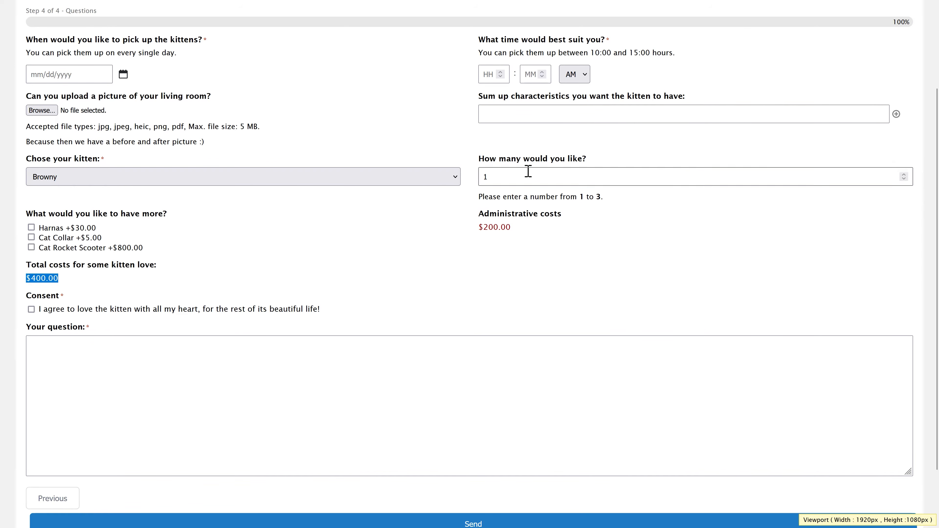
- Tick the 'Only if its Gucci basket' option and select several paragraphs of the post text
{"action": "left_click", "coordinate": [777, 177]}
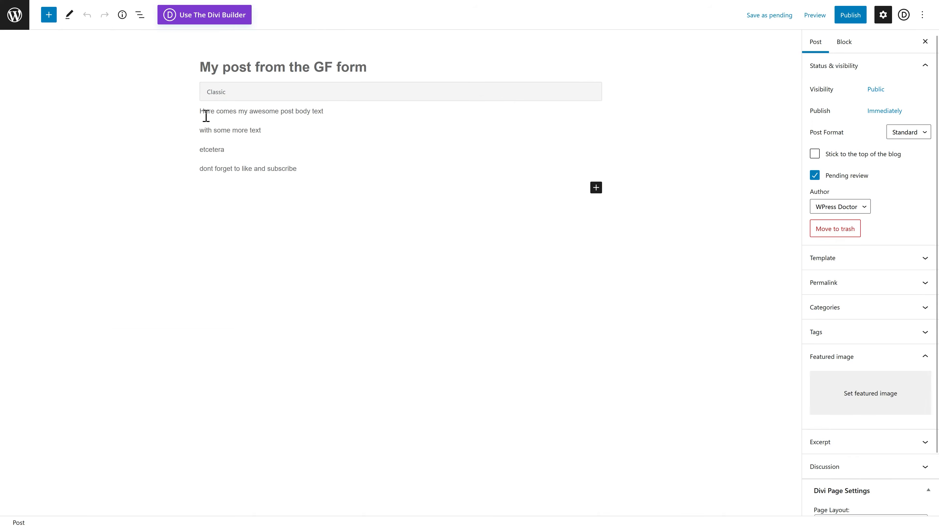
{"action": "left_click_drag", "start_coordinate": [205, 117], "coordinate": [312, 174]}
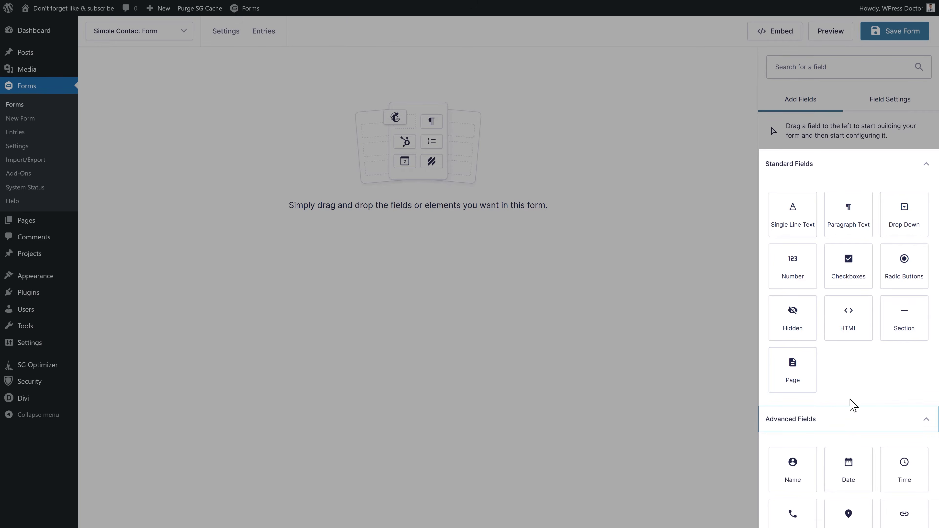
{"action": "scroll", "coordinate": [850, 407], "scroll_direction": "down", "scroll_amount": 5}
{"action": "middle_click", "coordinate": [847, 368]}
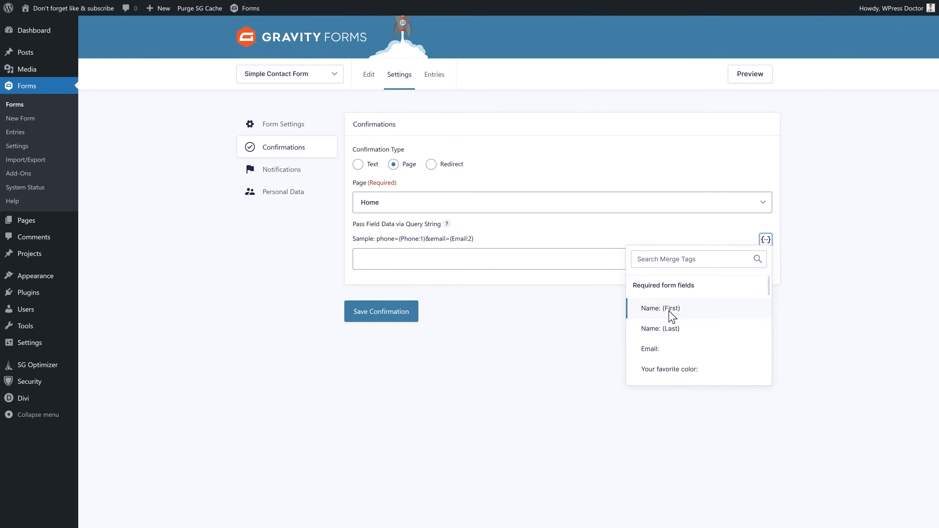
- Insert the first-name merge tag into the query string, then load wp.discount
{"action": "left_click", "coordinate": [670, 314]}
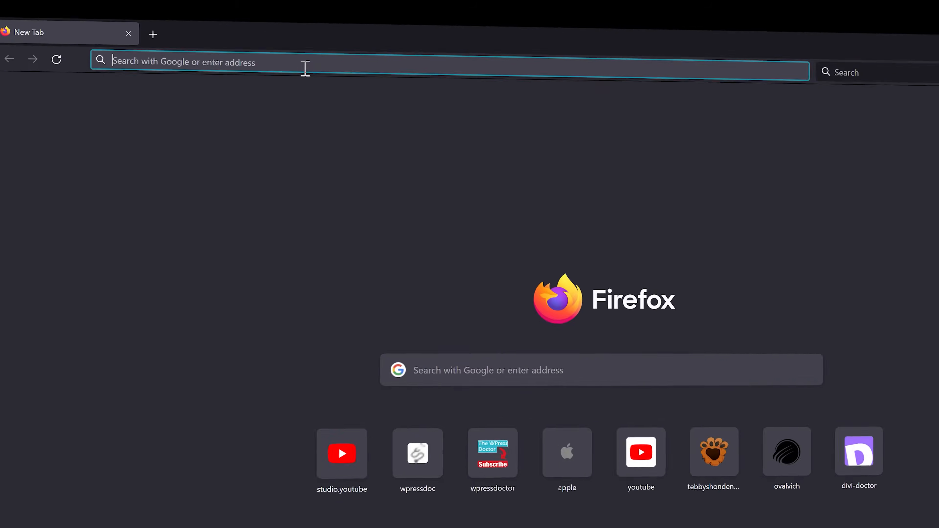
{"action": "type", "text": "wp.discount"}
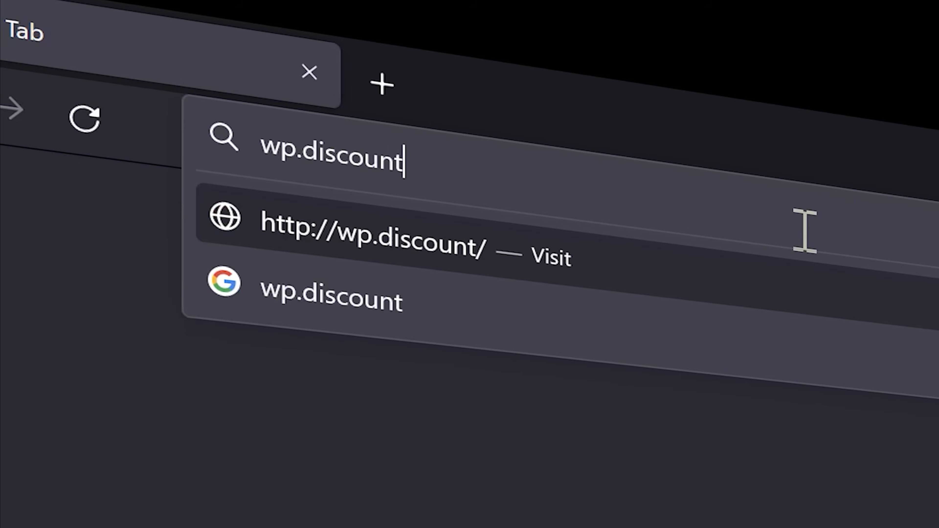
{"action": "key", "text": "Return"}
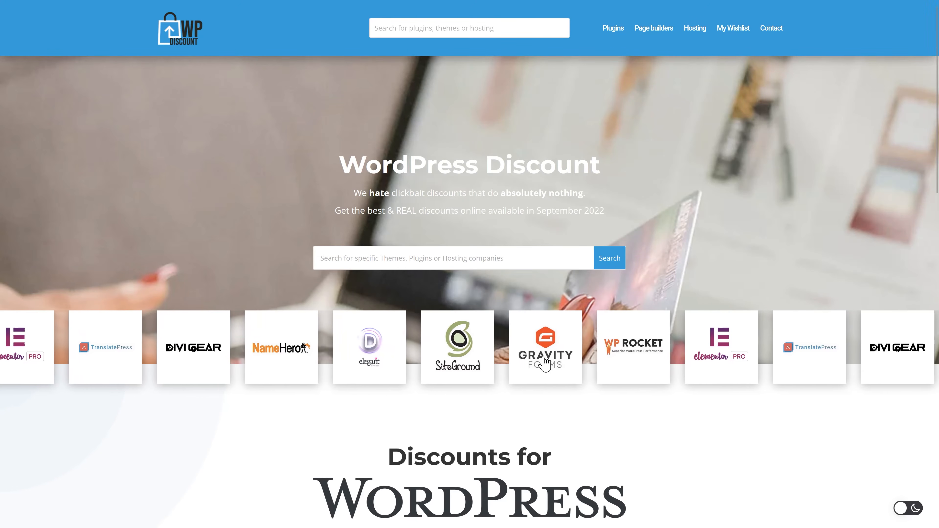
- Copy the 20% Gravity Forms coupon code on WP Discount and follow the offer link
{"action": "left_click", "coordinate": [500, 365]}
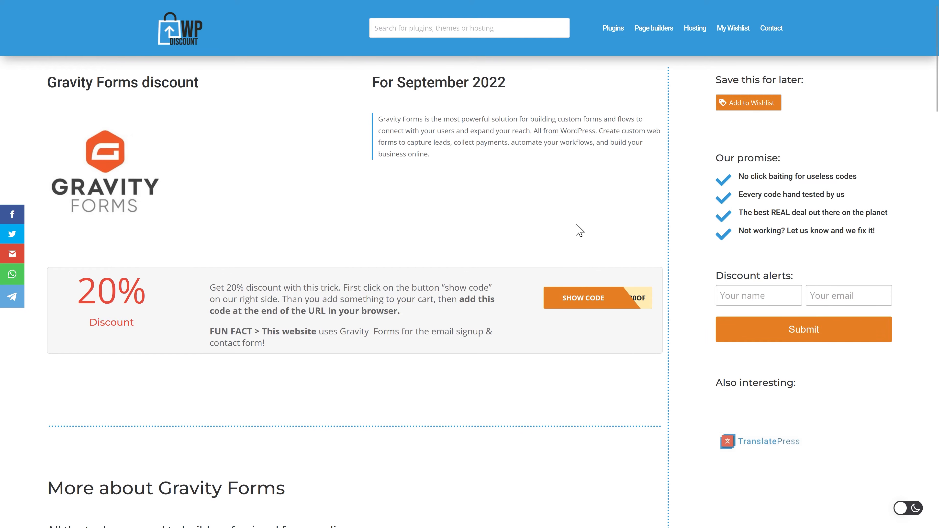
{"action": "left_click", "coordinate": [590, 310]}
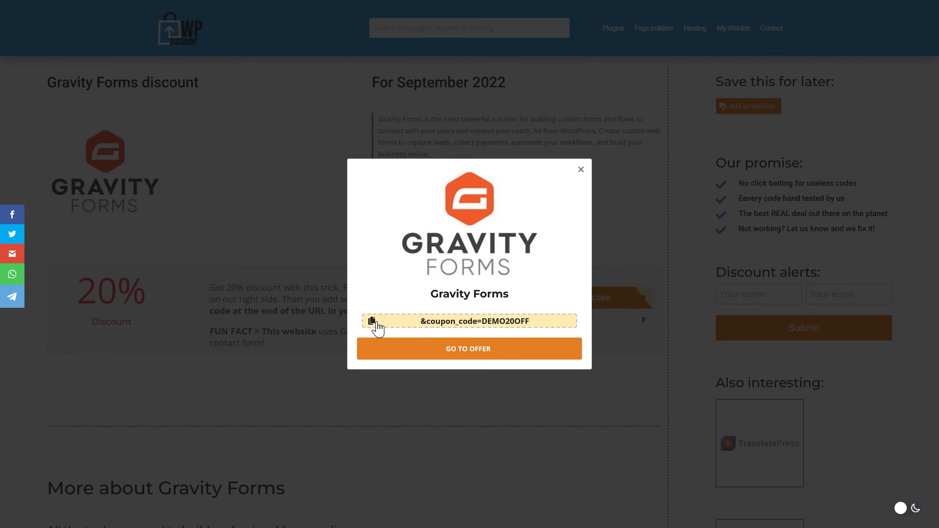
{"action": "left_click", "coordinate": [372, 321]}
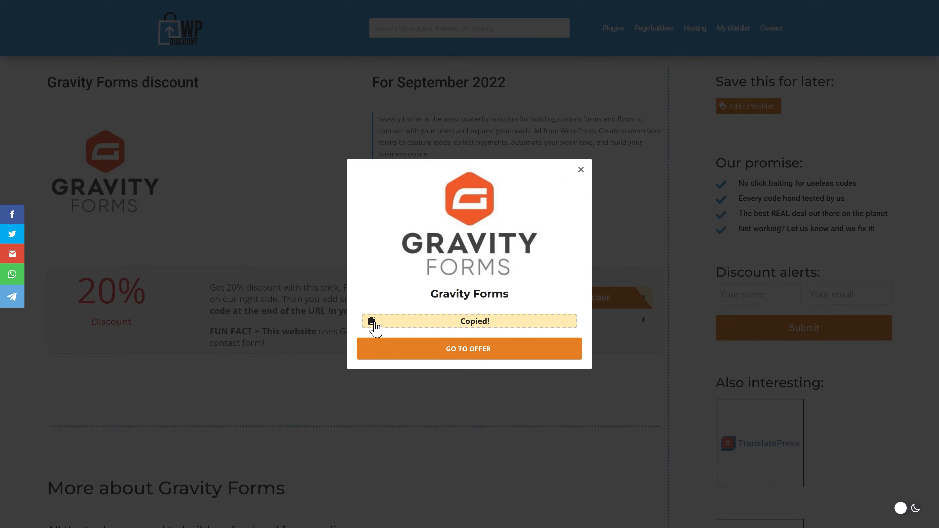
{"action": "left_click", "coordinate": [469, 349]}
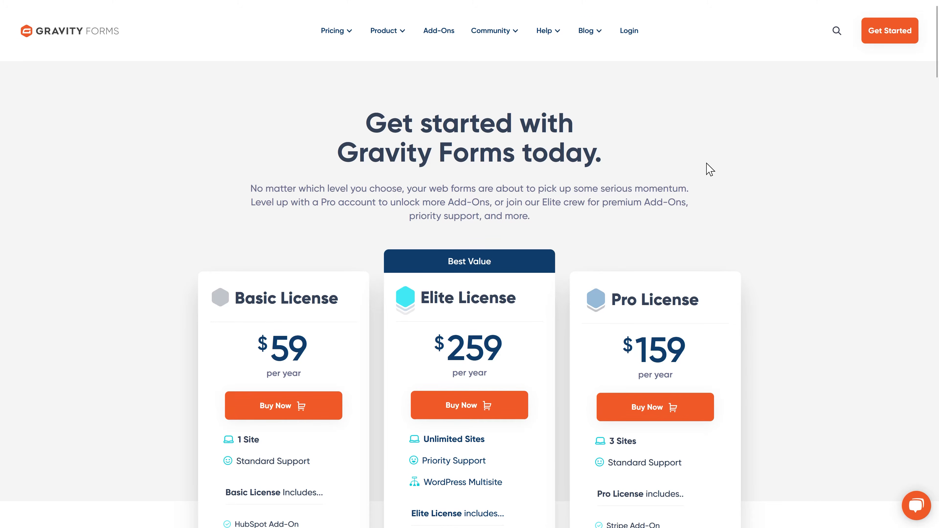
{"action": "scroll", "coordinate": [709, 174], "scroll_direction": "down", "scroll_amount": 5}
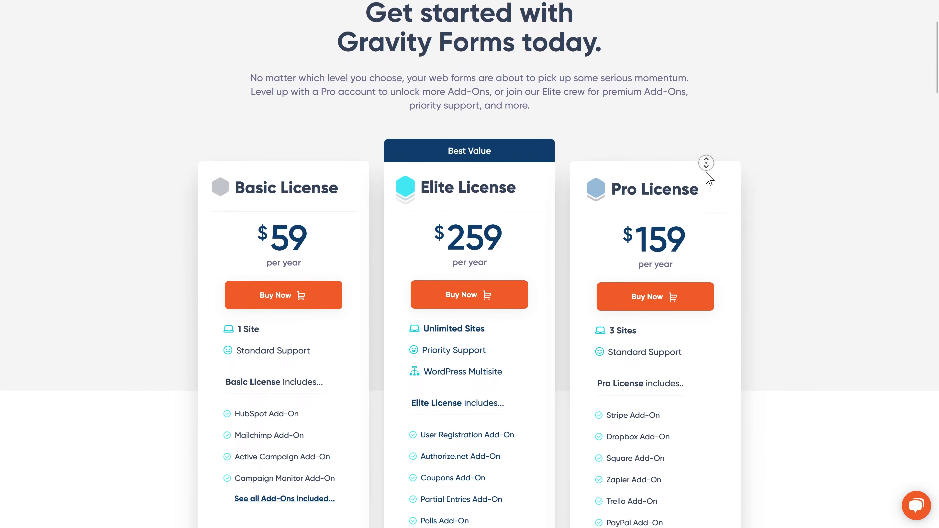
{"action": "middle_click", "coordinate": [707, 172]}
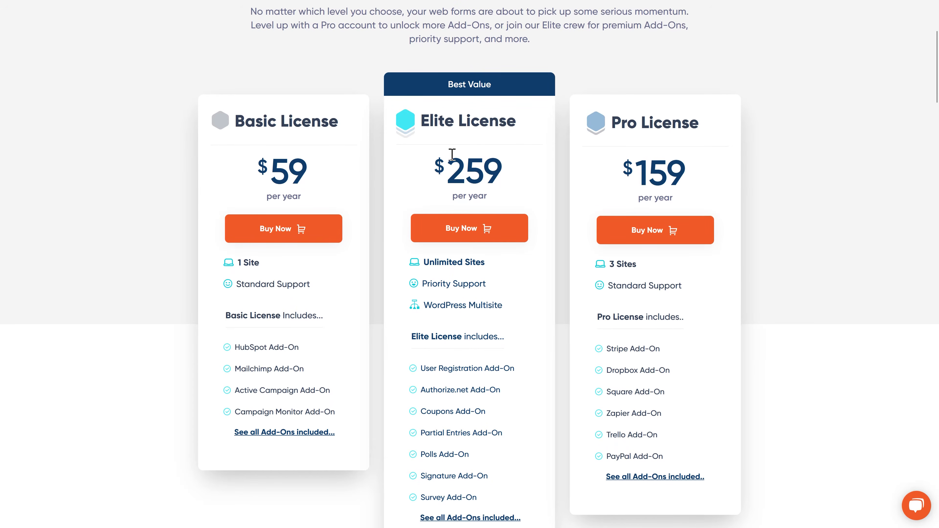
{"action": "triple_click", "coordinate": [259, 262]}
{"action": "triple_click", "coordinate": [491, 264]}
{"action": "left_click", "coordinate": [625, 265]}
{"action": "middle_click", "coordinate": [733, 251]}
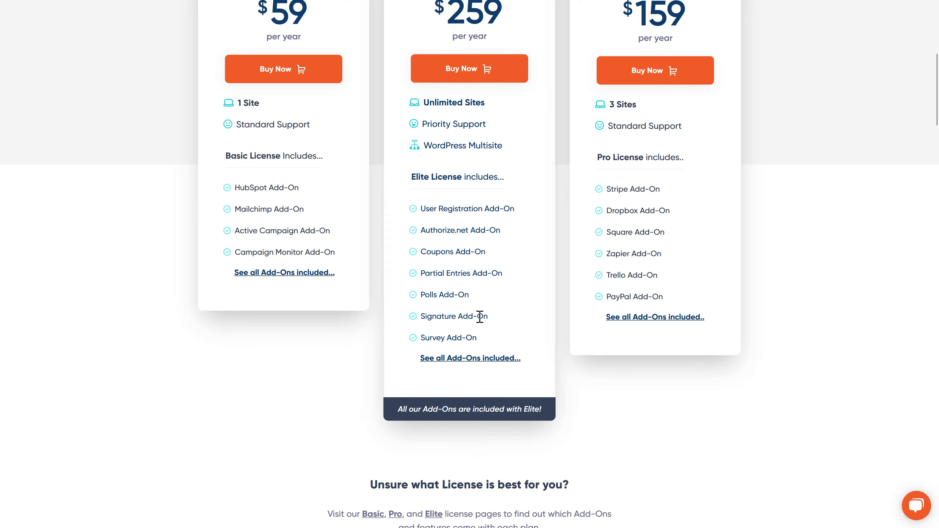
{"action": "left_click_drag", "start_coordinate": [488, 316], "coordinate": [421, 315]}
{"action": "left_click_drag", "start_coordinate": [471, 297], "coordinate": [418, 297]}
{"action": "mouse_move", "coordinate": [500, 275]}
{"action": "left_mouse_down"}
{"action": "mouse_move", "coordinate": [421, 273]}
{"action": "mouse_move", "coordinate": [457, 259]}
{"action": "left_mouse_up"}
{"action": "left_click", "coordinate": [454, 274]}
{"action": "left_click", "coordinate": [457, 260]}
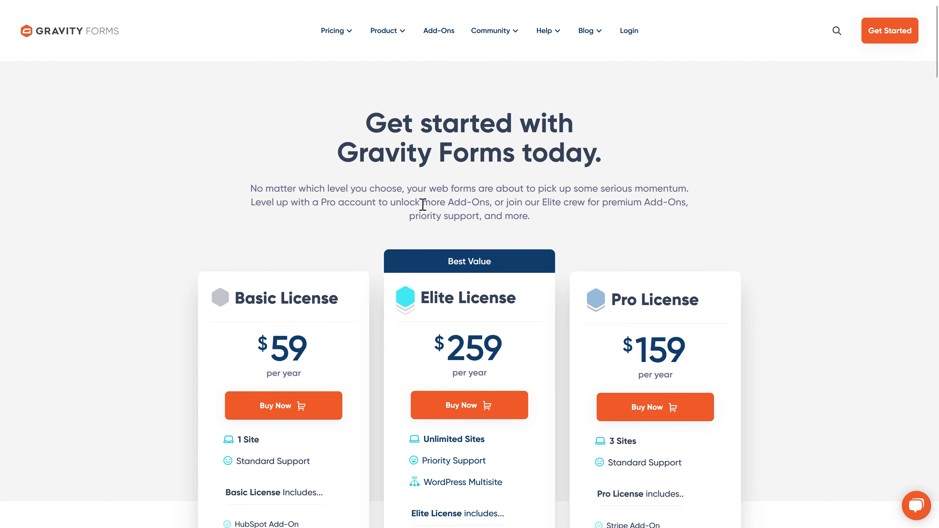
- Append the copied coupon parameter to the pricing page URL and reload it
{"action": "mouse_move", "coordinate": [387, 3]}
{"action": "left_click", "coordinate": [538, 36]}
{"action": "left_click", "coordinate": [559, 36]}
{"action": "key", "text": "ctrl+v"}
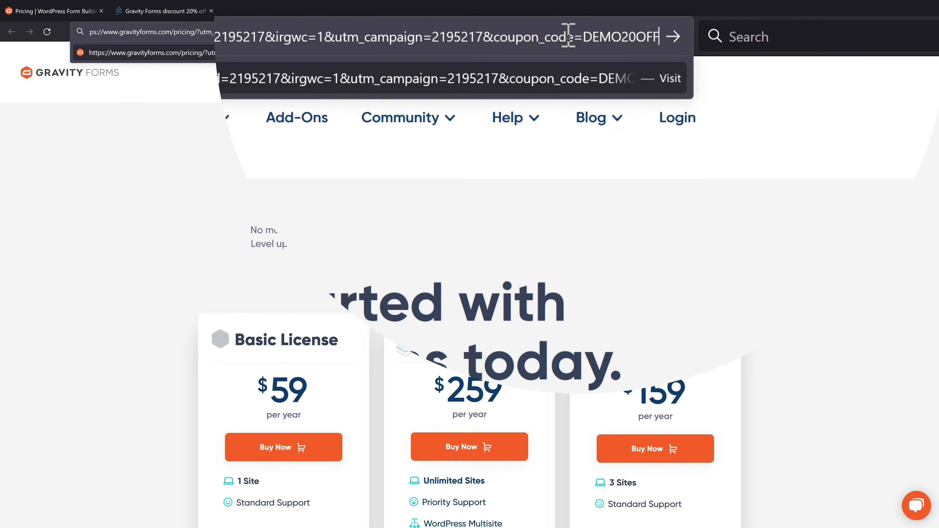
{"action": "key", "text": "Return"}
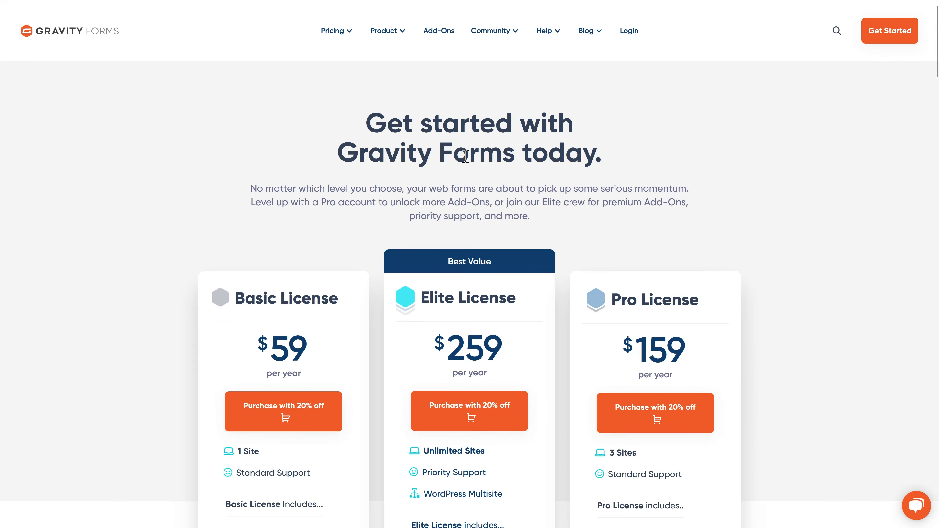
- Check out the discounted Basic License, highlighting the $-11.80 discount in the plan summary
{"action": "scroll", "coordinate": [462, 158], "scroll_direction": "down", "scroll_amount": 2}
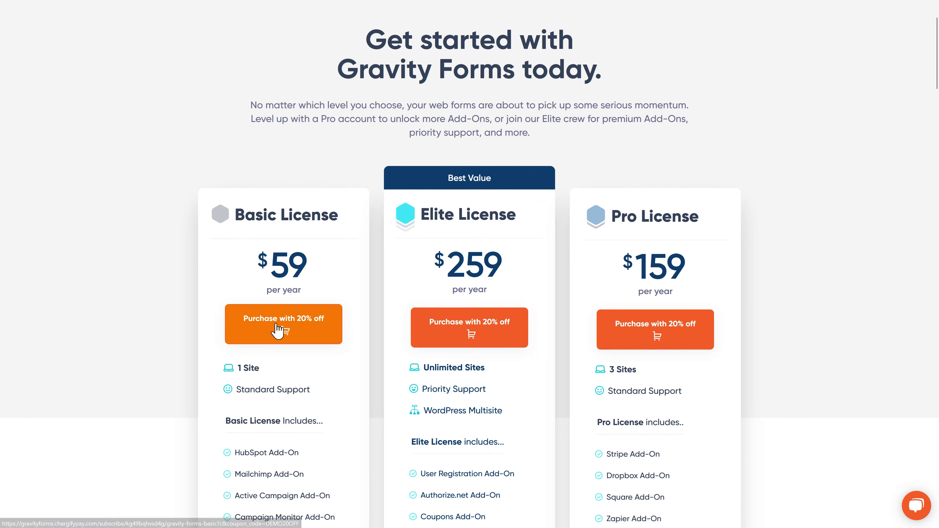
{"action": "left_click", "coordinate": [278, 330]}
{"action": "left_click_drag", "start_coordinate": [707, 136], "coordinate": [747, 145]}
{"action": "left_click", "coordinate": [848, 216]}
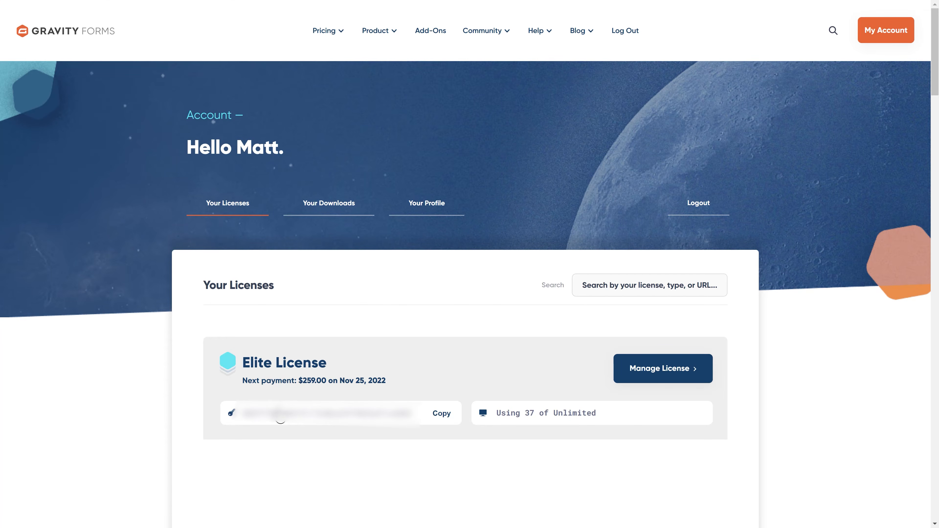
- Copy the license key and download the Gravity Forms 2.6.6.1 plugin zip from Your Downloads
{"action": "double_click", "coordinate": [280, 413]}
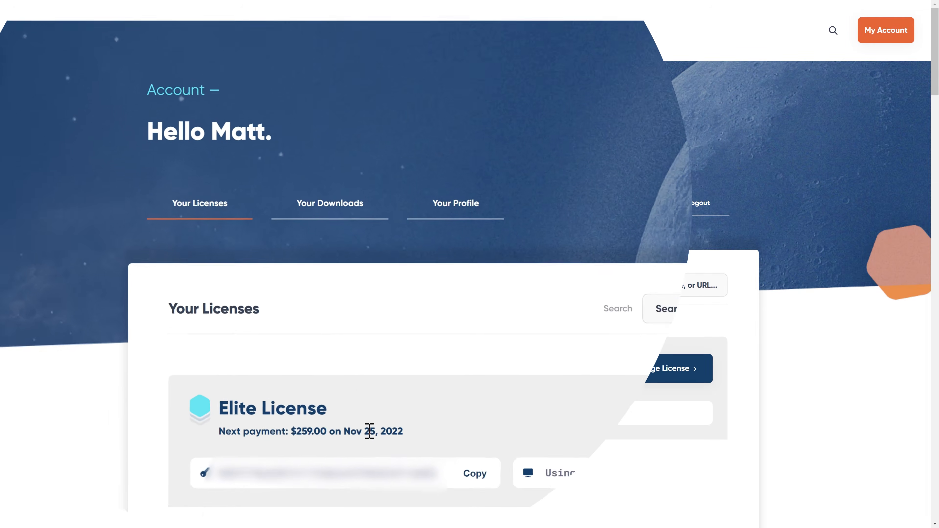
{"action": "left_click", "coordinate": [327, 220]}
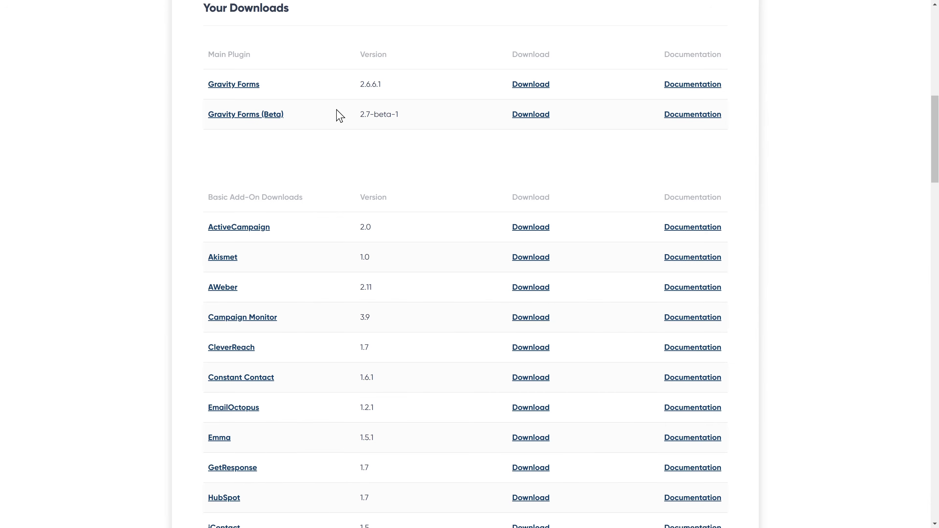
{"action": "left_click", "coordinate": [533, 86]}
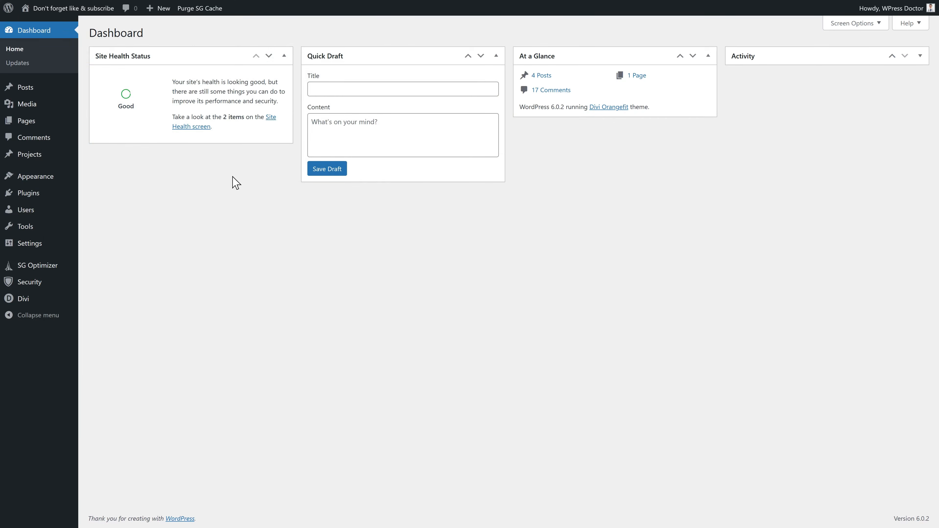
- Upload gravityforms_2.6.6.1.zip through Plugins > Add New > Upload Plugin and install it
{"action": "mouse_move", "coordinate": [35, 197]}
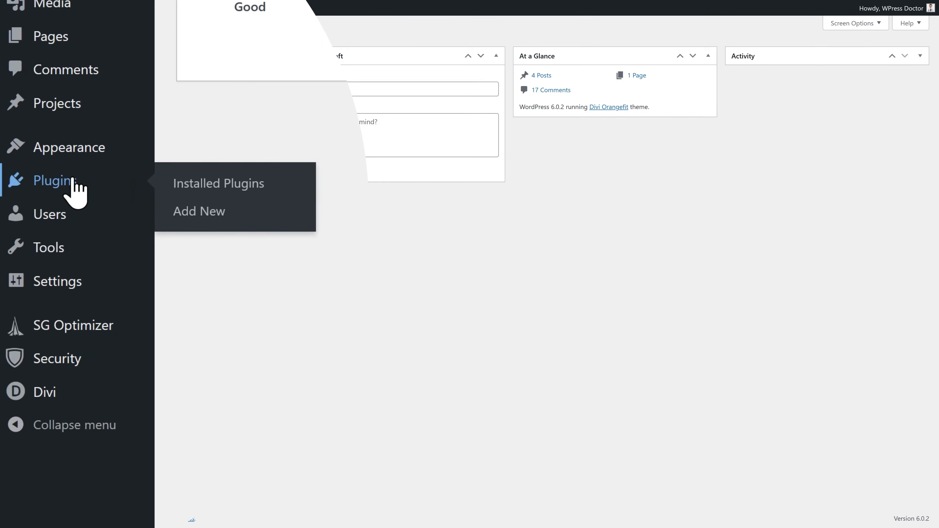
{"action": "left_click", "coordinate": [203, 221]}
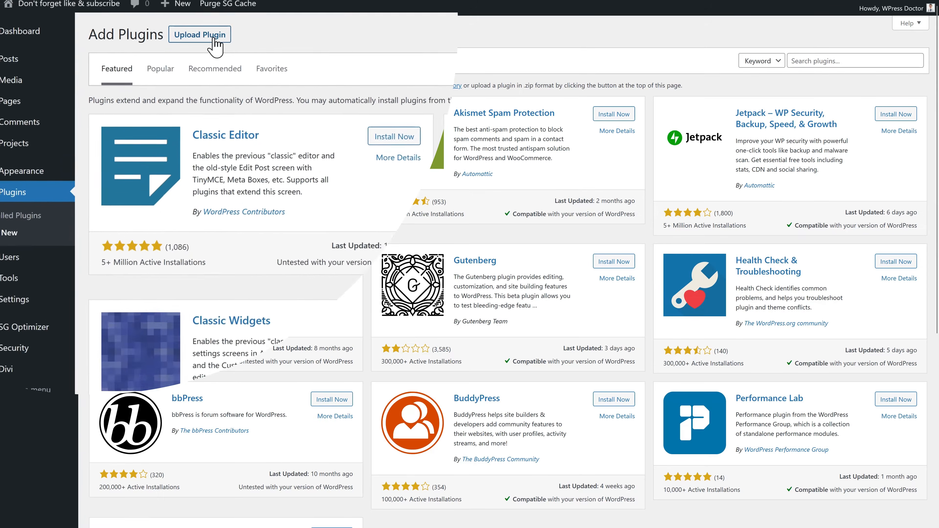
{"action": "left_click", "coordinate": [287, 44]}
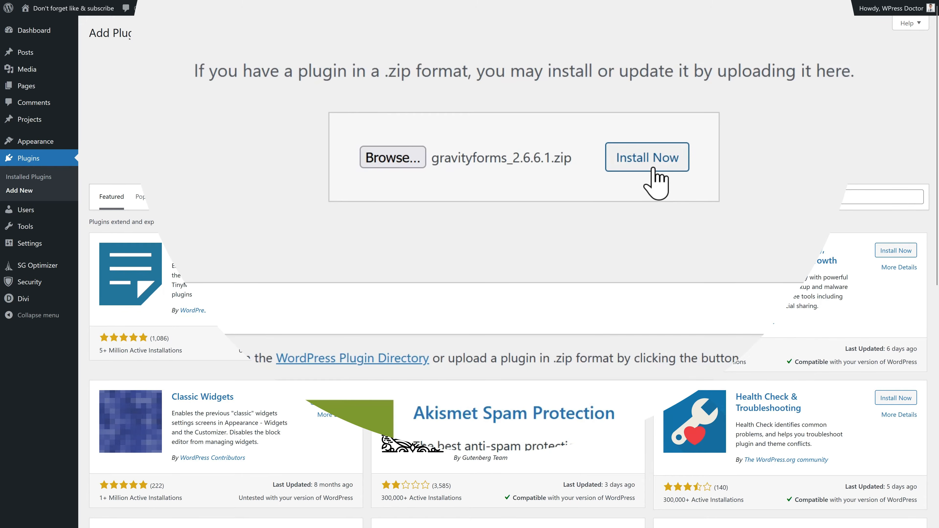
{"action": "left_click", "coordinate": [647, 157]}
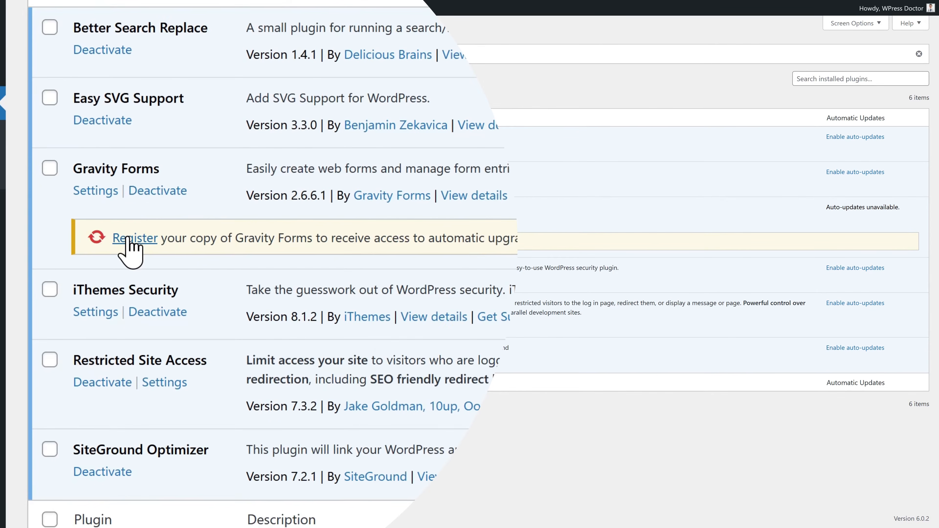
- Paste the license key into Gravity Forms' registration field and submit it
{"action": "left_click", "coordinate": [128, 239]}
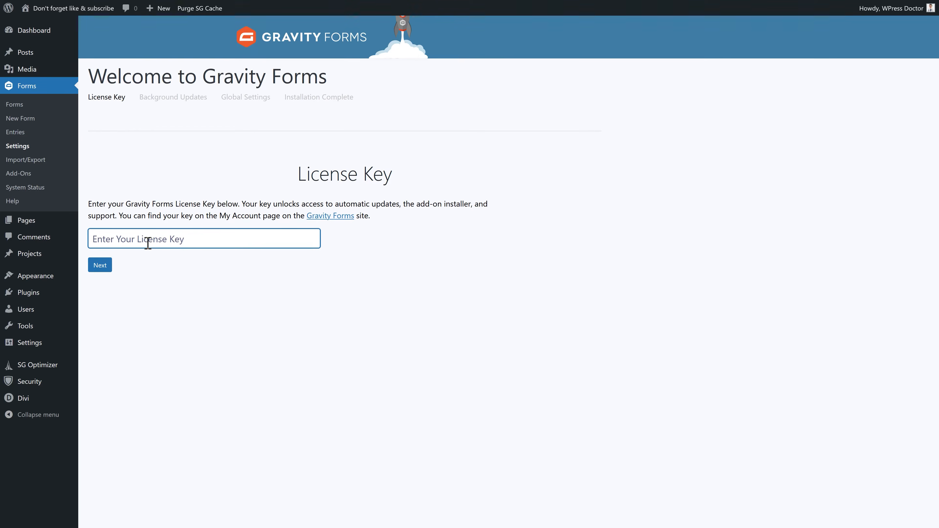
{"action": "right_click", "coordinate": [175, 239]}
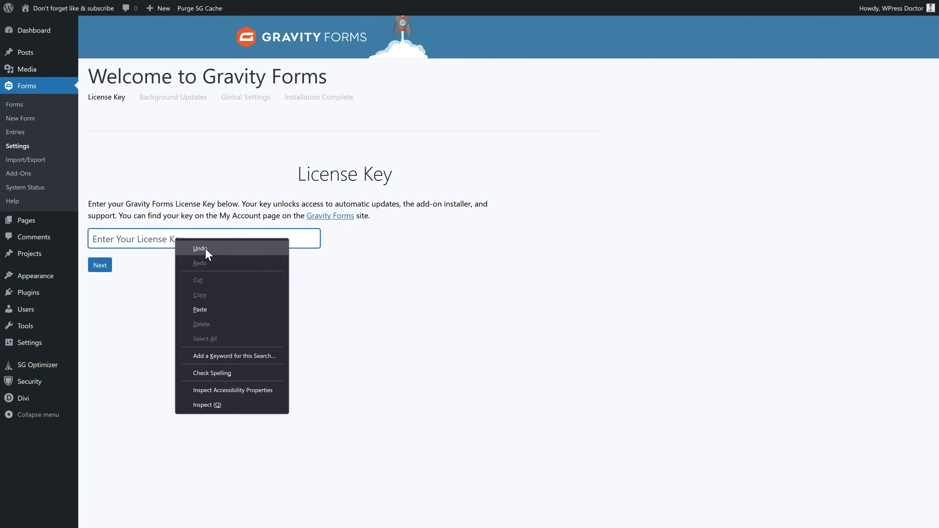
{"action": "left_click", "coordinate": [200, 310]}
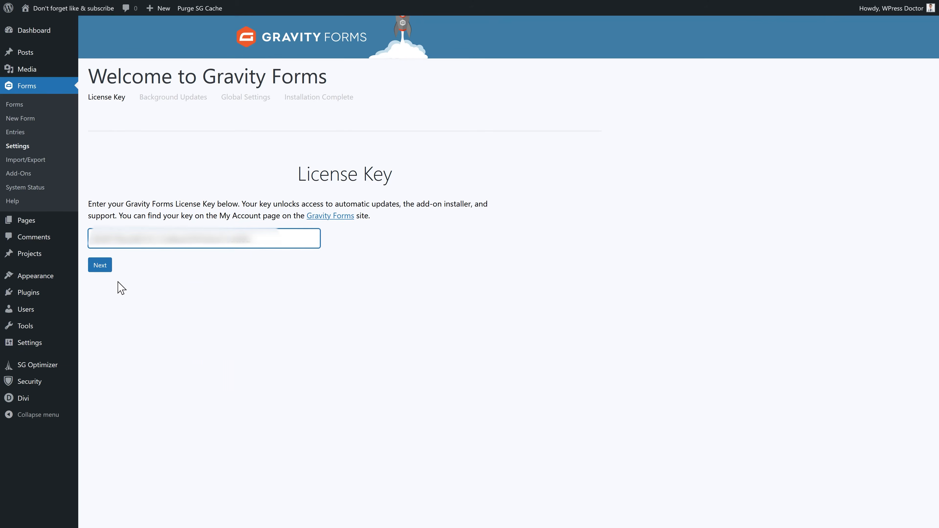
{"action": "left_click", "coordinate": [101, 270]}
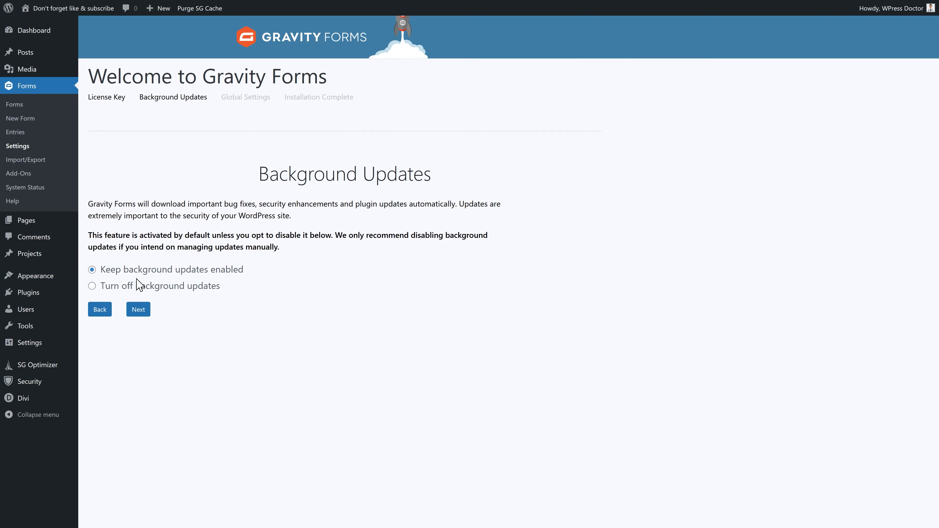
- Keep background updates enabled, choose U.S. Dollar currency, keep the toolbar menu on, and finish
{"action": "left_click", "coordinate": [138, 310]}
{"action": "left_click", "coordinate": [252, 212]}
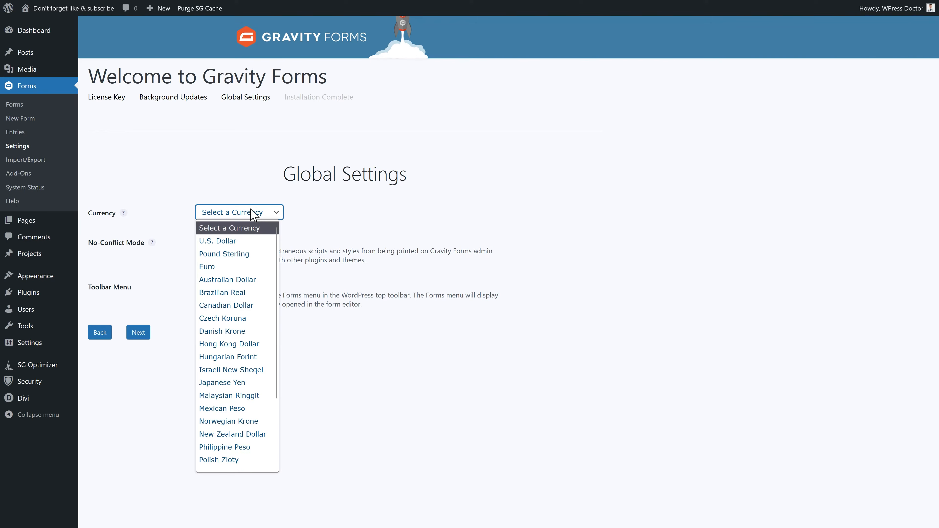
{"action": "left_click", "coordinate": [233, 242]}
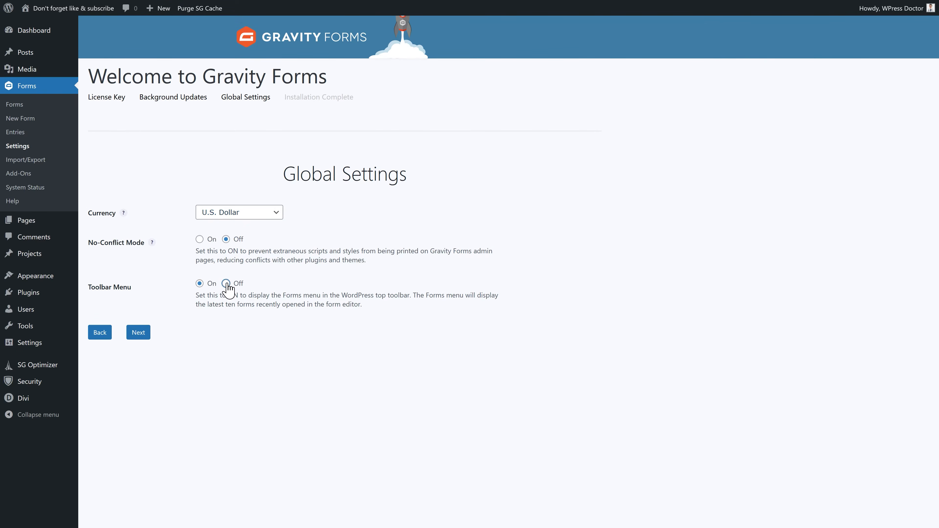
{"action": "left_click", "coordinate": [199, 284]}
{"action": "left_click", "coordinate": [137, 334]}
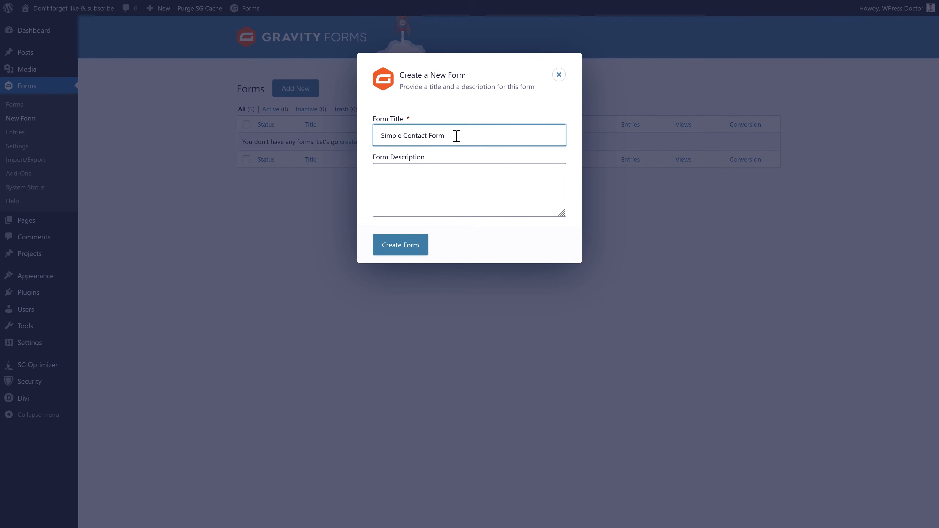
- Give the Simple Contact Form the description 'For the contact page' and create it
{"action": "left_click", "coordinate": [453, 180]}
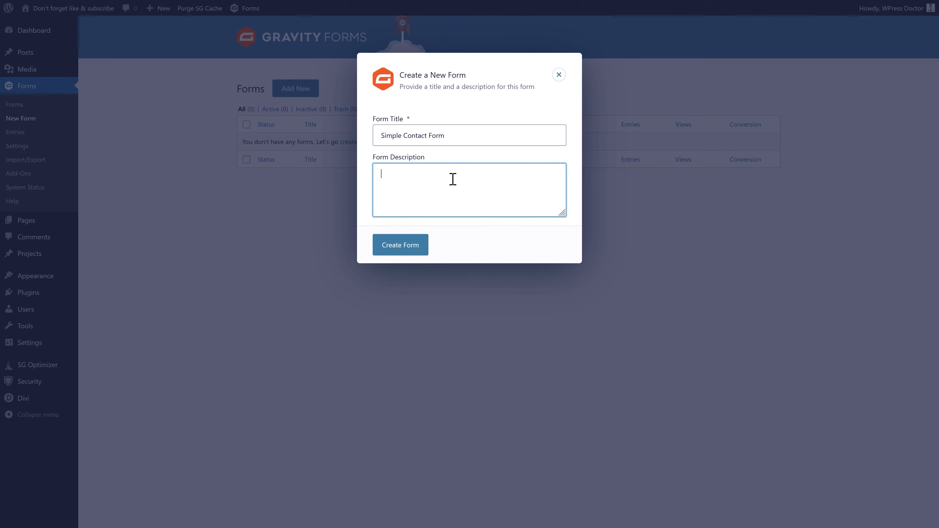
{"action": "type", "text": "For the contact page"}
{"action": "left_click", "coordinate": [403, 251]}
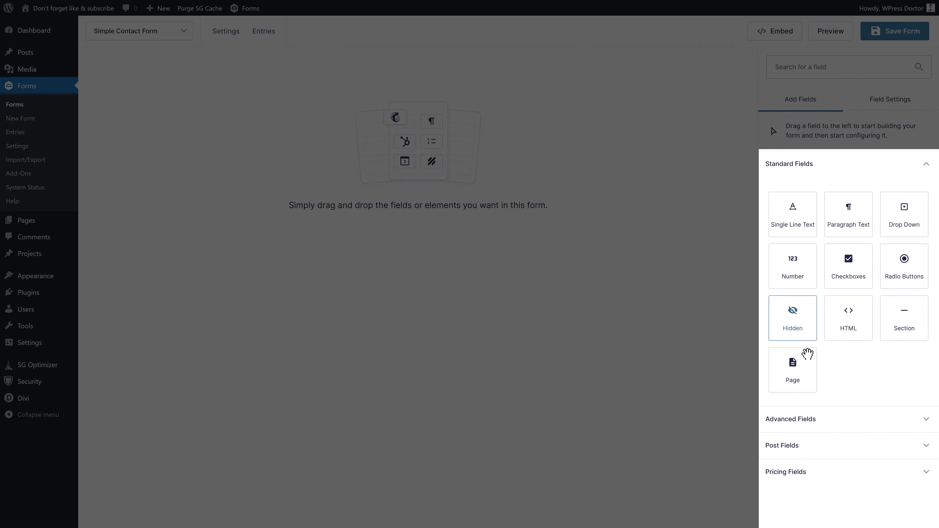
- Expand the Advanced, Post and Pricing field sections in the field list
{"action": "left_click", "coordinate": [793, 427]}
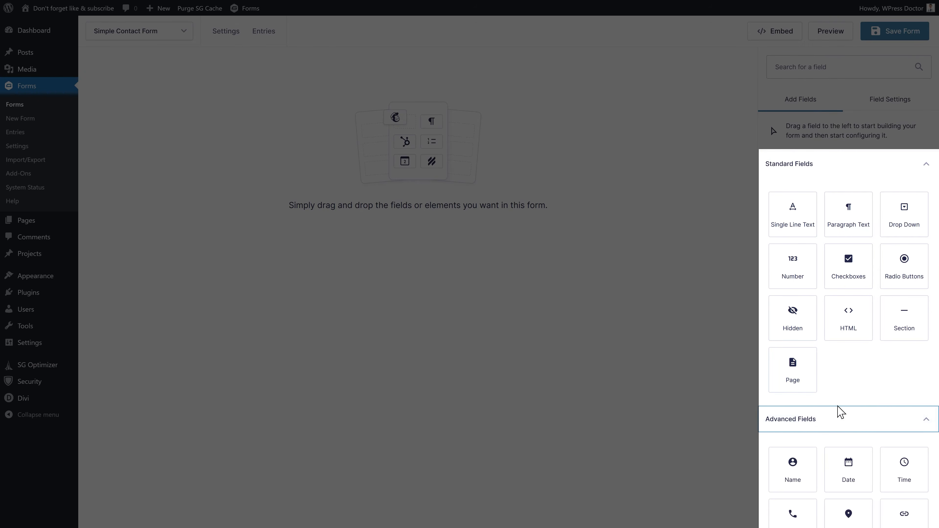
{"action": "scroll", "coordinate": [832, 444], "scroll_direction": "down", "scroll_amount": 5}
{"action": "left_click", "coordinate": [803, 495]}
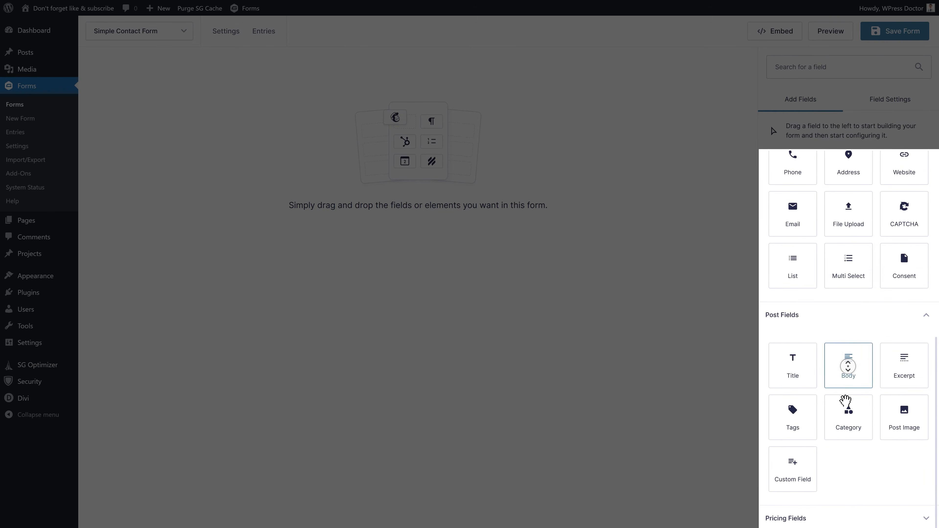
{"action": "left_click", "coordinate": [830, 518]}
{"action": "middle_click", "coordinate": [852, 404]}
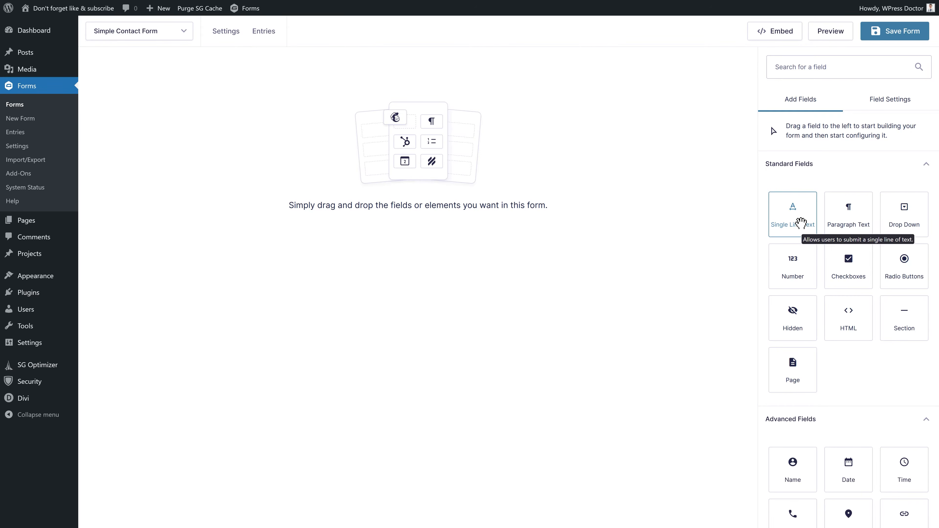
- Drag a Single Line Text field onto the form and show its field settings
{"action": "left_click_drag", "start_coordinate": [800, 223], "coordinate": [461, 130]}
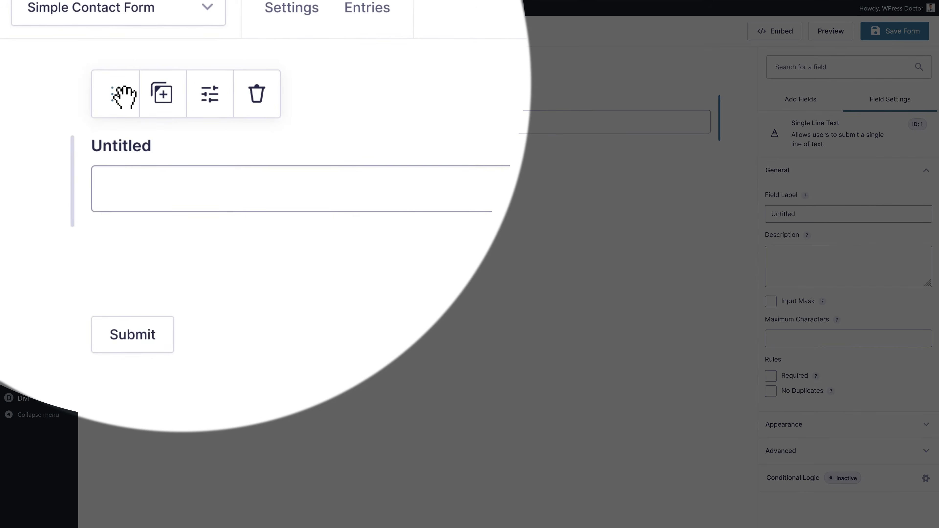
{"action": "left_click_drag", "start_coordinate": [118, 97], "coordinate": [119, 168]}
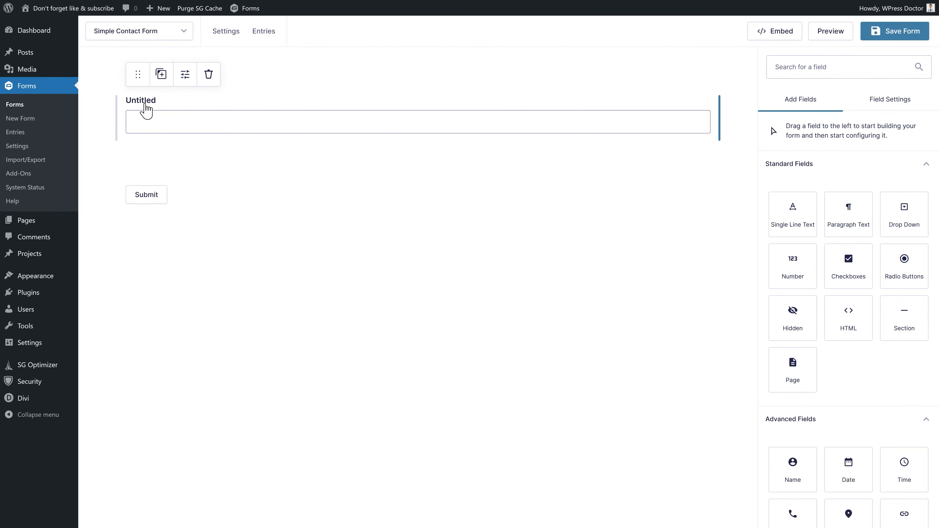
{"action": "left_click", "coordinate": [223, 121]}
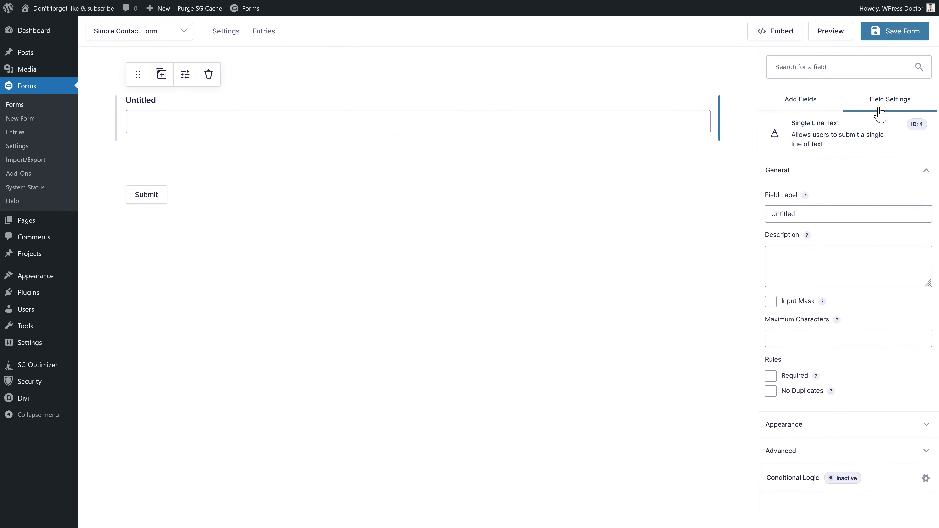
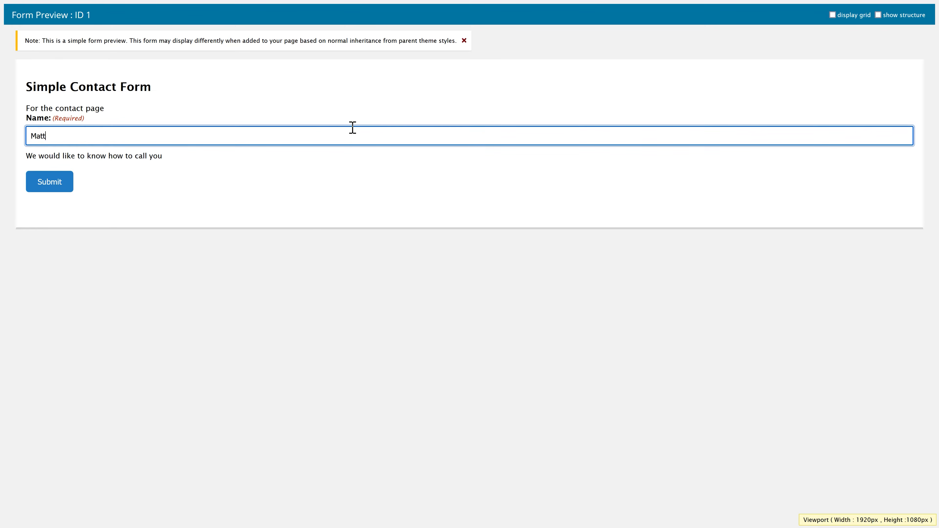
- Close the Simple Contact Form preview tab and go back to the Gravity Forms editor
{"action": "mouse_move", "coordinate": [229, 4]}
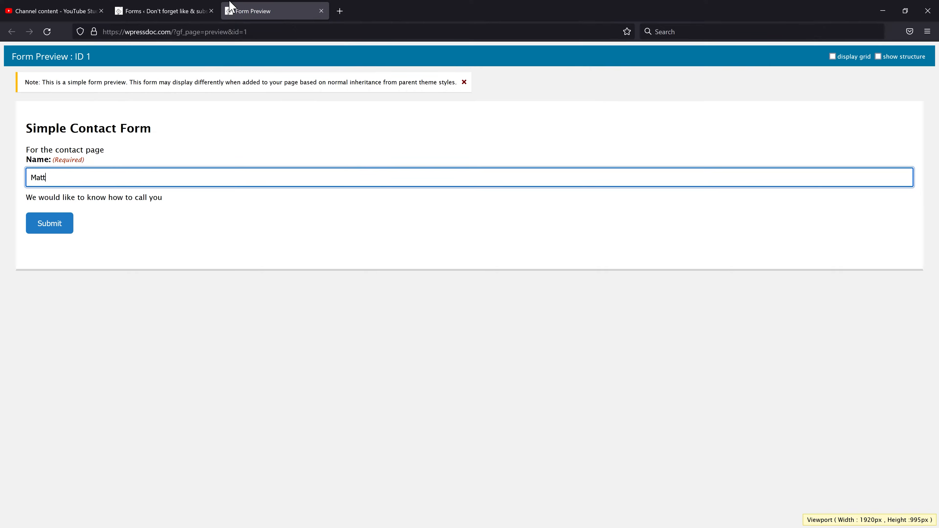
{"action": "left_click", "coordinate": [321, 11]}
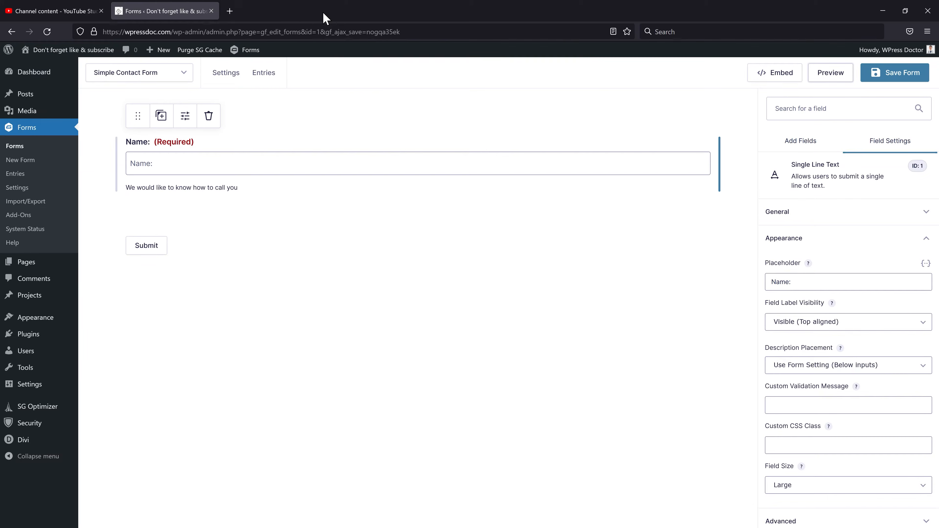
{"action": "left_click_drag", "start_coordinate": [790, 243], "coordinate": [770, 244]}
{"action": "key", "text": "BackSpace"}
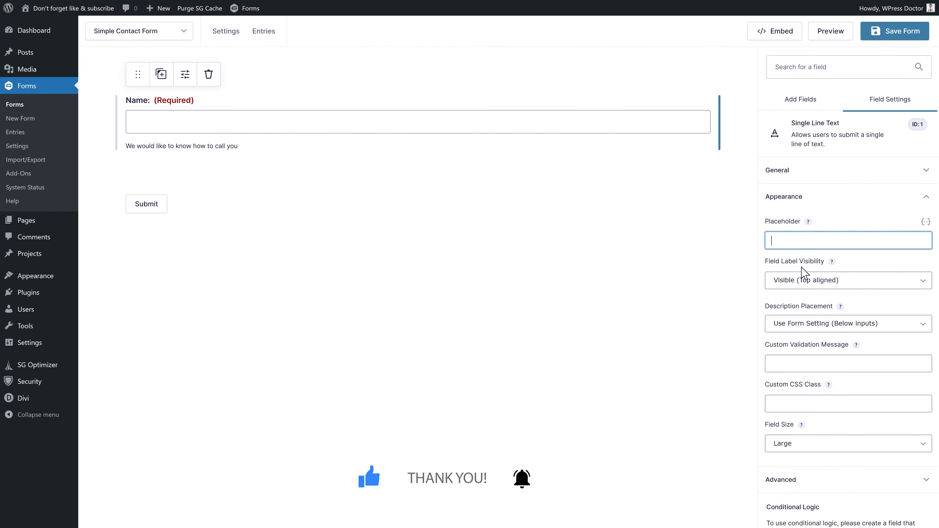
{"action": "left_click", "coordinate": [804, 284]}
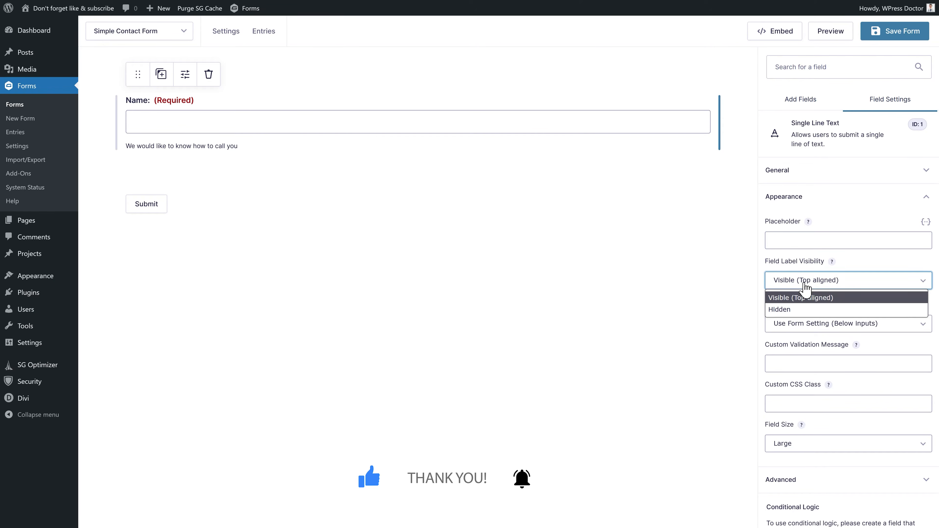
{"action": "left_click", "coordinate": [791, 310]}
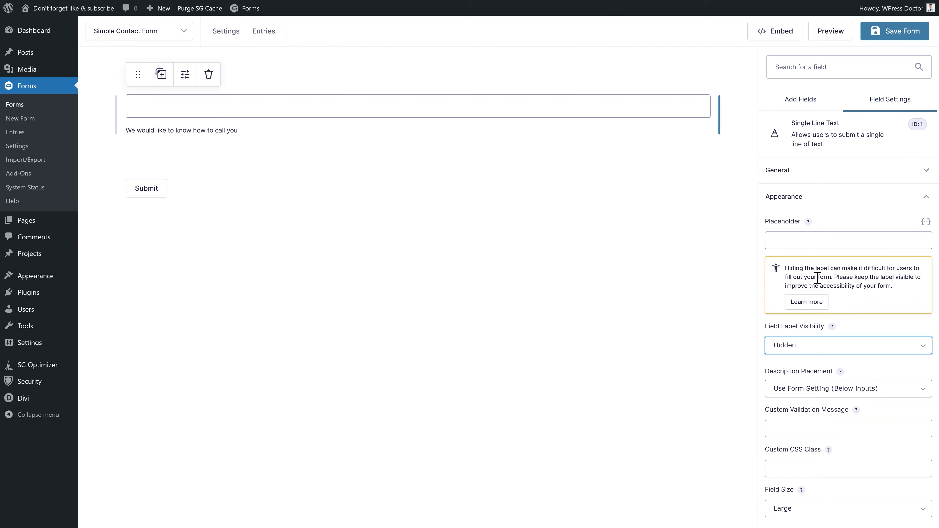
{"action": "left_click_drag", "start_coordinate": [820, 273], "coordinate": [908, 291]}
{"action": "left_click", "coordinate": [908, 292]}
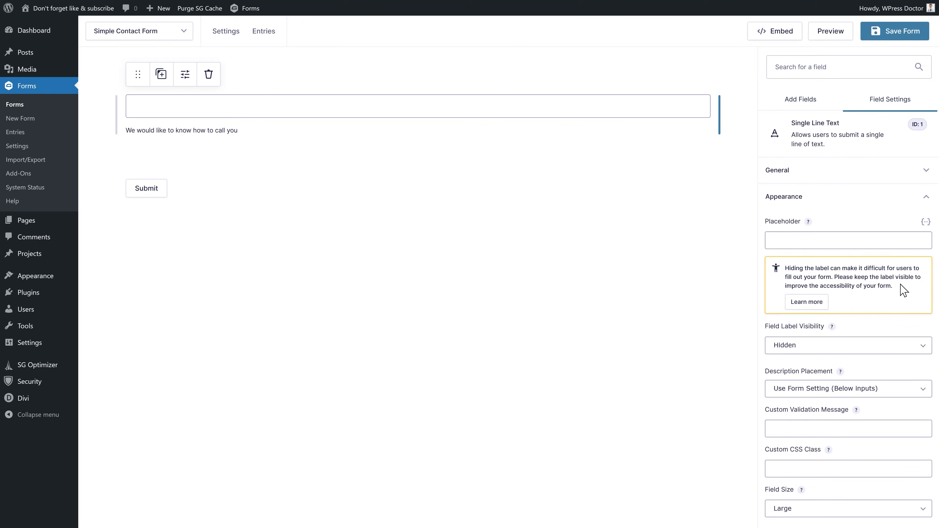
{"action": "left_click", "coordinate": [839, 241]}
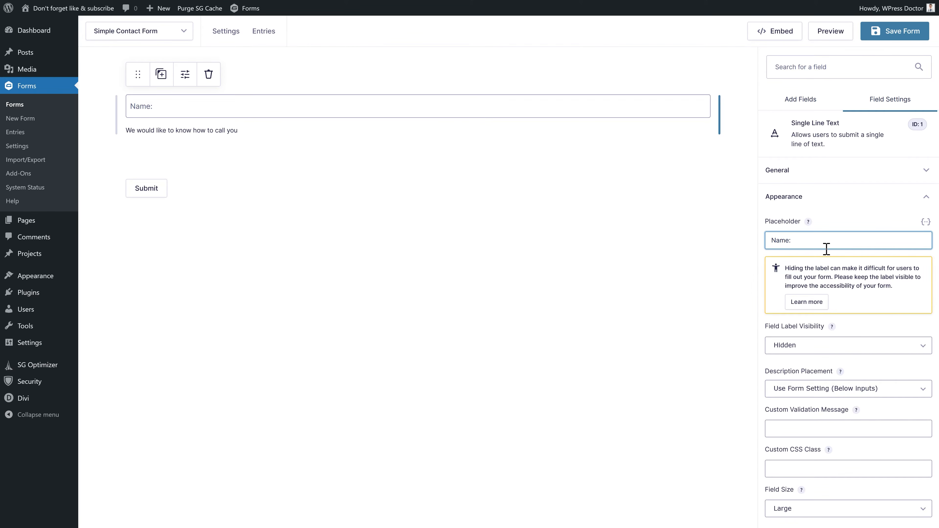
{"action": "left_click", "coordinate": [794, 345]}
{"action": "left_click", "coordinate": [795, 362]}
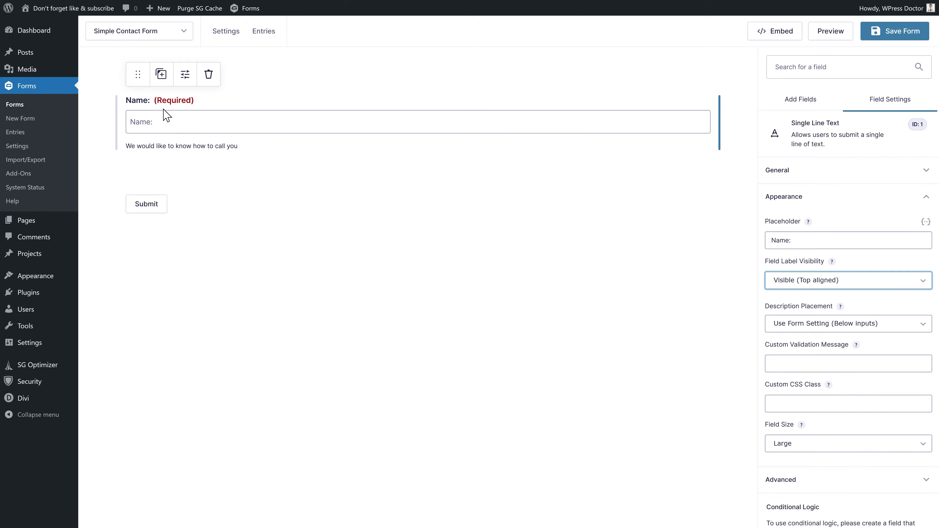
- Clear the 'Name:' placeholder text from the Name field's Placeholder box
{"action": "triple_click", "coordinate": [780, 240]}
{"action": "key", "text": "BackSpace"}
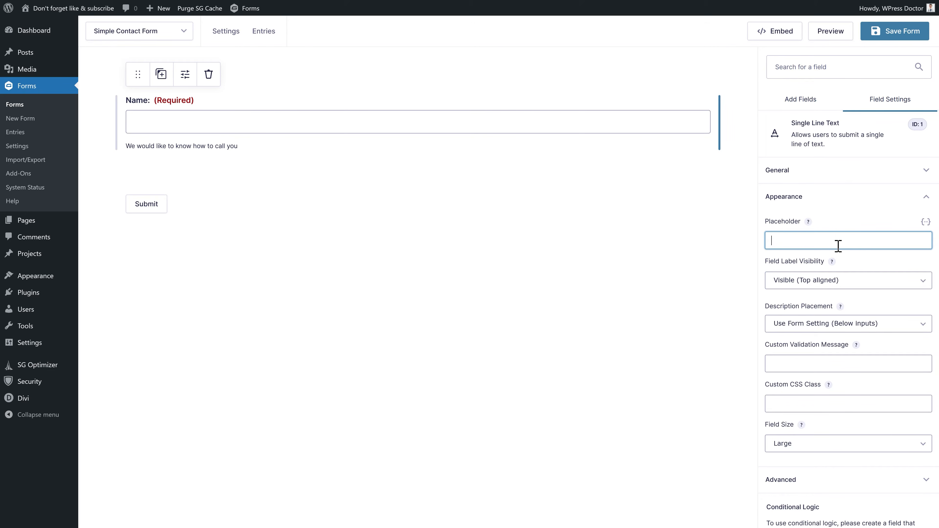
{"action": "left_click", "coordinate": [837, 257]}
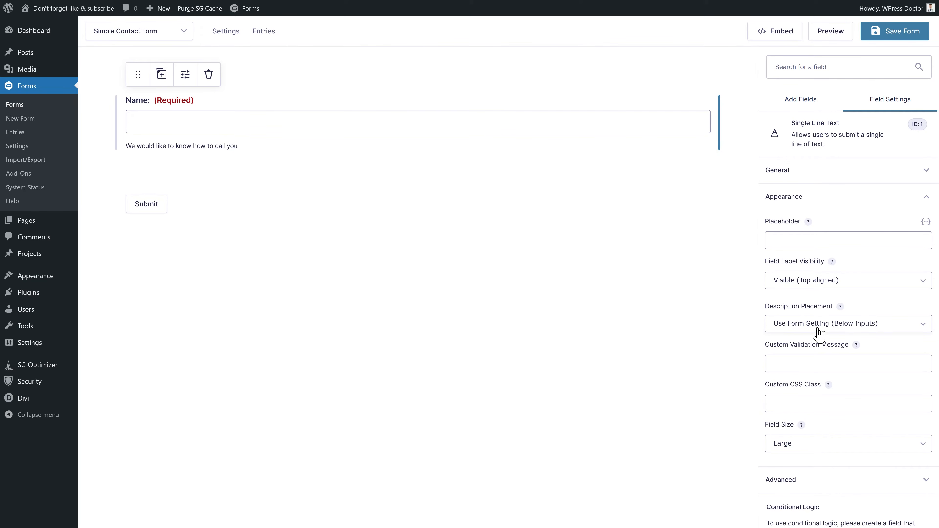
- Try Description Placement 'Above inputs', then reopen the choices to revert to the form default
{"action": "left_click_drag", "start_coordinate": [237, 147], "coordinate": [126, 153]}
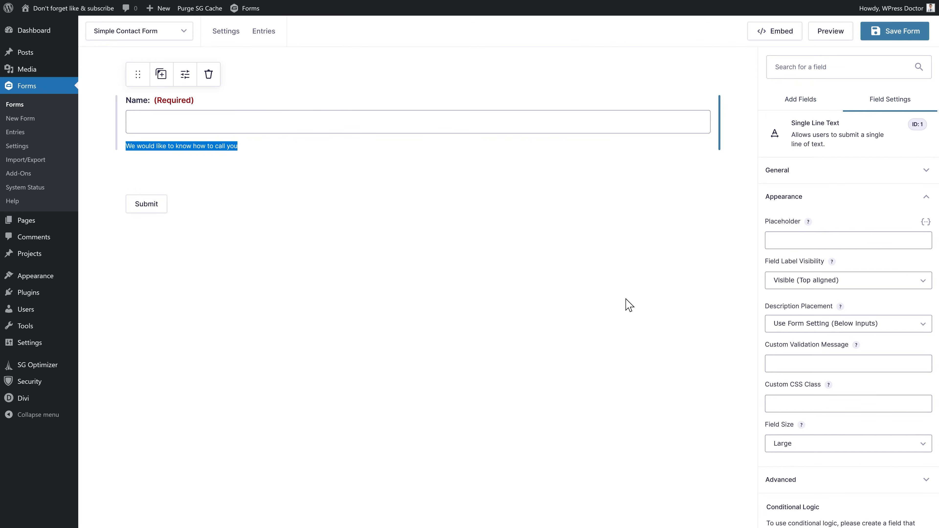
{"action": "left_click", "coordinate": [832, 327]}
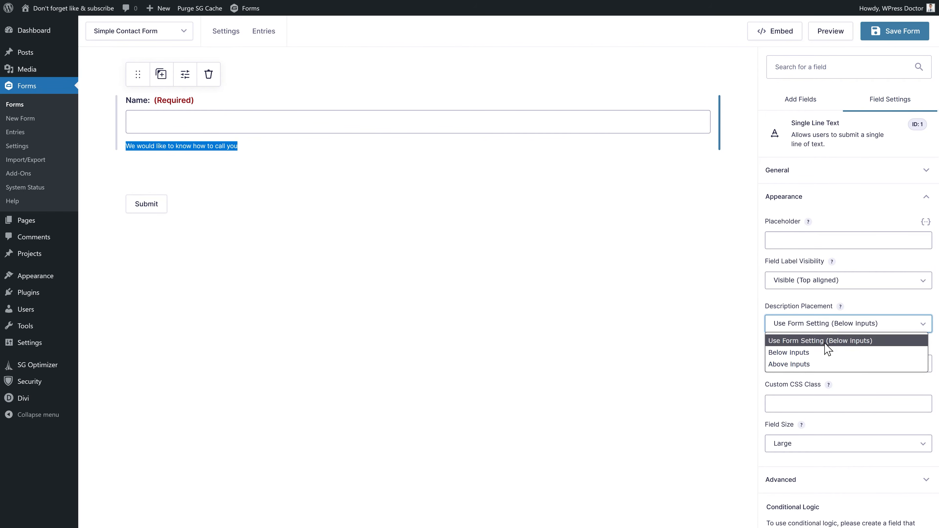
{"action": "left_click", "coordinate": [815, 365]}
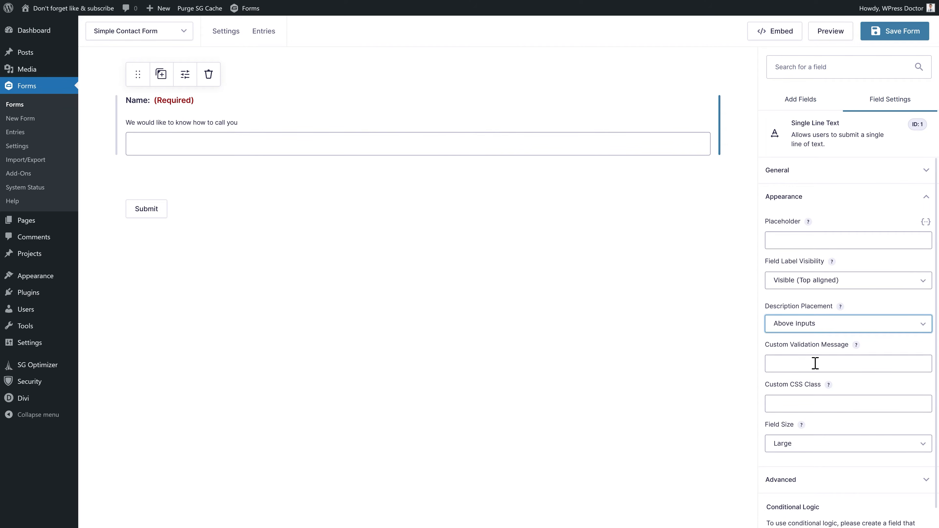
{"action": "left_click", "coordinate": [812, 331]}
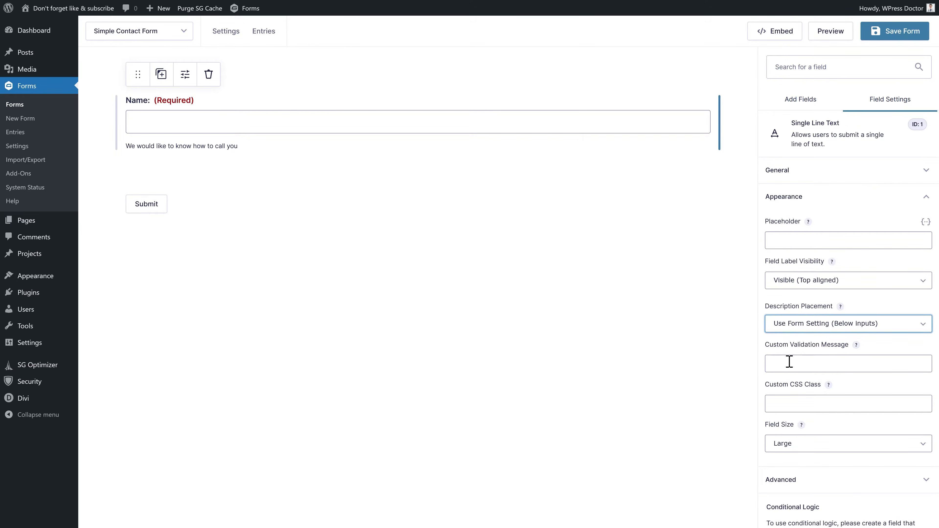
{"action": "left_click", "coordinate": [791, 362]}
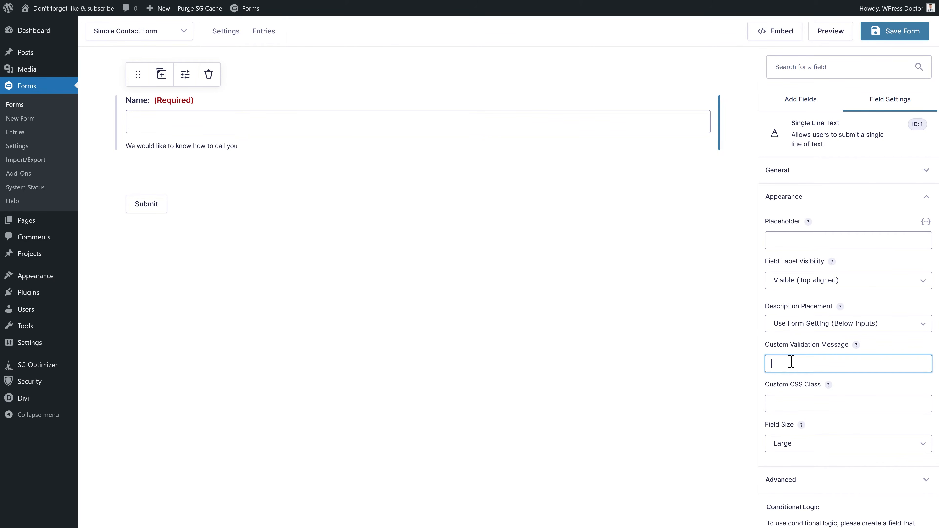
- Set validation message 'You have forgotten to tell us your name!' and keep Field Size Large after trying sizes
{"action": "type", "text": "You have forgotten to tell us your name!"}
{"action": "left_click", "coordinate": [798, 403]}
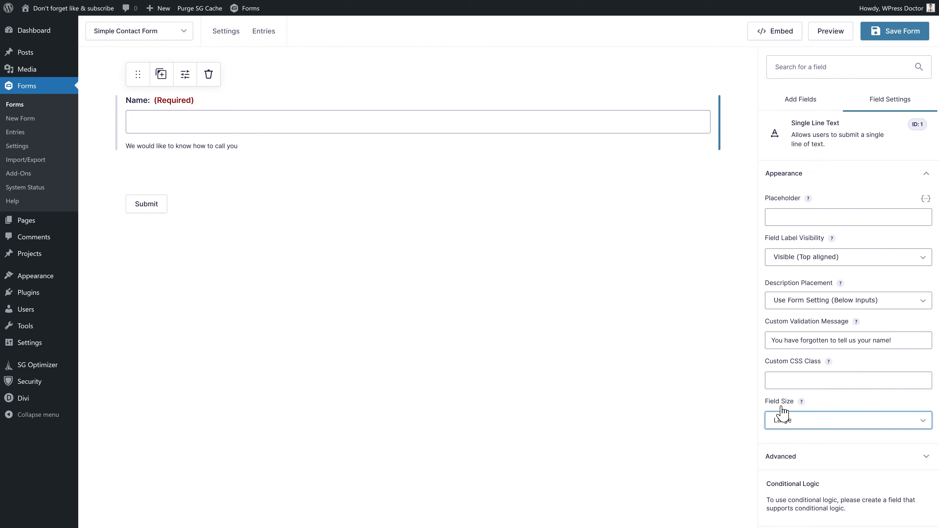
{"action": "left_click", "coordinate": [797, 422]}
{"action": "left_click", "coordinate": [799, 438]}
{"action": "left_click", "coordinate": [798, 422]}
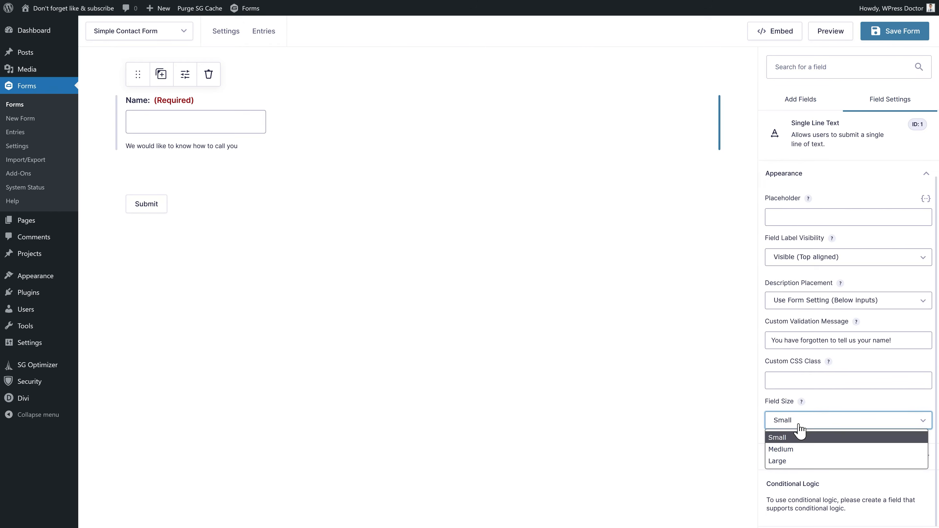
{"action": "left_click", "coordinate": [797, 449]}
{"action": "left_click", "coordinate": [797, 423]}
{"action": "left_click", "coordinate": [797, 460]}
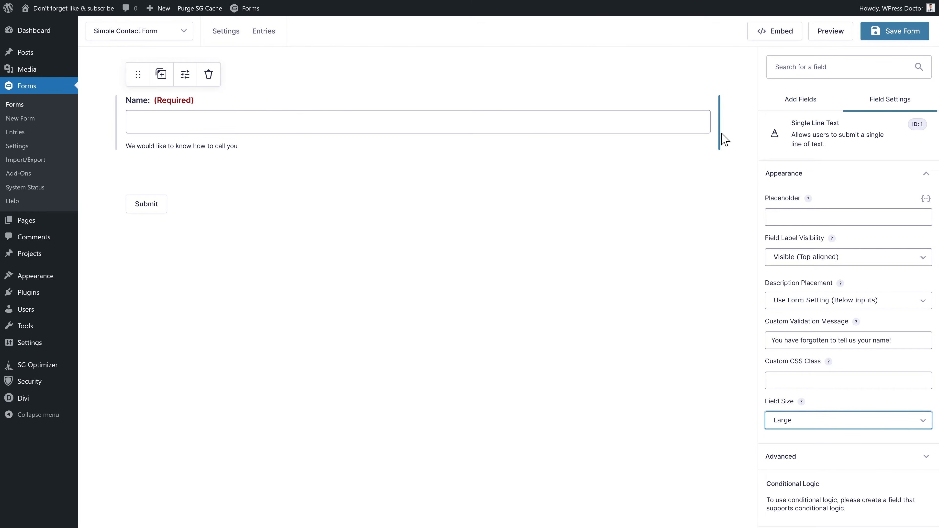
{"action": "left_click_drag", "start_coordinate": [707, 134], "coordinate": [428, 128]}
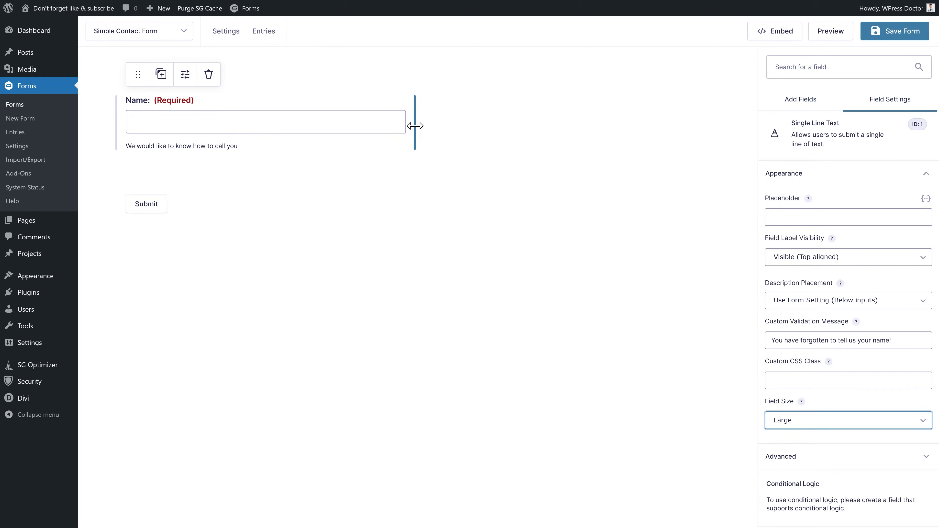
{"action": "left_click_drag", "start_coordinate": [418, 126], "coordinate": [748, 131]}
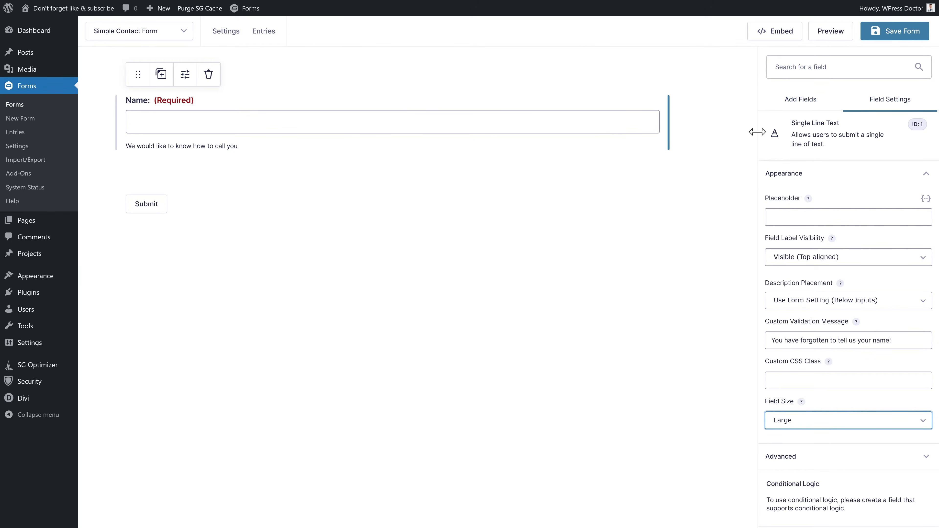
- Expand the Name field's Advanced settings, turn on Enable Autocomplete and show its help tooltip
{"action": "left_click", "coordinate": [794, 458]}
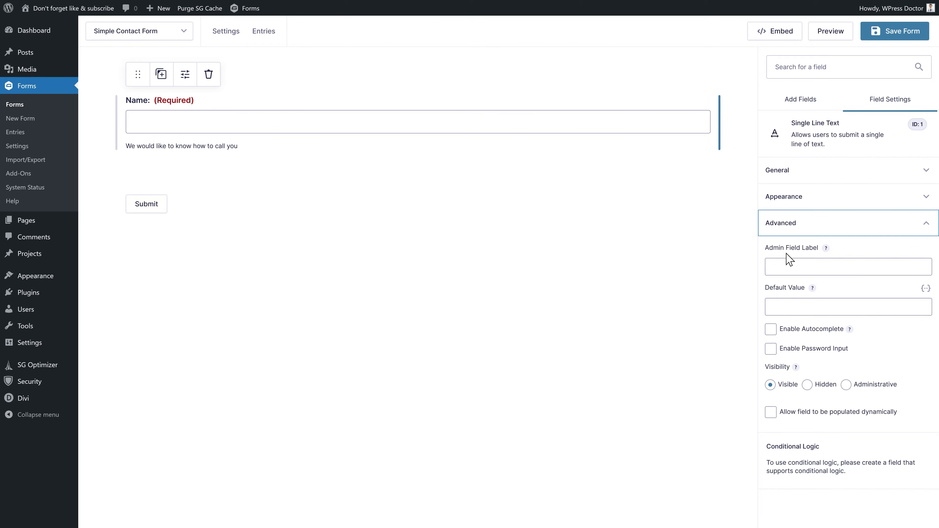
{"action": "left_click", "coordinate": [797, 308]}
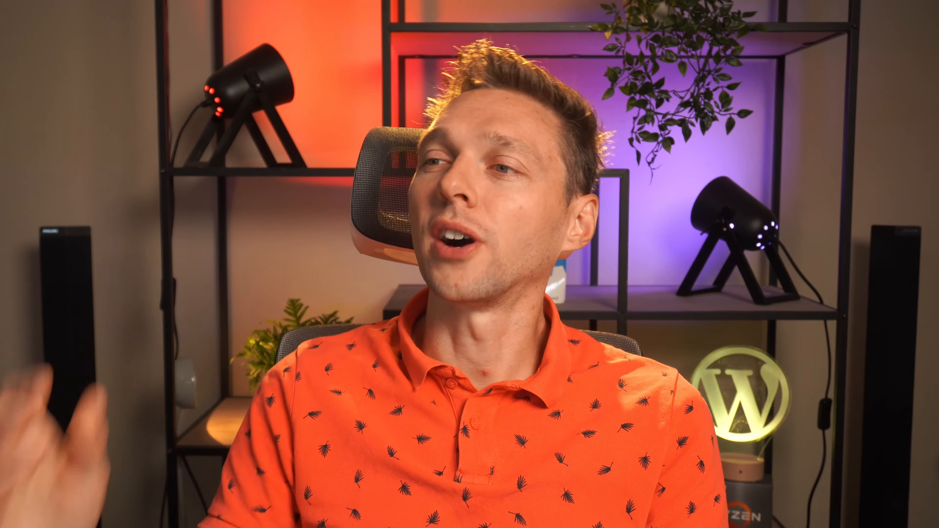
{"action": "mouse_move", "coordinate": [848, 329]}
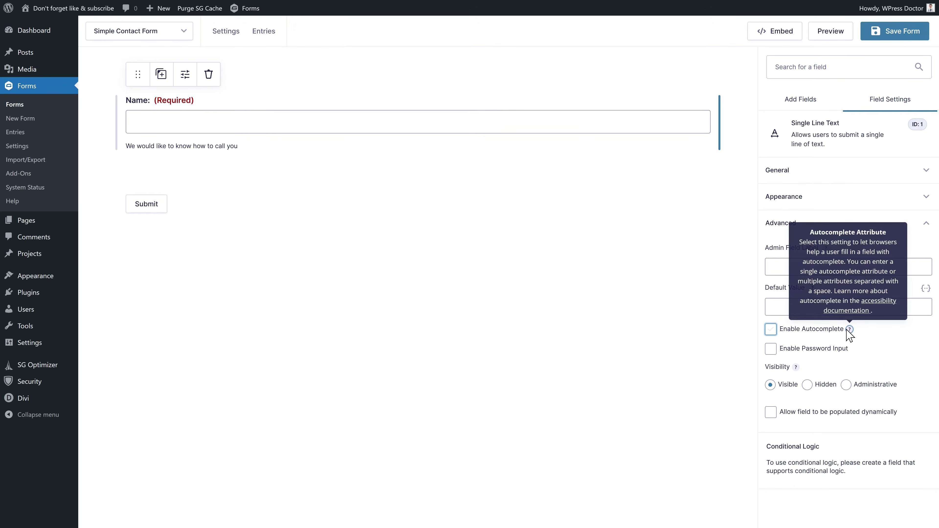
{"action": "left_click", "coordinate": [770, 330]}
{"action": "left_click", "coordinate": [771, 330]}
{"action": "left_click", "coordinate": [770, 330]}
{"action": "left_click", "coordinate": [795, 364]}
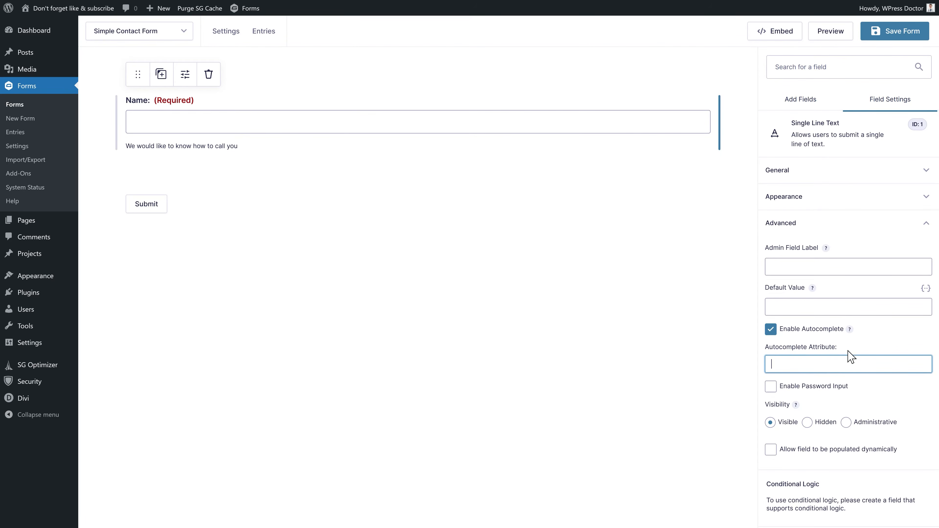
{"action": "mouse_move", "coordinate": [850, 329]}
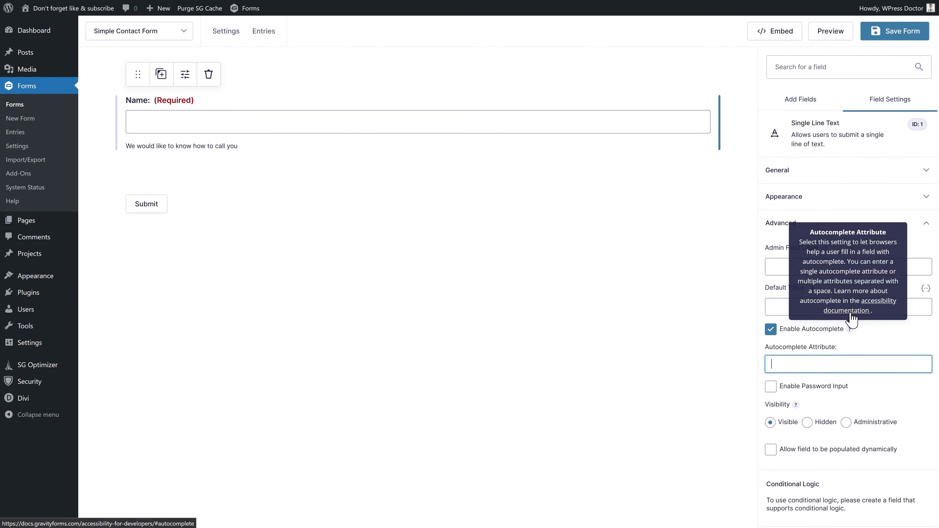
- Open the accessibility guide's Autocomplete section and the W3C list of input purposes
{"action": "left_click", "coordinate": [878, 305]}
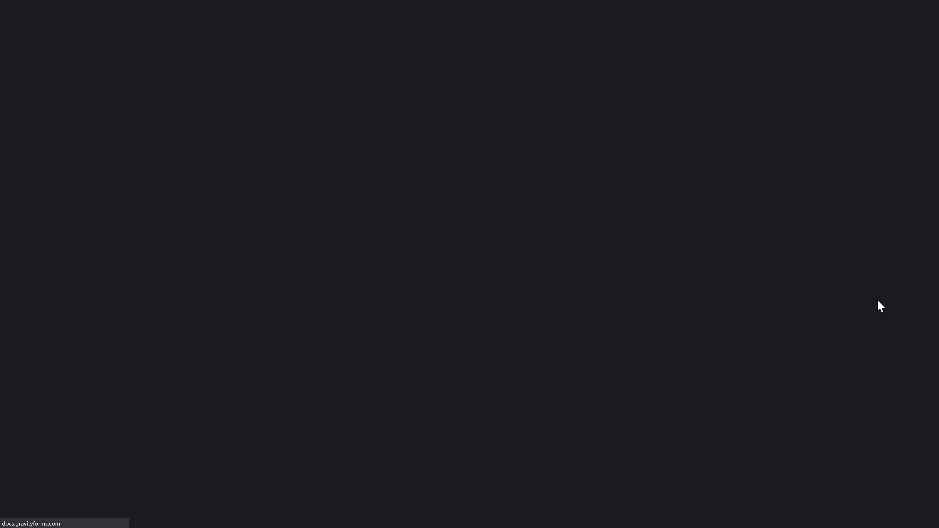
{"action": "scroll", "coordinate": [575, 247], "scroll_direction": "down", "scroll_amount": 7}
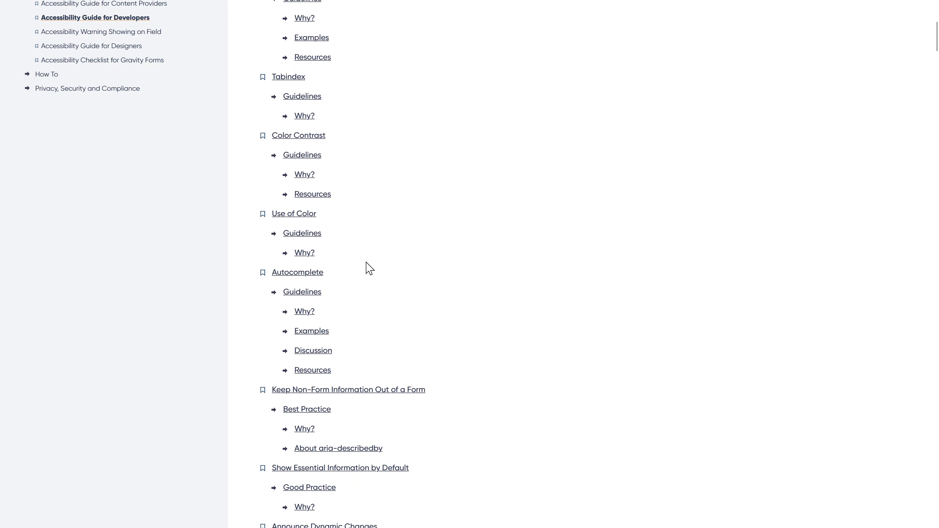
{"action": "left_click", "coordinate": [313, 273]}
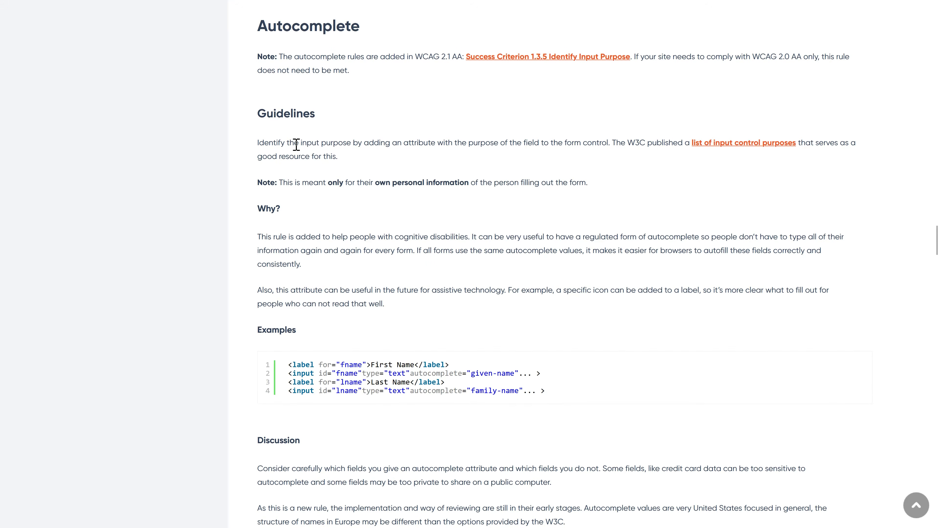
{"action": "left_click", "coordinate": [732, 150]}
{"action": "middle_click", "coordinate": [581, 191]}
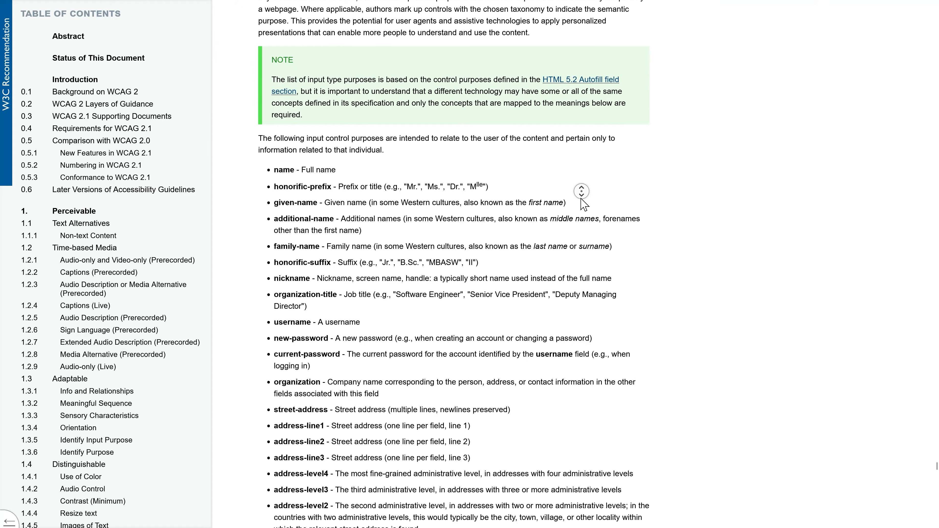
{"action": "middle_click", "coordinate": [580, 199]}
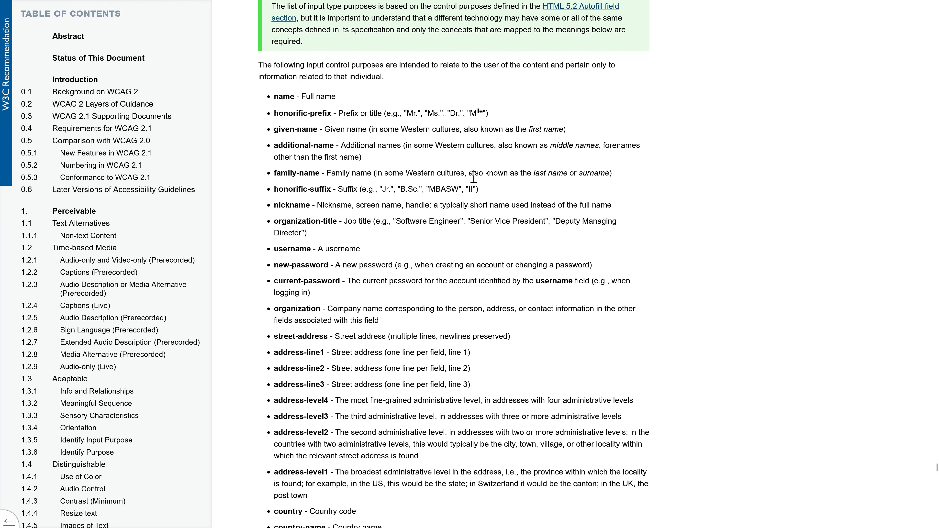
- Copy the input purpose 'name' (Full name) from the W3C list
{"action": "left_click_drag", "start_coordinate": [295, 99], "coordinate": [278, 99]}
{"action": "right_click", "coordinate": [288, 97]}
{"action": "left_click", "coordinate": [299, 115]}
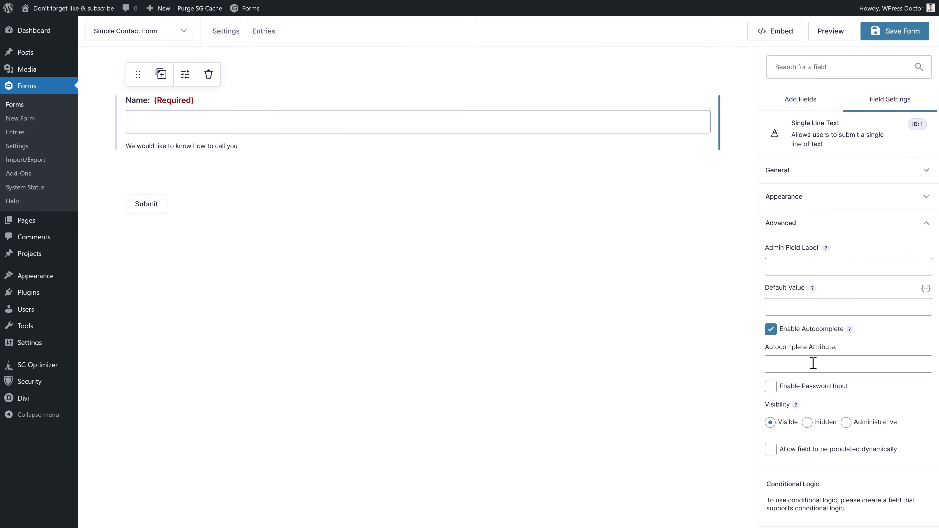
- Paste 'name' into the Autocomplete Attribute and switch off Enable Password Input
{"action": "left_click", "coordinate": [801, 366]}
{"action": "right_click", "coordinate": [801, 366]}
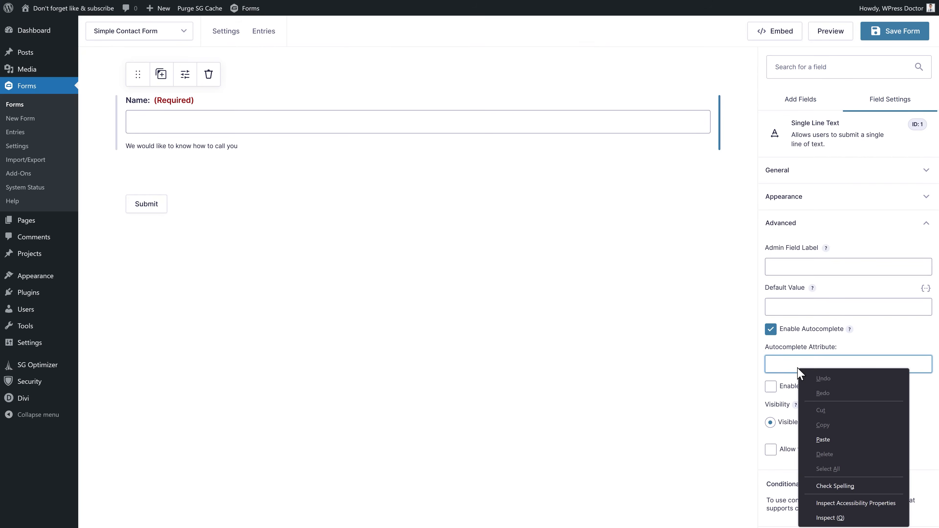
{"action": "left_click", "coordinate": [830, 429]}
{"action": "left_click_drag", "start_coordinate": [790, 365], "coordinate": [768, 374]}
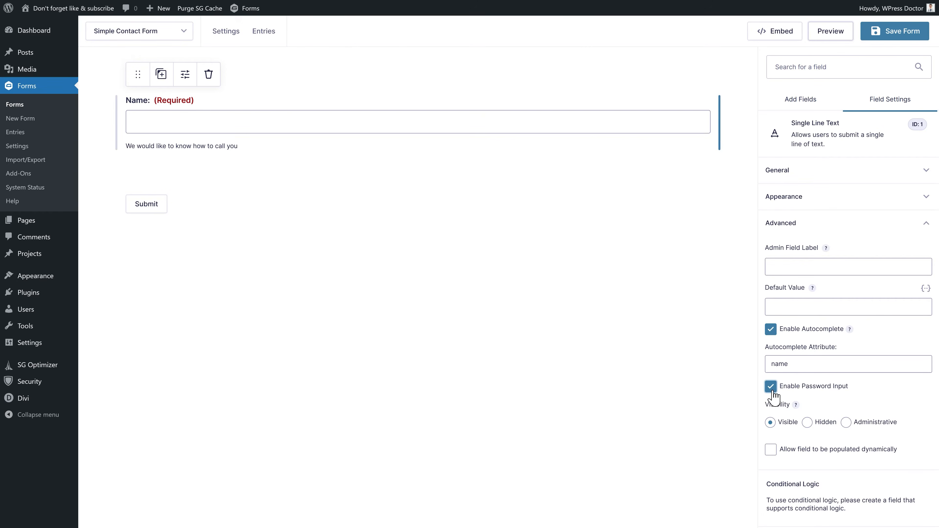
{"action": "left_click", "coordinate": [771, 389]}
- Try Hidden and Administrative visibility, keep the Name field Visible, and allow dynamic population
{"action": "left_click", "coordinate": [808, 422]}
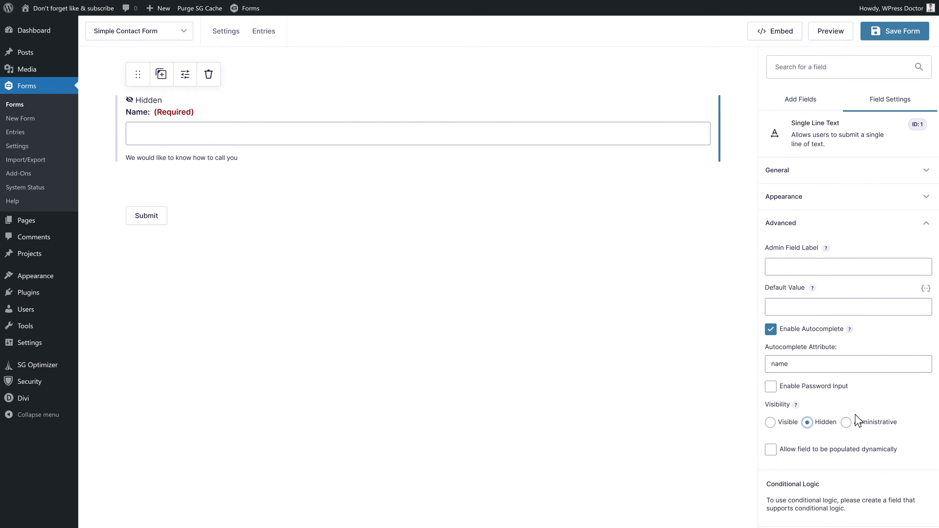
{"action": "left_click", "coordinate": [846, 423]}
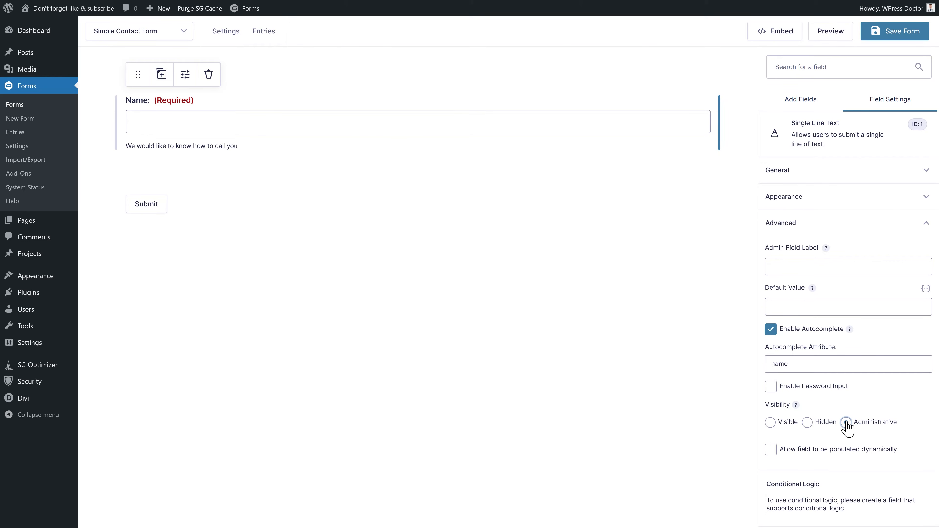
{"action": "left_click", "coordinate": [769, 423]}
{"action": "left_click", "coordinate": [771, 450]}
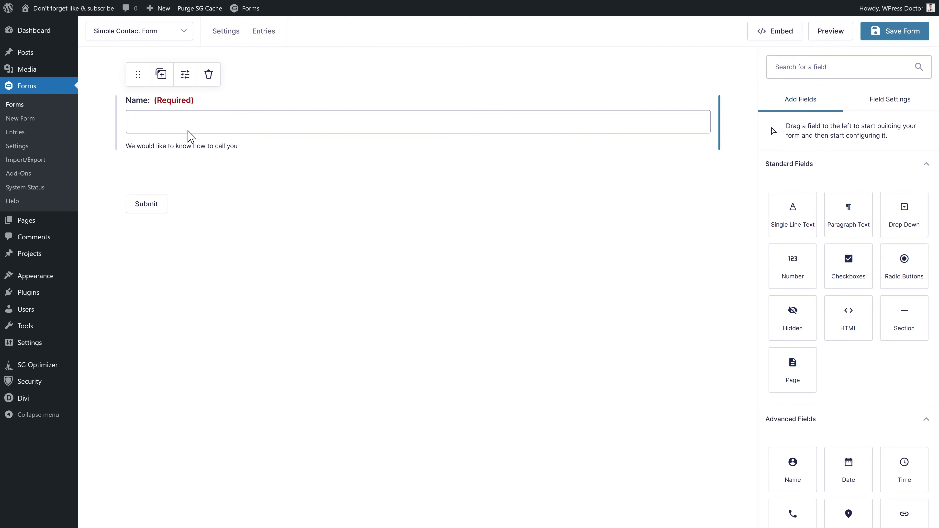
- Delete the single-line Name field and add an advanced Name field labelled 'Name:'
{"action": "left_click", "coordinate": [209, 76]}
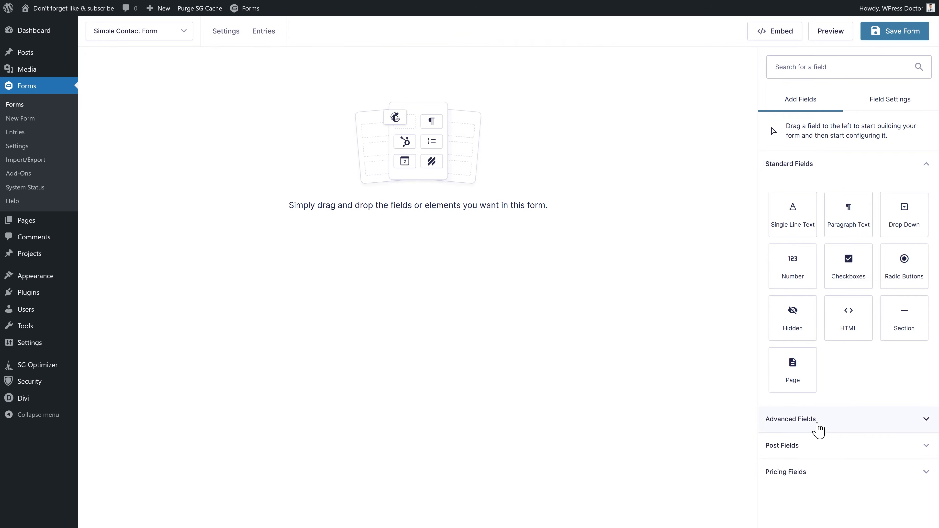
{"action": "left_click", "coordinate": [792, 425]}
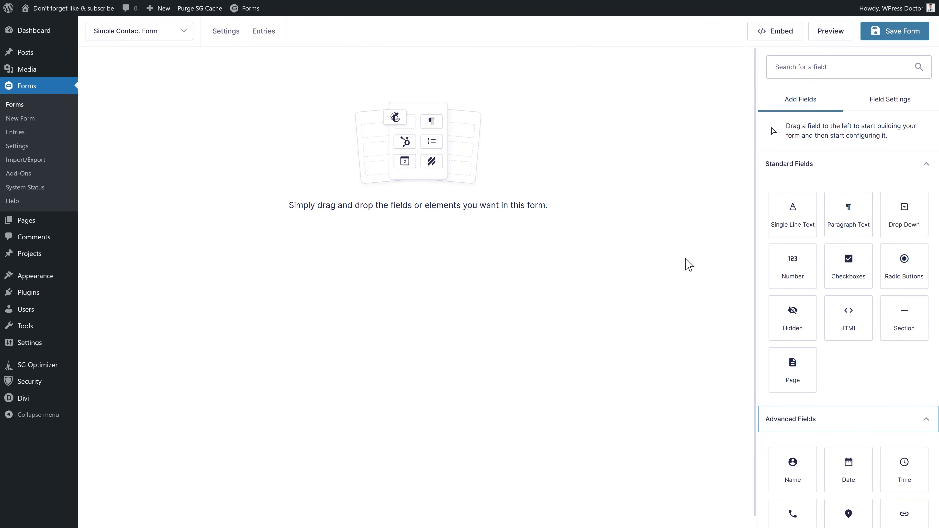
{"action": "left_click", "coordinate": [928, 165]}
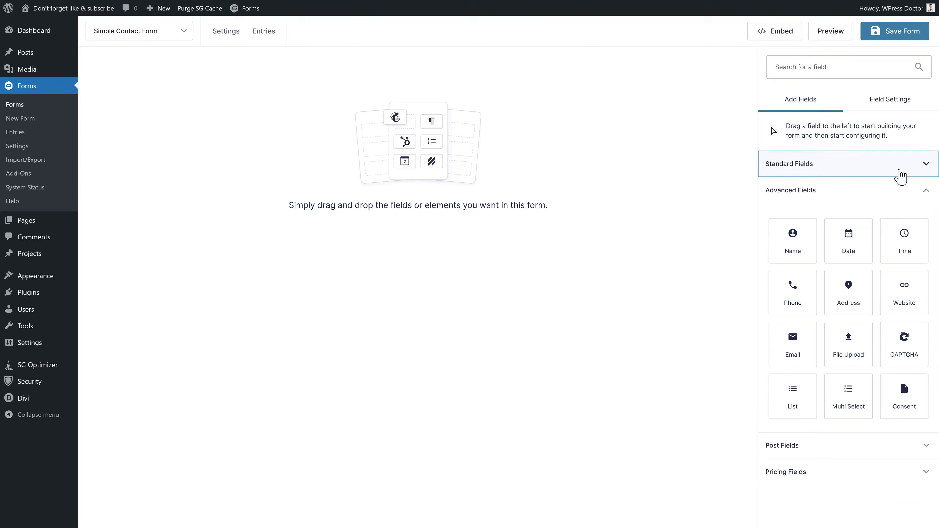
{"action": "left_click_drag", "start_coordinate": [792, 226], "coordinate": [450, 130]}
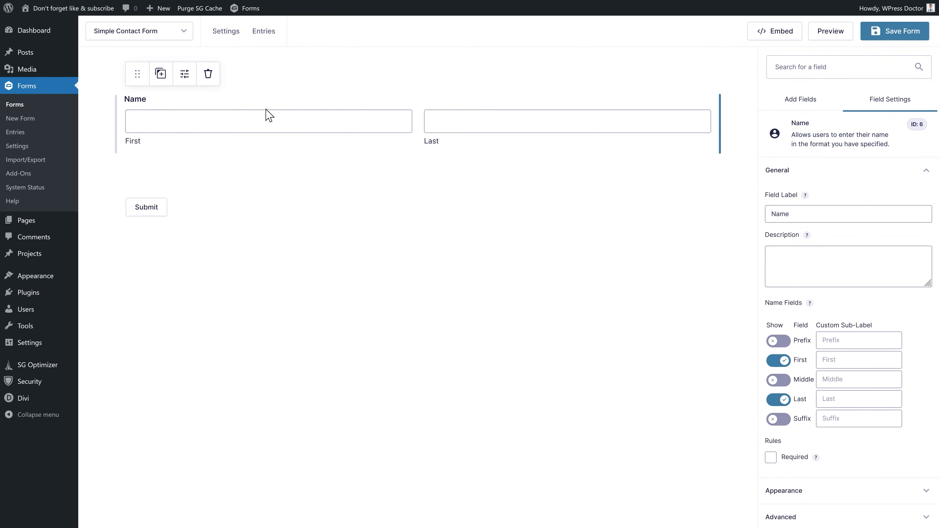
{"action": "left_click", "coordinate": [809, 214]}
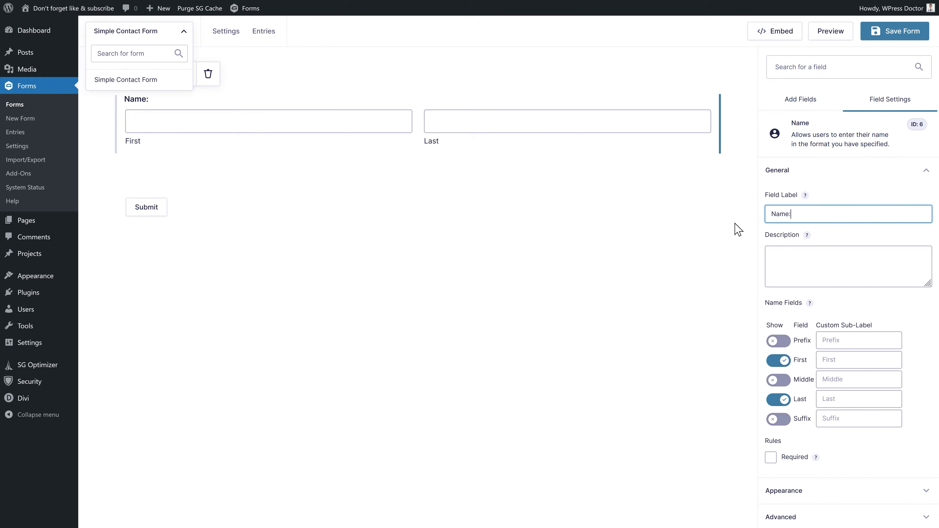
{"action": "left_click", "coordinate": [801, 260]}
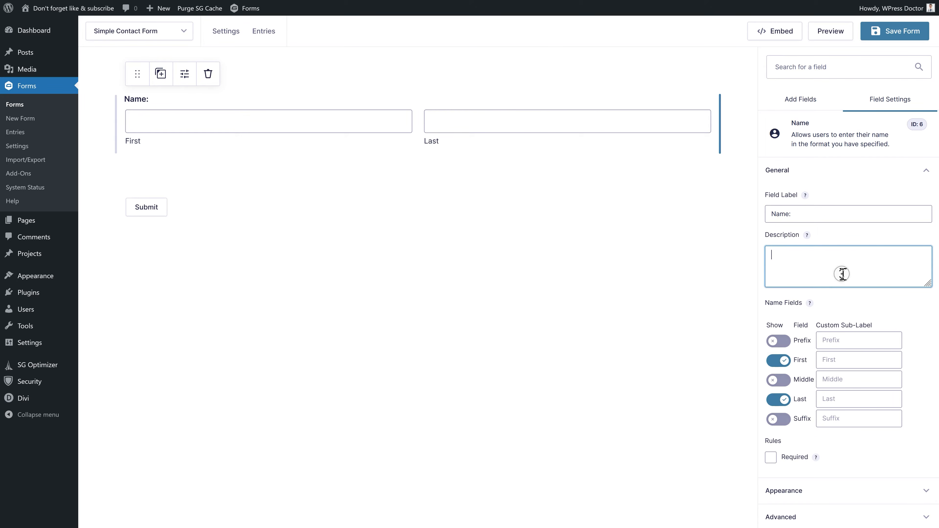
- Toggle the Prefix, Middle and Suffix name inputs until only First remains, and make the field required
{"action": "scroll", "coordinate": [841, 271], "scroll_direction": "down", "scroll_amount": 1}
{"action": "left_click", "coordinate": [778, 310]}
{"action": "left_click", "coordinate": [779, 349]}
{"action": "left_click", "coordinate": [780, 388]}
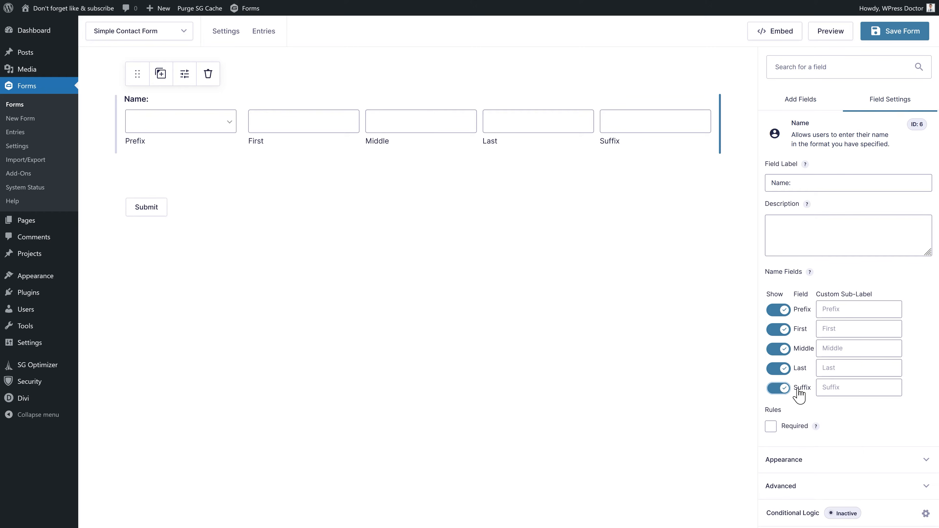
{"action": "left_click", "coordinate": [786, 311]}
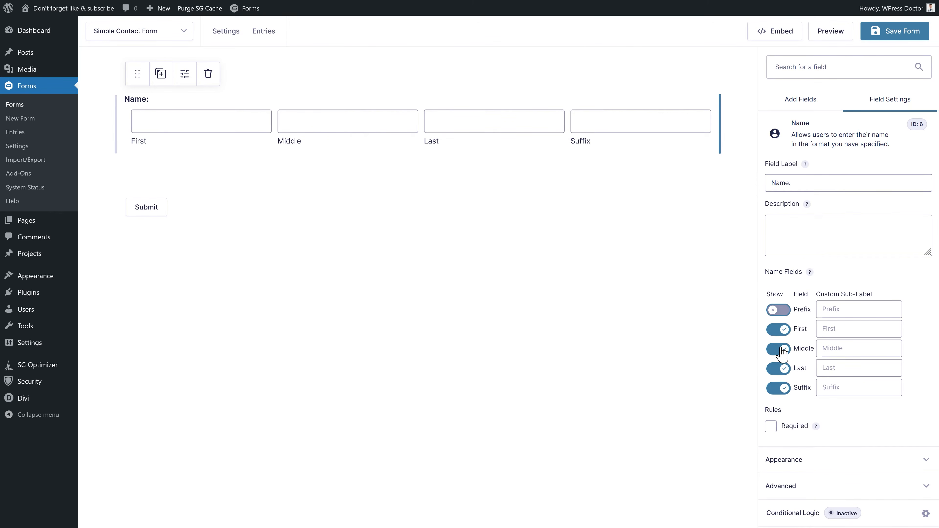
{"action": "left_click", "coordinate": [787, 391]}
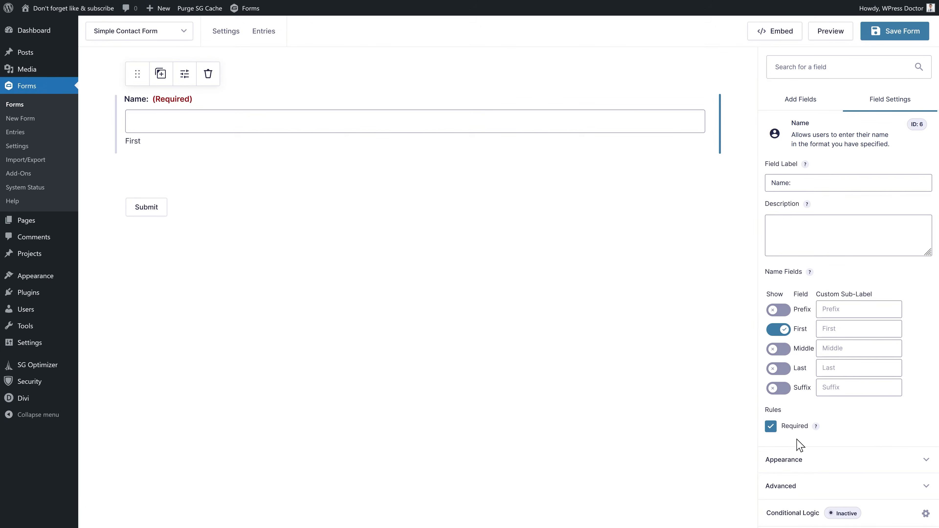
{"action": "left_click", "coordinate": [797, 467]}
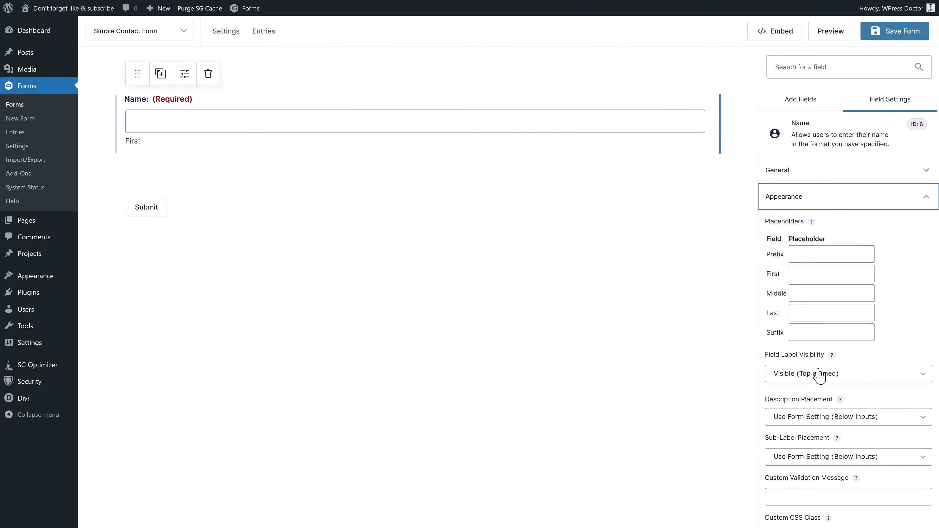
- Set the Name field's Sub-Label Placement to Hidden, leaving description placement unchanged
{"action": "left_click", "coordinate": [812, 422]}
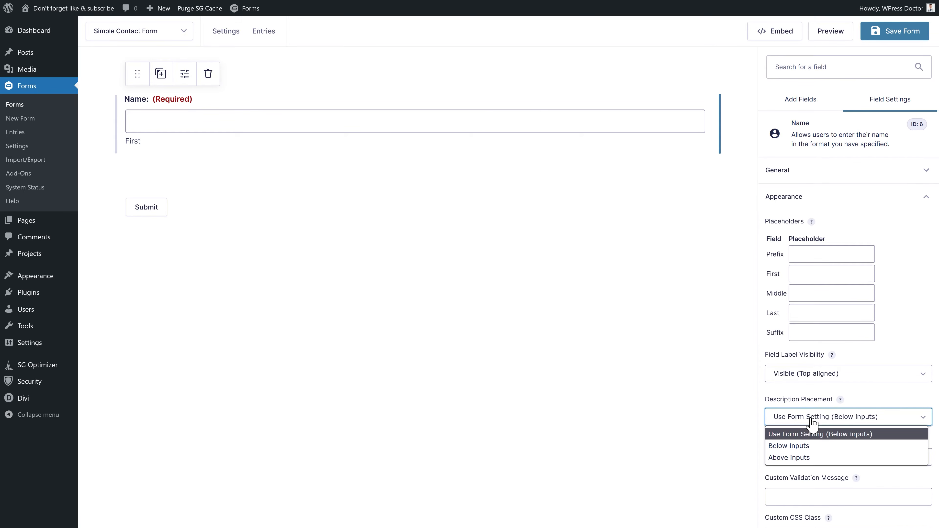
{"action": "left_click", "coordinate": [812, 421]}
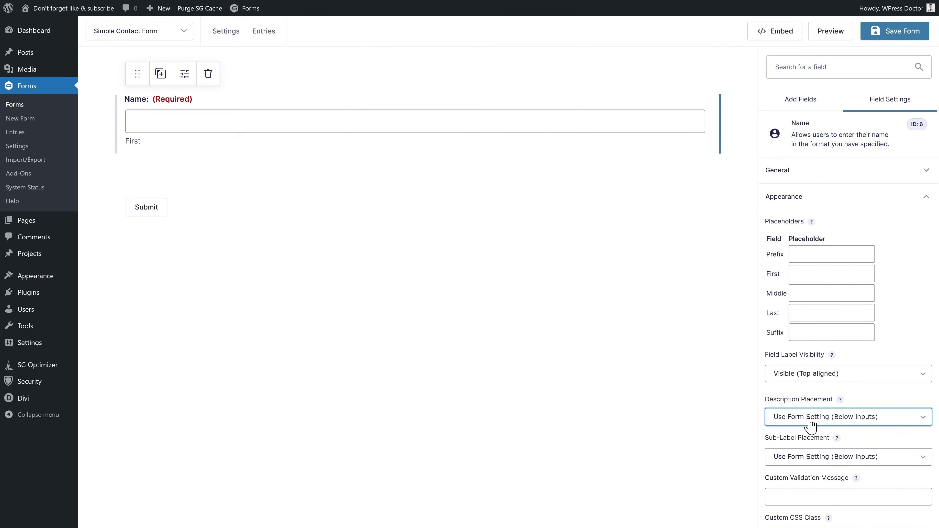
{"action": "left_click", "coordinate": [809, 459]}
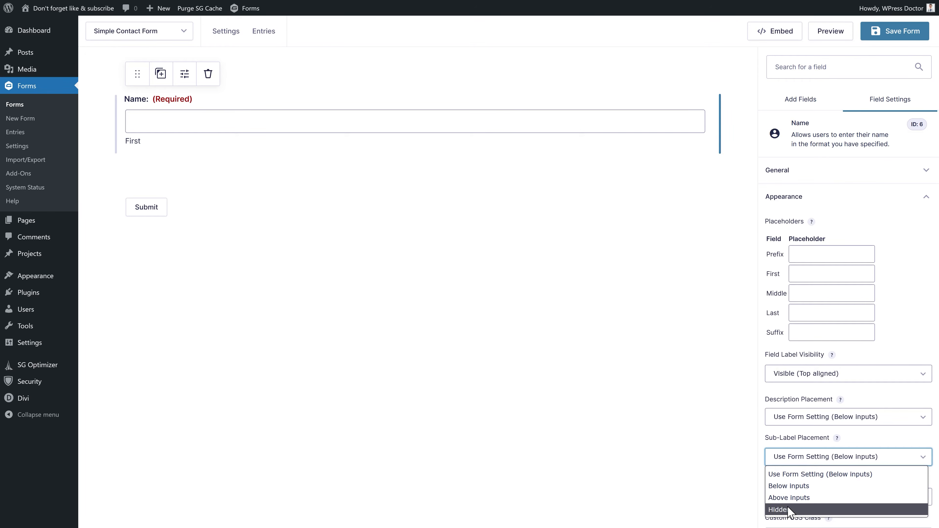
{"action": "left_click", "coordinate": [789, 513]}
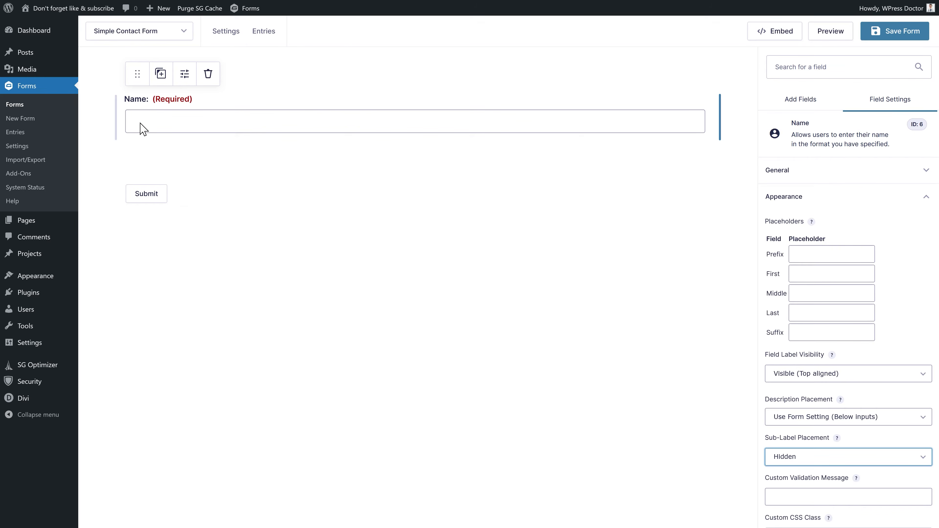
- Enter the custom validation message 'You forgot to tell us who you are!'
{"action": "scroll", "coordinate": [824, 409], "scroll_direction": "down", "scroll_amount": 2}
{"action": "left_click", "coordinate": [824, 409]}
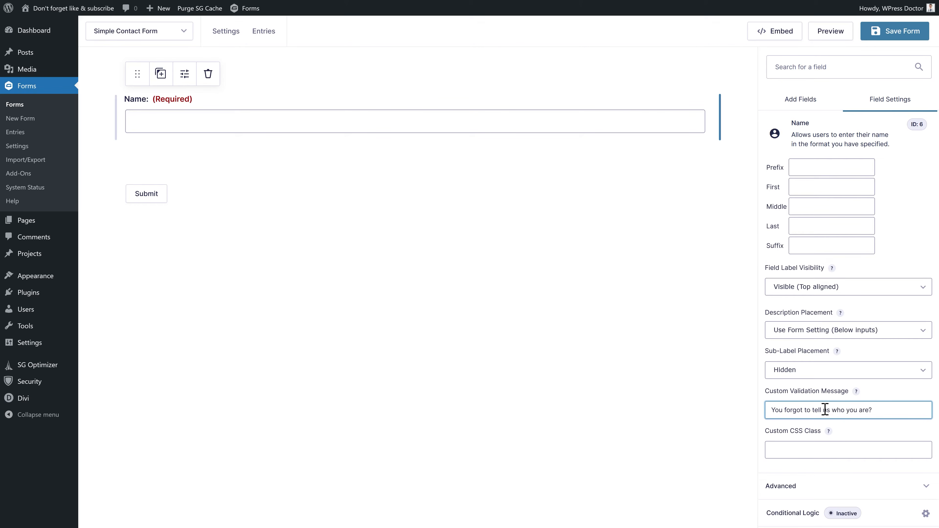
{"action": "left_click", "coordinate": [862, 397]}
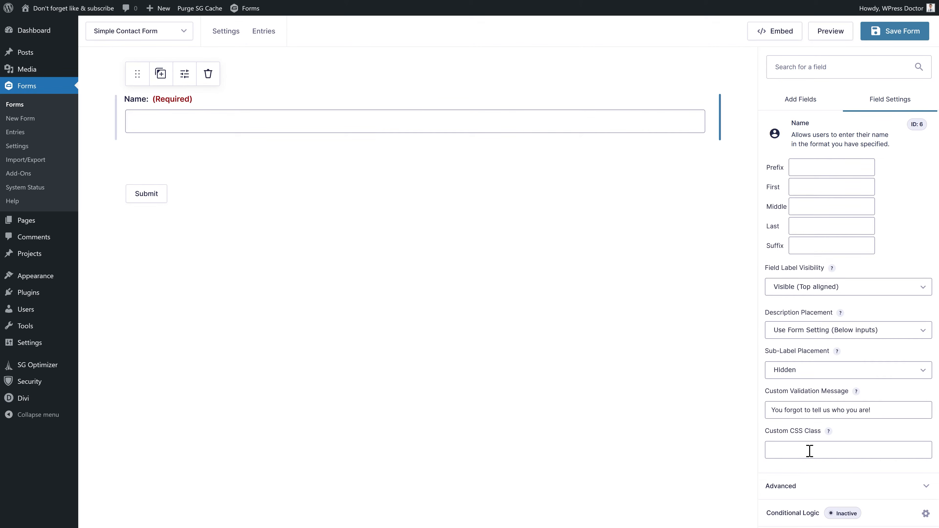
{"action": "left_click", "coordinate": [794, 488]}
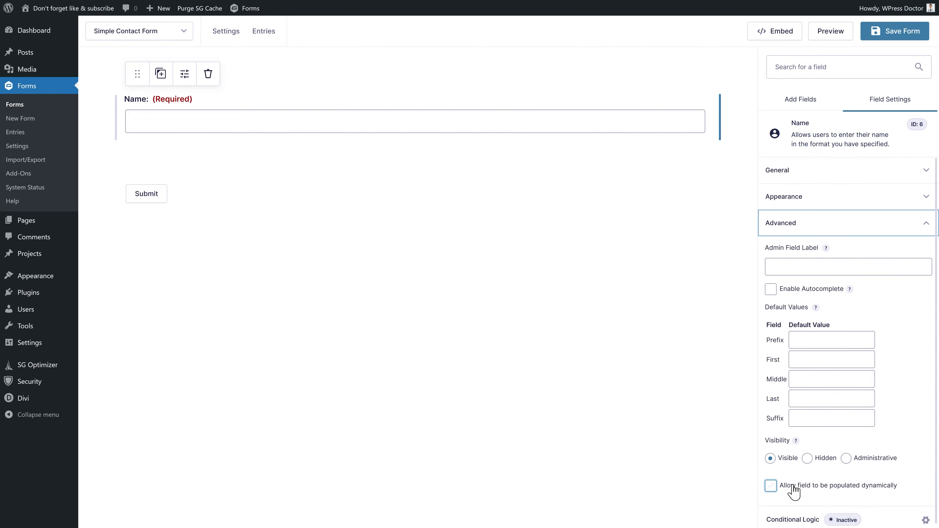
- Enable autocomplete on the Name field and leave its default first name value empty
{"action": "left_click", "coordinate": [771, 289]}
{"action": "middle_click", "coordinate": [920, 364]}
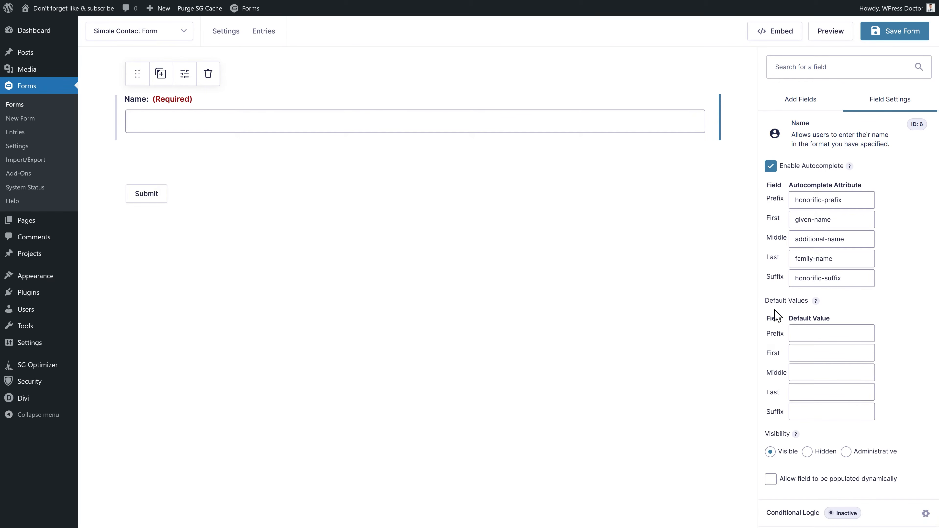
{"action": "left_click", "coordinate": [828, 359]}
{"action": "left_click", "coordinate": [832, 369]}
{"action": "left_click", "coordinate": [825, 359]}
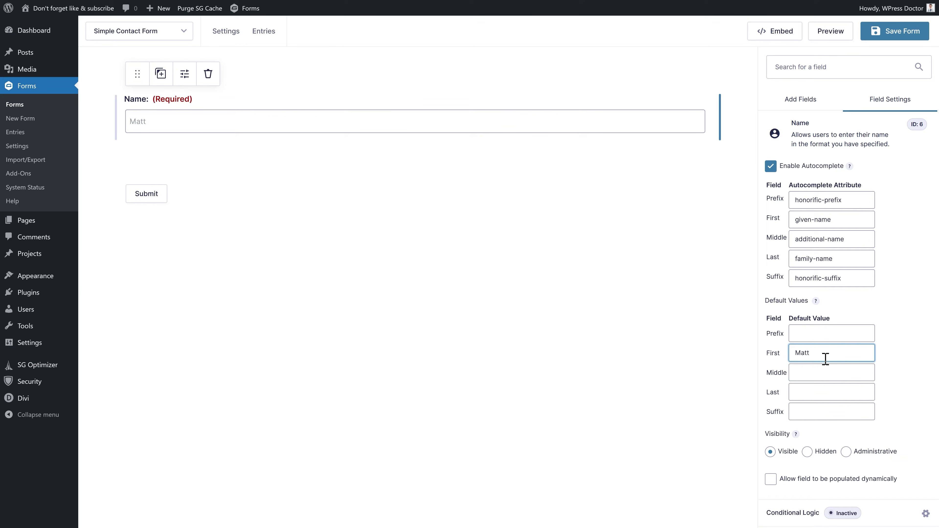
{"action": "left_click_drag", "start_coordinate": [806, 361], "coordinate": [772, 359]}
{"action": "key", "text": "BackSpace"}
{"action": "left_click", "coordinate": [909, 333]}
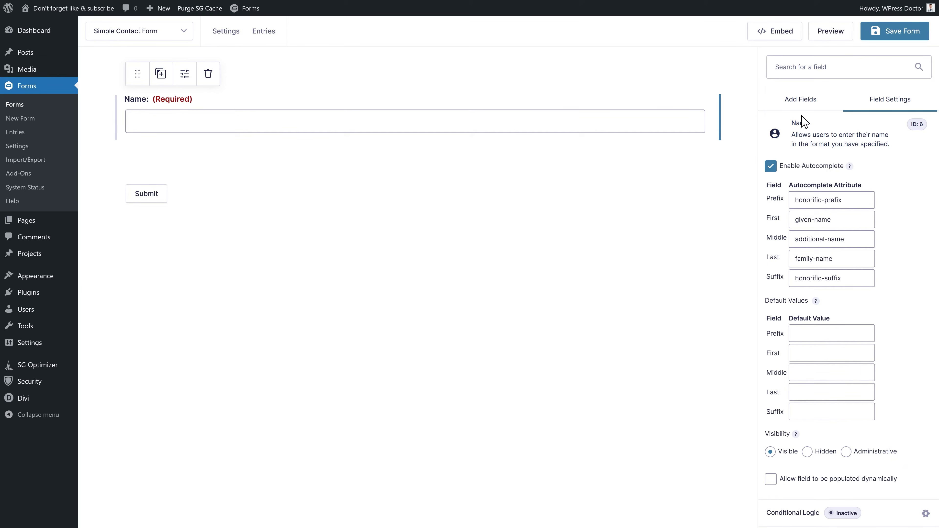
{"action": "left_click", "coordinate": [794, 103]}
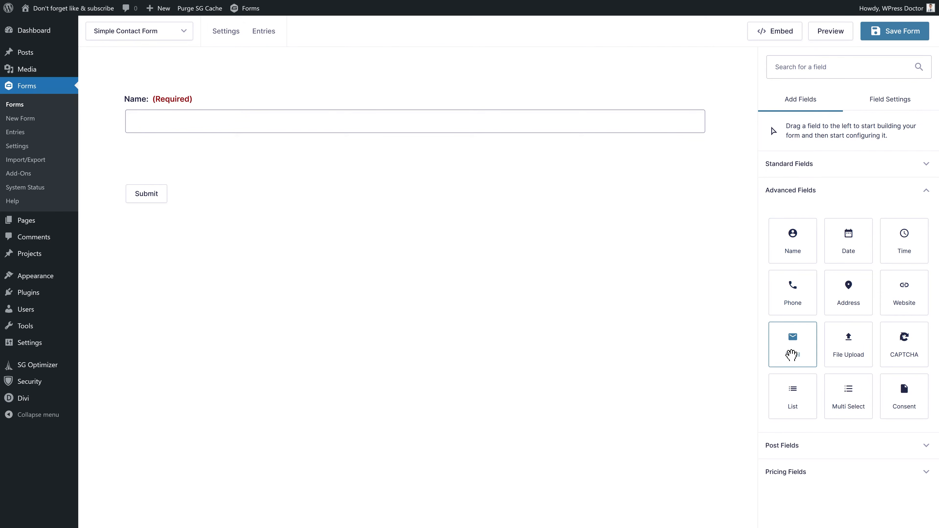
- Drop an Email field beside Name on the same row and even out the two column widths
{"action": "left_click_drag", "start_coordinate": [798, 358], "coordinate": [708, 151]}
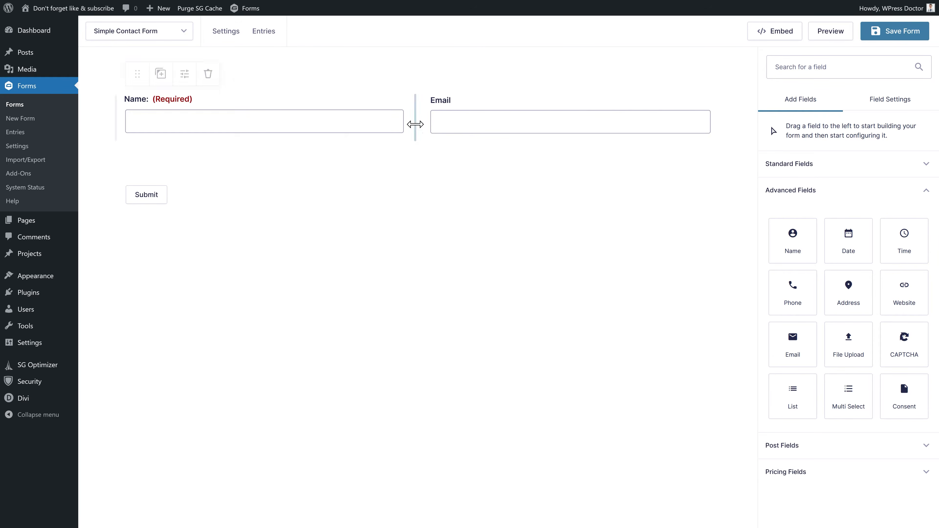
{"action": "left_click_drag", "start_coordinate": [415, 120], "coordinate": [413, 140]}
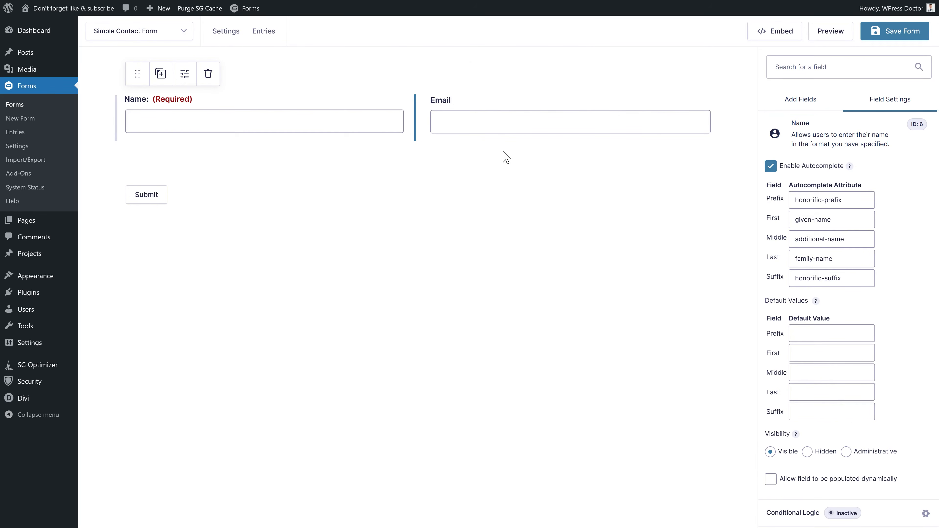
{"action": "left_click", "coordinate": [491, 108]}
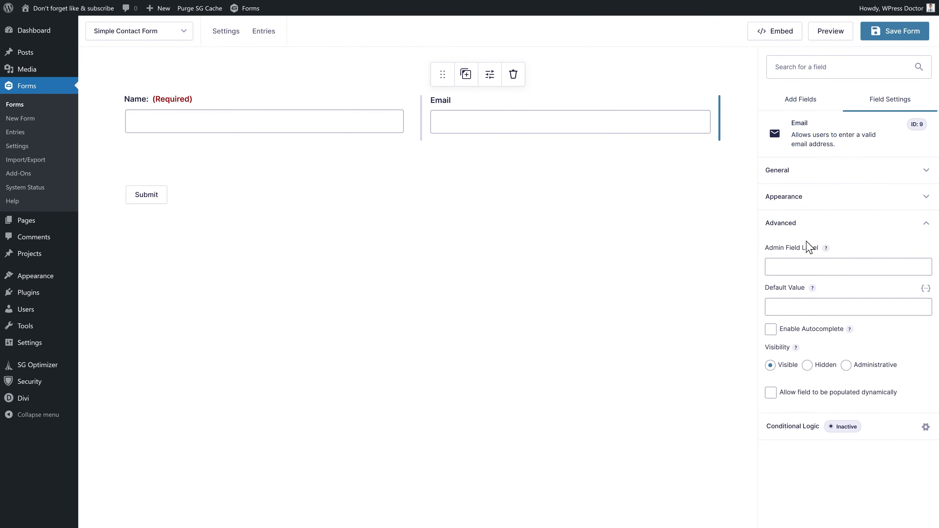
- Make the Email field required without a confirm box, with a validation message asking how to get in touch
{"action": "left_click", "coordinate": [813, 170]}
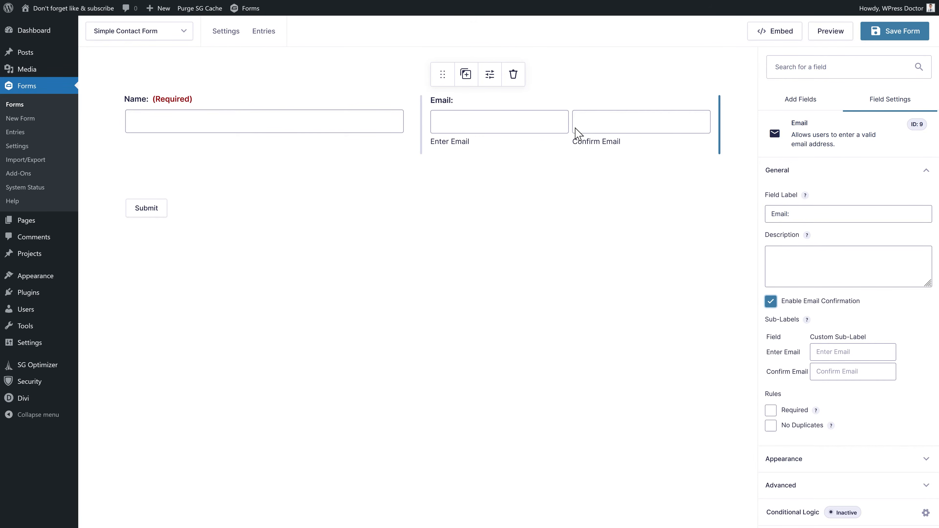
{"action": "left_click", "coordinate": [771, 301]}
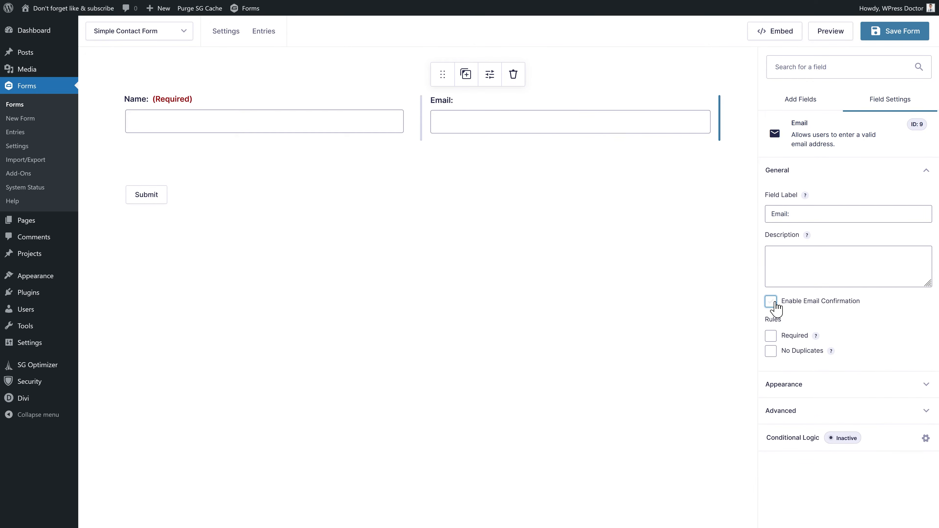
{"action": "left_click", "coordinate": [771, 337]}
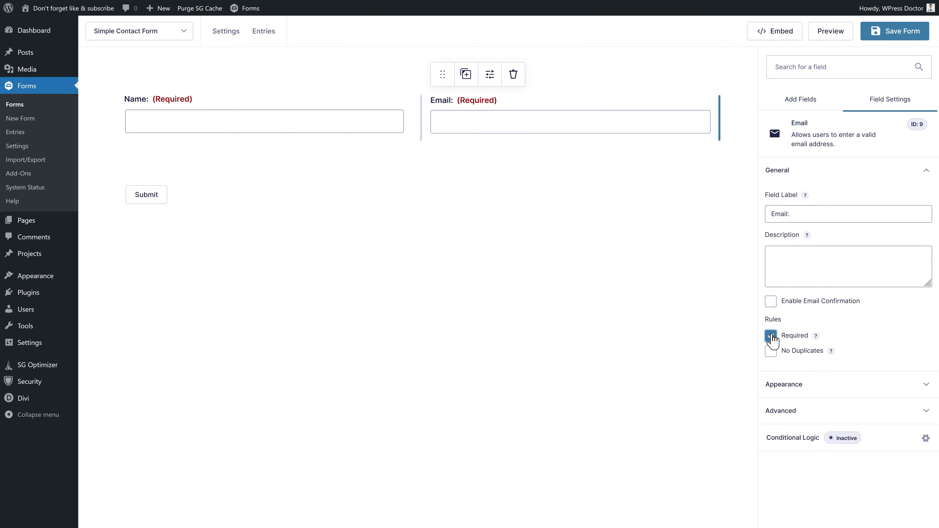
{"action": "left_click", "coordinate": [807, 394]}
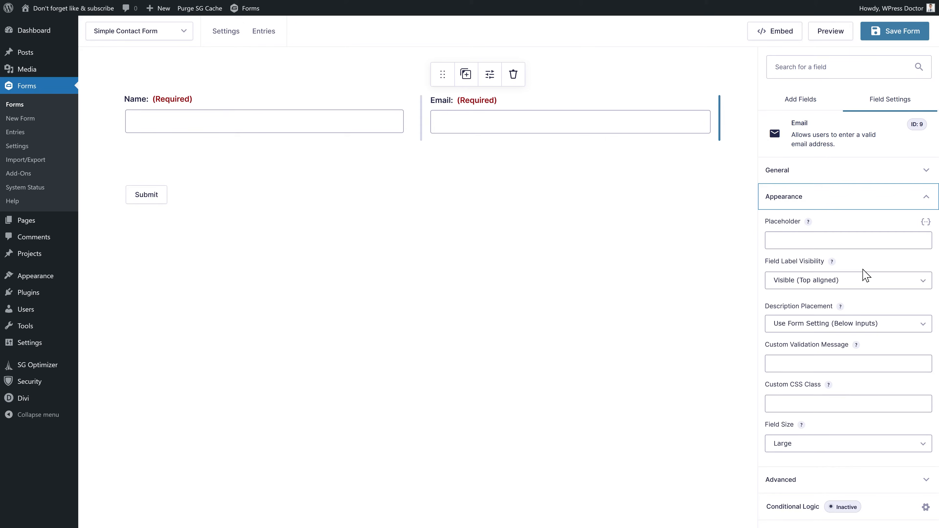
{"action": "left_click", "coordinate": [810, 358]}
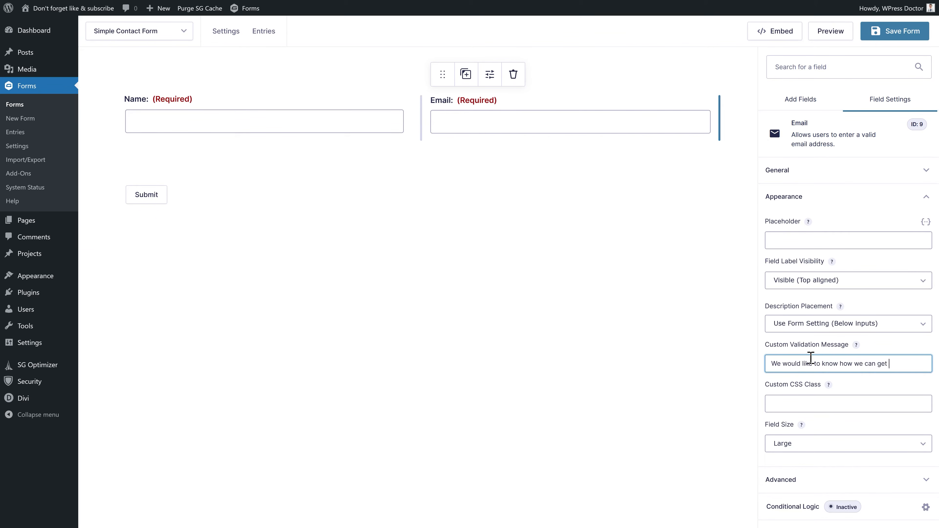
{"action": "type", "text": "with you..."}
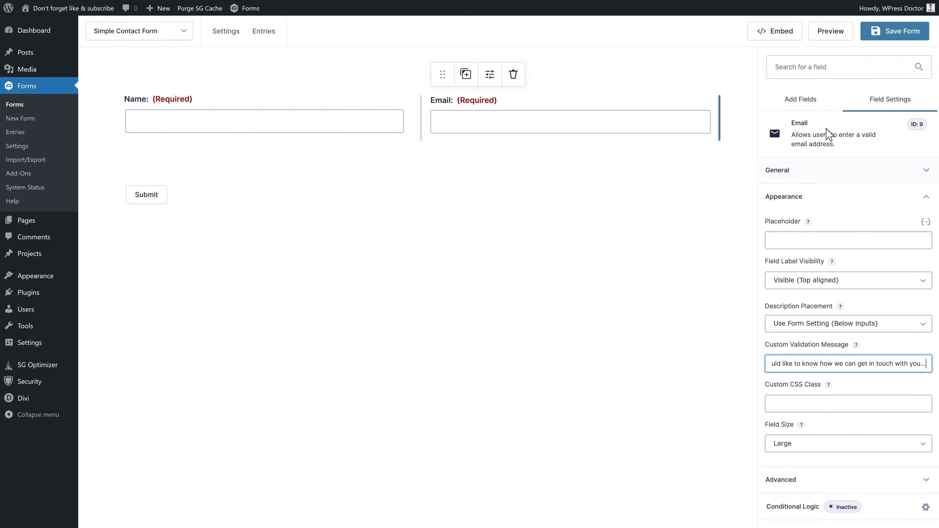
{"action": "left_click", "coordinate": [802, 107]}
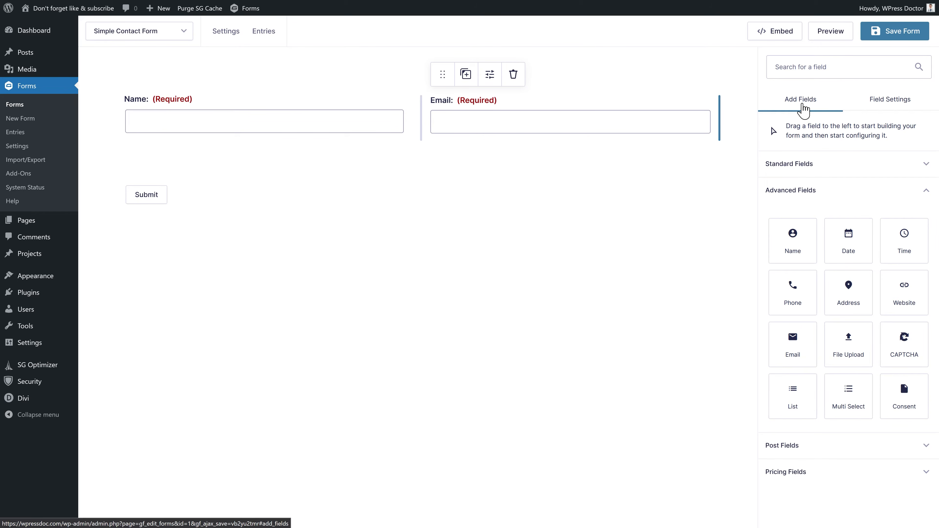
- Add a Phone field below Name and Email and compare its phone format options in a preview
{"action": "left_click_drag", "start_coordinate": [797, 296], "coordinate": [261, 169]}
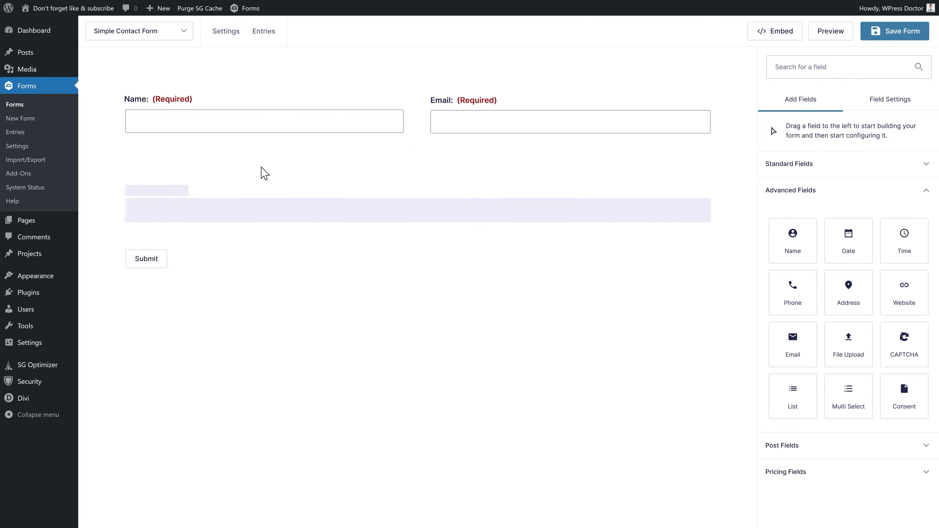
{"action": "left_click", "coordinate": [813, 211]}
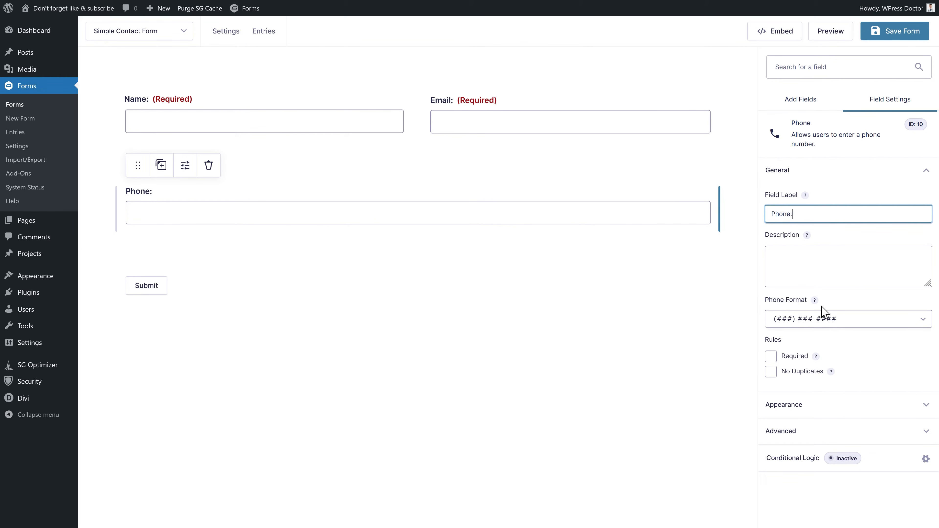
{"action": "left_click", "coordinate": [798, 324]}
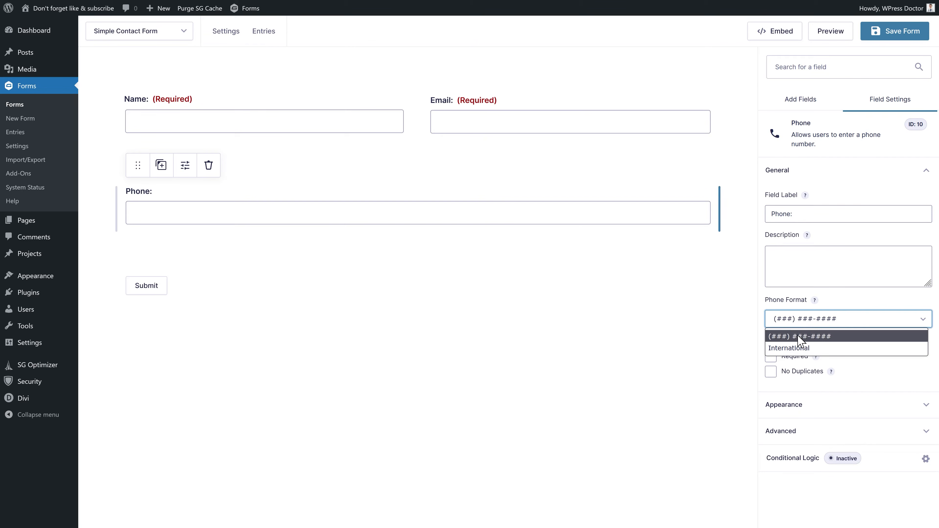
{"action": "left_click", "coordinate": [798, 349]}
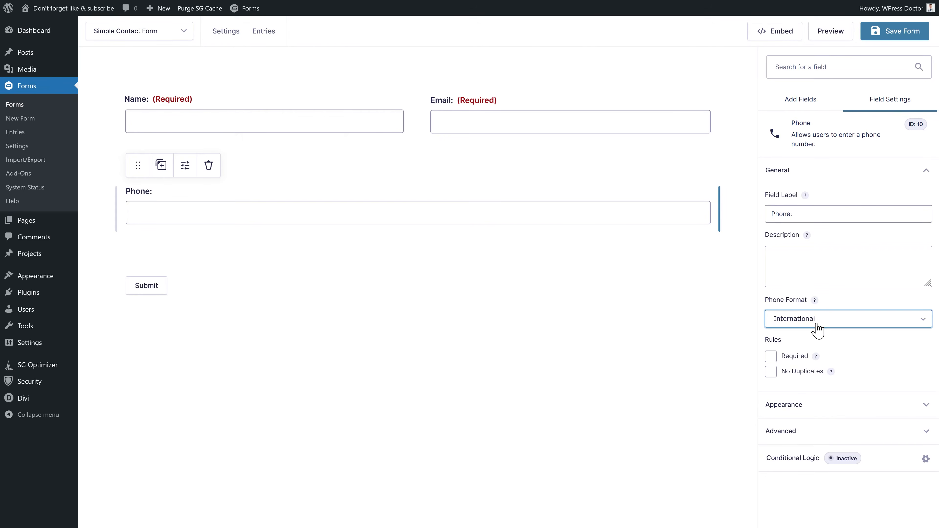
{"action": "left_click", "coordinate": [817, 325]}
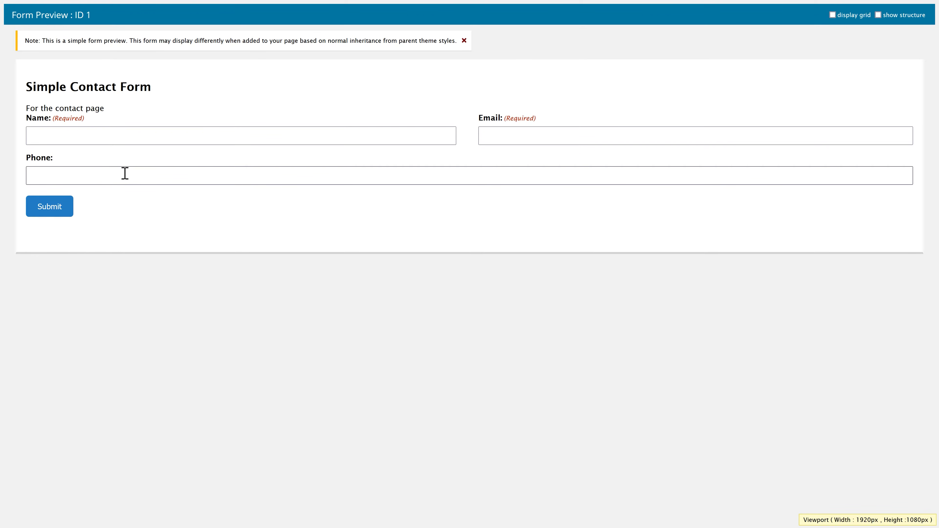
{"action": "left_click", "coordinate": [125, 174]}
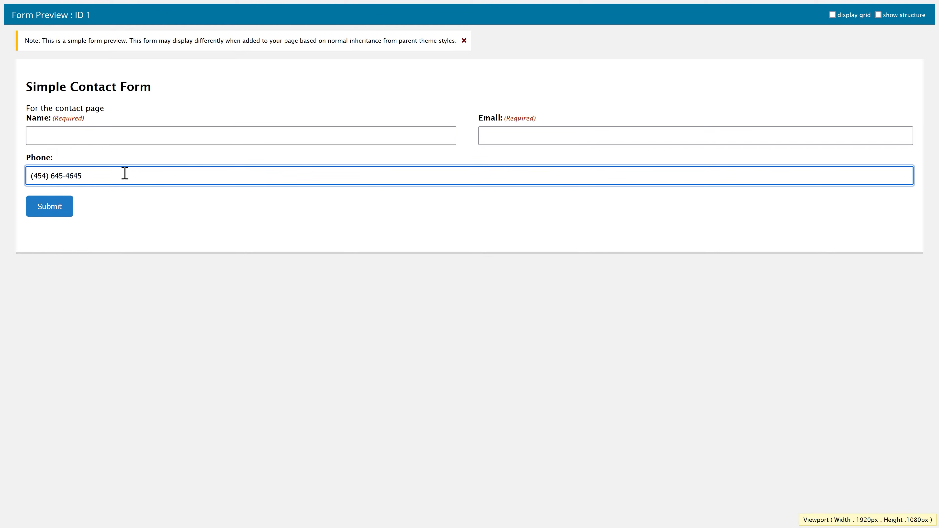
- Clear the sample number and set the Phone format to International, rechecking it in the preview
{"action": "key", "text": "ctrl+a"}
{"action": "key", "text": "BackSpace"}
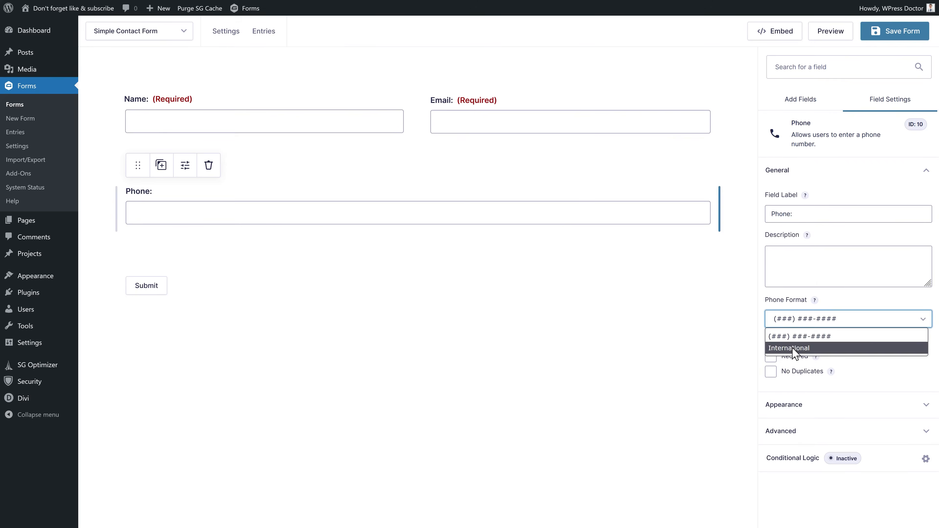
{"action": "left_click", "coordinate": [797, 350]}
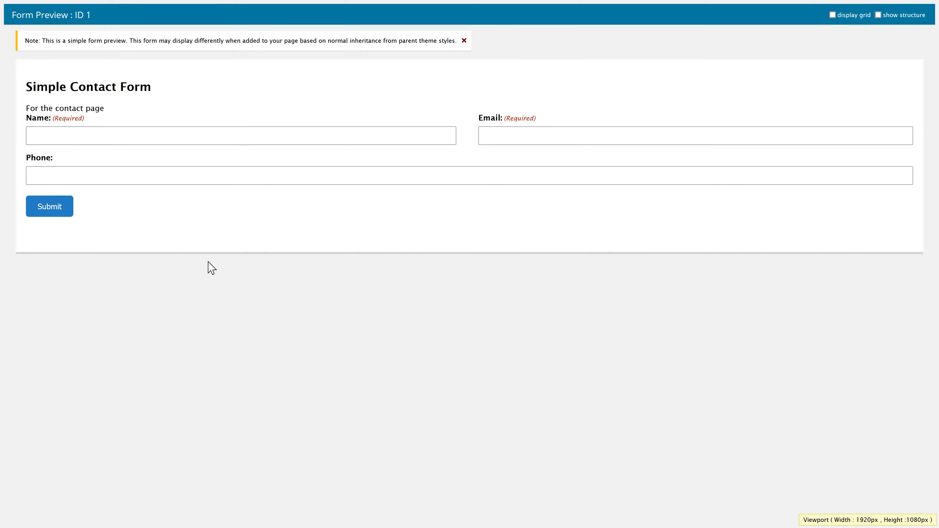
{"action": "left_click", "coordinate": [132, 178]}
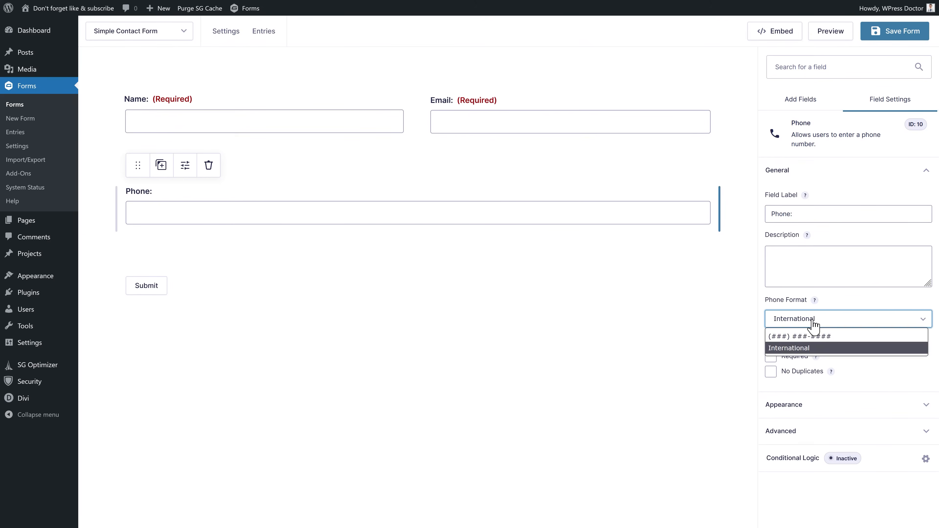
{"action": "left_click", "coordinate": [812, 332]}
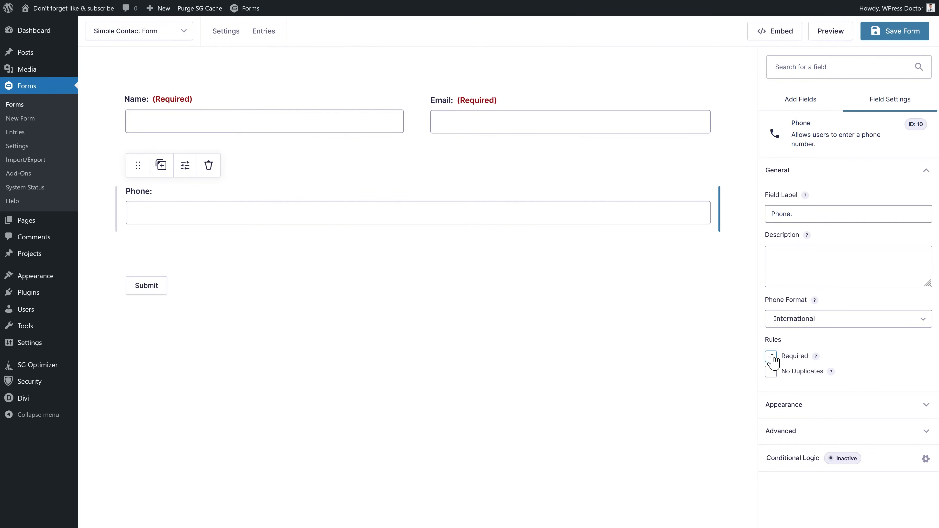
{"action": "left_click", "coordinate": [769, 357]}
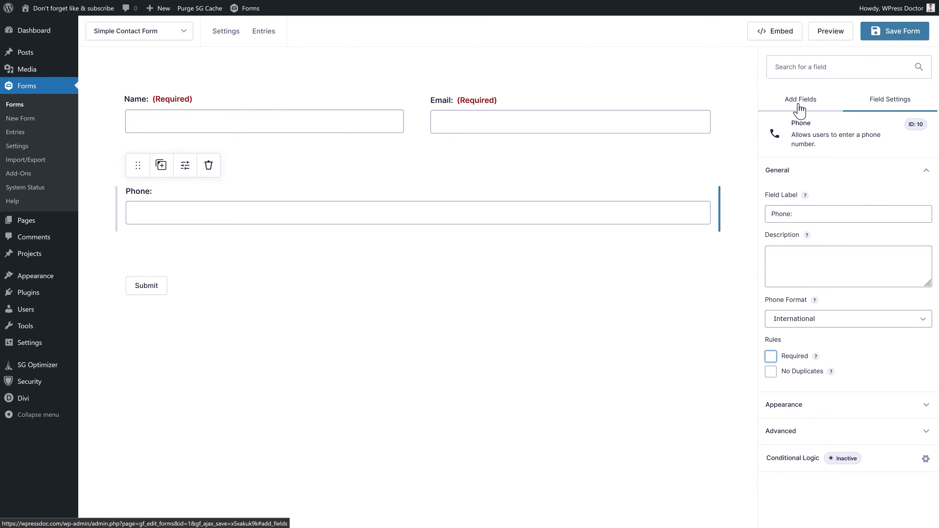
- Add a Paragraph Text field below Phone labelled 'Your question'
{"action": "left_click", "coordinate": [798, 106]}
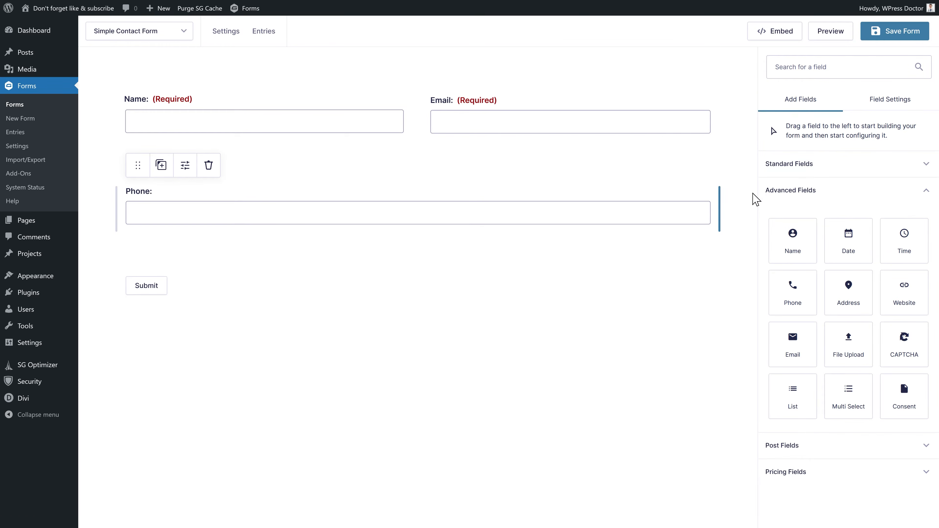
{"action": "left_click", "coordinate": [782, 169]}
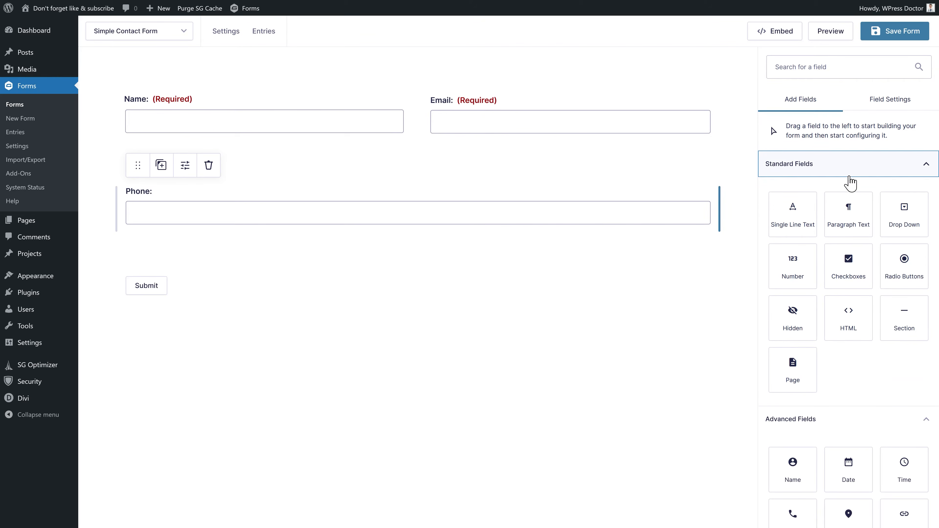
{"action": "left_click", "coordinate": [850, 218]}
{"action": "left_click_drag", "start_coordinate": [851, 218], "coordinate": [305, 261]}
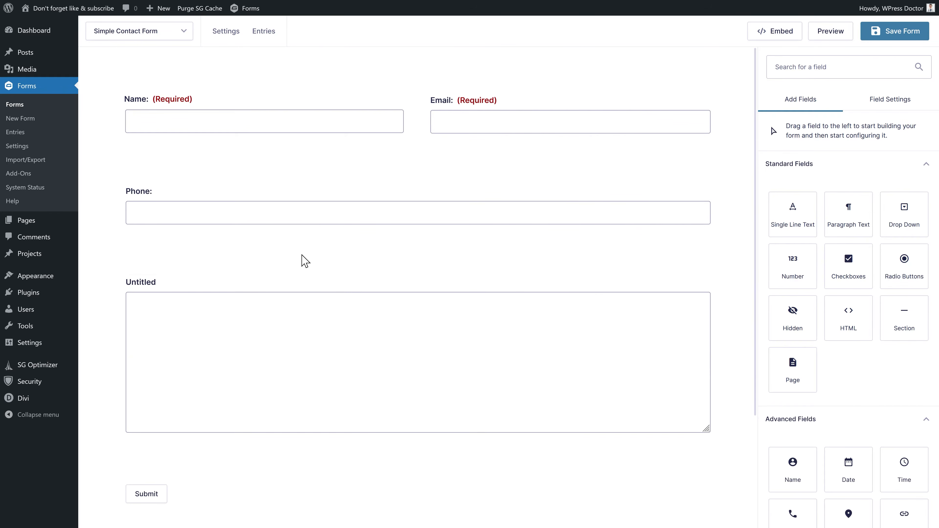
{"action": "type", "text": "You"}
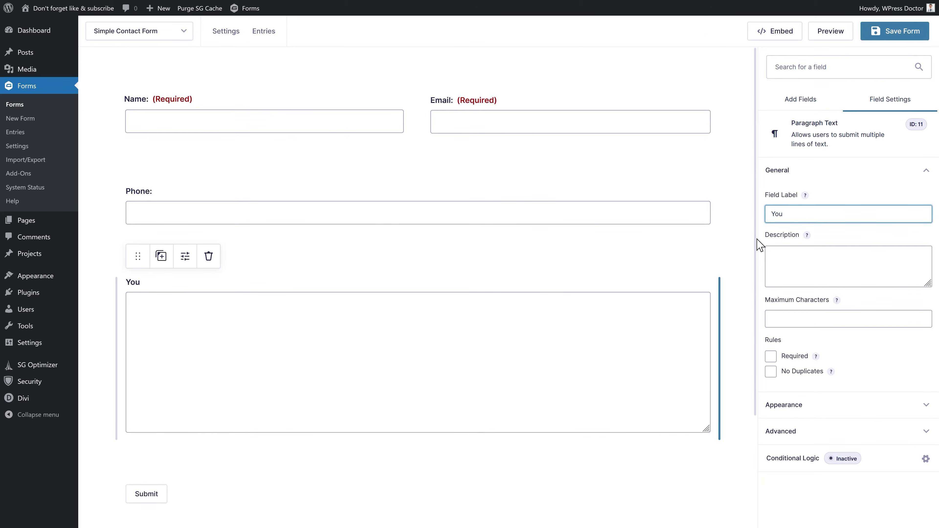
{"action": "type", "text": "r question:"}
{"action": "left_click", "coordinate": [821, 276]}
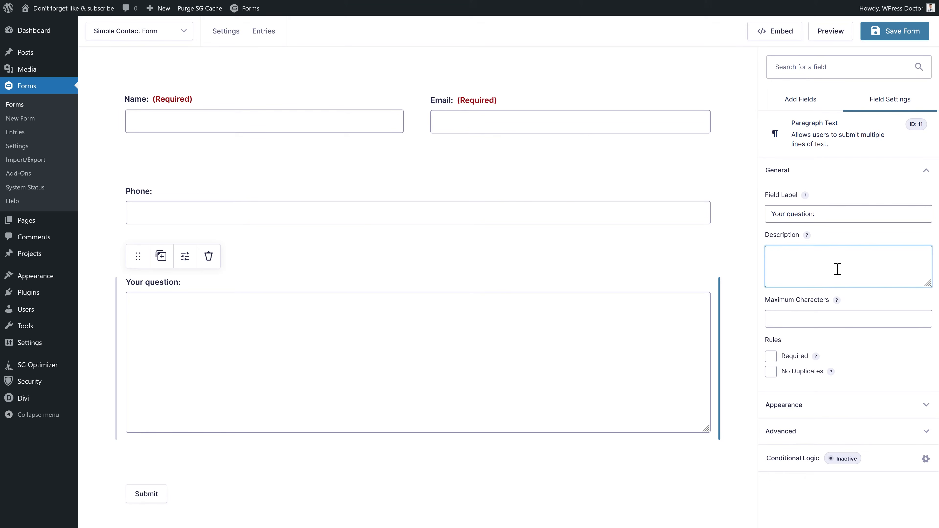
{"action": "left_click", "coordinate": [829, 314]}
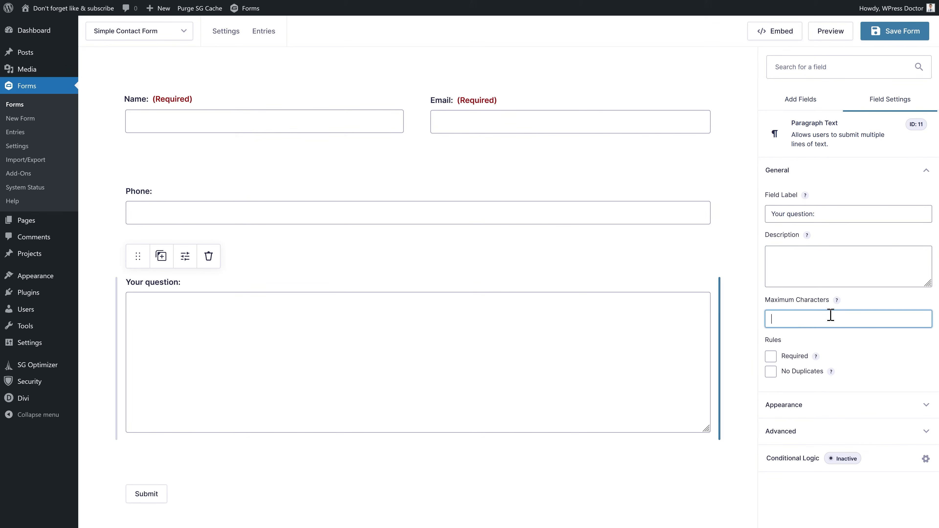
- Make the question field required, with validation message 'You forgot to ask us your question! Please fill it in over here.'
{"action": "left_click", "coordinate": [770, 356]}
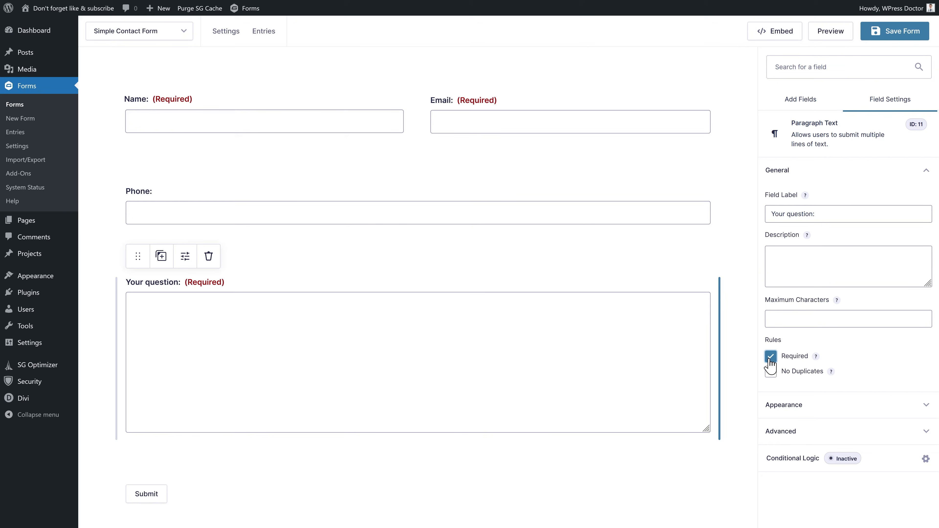
{"action": "left_click", "coordinate": [787, 411]}
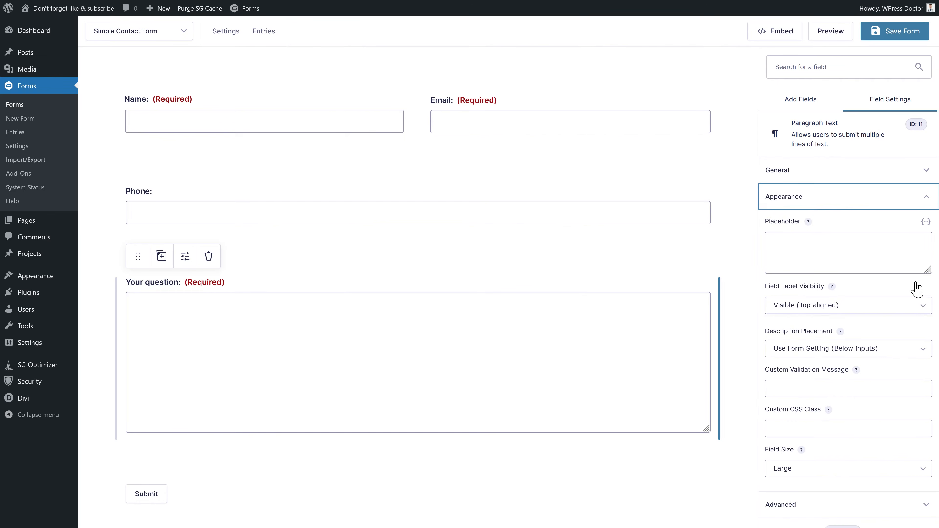
{"action": "left_click", "coordinate": [788, 392]}
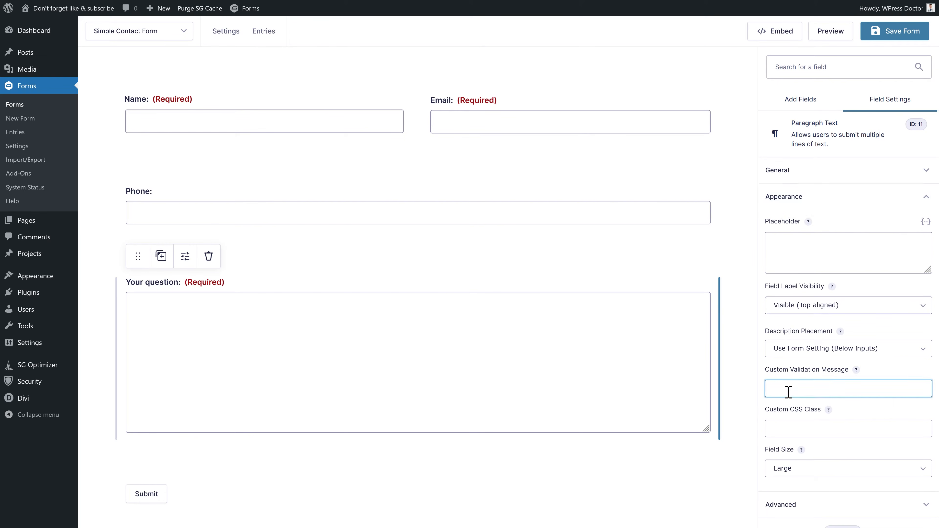
{"action": "type", "text": "Y"}
{"action": "type", "text": "ou forgot to ask us your question! Please fill it in over here."}
{"action": "left_click_drag", "start_coordinate": [803, 392], "coordinate": [927, 396]}
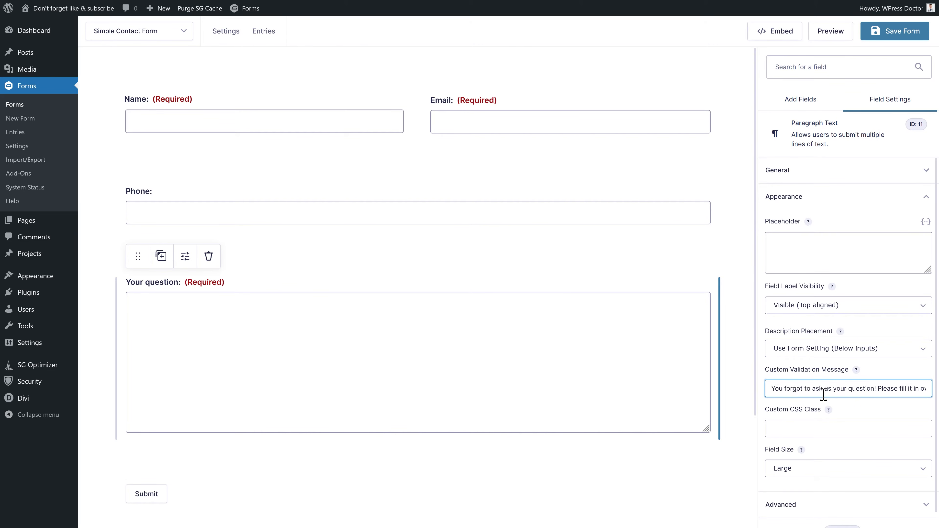
{"action": "left_click", "coordinate": [884, 396]}
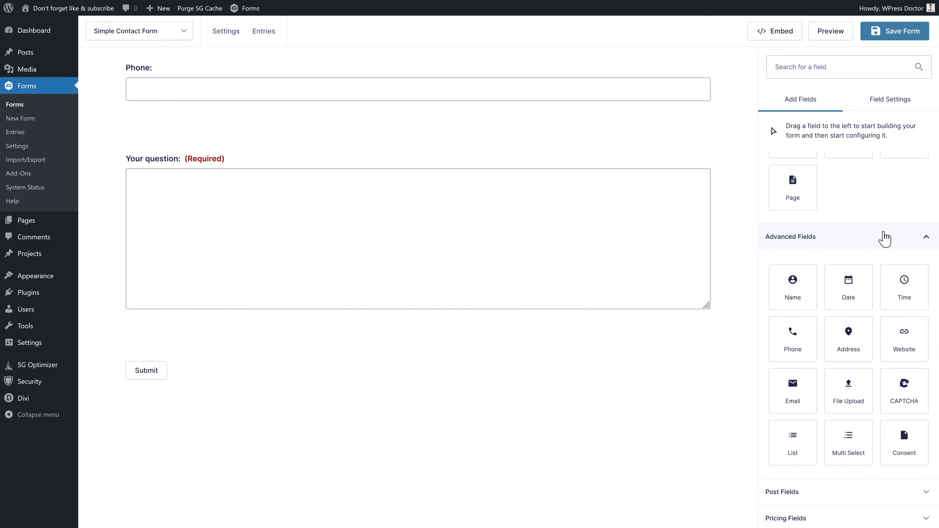
{"action": "left_click_drag", "start_coordinate": [910, 399], "coordinate": [273, 341]}
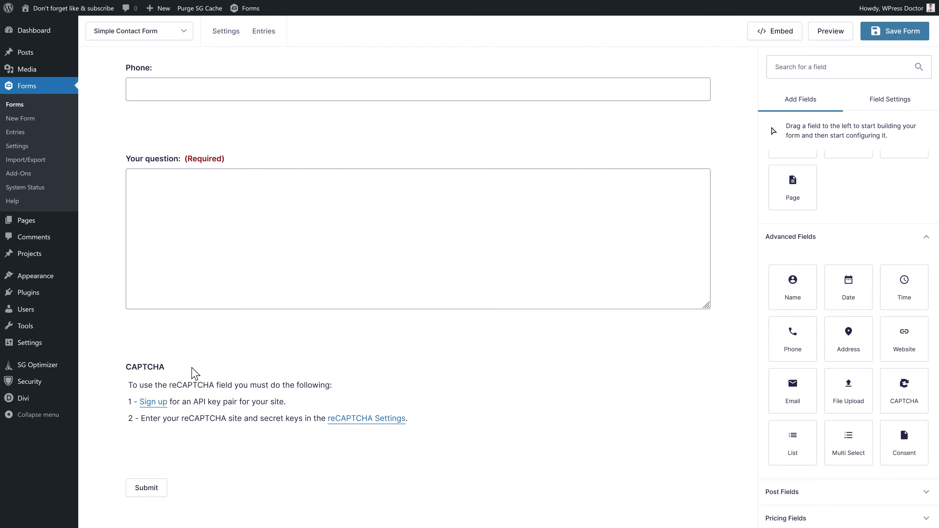
{"action": "left_click", "coordinate": [185, 343]}
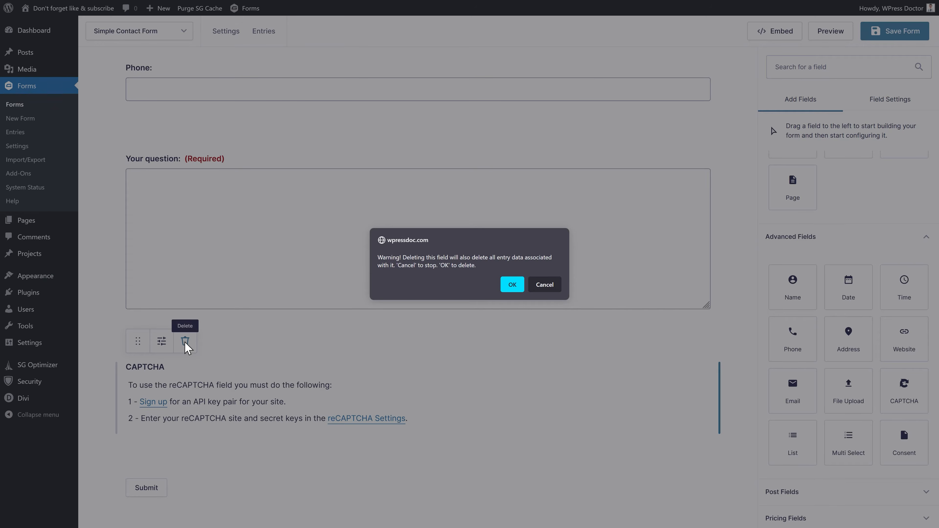
{"action": "left_click", "coordinate": [512, 284]}
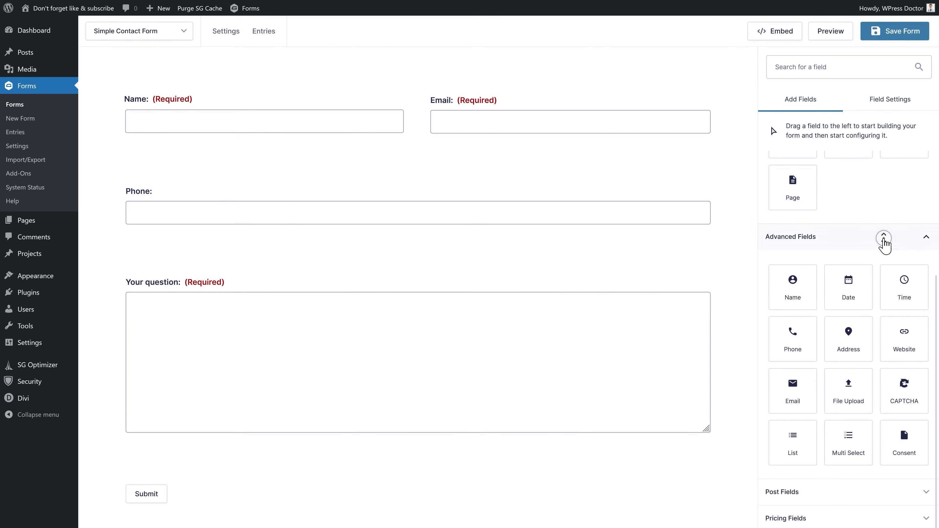
{"action": "scroll", "coordinate": [884, 237], "scroll_direction": "up", "scroll_amount": 5}
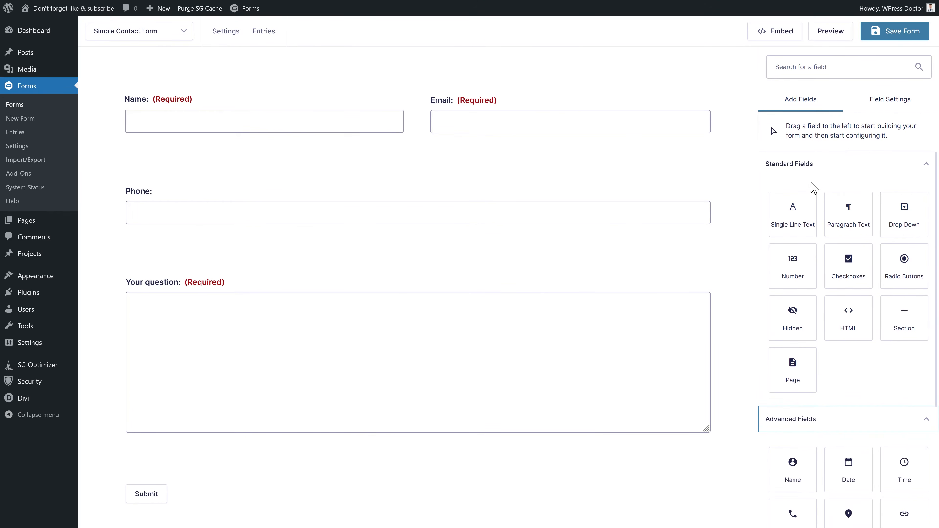
- Add a required Single Line Text field 'Your favorite color:' beside Phone
{"action": "scroll", "coordinate": [832, 440], "scroll_direction": "down", "scroll_amount": 3}
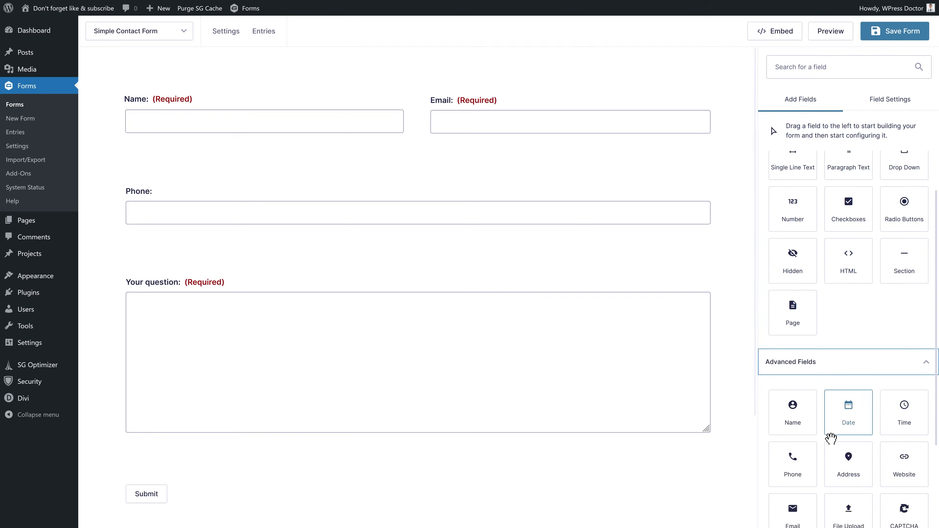
{"action": "middle_click", "coordinate": [830, 439]}
{"action": "middle_click", "coordinate": [835, 426]}
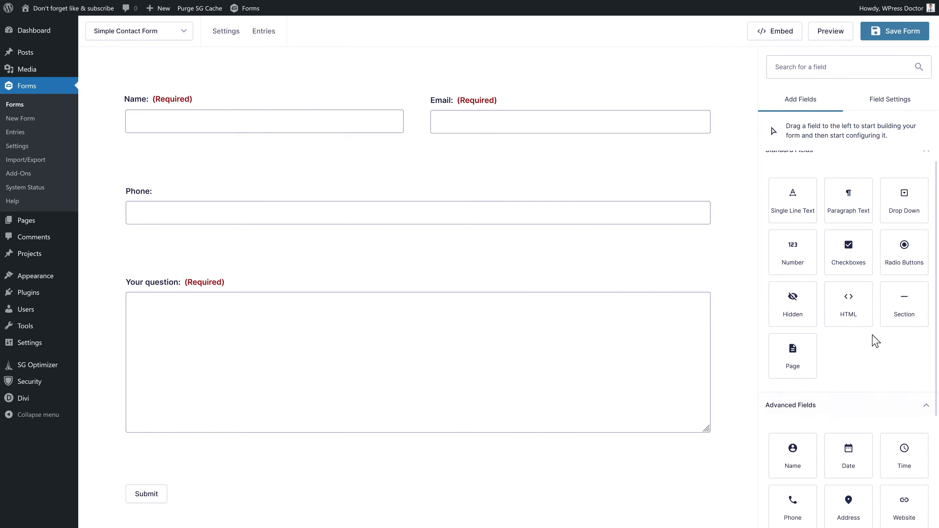
{"action": "left_click_drag", "start_coordinate": [790, 212], "coordinate": [638, 246]}
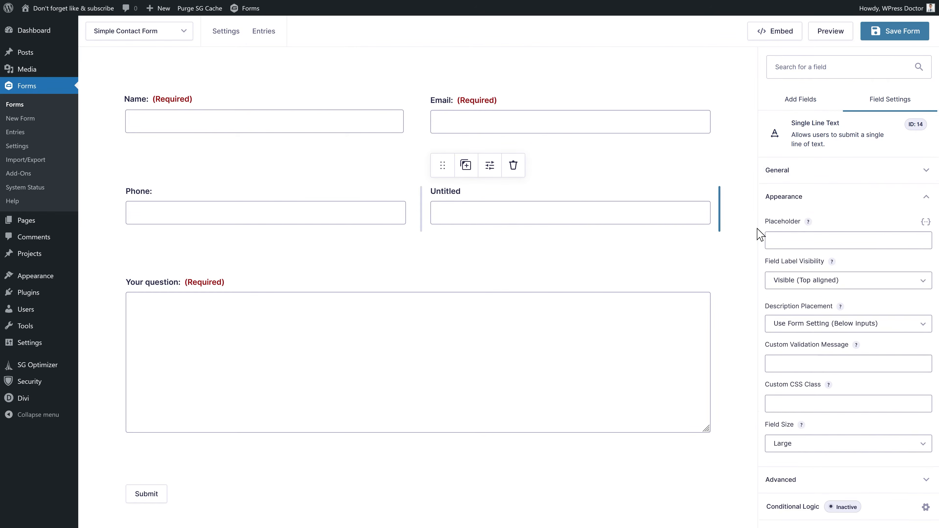
{"action": "type", "text": "Your favorite color:"}
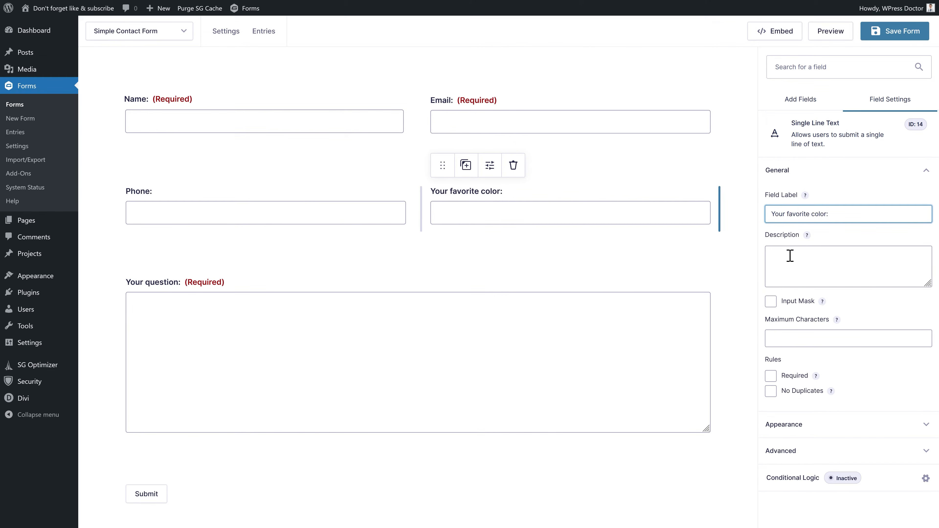
{"action": "left_click", "coordinate": [771, 376]}
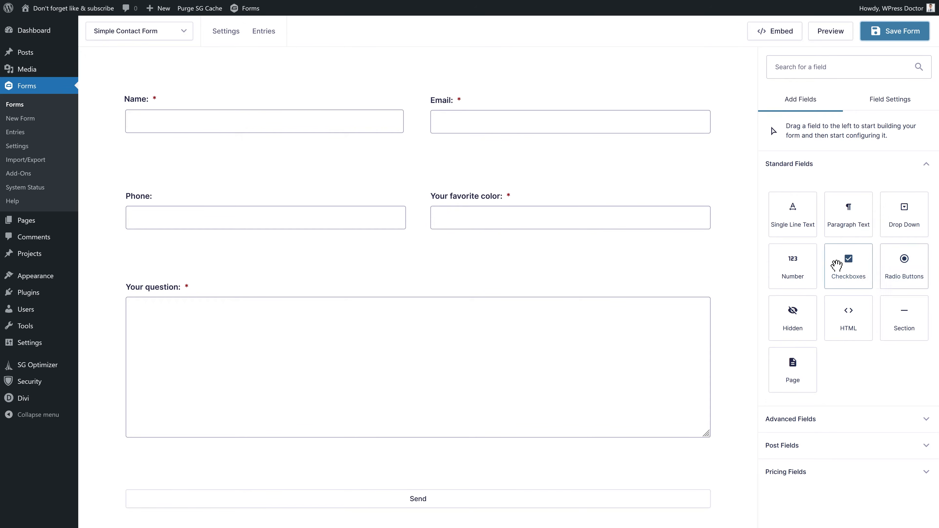
- Preview the Simple Contact Form on its own page
{"action": "left_click", "coordinate": [804, 420]}
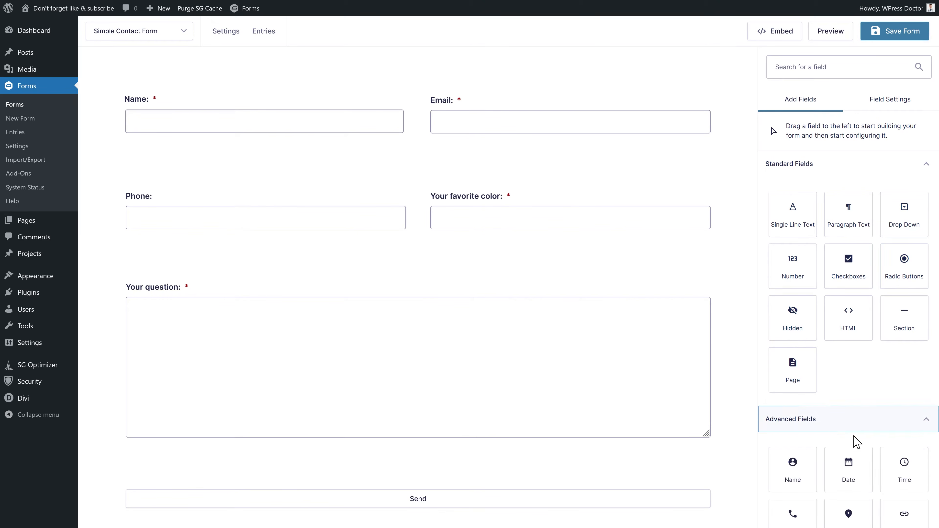
{"action": "scroll", "coordinate": [847, 366], "scroll_direction": "down", "scroll_amount": 2}
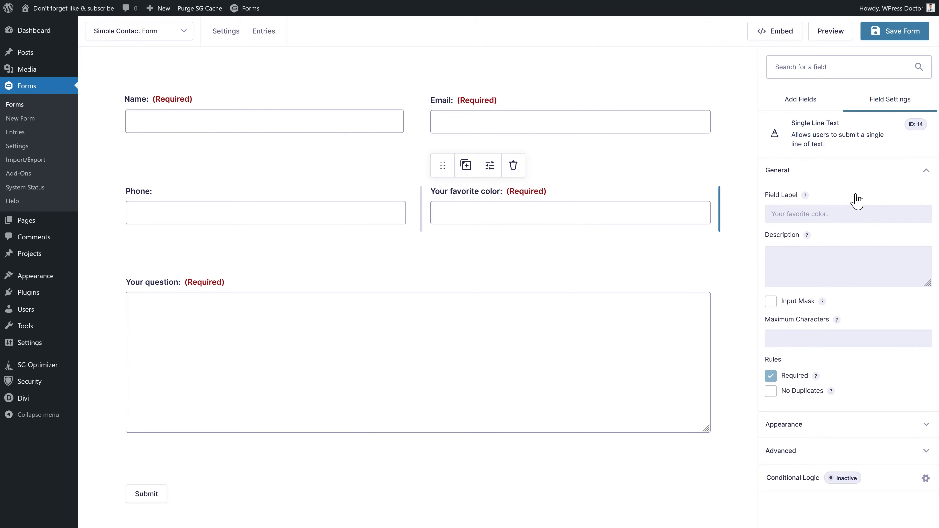
{"action": "left_click", "coordinate": [832, 36]}
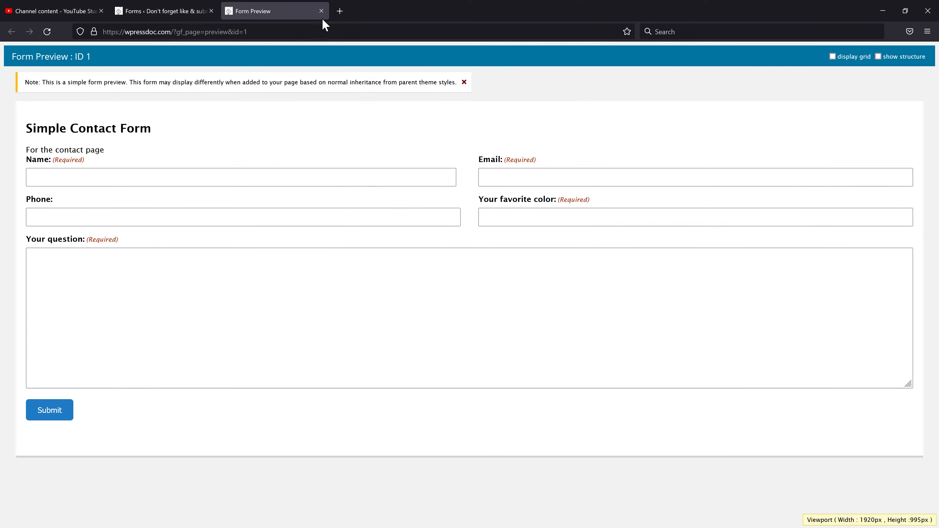
- Close the Form Preview tab to get back to the form editor
{"action": "left_click", "coordinate": [322, 16]}
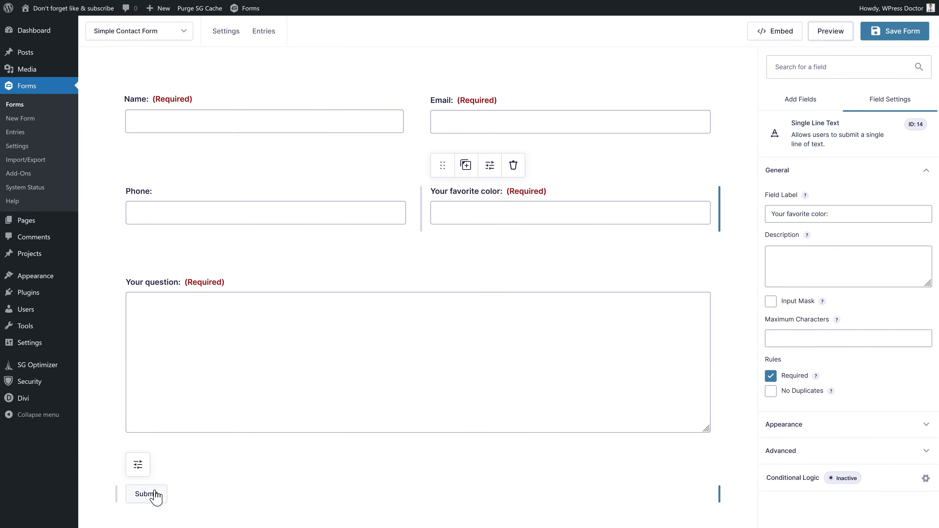
- Change the submit button's text from Submit to Send
{"action": "left_click", "coordinate": [151, 496]}
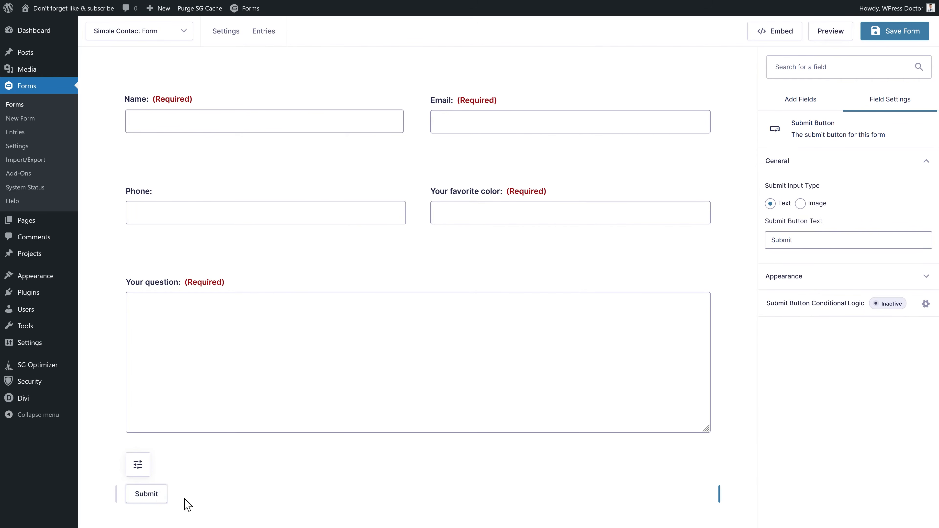
{"action": "left_click", "coordinate": [815, 237]}
{"action": "left_click_drag", "start_coordinate": [815, 237], "coordinate": [766, 253]}
{"action": "type", "text": "Send"}
- Make the Send button fill the container width at the end of the form, then save and preview
{"action": "left_click", "coordinate": [774, 281]}
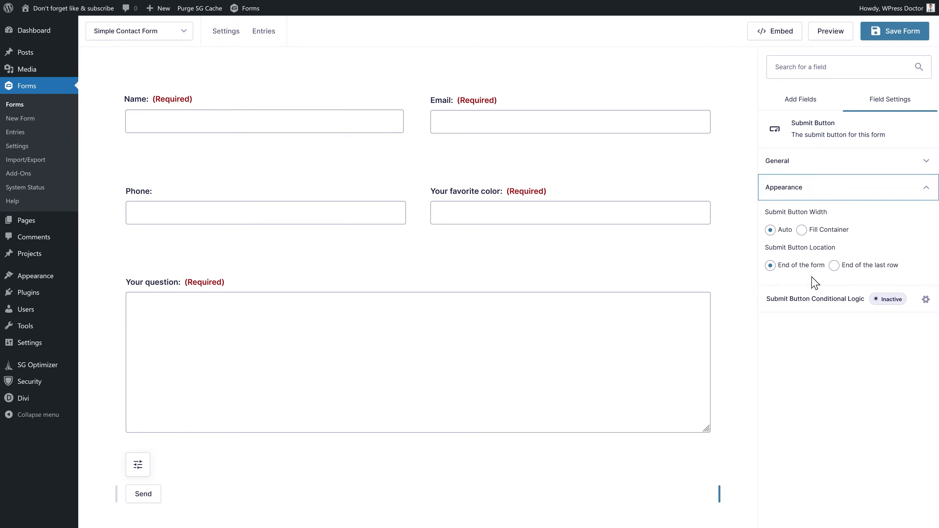
{"action": "left_click", "coordinate": [776, 219]}
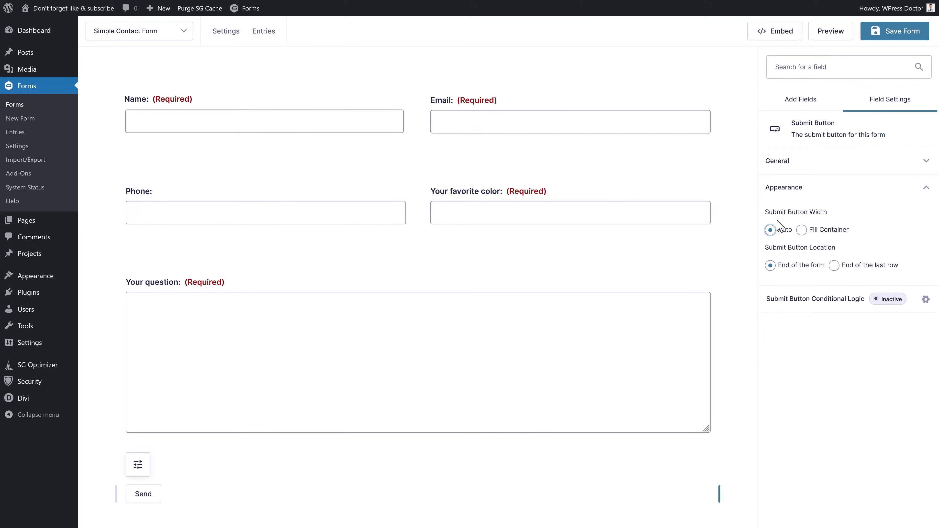
{"action": "left_click", "coordinate": [801, 230]}
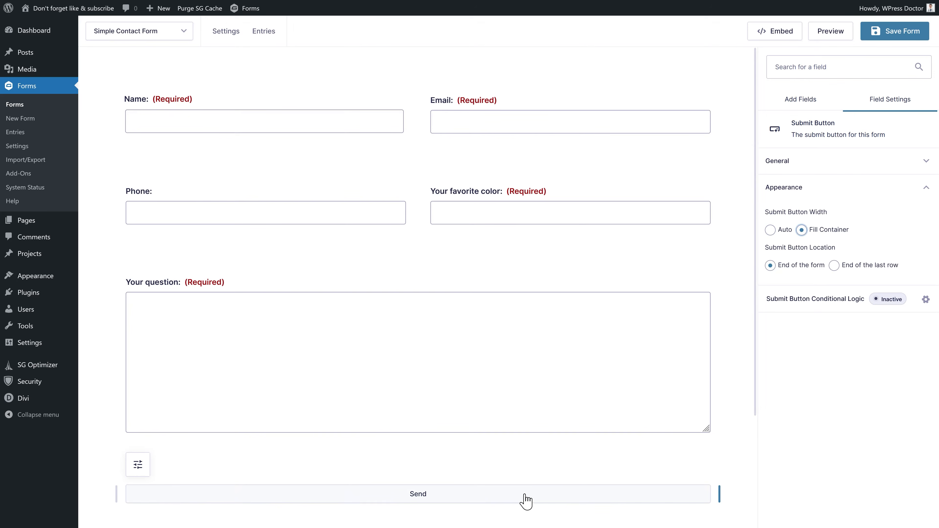
{"action": "left_click", "coordinate": [770, 230]}
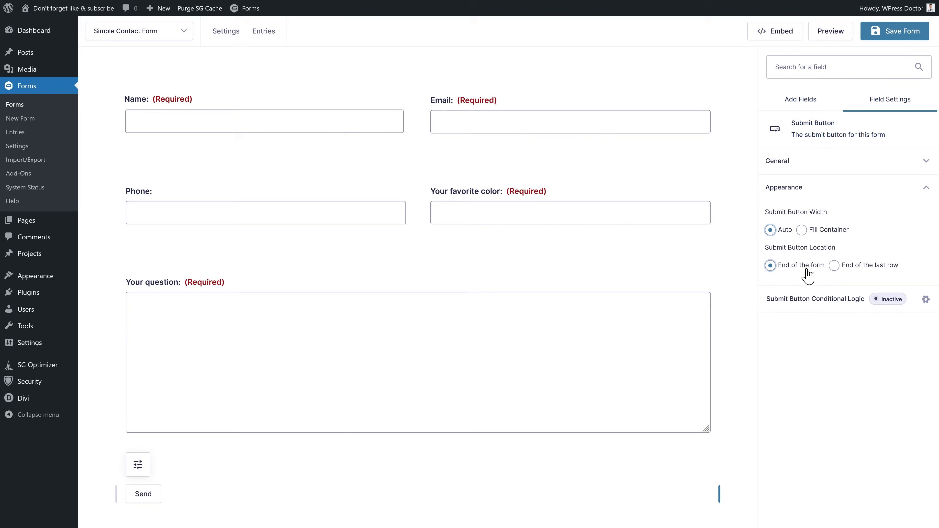
{"action": "left_click", "coordinate": [844, 270]}
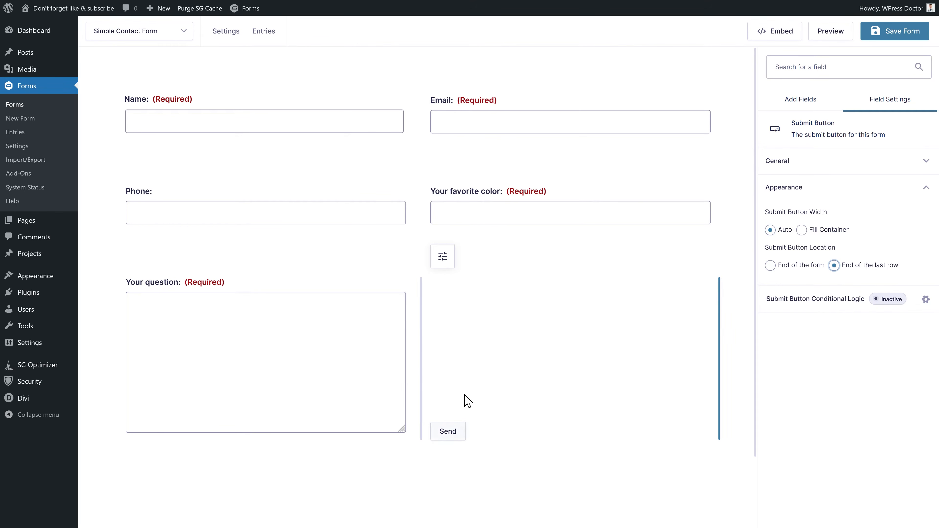
{"action": "left_click", "coordinate": [772, 267]}
{"action": "left_click", "coordinate": [802, 230]}
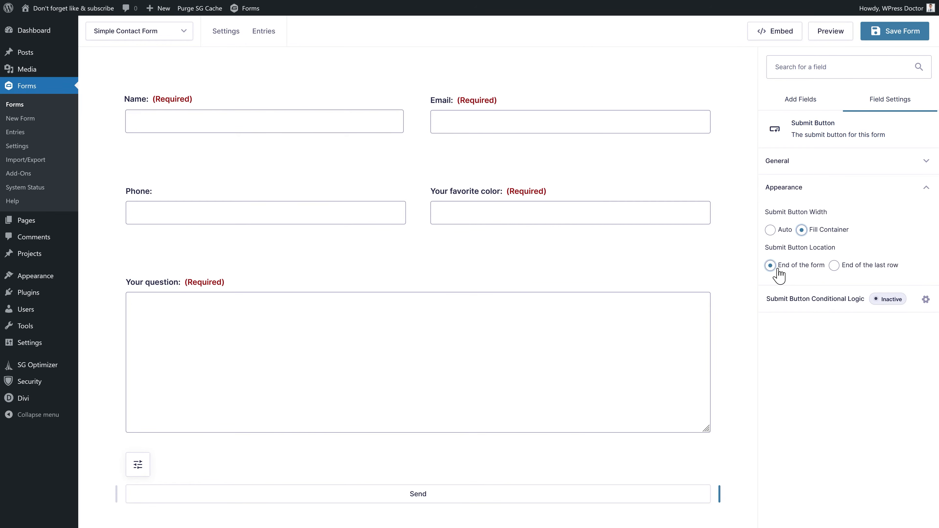
{"action": "left_click", "coordinate": [895, 36]}
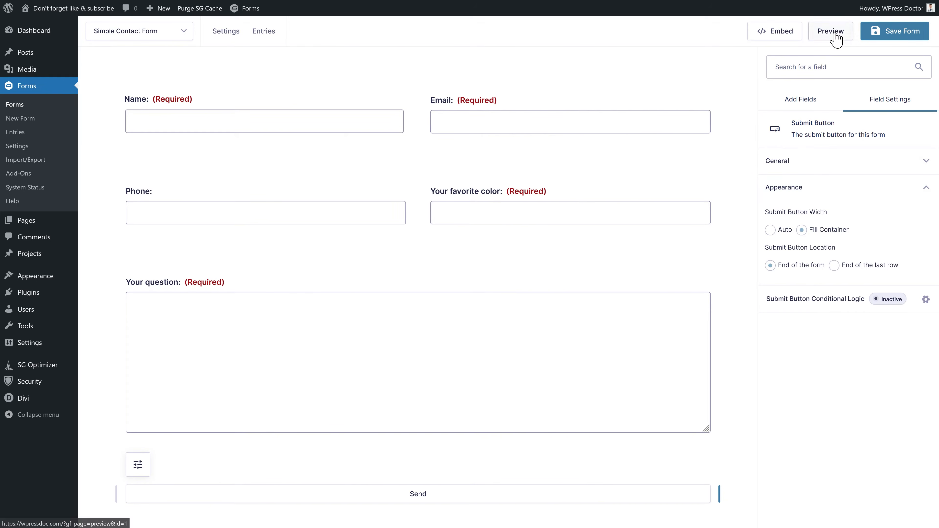
{"action": "left_click", "coordinate": [834, 34]}
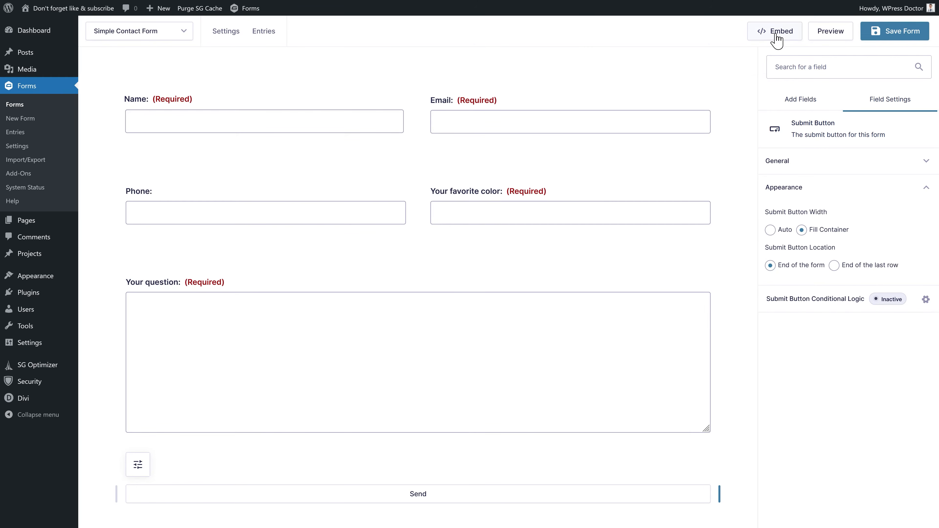
- Embed the Simple Contact Form into the existing Ted Lasso post
{"action": "left_click", "coordinate": [777, 37]}
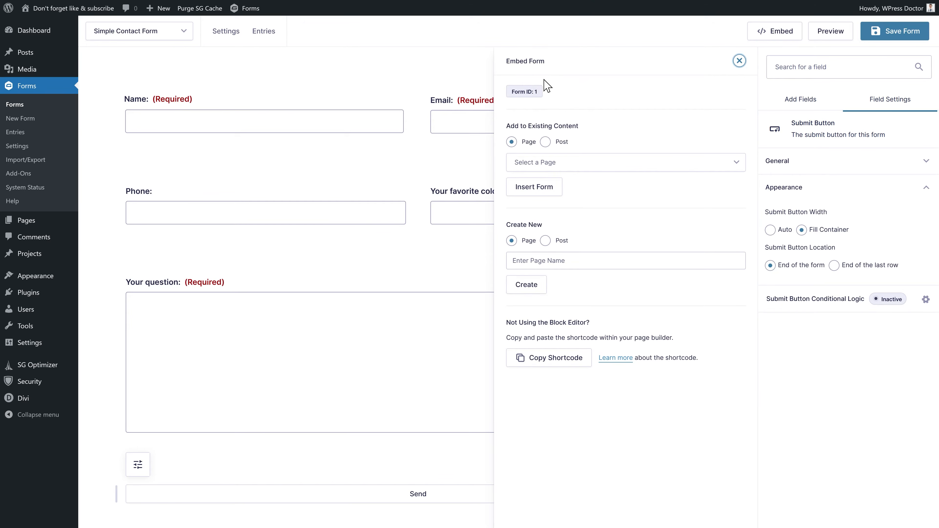
{"action": "left_click_drag", "start_coordinate": [511, 94], "coordinate": [540, 96]}
{"action": "left_click", "coordinate": [539, 96]}
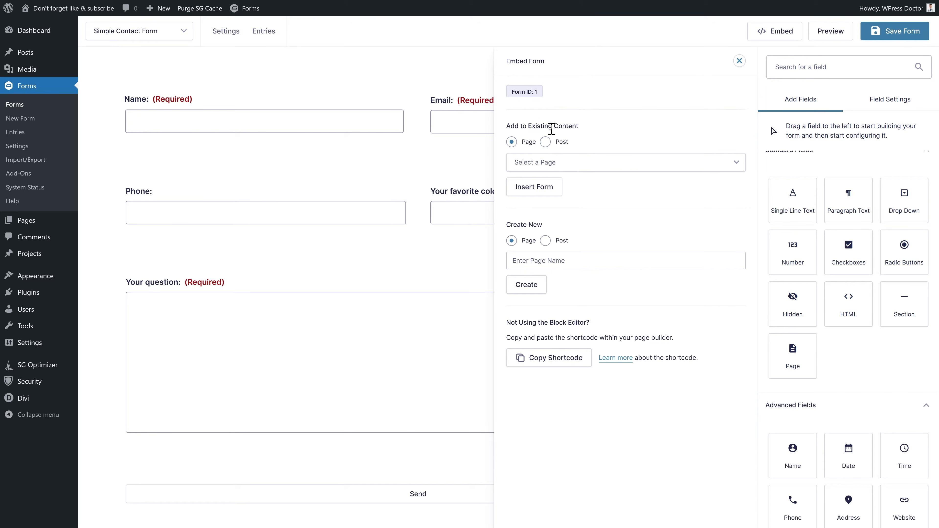
{"action": "left_click", "coordinate": [550, 163]}
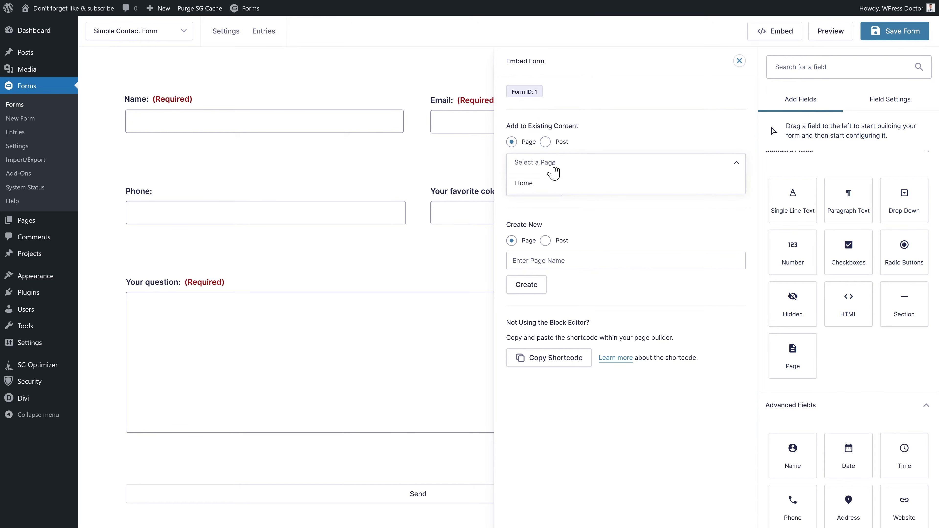
{"action": "left_click", "coordinate": [551, 187]}
{"action": "left_click", "coordinate": [545, 142]}
{"action": "left_click", "coordinate": [547, 162]}
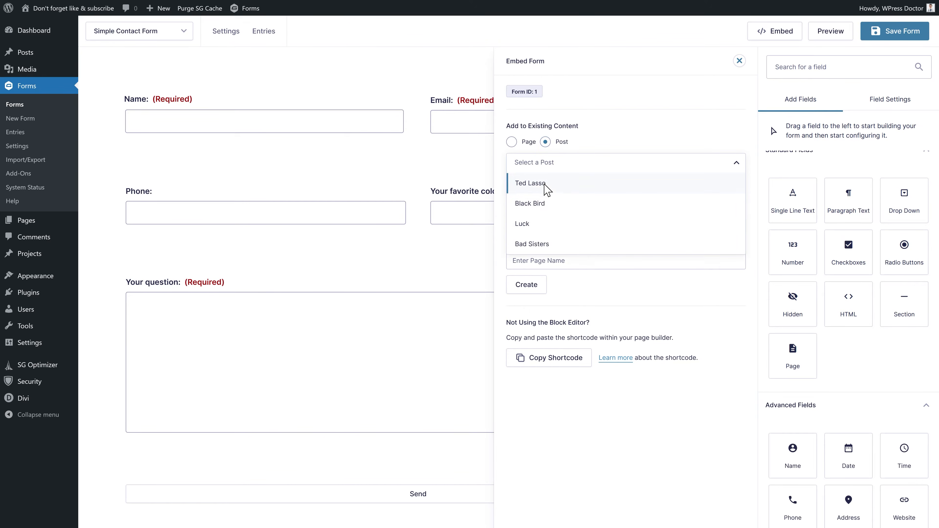
{"action": "left_click", "coordinate": [545, 185]}
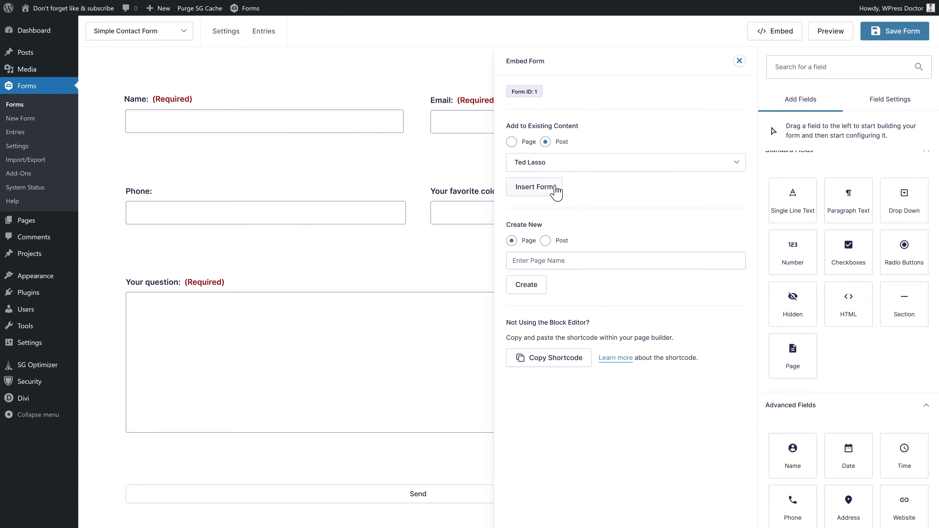
{"action": "left_click", "coordinate": [540, 188]}
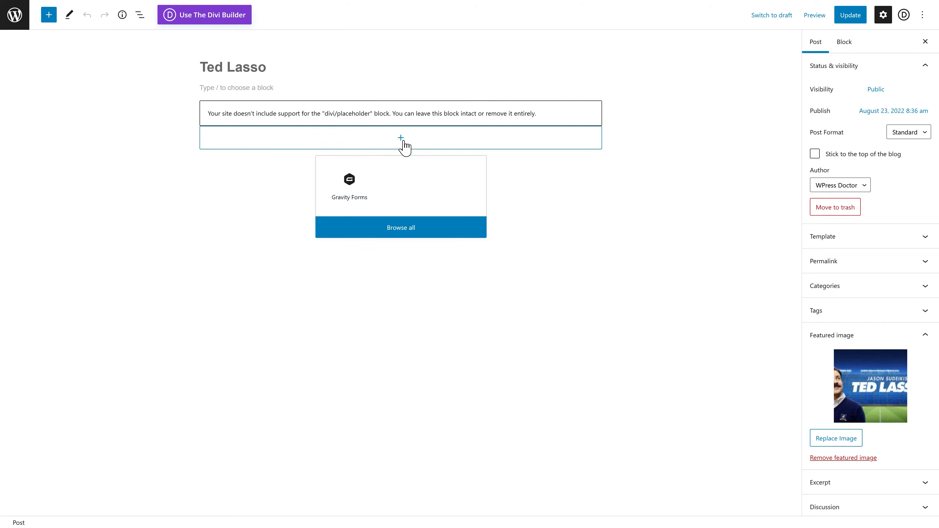
- Insert the Gravity Forms Simple Contact Form block into Ted Lasso and drag it above the Divi placeholder
{"action": "left_click", "coordinate": [349, 181]}
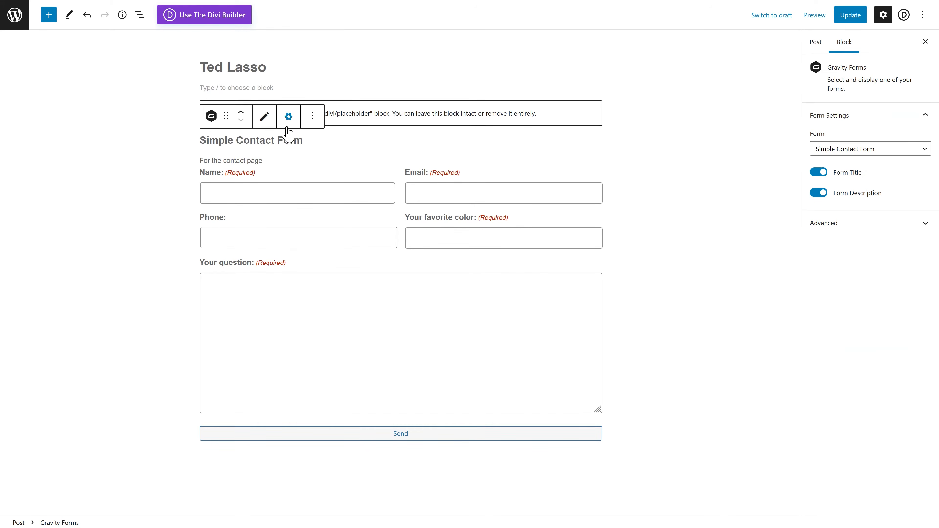
{"action": "left_click_drag", "start_coordinate": [224, 118], "coordinate": [334, 290]}
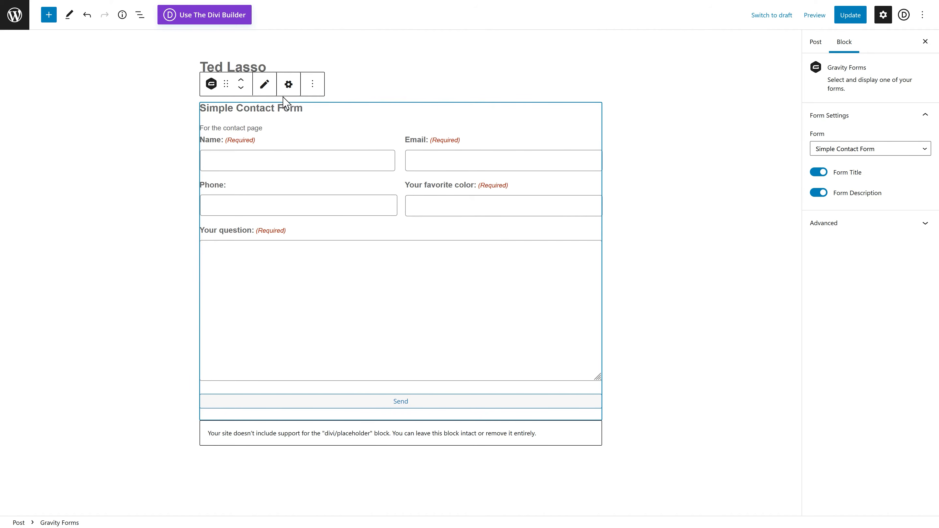
{"action": "left_click", "coordinate": [264, 86]}
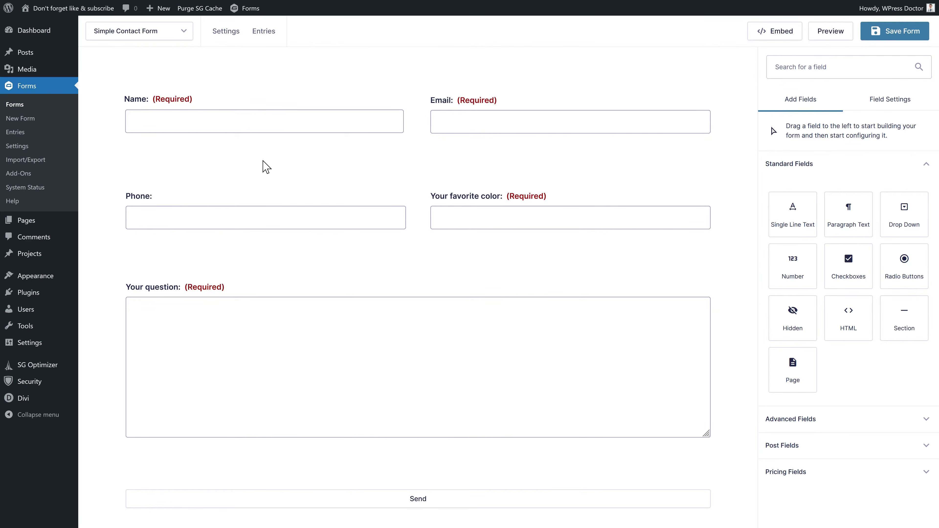
- Copy the Simple Contact Form shortcode from the Embed Form panel
{"action": "left_click", "coordinate": [778, 35]}
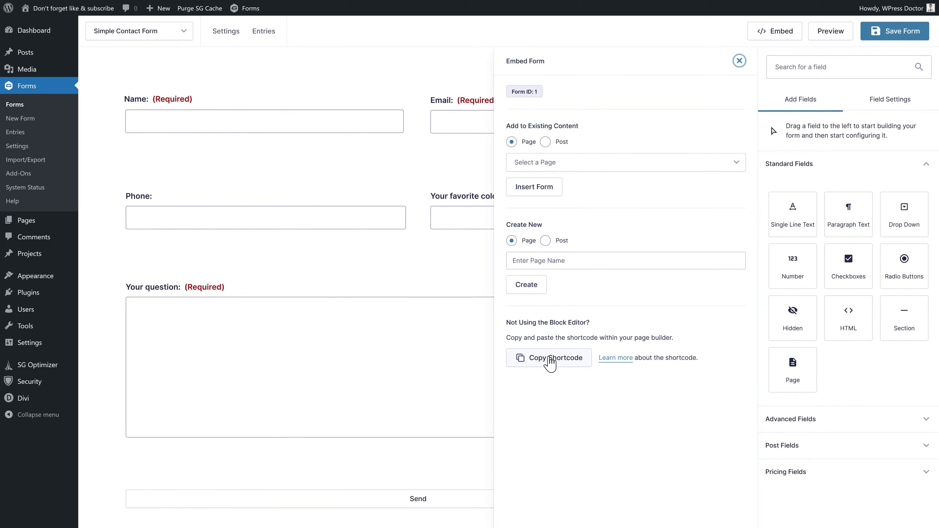
{"action": "left_click", "coordinate": [549, 366]}
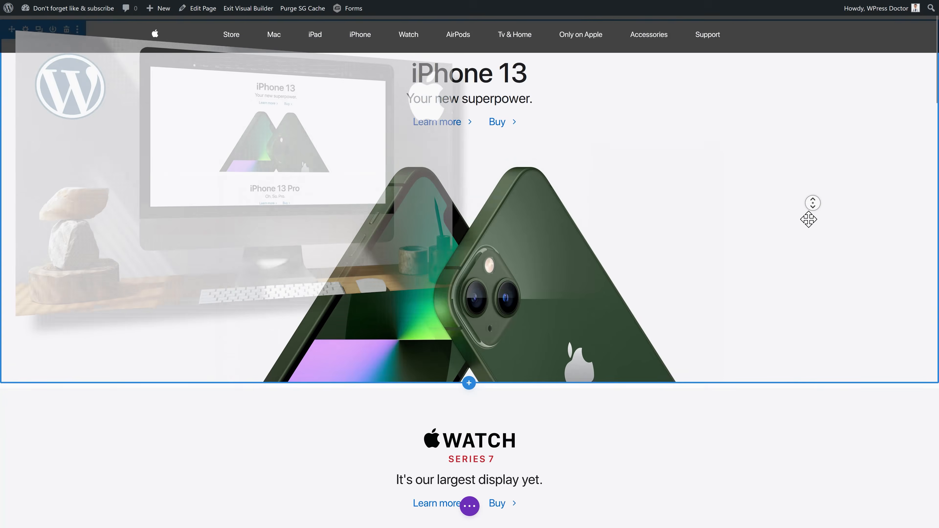
- Change the iPhone 13 hero row to a two-column layout
{"action": "scroll", "coordinate": [808, 220], "scroll_direction": "down", "scroll_amount": 10}
{"action": "scroll", "coordinate": [806, 222], "scroll_direction": "up", "scroll_amount": 11}
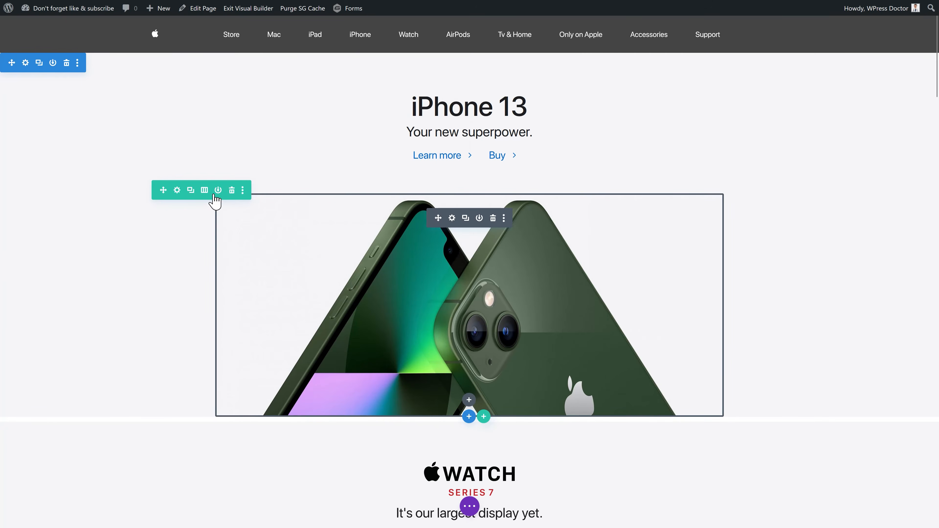
{"action": "left_click", "coordinate": [204, 190]}
{"action": "left_click", "coordinate": [213, 250]}
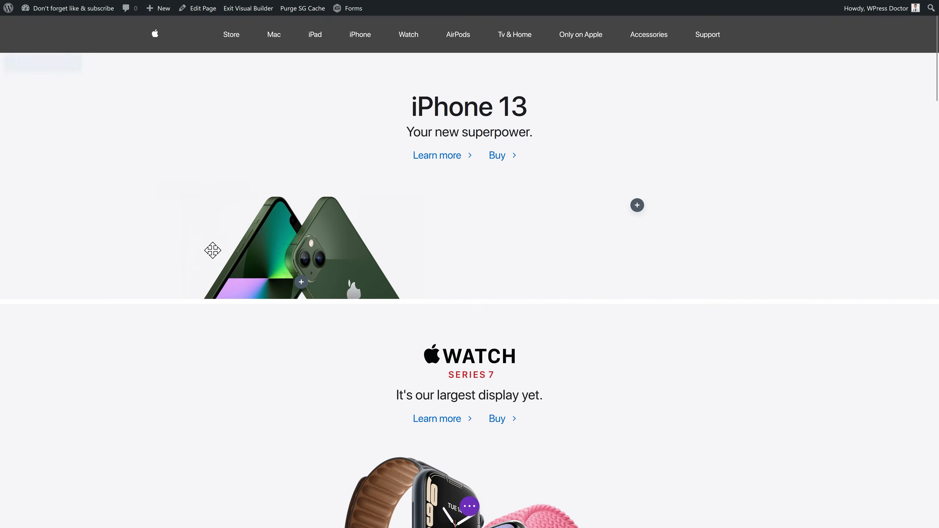
- Add a Text module in the right column, paste the form shortcode and add ajax="true"
{"action": "left_click", "coordinate": [640, 208]}
{"action": "type", "text": "text"}
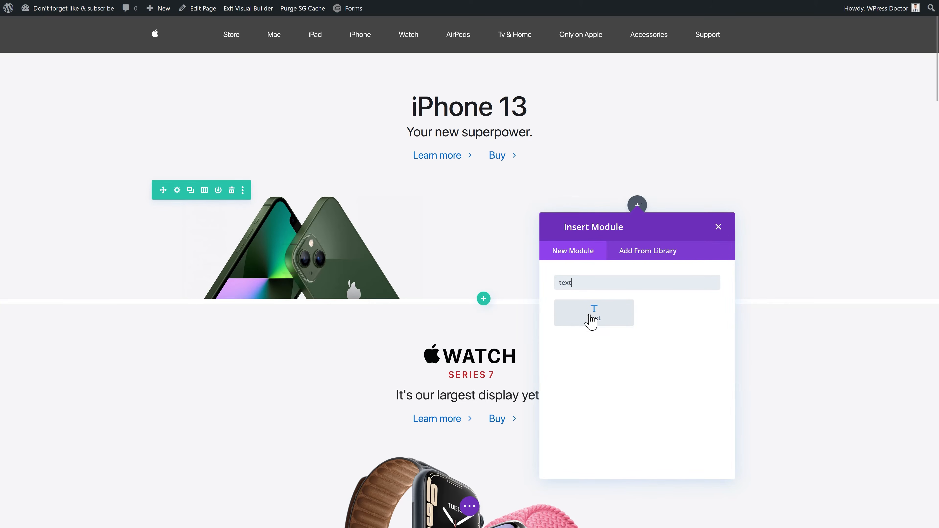
{"action": "left_click", "coordinate": [592, 317]}
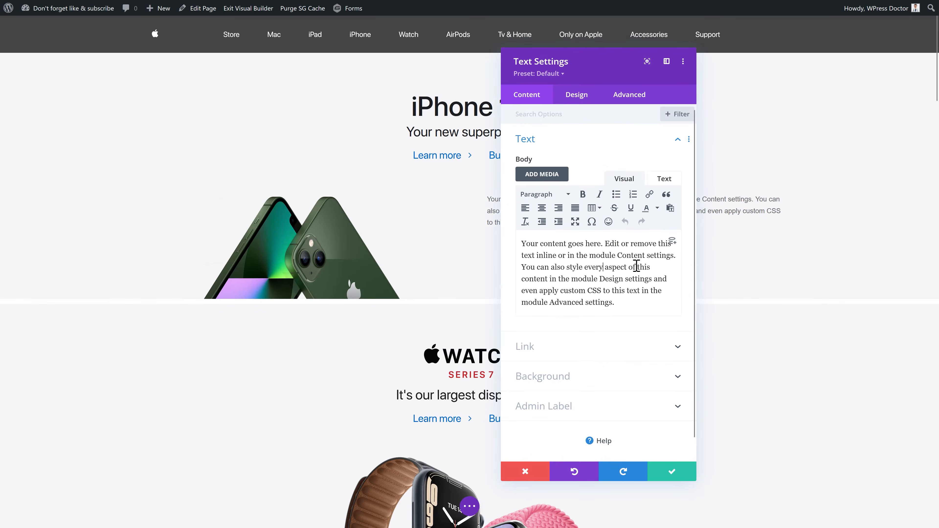
{"action": "triple_click", "coordinate": [637, 266]}
{"action": "key", "text": "ctrl+v"}
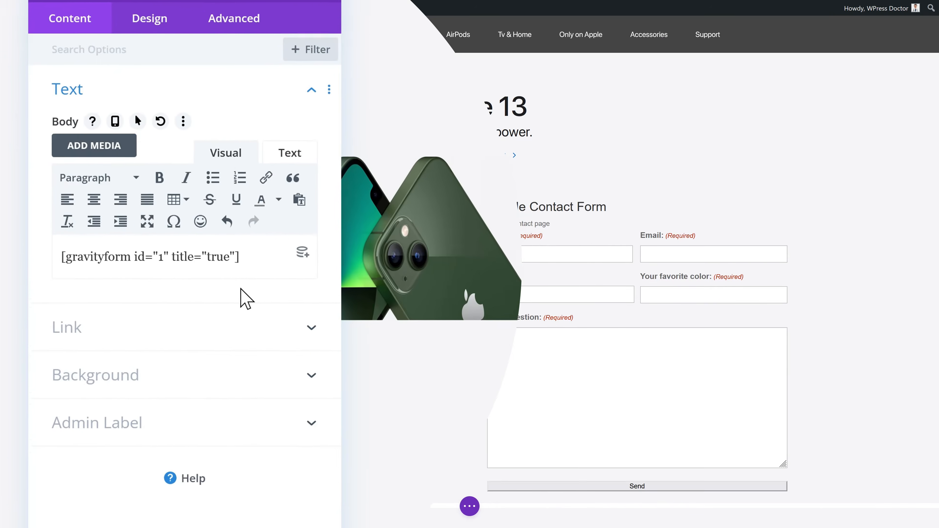
{"action": "type", "text": "aja"}
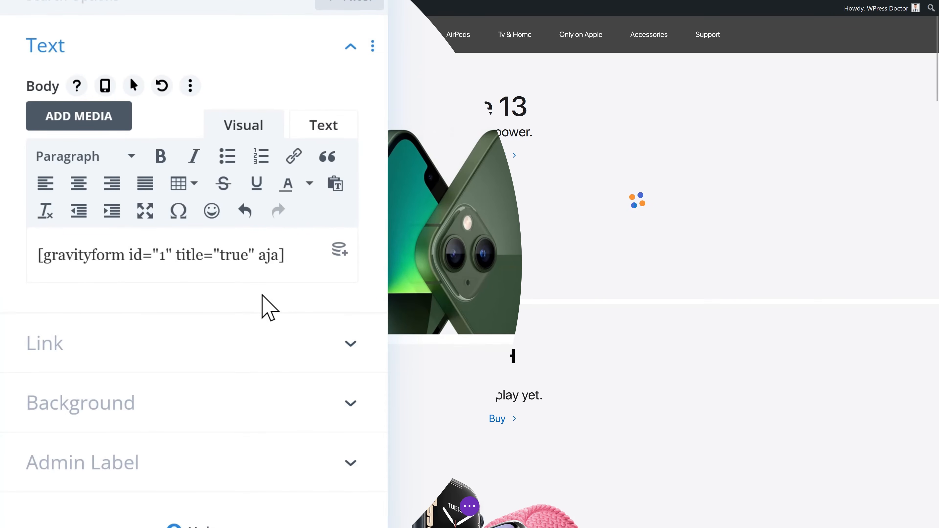
{"action": "type", "text": "x=\""}
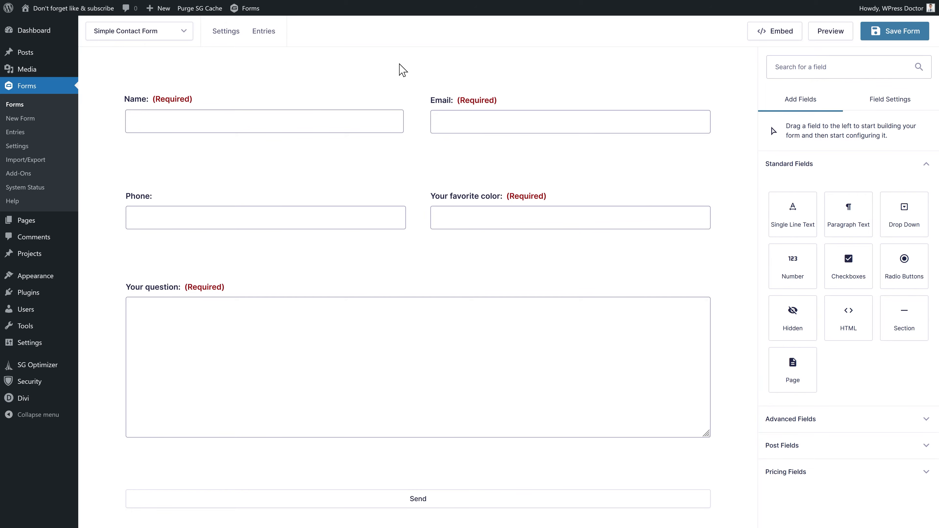
- Show the Settings menu with Form Settings, Confirmations, Notifications and Personal Data
{"action": "mouse_move", "coordinate": [226, 33]}
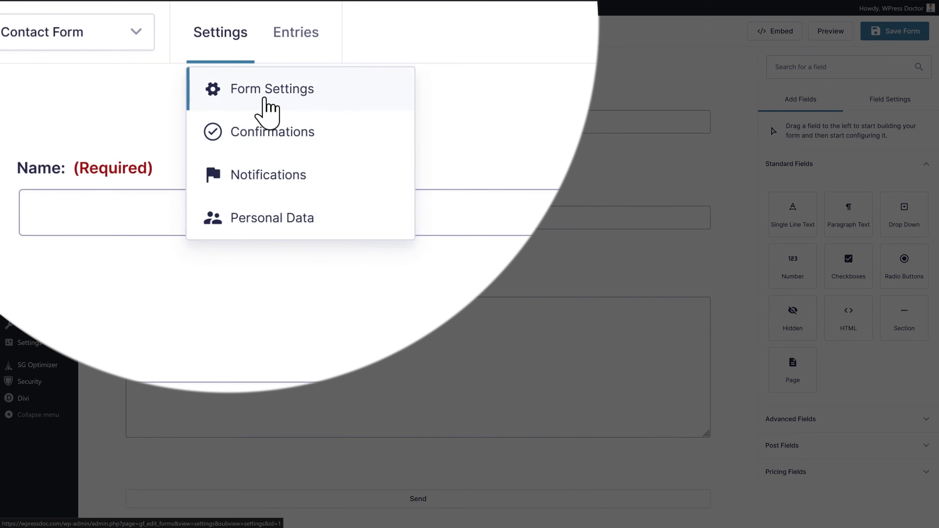
- On the general settings page, keep the form description 'For the contact page'
{"action": "left_click", "coordinate": [267, 100]}
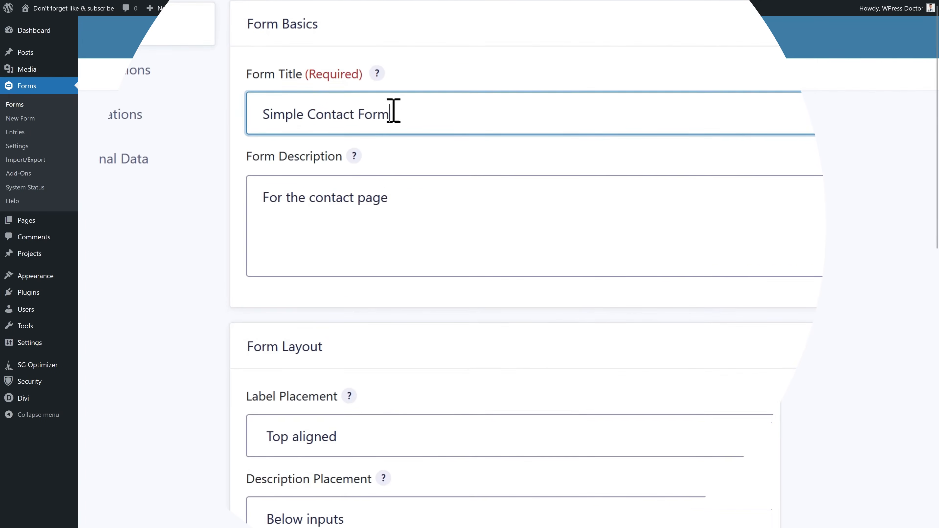
{"action": "left_click_drag", "start_coordinate": [424, 169], "coordinate": [361, 169]}
{"action": "left_click_drag", "start_coordinate": [459, 195], "coordinate": [275, 198]}
{"action": "left_click", "coordinate": [430, 206]}
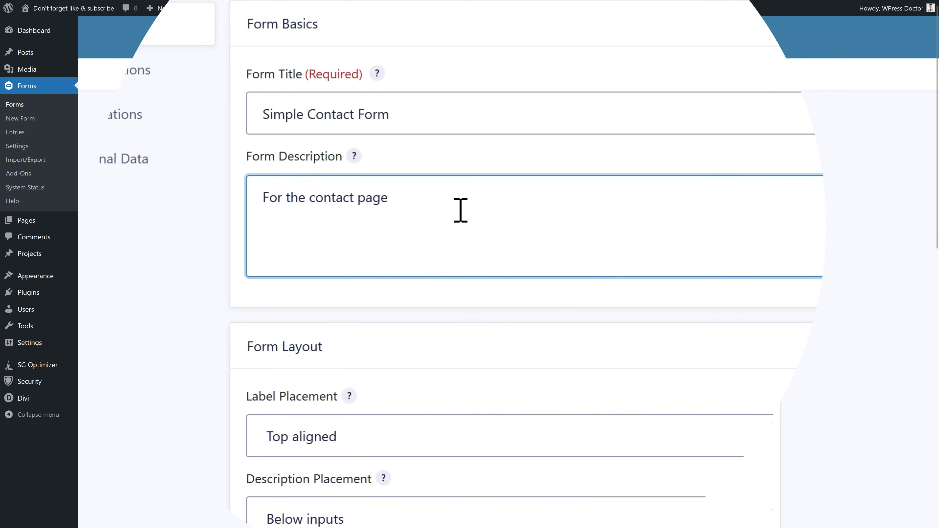
- Keep Label Placement Top aligned and Description and Sub-Label Placement Below inputs
{"action": "middle_click", "coordinate": [453, 213]}
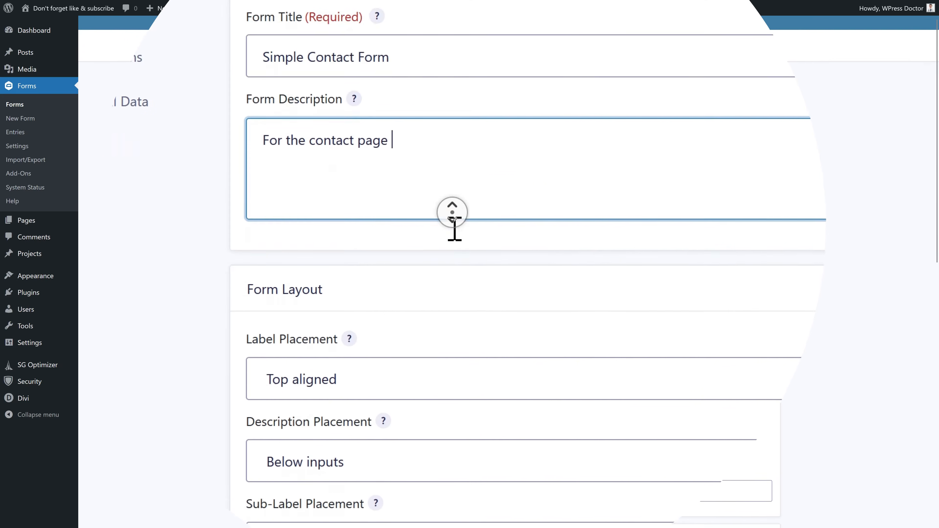
{"action": "middle_click", "coordinate": [452, 228]}
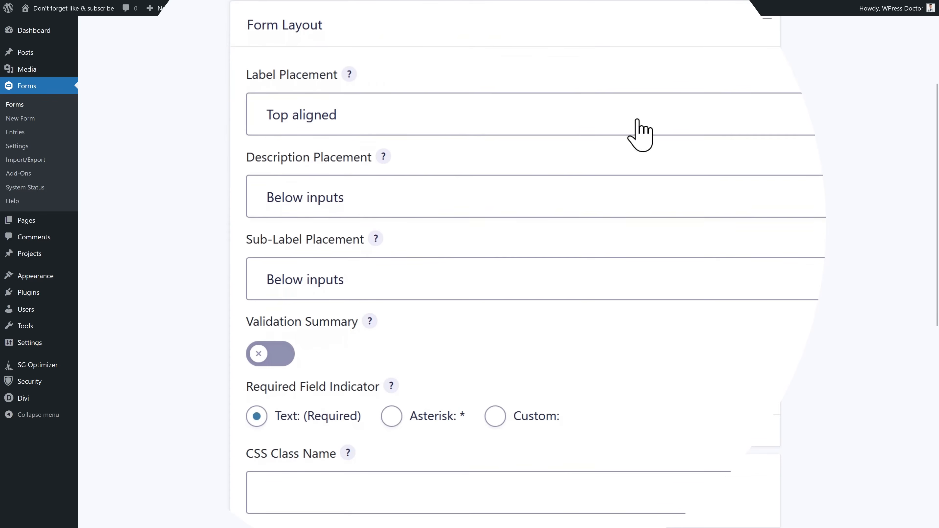
{"action": "left_click", "coordinate": [334, 117]}
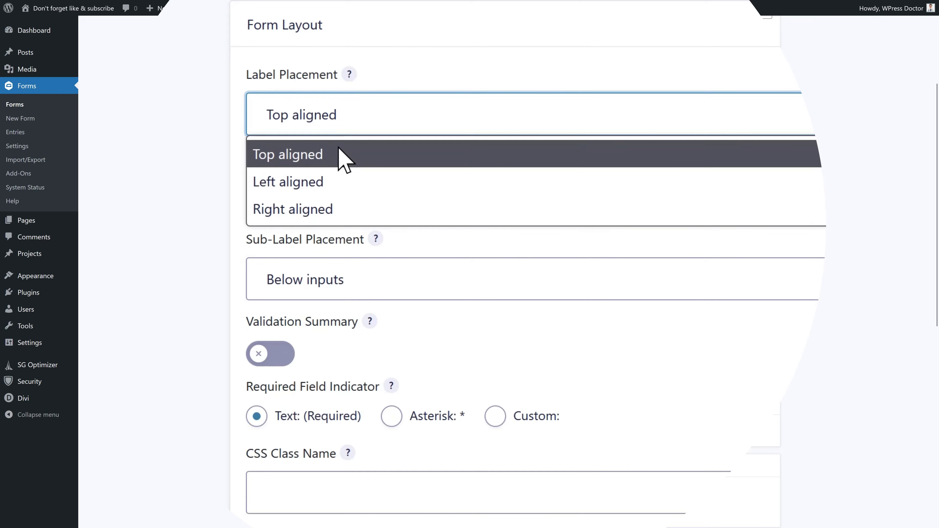
{"action": "left_click", "coordinate": [337, 159]}
{"action": "left_click", "coordinate": [384, 199]}
{"action": "left_click", "coordinate": [360, 214]}
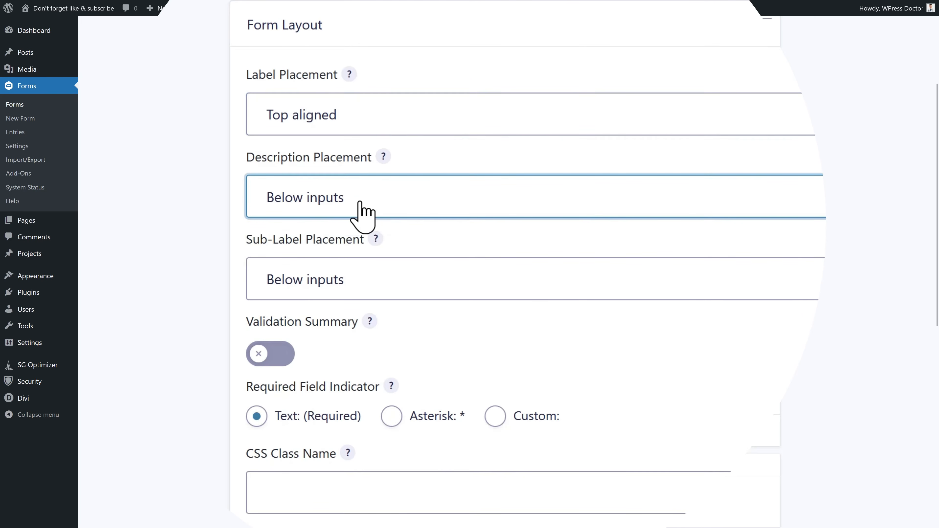
{"action": "left_click", "coordinate": [363, 283]}
{"action": "left_click", "coordinate": [364, 284]}
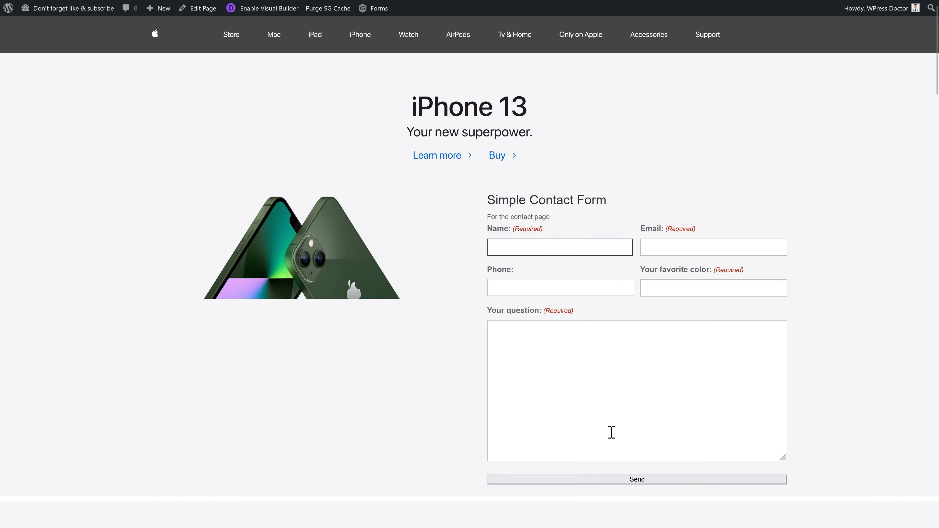
- Submit the empty form and review the error summary and the Name, Email and favorite color errors
{"action": "left_click", "coordinate": [636, 481]}
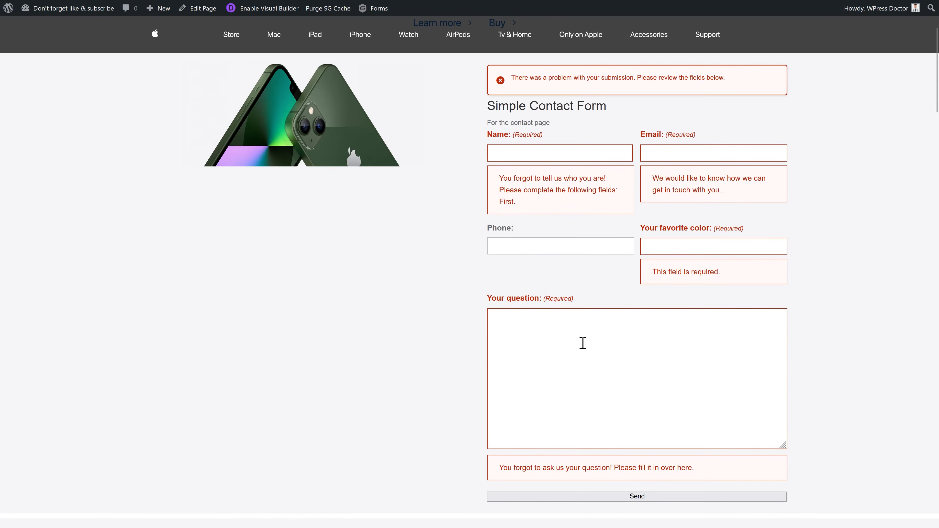
{"action": "scroll", "coordinate": [591, 308], "scroll_direction": "up", "scroll_amount": 1}
{"action": "left_click_drag", "start_coordinate": [528, 131], "coordinate": [707, 133]}
{"action": "left_click", "coordinate": [701, 141]}
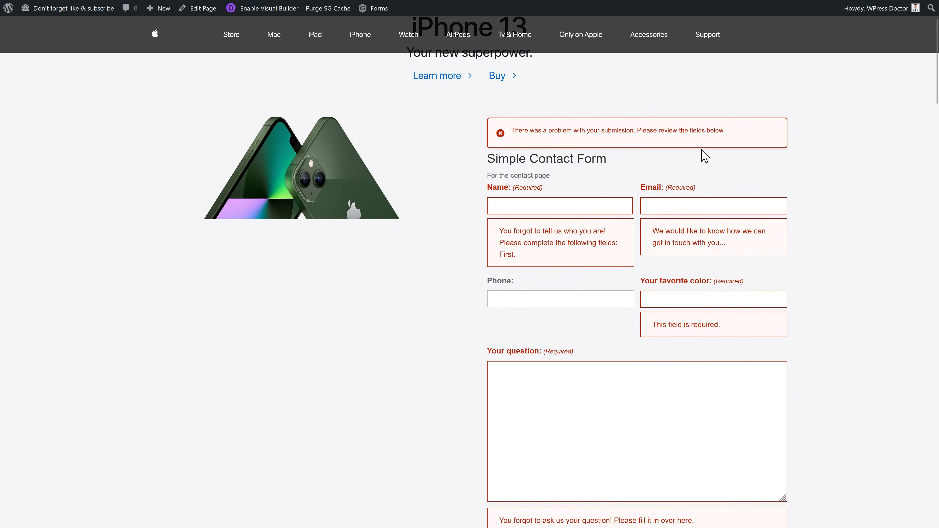
{"action": "left_click_drag", "start_coordinate": [501, 235], "coordinate": [536, 259]}
{"action": "left_click_drag", "start_coordinate": [653, 230], "coordinate": [733, 271]}
{"action": "left_click_drag", "start_coordinate": [727, 326], "coordinate": [648, 325]}
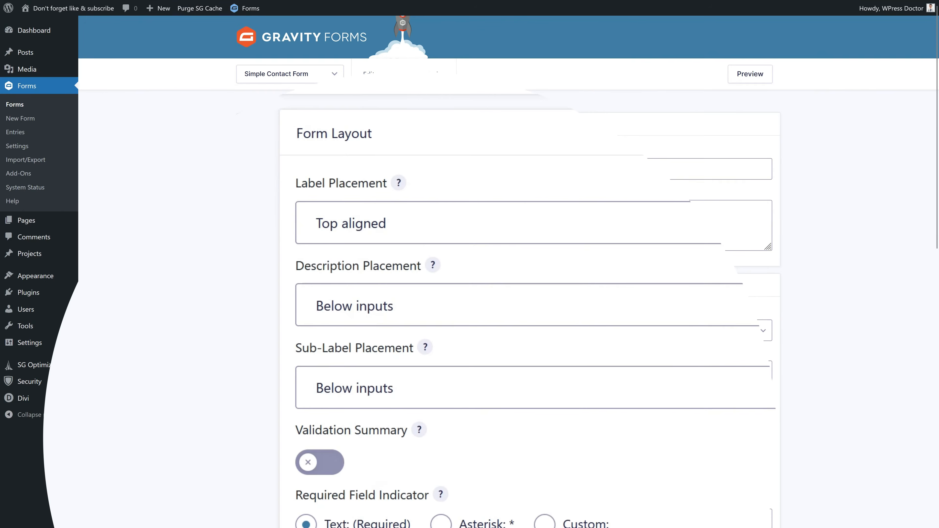
- Turn Validation Summary on, test its link to the Email field, then turn it off
{"action": "left_click", "coordinate": [326, 466]}
{"action": "middle_click", "coordinate": [646, 421]}
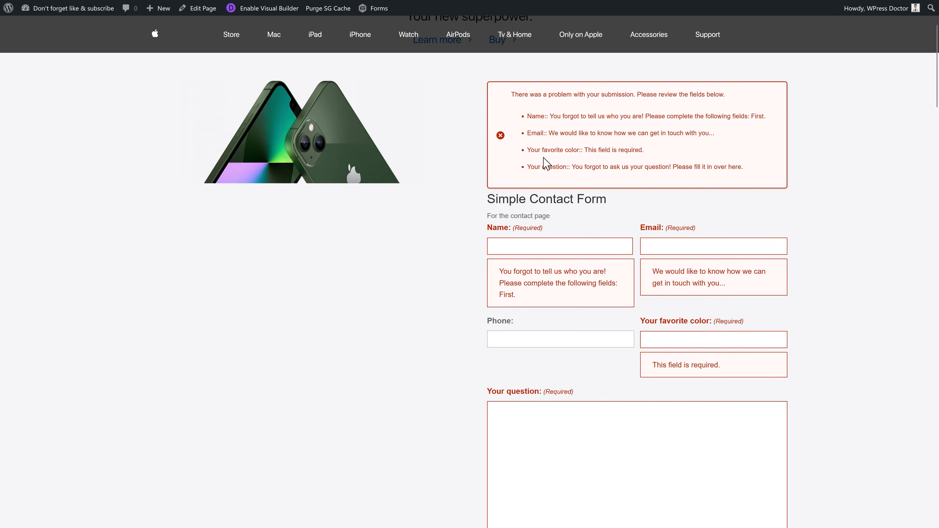
{"action": "left_click", "coordinate": [578, 134]}
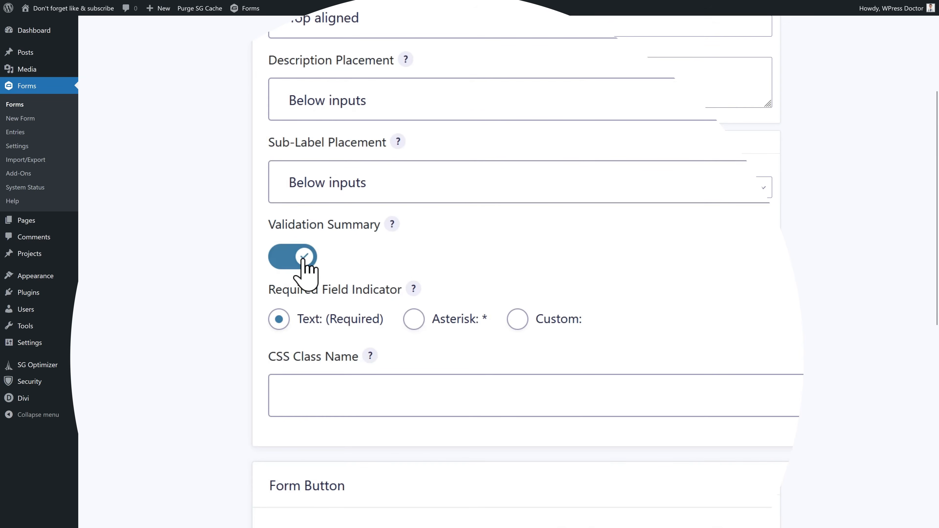
{"action": "left_click", "coordinate": [294, 259]}
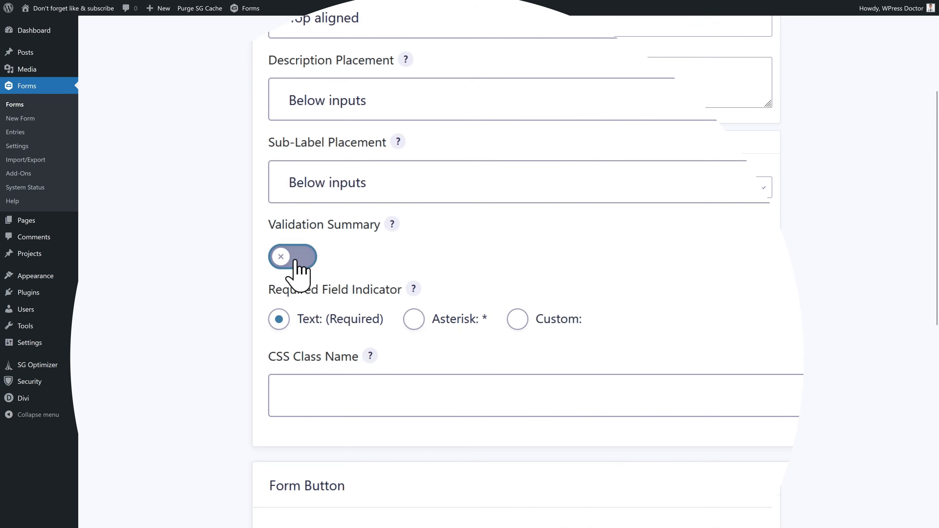
{"action": "left_click", "coordinate": [293, 259]}
{"action": "left_click", "coordinate": [294, 259]}
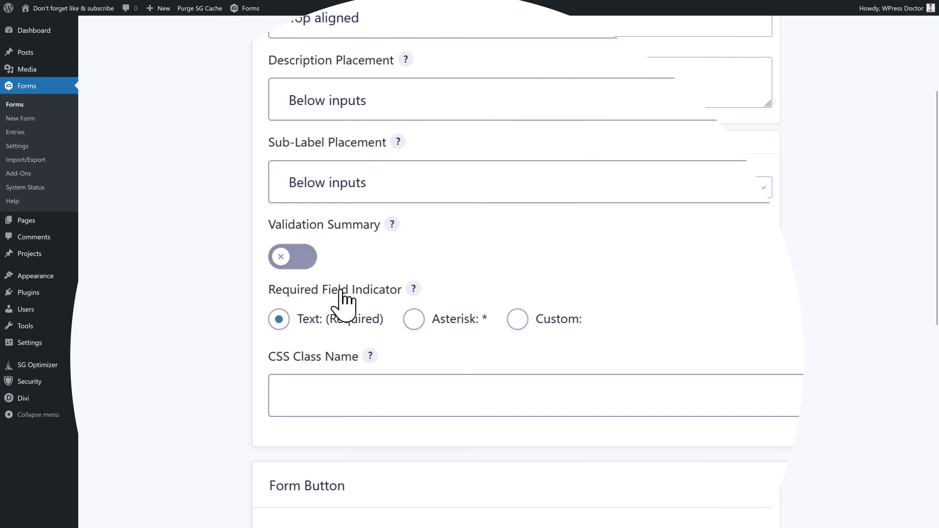
- Set Required Field Indicator to Asterisk instead of (Required) and confirm the asterisks after Name and Email
{"action": "left_click", "coordinate": [278, 317]}
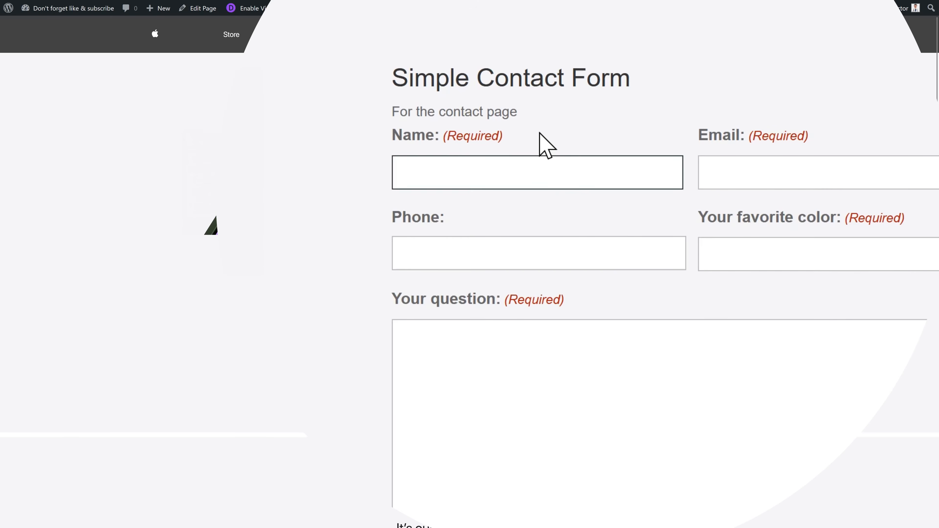
{"action": "left_click_drag", "start_coordinate": [505, 137], "coordinate": [445, 139]}
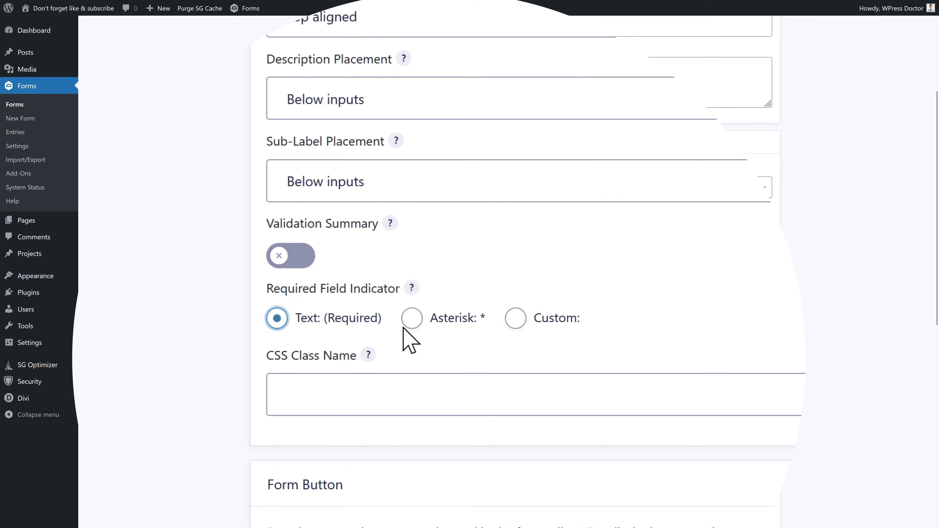
{"action": "left_click", "coordinate": [413, 330]}
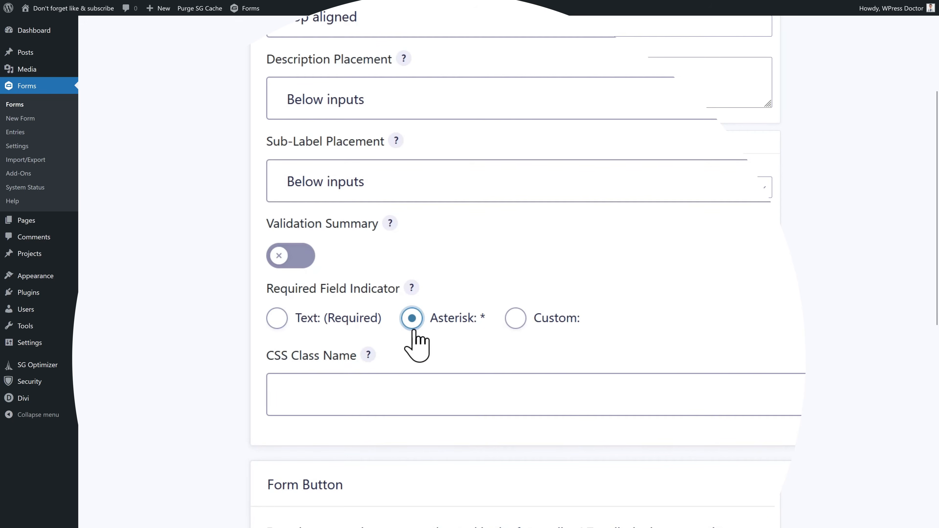
{"action": "left_click", "coordinate": [515, 319]}
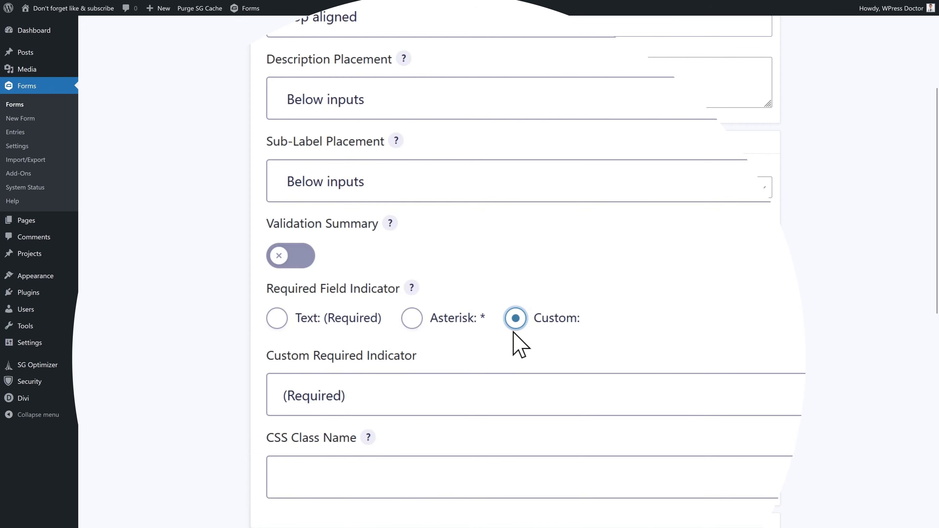
{"action": "left_click", "coordinate": [419, 320]}
{"action": "left_click", "coordinate": [396, 395]}
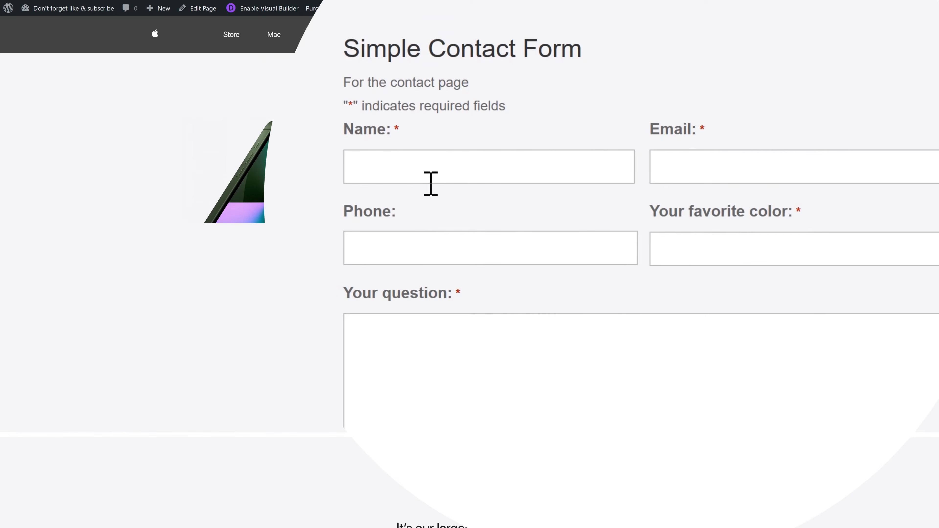
{"action": "double_click", "coordinate": [395, 134]}
{"action": "left_click", "coordinate": [704, 129]}
{"action": "double_click", "coordinate": [705, 129]}
{"action": "left_click", "coordinate": [731, 134]}
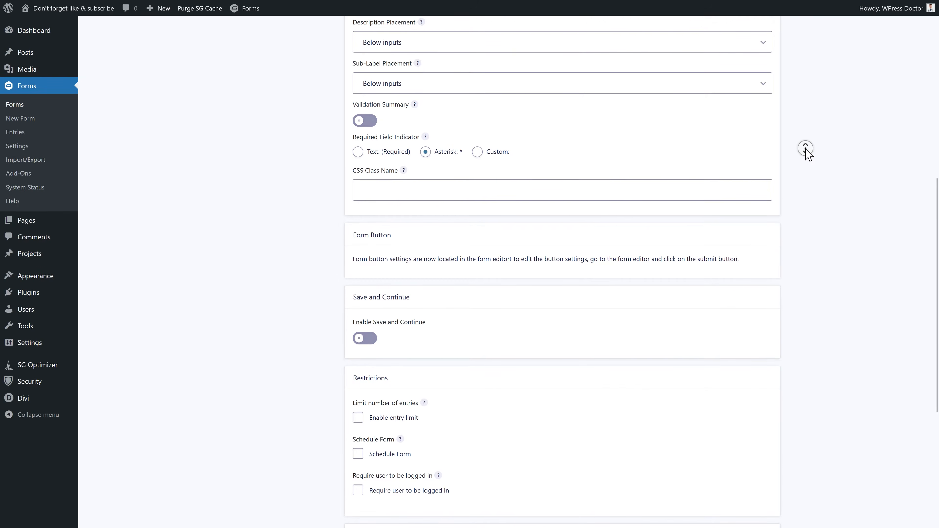
- Turn on Enable Save and Continue, keeping the link text 'Save and Continue Later'
{"action": "scroll", "coordinate": [805, 154], "scroll_direction": "down", "scroll_amount": 3}
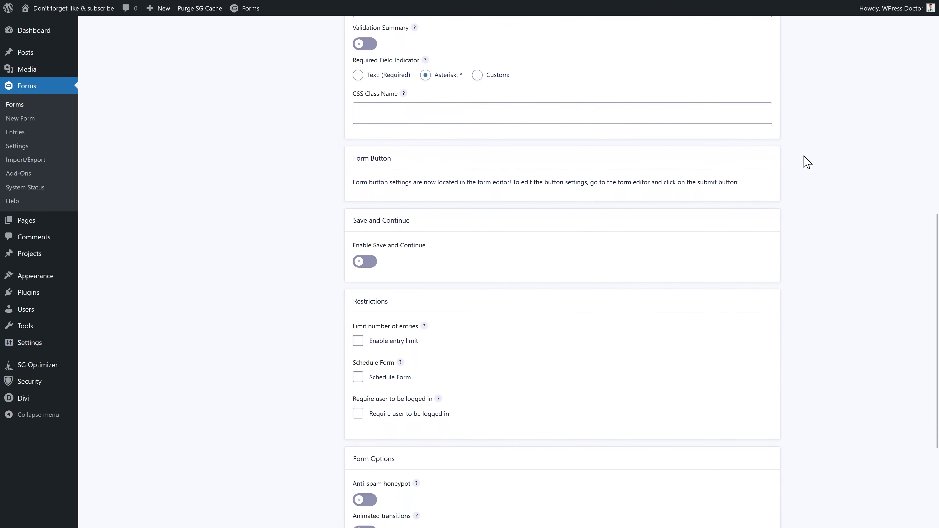
{"action": "left_click_drag", "start_coordinate": [391, 158], "coordinate": [354, 158]}
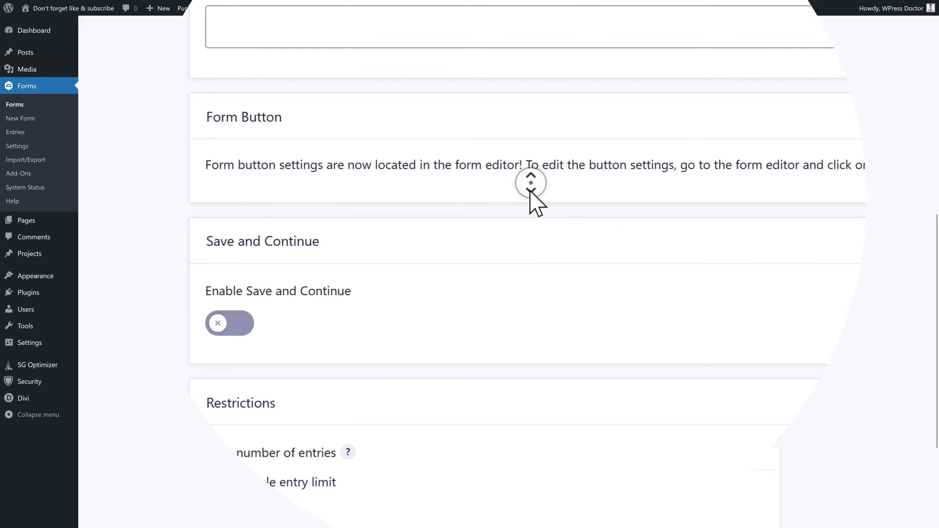
{"action": "scroll", "coordinate": [530, 189], "scroll_direction": "down", "scroll_amount": 3}
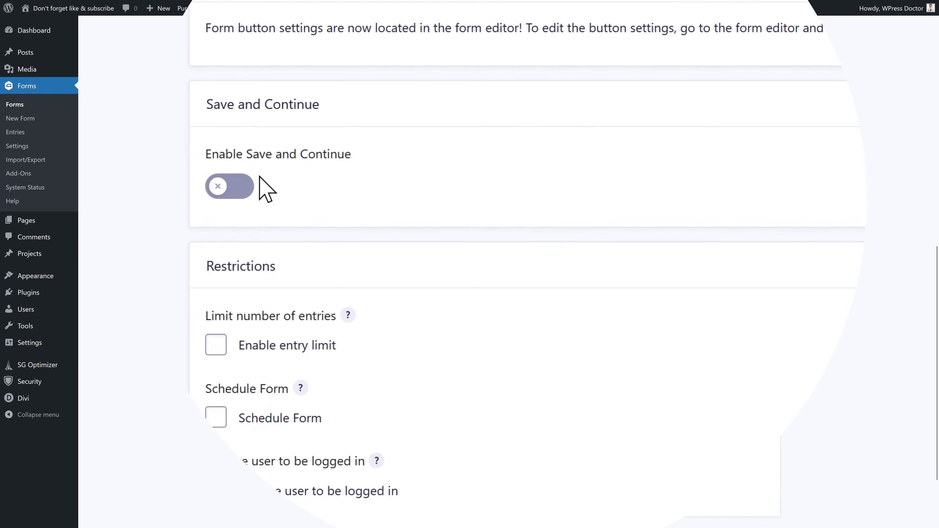
{"action": "left_click", "coordinate": [238, 186]}
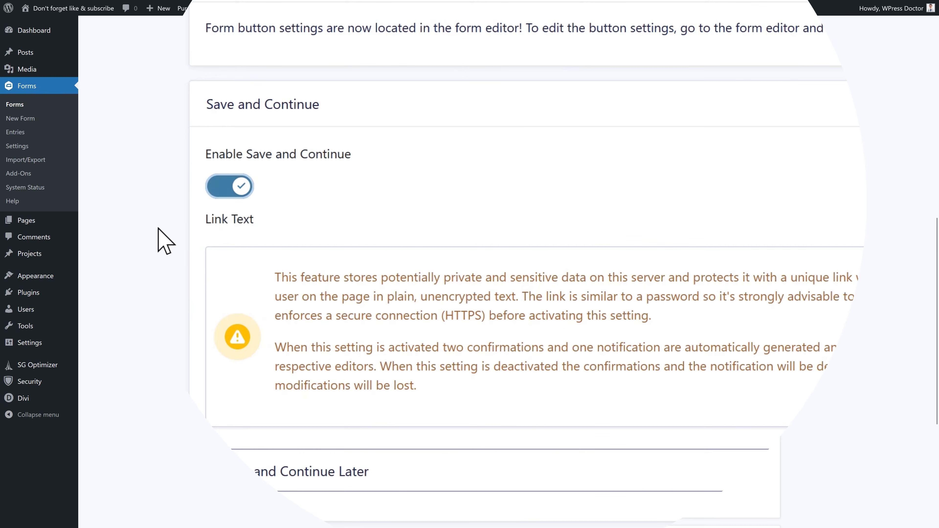
{"action": "scroll", "coordinate": [259, 296], "scroll_direction": "down", "scroll_amount": 3}
{"action": "left_click_drag", "start_coordinate": [453, 369], "coordinate": [241, 370]}
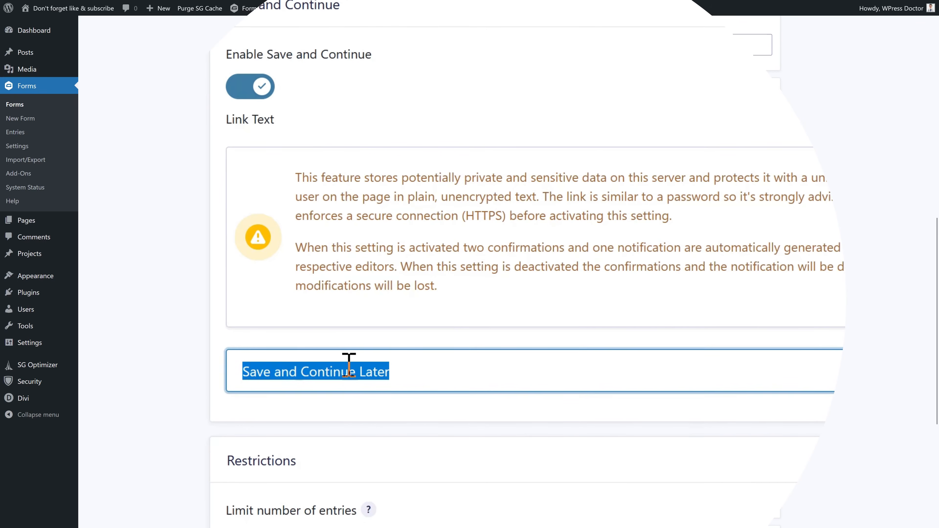
{"action": "left_click", "coordinate": [354, 370]}
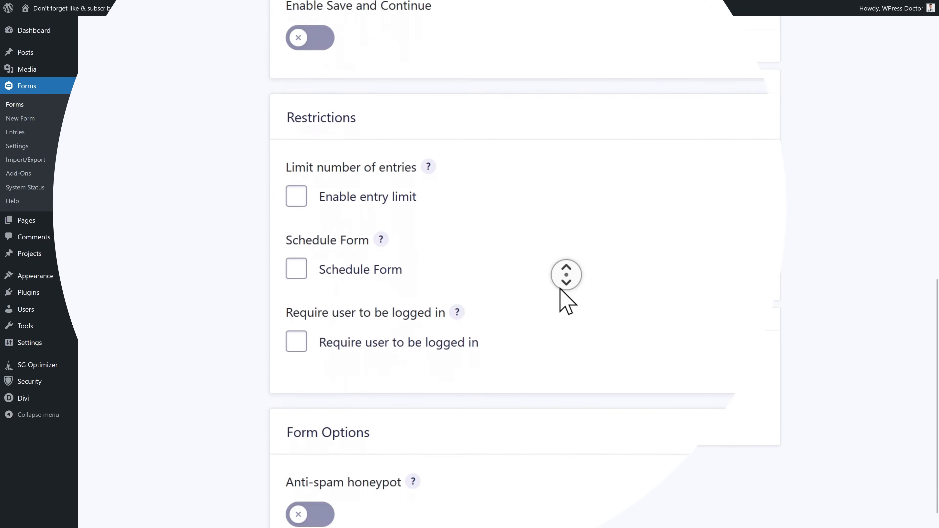
{"action": "scroll", "coordinate": [562, 275], "scroll_direction": "down", "scroll_amount": 1}
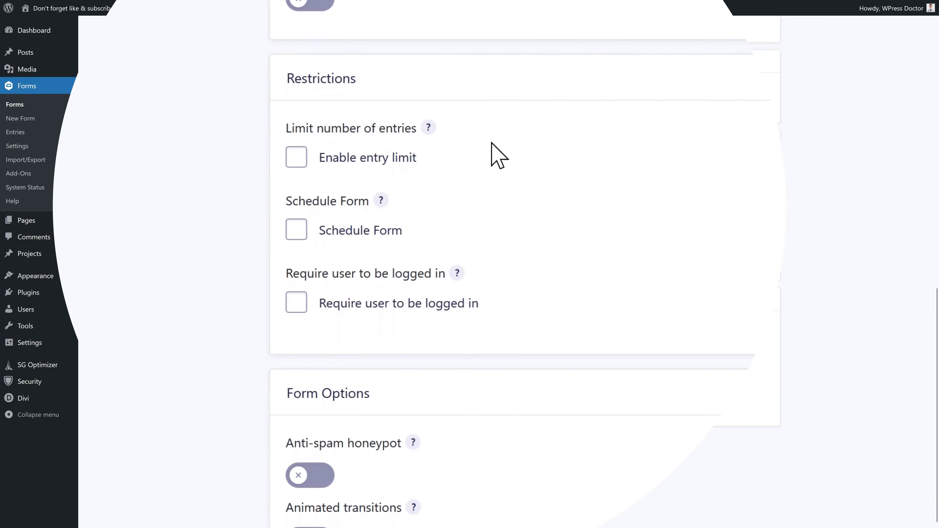
- Enable an entry limit of 500 total entries with the message 'All prices has been given out! Sorry!'
{"action": "left_click", "coordinate": [298, 163]}
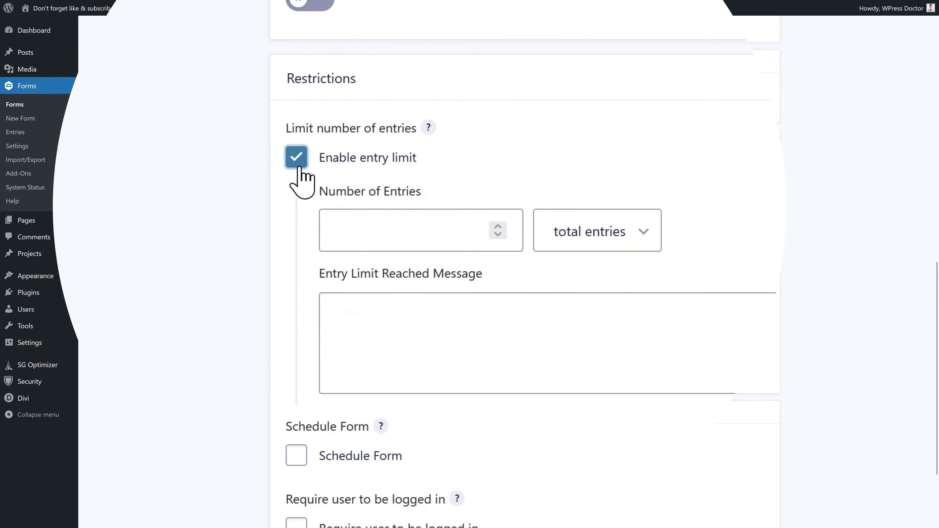
{"action": "left_click", "coordinate": [405, 236]}
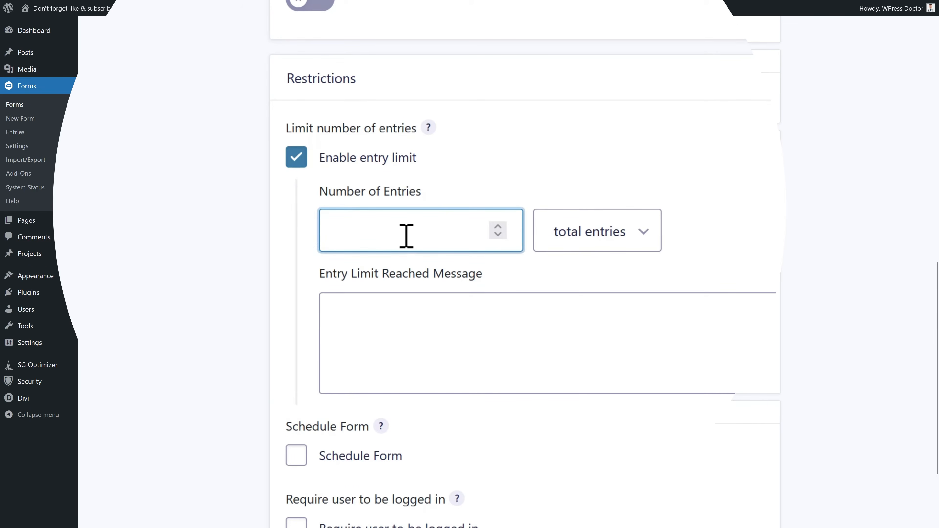
{"action": "type", "text": "500"}
{"action": "left_click", "coordinate": [389, 188]}
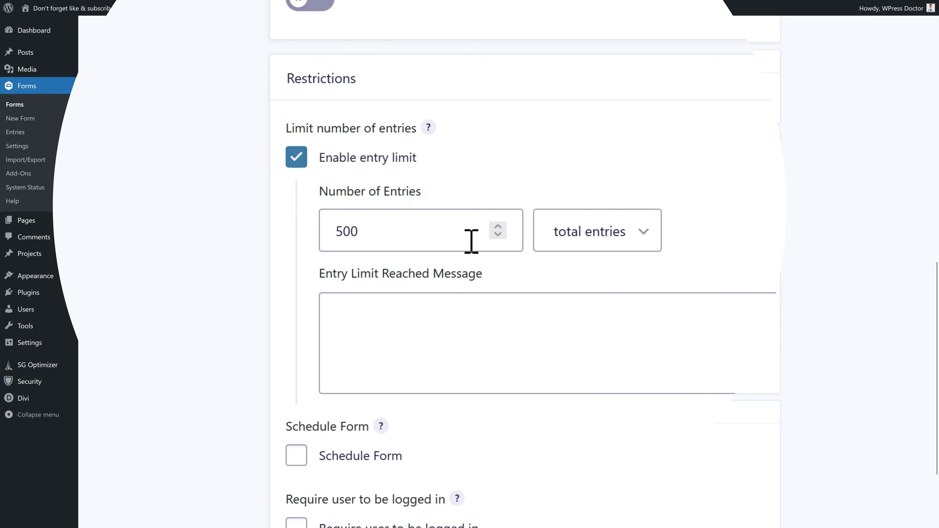
{"action": "left_click", "coordinate": [579, 239]}
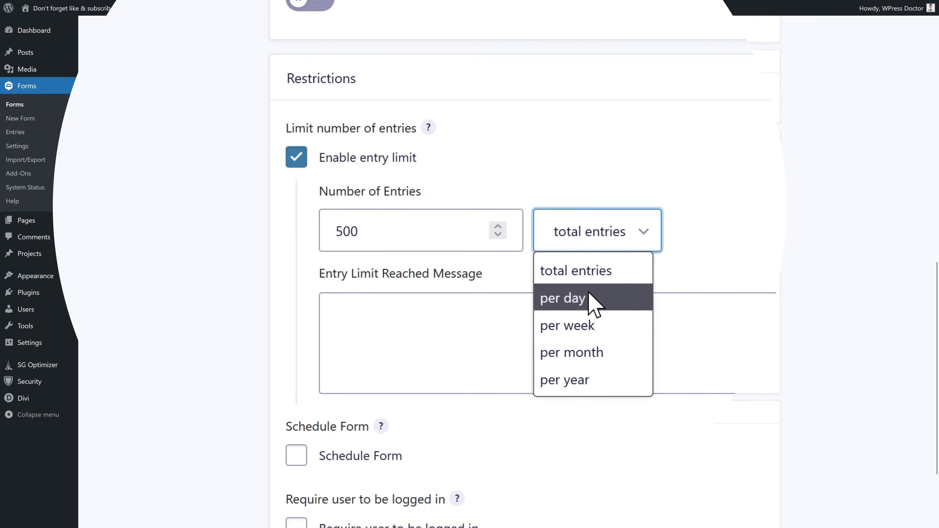
{"action": "left_click", "coordinate": [468, 346]}
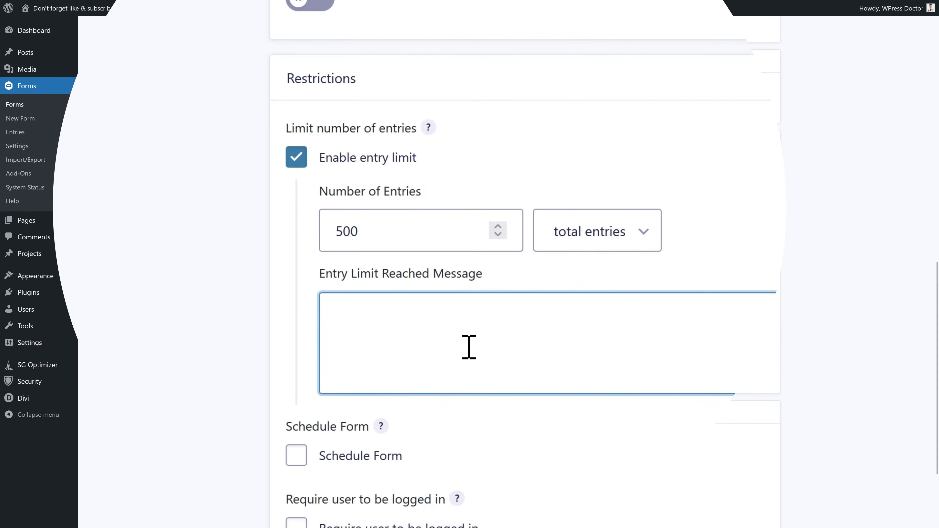
{"action": "type", "text": "A"}
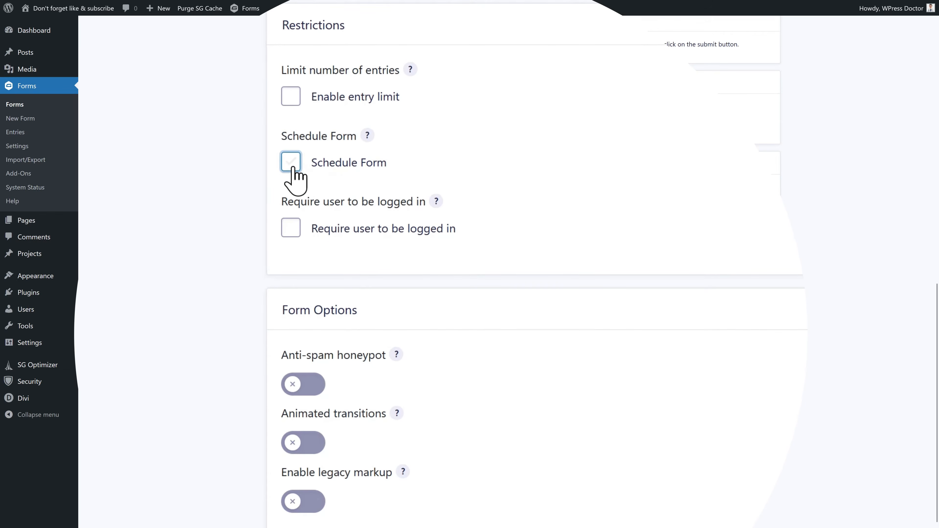
- Schedule the form from 15 September 2022 to 24 September 2022 at 5:16
{"action": "left_click", "coordinate": [291, 164]}
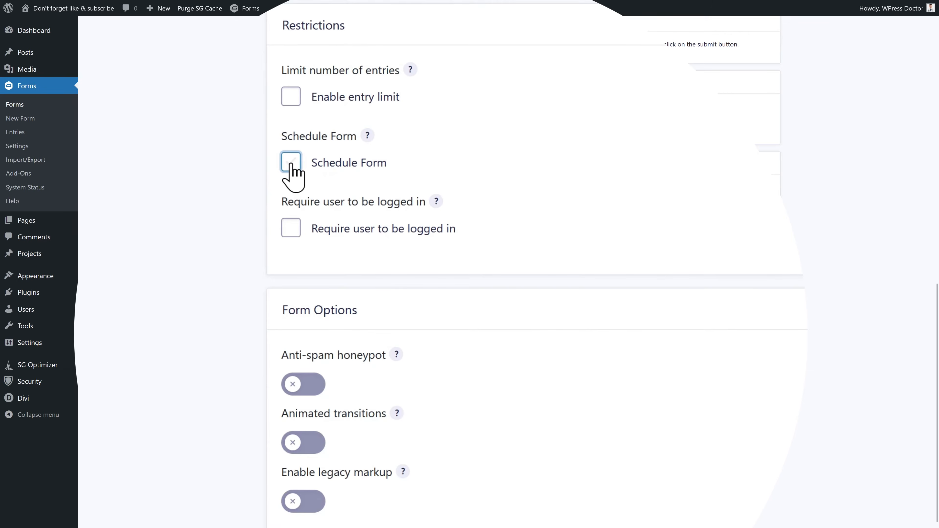
{"action": "left_click", "coordinate": [383, 239]}
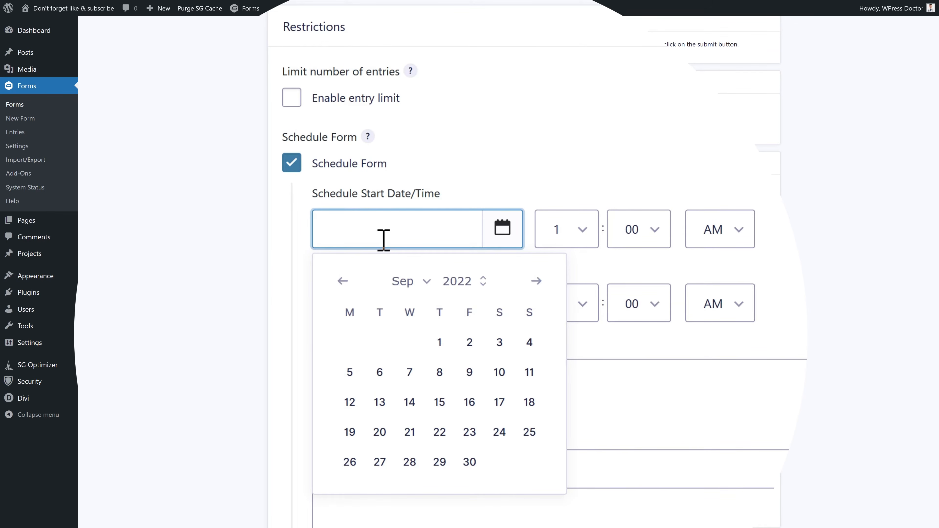
{"action": "left_click", "coordinate": [440, 403]}
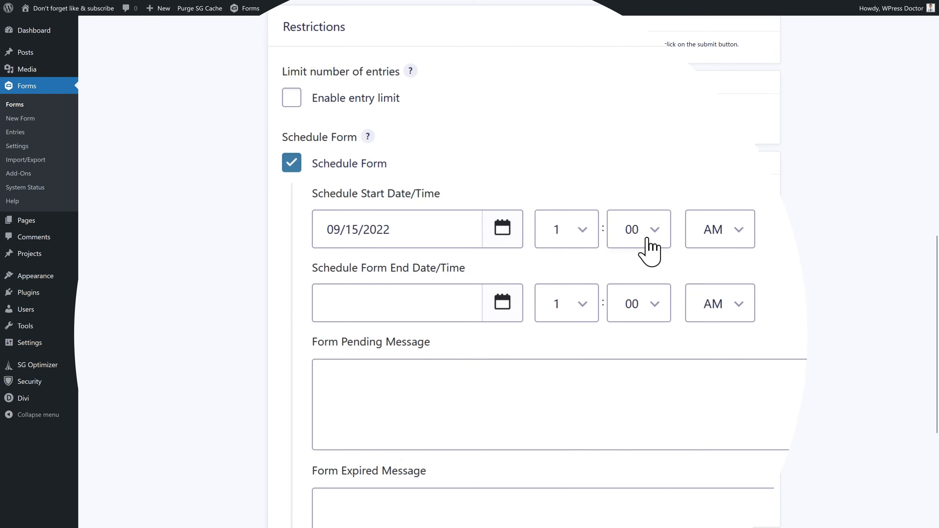
{"action": "left_click", "coordinate": [414, 313]}
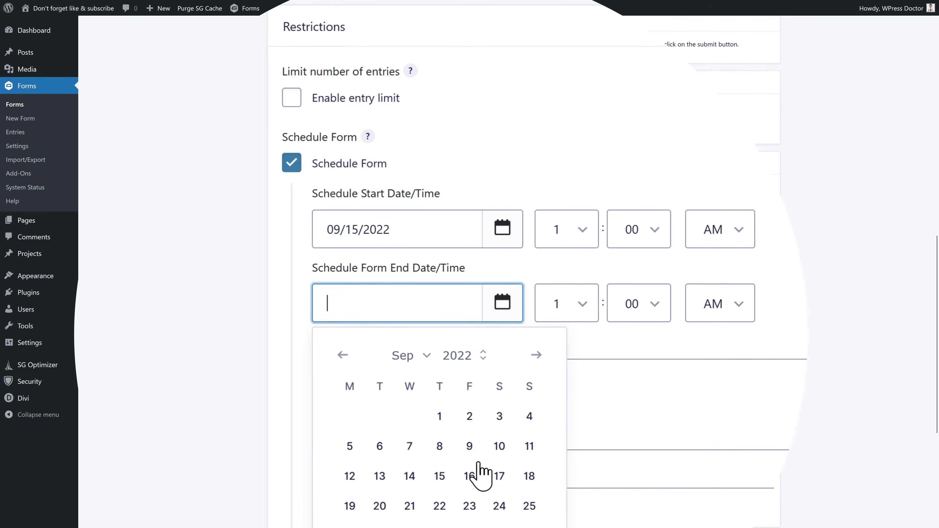
{"action": "left_click", "coordinate": [499, 506]}
{"action": "left_click", "coordinate": [566, 307]}
{"action": "left_click", "coordinate": [562, 433]}
{"action": "left_click", "coordinate": [631, 303]}
{"action": "left_click", "coordinate": [636, 211]}
- Enter the pending message 'The contest is not yet started' and begin the expired message 'Your to lat'
{"action": "left_click", "coordinate": [784, 389]}
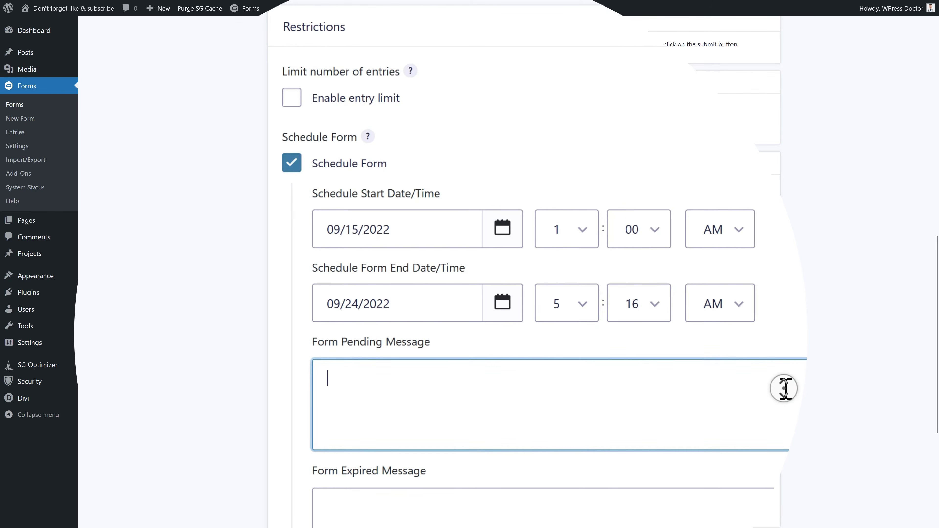
{"action": "scroll", "coordinate": [783, 394], "scroll_direction": "down", "scroll_amount": 4}
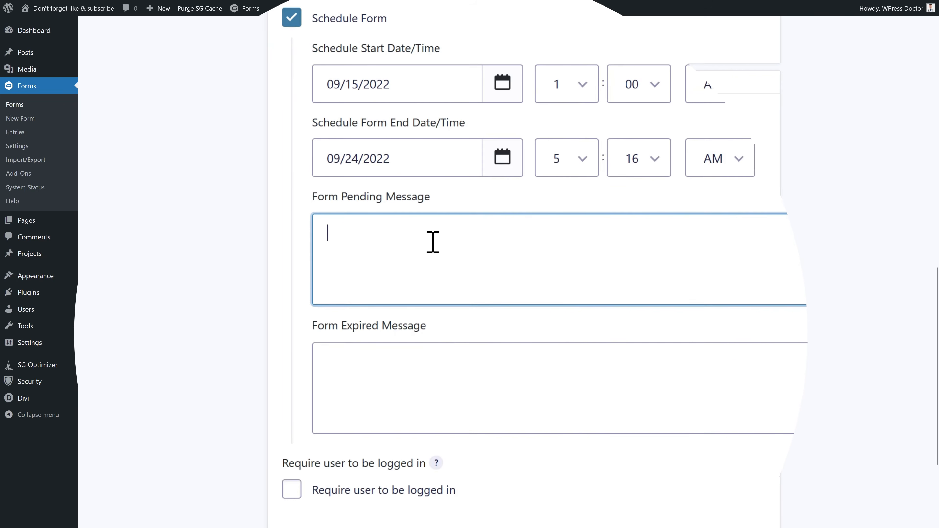
{"action": "type", "text": "THe contest is not yet started"}
{"action": "key", "text": "BackSpace"}
{"action": "key", "text": "BackSpace"}
{"action": "key", "text": "BackSpace"}
{"action": "key", "text": "BackSpace"}
{"action": "type", "text": "arted"}
{"action": "left_click", "coordinate": [500, 391]}
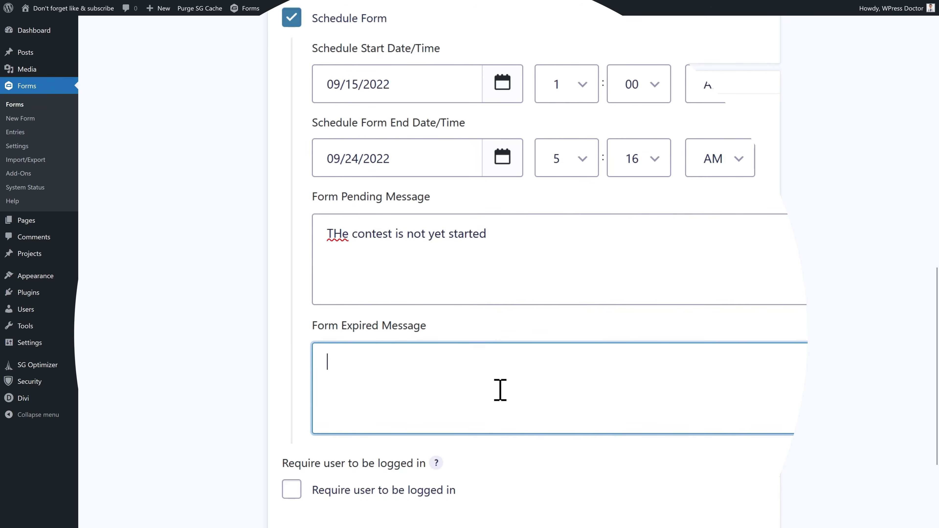
{"action": "type", "text": "Your to late again! sORRY!"}
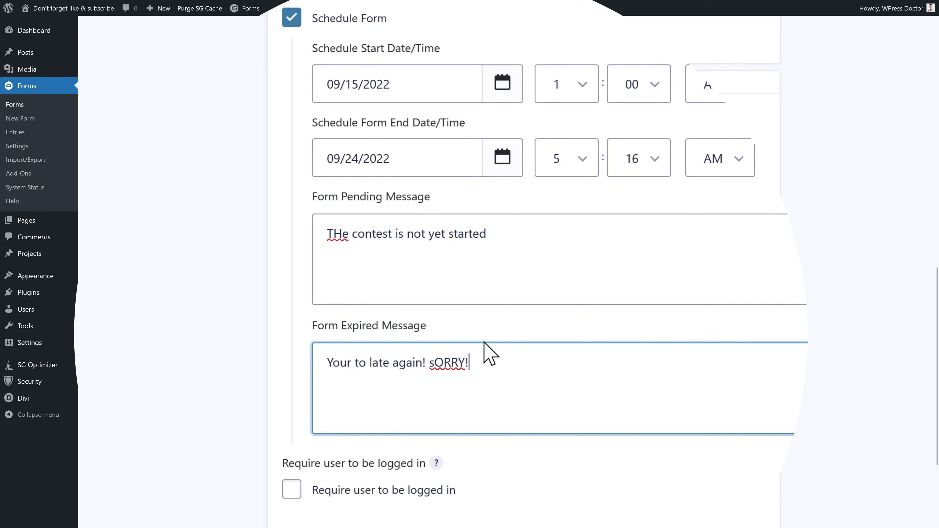
- Turn scheduling back off, then toggle Require login and the anti-spam honeypot
{"action": "left_click", "coordinate": [291, 18]}
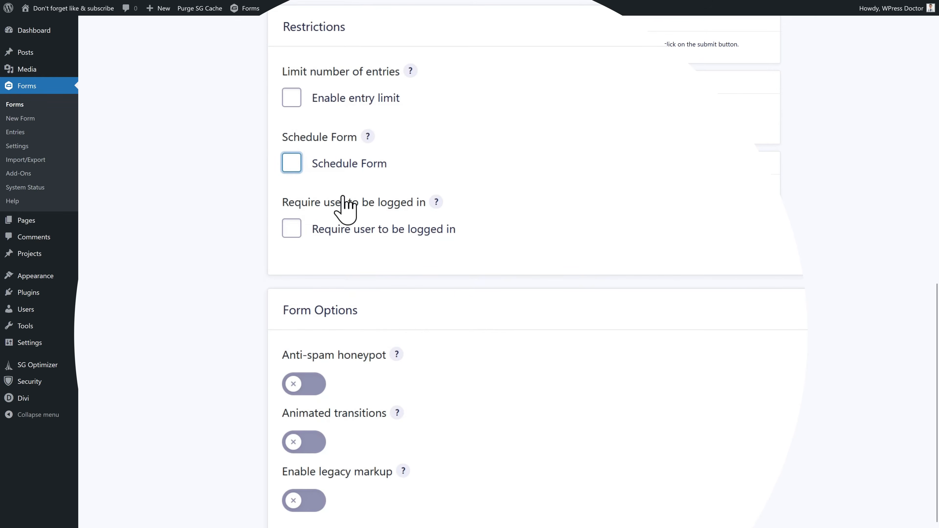
{"action": "left_click", "coordinate": [396, 226]}
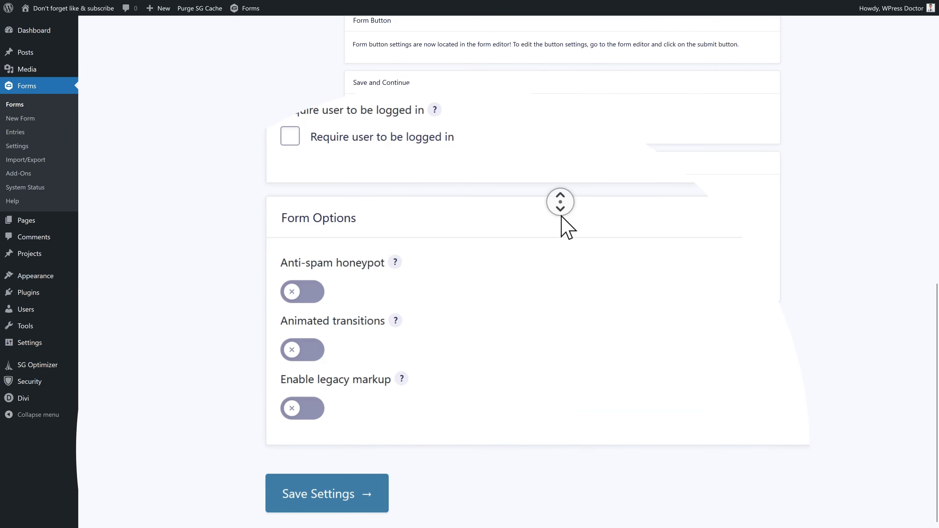
{"action": "left_click", "coordinate": [317, 300]}
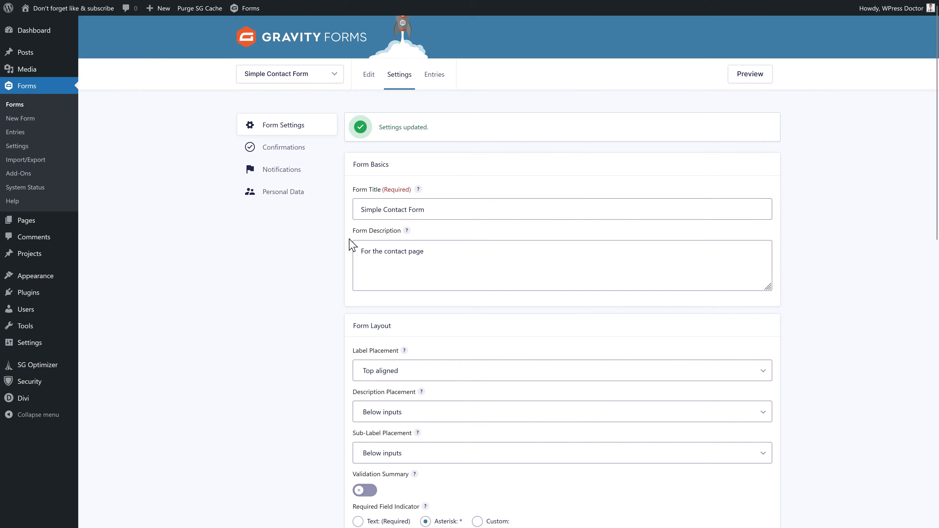
- Open the form's Default Confirmation for editing and select its thank-you message
{"action": "left_click", "coordinate": [295, 151]}
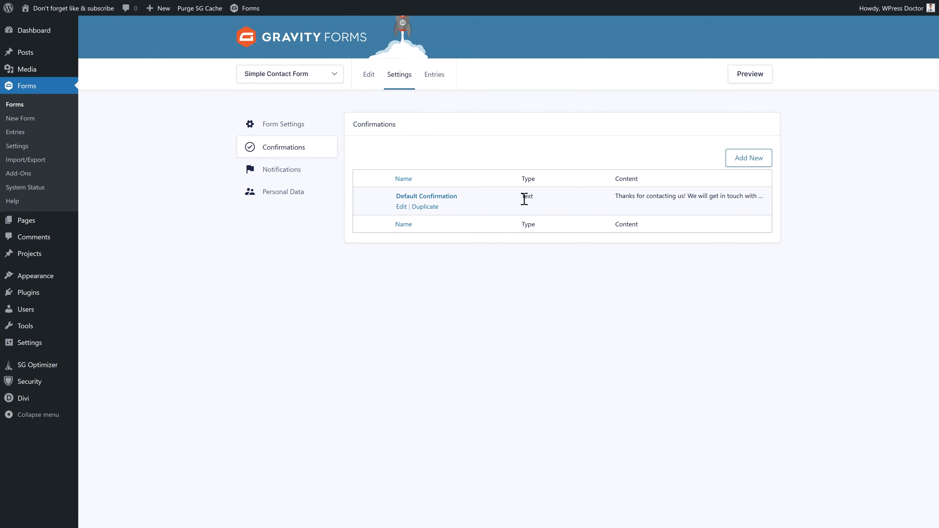
{"action": "left_click_drag", "start_coordinate": [611, 202], "coordinate": [762, 204]}
{"action": "left_click", "coordinate": [759, 204]}
{"action": "left_click", "coordinate": [402, 206]}
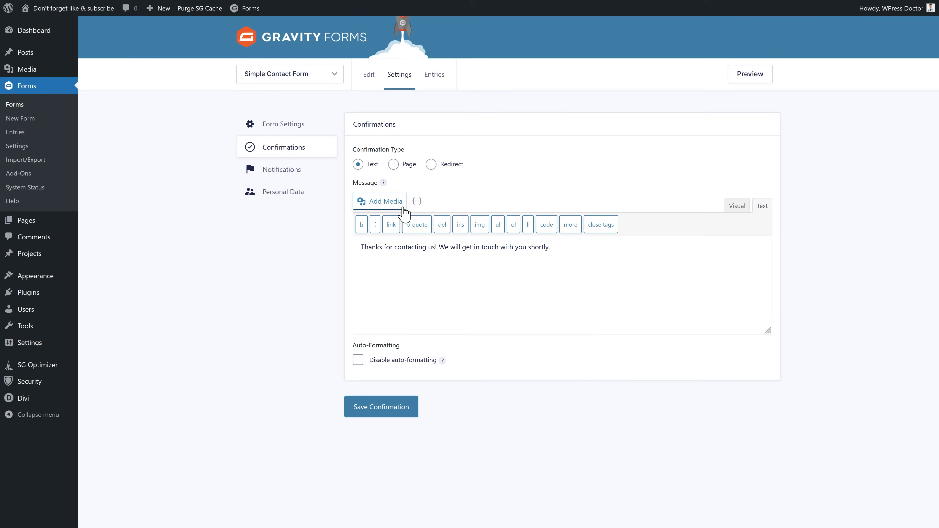
{"action": "left_click_drag", "start_coordinate": [550, 248], "coordinate": [361, 247]}
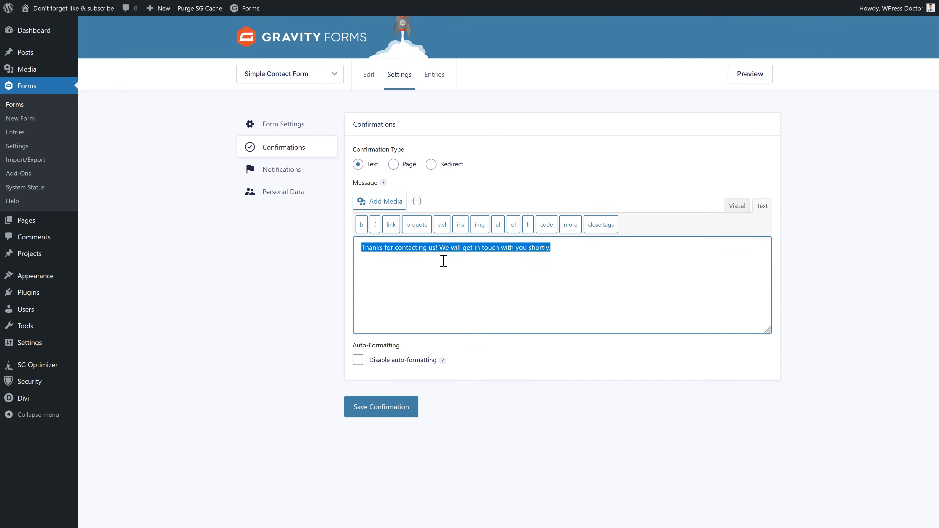
- Change the confirmation type to Page and choose Home as the target page
{"action": "left_click", "coordinate": [393, 164]}
{"action": "left_click", "coordinate": [414, 206]}
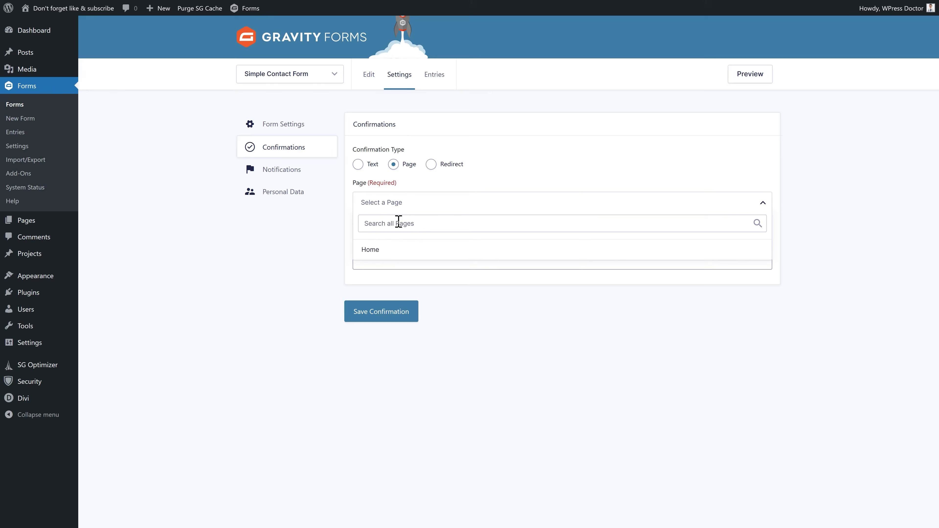
{"action": "left_click", "coordinate": [391, 251]}
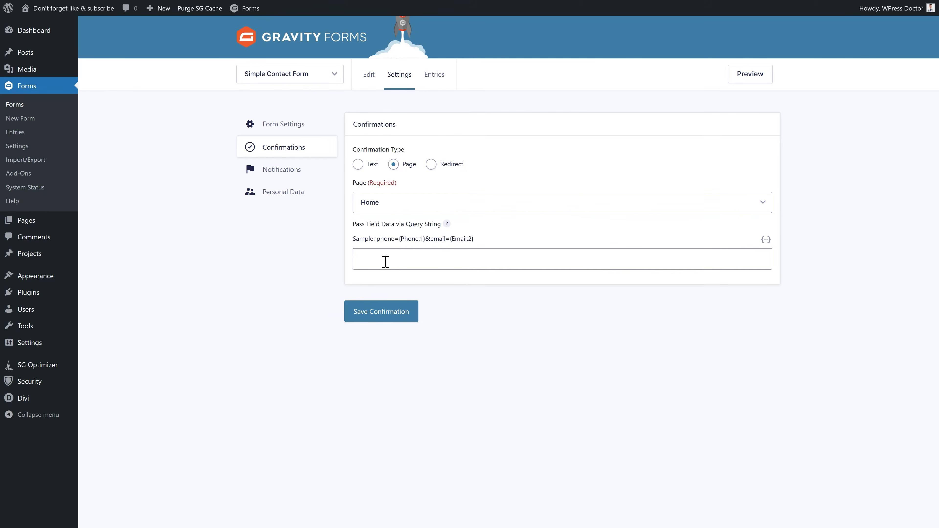
{"action": "left_click", "coordinate": [409, 258]}
{"action": "left_click_drag", "start_coordinate": [368, 224], "coordinate": [442, 224]}
{"action": "left_click", "coordinate": [433, 260]}
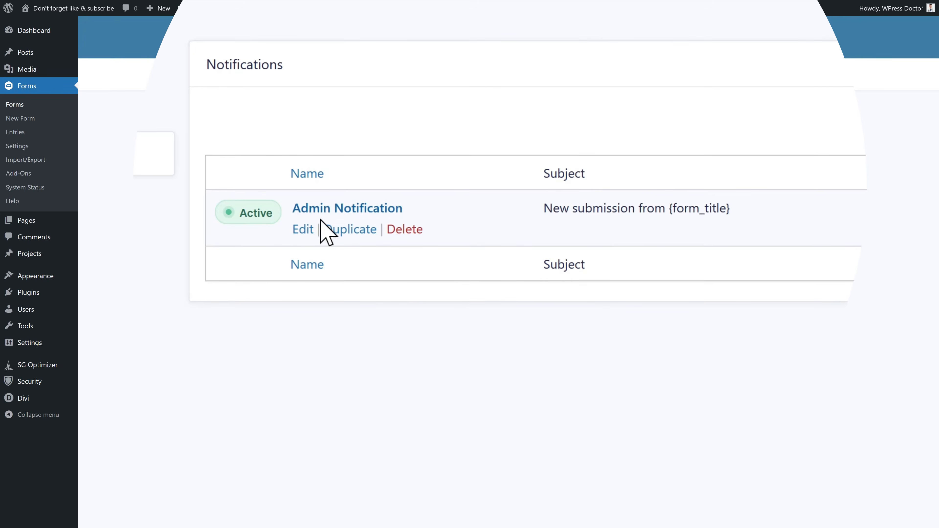
- Rename the Admin Notification to 'Notification for' the specific recipient
{"action": "left_click", "coordinate": [309, 230]}
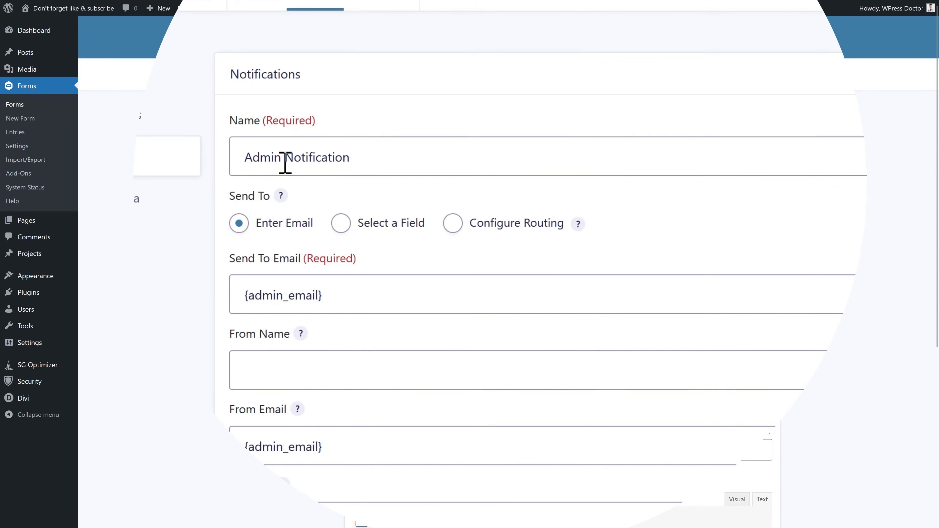
{"action": "double_click", "coordinate": [262, 163]}
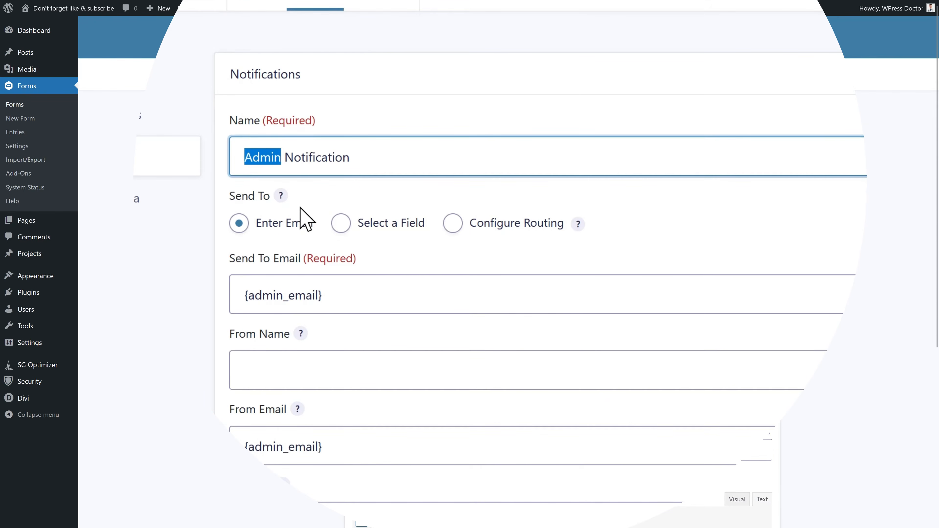
{"action": "key", "text": "Delete"}
{"action": "key", "text": "Delete"}
{"action": "key", "text": "End"}
{"action": "type", "text": "for"}
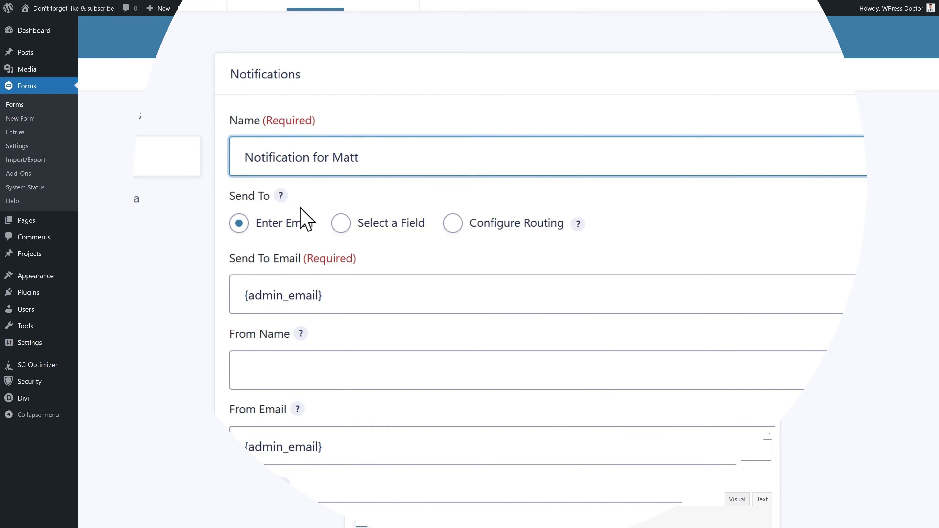
{"action": "left_click", "coordinate": [202, 211]}
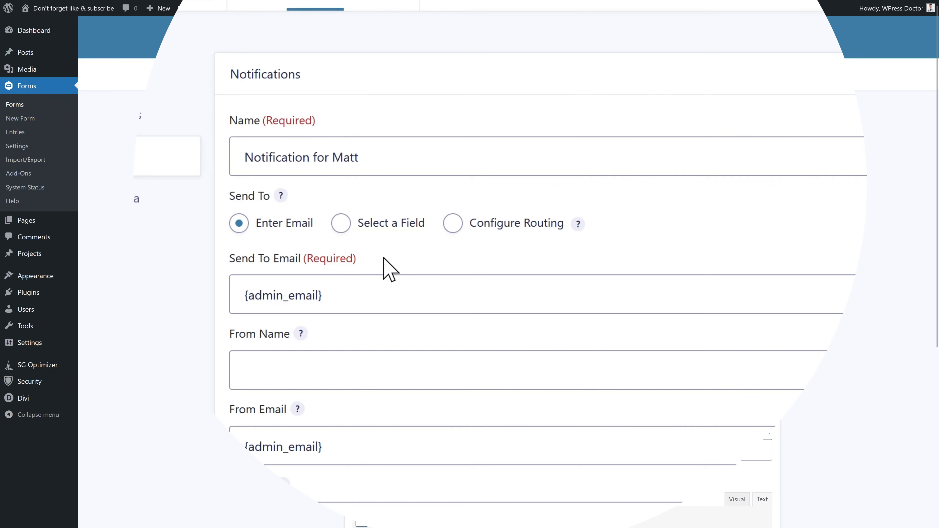
- Replace {admin_email} in Send To with the recipient's e-mail address
{"action": "left_click_drag", "start_coordinate": [327, 297], "coordinate": [227, 309]}
{"action": "left_click", "coordinate": [332, 299]}
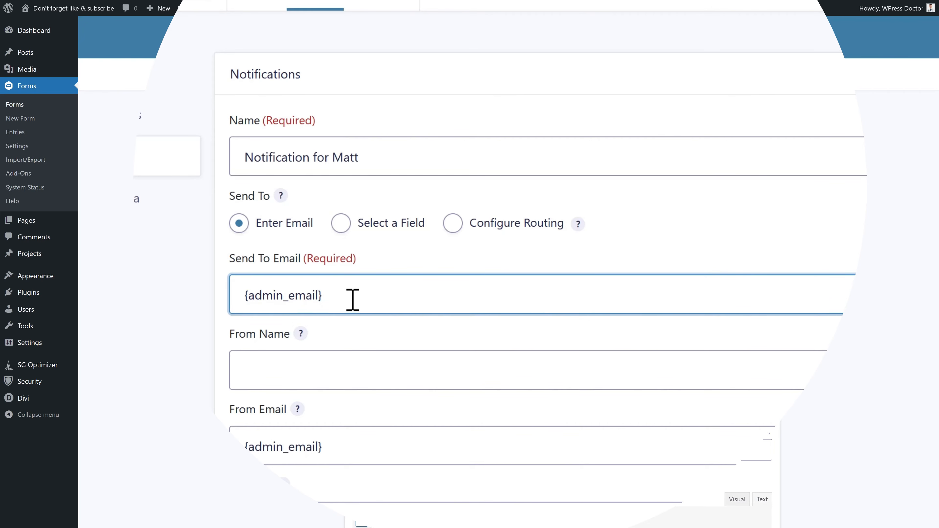
{"action": "left_click_drag", "start_coordinate": [353, 300], "coordinate": [216, 314]}
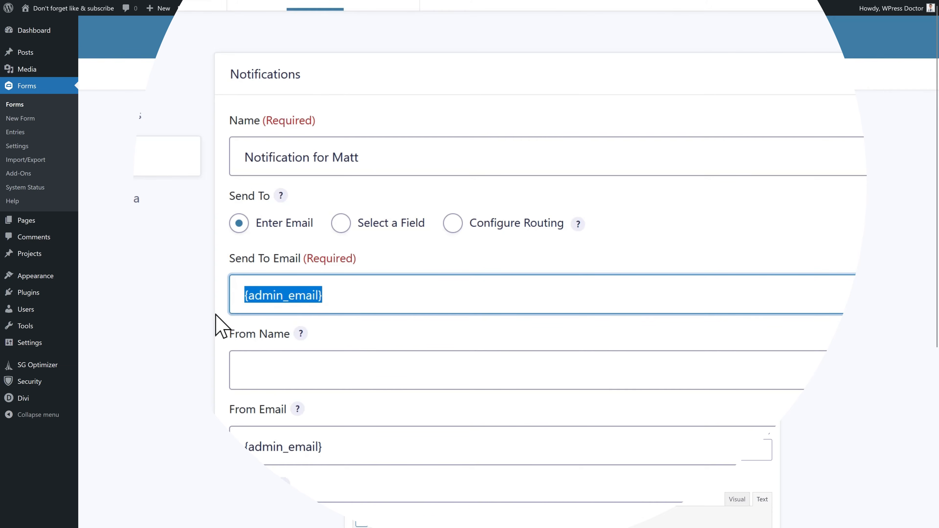
{"action": "key", "text": "ctrl+v"}
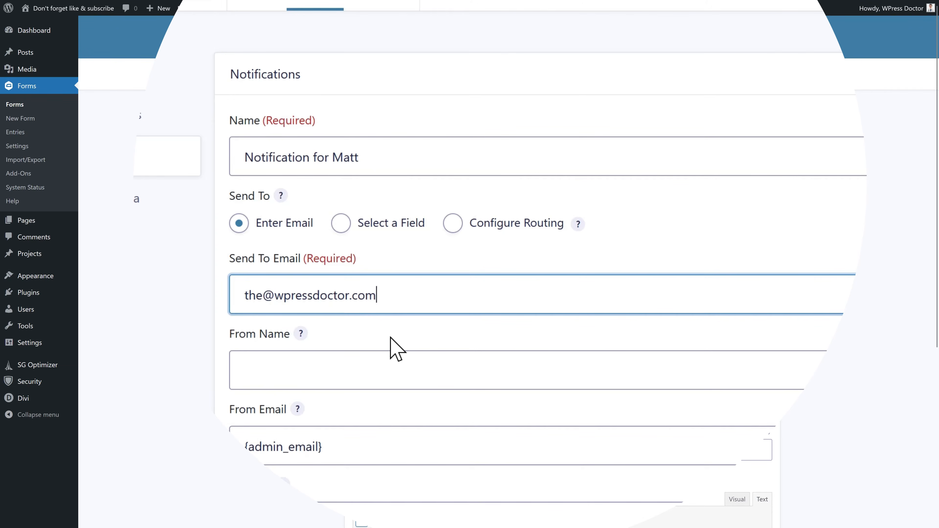
{"action": "left_click_drag", "start_coordinate": [395, 314], "coordinate": [252, 298]}
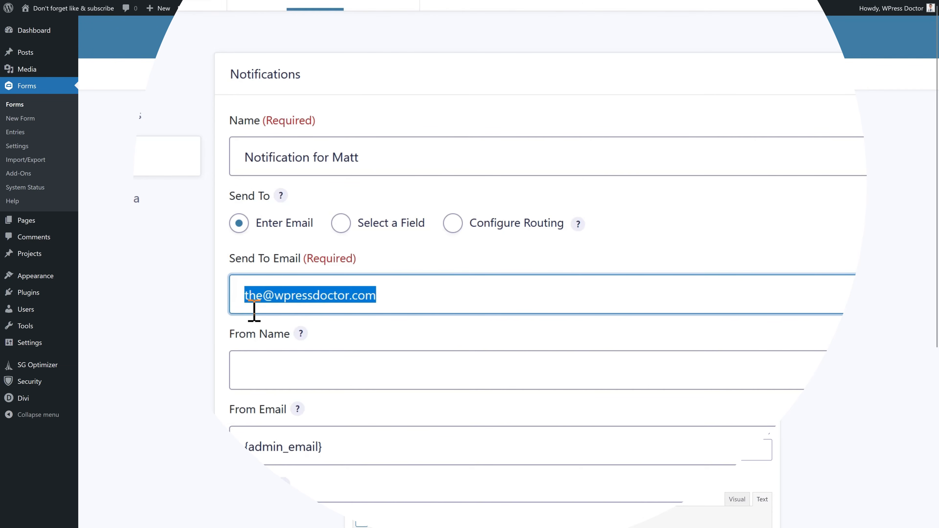
- Set the From Name to 'Form on contact page' and select the From Email placeholder
{"action": "left_click", "coordinate": [278, 365]}
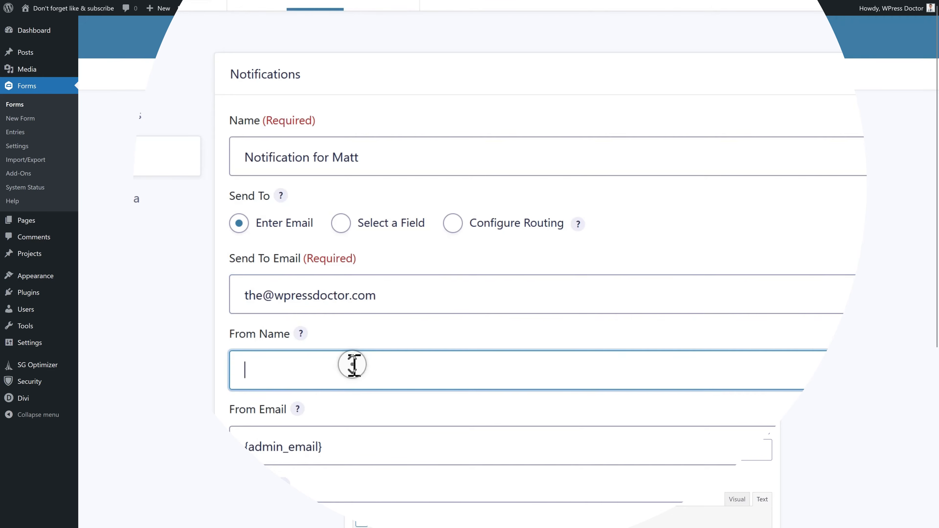
{"action": "scroll", "coordinate": [348, 364], "scroll_direction": "down", "scroll_amount": 3}
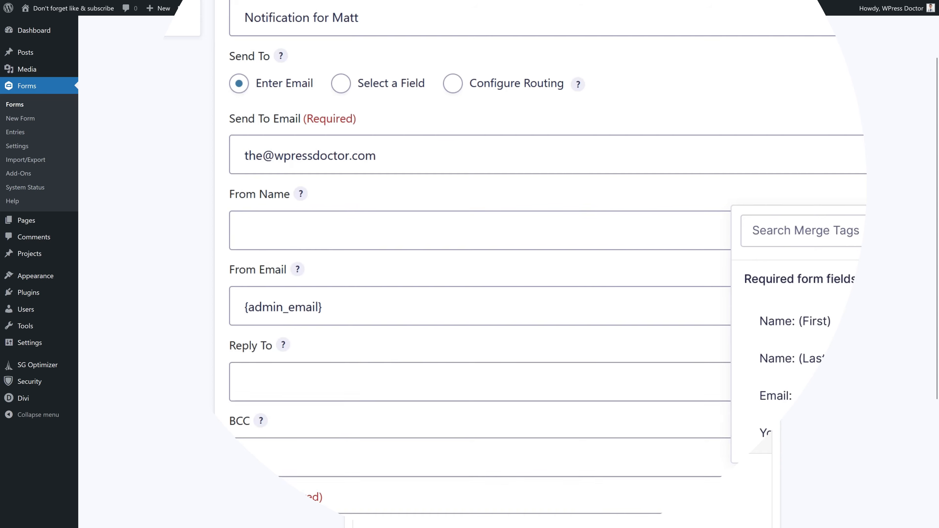
{"action": "left_click", "coordinate": [796, 329]}
{"action": "left_click_drag", "start_coordinate": [394, 231], "coordinate": [237, 262]}
{"action": "key", "text": "BackSpace"}
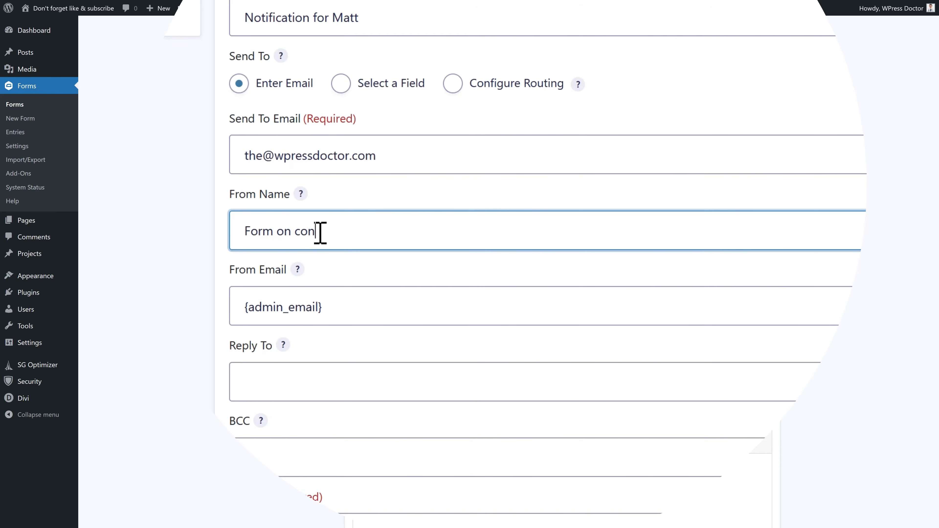
{"action": "left_click", "coordinate": [377, 306]}
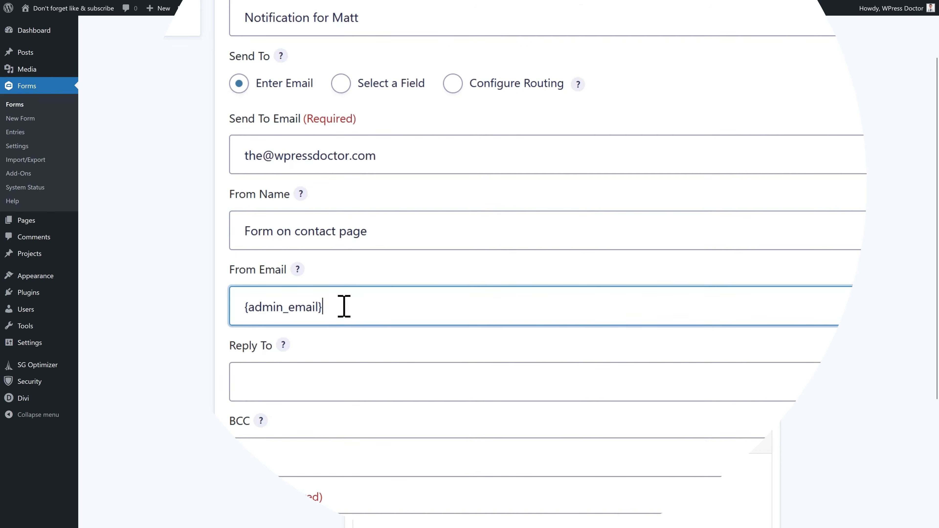
{"action": "left_click_drag", "start_coordinate": [344, 307], "coordinate": [211, 318]}
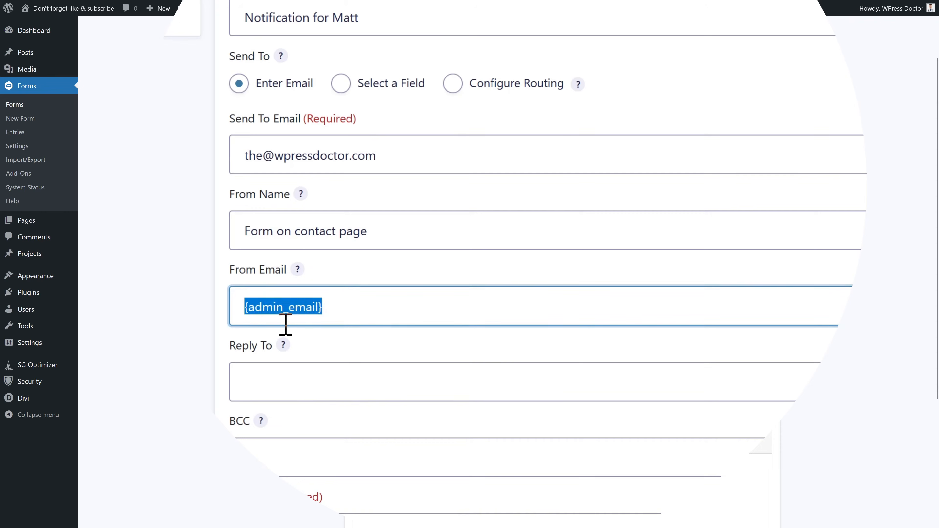
- Replace the {admin_email} sender with a new From Email address and update the notification
{"action": "left_click", "coordinate": [289, 313]}
{"action": "left_click_drag", "start_coordinate": [327, 309], "coordinate": [236, 312]}
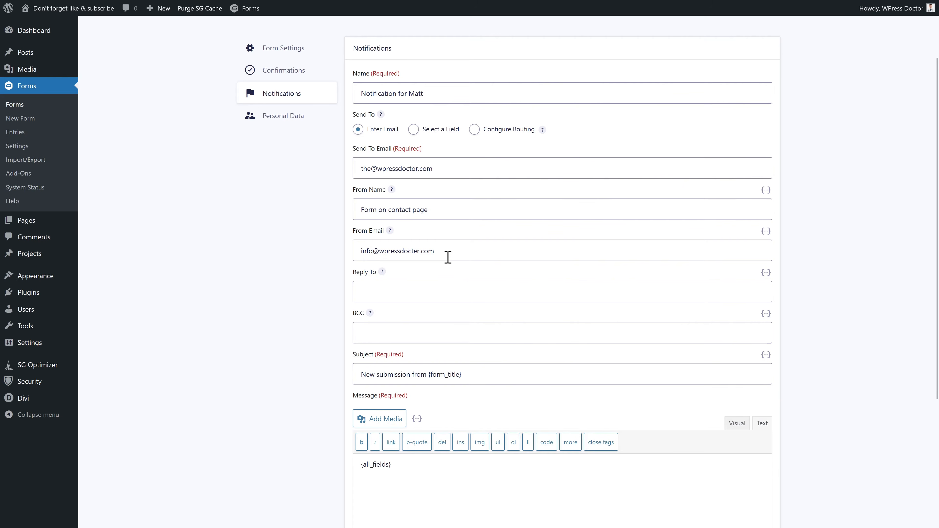
{"action": "left_click", "coordinate": [430, 252]}
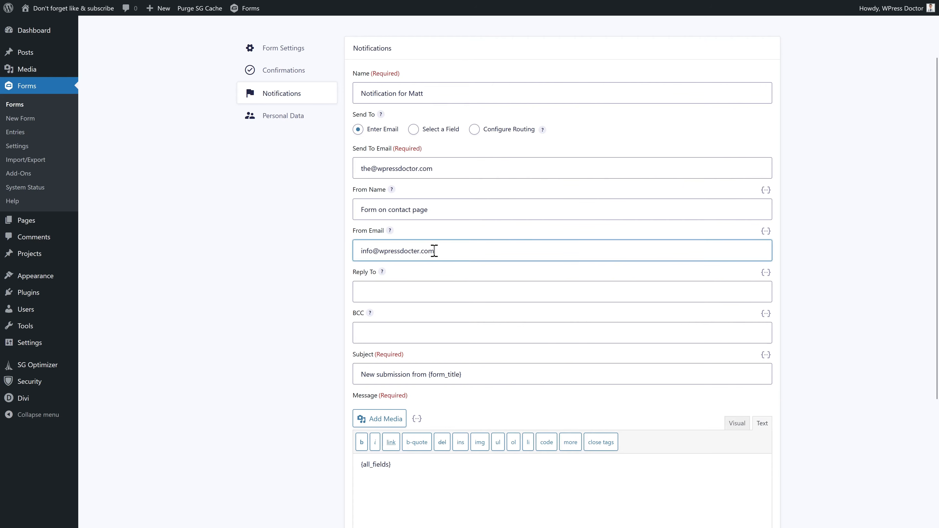
{"action": "scroll", "coordinate": [451, 257], "scroll_direction": "down", "scroll_amount": 5}
{"action": "left_click", "coordinate": [397, 478]}
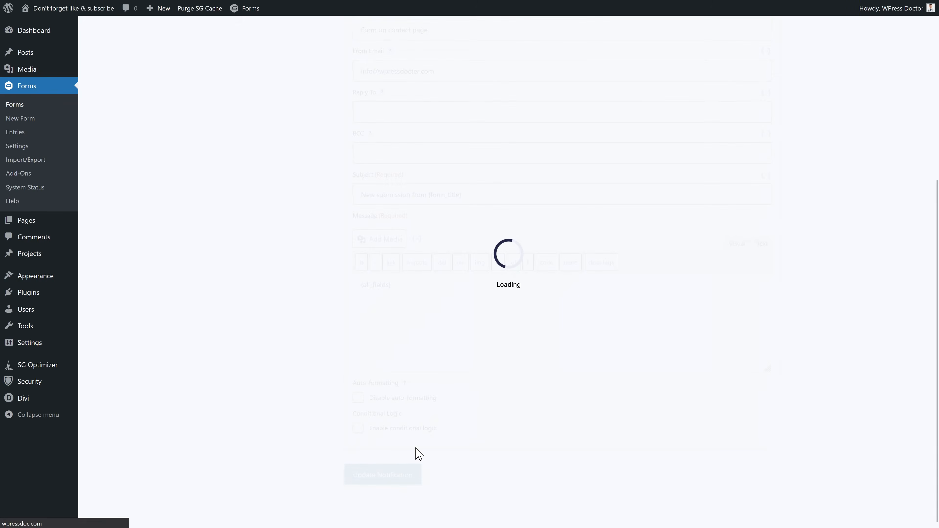
- Insert the missing 'c' into the sender address domain and save the notification again
{"action": "middle_click", "coordinate": [435, 313]}
{"action": "middle_click", "coordinate": [428, 335]}
{"action": "left_click_drag", "start_coordinate": [330, 304], "coordinate": [622, 296]}
{"action": "left_click", "coordinate": [622, 298]}
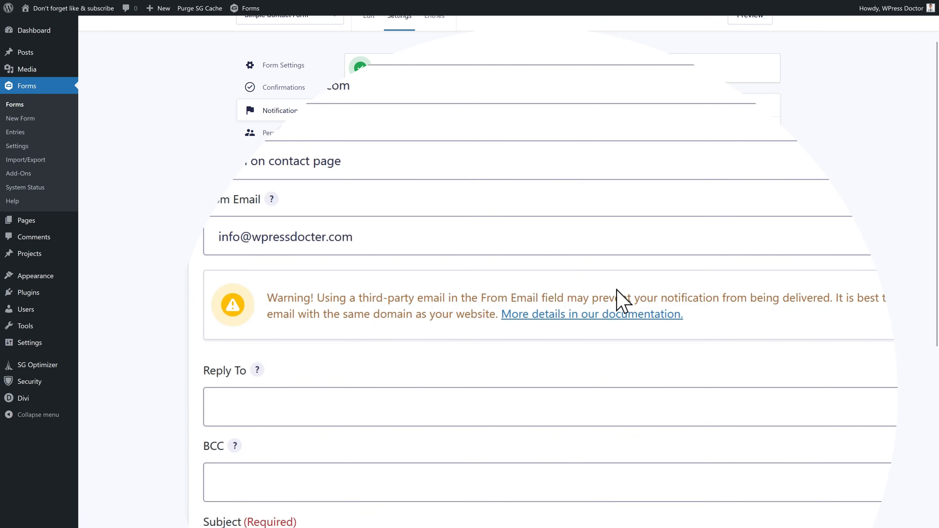
{"action": "left_click", "coordinate": [322, 237]}
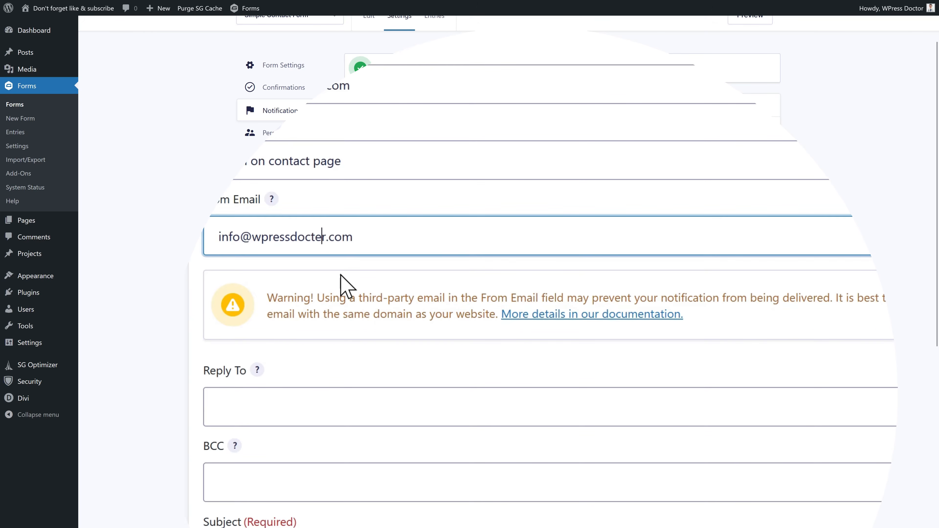
{"action": "type", "text": "c"}
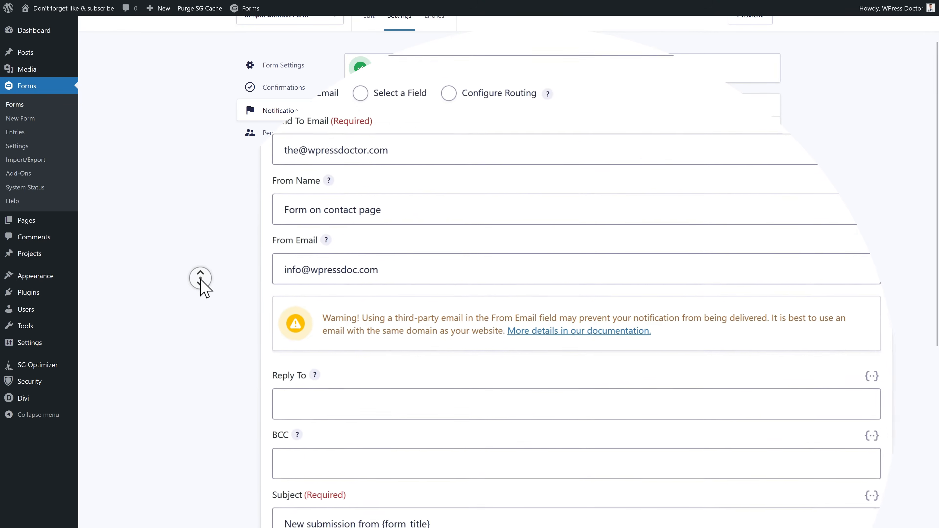
{"action": "scroll", "coordinate": [252, 332], "scroll_direction": "down", "scroll_amount": 5}
{"action": "left_click", "coordinate": [370, 481]}
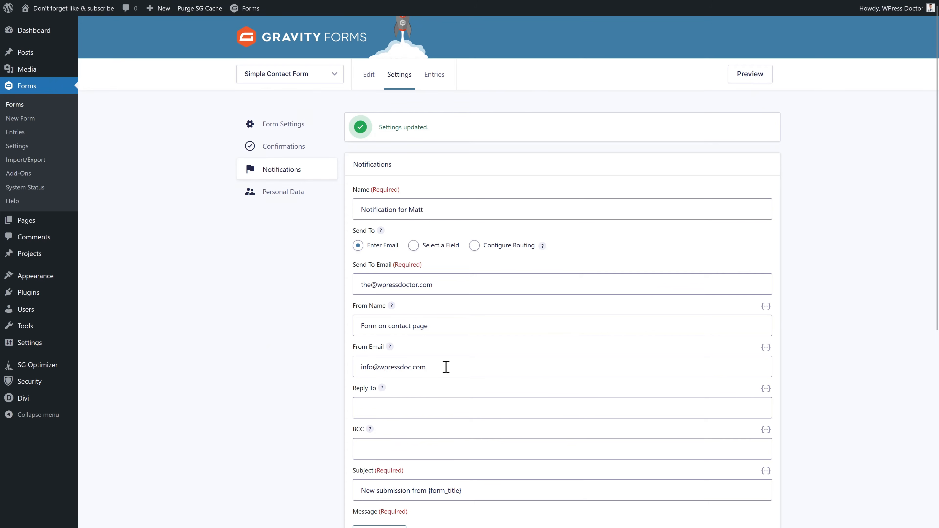
- Insert the visitor's Email merge tag into the Reply To field
{"action": "left_click", "coordinate": [429, 405]}
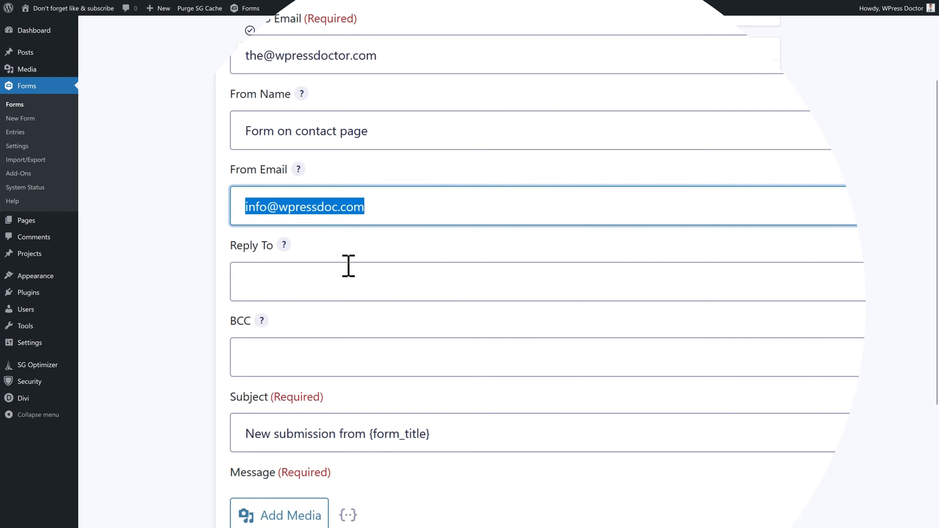
{"action": "left_click", "coordinate": [282, 284]}
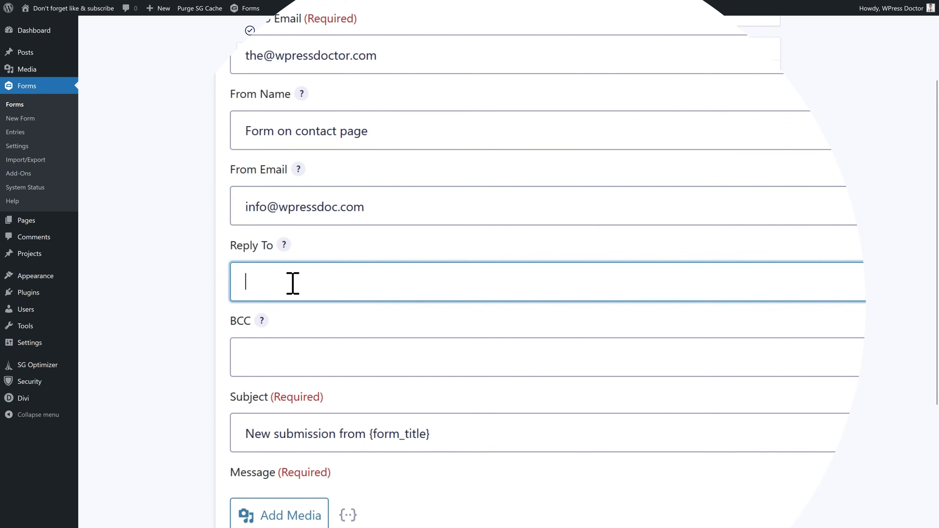
{"action": "left_click_drag", "start_coordinate": [397, 213], "coordinate": [248, 206]}
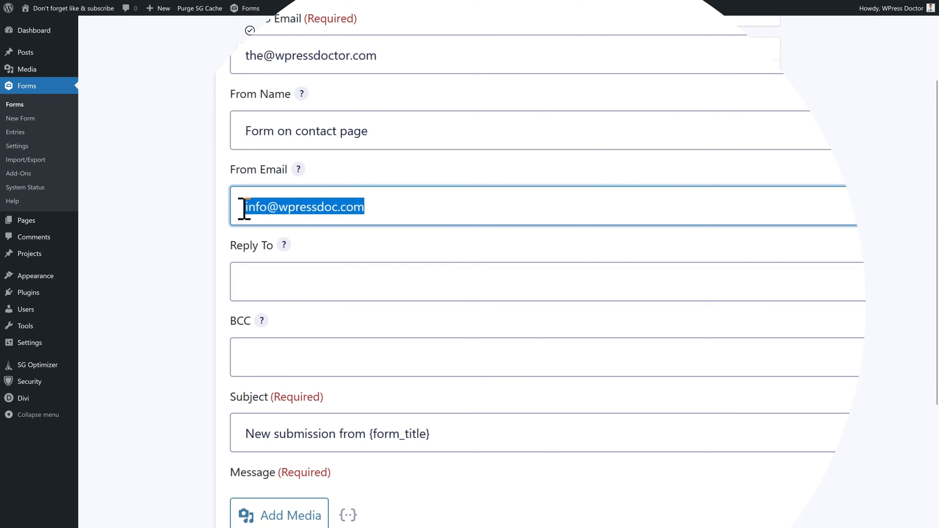
{"action": "left_click", "coordinate": [341, 283]}
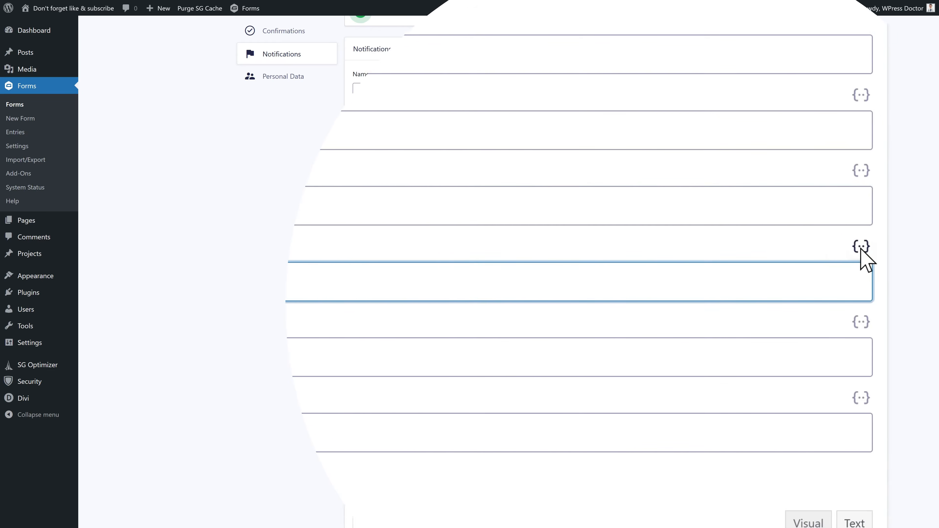
{"action": "left_click", "coordinate": [927, 246]}
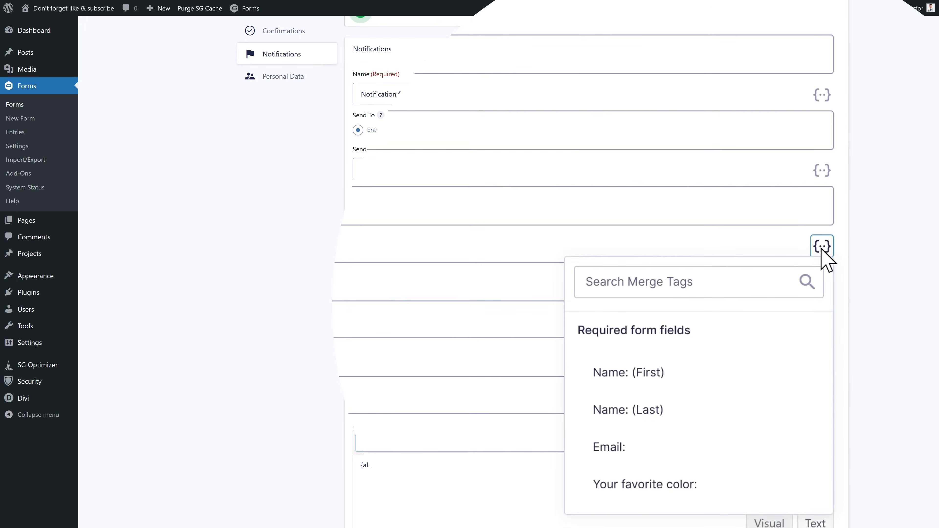
{"action": "left_click", "coordinate": [619, 451]}
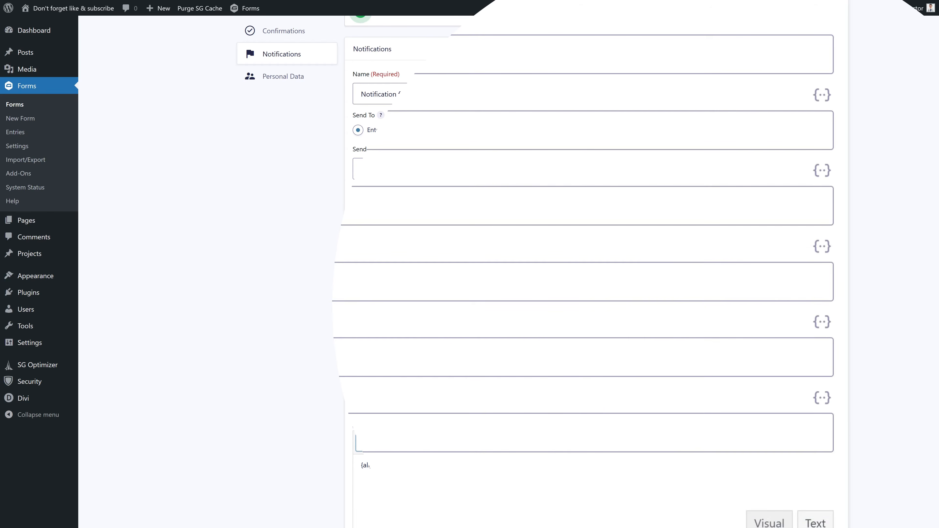
{"action": "left_click_drag", "start_coordinate": [349, 288], "coordinate": [243, 285]}
{"action": "left_click", "coordinate": [370, 284]}
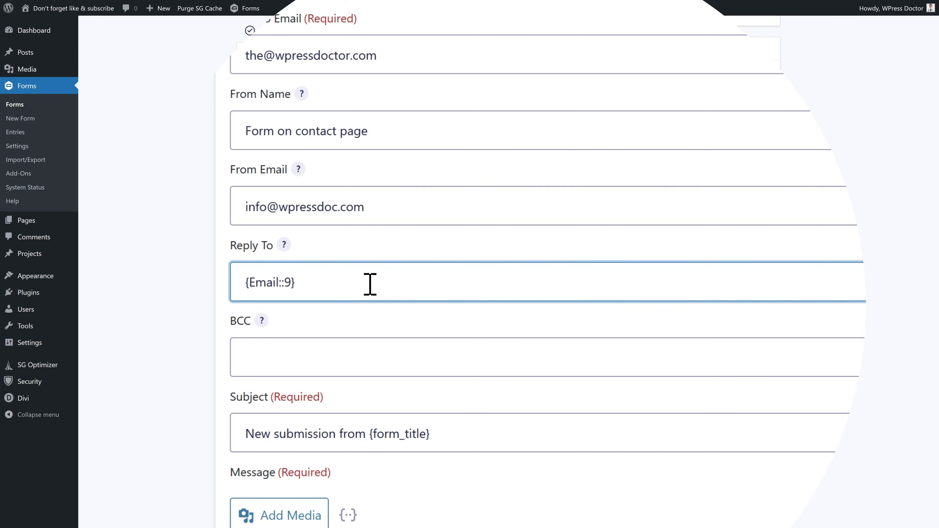
- Change the subject to 'Question from' followed by the Name (First) merge tag
{"action": "left_click", "coordinate": [258, 358]}
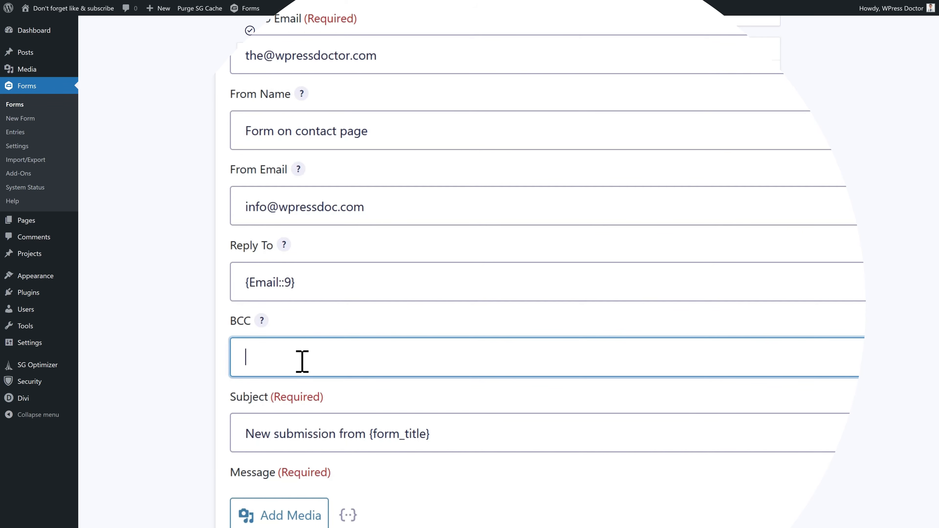
{"action": "left_click", "coordinate": [432, 48]}
{"action": "left_click", "coordinate": [372, 346]}
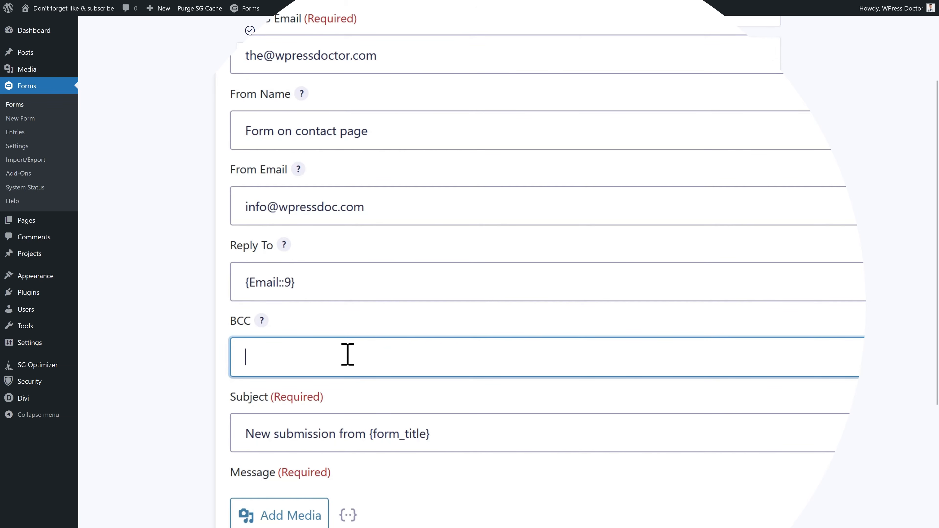
{"action": "middle_click", "coordinate": [505, 293]}
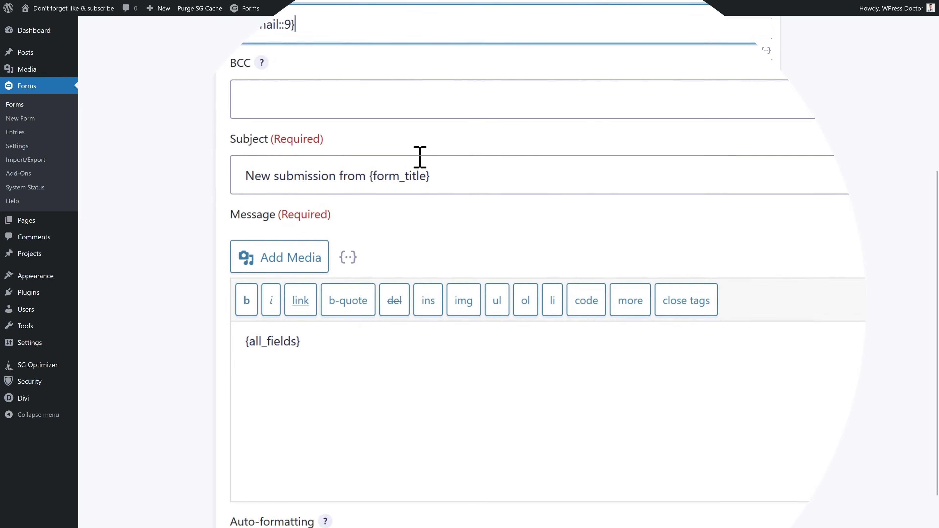
{"action": "left_click", "coordinate": [307, 70]}
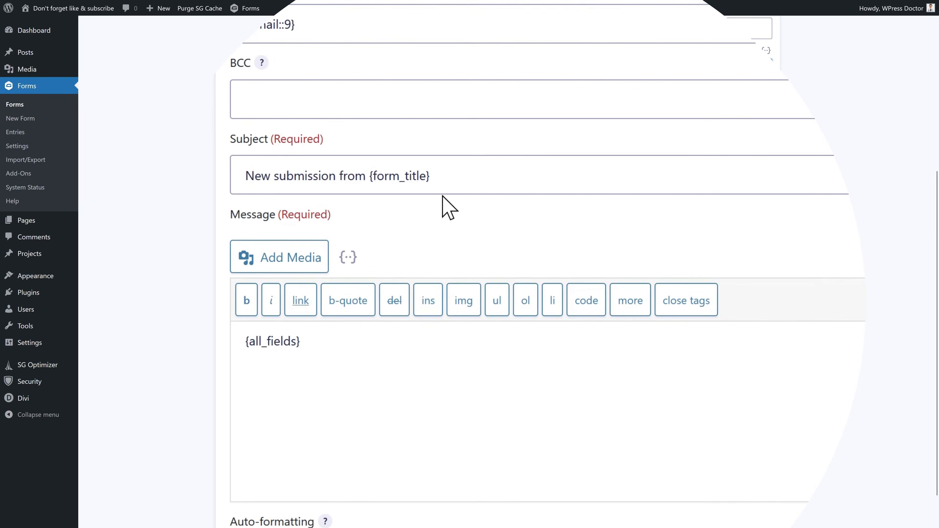
{"action": "left_click_drag", "start_coordinate": [455, 176], "coordinate": [235, 174]}
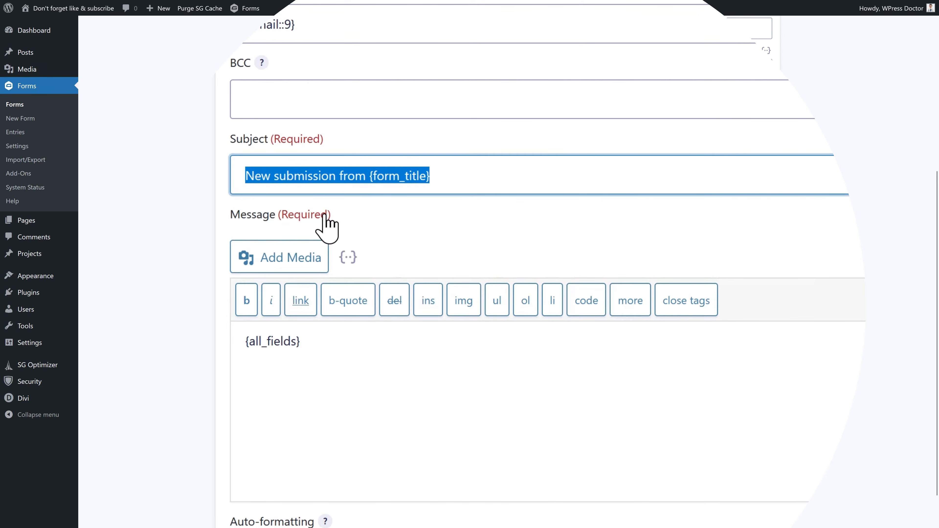
{"action": "type", "text": "Question from"}
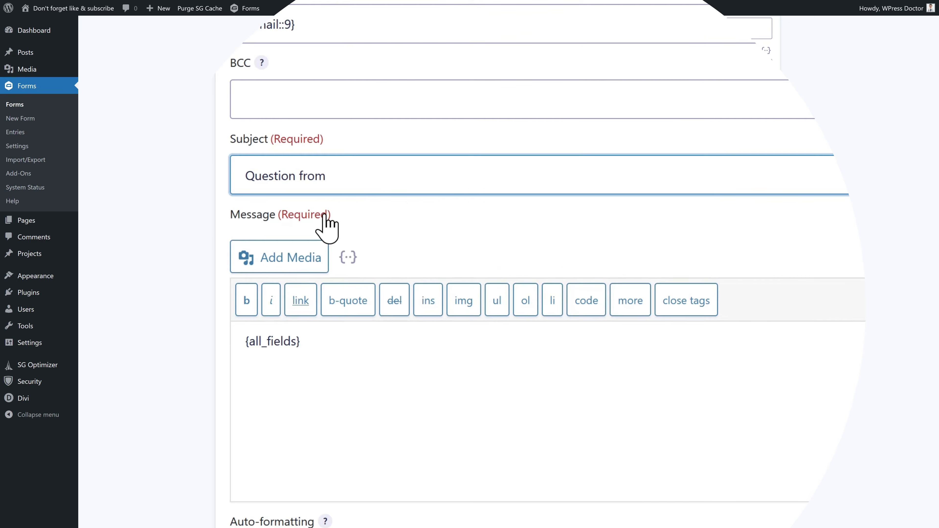
{"action": "left_click", "coordinate": [853, 139]}
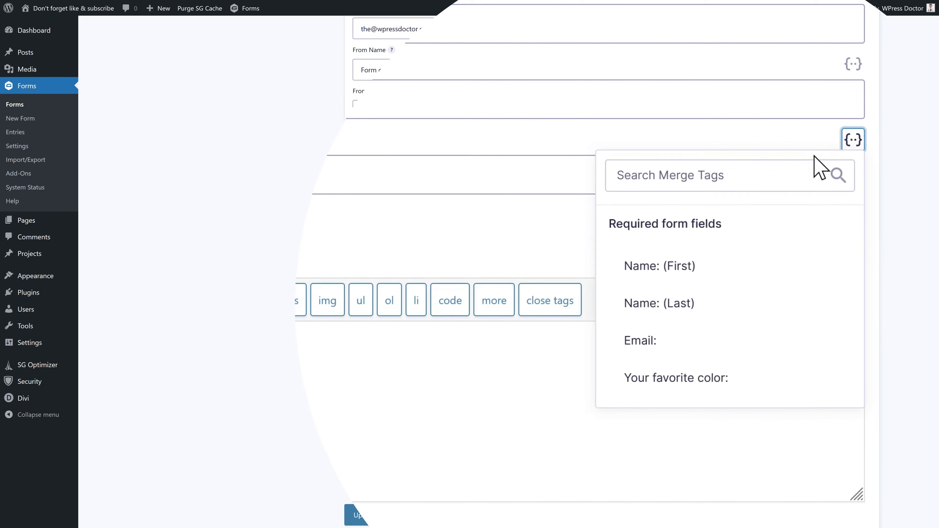
{"action": "left_click", "coordinate": [679, 274]}
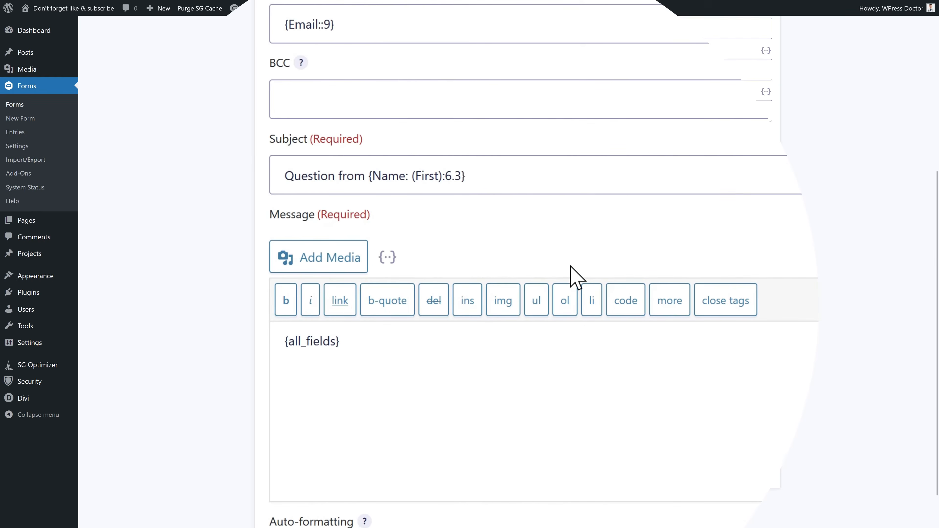
- Start a new line below {all_fields} in the message body
{"action": "left_click", "coordinate": [412, 380]}
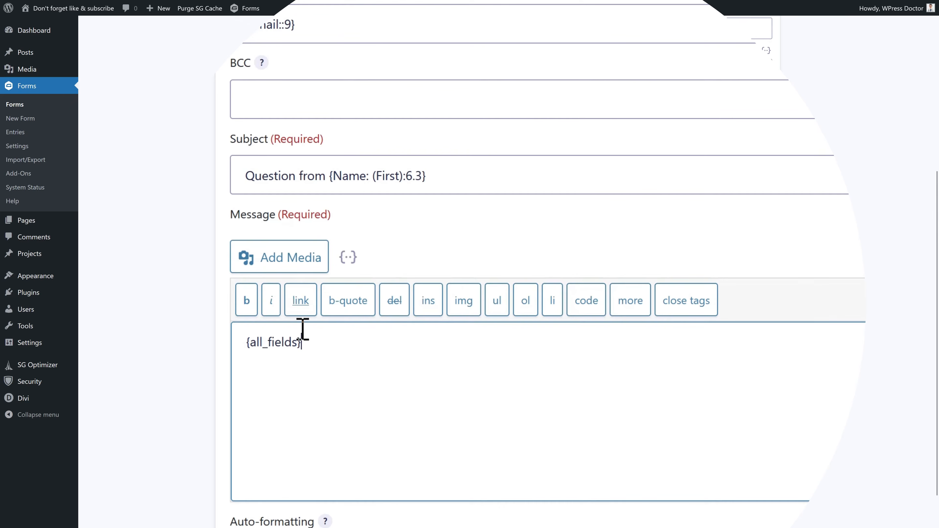
{"action": "triple_click", "coordinate": [303, 351]}
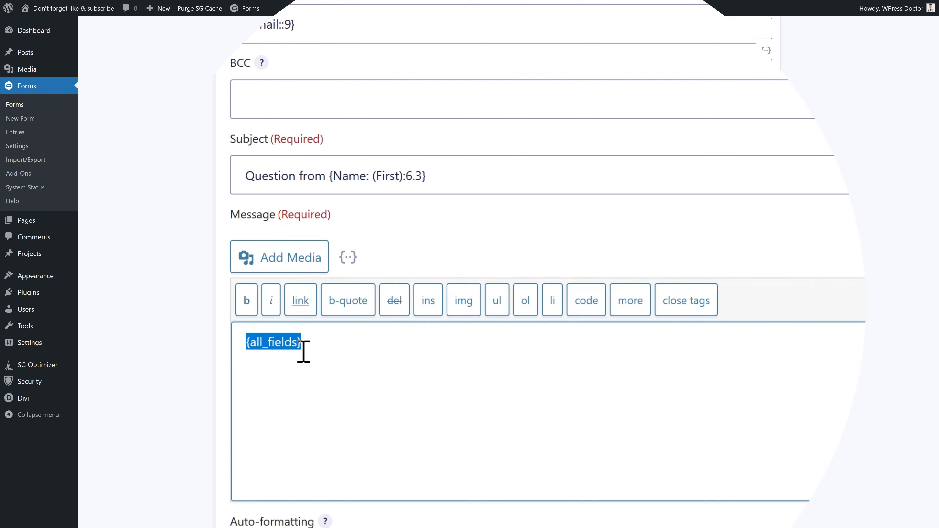
{"action": "left_click", "coordinate": [358, 351]}
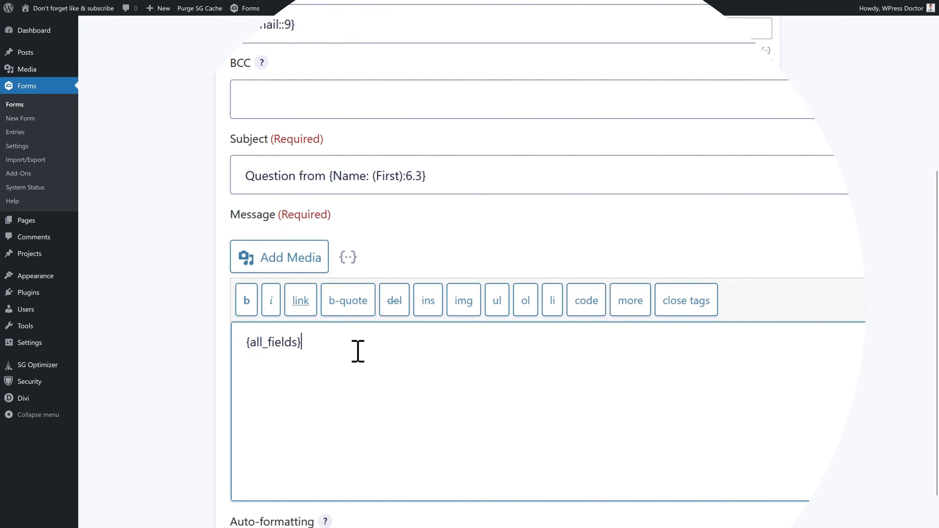
{"action": "key", "text": "Return"}
{"action": "key", "text": "Return"}
- Insert the Ipad-AIR image from the media library into the message
{"action": "left_click", "coordinate": [267, 259]}
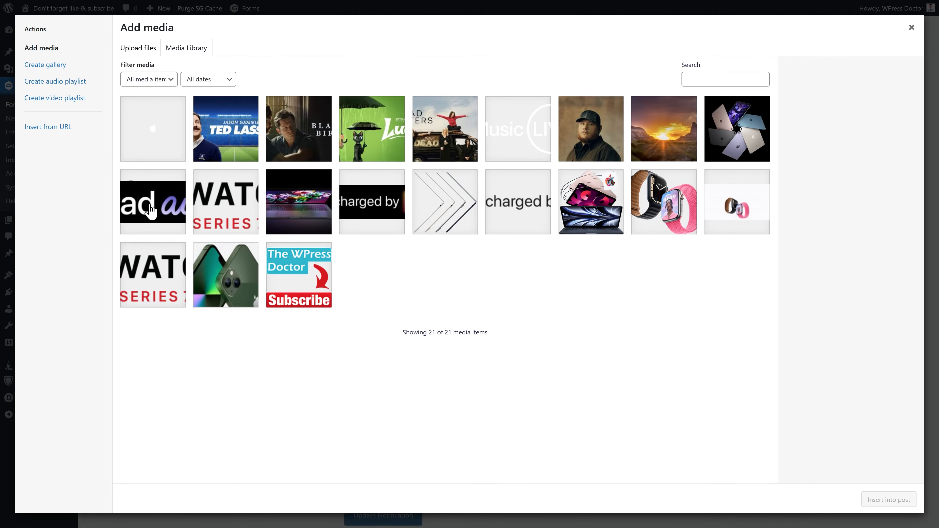
{"action": "left_click", "coordinate": [151, 230]}
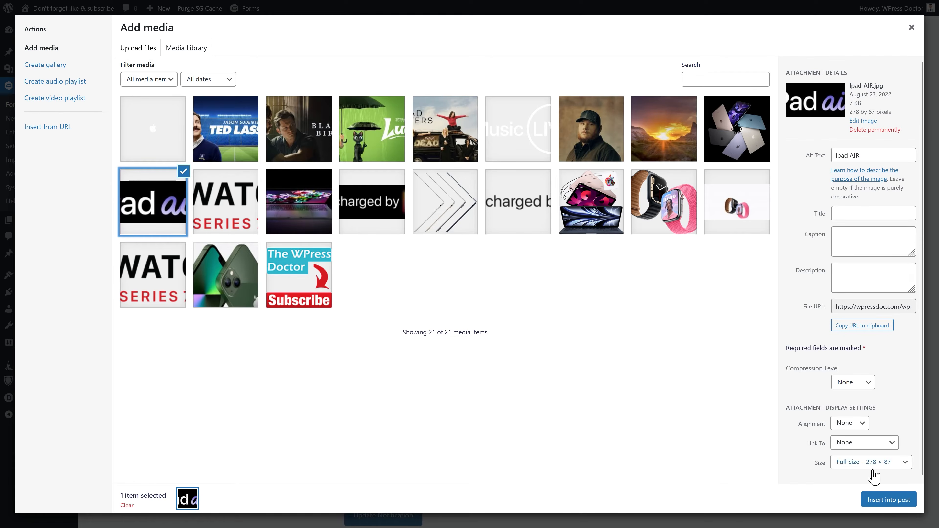
{"action": "left_click", "coordinate": [896, 500]}
{"action": "left_click_drag", "start_coordinate": [432, 304], "coordinate": [287, 307]}
{"action": "left_click", "coordinate": [396, 311]}
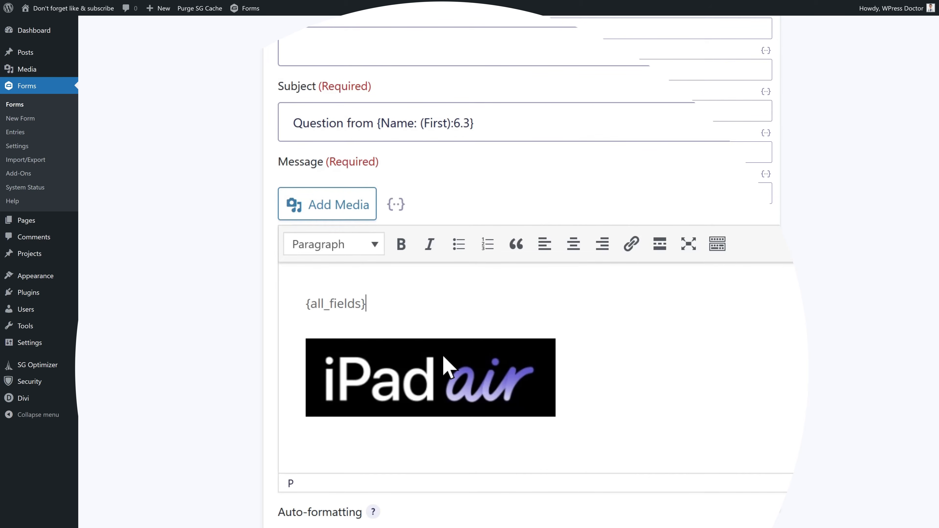
- Enable conditional logic for this notification, leaving auto-formatting on
{"action": "scroll", "coordinate": [407, 388], "scroll_direction": "down", "scroll_amount": 3}
{"action": "left_click", "coordinate": [287, 421]}
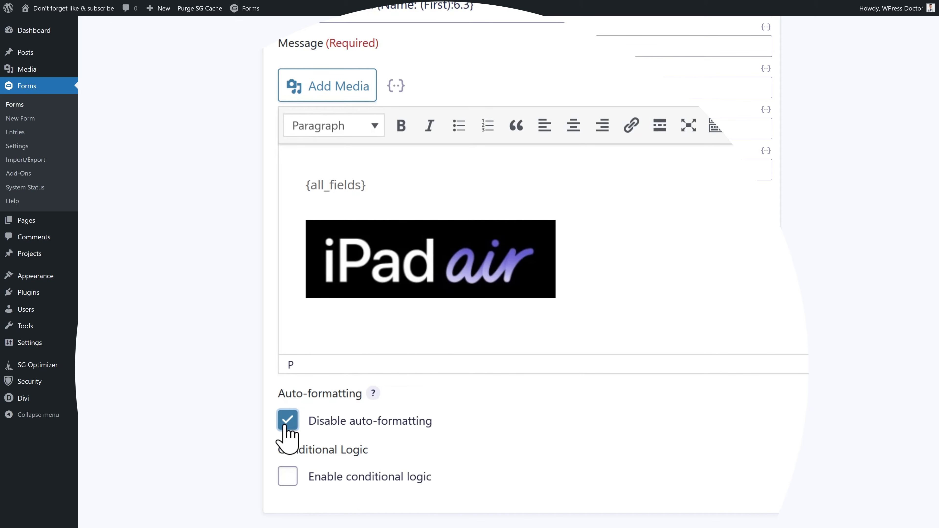
{"action": "left_click", "coordinate": [287, 422]}
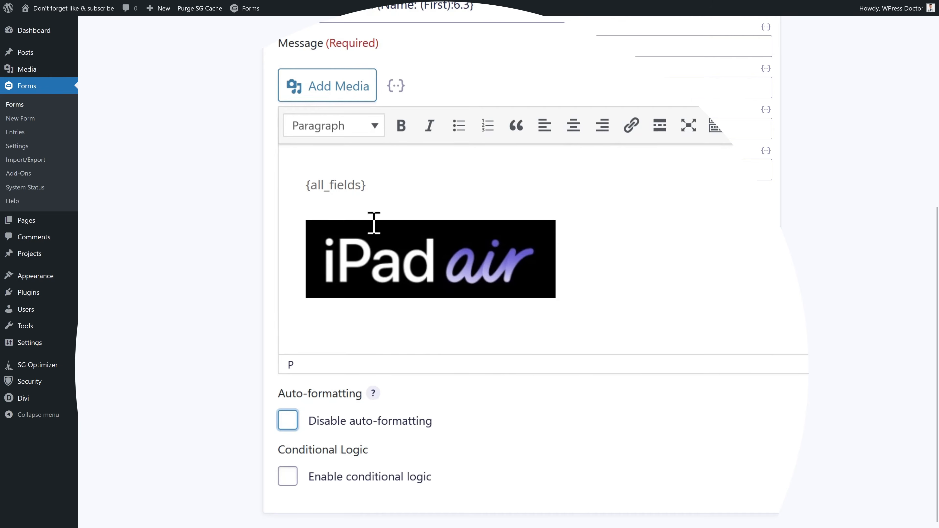
{"action": "scroll", "coordinate": [435, 465], "scroll_direction": "down", "scroll_amount": 3}
{"action": "left_click", "coordinate": [283, 391]}
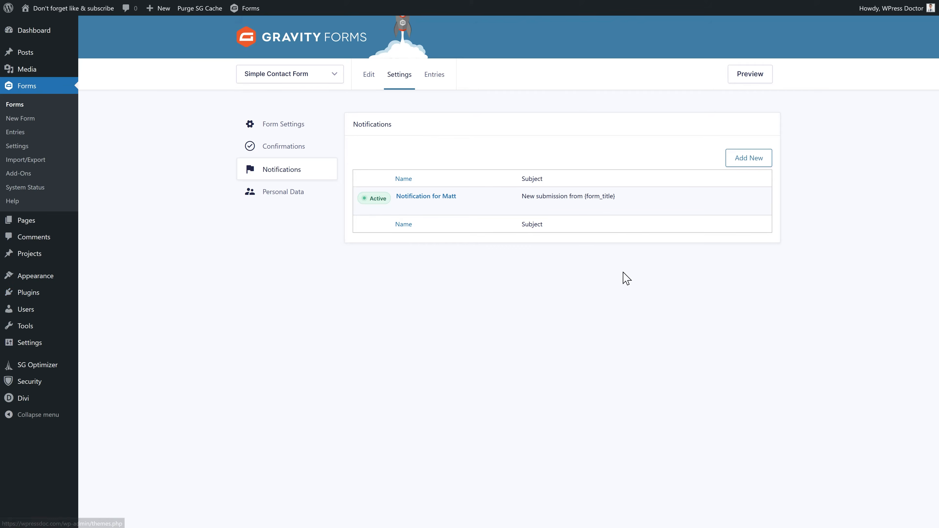
- Add a new 'For grandma' notification addressed to grandma's e-mail address
{"action": "left_click", "coordinate": [747, 163]}
{"action": "left_click", "coordinate": [514, 177]}
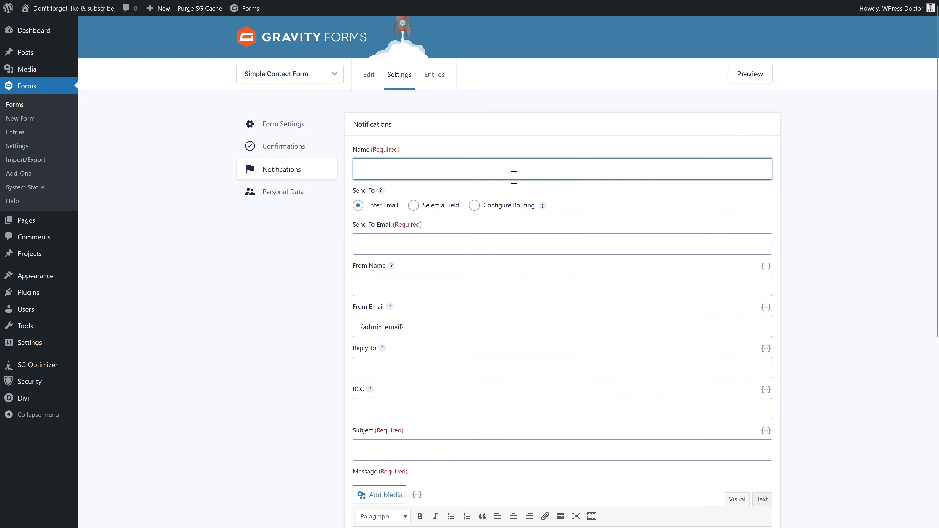
{"action": "type", "text": "For grandma"}
{"action": "left_click", "coordinate": [563, 237]}
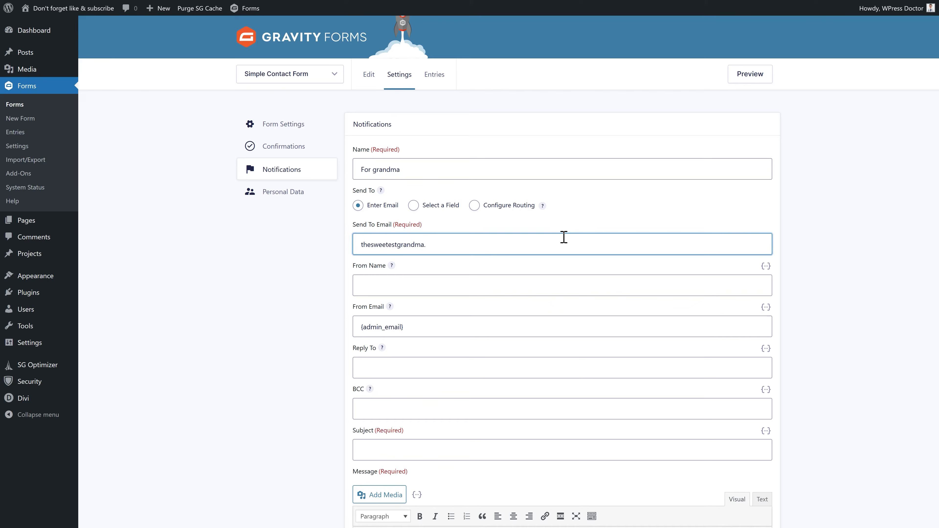
{"action": "key", "text": "Tab"}
{"action": "left_click", "coordinate": [494, 283]}
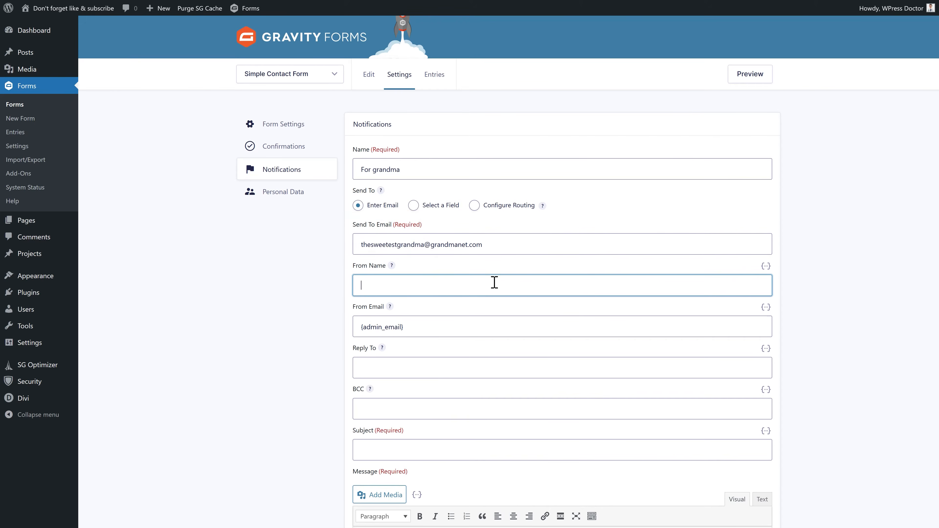
{"action": "key", "text": "Tab"}
{"action": "key", "text": "Tab"}
{"action": "left_click", "coordinate": [385, 452]}
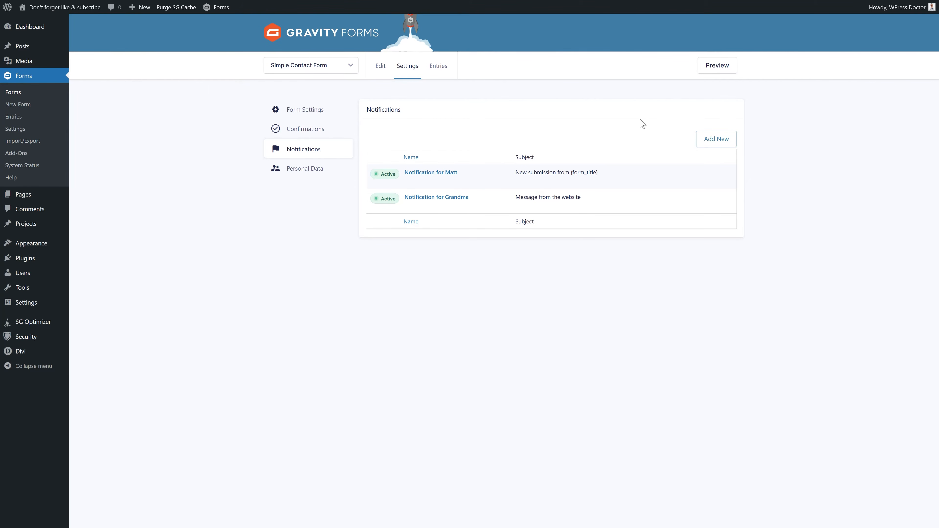
- Create a 'For visitor' notification sent to the form's Email field
{"action": "left_click", "coordinate": [716, 142]}
{"action": "left_click", "coordinate": [504, 142]}
{"action": "type", "text": "For vist"}
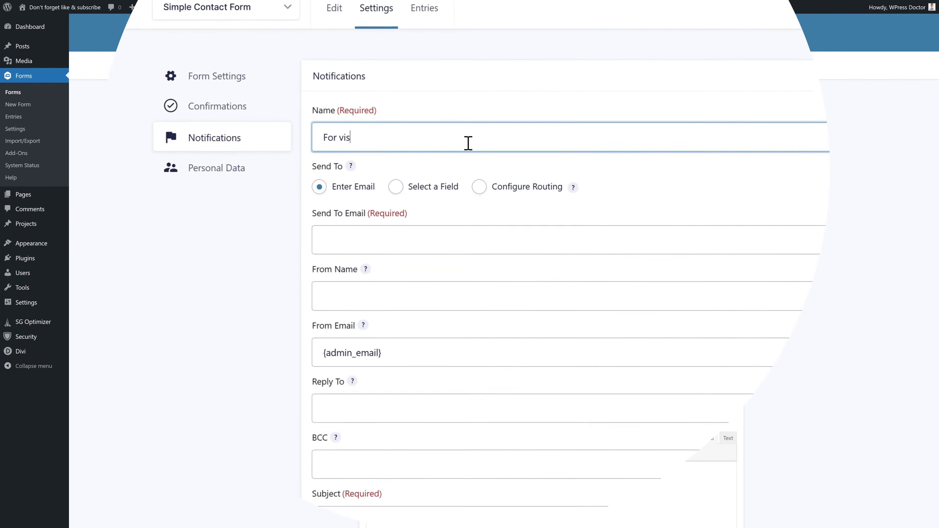
{"action": "key", "text": "BackSpace"}
{"action": "type", "text": "itor"}
{"action": "left_click", "coordinate": [420, 250]}
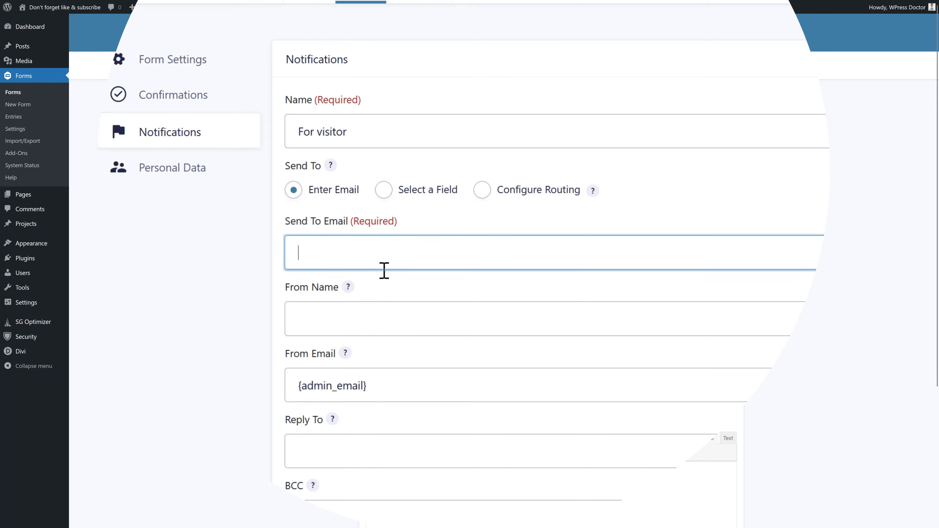
{"action": "left_click", "coordinate": [382, 195]}
{"action": "left_click", "coordinate": [803, 259]}
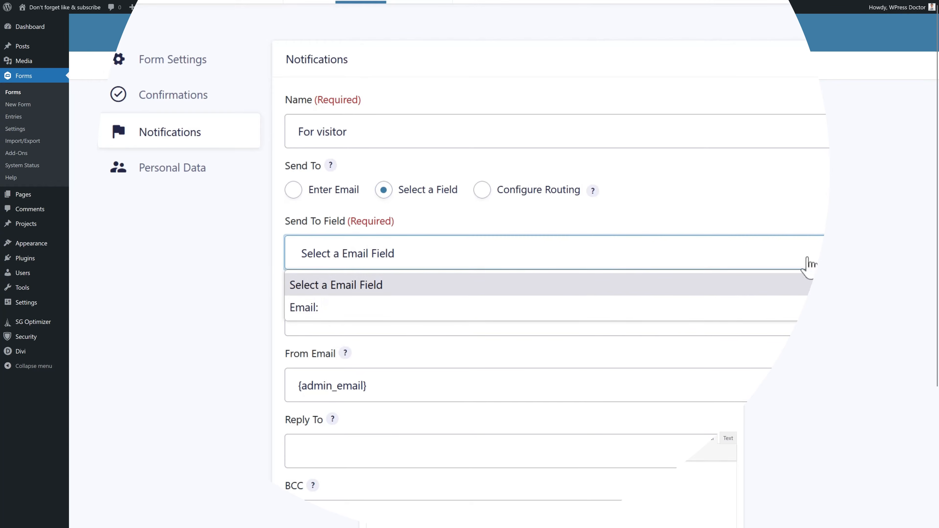
{"action": "left_click", "coordinate": [313, 308]}
- Set From Name 'WPress Doctor', the WPress Doctor sender address, and subject 'Thank you for contacting us!'
{"action": "left_click", "coordinate": [369, 311]}
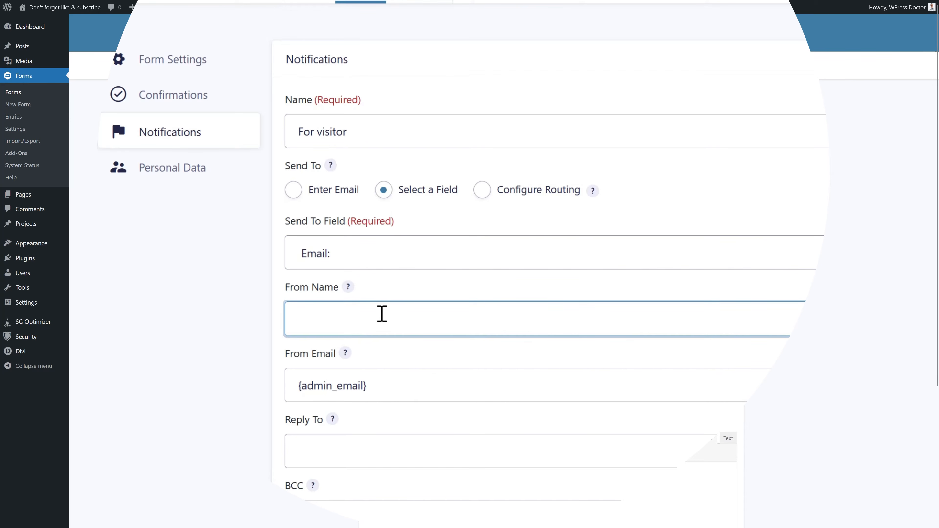
{"action": "type", "text": "WPress Doctor"}
{"action": "left_click_drag", "start_coordinate": [381, 387], "coordinate": [300, 384]}
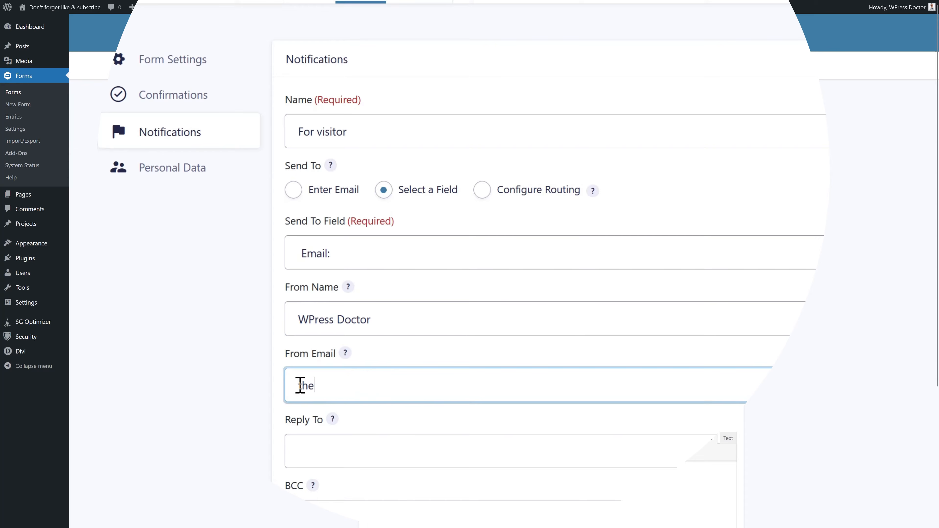
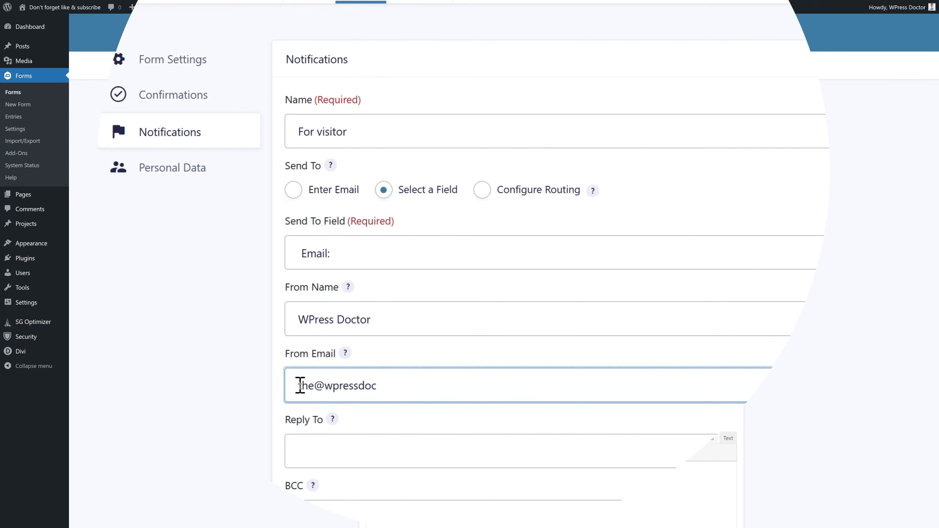
{"action": "left_click", "coordinate": [441, 349]}
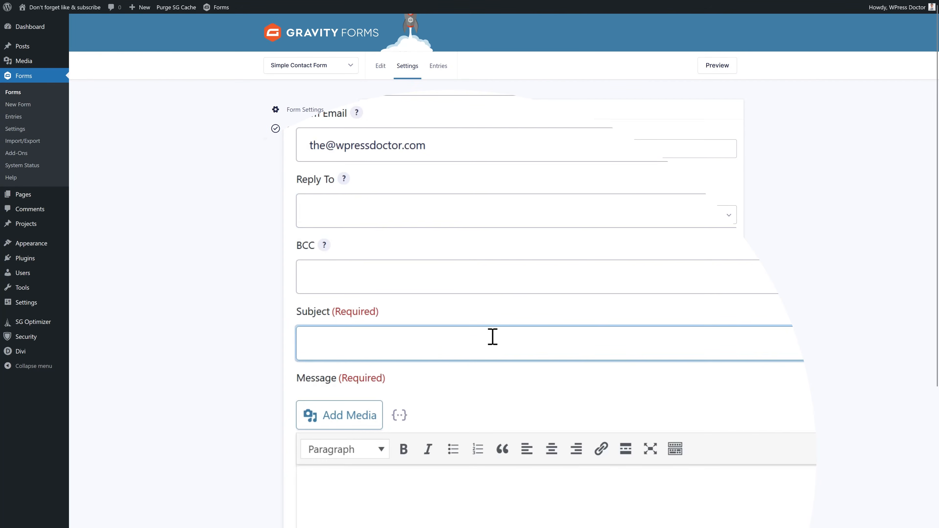
{"action": "type", "text": "Thank you for contacting us!"}
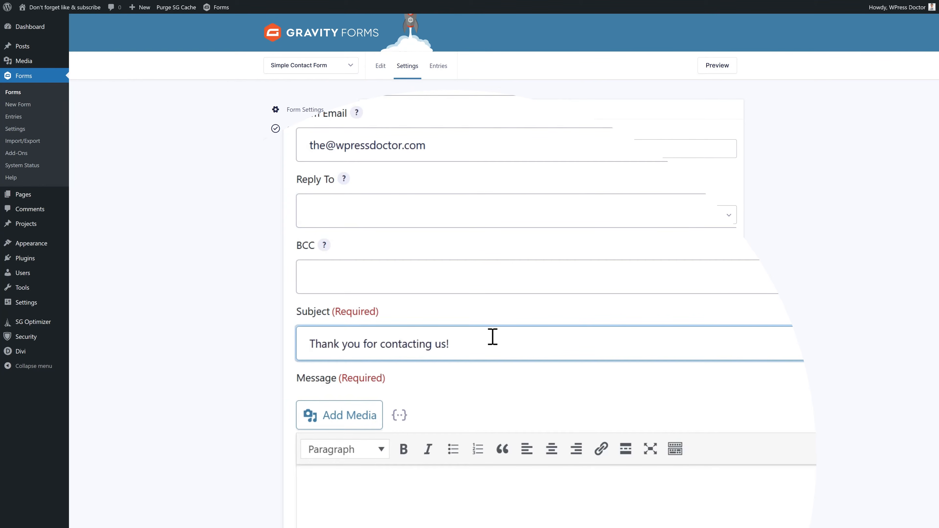
{"action": "middle_click", "coordinate": [497, 339]}
{"action": "scroll", "coordinate": [496, 339], "scroll_direction": "down", "scroll_amount": 5}
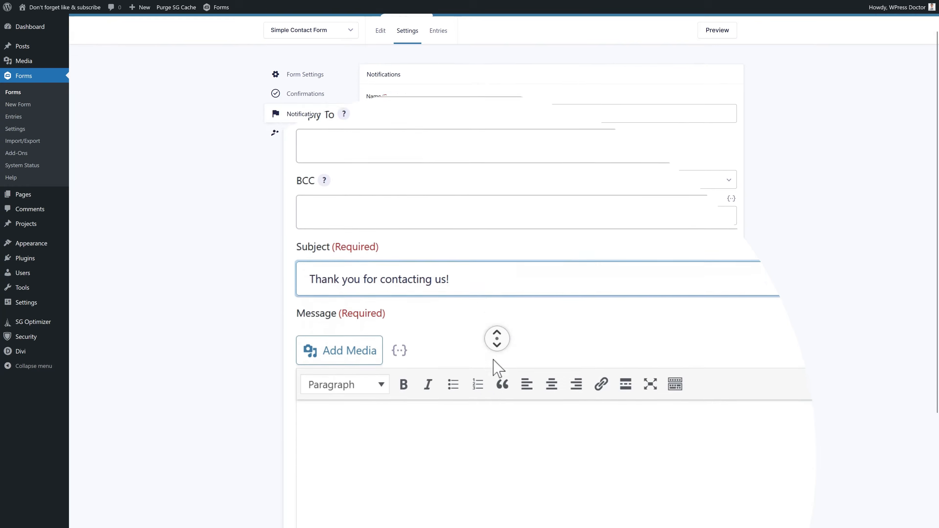
- Write 'Hi' with the visitor's first and last name tags, then paste the thank-you text
{"action": "left_click", "coordinate": [450, 346]}
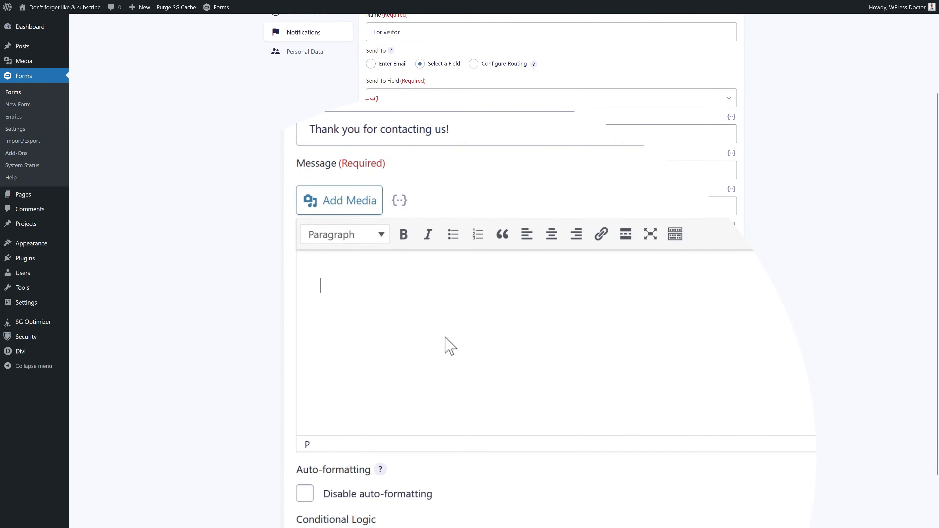
{"action": "type", "text": "Hi"}
{"action": "left_click", "coordinate": [400, 201]}
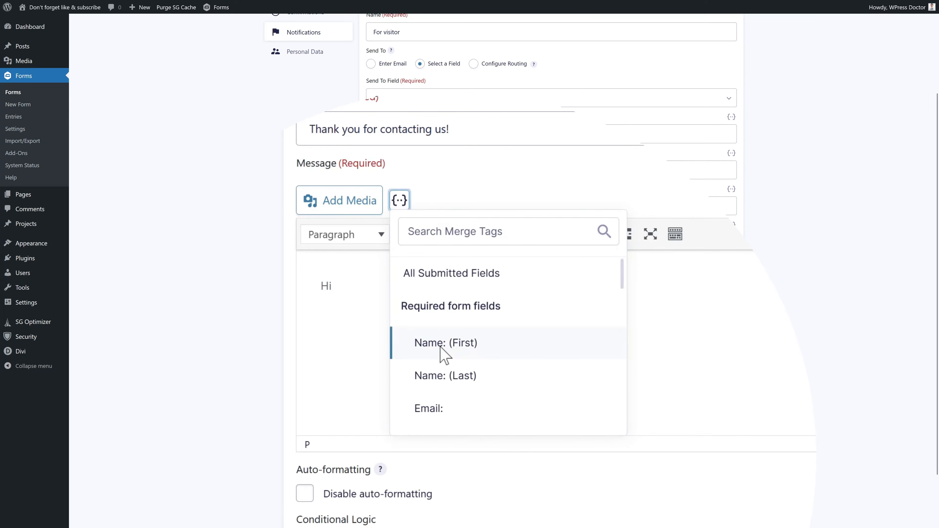
{"action": "left_click", "coordinate": [445, 355]}
{"action": "left_click", "coordinate": [400, 200]}
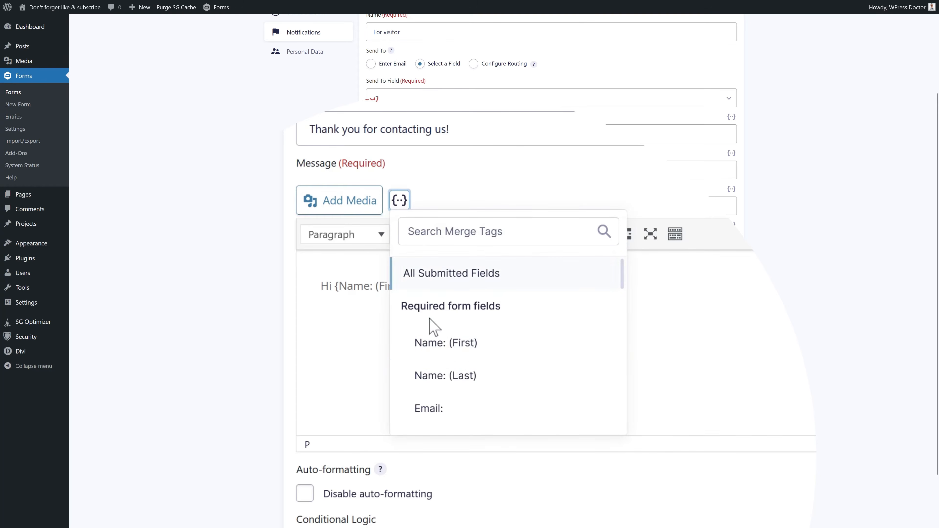
{"action": "left_click", "coordinate": [442, 378]}
{"action": "left_click", "coordinate": [429, 286]}
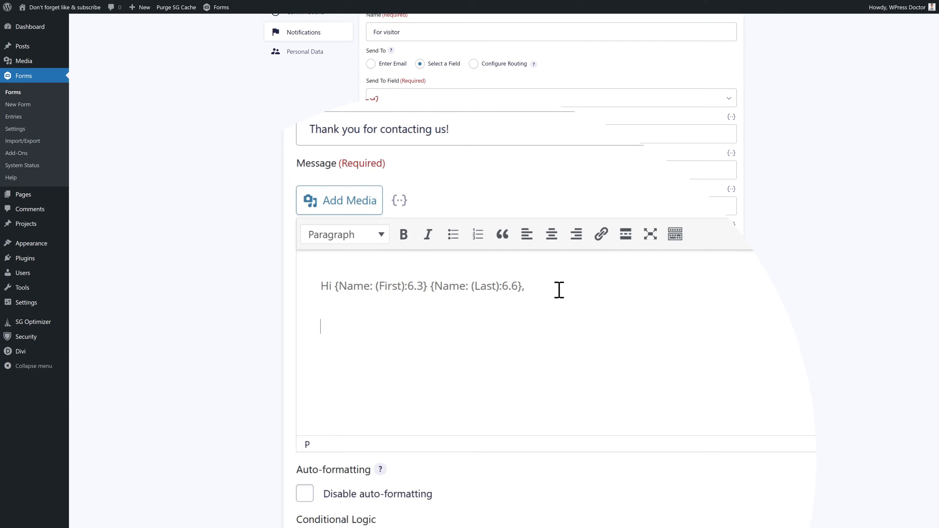
{"action": "key", "text": "ctrl+v"}
- Add the WPress Doctor Subscribe image below the signature and update the notification
{"action": "left_click", "coordinate": [551, 327]}
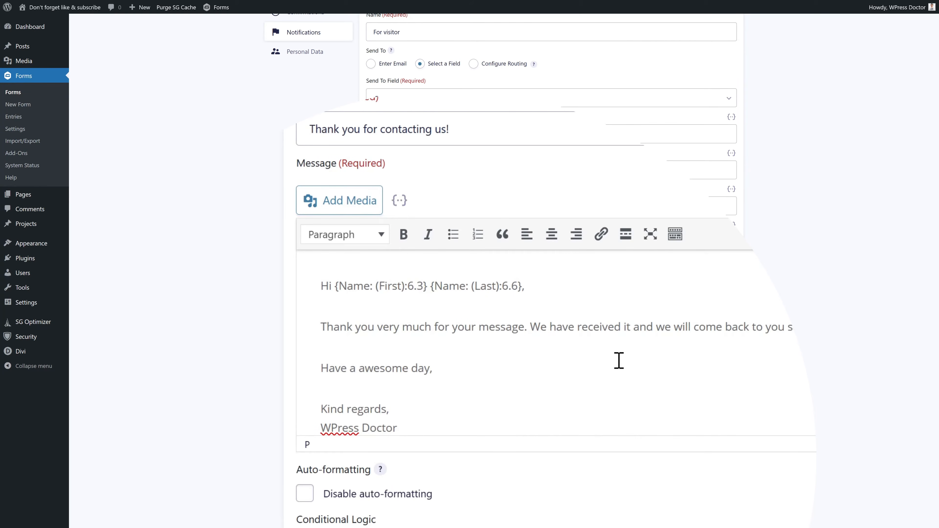
{"action": "left_click", "coordinate": [511, 396]}
{"action": "left_click", "coordinate": [497, 402]}
{"action": "scroll", "coordinate": [497, 402], "scroll_direction": "down", "scroll_amount": 1}
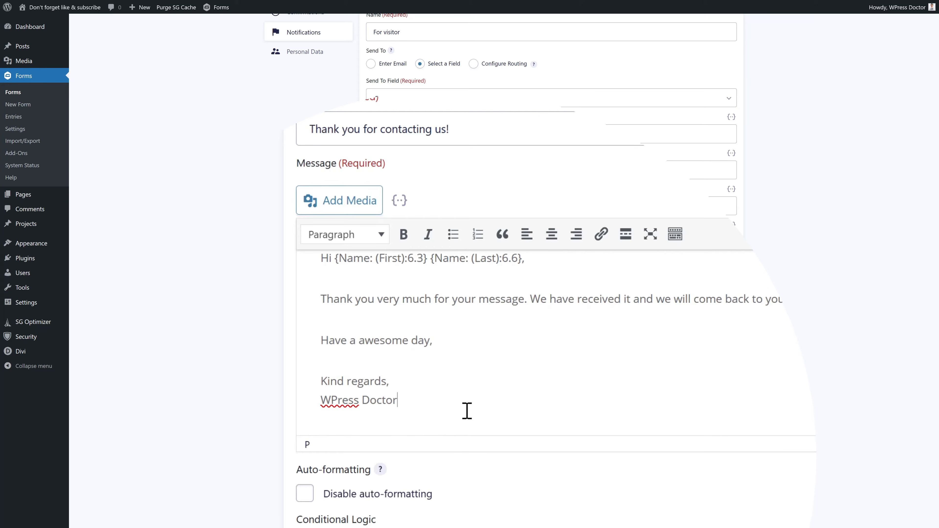
{"action": "key", "text": "Return"}
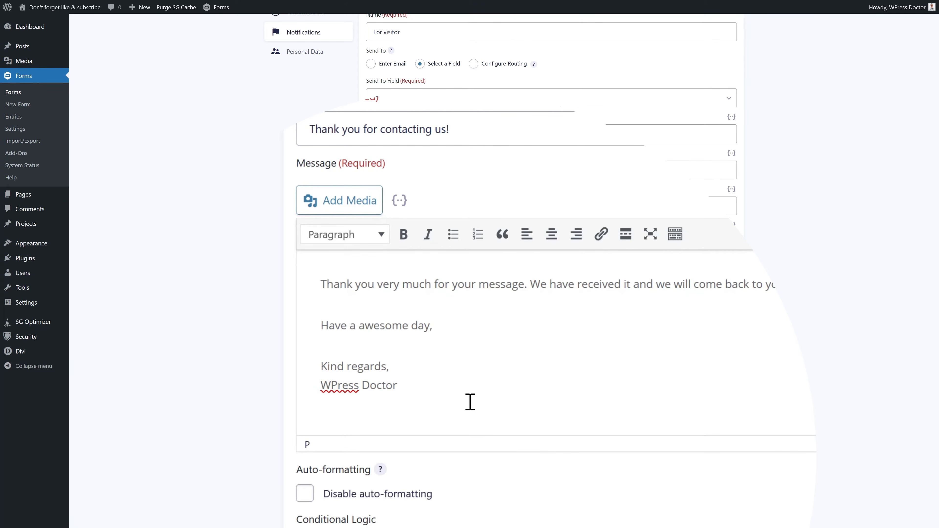
{"action": "left_click", "coordinate": [356, 212]}
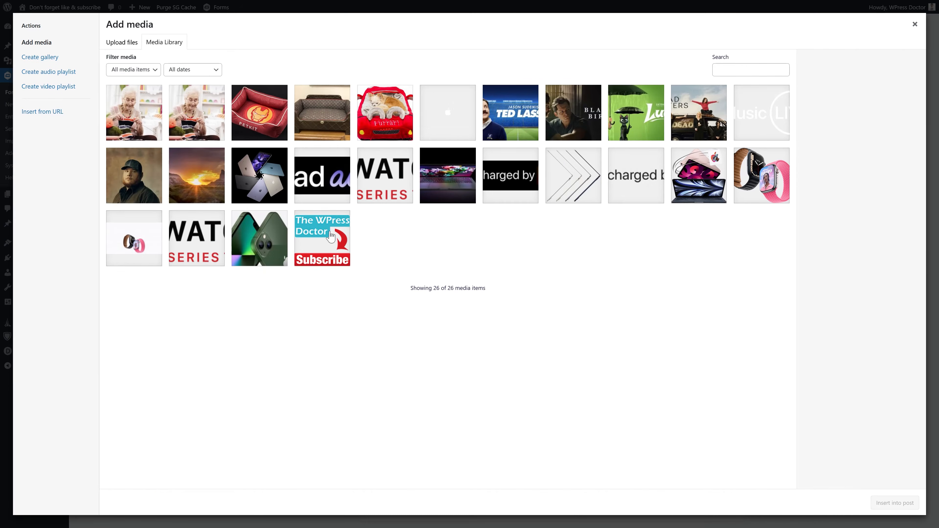
{"action": "left_click", "coordinate": [328, 239]}
{"action": "left_click", "coordinate": [895, 503]}
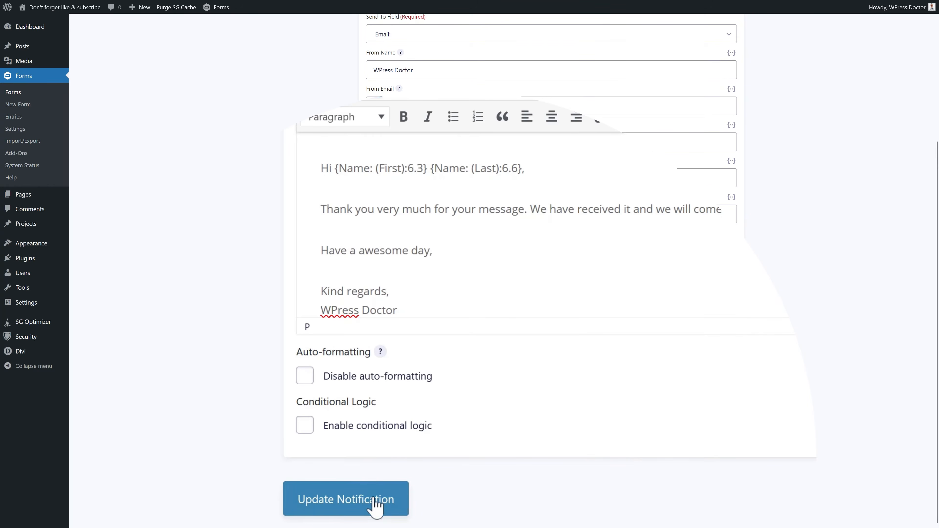
{"action": "left_click", "coordinate": [375, 506]}
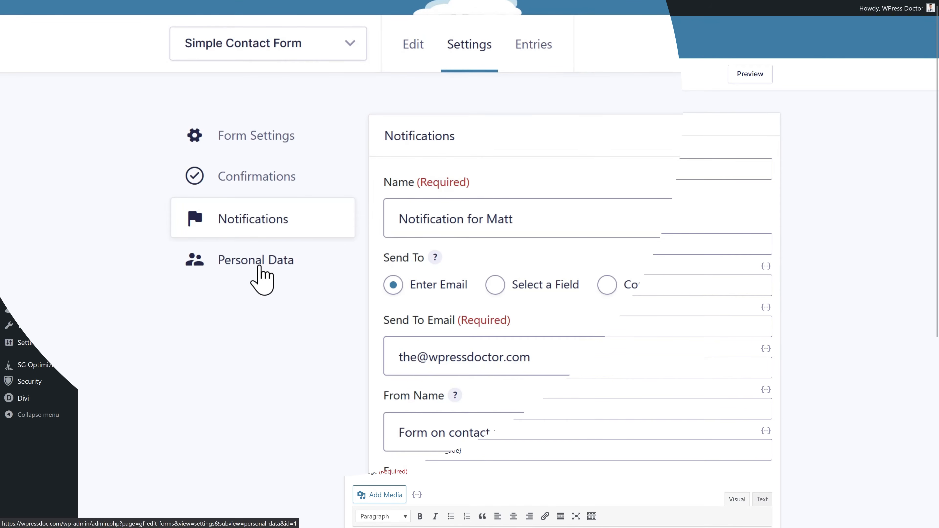
- Open the Personal Data tab in the Simple Contact Form's settings
{"action": "left_click", "coordinate": [263, 280]}
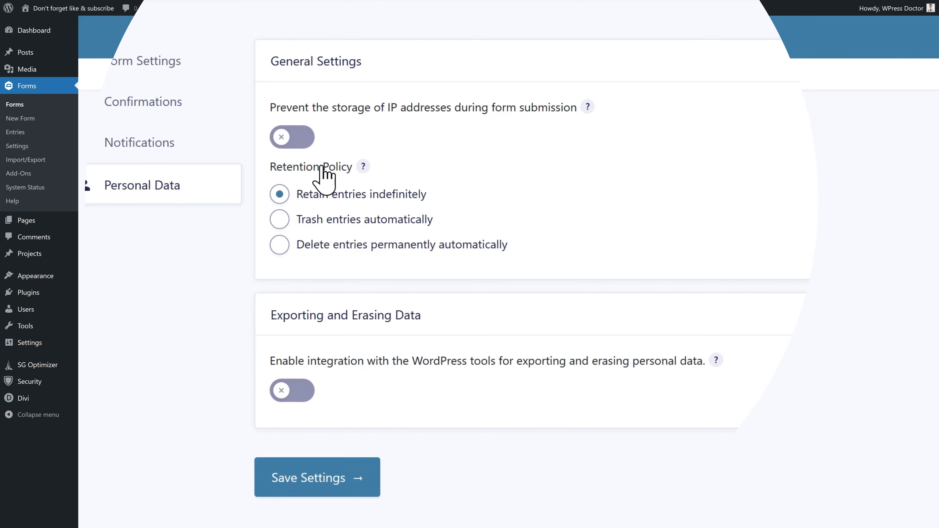
- Set entries to be trashed automatically after 365 days
{"action": "left_click", "coordinate": [279, 219]}
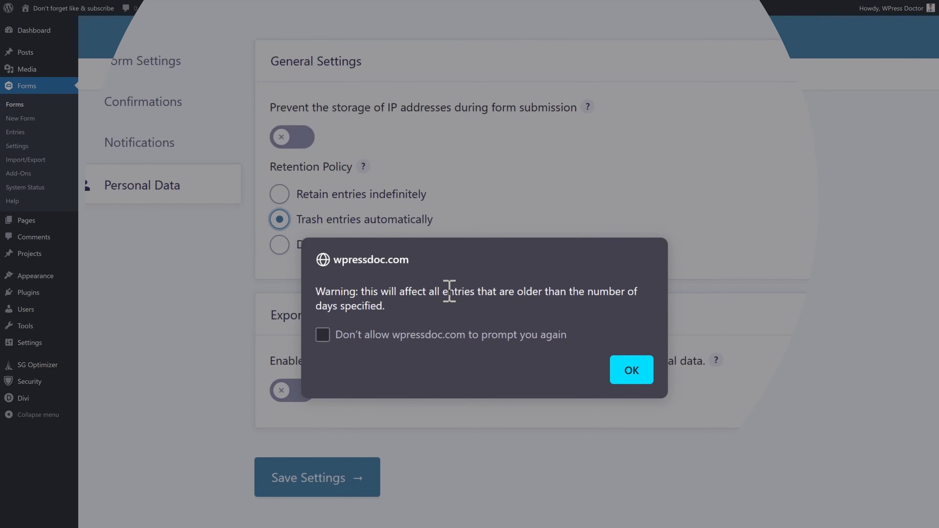
{"action": "left_click", "coordinate": [635, 368]}
{"action": "double_click", "coordinate": [344, 308]}
{"action": "type", "text": "365"}
{"action": "left_click", "coordinate": [510, 313]}
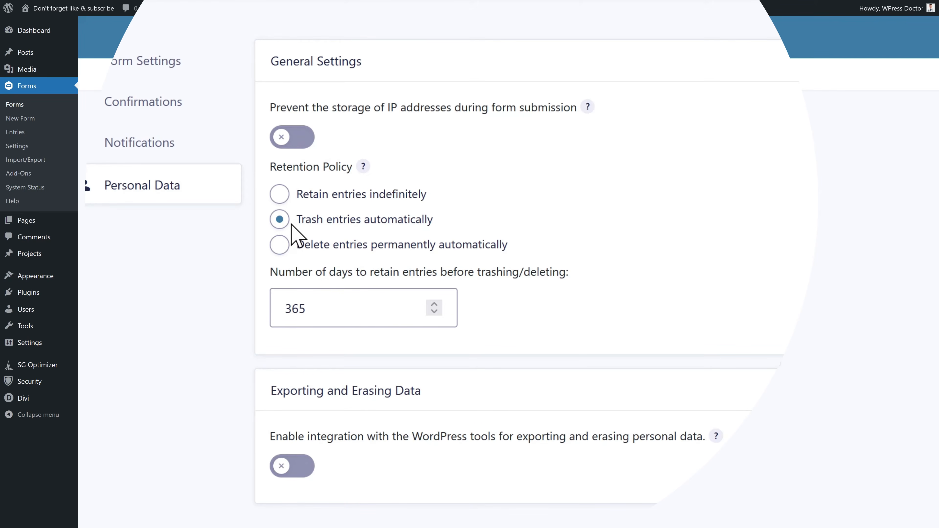
- Switch the retention policy to delete entries permanently, keeping the 365-day period
{"action": "left_click", "coordinate": [282, 249]}
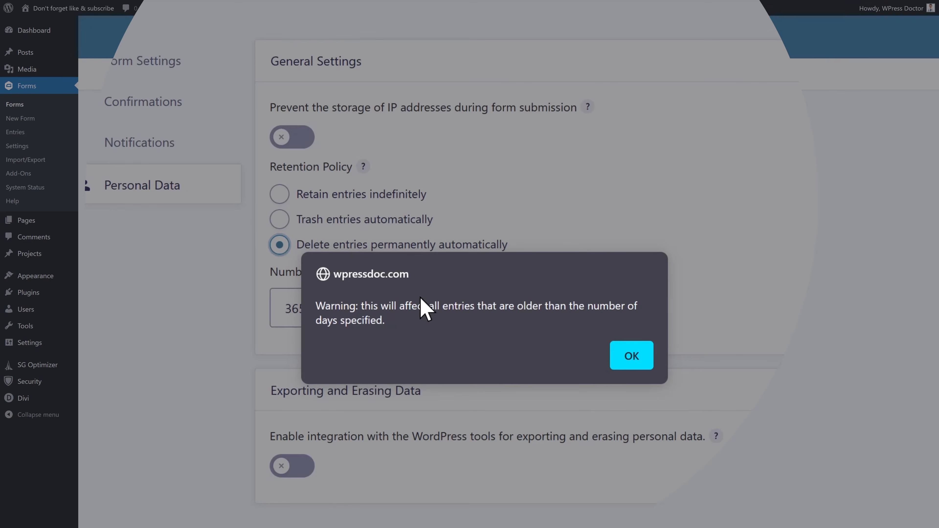
{"action": "left_click", "coordinate": [629, 353]}
{"action": "left_click", "coordinate": [355, 305]}
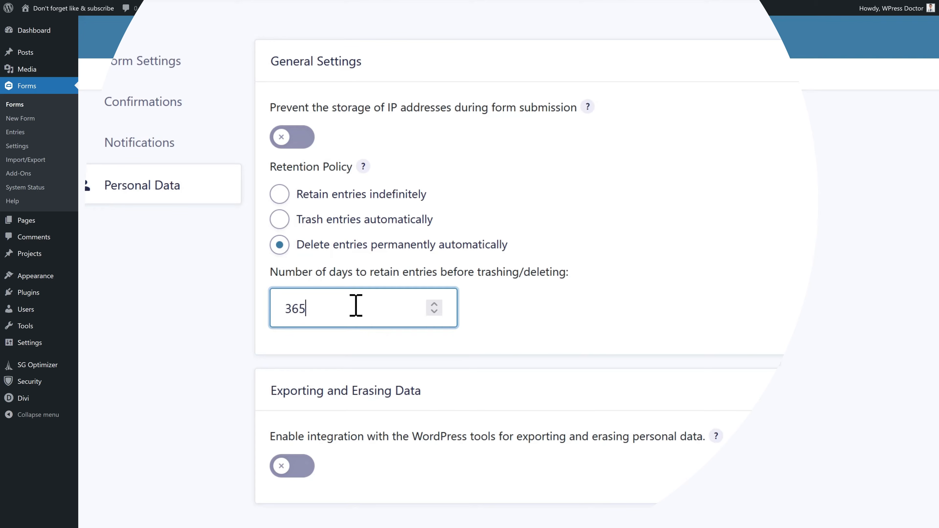
{"action": "double_click", "coordinate": [344, 309]}
{"action": "left_click", "coordinate": [347, 314]}
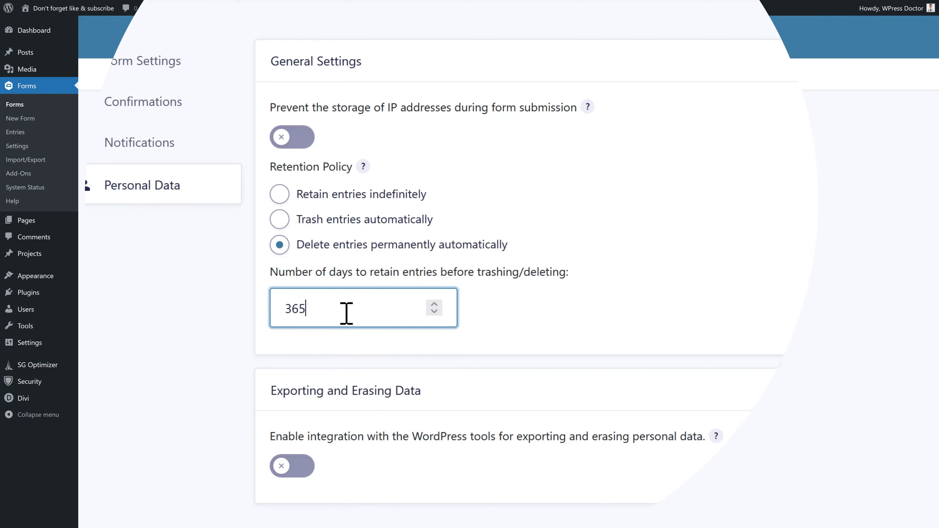
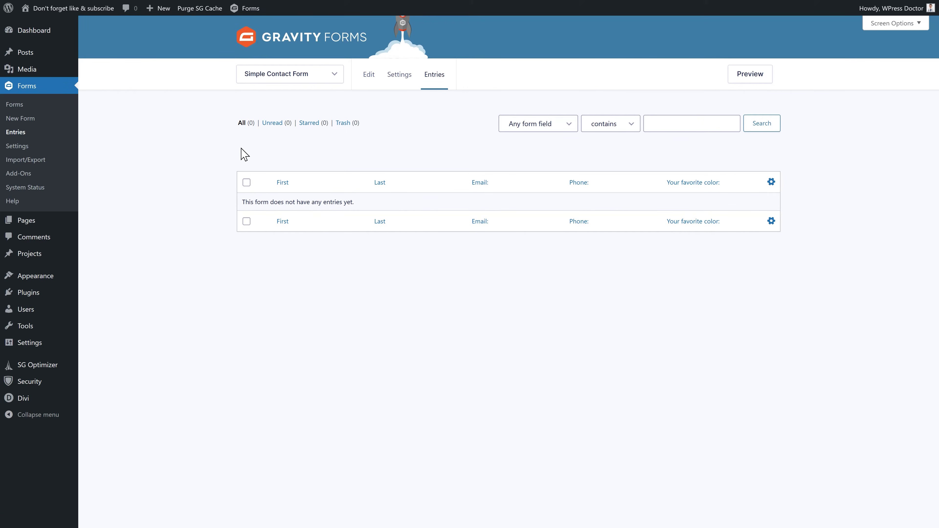
- Show the Simple Contact Form entries and try the unread, starred, trash and all filters
{"action": "left_click", "coordinate": [334, 76]}
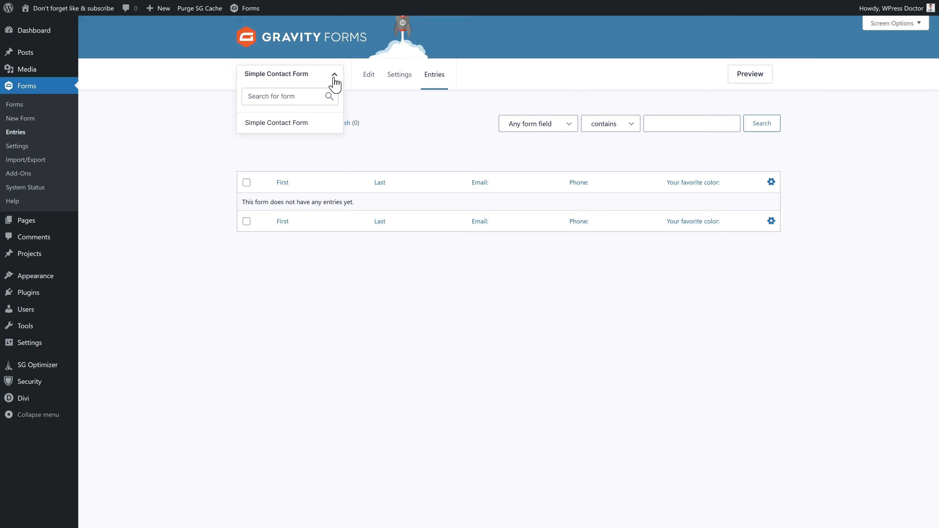
{"action": "left_click", "coordinate": [297, 125]}
{"action": "left_click", "coordinate": [677, 129]}
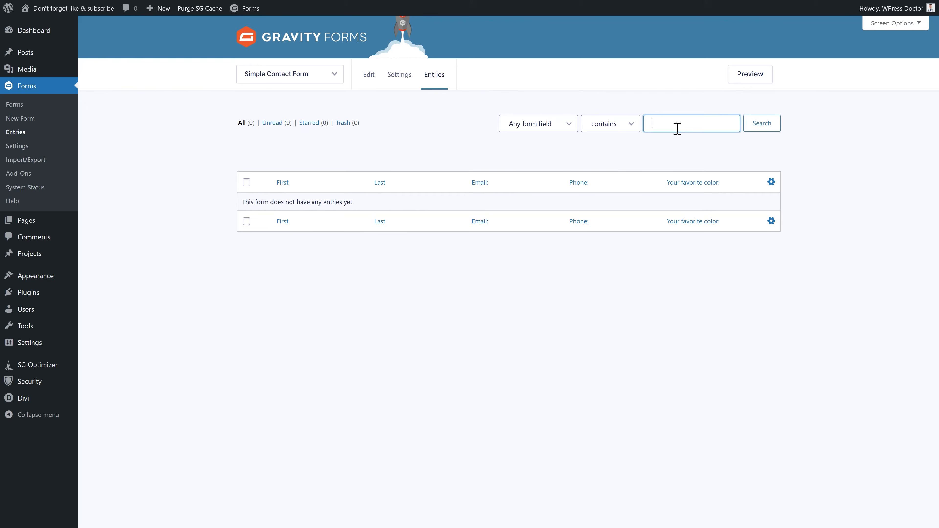
{"action": "left_click", "coordinate": [653, 148]}
{"action": "left_click", "coordinate": [272, 124]}
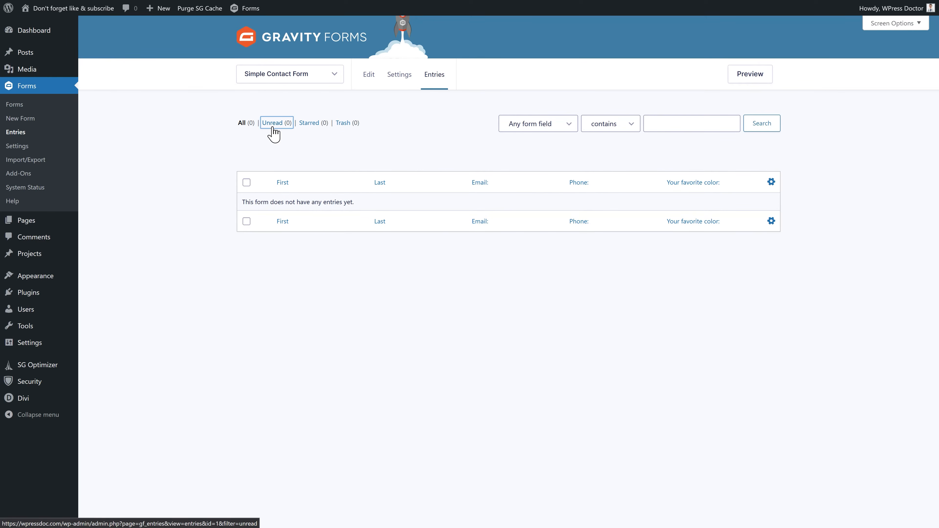
{"action": "left_click", "coordinate": [311, 125]}
{"action": "left_click", "coordinate": [341, 124]}
{"action": "left_click", "coordinate": [241, 122]}
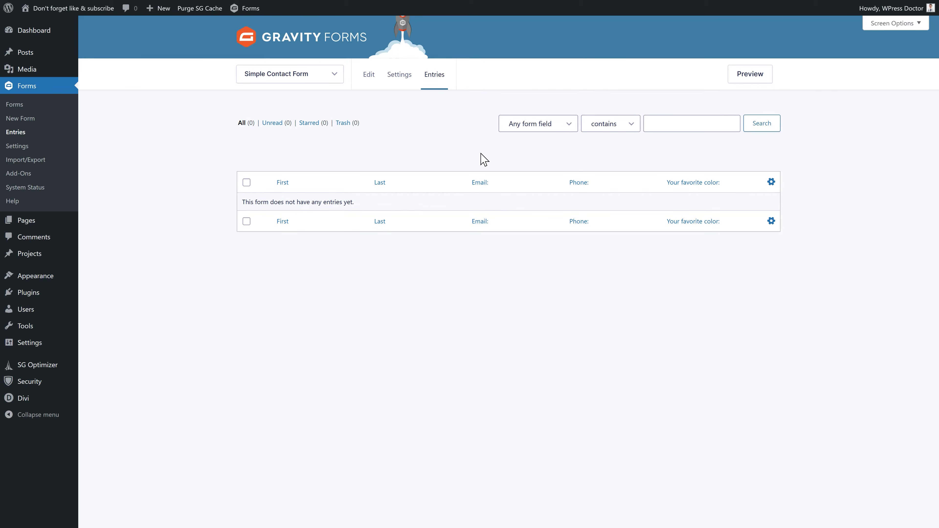
- Put Entry Date first among the active columns, save, and sort by Entry Date and Last
{"action": "left_click", "coordinate": [772, 183]}
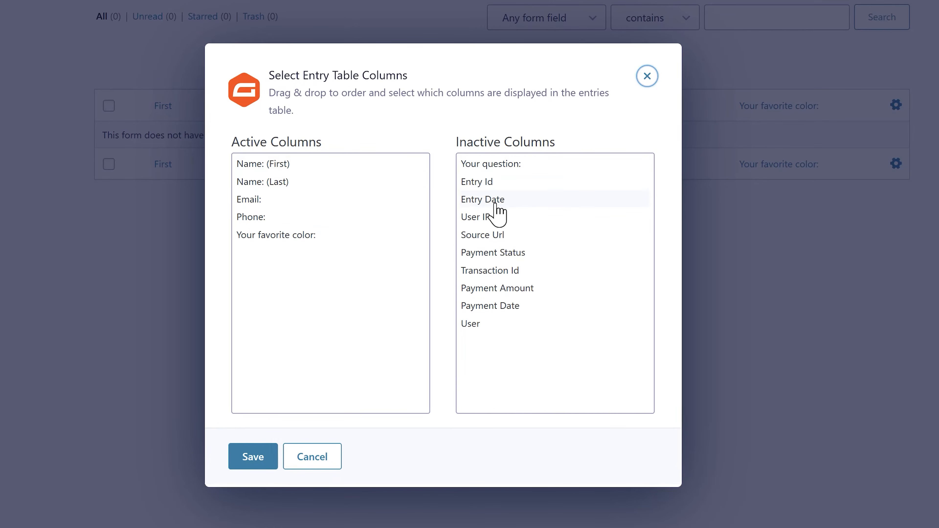
{"action": "left_click_drag", "start_coordinate": [505, 200], "coordinate": [282, 168]}
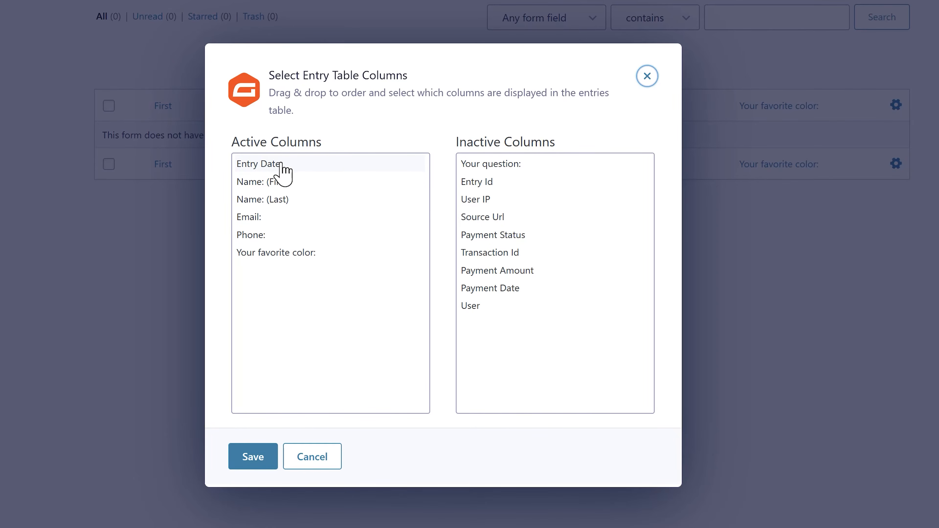
{"action": "left_click", "coordinate": [256, 458]}
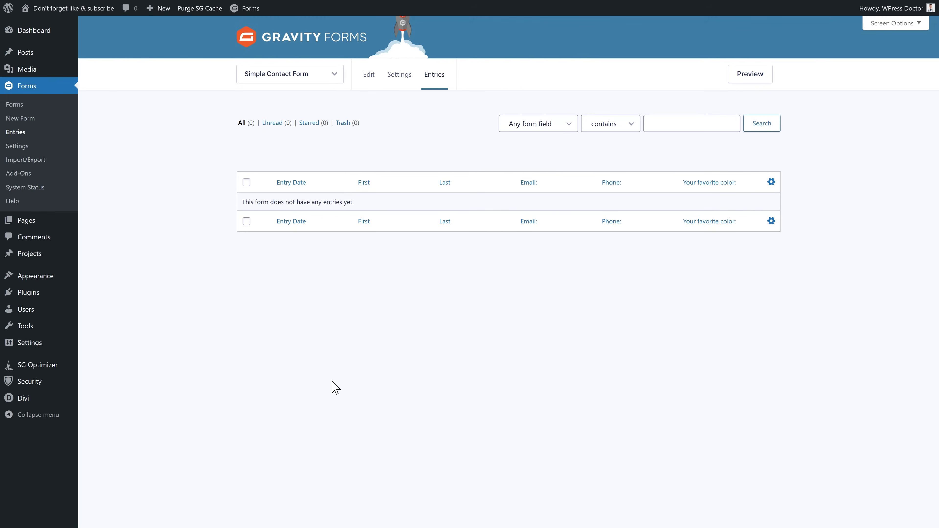
{"action": "left_click_drag", "start_coordinate": [317, 187], "coordinate": [284, 184]}
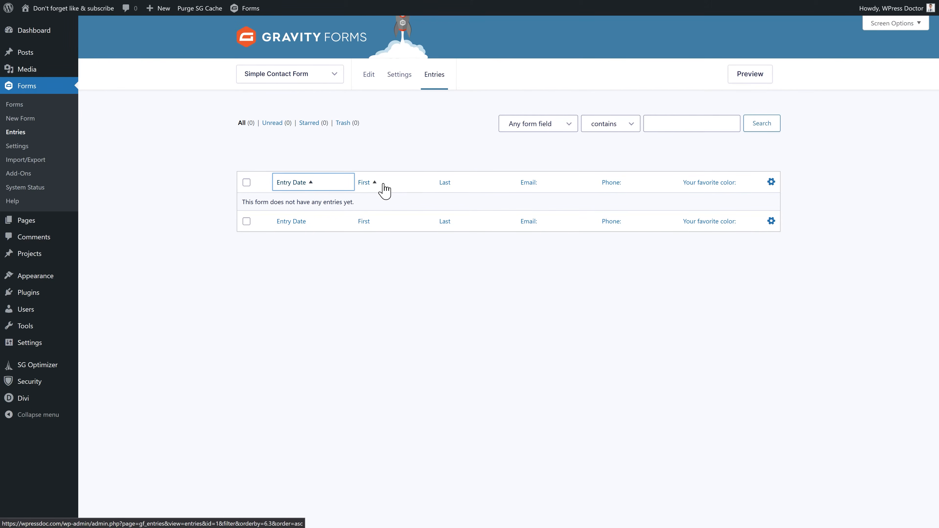
{"action": "left_click", "coordinate": [452, 189]}
{"action": "left_click", "coordinate": [311, 187]}
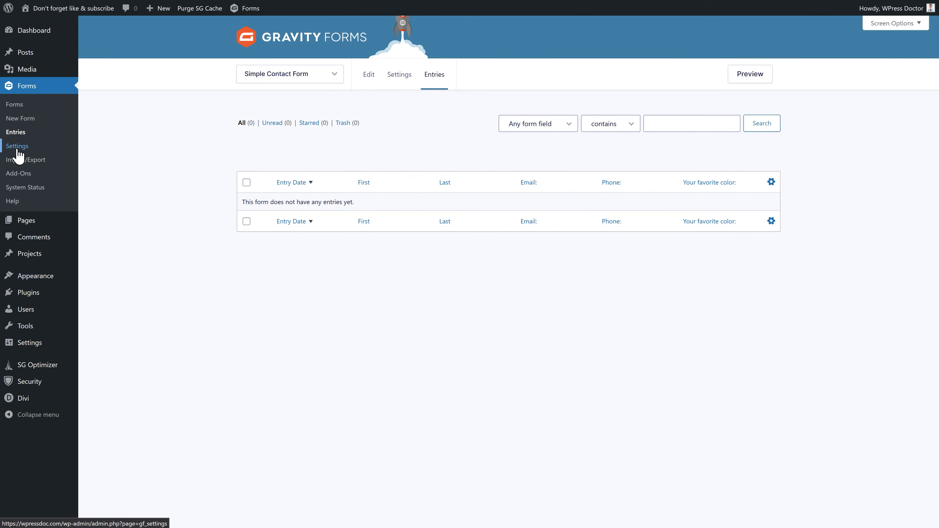
- Open Gravity Forms settings, inspect the license key, and toggle Output Default CSS off and on
{"action": "left_click", "coordinate": [17, 147]}
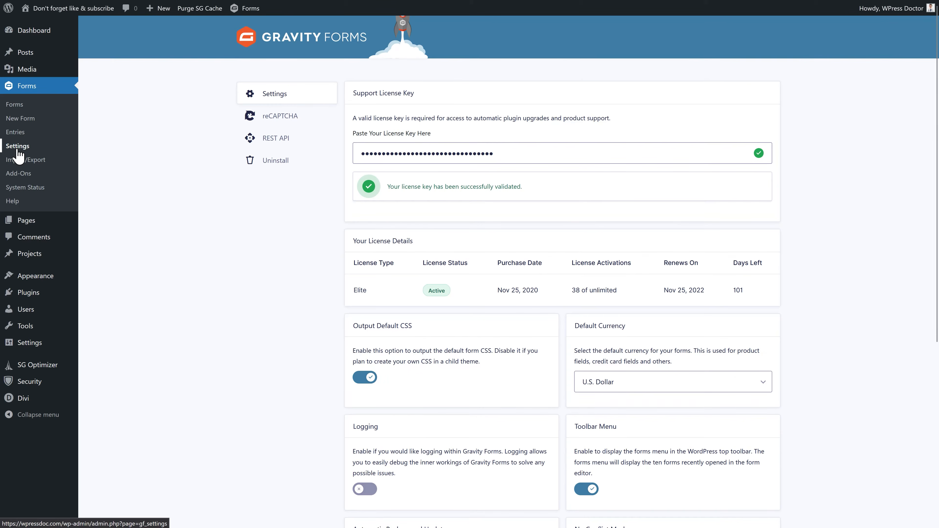
{"action": "left_click_drag", "start_coordinate": [494, 151], "coordinate": [335, 163]}
{"action": "left_click", "coordinate": [298, 282]}
{"action": "middle_click", "coordinate": [604, 209]}
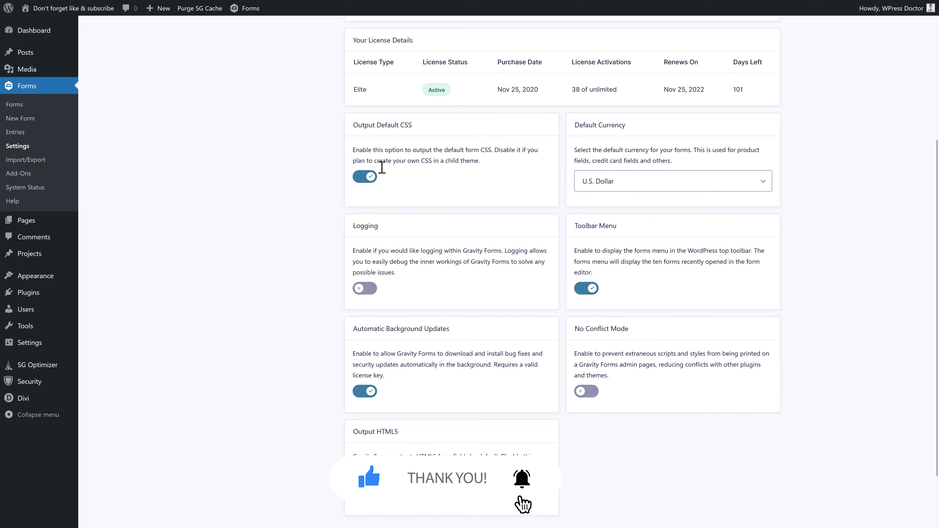
{"action": "left_click", "coordinate": [368, 178]}
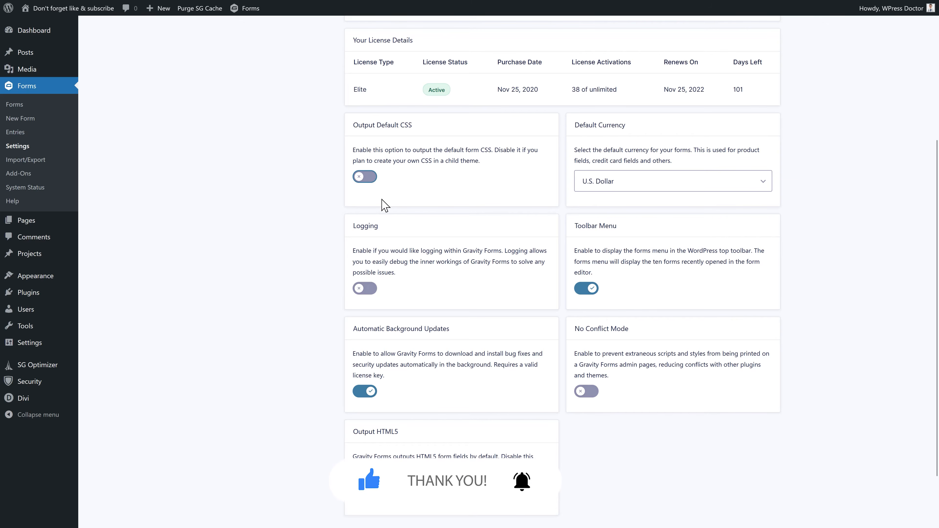
{"action": "left_click", "coordinate": [370, 178]}
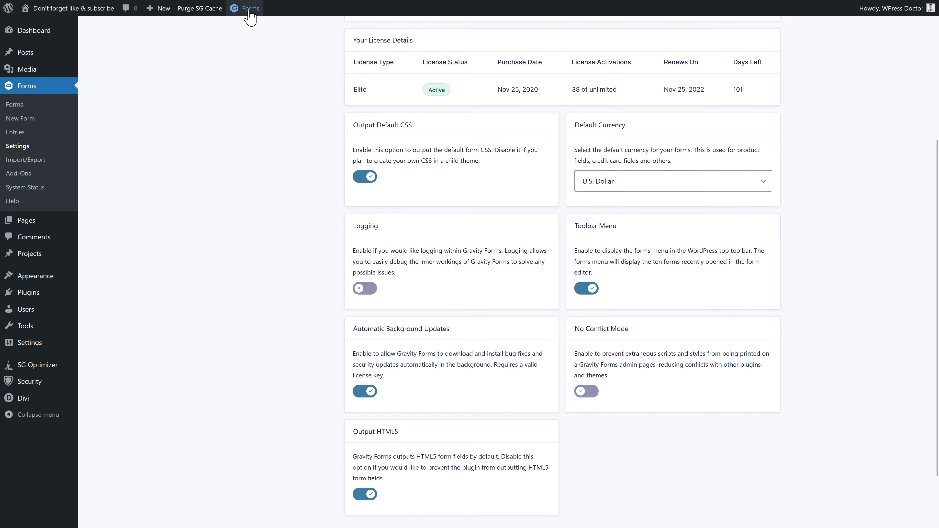
- Turn the forms toolbar menu off and then back on
{"action": "mouse_move", "coordinate": [248, 12]}
{"action": "left_click", "coordinate": [590, 289]}
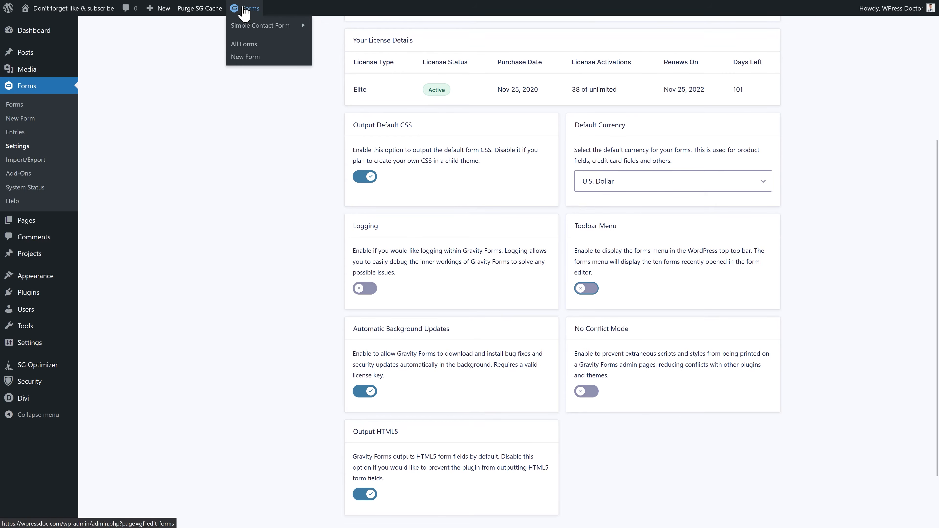
{"action": "left_click", "coordinate": [587, 289]}
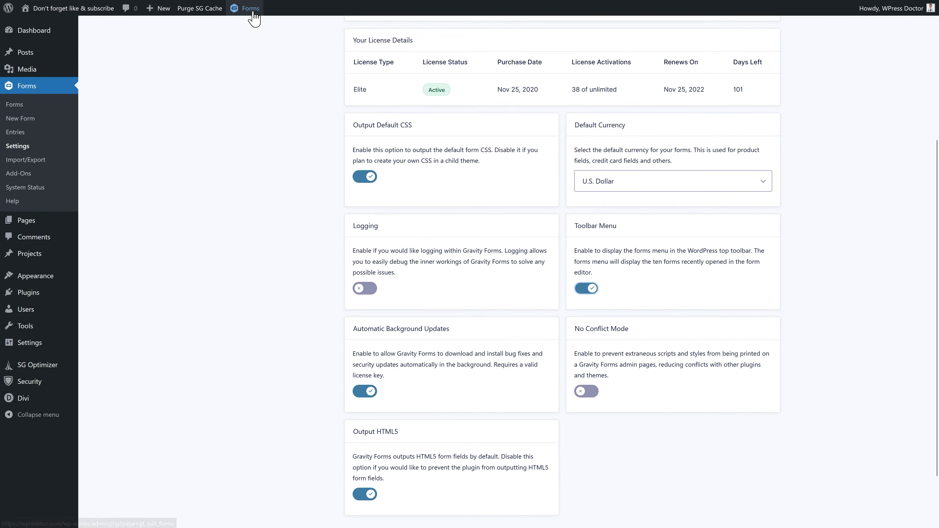
{"action": "mouse_move", "coordinate": [252, 15]}
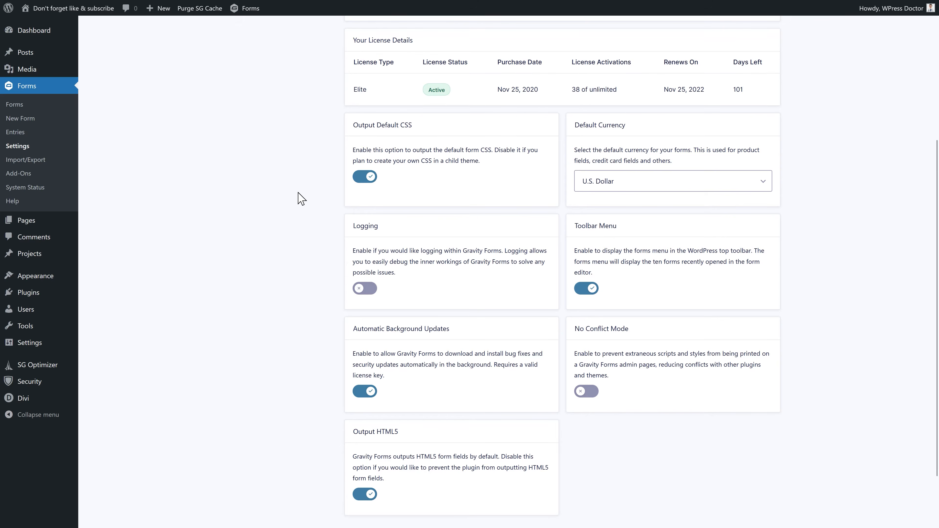
- Read the No Conflict Mode description, enable it, and look at the Output HTML5 option
{"action": "scroll", "coordinate": [359, 252], "scroll_direction": "down", "scroll_amount": 2}
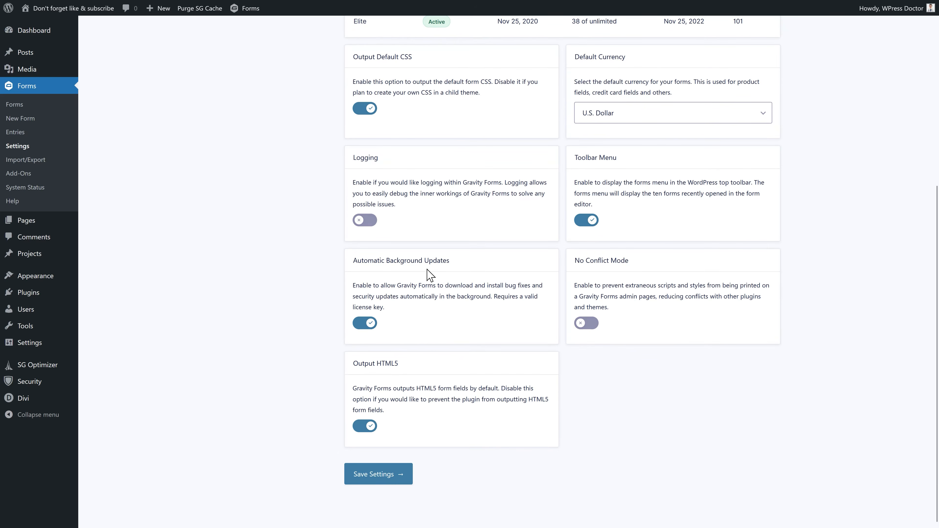
{"action": "left_click_drag", "start_coordinate": [617, 284], "coordinate": [651, 316]}
{"action": "left_click", "coordinate": [653, 317]}
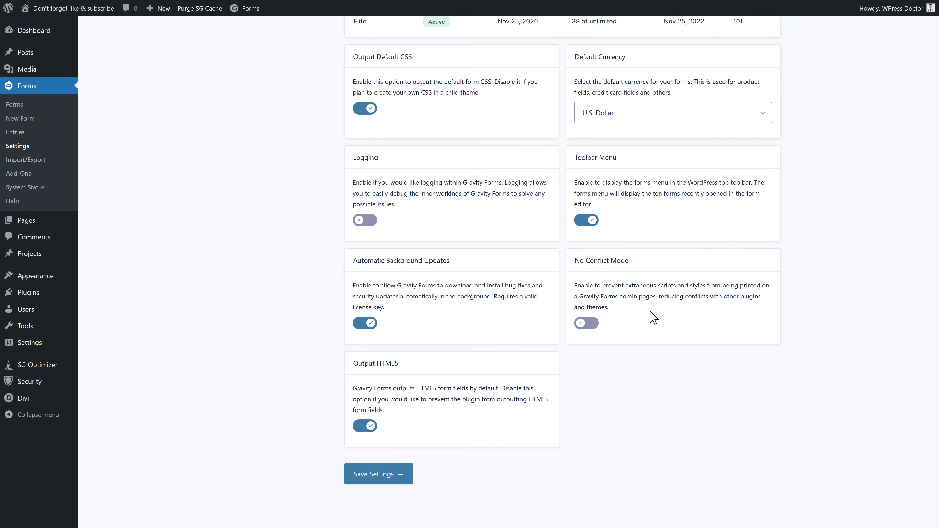
{"action": "left_click", "coordinate": [595, 325]}
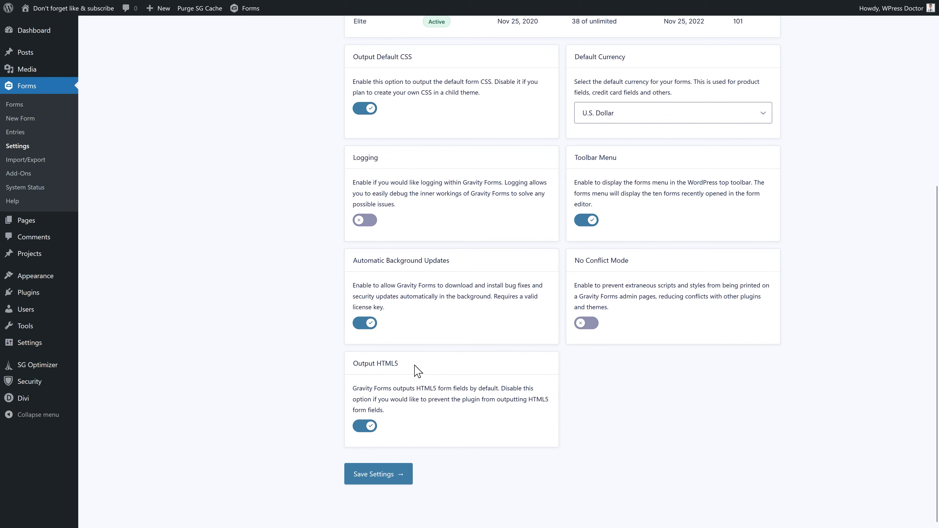
{"action": "left_click_drag", "start_coordinate": [413, 365], "coordinate": [356, 367]}
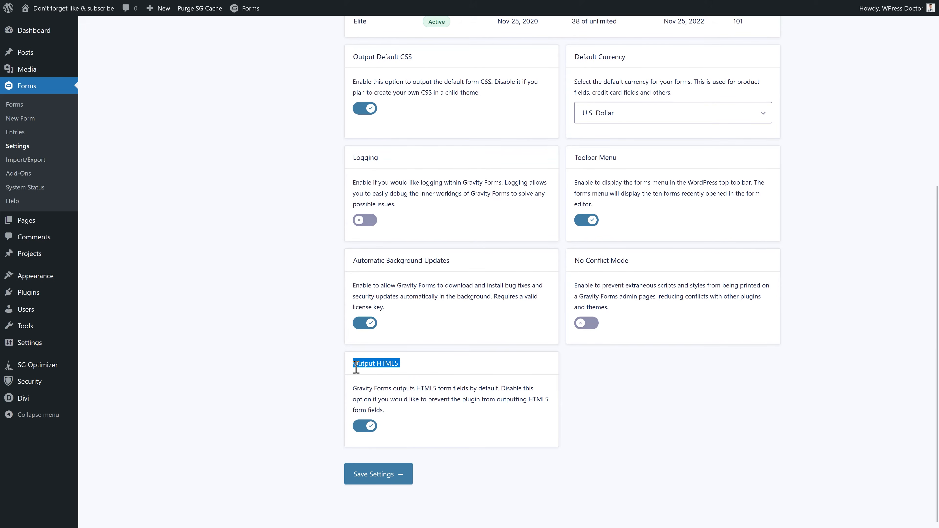
{"action": "left_click", "coordinate": [363, 365]}
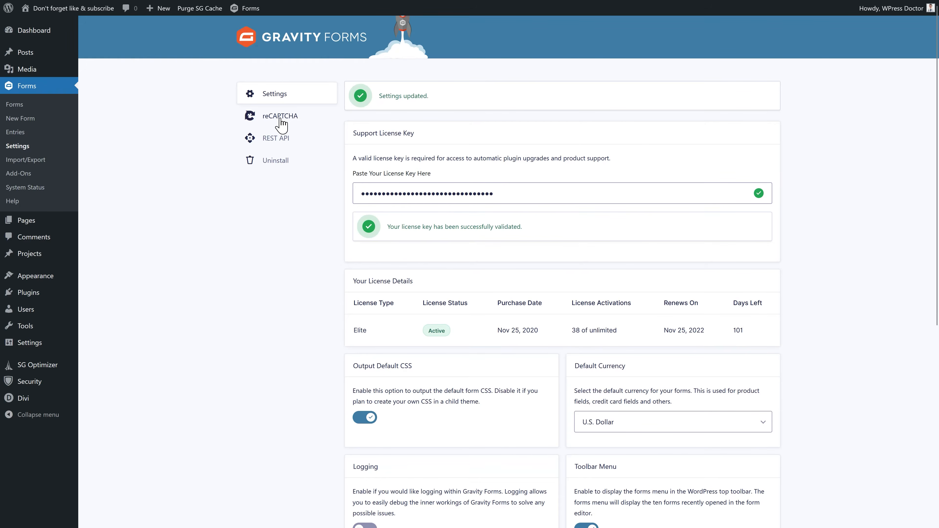
- View the reCAPTCHA, REST API and Uninstall settings, then go to Import/Export
{"action": "left_click", "coordinate": [281, 124]}
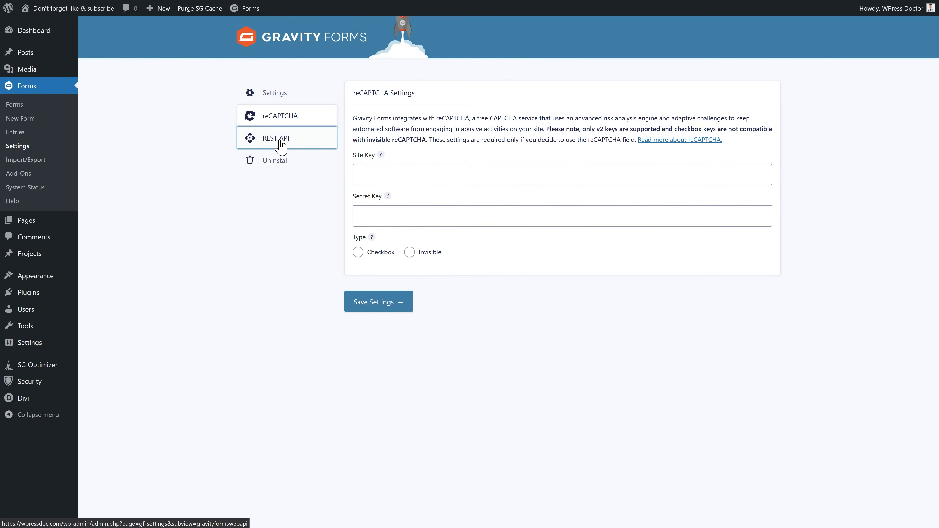
{"action": "left_click", "coordinate": [279, 140]}
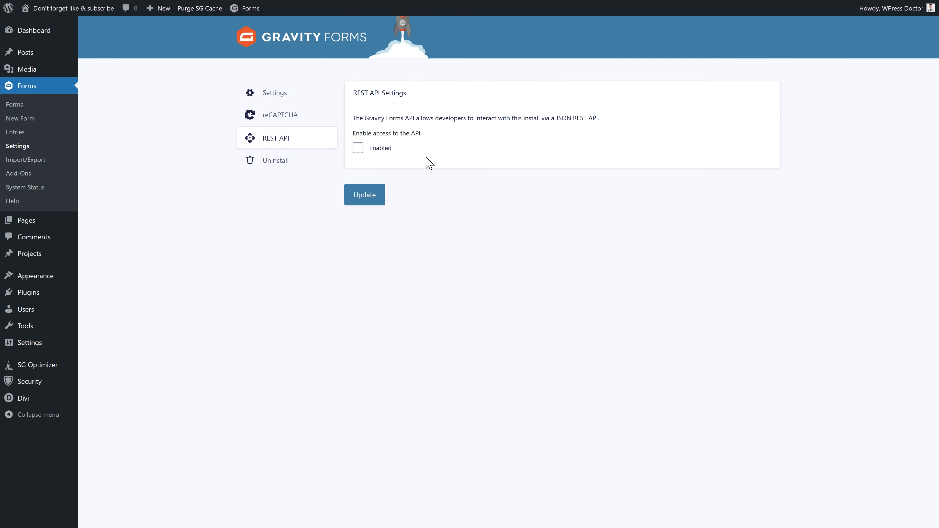
{"action": "left_click", "coordinate": [272, 168]}
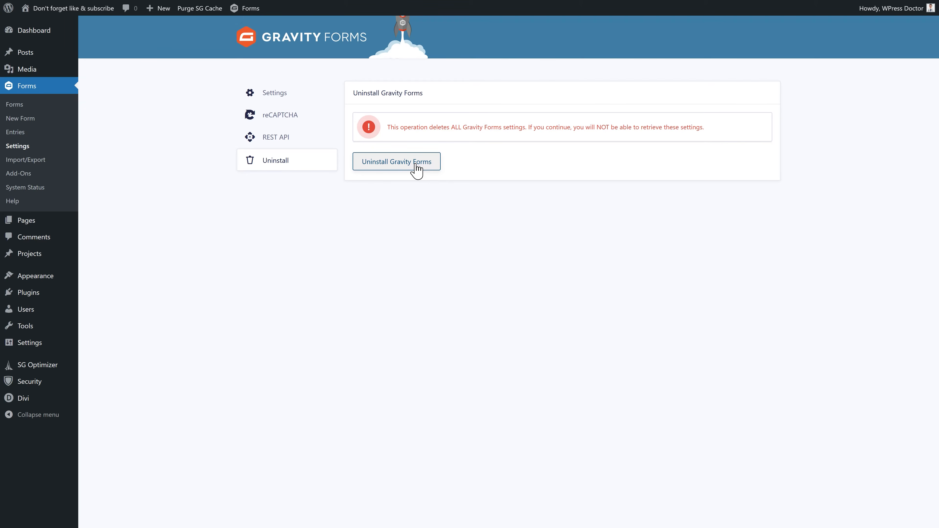
{"action": "left_click", "coordinate": [37, 160]}
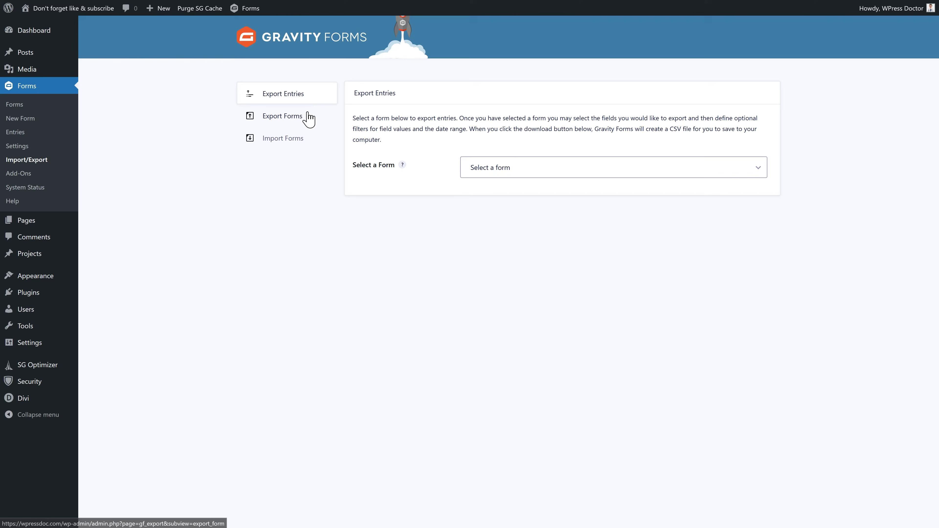
- Export all forms to a downloaded JSON file
{"action": "left_click", "coordinate": [294, 119]}
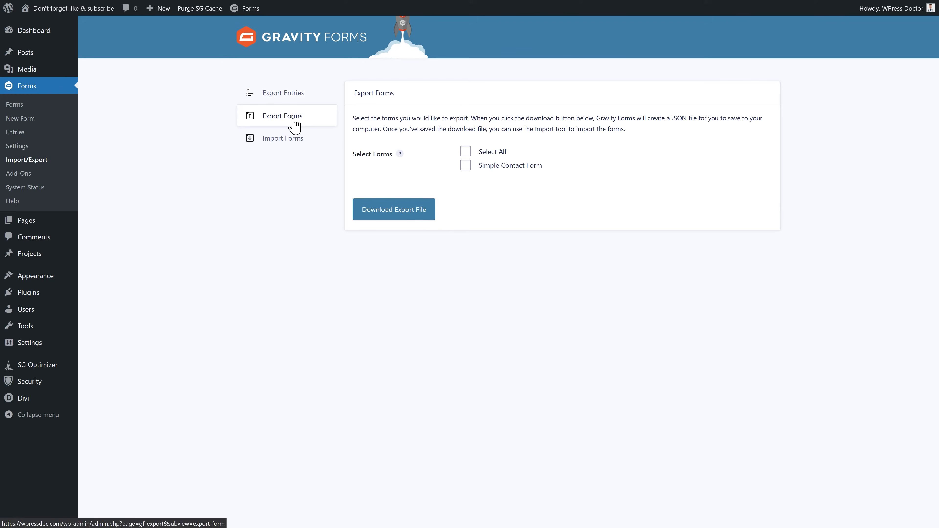
{"action": "left_click", "coordinate": [467, 152]}
{"action": "left_click", "coordinate": [467, 152]}
{"action": "left_click", "coordinate": [466, 152]}
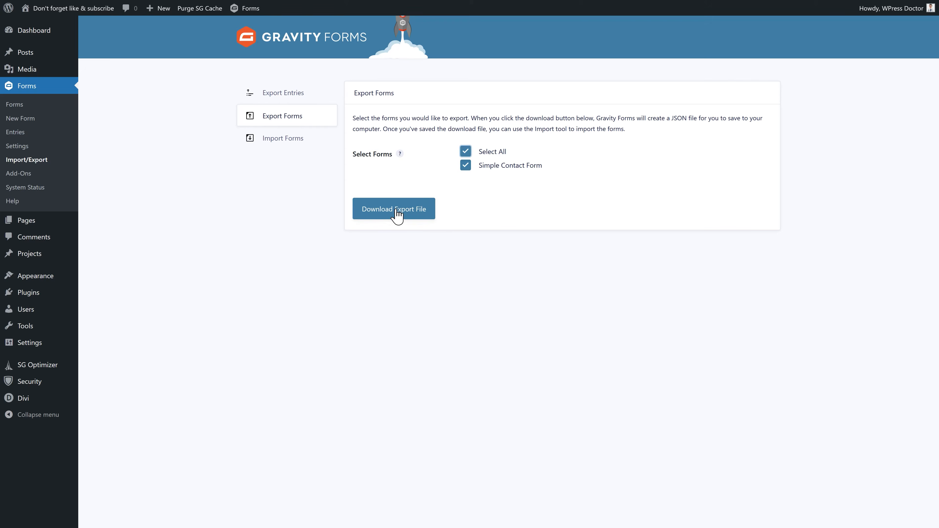
{"action": "left_click", "coordinate": [397, 211]}
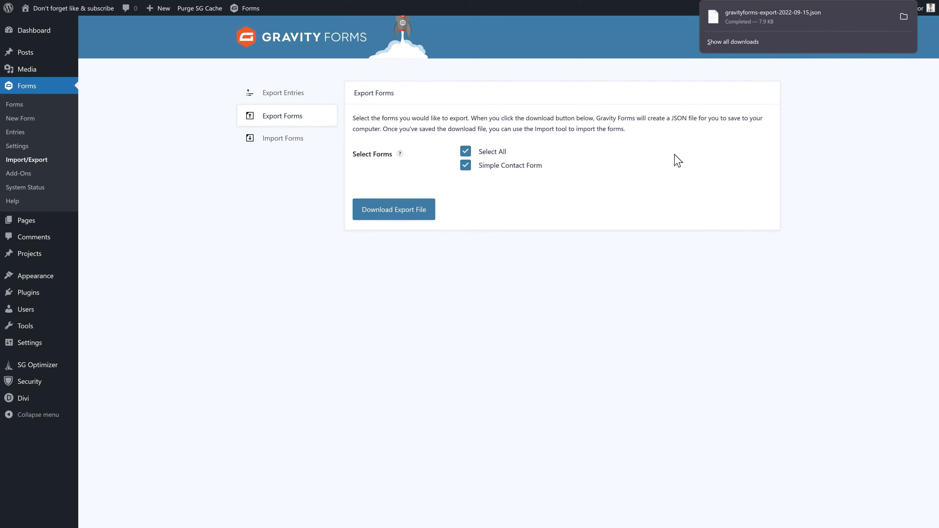
- Import the exported forms file and return to the forms list
{"action": "left_click", "coordinate": [302, 140]}
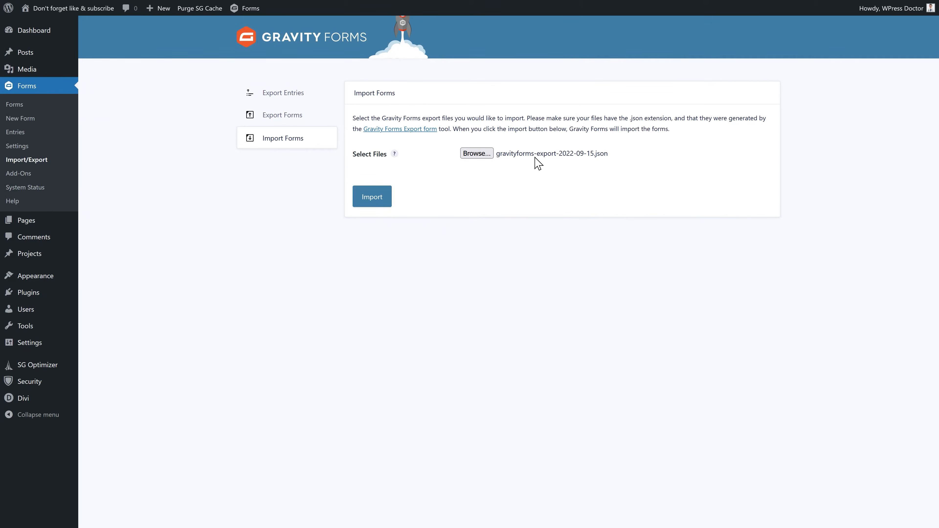
{"action": "left_click", "coordinate": [369, 200]}
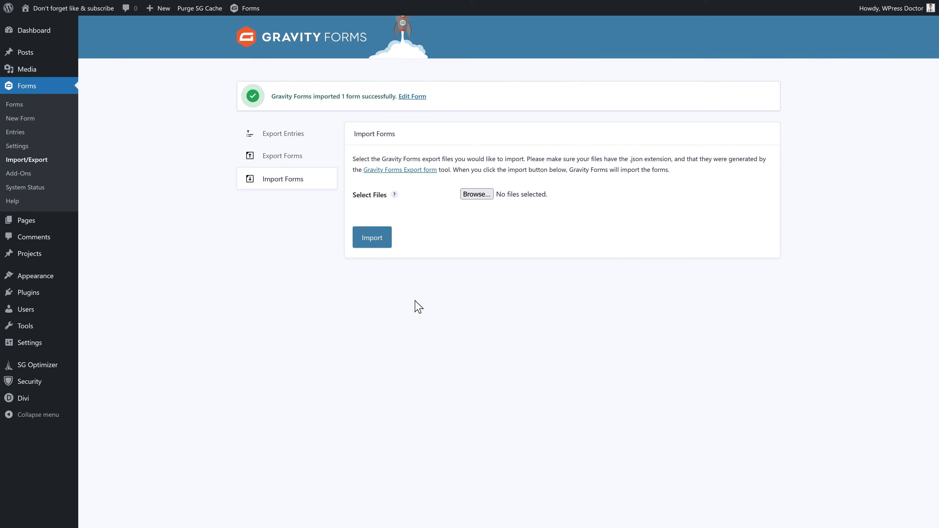
{"action": "left_click", "coordinate": [12, 107]}
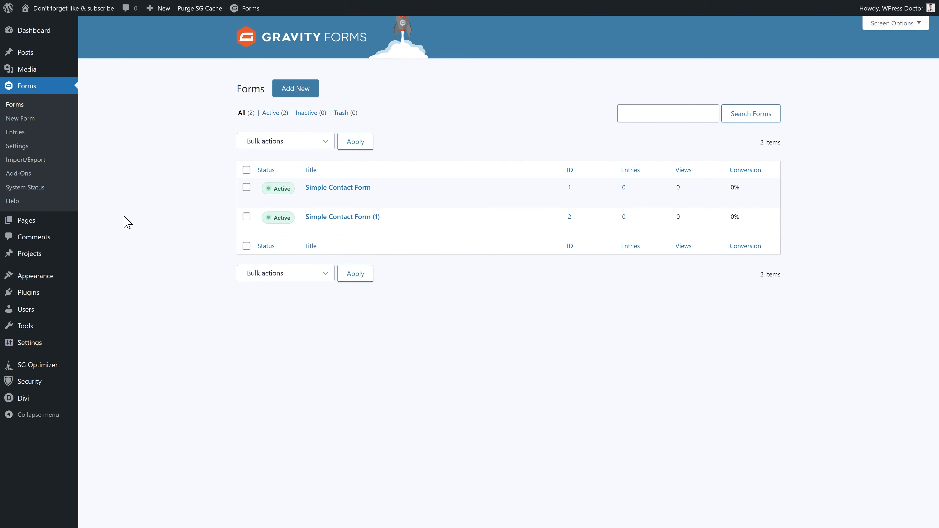
- Choose Simple Contact Form under Export Entries and select all its fields
{"action": "left_click", "coordinate": [31, 161]}
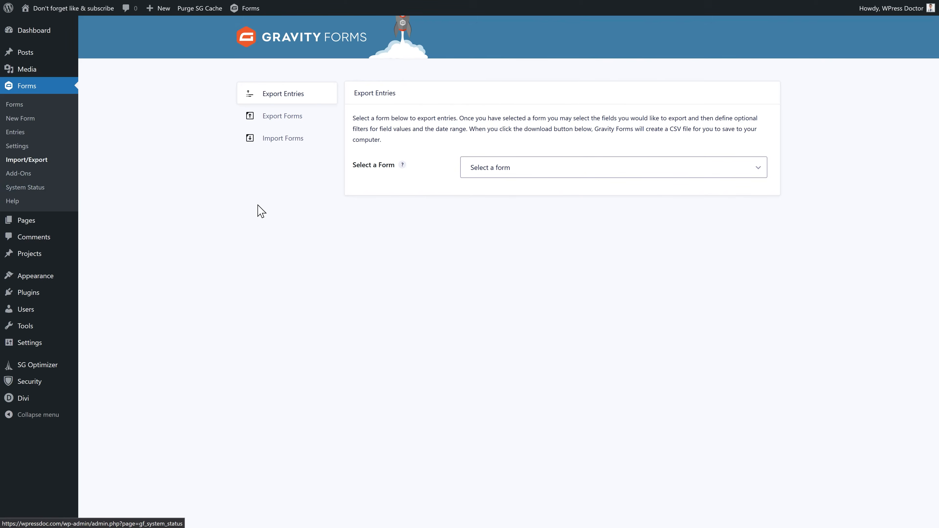
{"action": "left_click_drag", "start_coordinate": [364, 98], "coordinate": [409, 105]}
{"action": "left_click", "coordinate": [413, 107]}
{"action": "left_click", "coordinate": [486, 171]}
{"action": "left_click", "coordinate": [547, 202]}
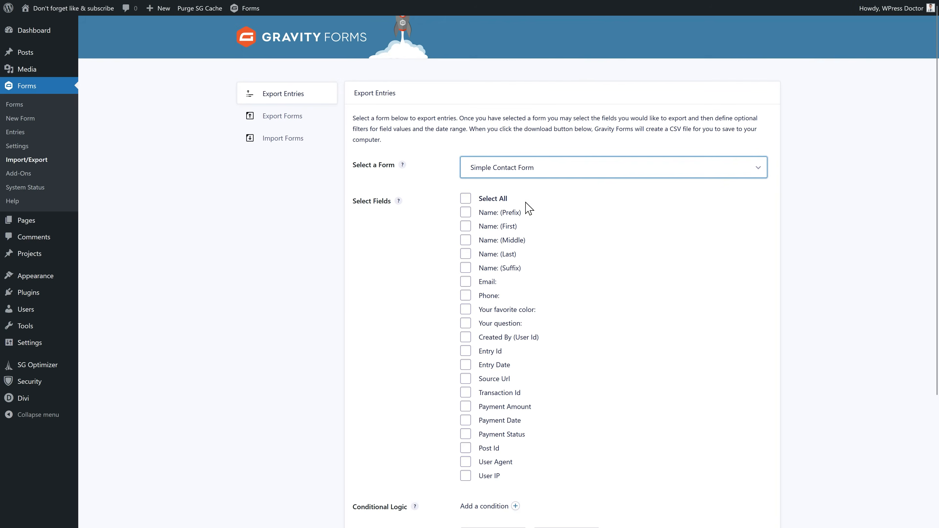
{"action": "left_click", "coordinate": [465, 194]}
- Exclude Transaction Id, Payment Amount/Date/Status, Post Id, User Agent, User IP, Source Url and Created By
{"action": "scroll", "coordinate": [590, 217], "scroll_direction": "down", "scroll_amount": 4}
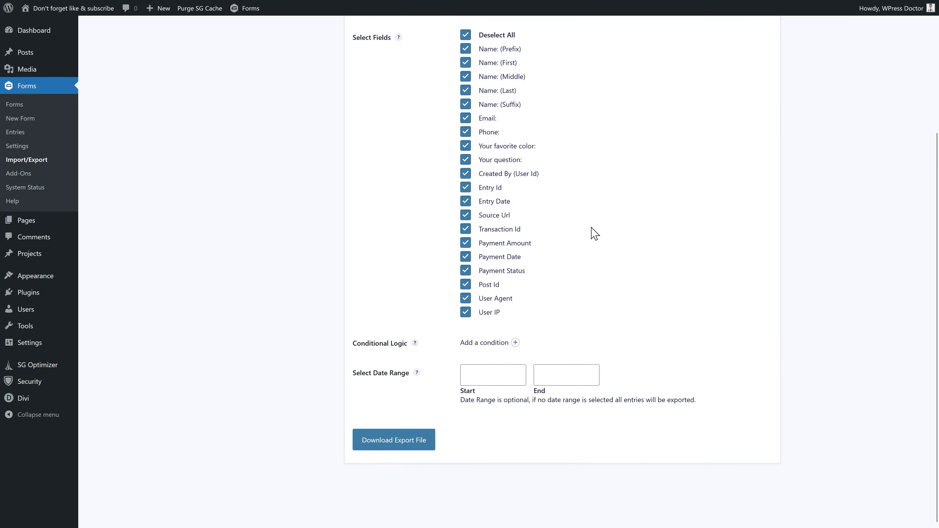
{"action": "scroll", "coordinate": [555, 200], "scroll_direction": "up", "scroll_amount": 1}
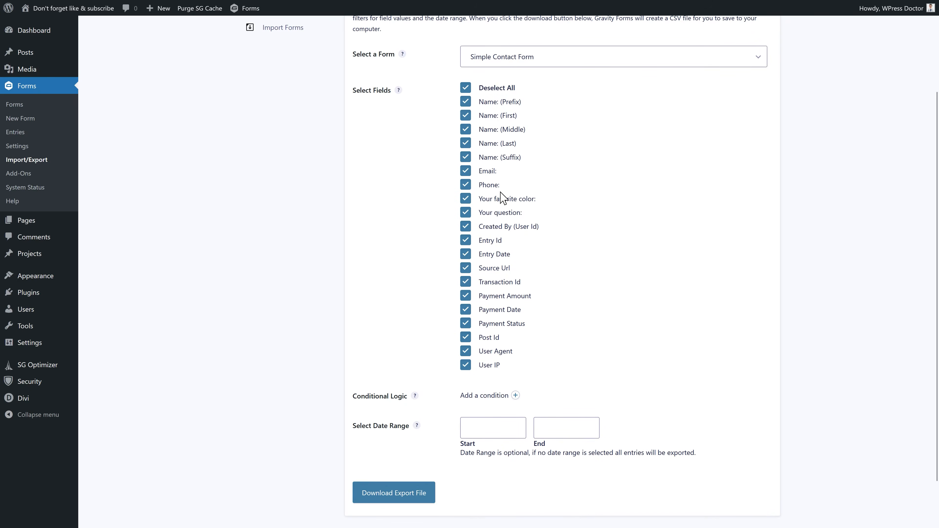
{"action": "left_click", "coordinate": [466, 282]}
{"action": "left_click", "coordinate": [466, 296]}
{"action": "left_click", "coordinate": [466, 309]}
{"action": "left_click", "coordinate": [466, 323]}
{"action": "left_click", "coordinate": [466, 337]}
{"action": "left_click", "coordinate": [466, 351]}
{"action": "left_click", "coordinate": [466, 365]}
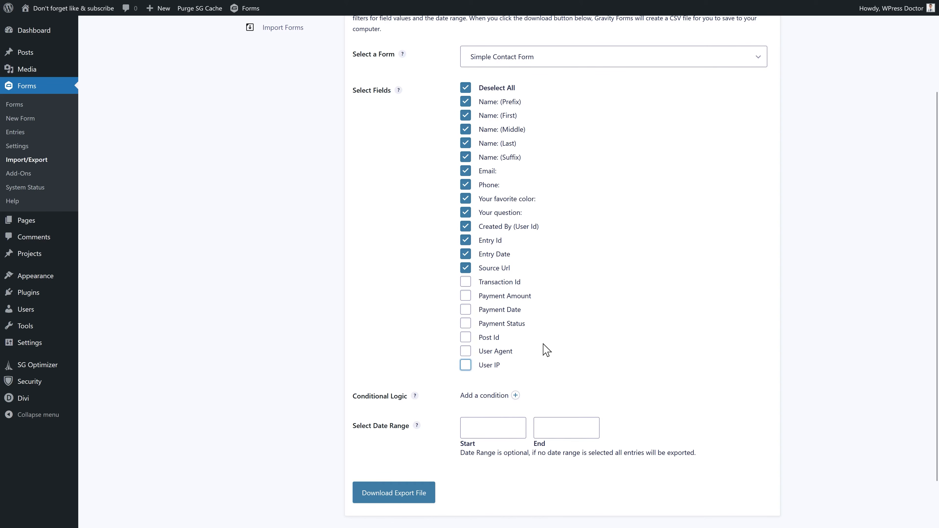
{"action": "left_click", "coordinate": [465, 269]}
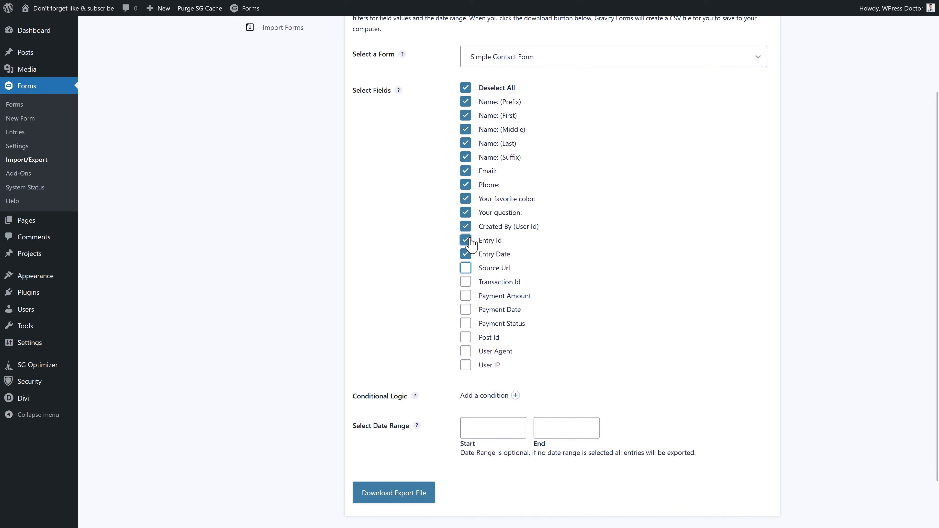
{"action": "left_click", "coordinate": [466, 226]}
- Also exclude the Name Prefix, Middle, Last and Suffix fields
{"action": "left_click", "coordinate": [465, 101]}
{"action": "left_click", "coordinate": [466, 129]}
{"action": "left_click", "coordinate": [466, 145]}
{"action": "left_click", "coordinate": [466, 157]}
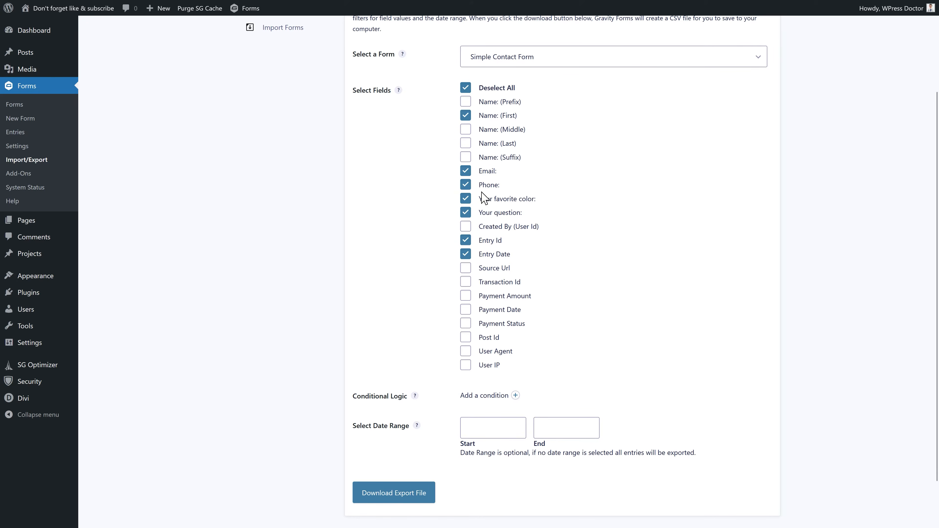
{"action": "scroll", "coordinate": [583, 308], "scroll_direction": "down", "scroll_amount": 2}
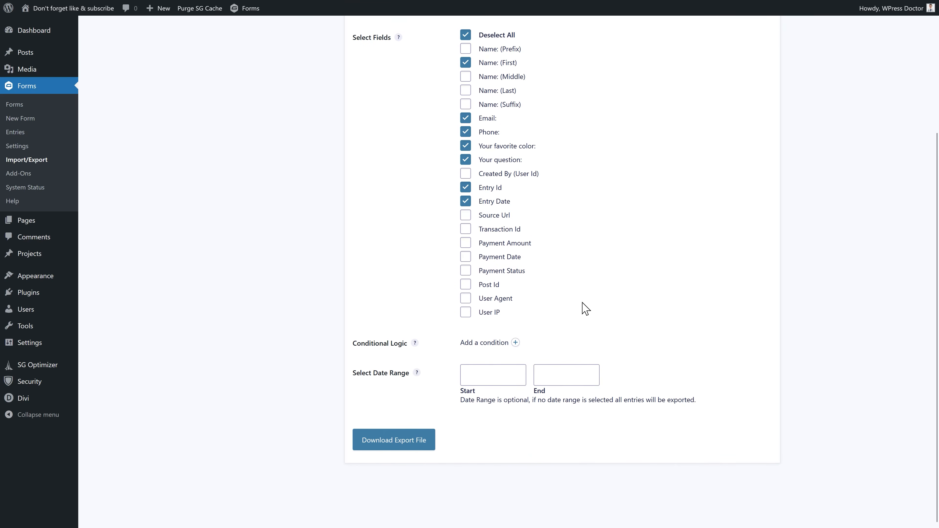
{"action": "scroll", "coordinate": [499, 376], "scroll_direction": "up", "scroll_amount": 1}
- Leave the date range empty, download the entries CSV, and open it in Excel
{"action": "left_click", "coordinate": [499, 388]}
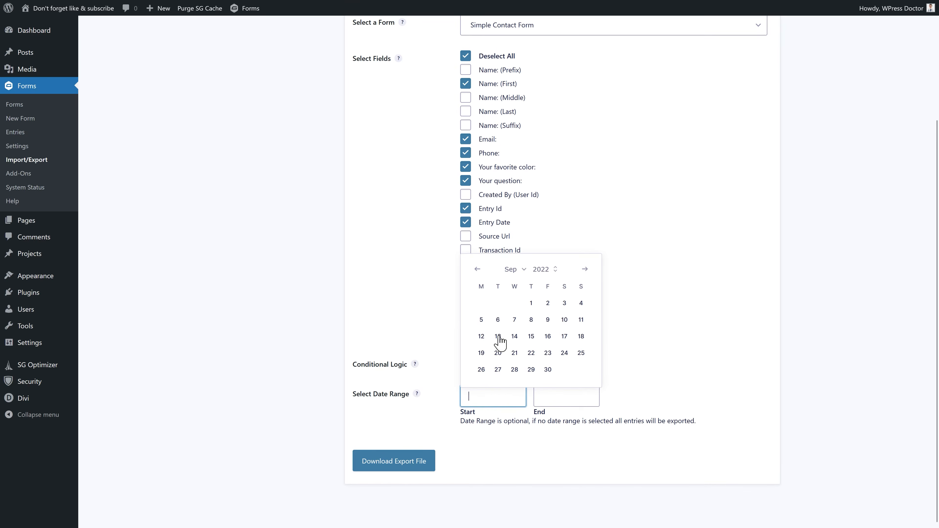
{"action": "left_click", "coordinate": [557, 388]}
{"action": "left_click", "coordinate": [515, 363]}
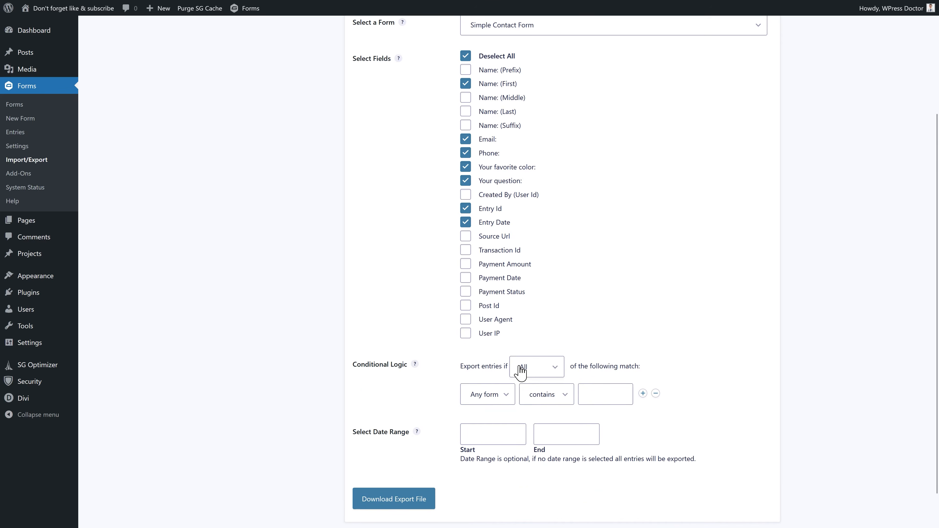
{"action": "scroll", "coordinate": [410, 467], "scroll_direction": "down", "scroll_amount": 2}
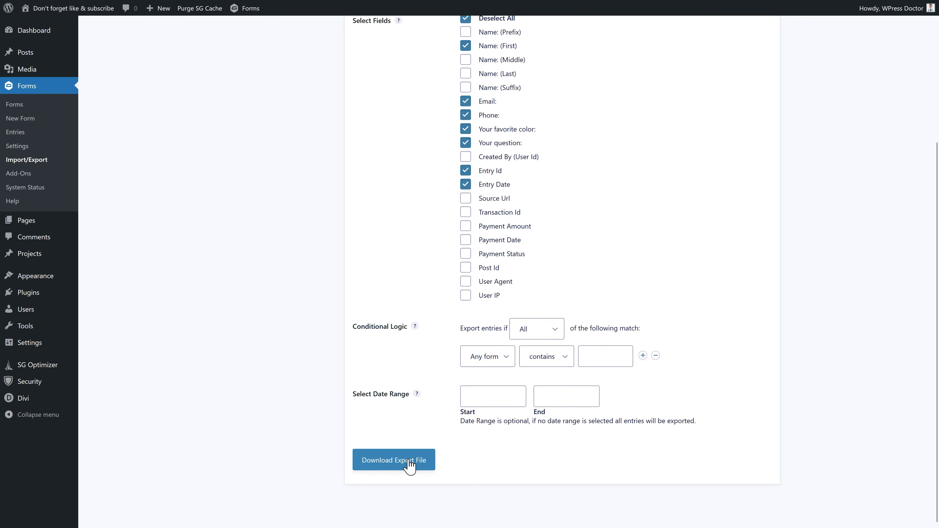
{"action": "left_click", "coordinate": [409, 467]}
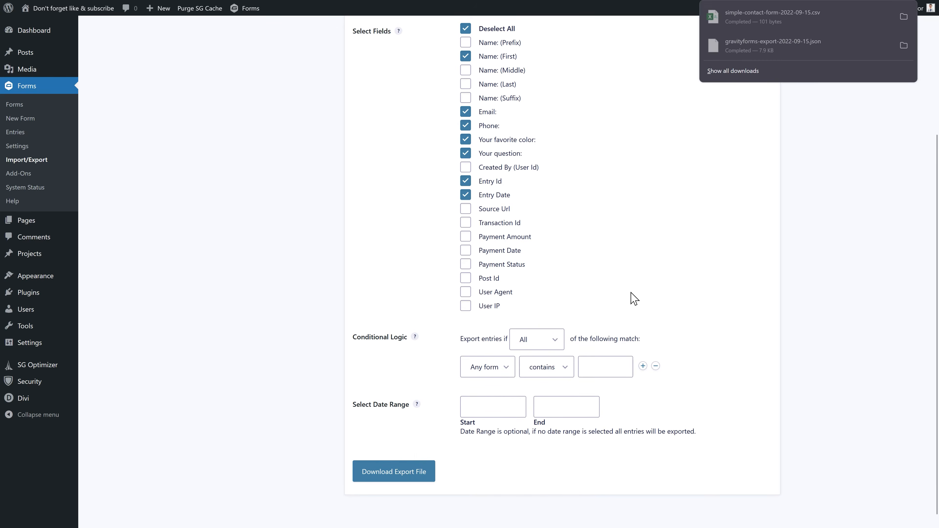
{"action": "left_click", "coordinate": [774, 25]}
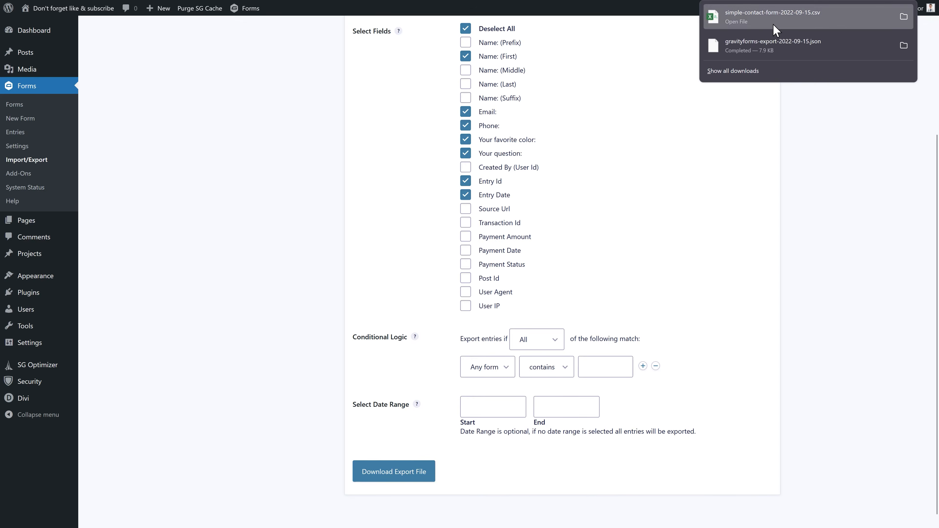
- Split column A into columns A–G using Text to Columns, delimited by comma
{"action": "left_click", "coordinate": [66, 132]}
{"action": "left_click", "coordinate": [58, 110]}
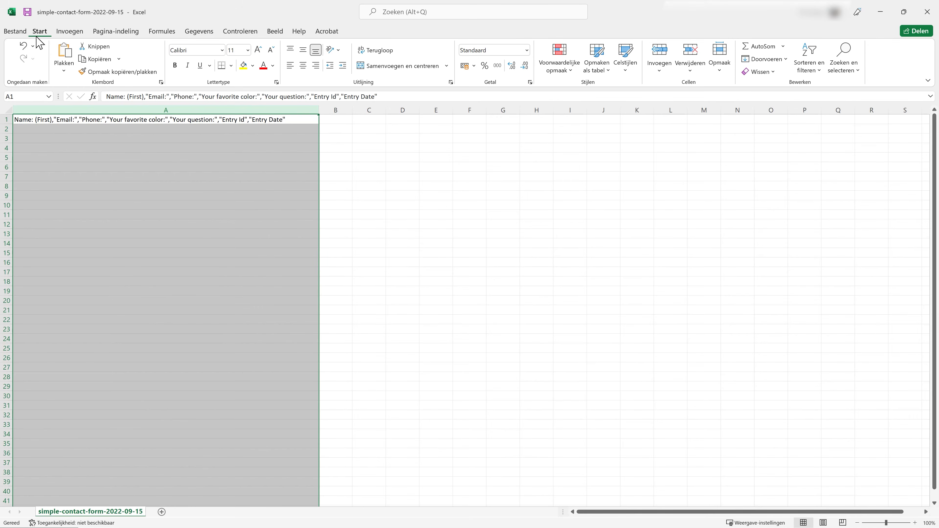
{"action": "left_click", "coordinate": [200, 32]}
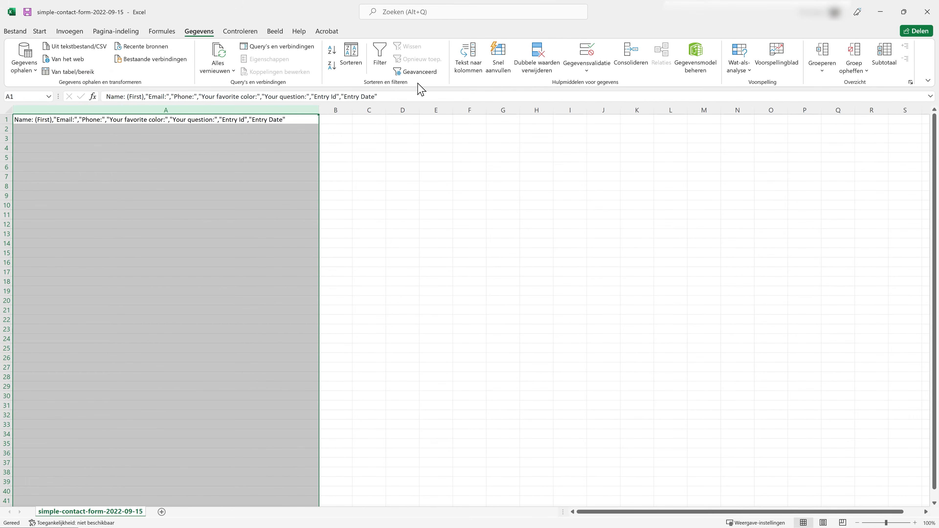
{"action": "left_click", "coordinate": [468, 65]}
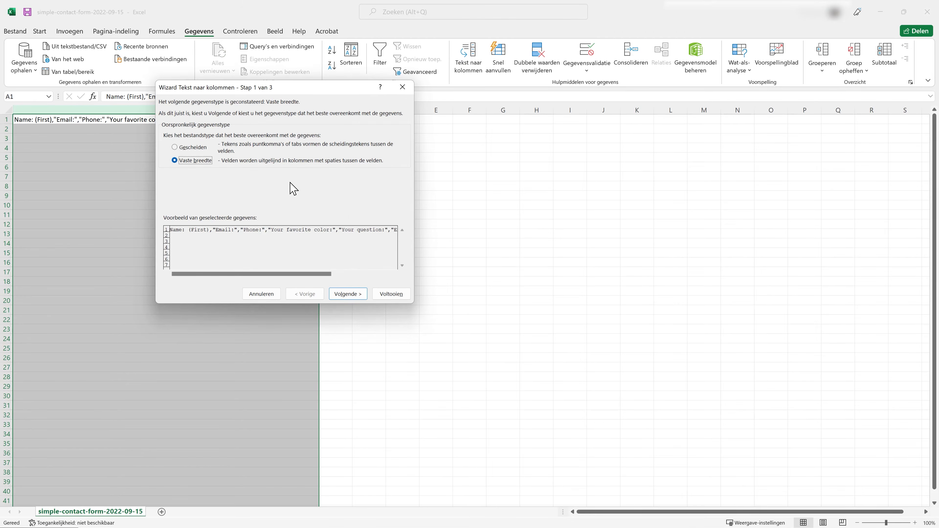
{"action": "left_click", "coordinate": [195, 149]}
{"action": "left_click", "coordinate": [344, 293]}
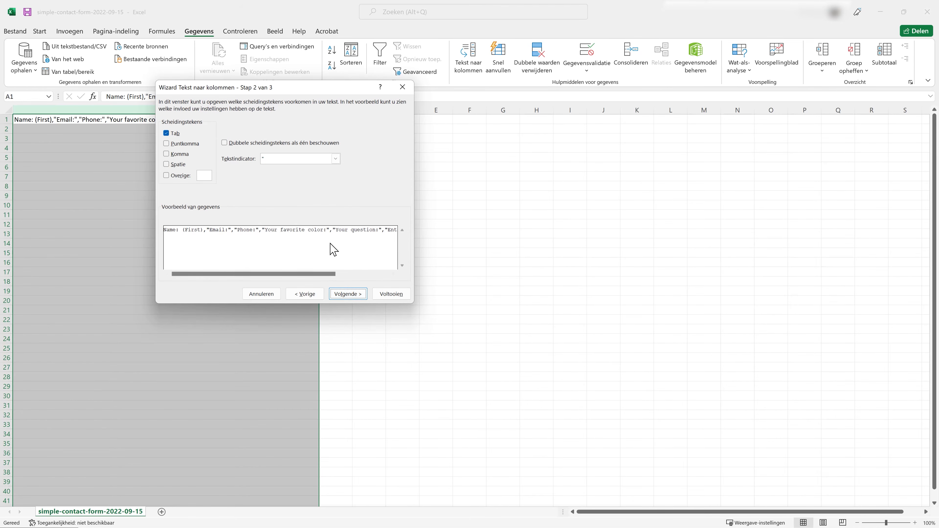
{"action": "left_click", "coordinate": [167, 155]}
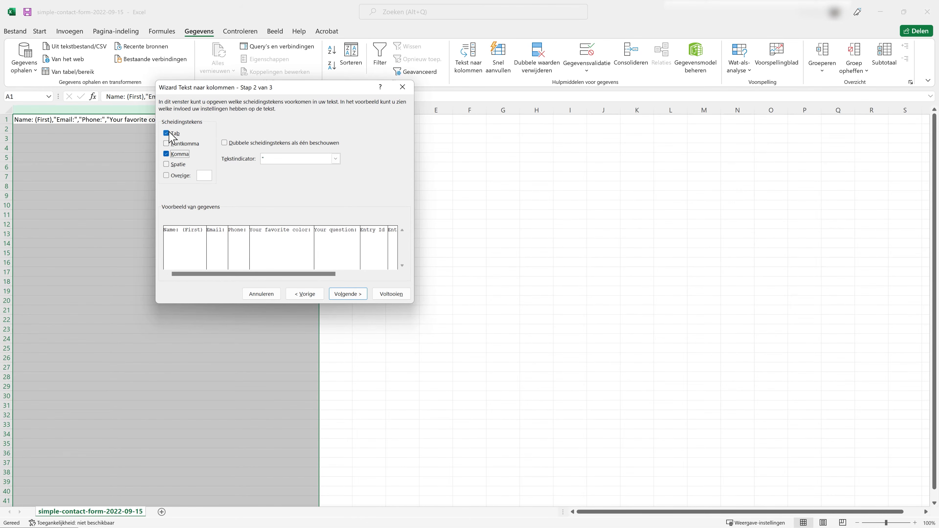
{"action": "left_click", "coordinate": [347, 295]}
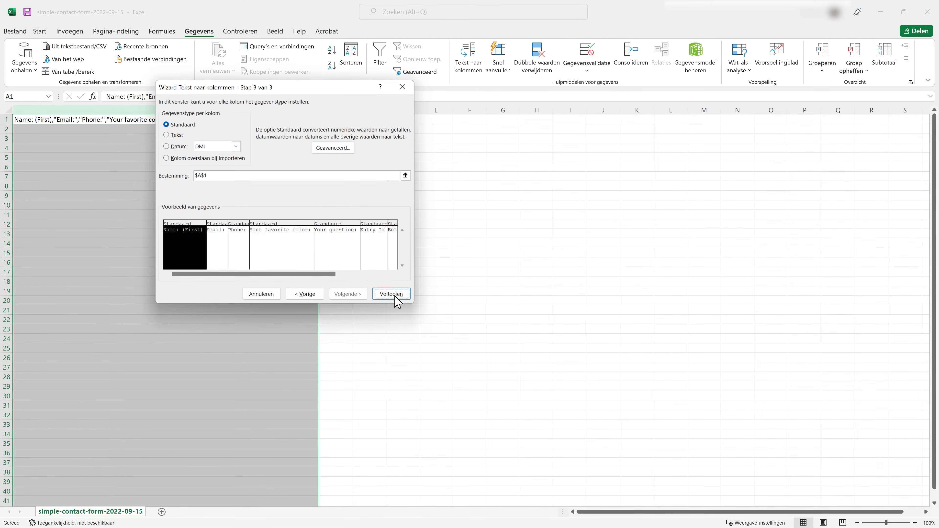
{"action": "left_click", "coordinate": [387, 296]}
- Resize the columns so headings like Your favorite color, Your question and Entry Id show fully
{"action": "left_click_drag", "start_coordinate": [315, 117], "coordinate": [122, 107]}
{"action": "left_click", "coordinate": [163, 168]}
{"action": "double_click", "coordinate": [223, 110]}
{"action": "left_click_drag", "start_coordinate": [309, 110], "coordinate": [415, 110]}
{"action": "left_click", "coordinate": [480, 122]}
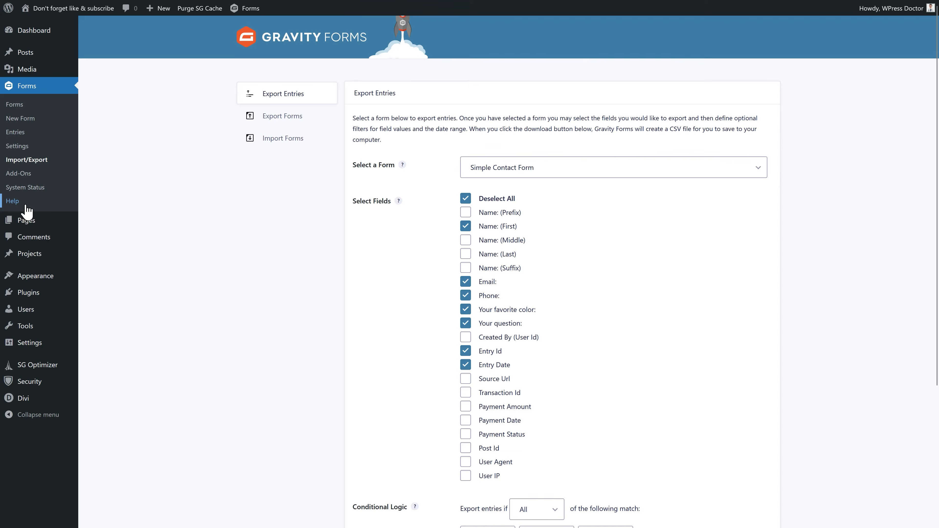
- Browse the official and certified add-ons and open the Easy Passthrough add-on's page
{"action": "left_click", "coordinate": [23, 175]}
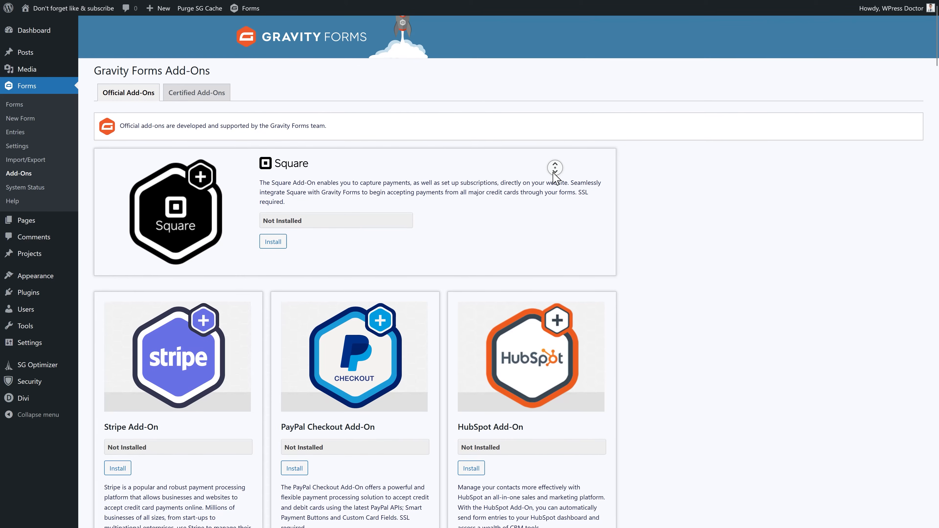
{"action": "middle_click", "coordinate": [553, 174]}
{"action": "left_click", "coordinate": [189, 83]}
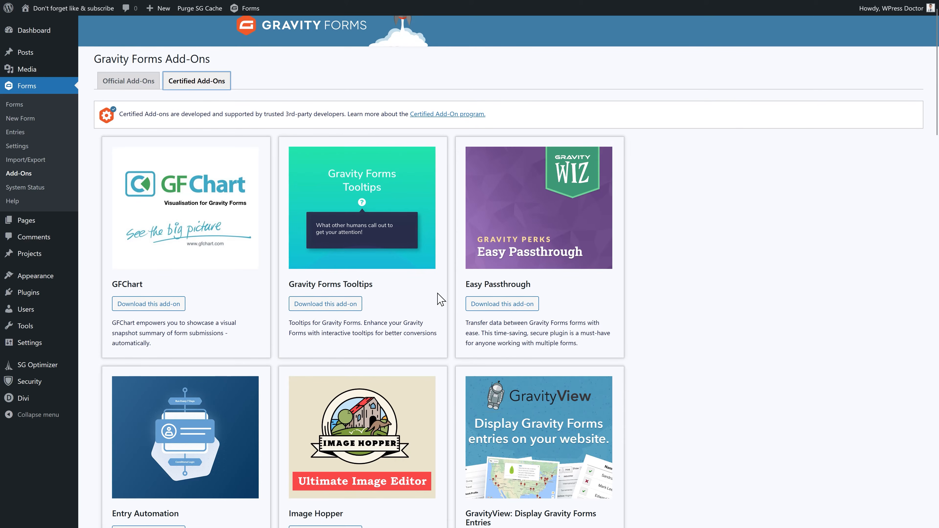
{"action": "left_click", "coordinate": [503, 304]}
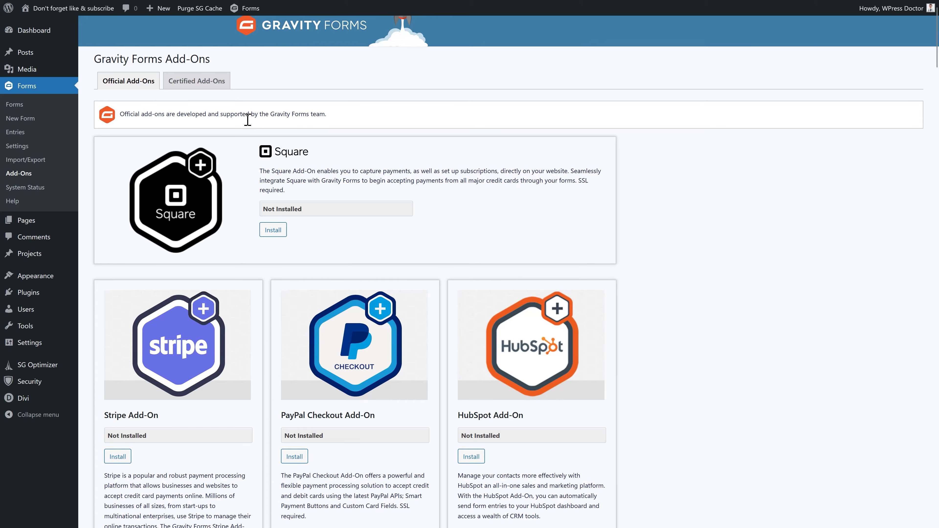
{"action": "scroll", "coordinate": [650, 171], "scroll_direction": "down", "scroll_amount": 3}
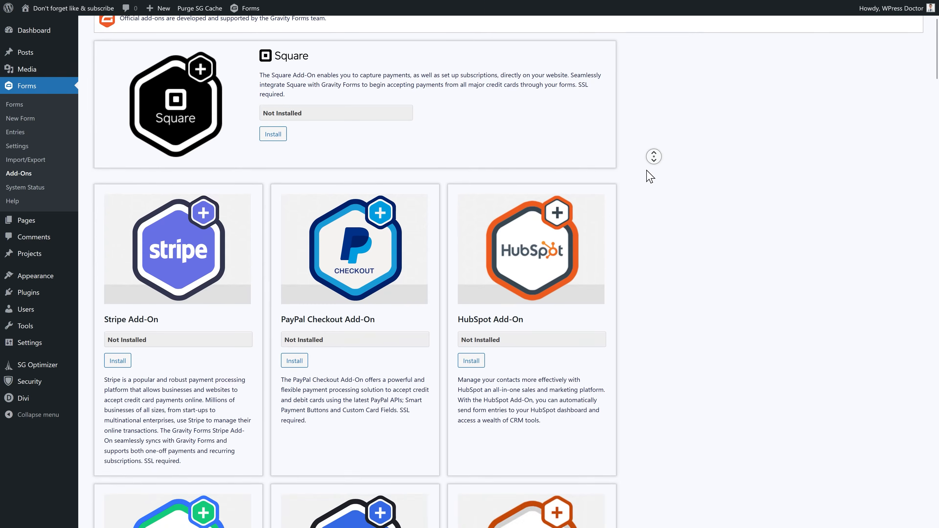
{"action": "scroll", "coordinate": [649, 176], "scroll_direction": "down", "scroll_amount": 1}
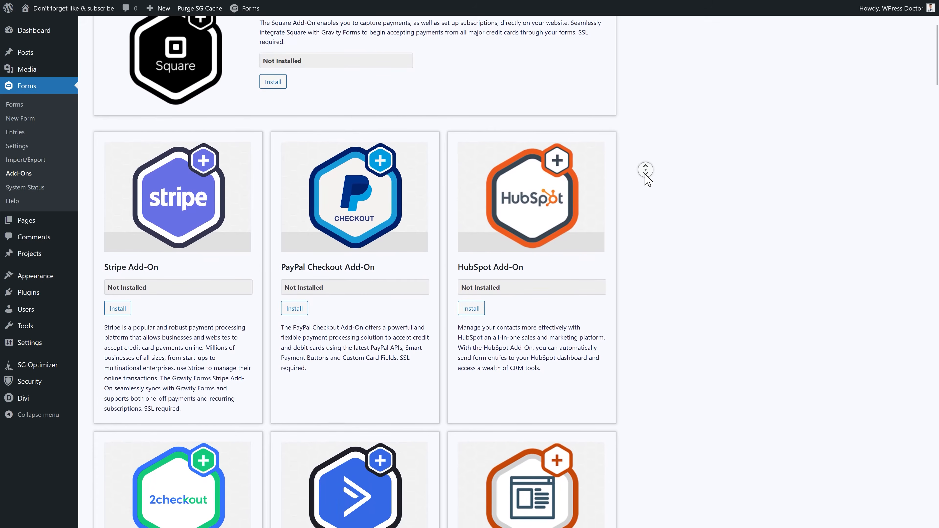
{"action": "scroll", "coordinate": [649, 184], "scroll_direction": "down", "scroll_amount": 5}
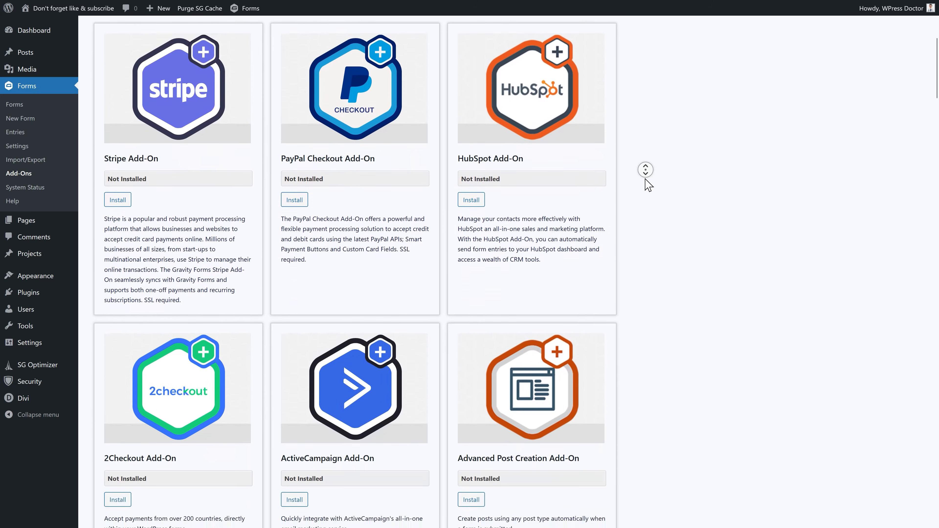
{"action": "scroll", "coordinate": [648, 185], "scroll_direction": "down", "scroll_amount": 10}
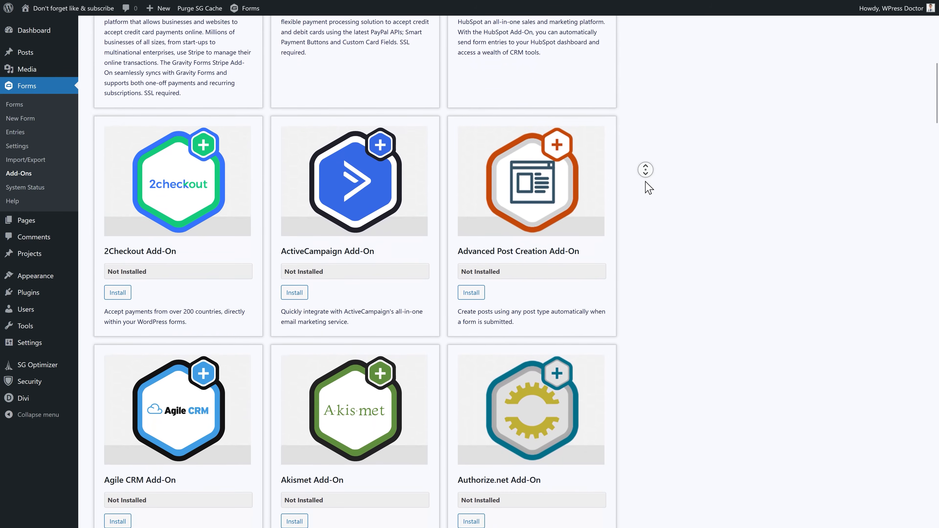
{"action": "scroll", "coordinate": [648, 219], "scroll_direction": "down", "scroll_amount": 20}
{"action": "middle_click", "coordinate": [652, 197]}
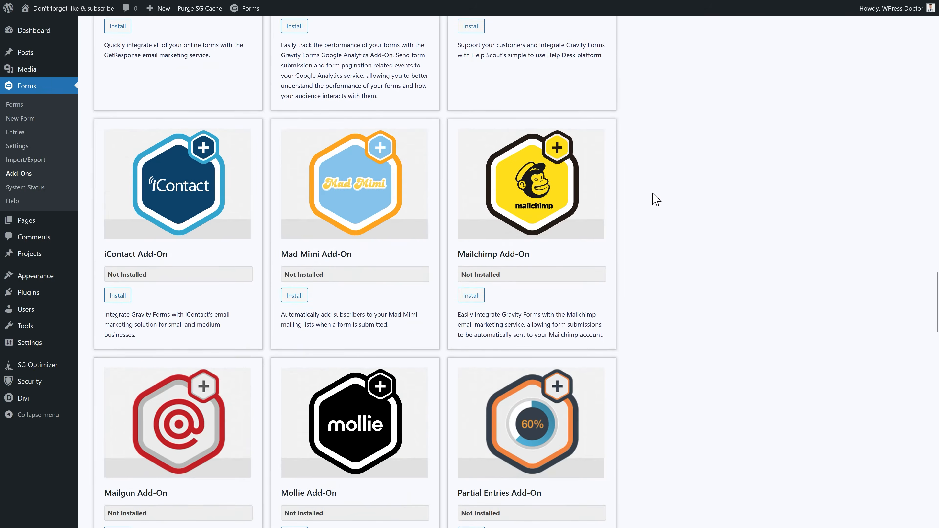
{"action": "left_click_drag", "start_coordinate": [378, 183], "coordinate": [298, 183]}
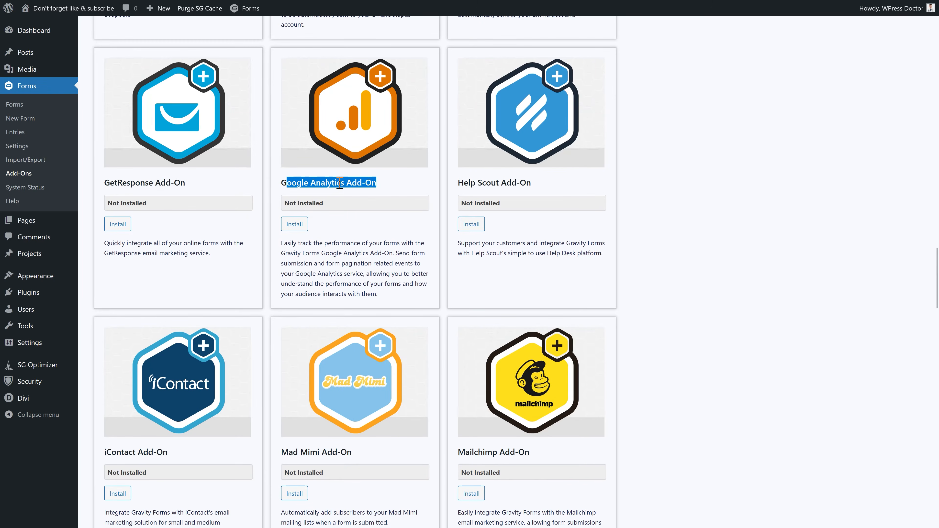
{"action": "left_click", "coordinate": [363, 184]}
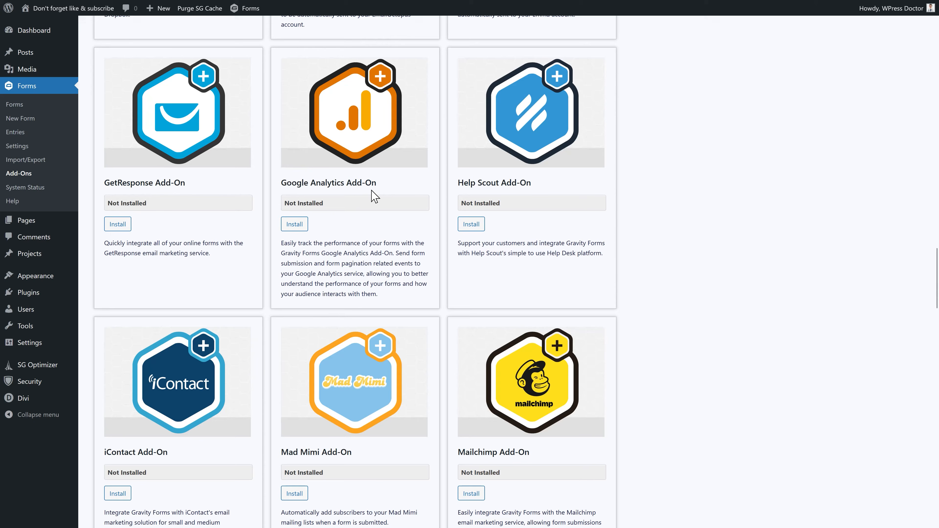
{"action": "left_click_drag", "start_coordinate": [535, 452], "coordinate": [457, 452]}
{"action": "left_click", "coordinate": [509, 451]}
{"action": "middle_click", "coordinate": [506, 444]}
{"action": "scroll", "coordinate": [507, 443], "scroll_direction": "down", "scroll_amount": 4}
{"action": "scroll", "coordinate": [509, 462], "scroll_direction": "down", "scroll_amount": 1}
{"action": "middle_click", "coordinate": [510, 461]}
{"action": "left_click_drag", "start_coordinate": [533, 288], "coordinate": [454, 290]}
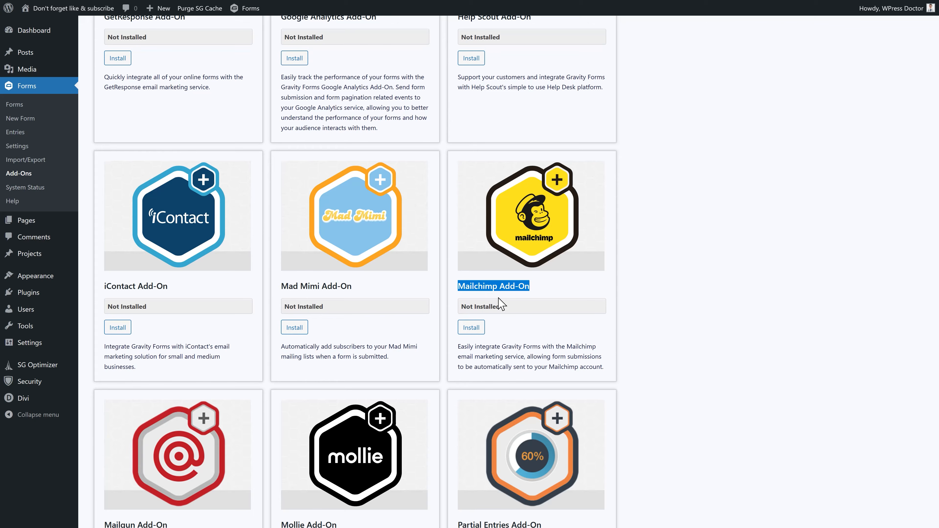
{"action": "middle_click", "coordinate": [563, 287]}
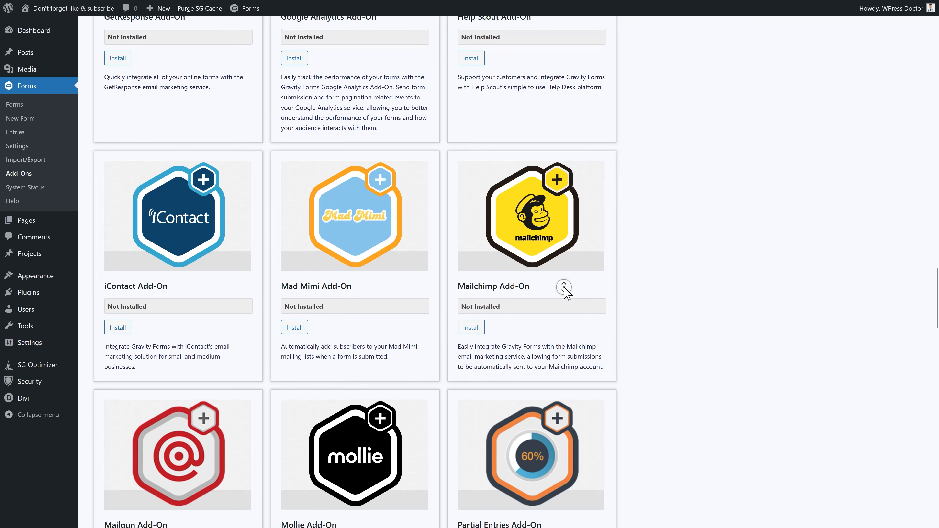
{"action": "scroll", "coordinate": [563, 287], "scroll_direction": "down", "scroll_amount": 3}
{"action": "scroll", "coordinate": [563, 287], "scroll_direction": "down", "scroll_amount": 9}
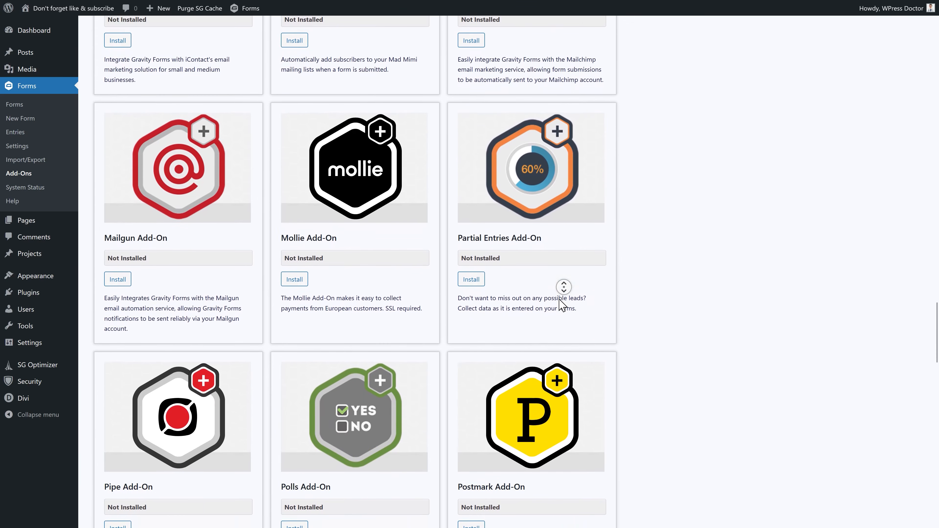
{"action": "middle_click", "coordinate": [559, 298]}
{"action": "left_click_drag", "start_coordinate": [546, 182], "coordinate": [458, 182]}
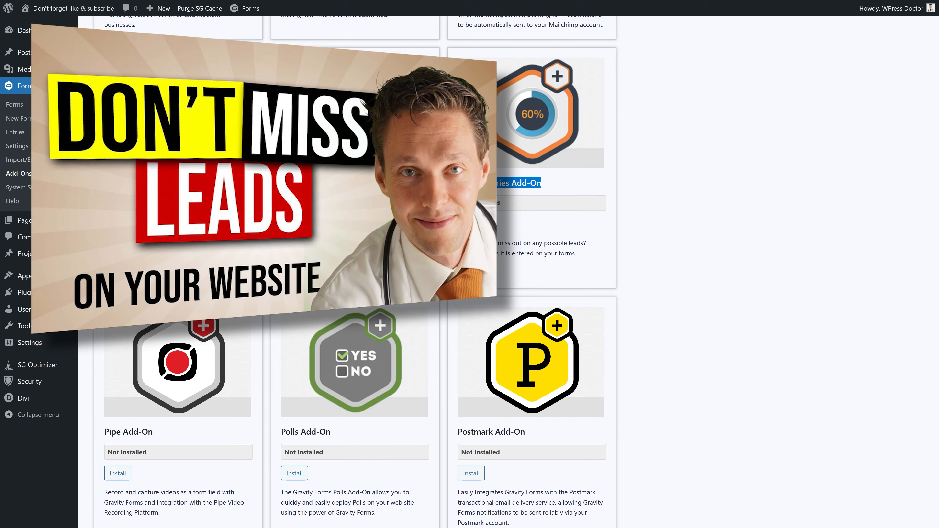
{"action": "left_click", "coordinate": [488, 186]}
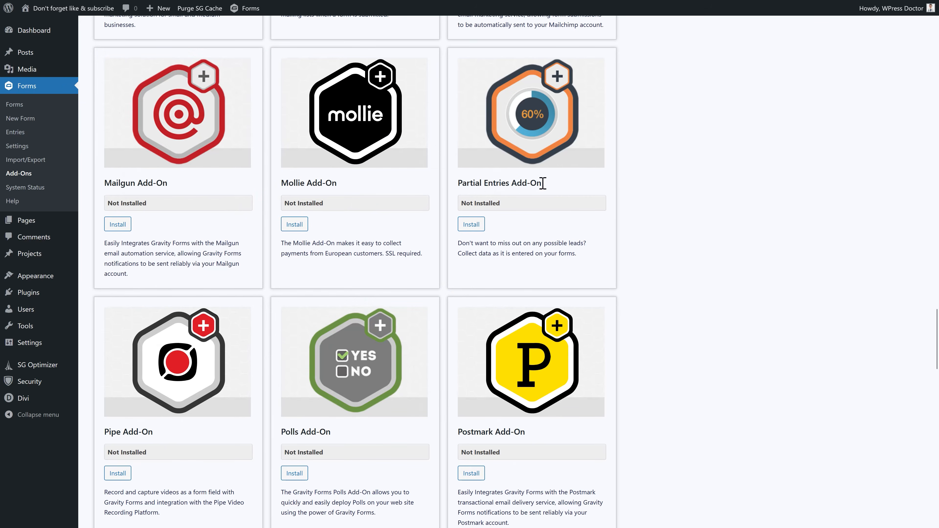
{"action": "scroll", "coordinate": [542, 183], "scroll_direction": "down", "scroll_amount": 10}
{"action": "left_click_drag", "start_coordinate": [357, 269], "coordinate": [287, 272]}
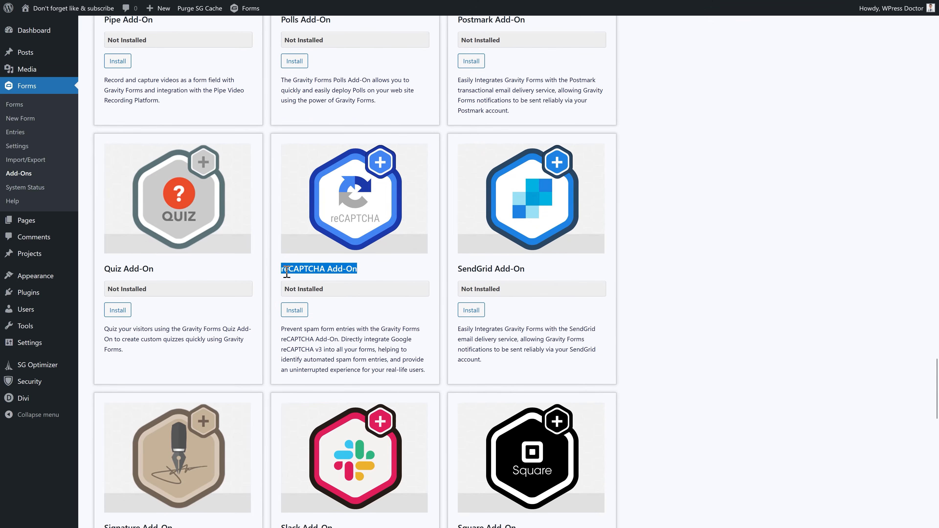
{"action": "left_click_drag", "start_coordinate": [282, 349], "coordinate": [325, 349]}
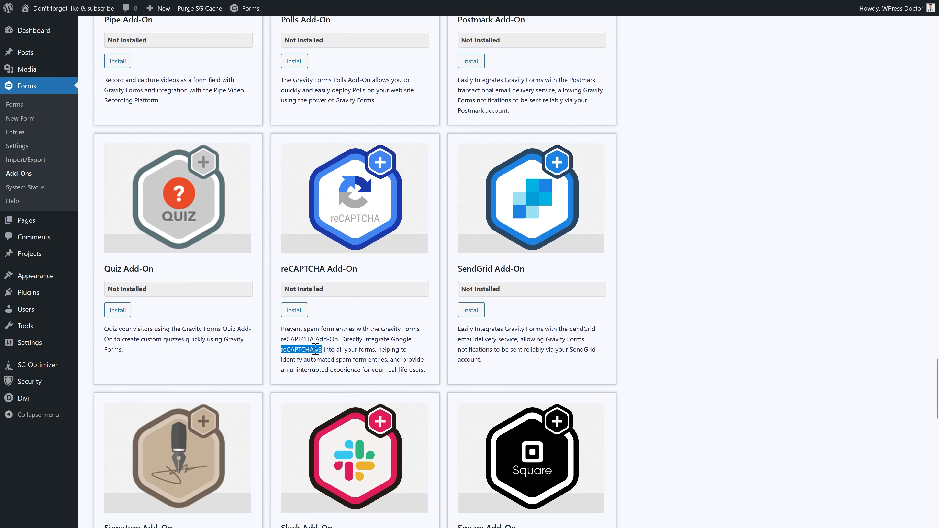
{"action": "left_click", "coordinate": [377, 356]}
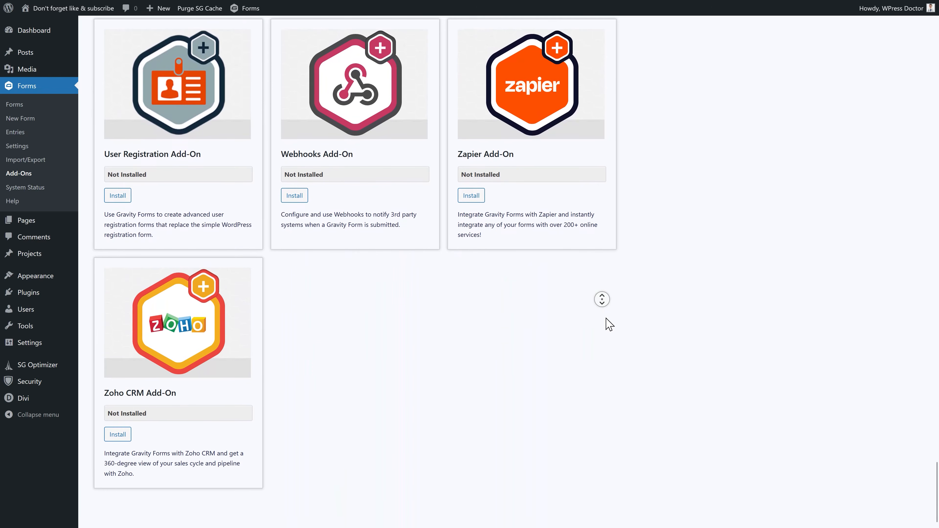
{"action": "left_click", "coordinate": [39, 188]}
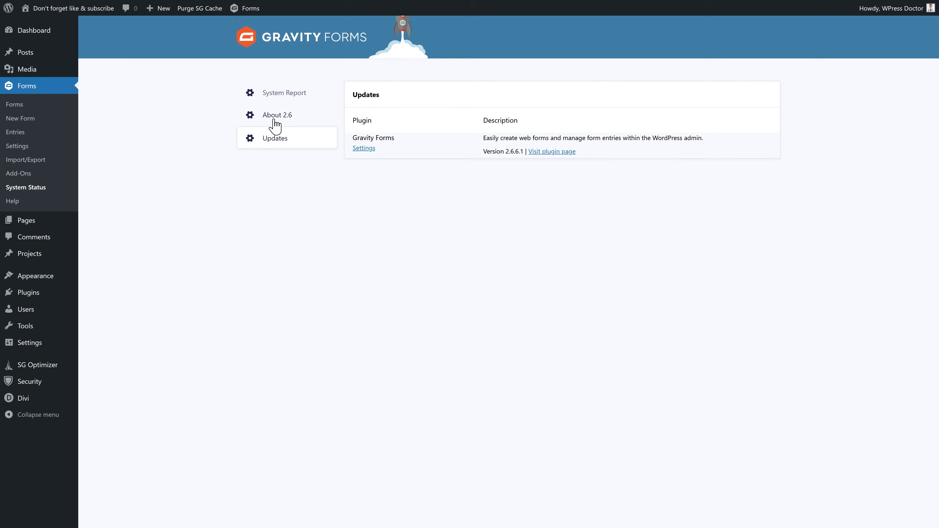
{"action": "left_click", "coordinate": [273, 124]}
- Scroll through the About page, then open the Gravity Forms Help page
{"action": "middle_click", "coordinate": [609, 233]}
{"action": "scroll", "coordinate": [609, 241], "scroll_direction": "down", "scroll_amount": 8}
{"action": "scroll", "coordinate": [608, 256], "scroll_direction": "down", "scroll_amount": 10}
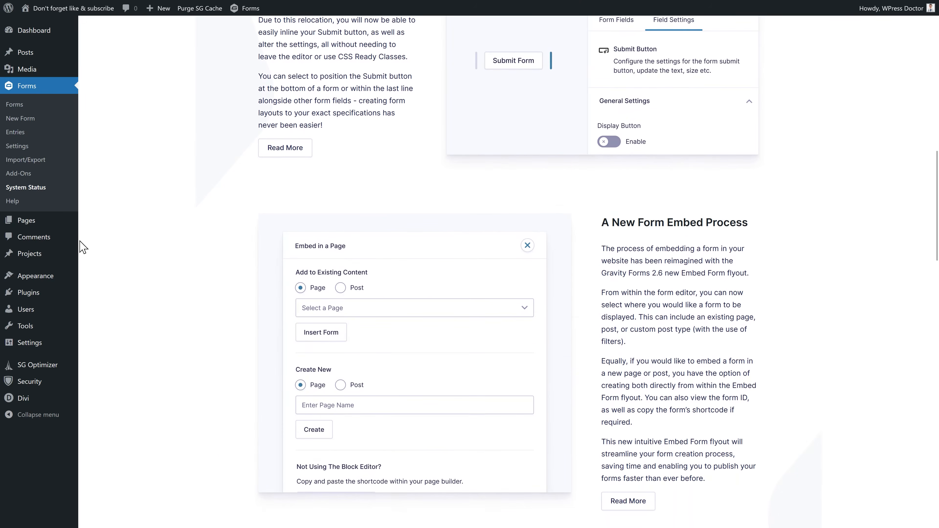
{"action": "left_click", "coordinate": [11, 202]}
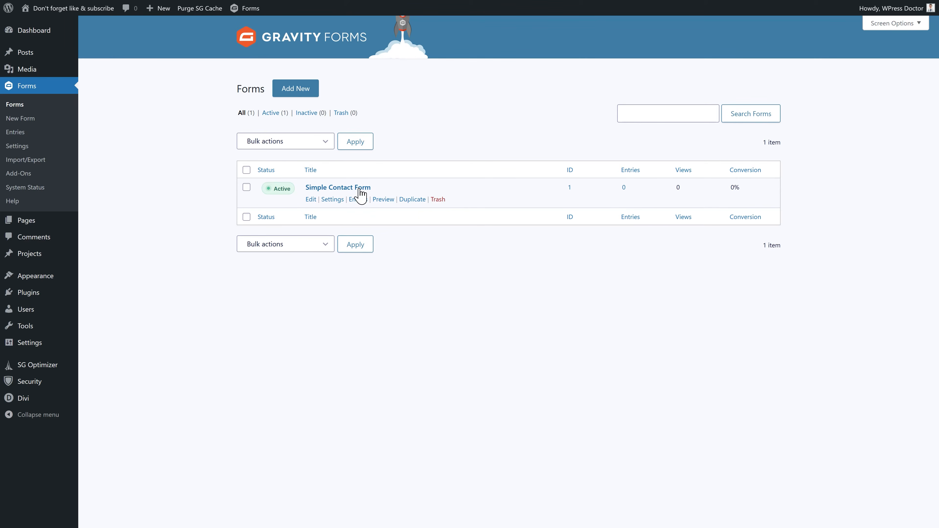
- Duplicate the Simple Contact Form and open the copy's form settings
{"action": "left_click", "coordinate": [412, 200]}
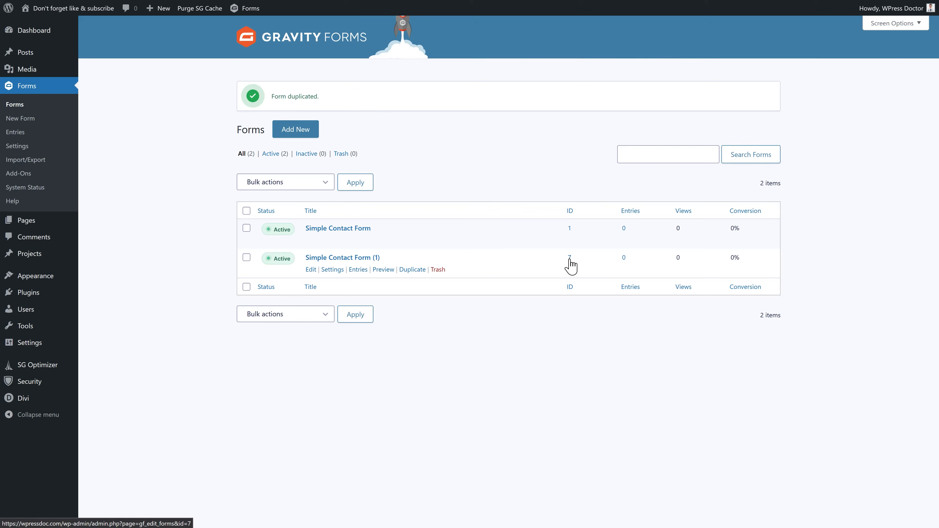
{"action": "mouse_move", "coordinate": [334, 272]}
{"action": "left_click", "coordinate": [356, 289]}
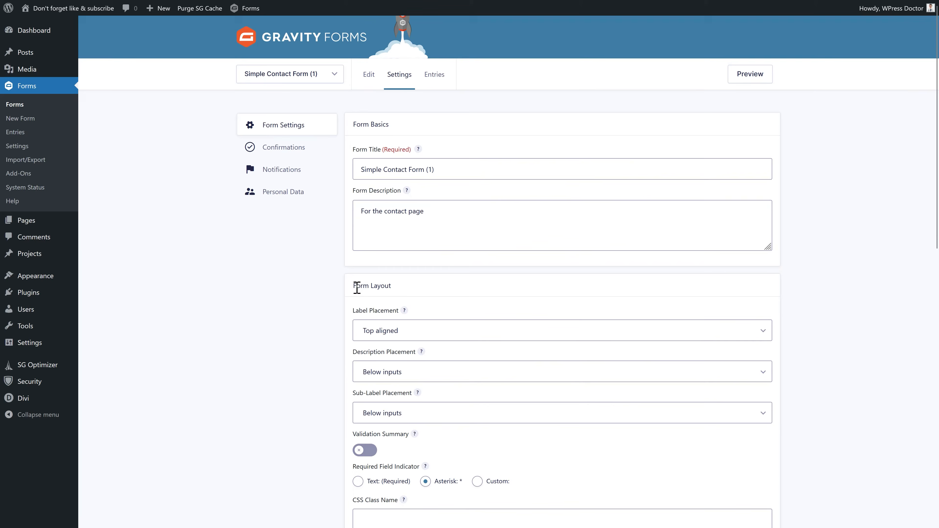
- Retitle the copy 'Conditional Logic Form', describe it 'To learn conditional logic!', and save
{"action": "triple_click", "coordinate": [444, 168]}
{"action": "type", "text": "Conditional Logic Form"}
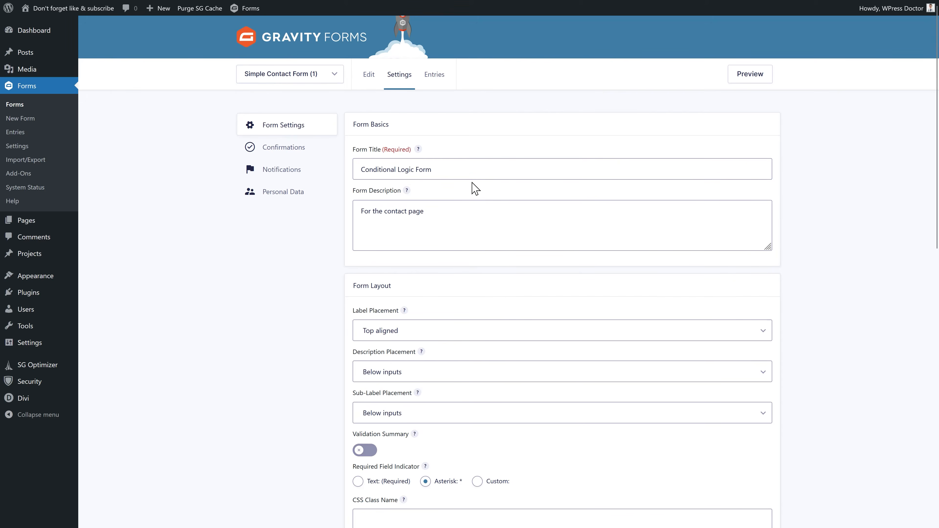
{"action": "triple_click", "coordinate": [376, 236]}
{"action": "type", "text": "To learn conditional logic!"}
{"action": "left_click", "coordinate": [340, 266]}
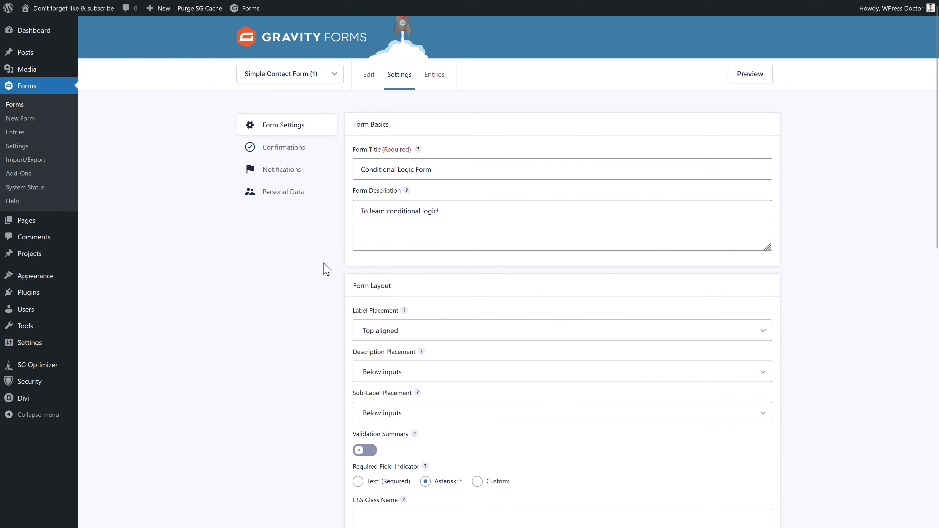
{"action": "scroll", "coordinate": [327, 269], "scroll_direction": "down", "scroll_amount": 10}
{"action": "left_click", "coordinate": [373, 461]}
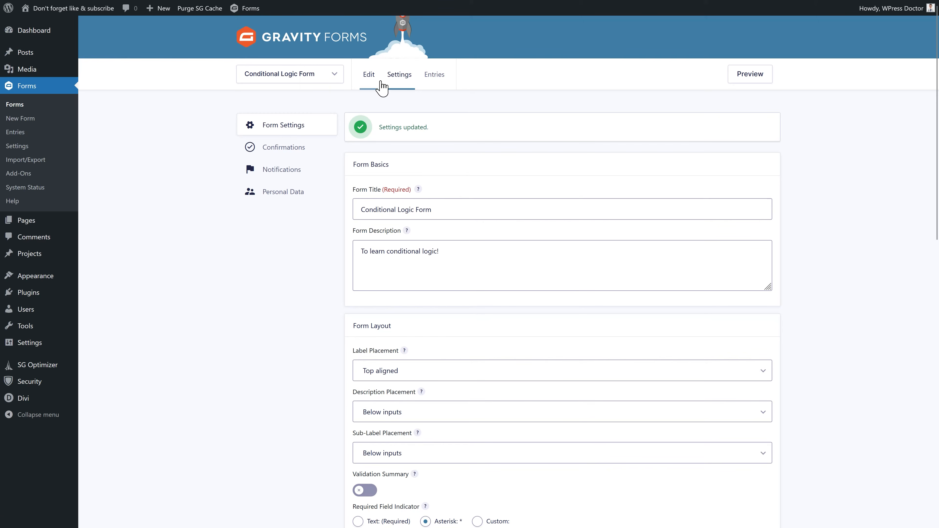
- Delete the Your favorite color field from the form
{"action": "left_click", "coordinate": [369, 86]}
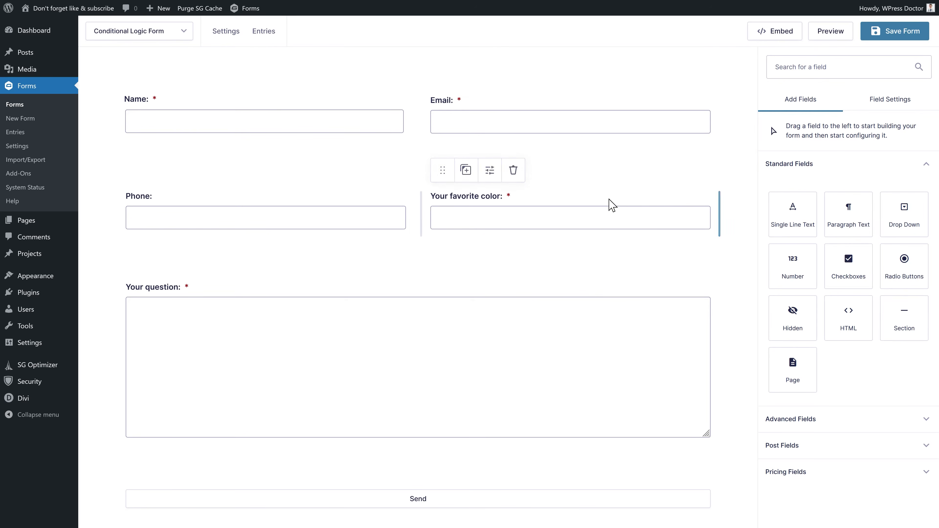
{"action": "left_click", "coordinate": [472, 208]}
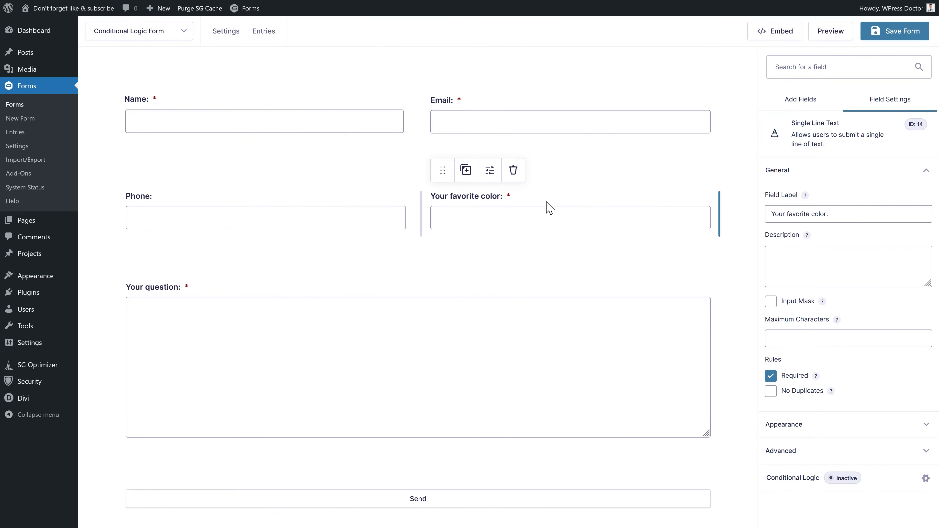
{"action": "left_click", "coordinate": [514, 171]}
{"action": "left_click", "coordinate": [513, 283]}
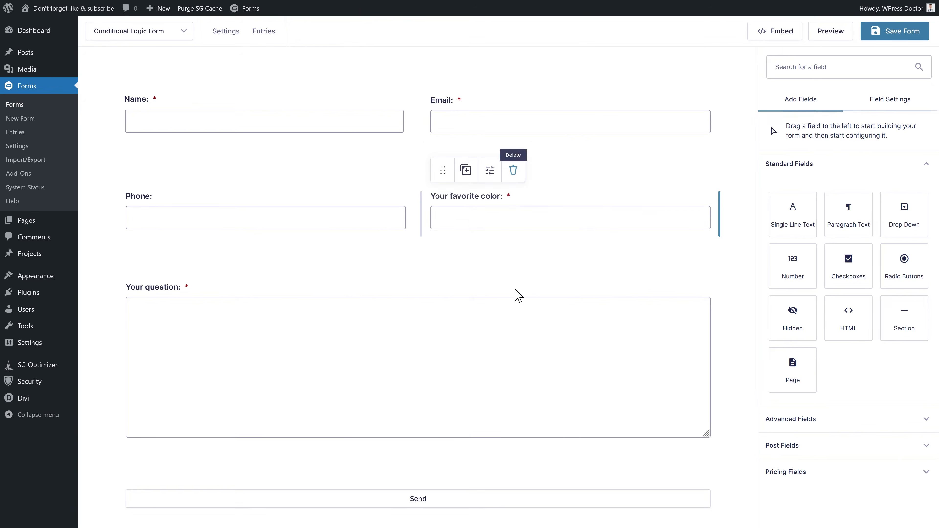
- Add a Drop Down field labelled 'How many kittens would you like?' in its place
{"action": "left_click_drag", "start_coordinate": [906, 222], "coordinate": [704, 235]}
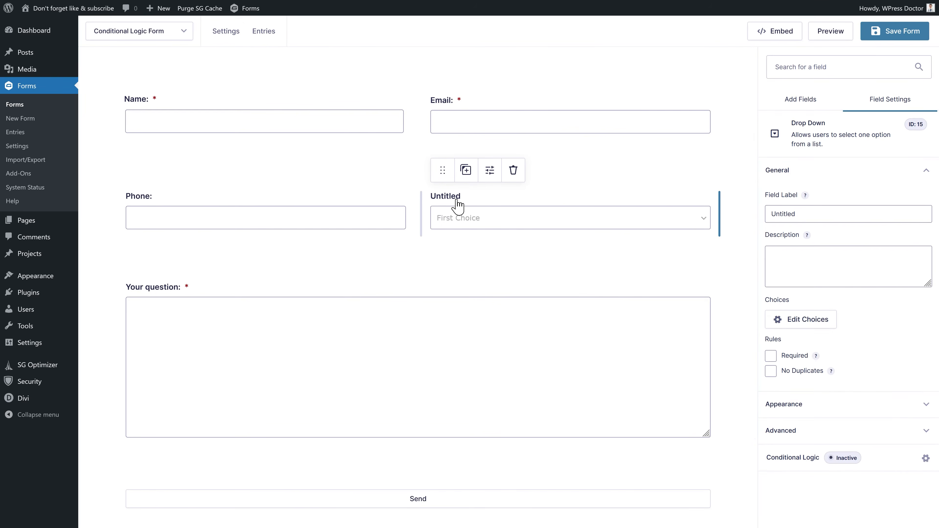
{"action": "left_click_drag", "start_coordinate": [795, 214], "coordinate": [775, 217]}
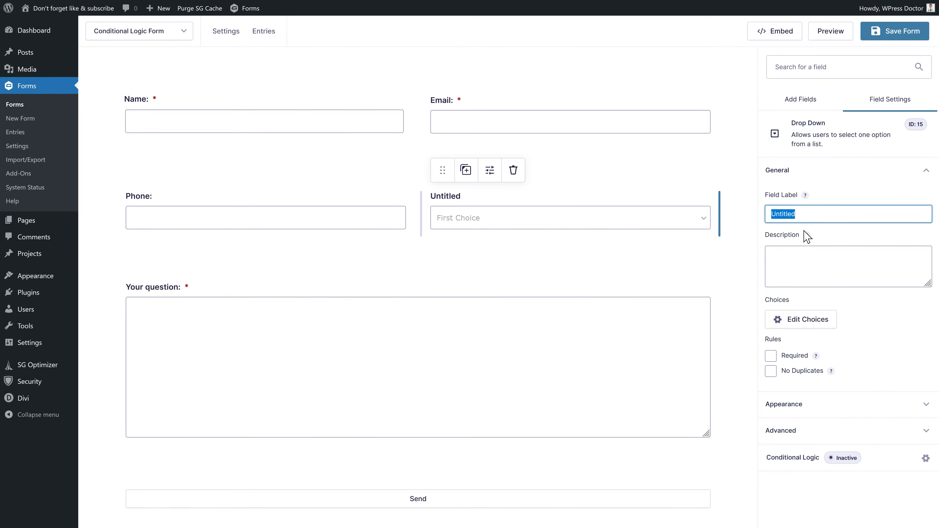
{"action": "type", "text": "How many kittens would you like?"}
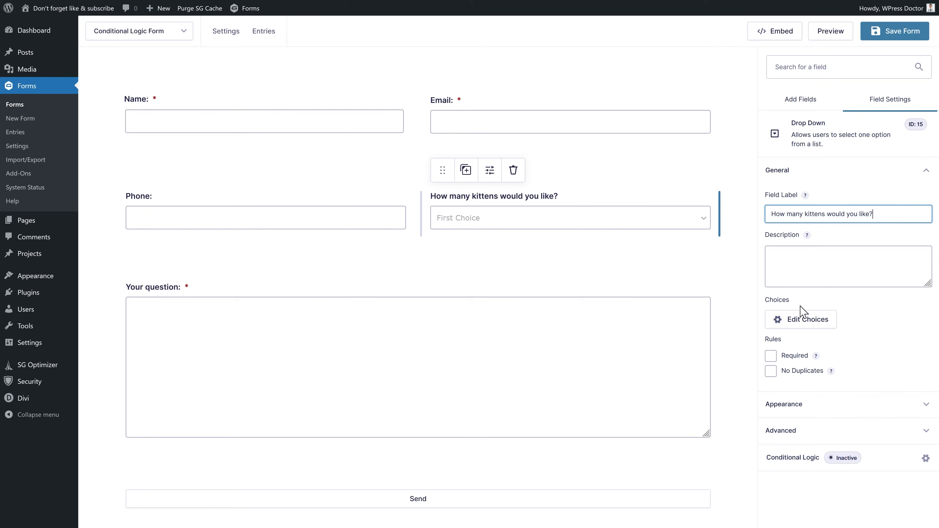
- Rewrite the kitten choice labels, e.g. 'Three if they don't destroy my couches', and add a fourth choice
{"action": "left_click", "coordinate": [806, 325]}
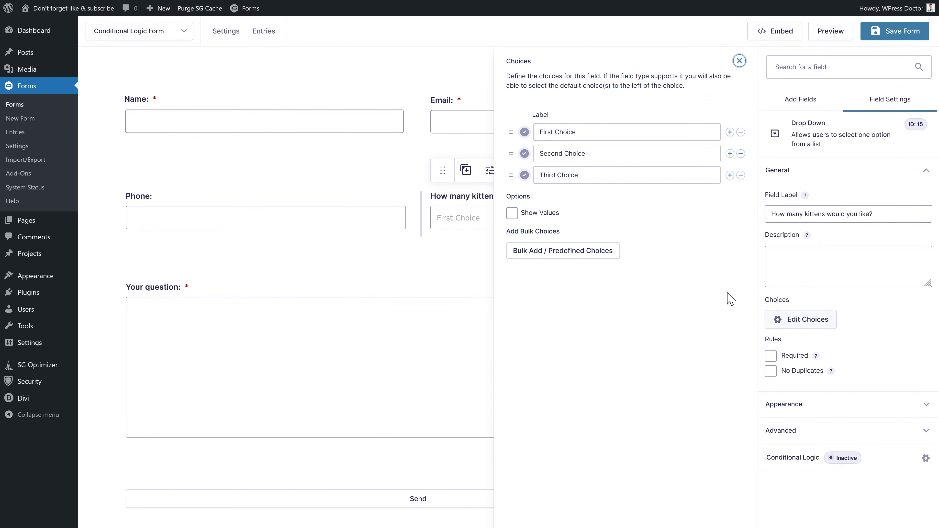
{"action": "left_click_drag", "start_coordinate": [587, 131], "coordinate": [538, 134]}
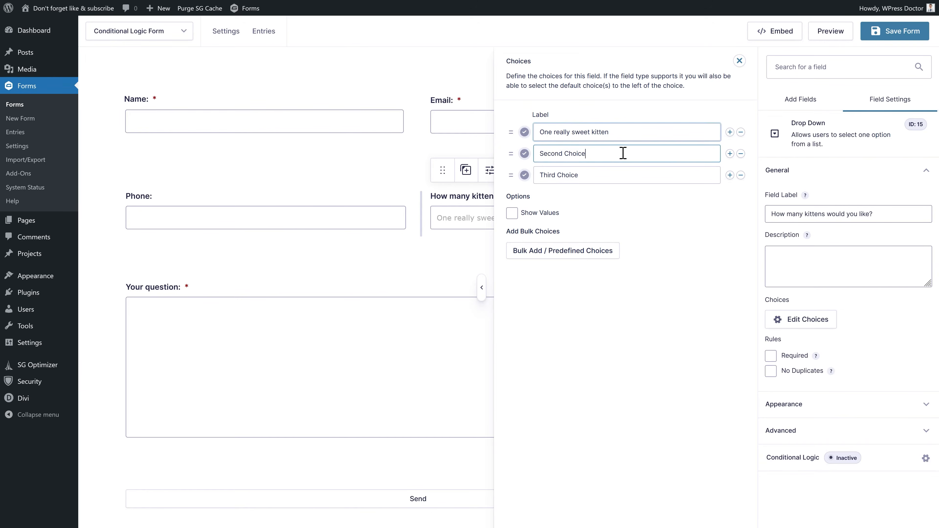
{"action": "left_click_drag", "start_coordinate": [621, 153], "coordinate": [536, 164]}
{"action": "type", "text": "Two really nice kittens"}
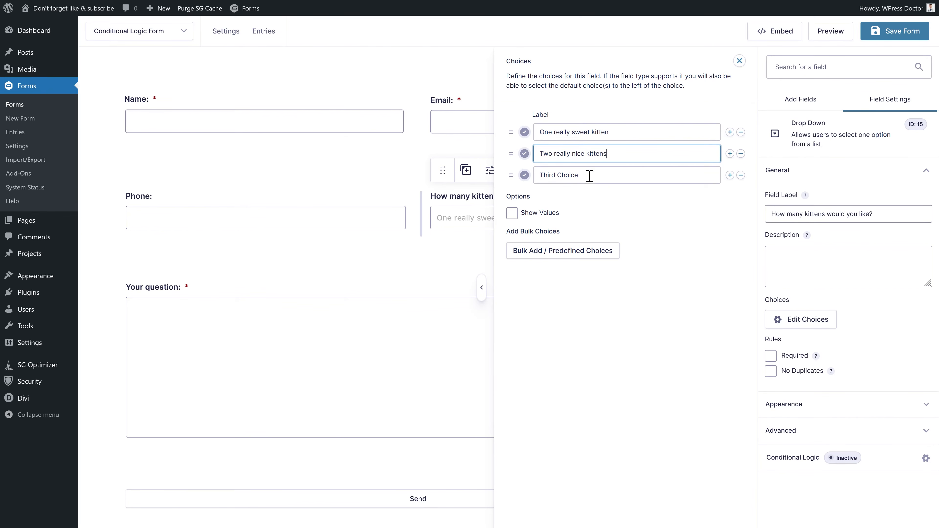
{"action": "left_click_drag", "start_coordinate": [590, 175], "coordinate": [537, 175]}
{"action": "type", "text": "Three if they don't destroy my couches"}
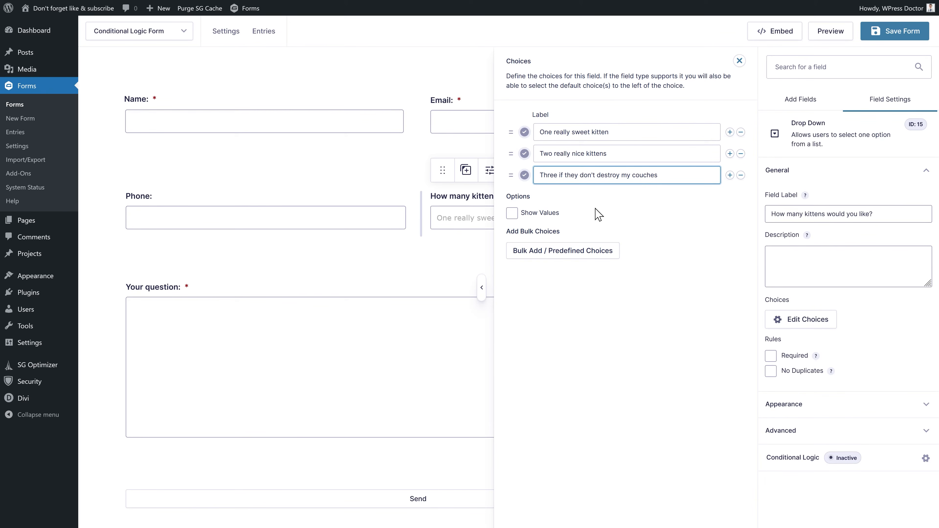
{"action": "left_click", "coordinate": [729, 175]}
{"action": "left_click", "coordinate": [583, 197]}
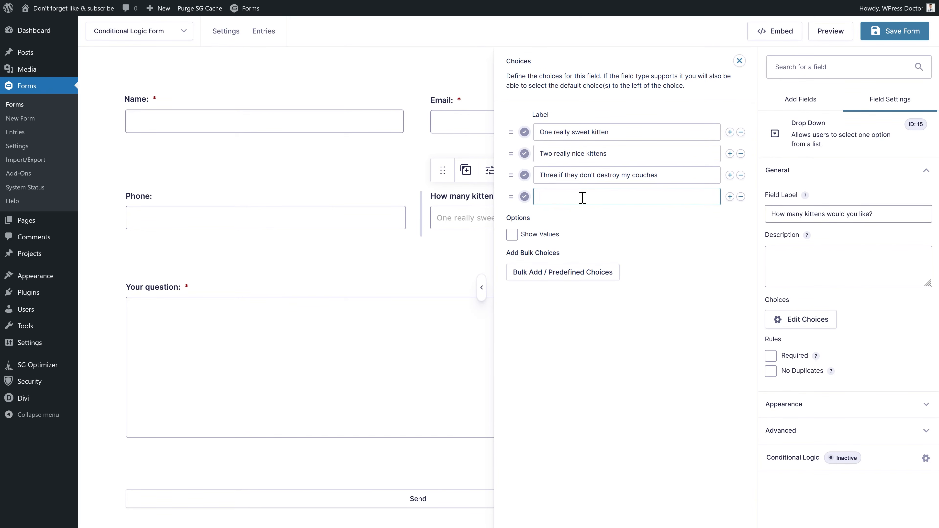
{"action": "type", "text": "Four, I am really in need of a companion (or four"}
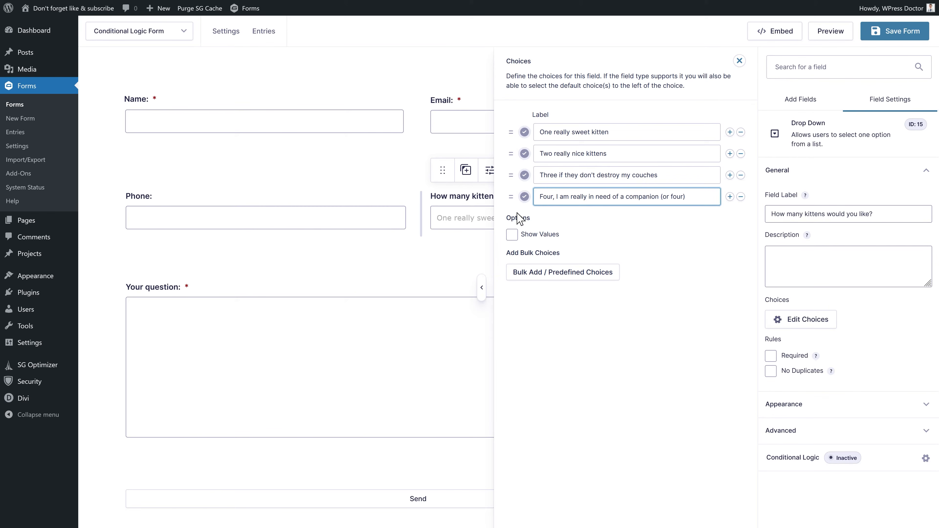
- Show values, set them to 1, 2, 3 and 4, make the dropdown Required, and save
{"action": "left_click", "coordinate": [512, 234]}
{"action": "triple_click", "coordinate": [668, 133]}
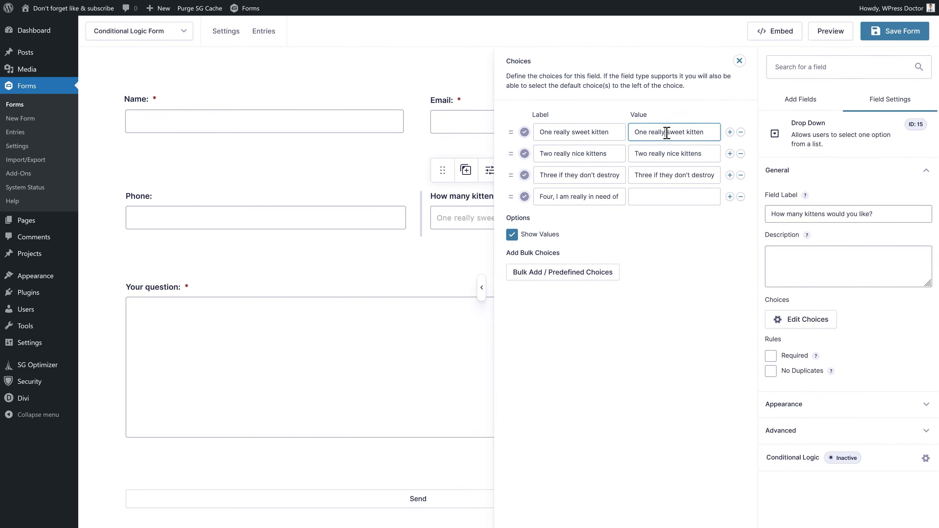
{"action": "type", "text": "1"}
{"action": "triple_click", "coordinate": [670, 152]}
{"action": "left_click_drag", "start_coordinate": [698, 153], "coordinate": [608, 153]}
{"action": "type", "text": "2"}
{"action": "triple_click", "coordinate": [658, 177]}
{"action": "type", "text": "3"}
{"action": "left_click", "coordinate": [664, 199]}
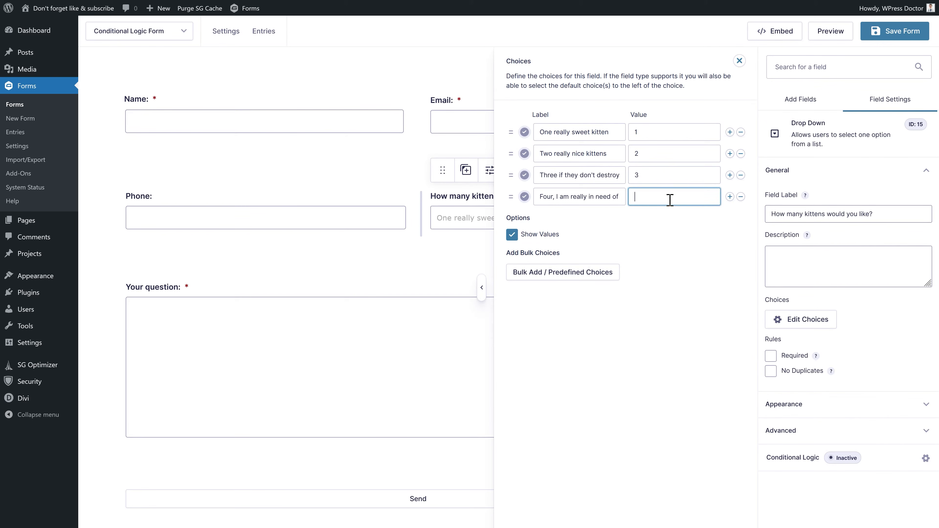
{"action": "type", "text": "4"}
{"action": "left_click", "coordinate": [665, 248]}
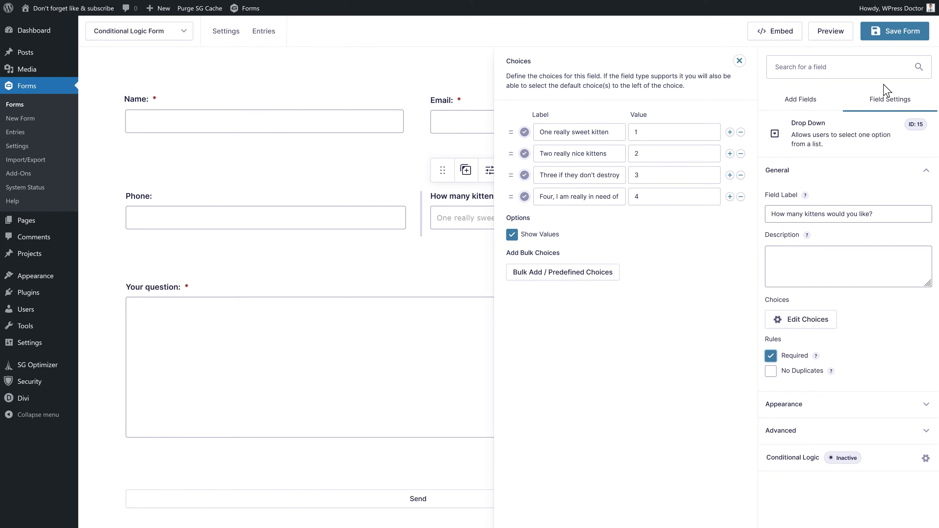
{"action": "left_click", "coordinate": [897, 36]}
{"action": "left_click", "coordinate": [656, 136]}
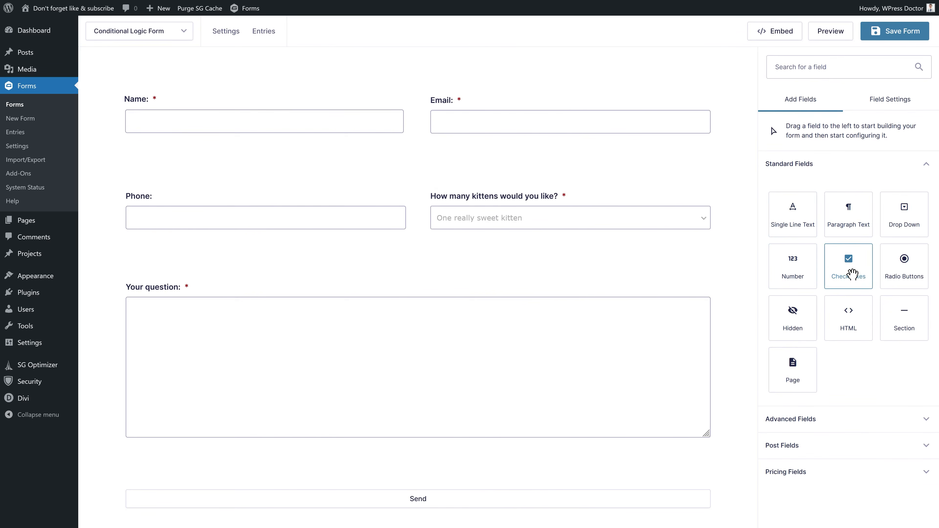
- Add a Checkboxes field below Phone labelled 'Would you also like a cat basket?'
{"action": "left_click_drag", "start_coordinate": [852, 274], "coordinate": [394, 274]}
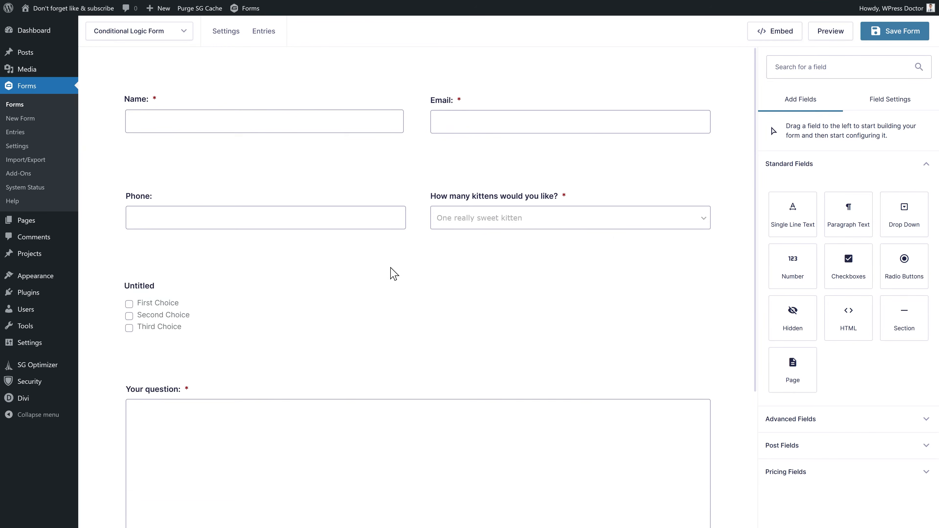
{"action": "left_click", "coordinate": [216, 283]}
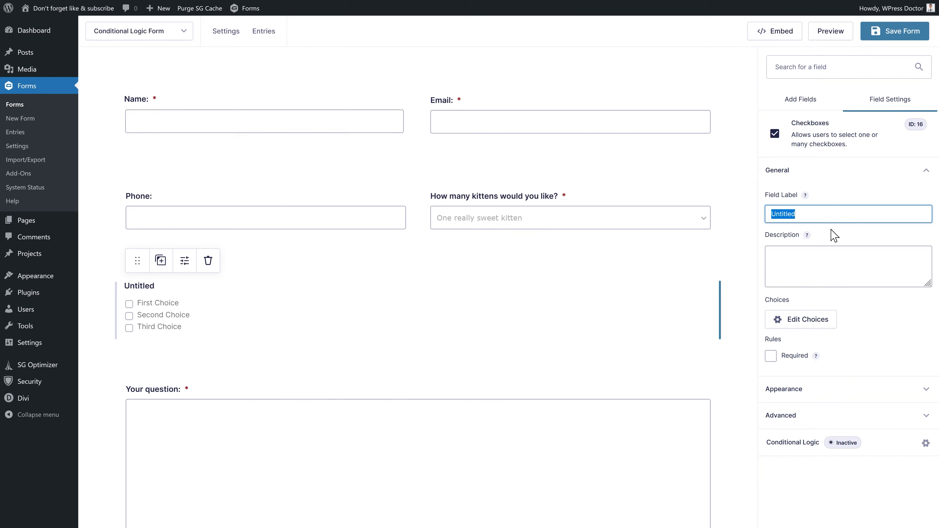
{"action": "type", "text": "Would you also like a cat basket?"}
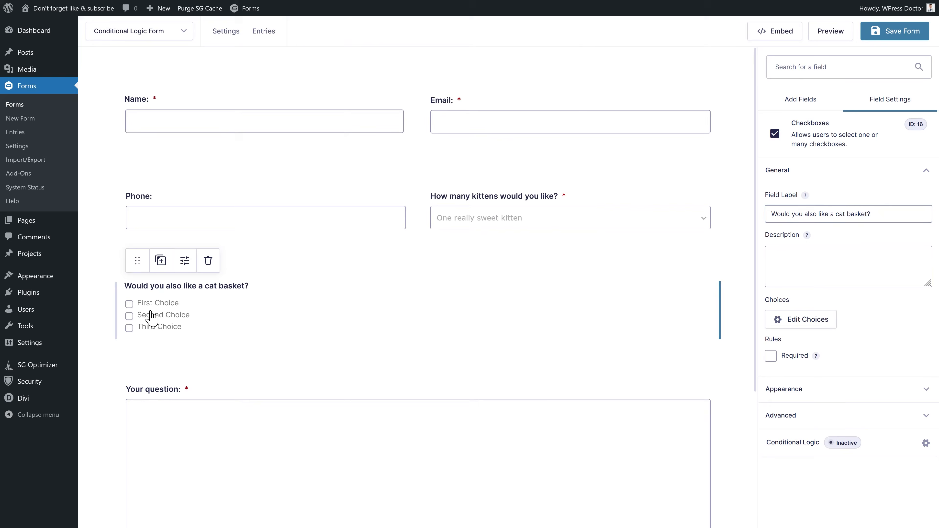
- Name the choices 'Yes a Ferrari type', 'Only if its Gucci', 'With a Iron Man', 'Only when its knitted by the sweet grandma'
{"action": "left_click", "coordinate": [807, 320]}
{"action": "type", "text": "Yes a"}
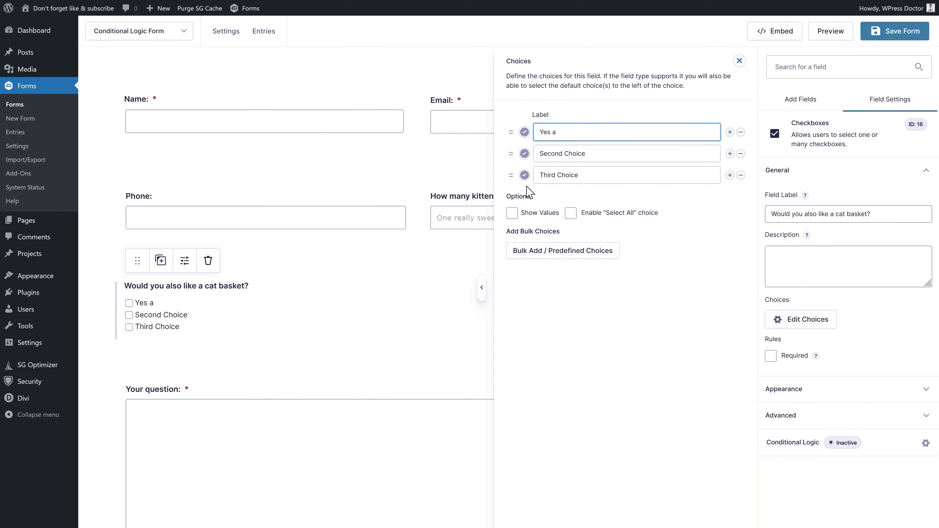
{"action": "type", "text": " Ferrari type"}
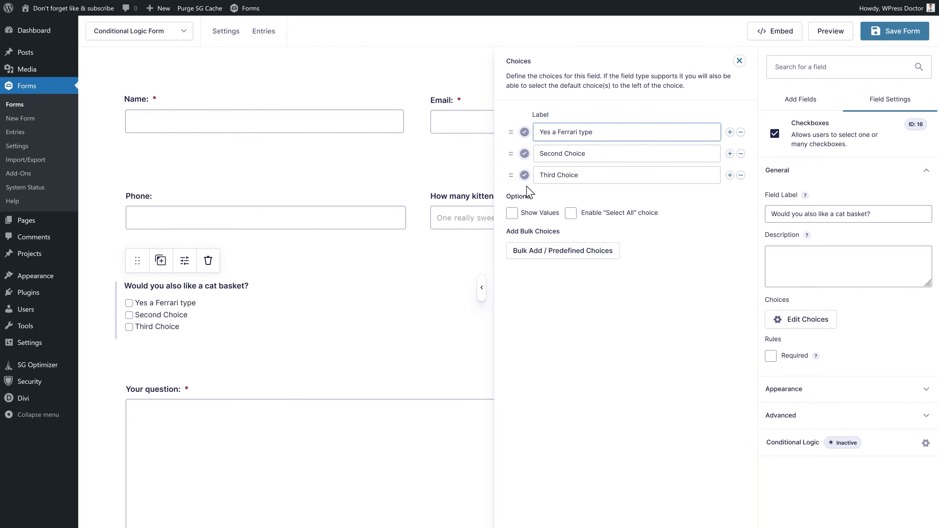
{"action": "key", "text": "Tab"}
{"action": "key", "text": "Tab"}
{"action": "key", "text": "Tab"}
{"action": "key", "text": "Tab"}
{"action": "type", "text": "Only"}
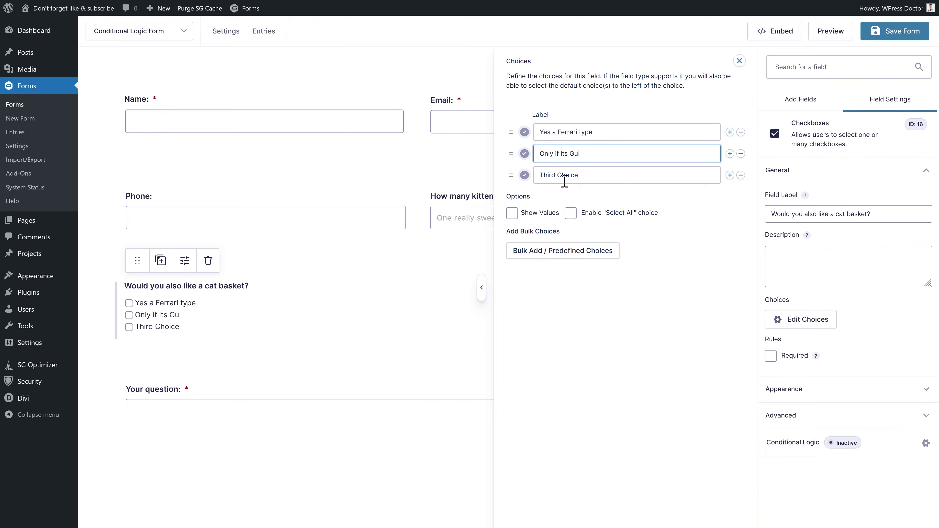
{"action": "type", "text": " if its Gucci"}
{"action": "key", "text": "Tab"}
{"action": "key", "text": "Tab"}
{"action": "key", "text": "Tab"}
{"action": "key", "text": "Tab"}
{"action": "type", "text": "With a Iron Man"}
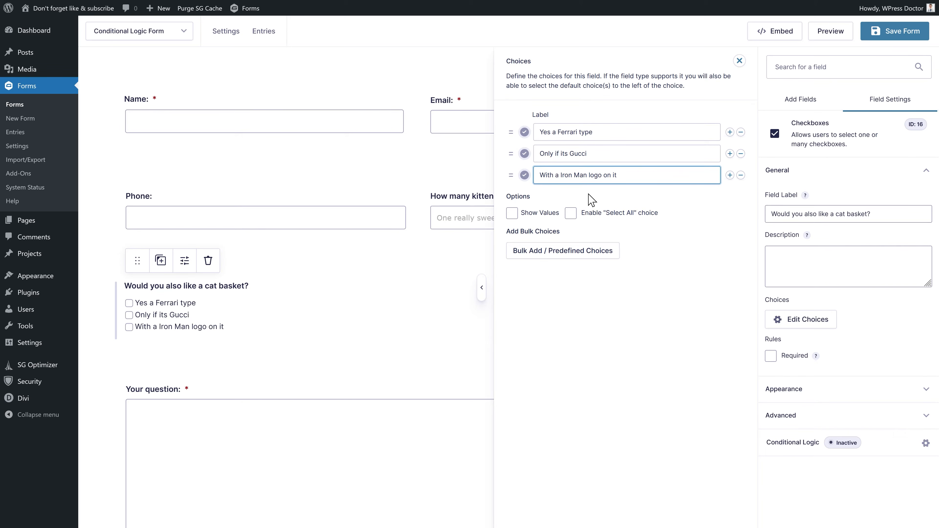
{"action": "key", "text": "Return"}
{"action": "left_click", "coordinate": [632, 196]}
{"action": "type", "text": "Only when its knitted by the sweet grandma"}
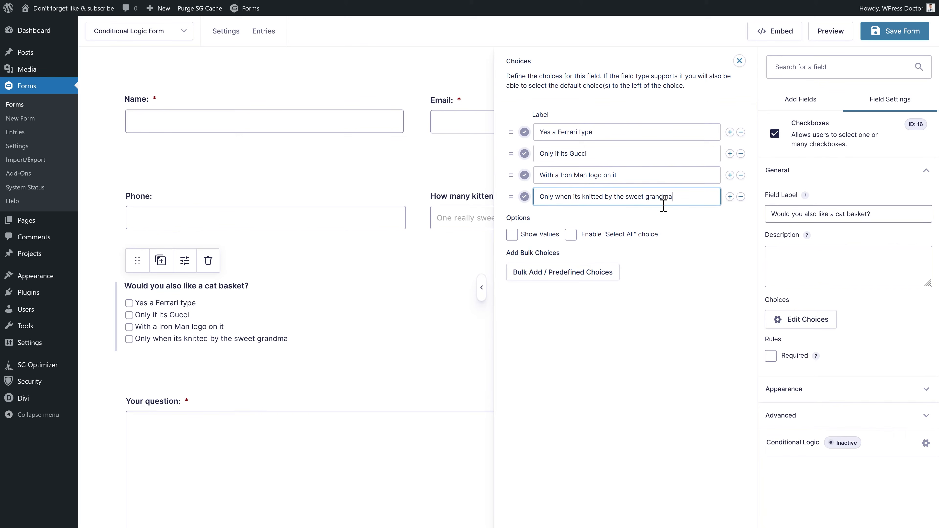
- Show values and set the four choice values to 400, 600, 500 and 9000
{"action": "left_click", "coordinate": [515, 239]}
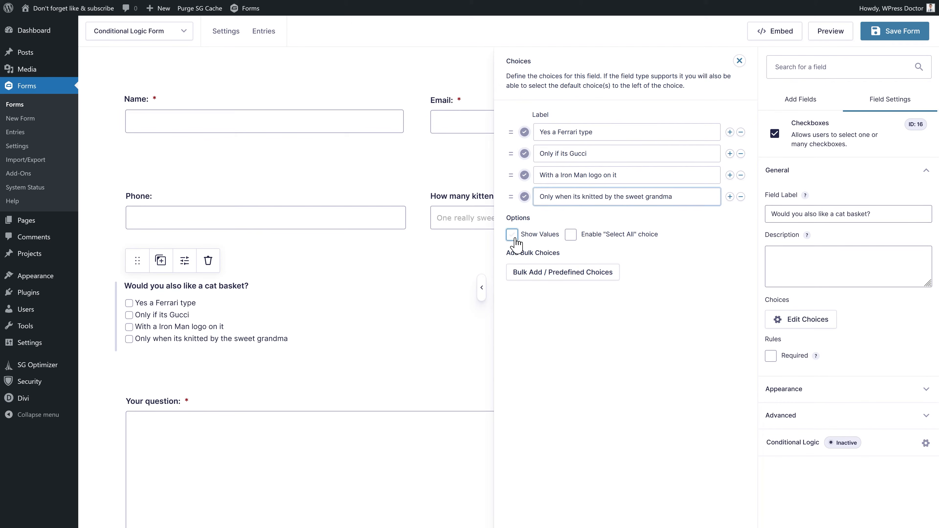
{"action": "left_click_drag", "start_coordinate": [687, 133], "coordinate": [633, 132]}
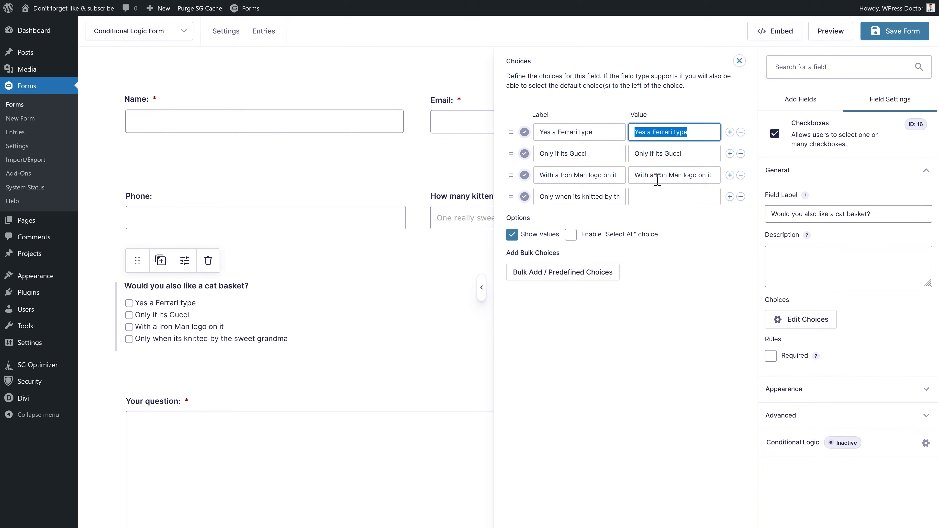
{"action": "type", "text": "400"}
{"action": "left_click_drag", "start_coordinate": [684, 153], "coordinate": [626, 153]}
{"action": "type", "text": "600"}
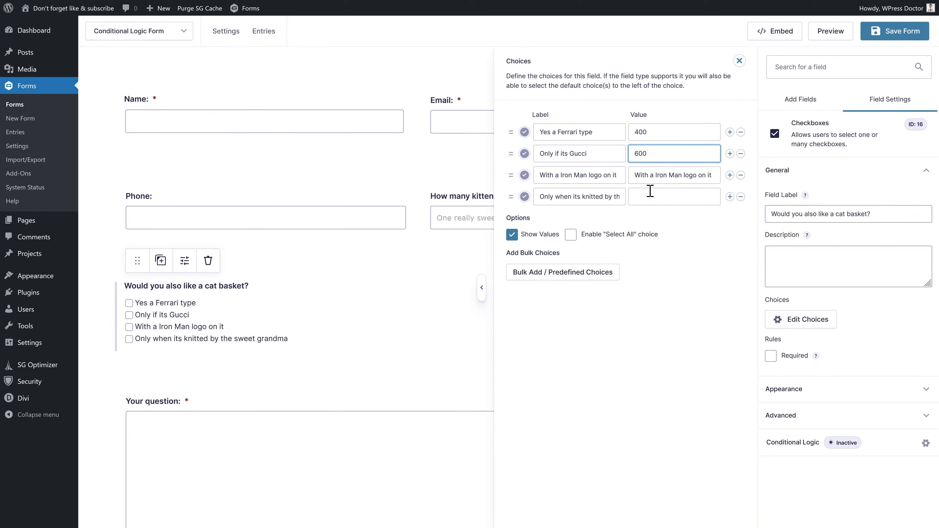
{"action": "triple_click", "coordinate": [657, 176]}
{"action": "type", "text": "500"}
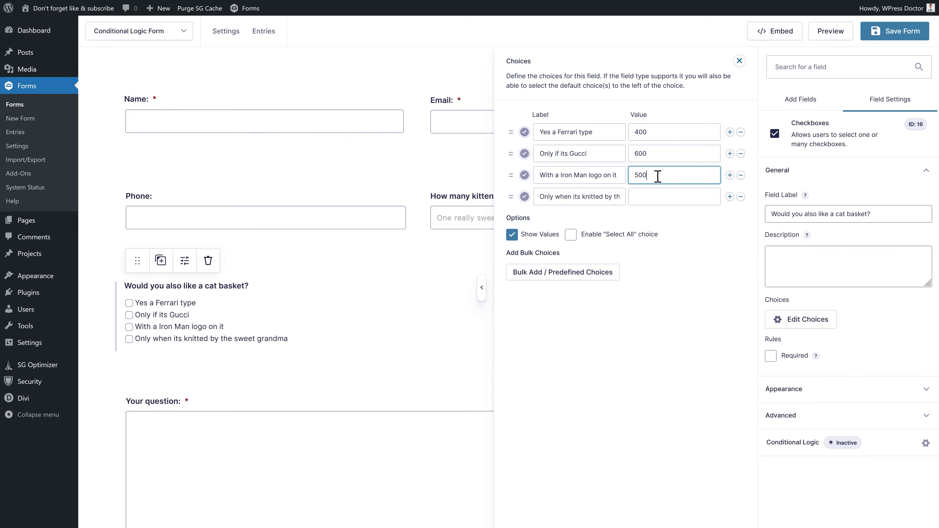
{"action": "triple_click", "coordinate": [660, 196]}
{"action": "type", "text": "9000"}
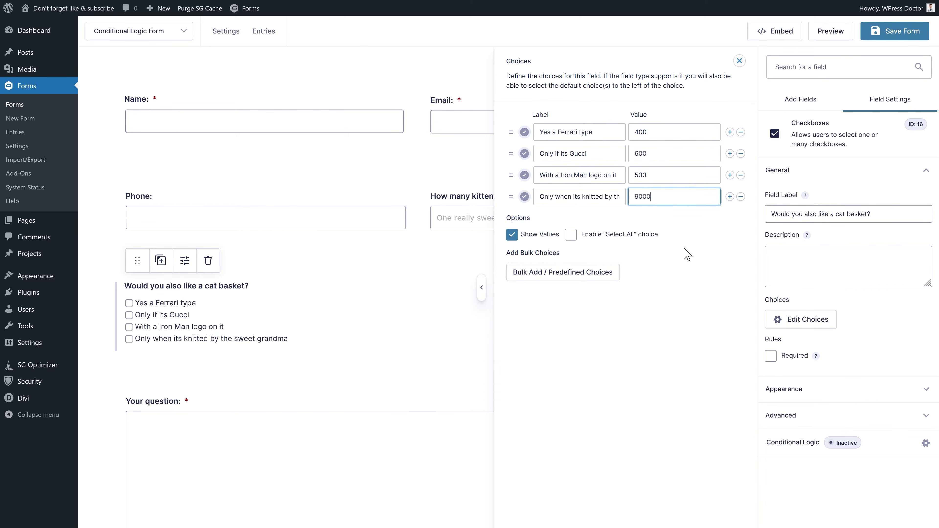
{"action": "left_click", "coordinate": [677, 308]}
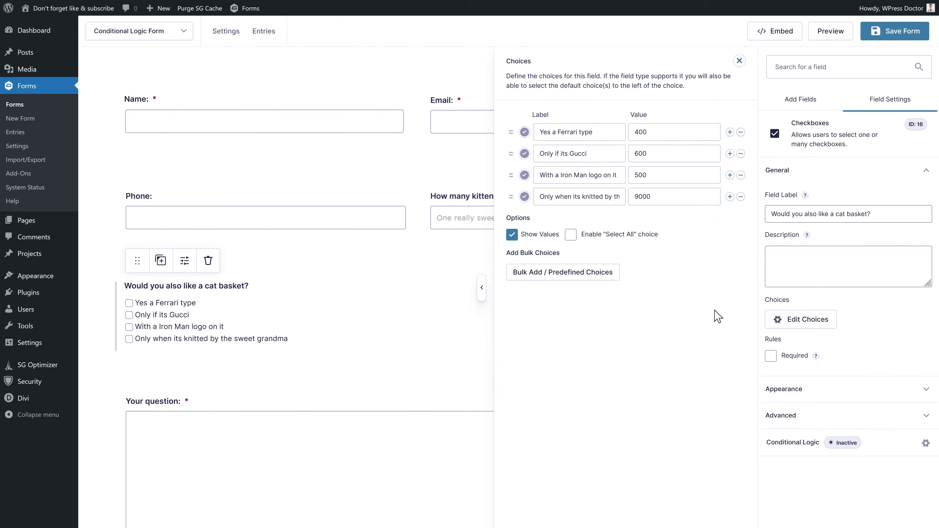
- Enable conditional logic on the cat basket field and add condition rules
{"action": "left_click", "coordinate": [793, 446]}
{"action": "left_click", "coordinate": [464, 119]}
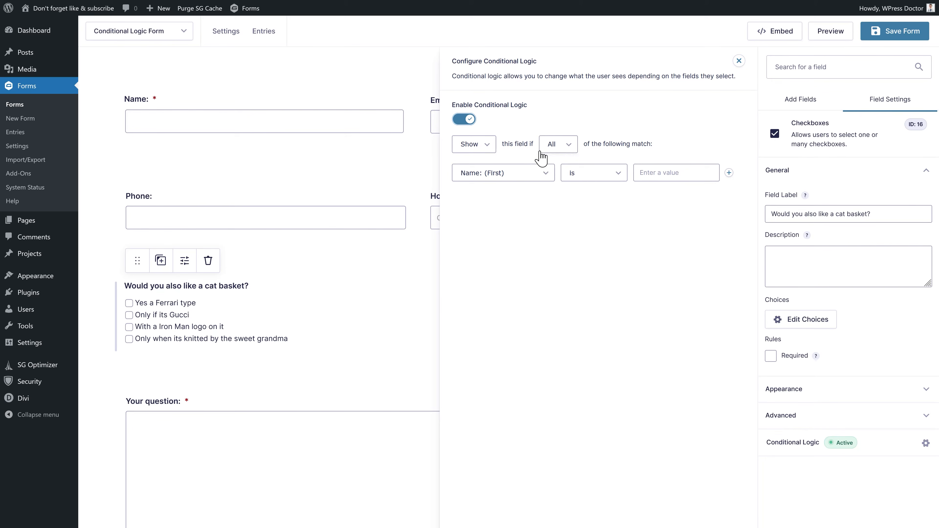
{"action": "left_click", "coordinate": [558, 153]}
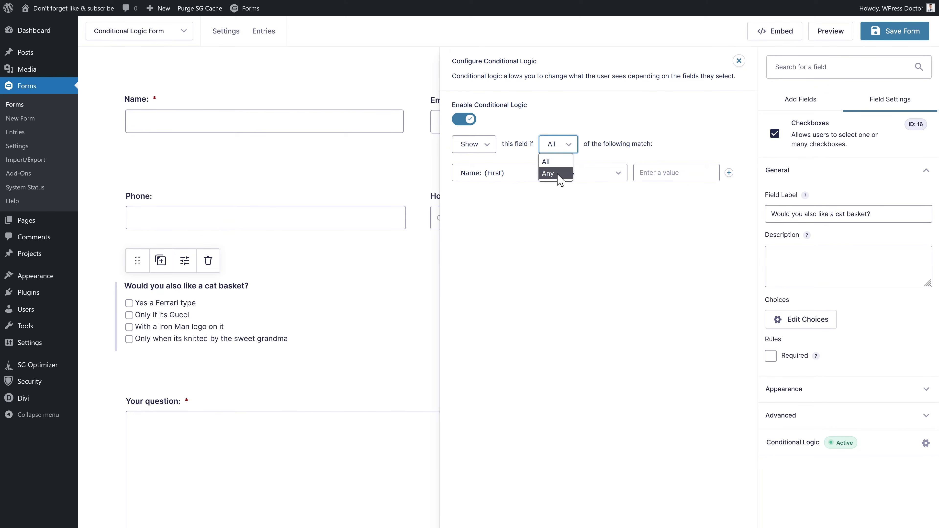
{"action": "left_click", "coordinate": [557, 163]}
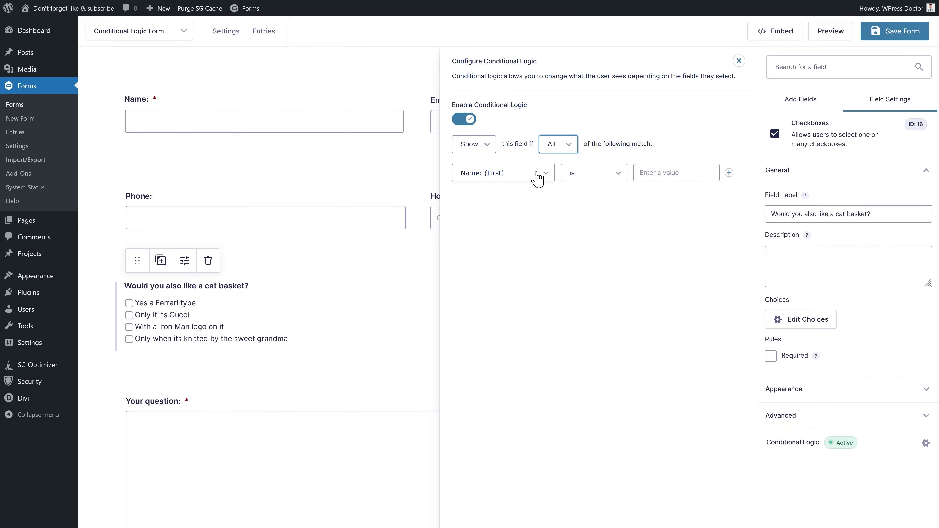
{"action": "left_click", "coordinate": [728, 172]}
{"action": "left_click", "coordinate": [729, 173]}
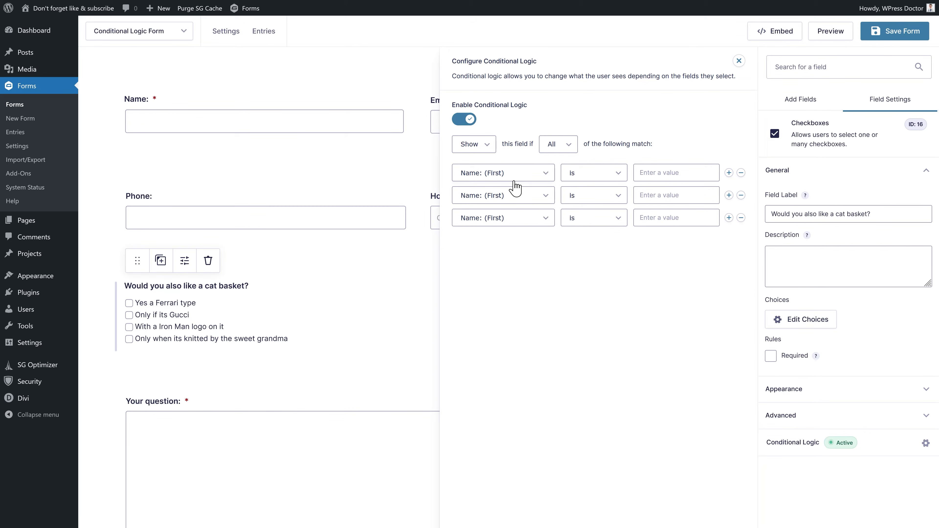
{"action": "left_click", "coordinate": [569, 145]}
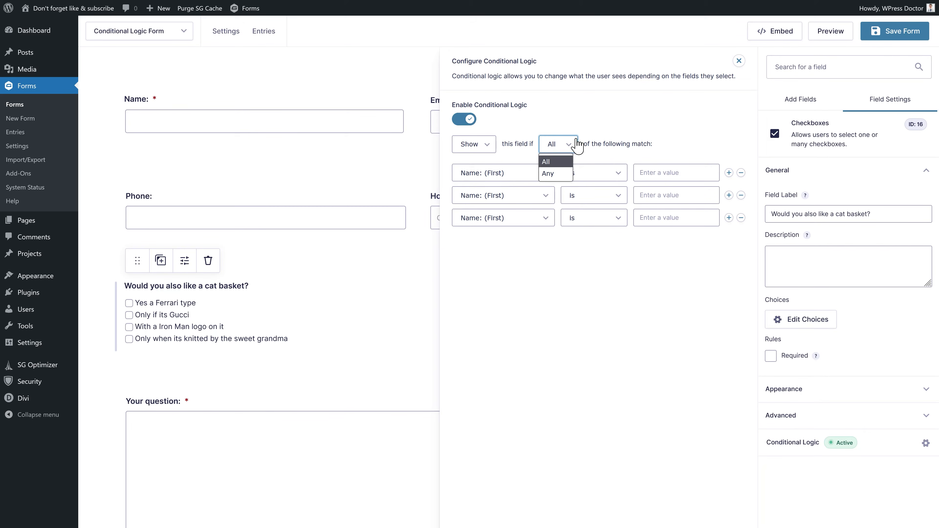
{"action": "left_click", "coordinate": [557, 174]}
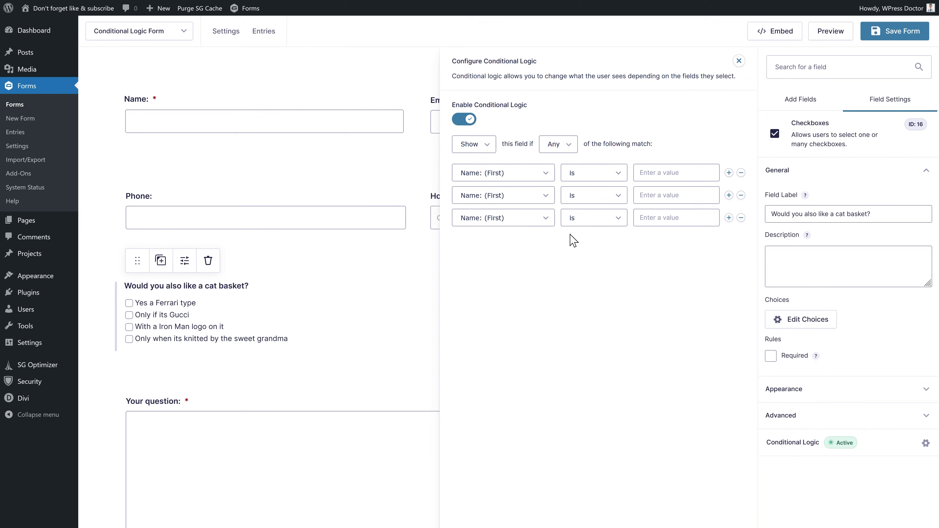
- Set the rule to show when All match: kittens question greater than 1
{"action": "left_click", "coordinate": [512, 172]}
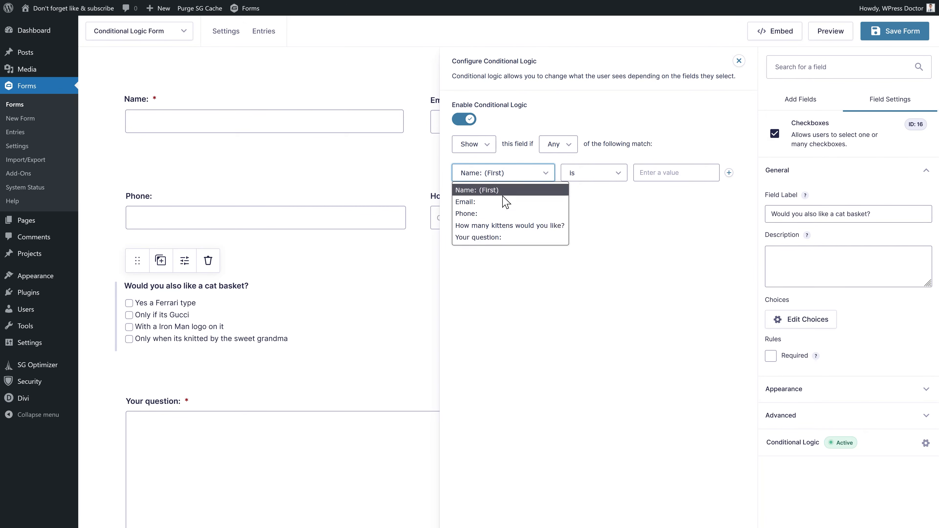
{"action": "left_click", "coordinate": [510, 225]}
{"action": "left_click", "coordinate": [652, 179]}
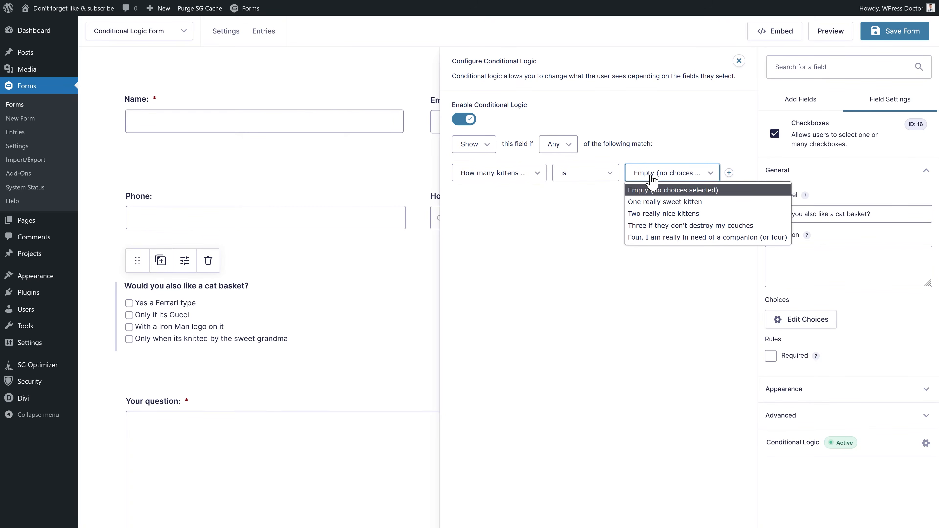
{"action": "left_click", "coordinate": [677, 203]}
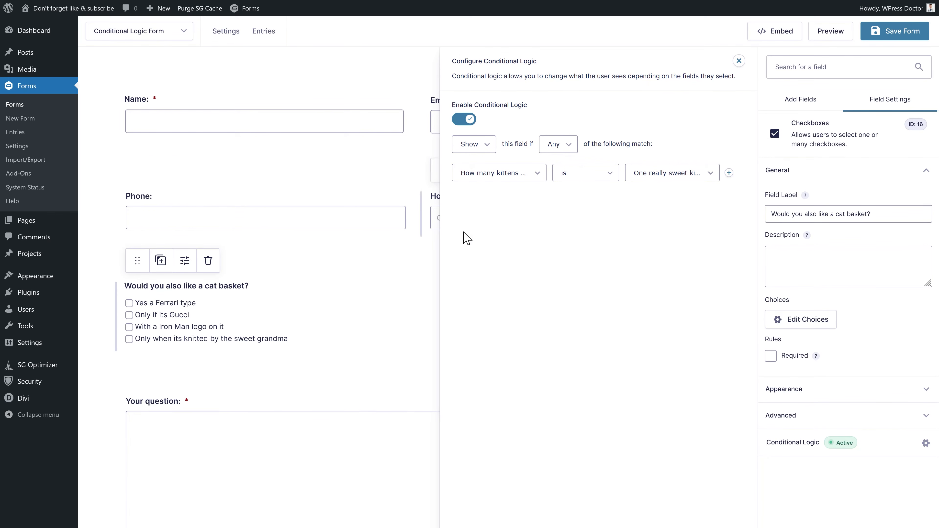
{"action": "left_click", "coordinate": [562, 146]}
{"action": "left_click", "coordinate": [563, 174]}
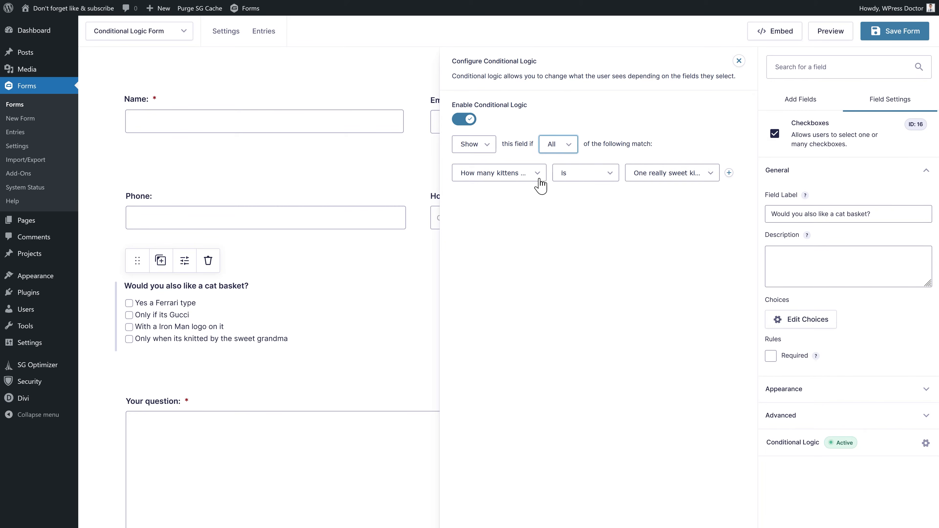
{"action": "left_click", "coordinate": [582, 177]}
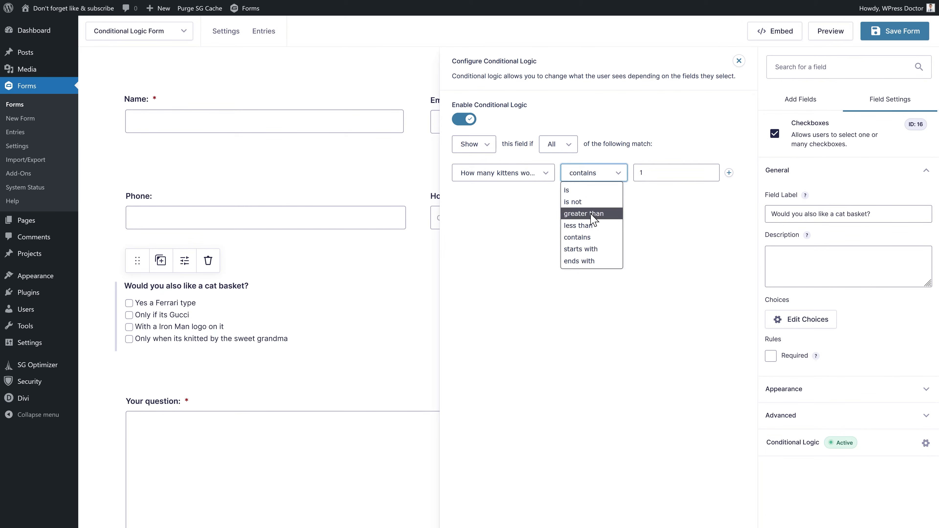
{"action": "left_click", "coordinate": [592, 218]}
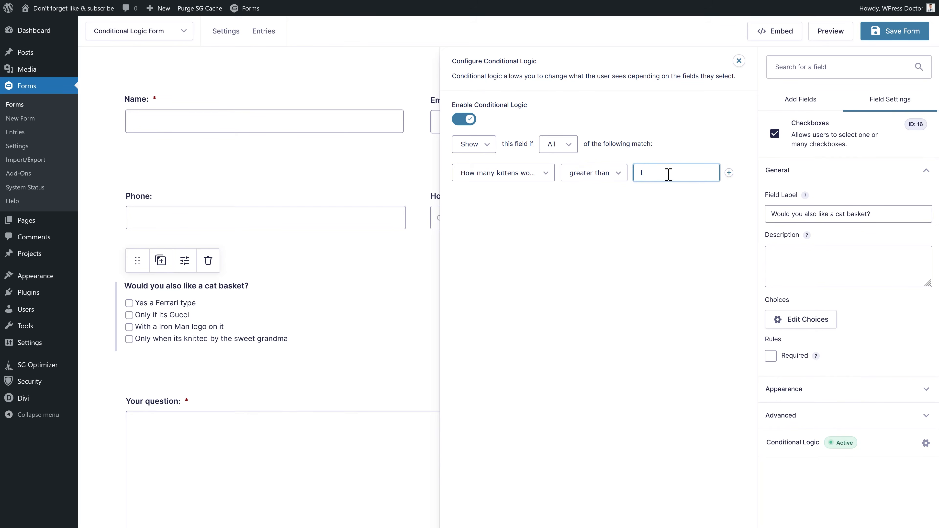
{"action": "left_click", "coordinate": [739, 61]}
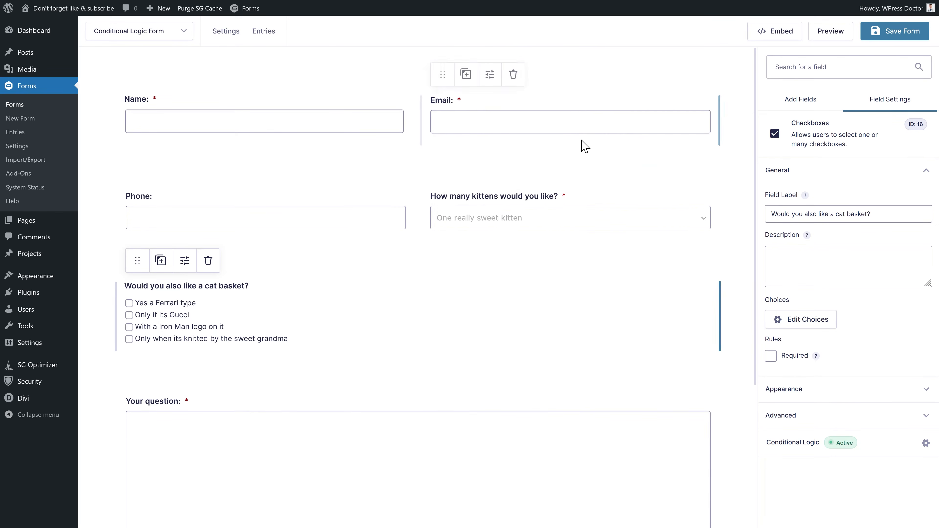
- Add a top choice 'Choose how many kittens' with value 0 to the kittens dropdown
{"action": "left_click", "coordinate": [493, 205]}
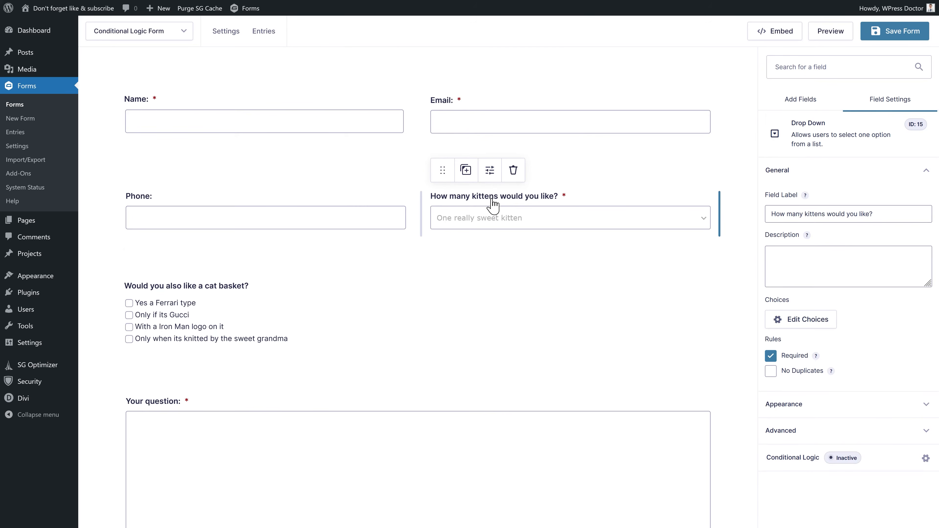
{"action": "left_click", "coordinate": [791, 323]}
{"action": "left_click", "coordinate": [665, 133]}
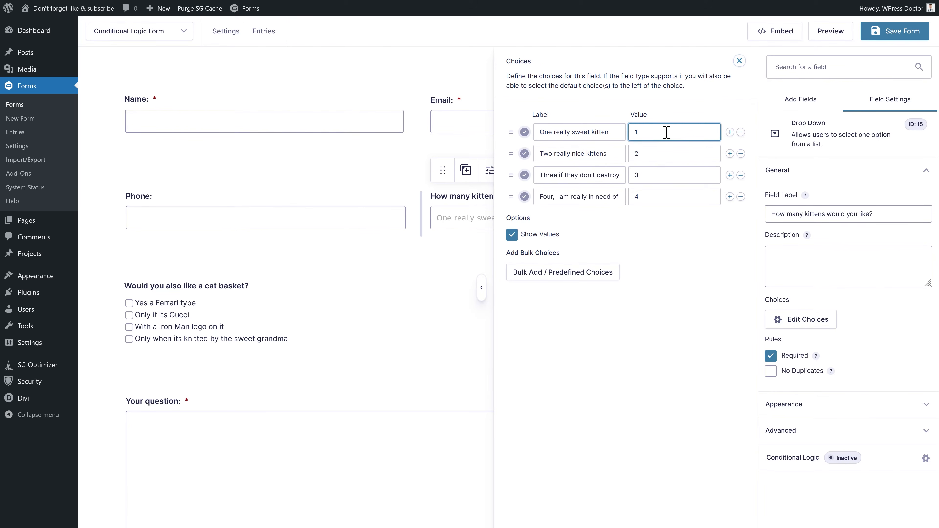
{"action": "left_click", "coordinate": [730, 132]}
{"action": "left_click_drag", "start_coordinate": [508, 153], "coordinate": [507, 126]}
{"action": "left_click", "coordinate": [563, 131]}
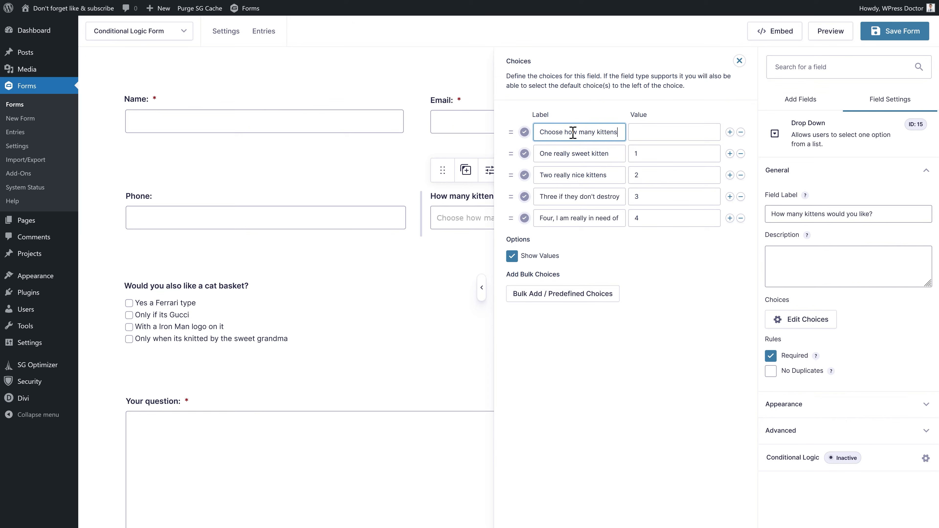
{"action": "left_click", "coordinate": [642, 133]}
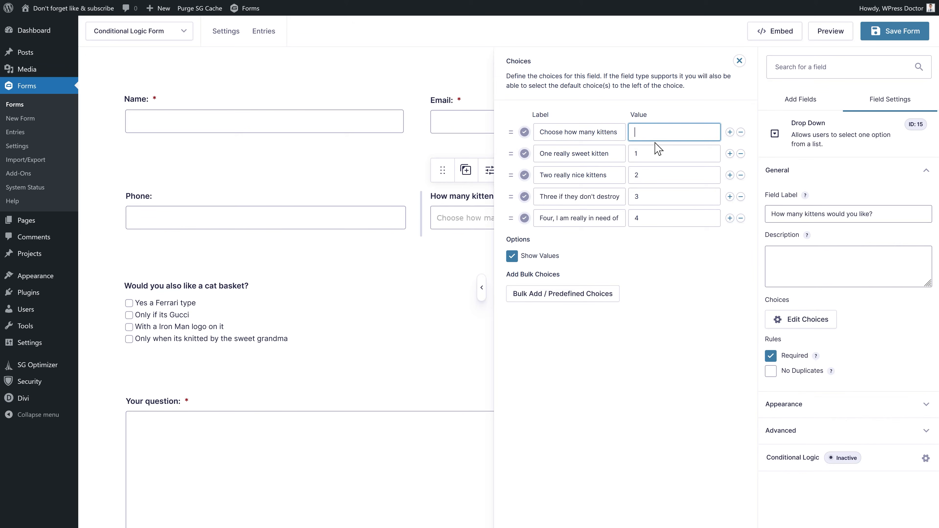
{"action": "left_click", "coordinate": [688, 286]}
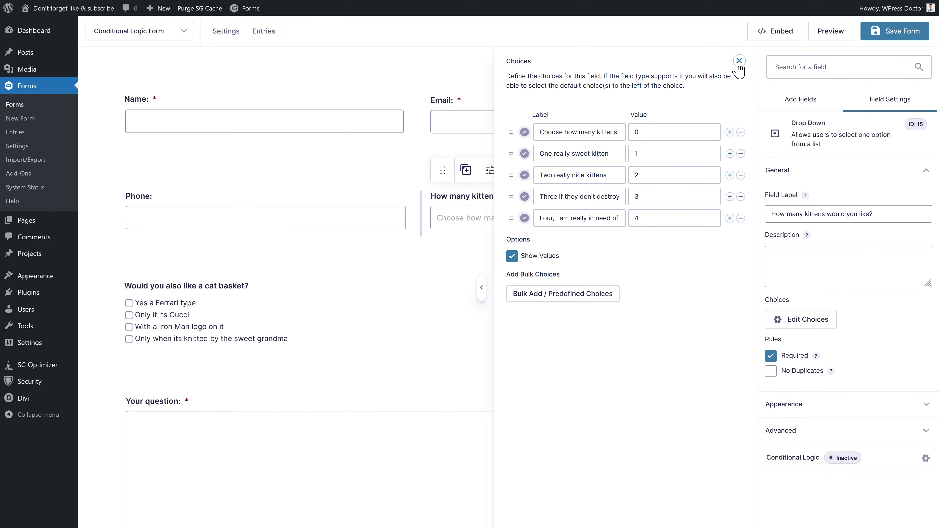
{"action": "left_click", "coordinate": [738, 62]}
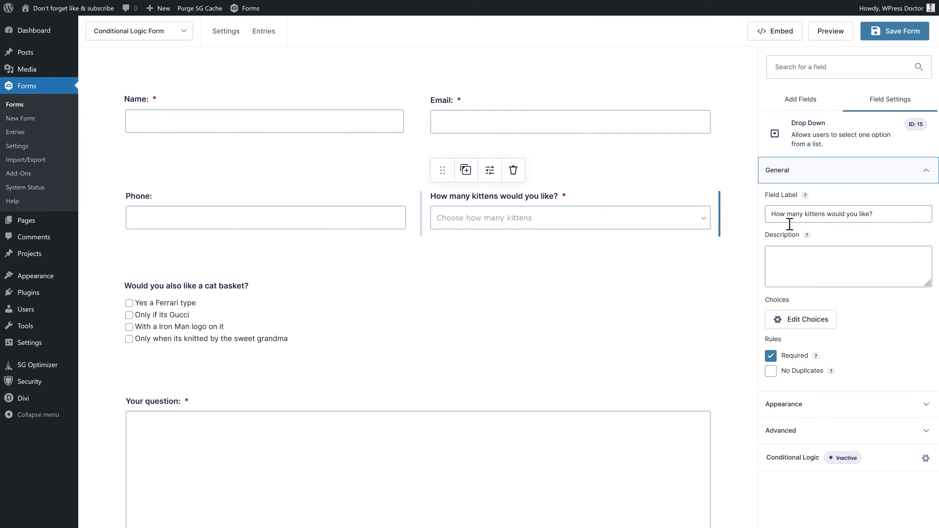
- Set the dropdown's Advanced default value to 0
{"action": "left_click", "coordinate": [790, 441]}
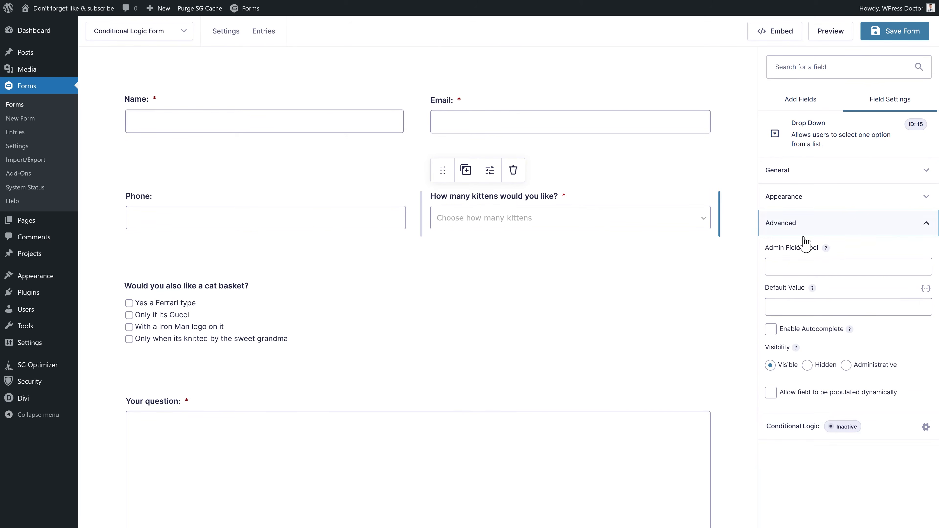
{"action": "left_click", "coordinate": [796, 310]}
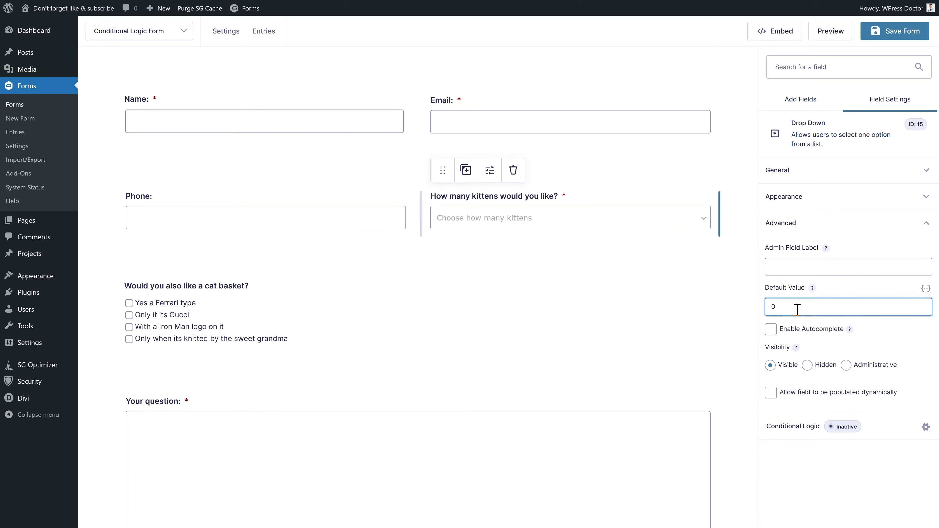
{"action": "left_click", "coordinate": [812, 289]}
{"action": "left_click", "coordinate": [808, 310]}
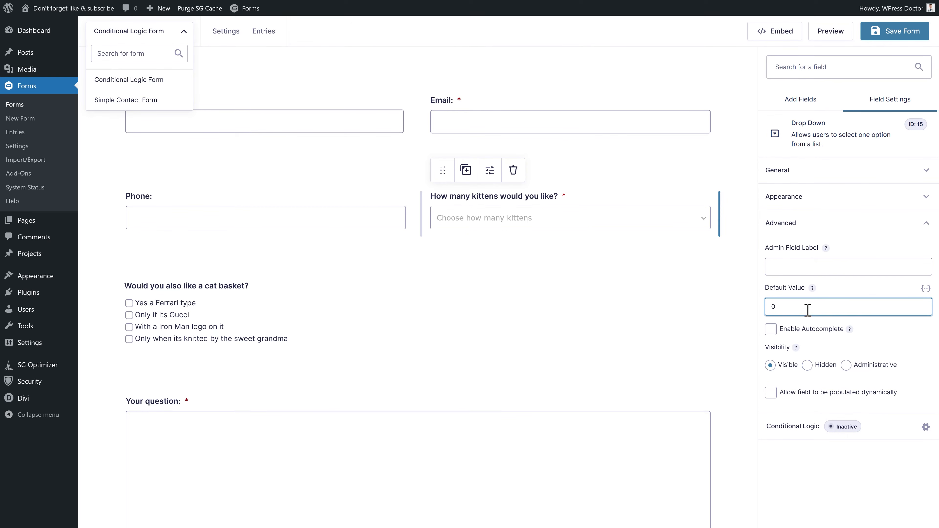
- Change the cat-basket question's condition to kittens greater than 0
{"action": "left_click", "coordinate": [188, 285]}
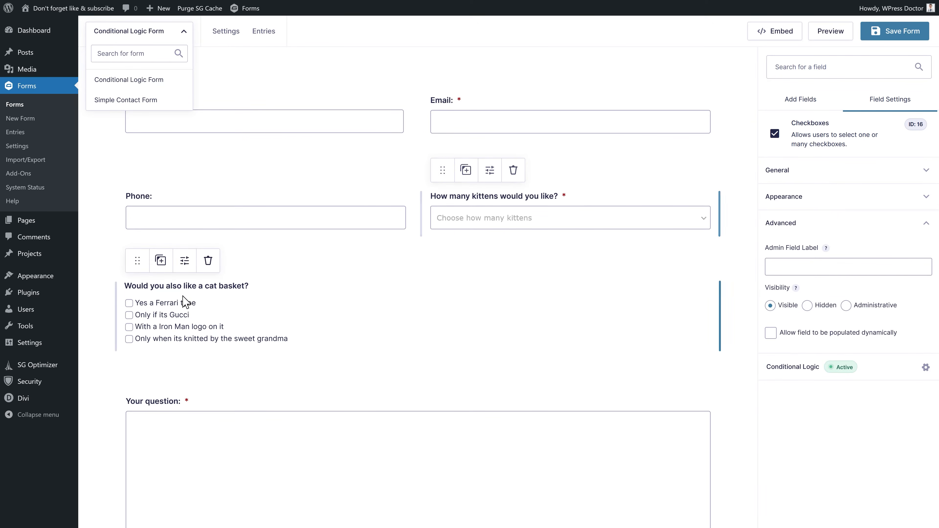
{"action": "left_click", "coordinate": [185, 263]}
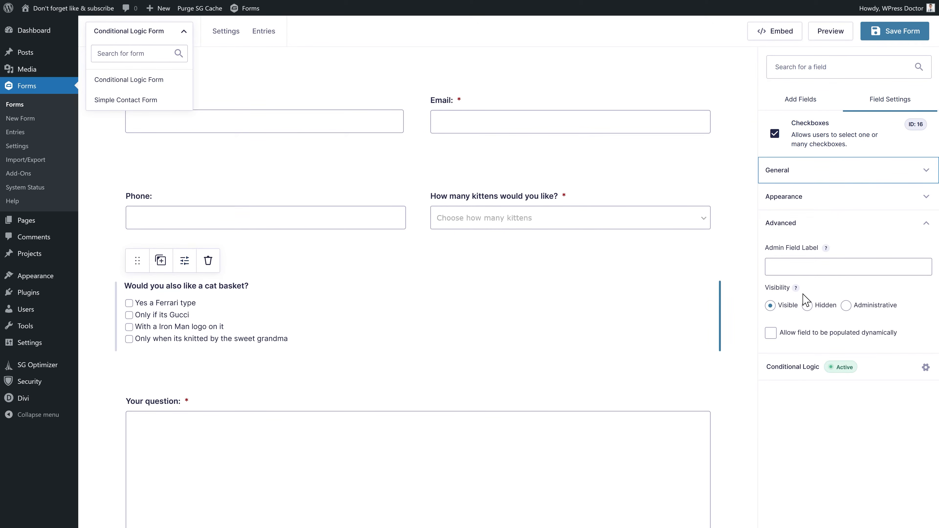
{"action": "left_click", "coordinate": [794, 370]}
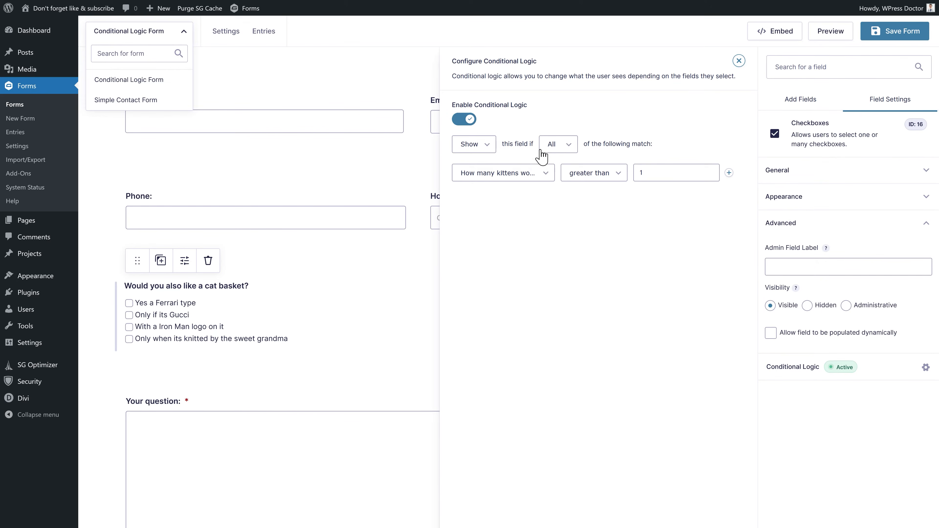
{"action": "left_click", "coordinate": [605, 181]}
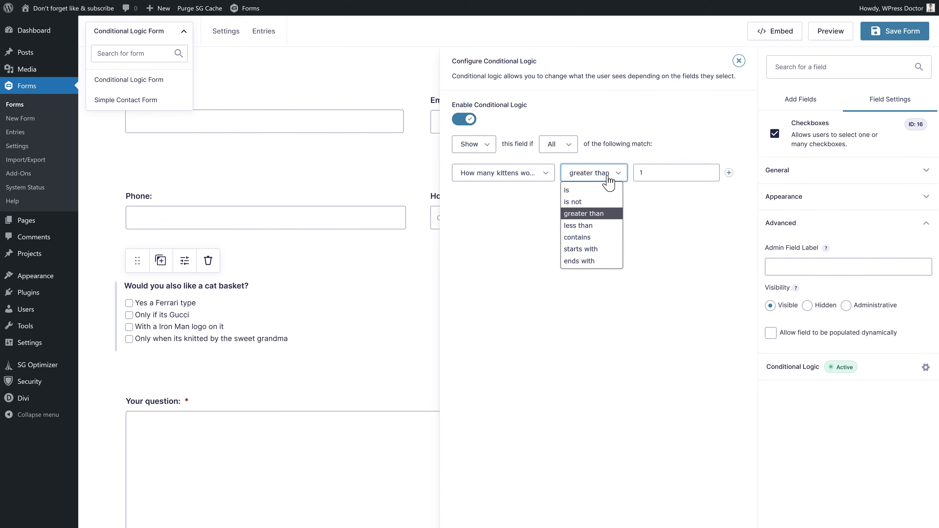
{"action": "left_click", "coordinate": [591, 215]}
{"action": "double_click", "coordinate": [642, 174]}
{"action": "left_click", "coordinate": [652, 221]}
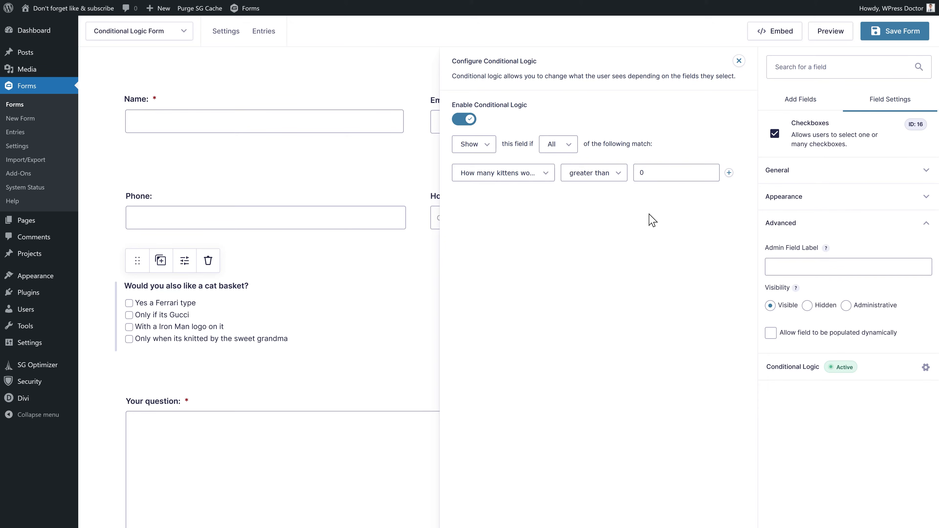
{"action": "double_click", "coordinate": [669, 172]}
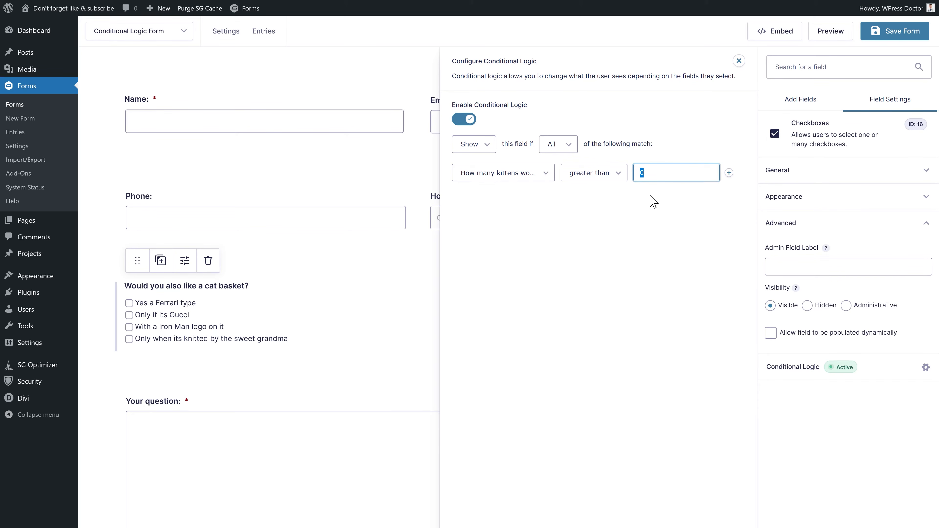
- Save, preview, and pick one to four kittens to confirm the cat-basket question appears
{"action": "left_click", "coordinate": [882, 40]}
{"action": "left_click", "coordinate": [832, 32]}
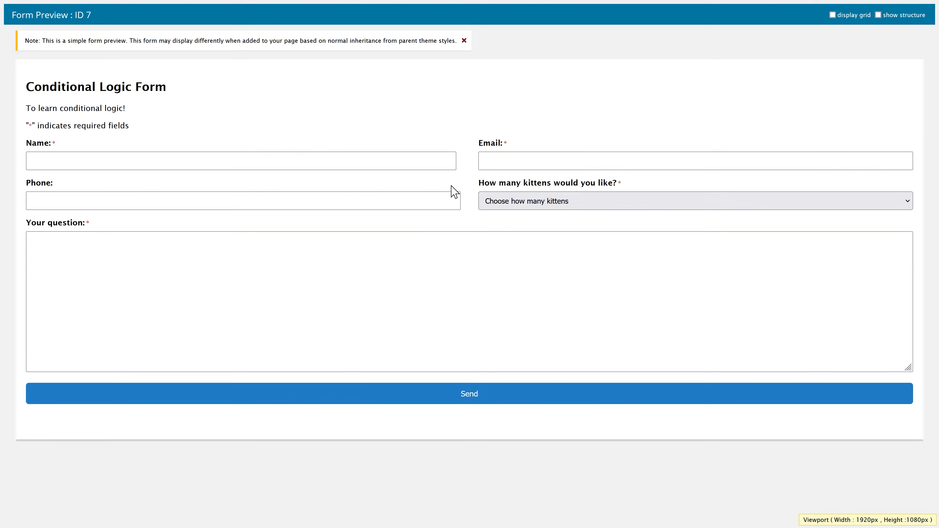
{"action": "left_click", "coordinate": [551, 201]}
{"action": "left_click", "coordinate": [532, 232]}
{"action": "left_click", "coordinate": [525, 201]}
{"action": "left_click", "coordinate": [522, 247]}
{"action": "left_click", "coordinate": [520, 205]}
{"action": "left_click", "coordinate": [512, 261]}
{"action": "left_click", "coordinate": [507, 203]}
{"action": "left_click", "coordinate": [503, 273]}
{"action": "left_click", "coordinate": [505, 201]}
{"action": "left_click", "coordinate": [507, 233]}
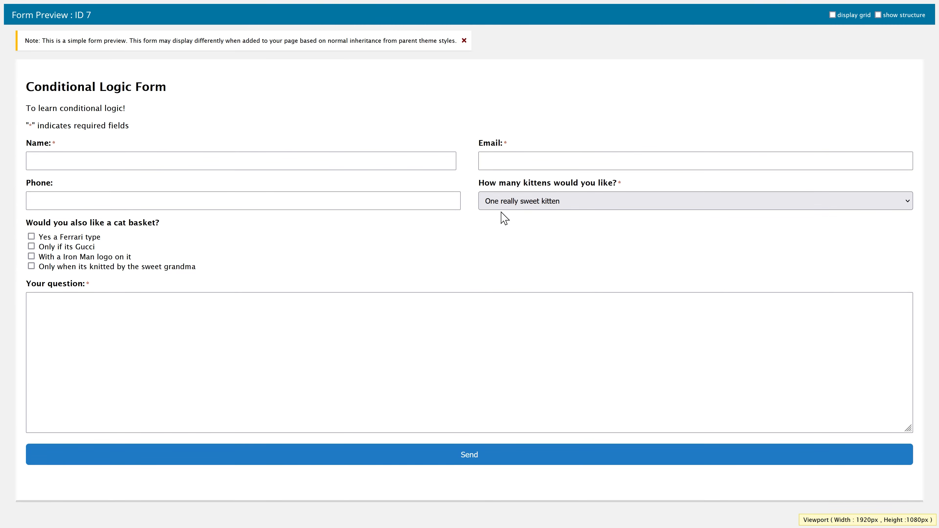
{"action": "left_click", "coordinate": [806, 107]}
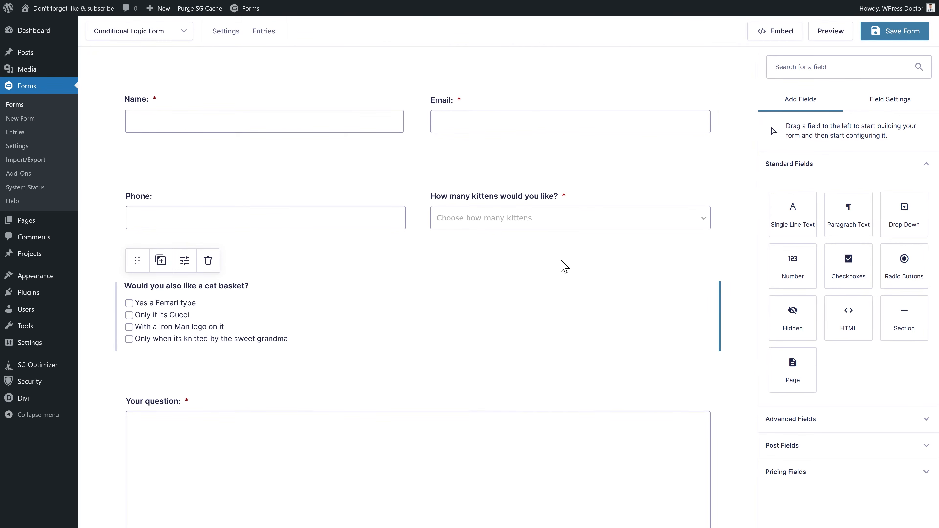
- Add an HTML field beside the cat-basket question
{"action": "left_click", "coordinate": [133, 305]}
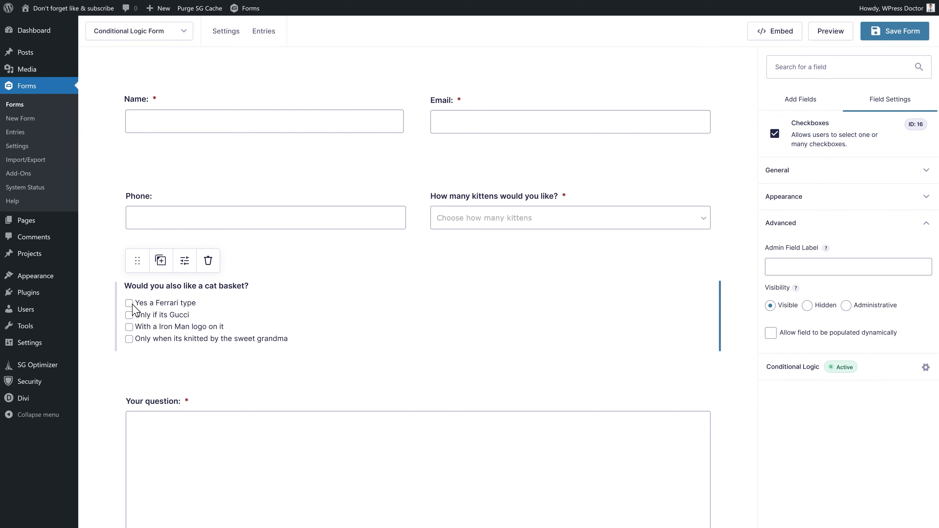
{"action": "left_click", "coordinate": [813, 107]}
{"action": "left_click_drag", "start_coordinate": [847, 328], "coordinate": [555, 336]}
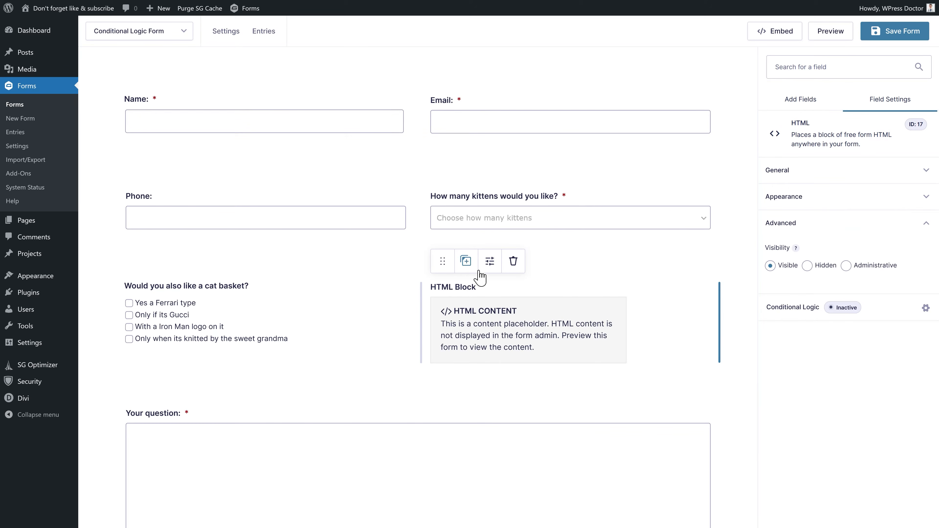
- Fill its content with the Ferrari pet bed image at width 200px and label it Ferrari
{"action": "left_click", "coordinate": [798, 174]}
{"action": "left_click", "coordinate": [800, 271]}
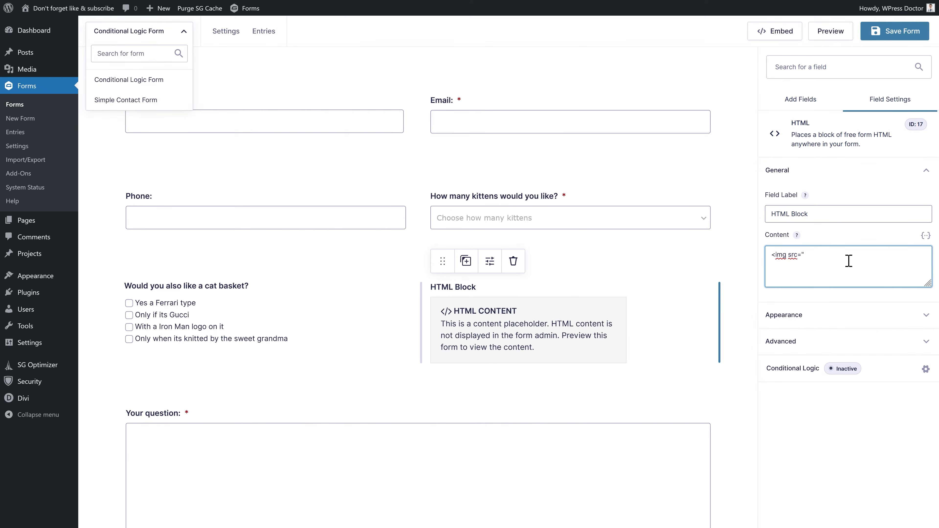
{"action": "type", "text": "https://wpressdoc.com/wp-content/uploads/2022/09/Ferrari-pet-bed.jpg"}
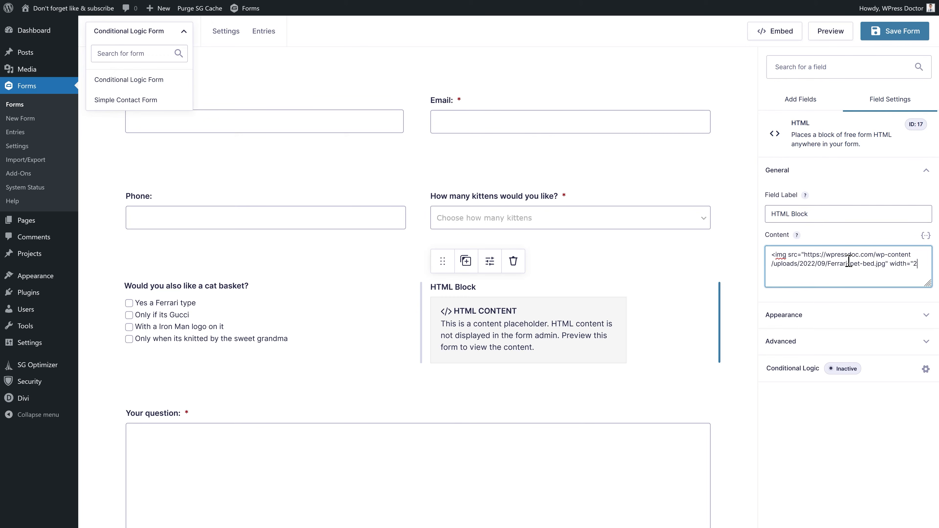
{"action": "type", "text": "px\">"}
{"action": "triple_click", "coordinate": [839, 213]}
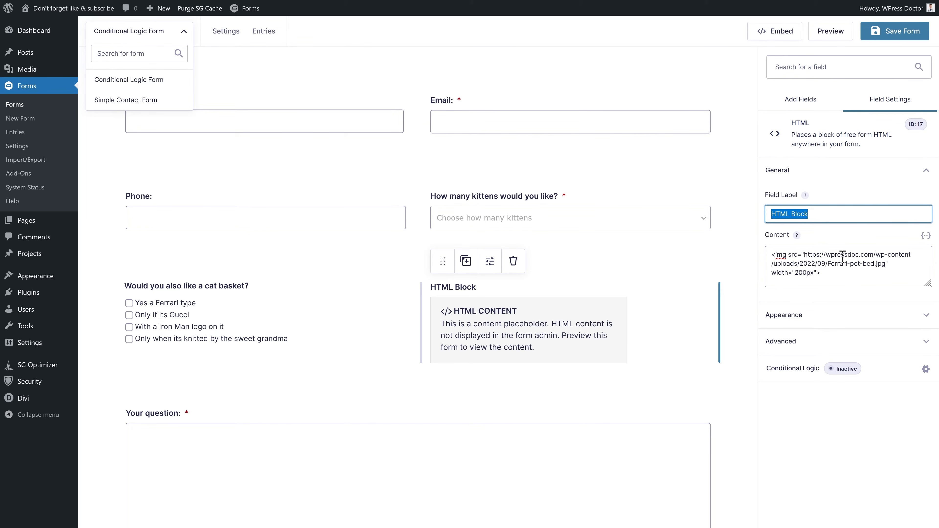
{"action": "type", "text": "Ferrari"}
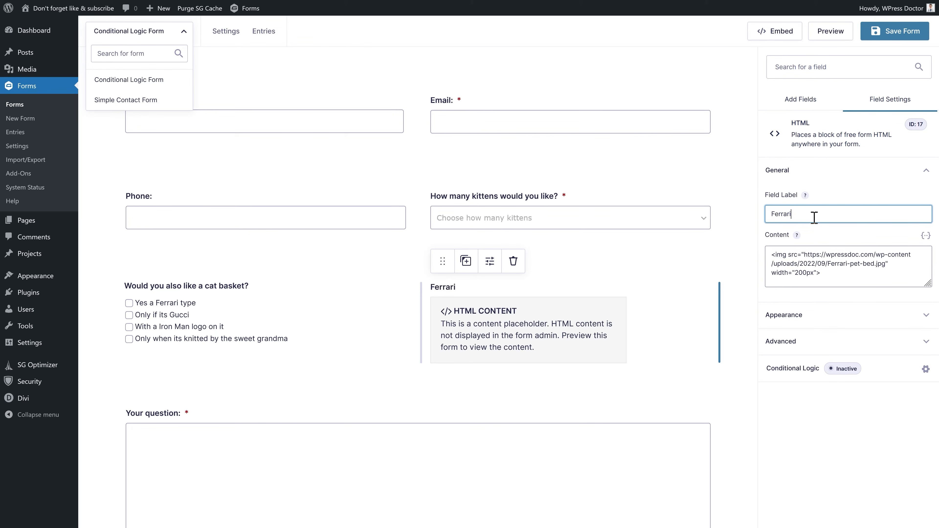
{"action": "left_click", "coordinate": [838, 203]}
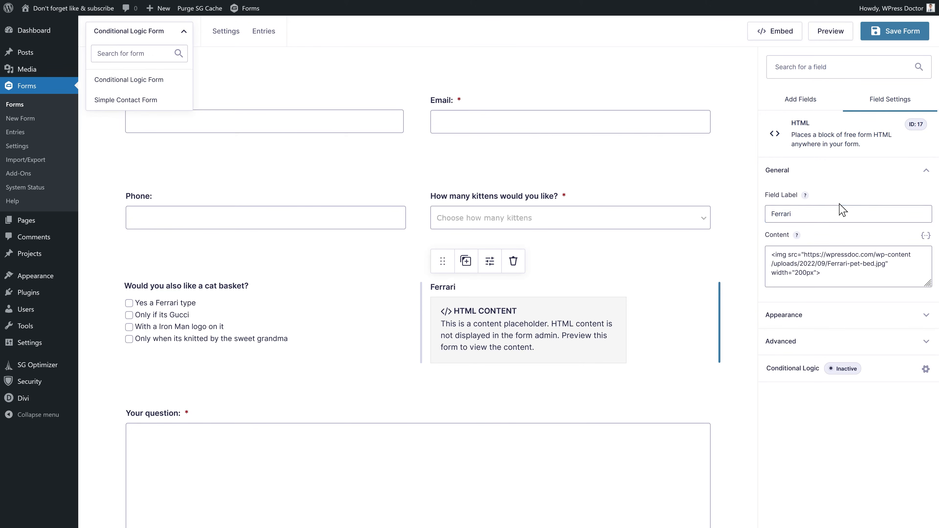
- Show the Ferrari block only when the cat-basket answer is 'Yes a Ferrari type', then save
{"action": "left_click", "coordinate": [788, 372]}
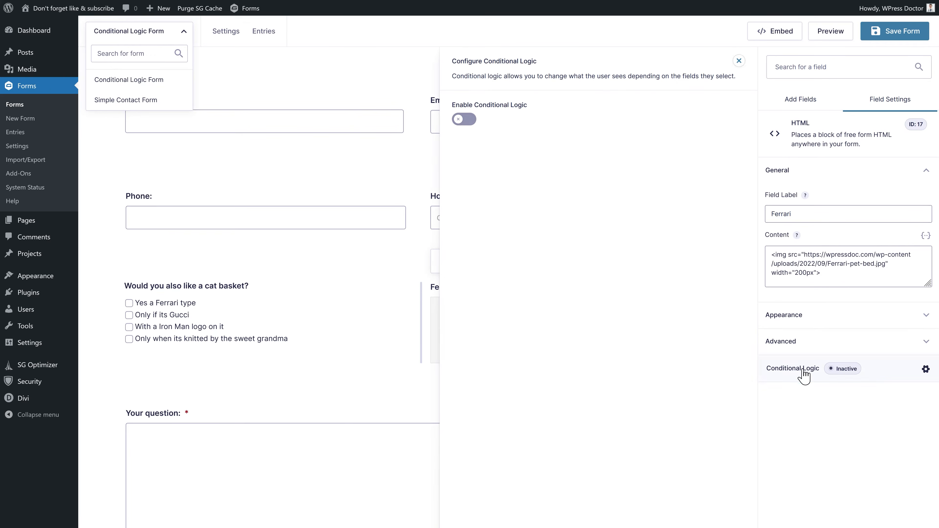
{"action": "left_click", "coordinate": [465, 121]}
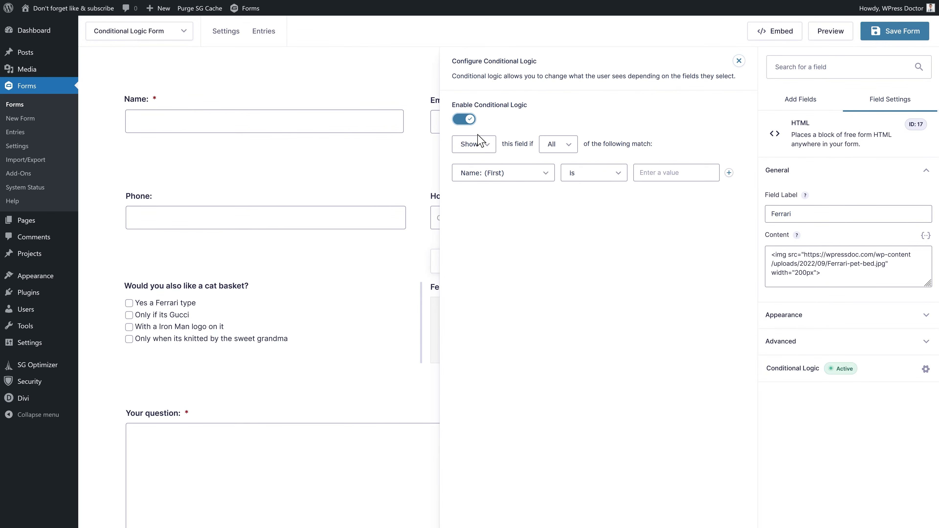
{"action": "left_click", "coordinate": [546, 176]}
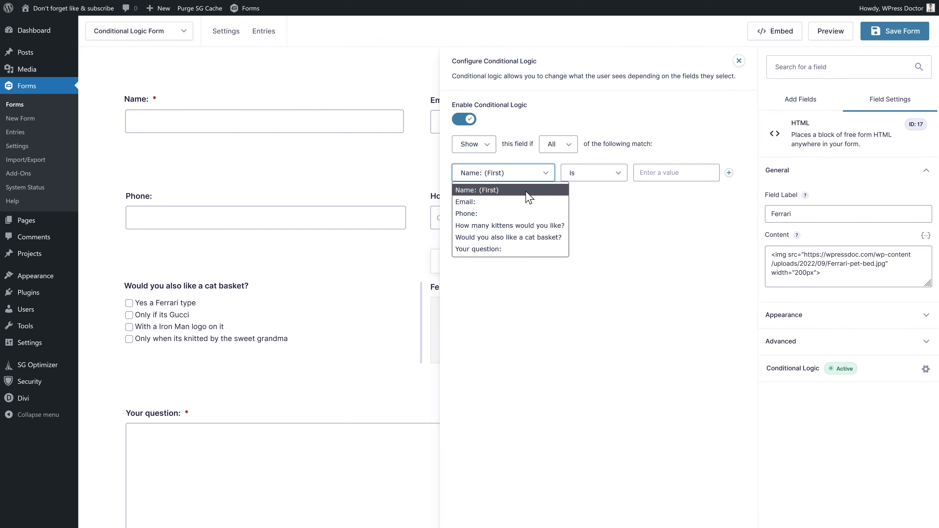
{"action": "left_click", "coordinate": [517, 239]}
{"action": "left_click", "coordinate": [669, 181]}
{"action": "left_click", "coordinate": [670, 199]}
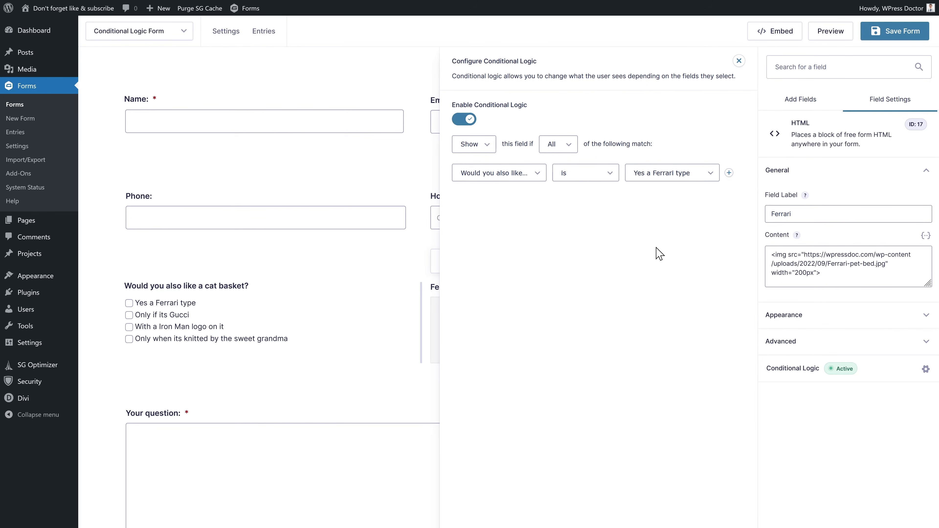
{"action": "left_click", "coordinate": [900, 36]}
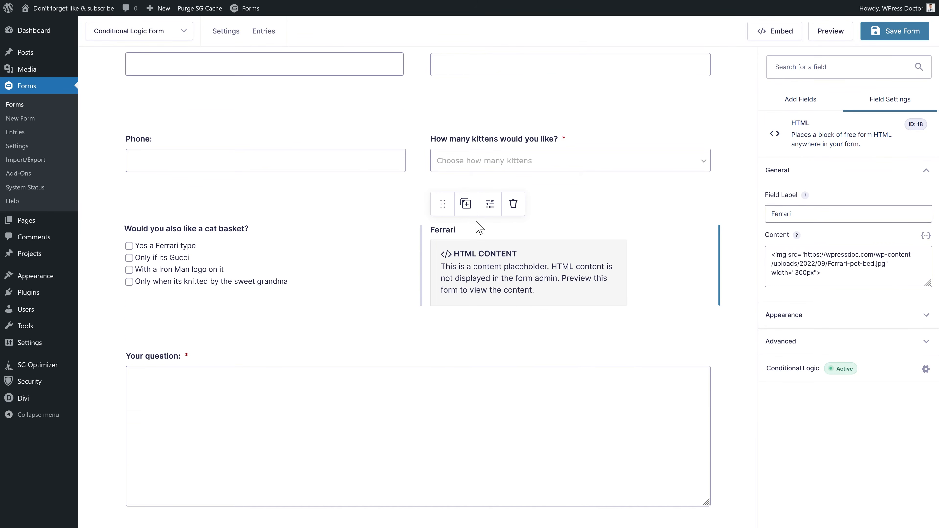
- Duplicate the Ferrari block as 'Gucci' showing the Gucci pet bed image
{"action": "left_click", "coordinate": [469, 208]}
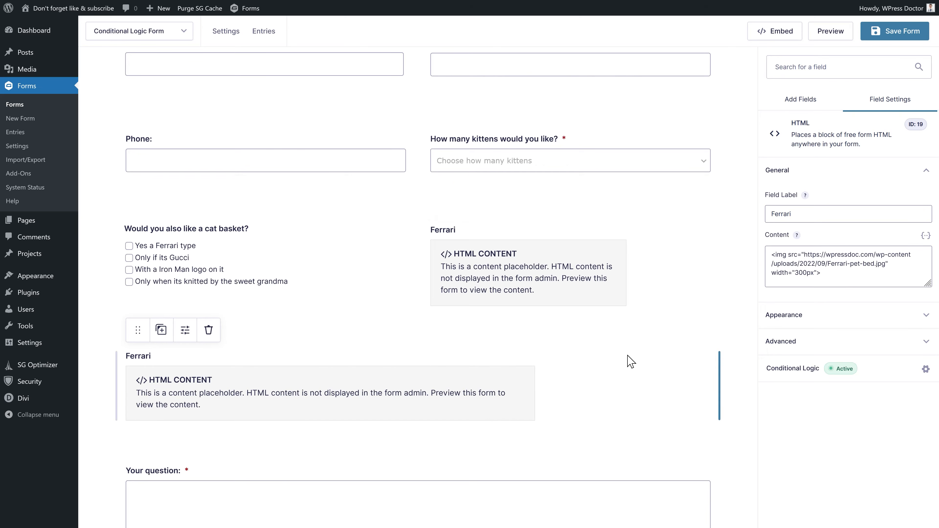
{"action": "double_click", "coordinate": [777, 213]}
{"action": "type", "text": "Gucci"}
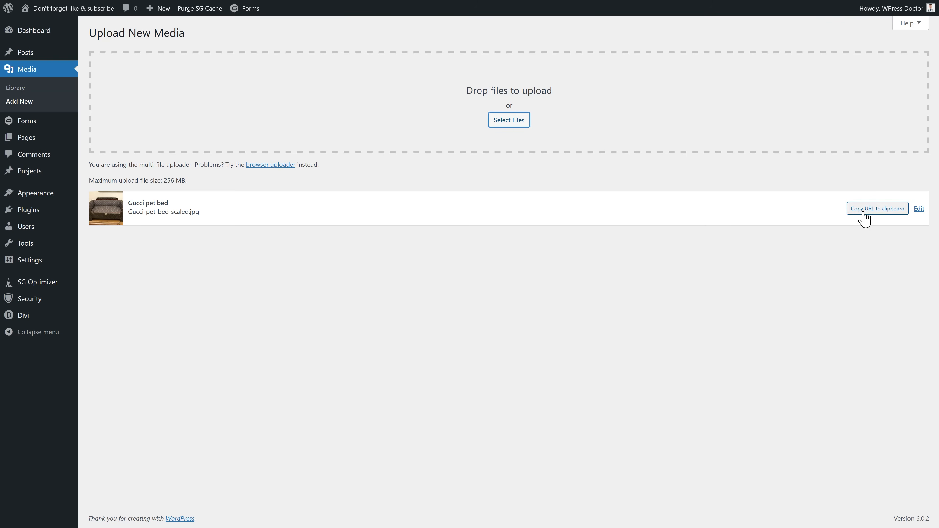
{"action": "left_click", "coordinate": [862, 212]}
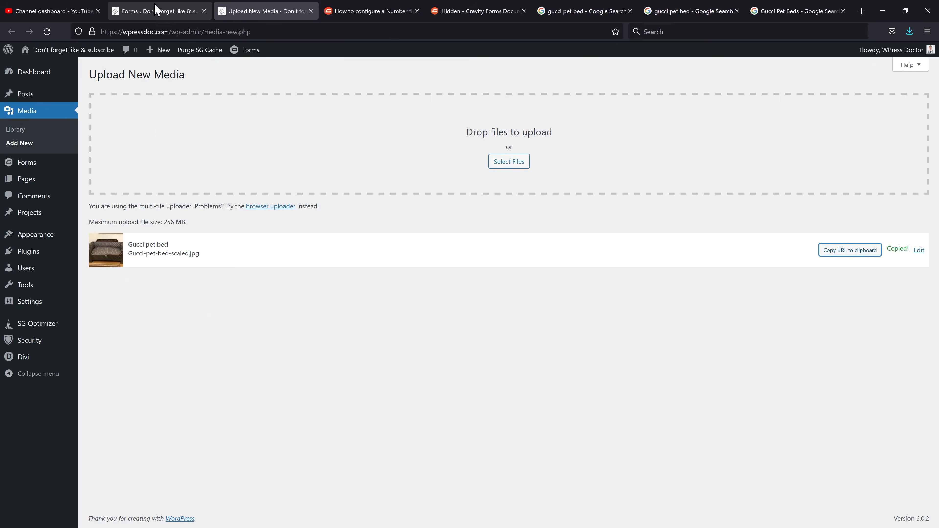
{"action": "left_click", "coordinate": [155, 10]}
{"action": "left_click_drag", "start_coordinate": [803, 255], "coordinate": [887, 265]}
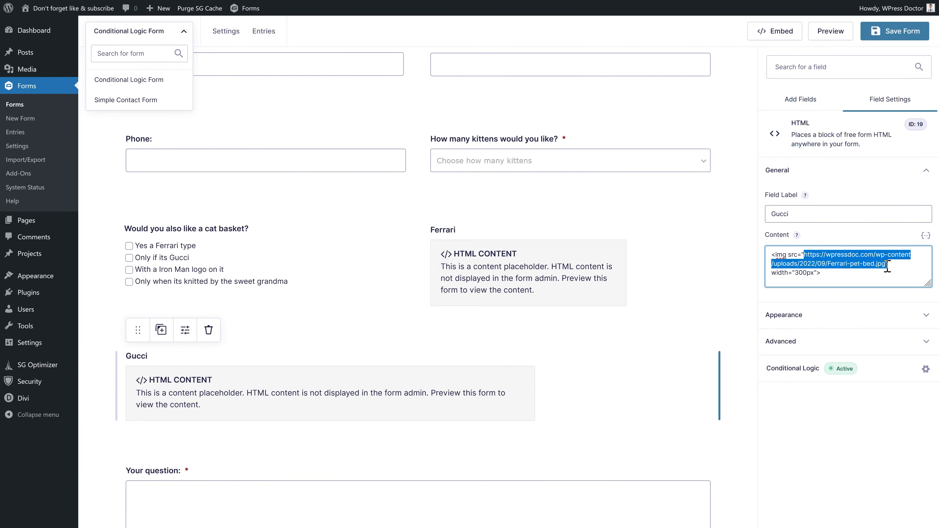
{"action": "key", "text": "ctrl+v"}
- Duplicate the Gucci block as 'Iron Man' with the Iron-Man-Pet-bed.jpg image code
{"action": "scroll", "coordinate": [199, 206], "scroll_direction": "down", "scroll_amount": 2}
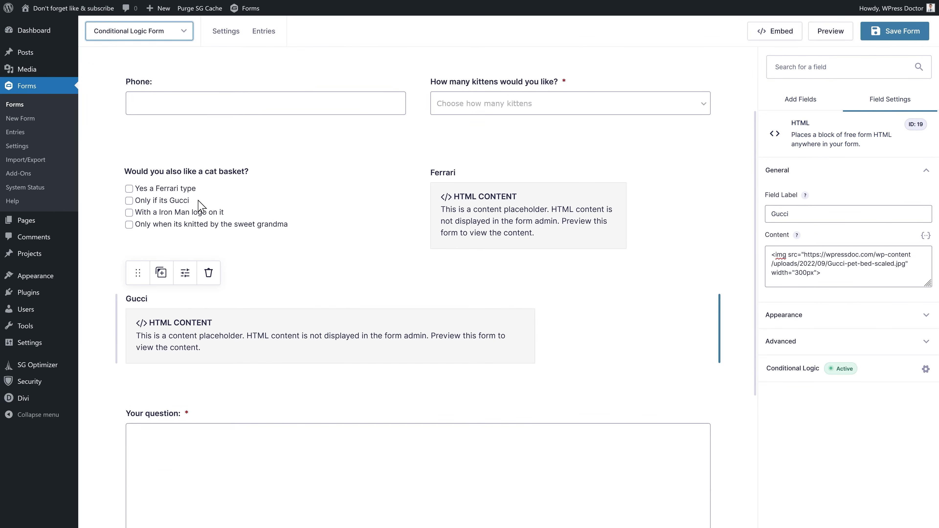
{"action": "left_click", "coordinate": [161, 273]}
{"action": "left_click", "coordinate": [163, 434]}
{"action": "double_click", "coordinate": [779, 213]}
{"action": "type", "text": "Iron man"}
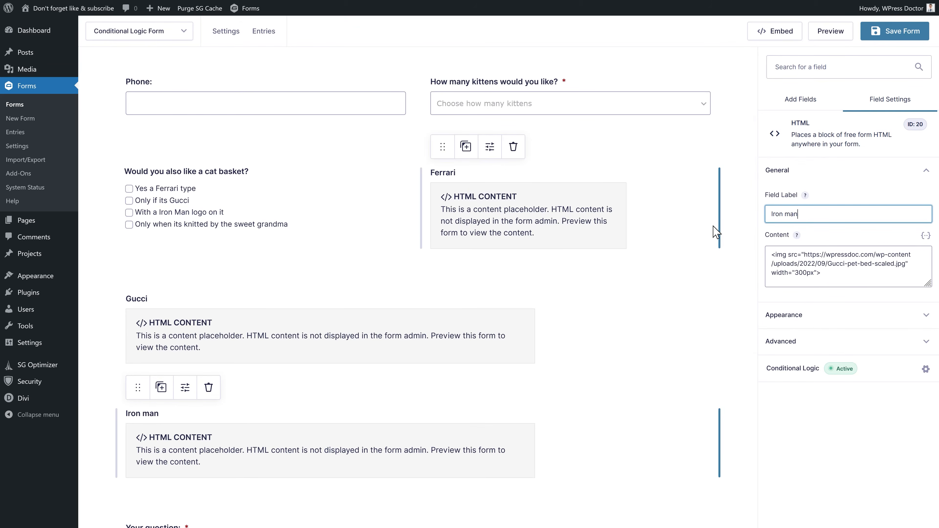
{"action": "type", "text": "Man"}
{"action": "left_click", "coordinate": [906, 268]}
{"action": "key", "text": "ctrl+a"}
{"action": "key", "text": "ctrl+v"}
- Duplicate it as 'Grandma' with the Grandma-knitting.jpg image, and save the form
{"action": "left_click", "coordinate": [161, 387]}
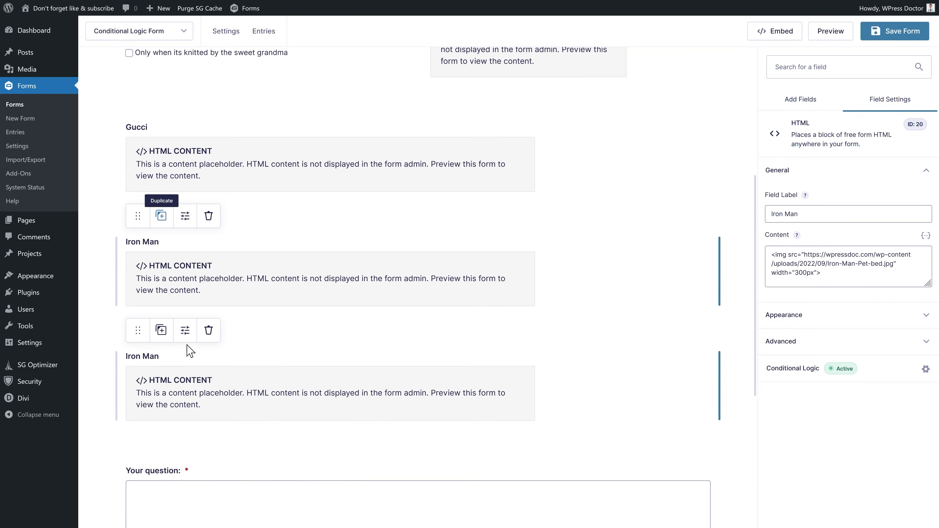
{"action": "left_click_drag", "start_coordinate": [803, 218], "coordinate": [727, 219]}
{"action": "type", "text": "Grandma"}
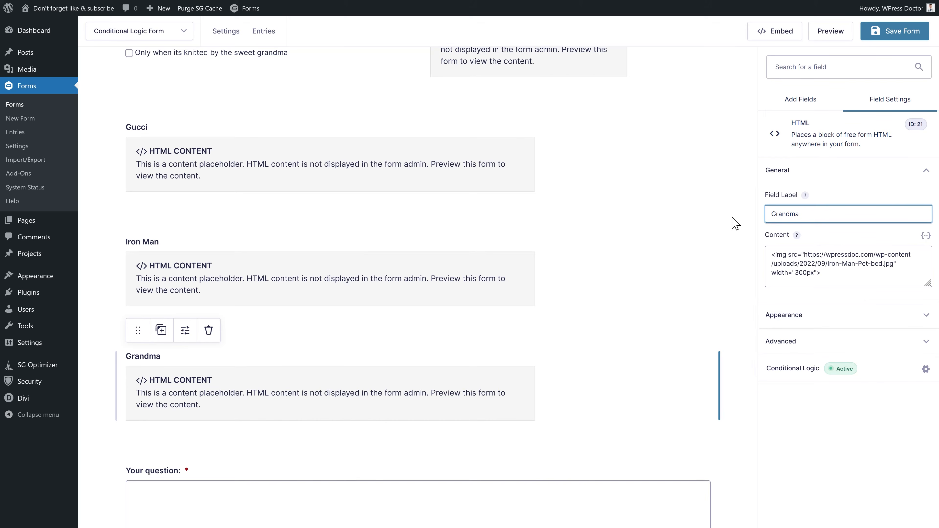
{"action": "left_click_drag", "start_coordinate": [804, 254], "coordinate": [897, 263]}
{"action": "key", "text": "ctrl+v"}
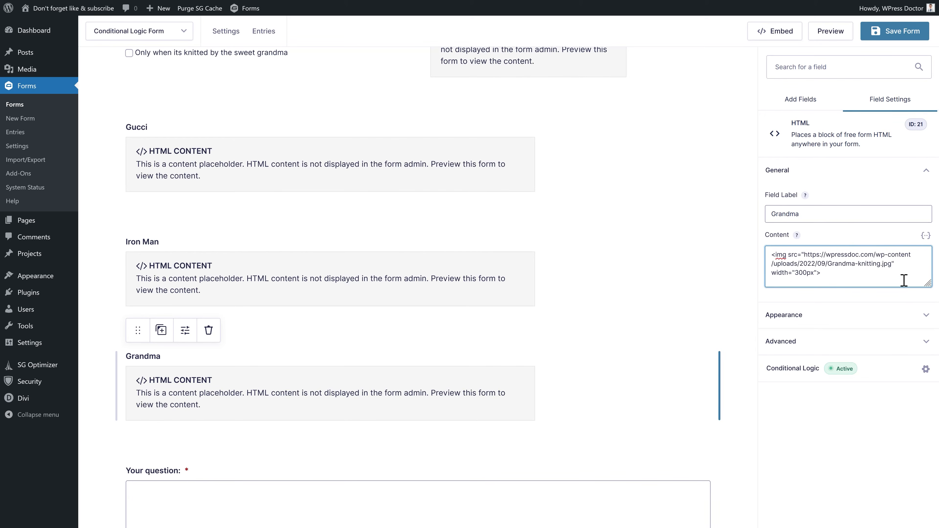
{"action": "left_click", "coordinate": [890, 32]}
{"action": "scroll", "coordinate": [598, 228], "scroll_direction": "up", "scroll_amount": 3}
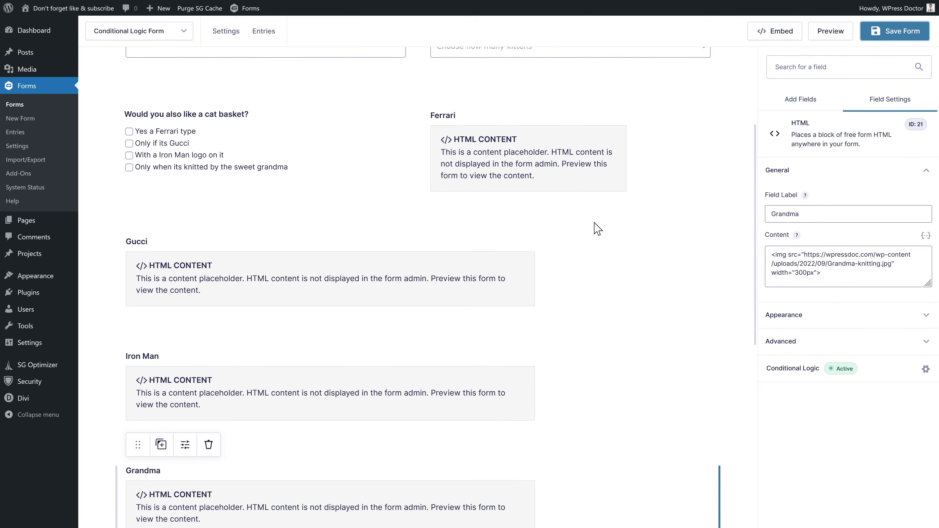
{"action": "mouse_move", "coordinate": [499, 150]}
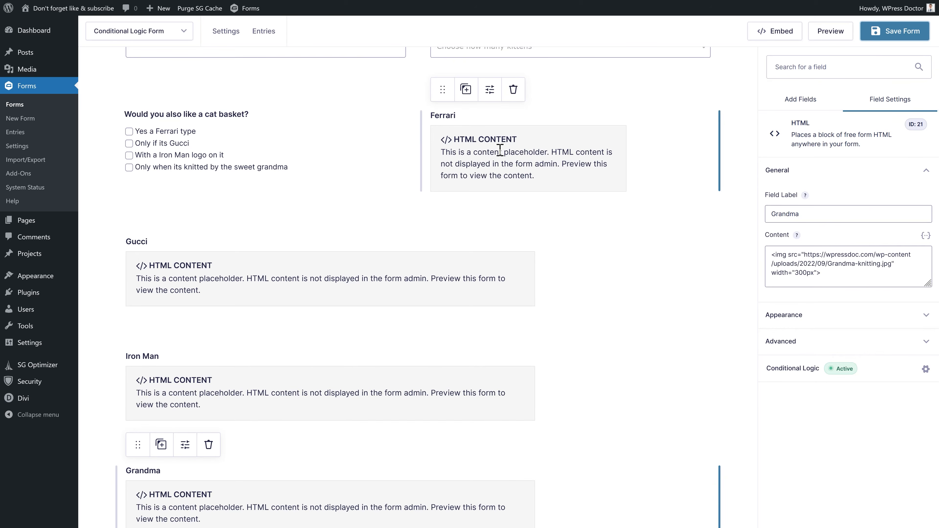
- Make the Gucci image show only when the 'Only if its Gucci' basket option is ticked
{"action": "left_click", "coordinate": [479, 177]}
{"action": "left_click", "coordinate": [795, 368]}
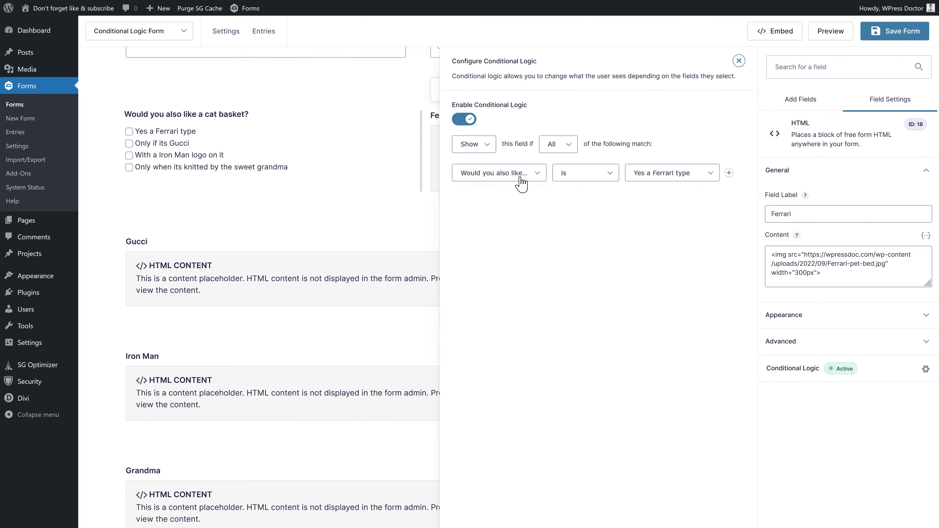
{"action": "left_click", "coordinate": [256, 279]}
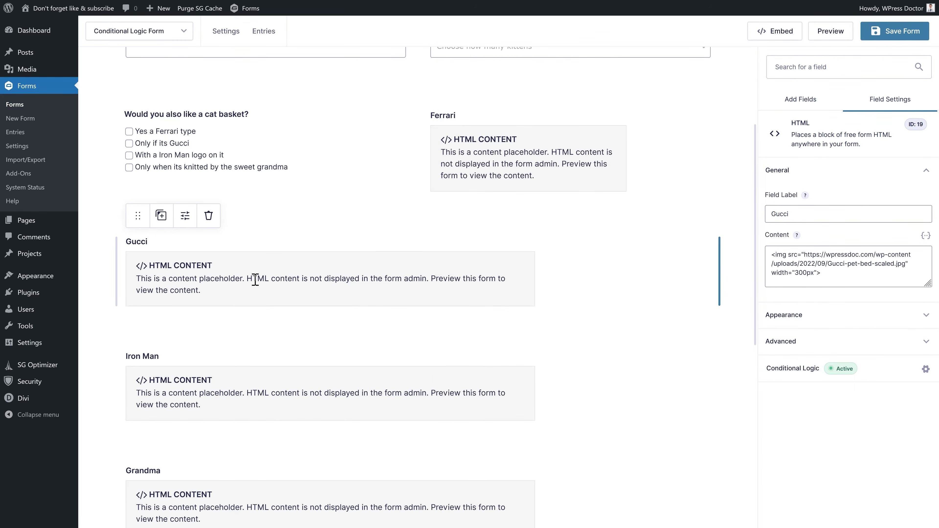
{"action": "left_click", "coordinate": [788, 369]}
{"action": "left_click", "coordinate": [648, 178]}
{"action": "left_click", "coordinate": [648, 219]}
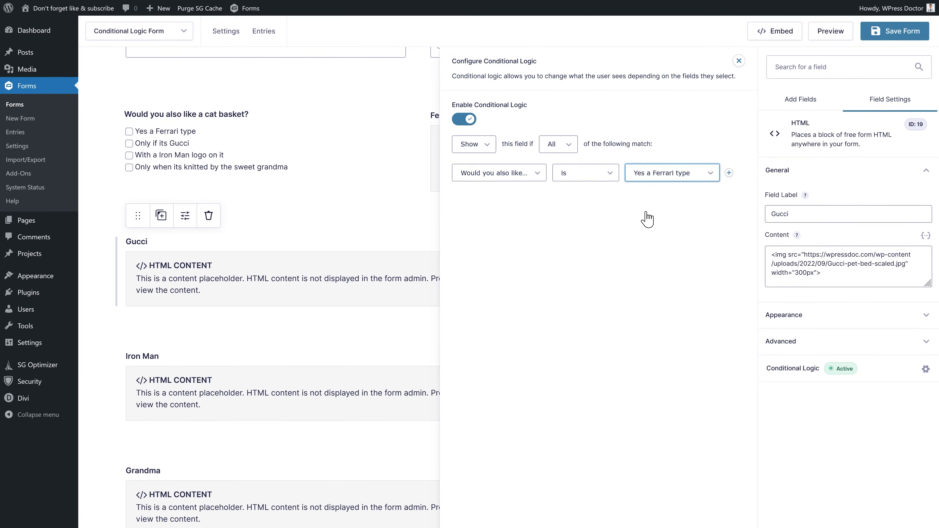
{"action": "left_click", "coordinate": [739, 60]}
- Make the Iron Man image show only when the Iron Man logo basket option is ticked
{"action": "left_click", "coordinate": [262, 378]}
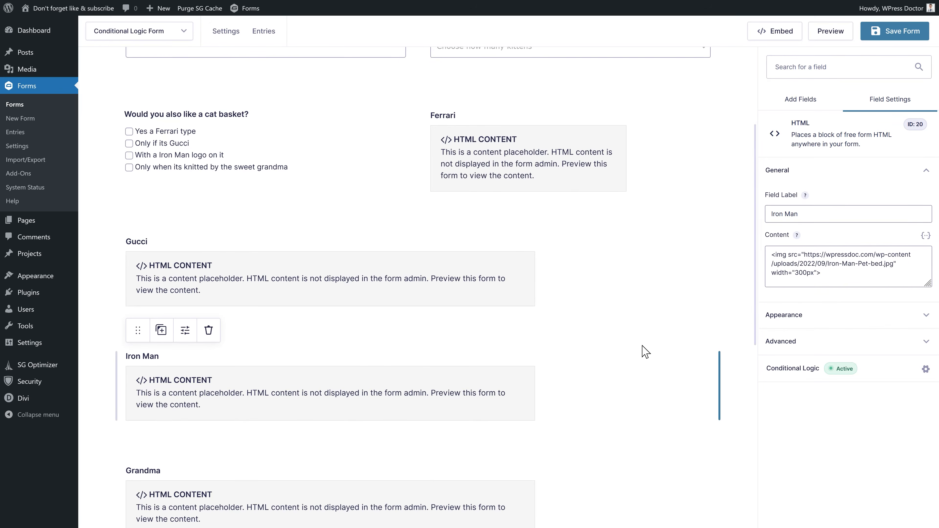
{"action": "left_click", "coordinate": [786, 348]}
{"action": "left_click", "coordinate": [784, 312]}
{"action": "left_click", "coordinate": [645, 177]}
{"action": "left_click", "coordinate": [652, 225]}
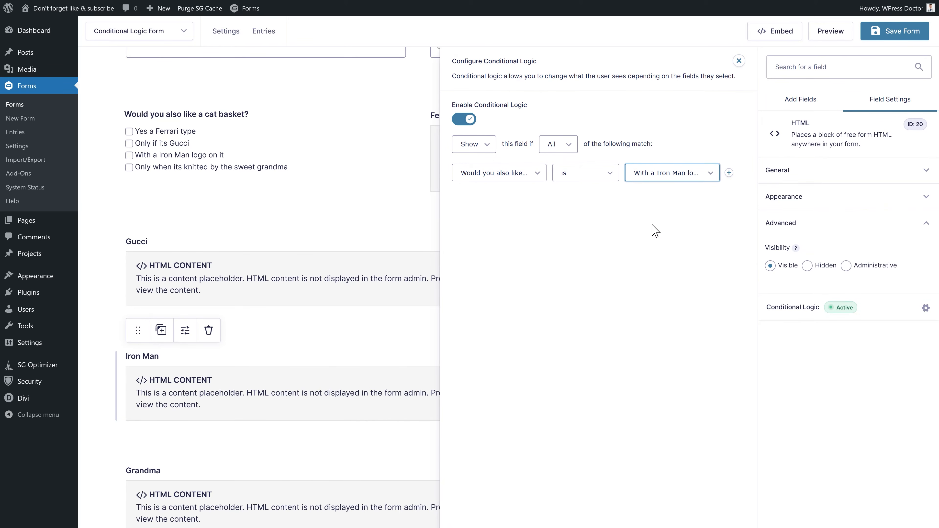
- Make the Grandma image depend on the grandma-knitted option, save the form and preview it
{"action": "left_click", "coordinate": [200, 473]}
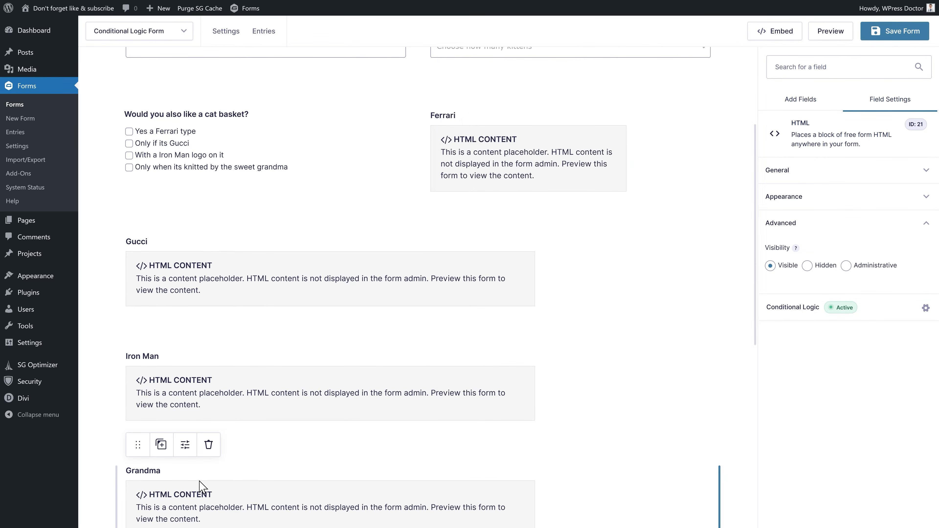
{"action": "left_click", "coordinate": [798, 308]}
{"action": "left_click", "coordinate": [664, 176]}
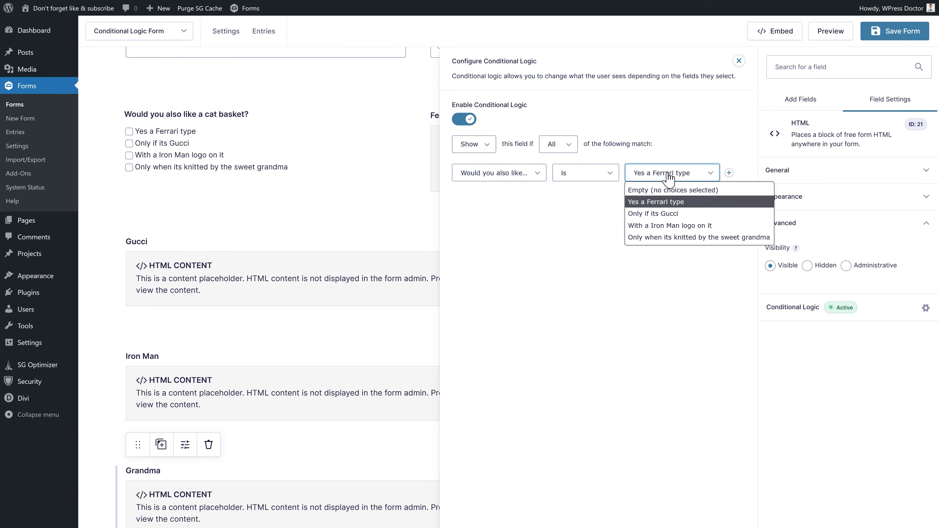
{"action": "left_click", "coordinate": [665, 240]}
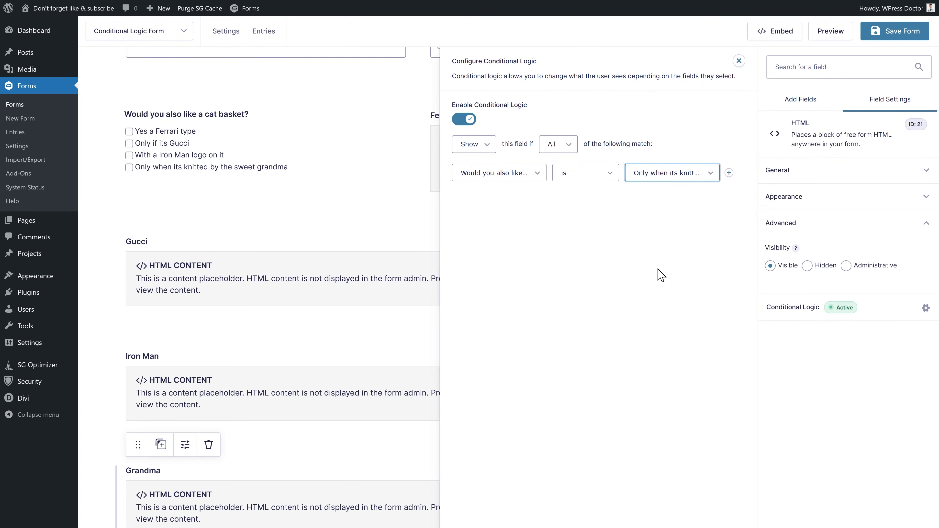
{"action": "left_click", "coordinate": [911, 28]}
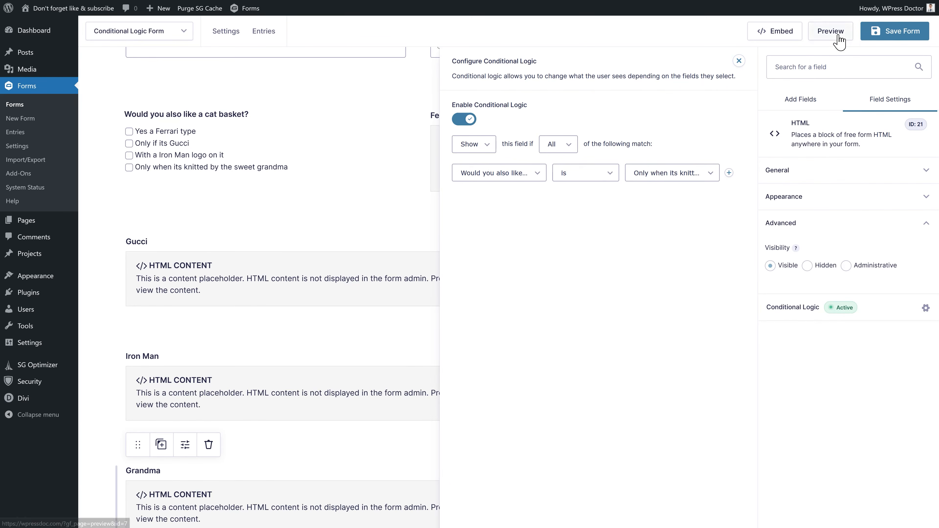
{"action": "left_click", "coordinate": [831, 31]}
- Choose 'Three if they don't destroy my couches' and test the Ferrari, Gucci and Iron Man images
{"action": "left_click", "coordinate": [551, 201]}
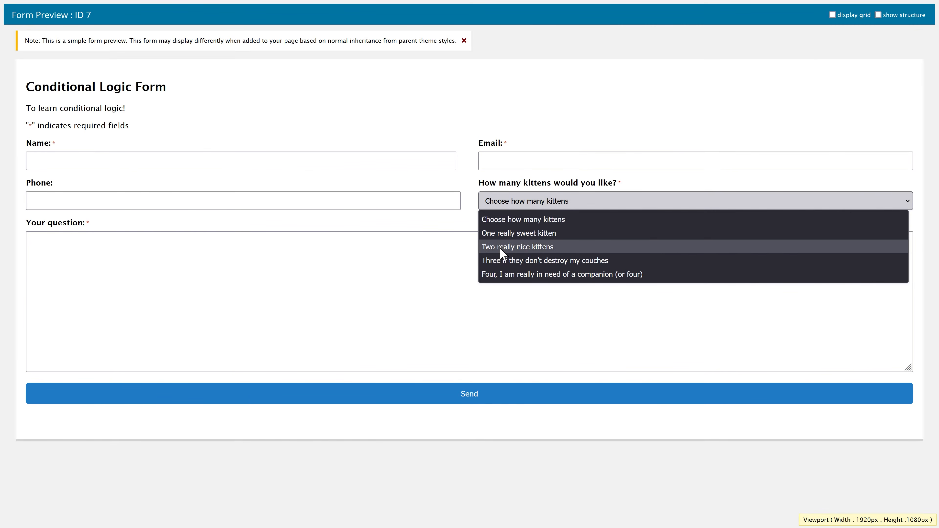
{"action": "left_click", "coordinate": [503, 261]}
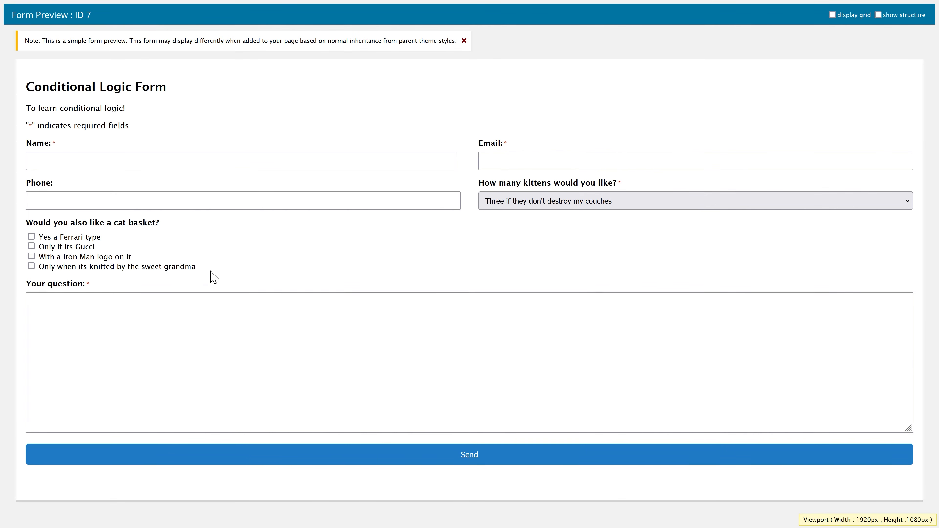
{"action": "left_click", "coordinate": [31, 237]}
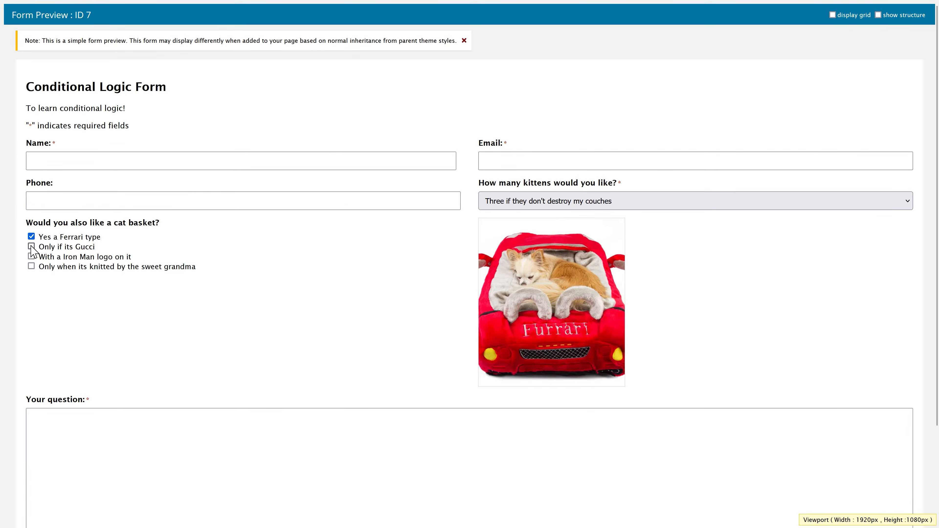
{"action": "left_click", "coordinate": [31, 246]}
{"action": "left_click", "coordinate": [31, 237]}
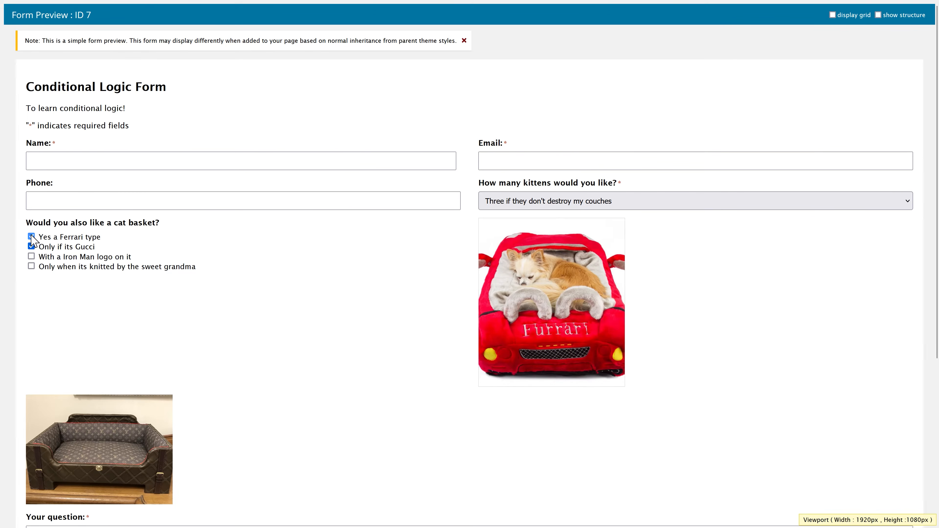
{"action": "left_click", "coordinate": [31, 256]}
{"action": "left_click", "coordinate": [31, 247]}
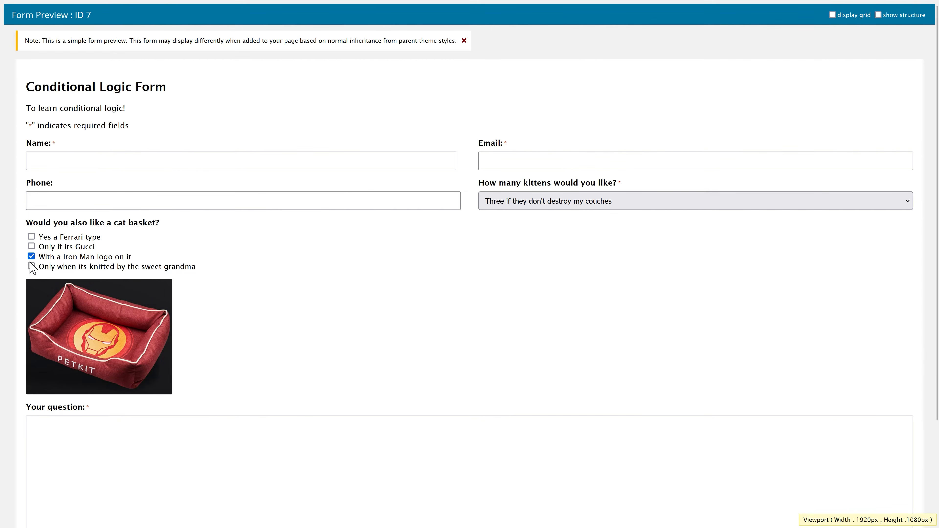
{"action": "left_click", "coordinate": [32, 257]}
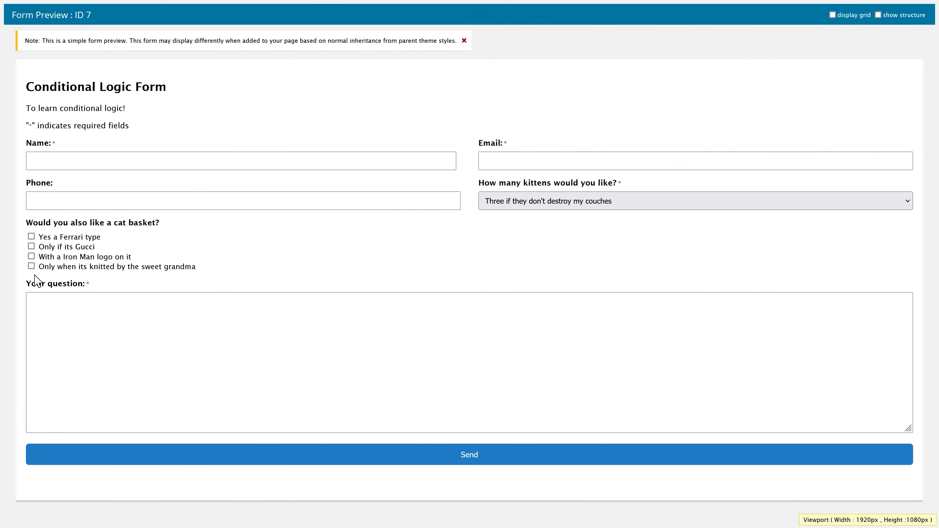
- Test the grandma-knitted image alongside Gucci and Iron Man, then return to the form editor
{"action": "left_click", "coordinate": [31, 266]}
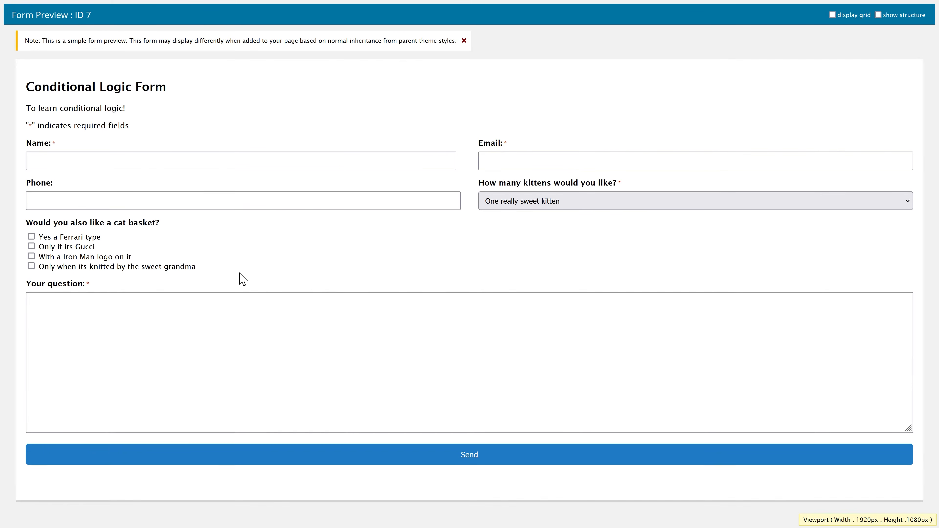
{"action": "left_click", "coordinate": [31, 246]}
{"action": "left_click", "coordinate": [31, 256]}
{"action": "left_click", "coordinate": [31, 266]}
{"action": "left_click", "coordinate": [31, 266]}
{"action": "left_click", "coordinate": [32, 267]}
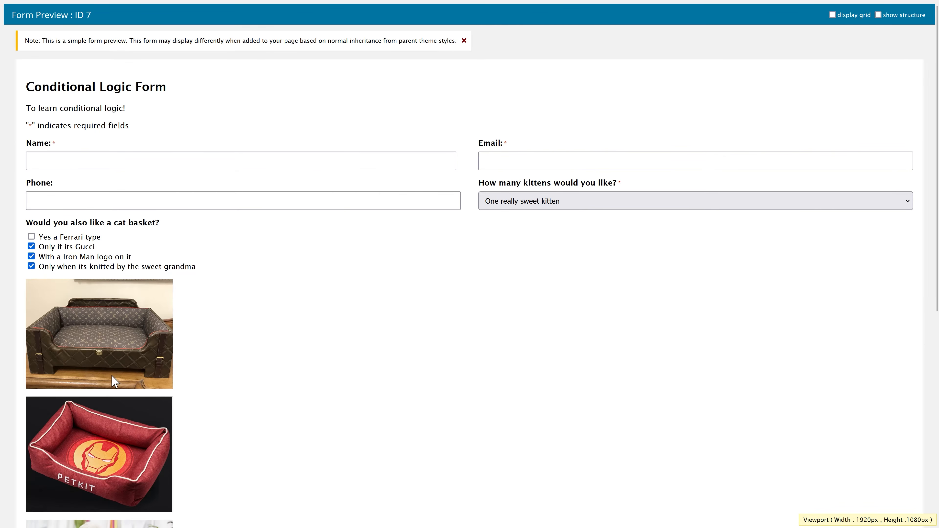
{"action": "left_click", "coordinate": [31, 246]}
{"action": "left_click", "coordinate": [31, 256]}
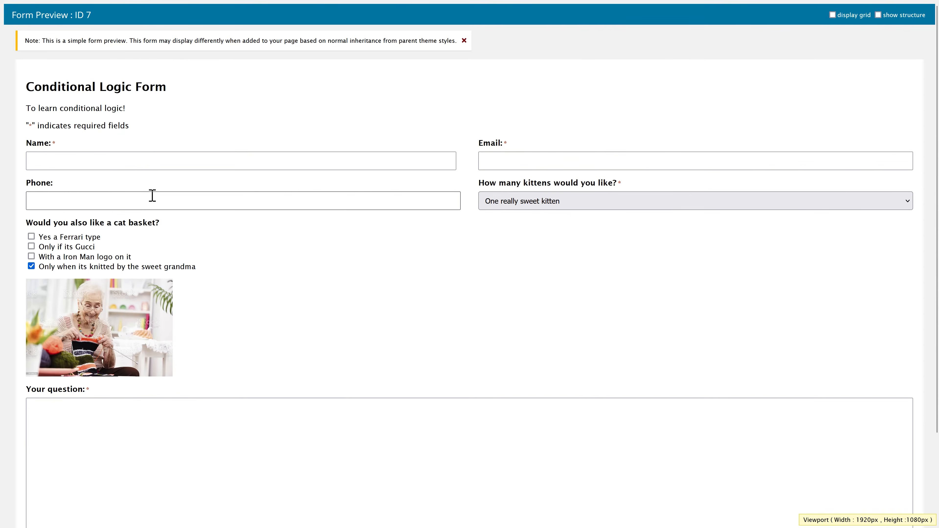
{"action": "left_click", "coordinate": [123, 12]}
{"action": "left_click", "coordinate": [133, 73]}
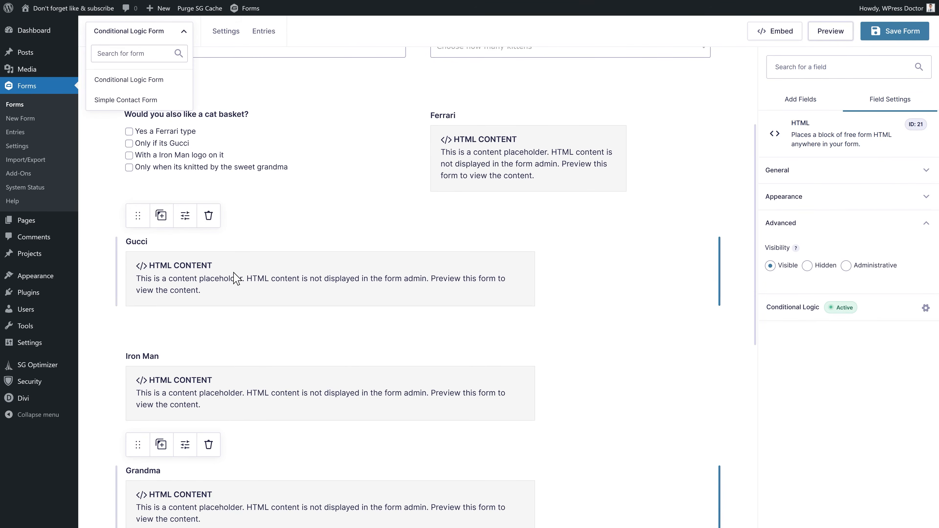
- Add single-line text fields beside the Gucci, Iron Man and Grandma images
{"action": "left_click", "coordinate": [800, 99]}
{"action": "left_click_drag", "start_coordinate": [795, 215], "coordinate": [109, 285]}
{"action": "left_click_drag", "start_coordinate": [792, 215], "coordinate": [128, 419]}
{"action": "left_click_drag", "start_coordinate": [792, 214], "coordinate": [136, 437]}
- Set the visibility of the three new untitled fields to Hidden
{"action": "scroll", "coordinate": [285, 259], "scroll_direction": "up", "scroll_amount": 2}
{"action": "left_click", "coordinate": [206, 201]}
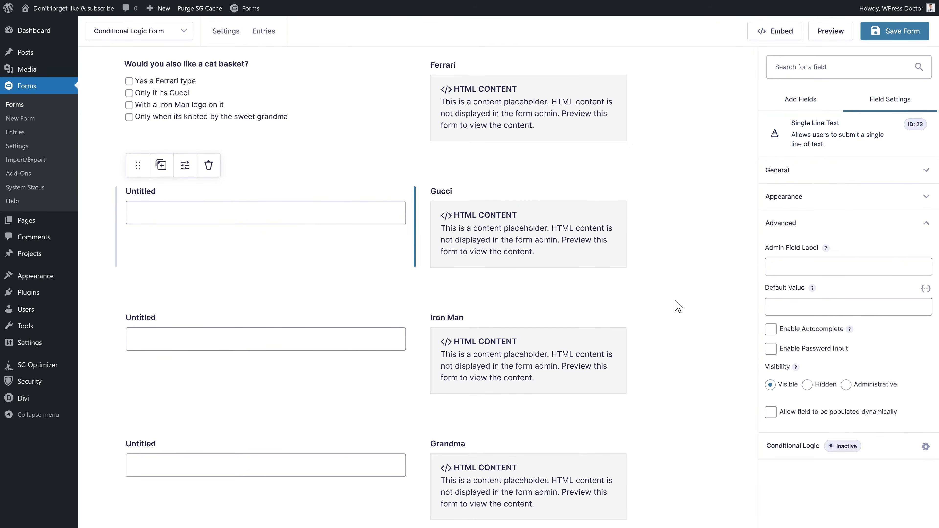
{"action": "left_click", "coordinate": [807, 384]}
{"action": "left_click", "coordinate": [304, 392]}
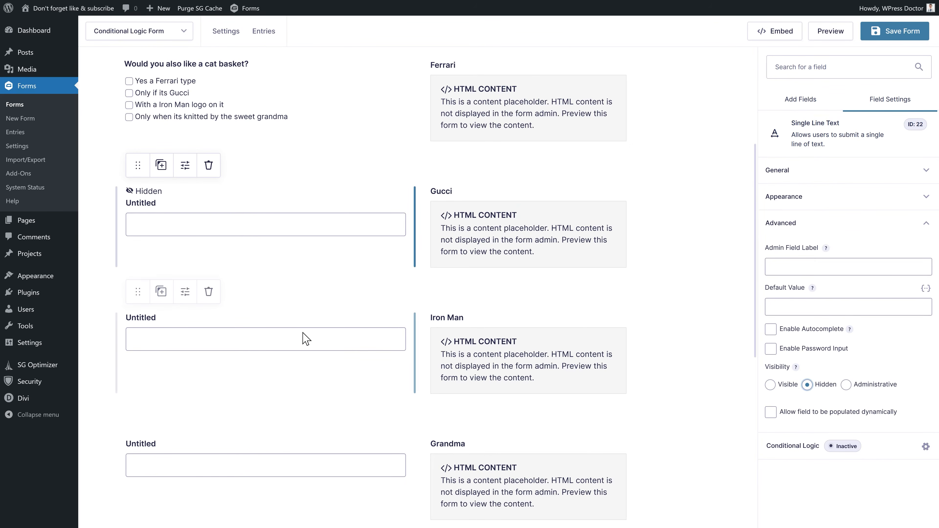
{"action": "left_click", "coordinate": [807, 384]}
{"action": "left_click", "coordinate": [252, 445]}
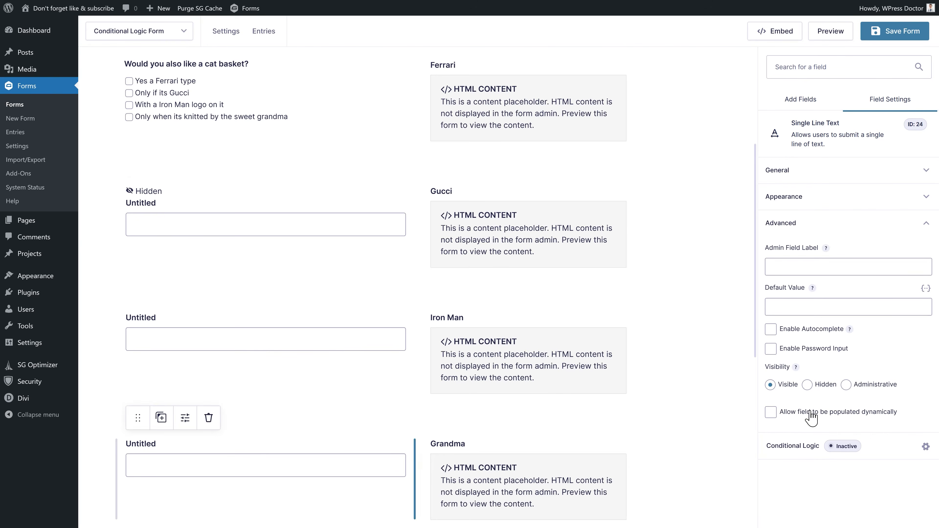
{"action": "left_click", "coordinate": [807, 384]}
- Save and preview the form, choosing Two really nice kittens and ticking the Gucci basket
{"action": "scroll", "coordinate": [295, 354], "scroll_direction": "down", "scroll_amount": 3}
{"action": "scroll", "coordinate": [295, 354], "scroll_direction": "up", "scroll_amount": 4}
{"action": "left_click", "coordinate": [897, 32]}
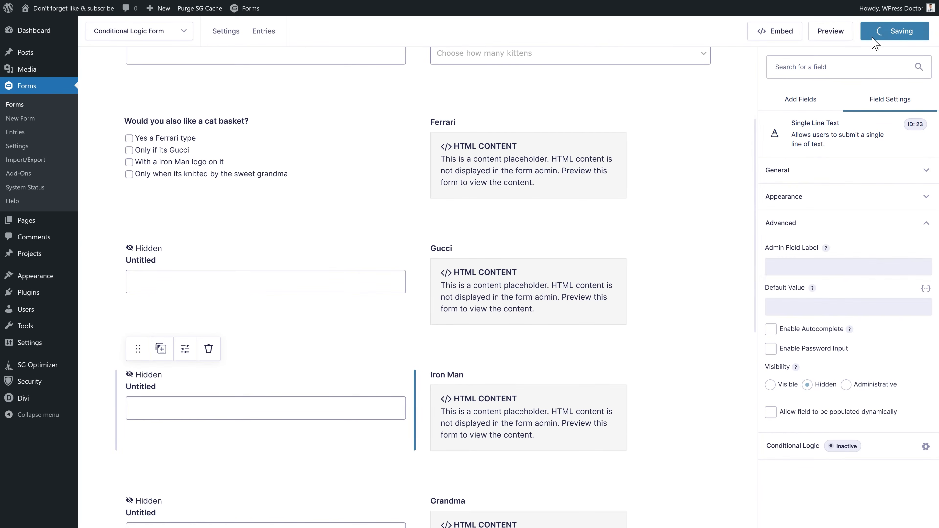
{"action": "left_click", "coordinate": [831, 35]}
{"action": "left_click", "coordinate": [515, 205]}
{"action": "left_click", "coordinate": [534, 247]}
{"action": "left_click", "coordinate": [31, 246]}
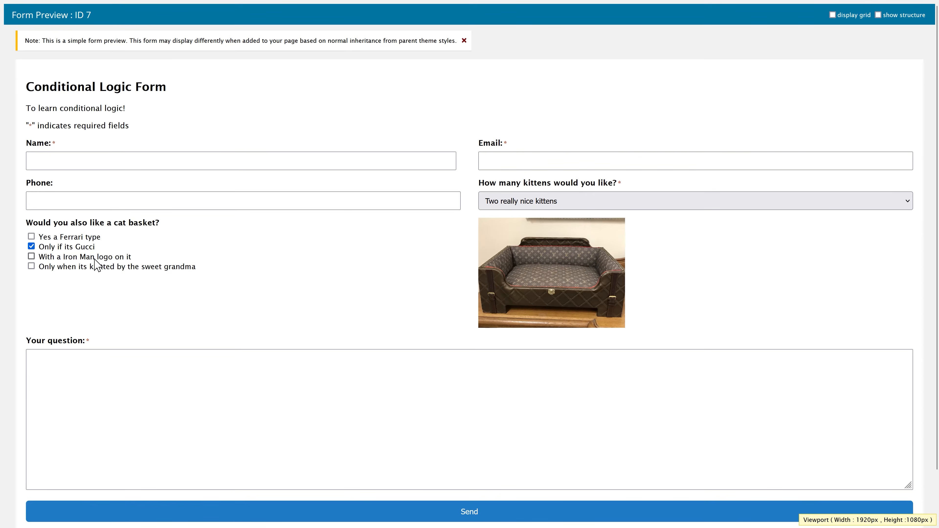
- Toggle the Gucci, Iron Man, grandma and Ferrari basket options, leaving only Iron Man ticked
{"action": "left_click", "coordinate": [31, 246]}
{"action": "left_click", "coordinate": [31, 256]}
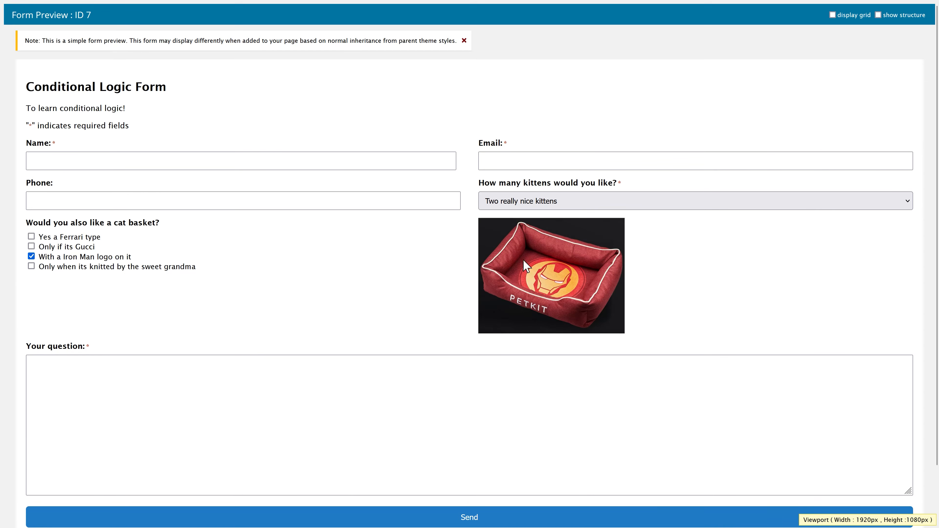
{"action": "left_click", "coordinate": [32, 266]}
{"action": "left_click", "coordinate": [31, 256]}
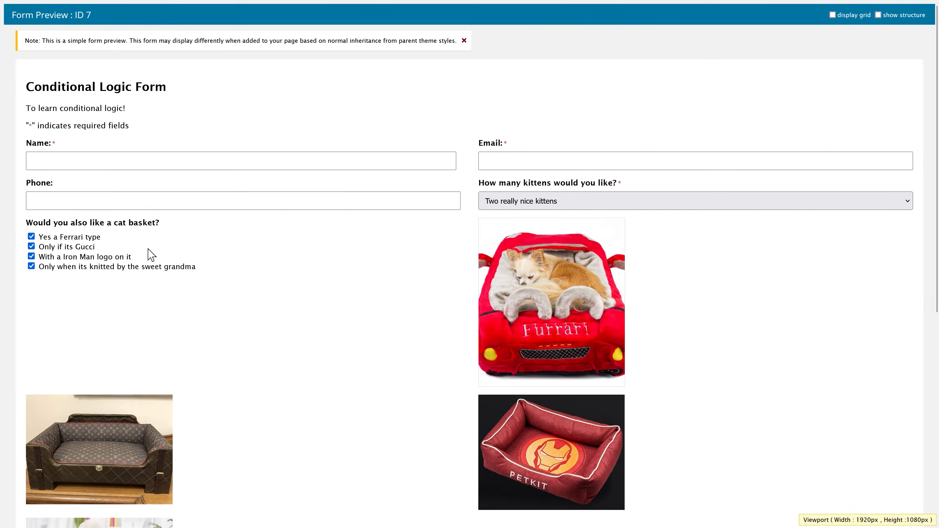
{"action": "left_click", "coordinate": [31, 236]}
{"action": "left_click", "coordinate": [31, 246]}
{"action": "left_click", "coordinate": [31, 256]}
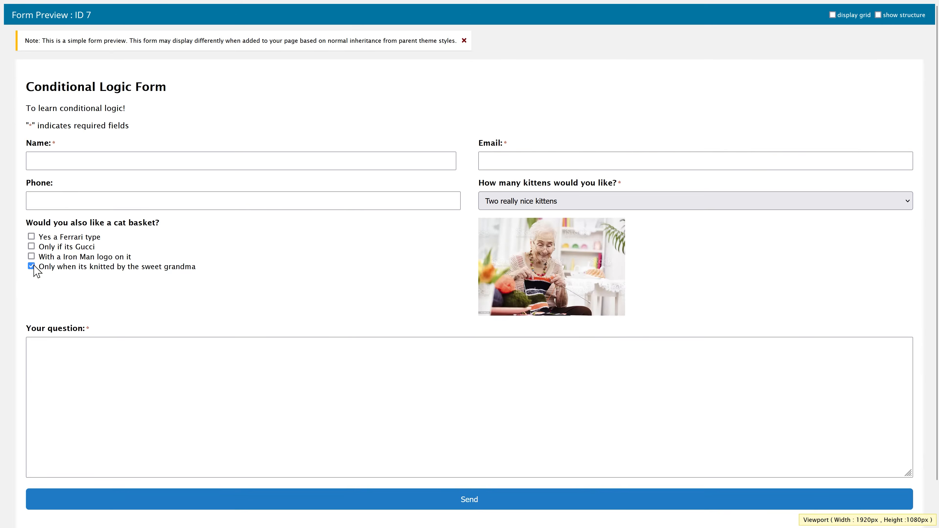
{"action": "left_click", "coordinate": [31, 266]}
{"action": "left_click", "coordinate": [32, 256]}
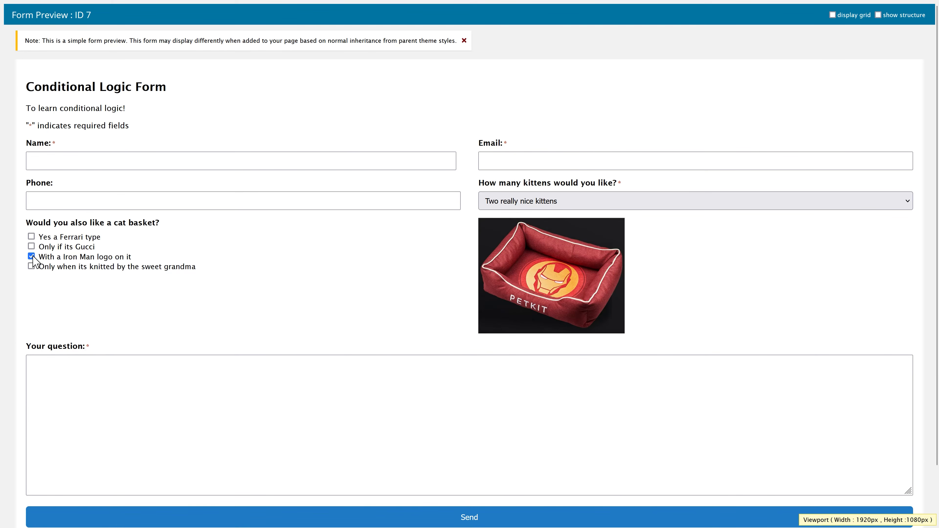
{"action": "left_click", "coordinate": [605, 200]}
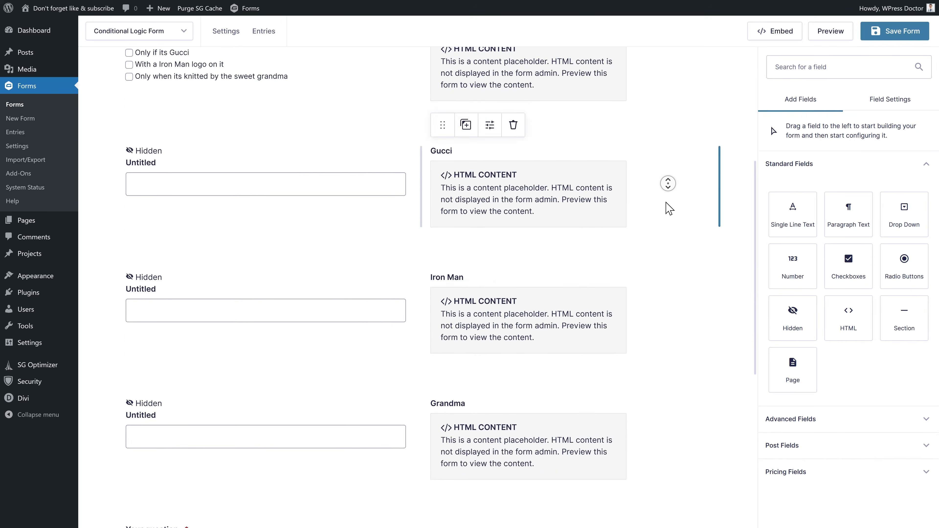
- Scroll the form editor down to the Grandma row above Your question
{"action": "scroll", "coordinate": [665, 205], "scroll_direction": "down", "scroll_amount": 6}
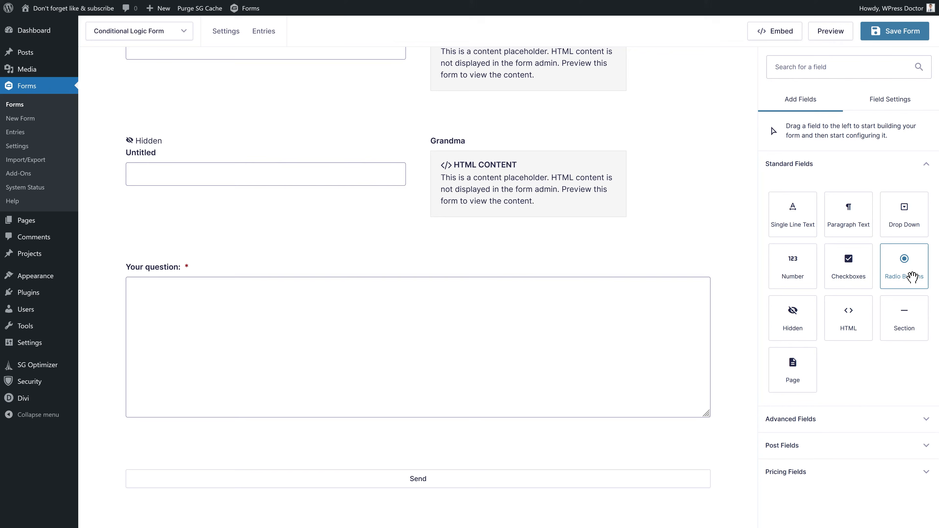
- Add a radio-button field labelled 'Do you some food with your kitten?' above Your question
{"action": "left_click_drag", "start_coordinate": [910, 274], "coordinate": [323, 331]}
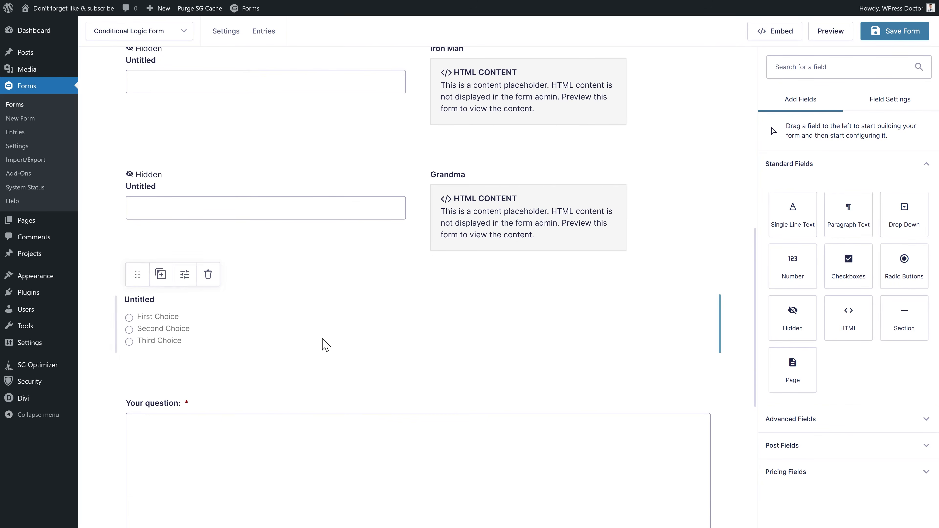
{"action": "left_click", "coordinate": [216, 327]}
{"action": "type", "text": "Do you some food with your kitten?"}
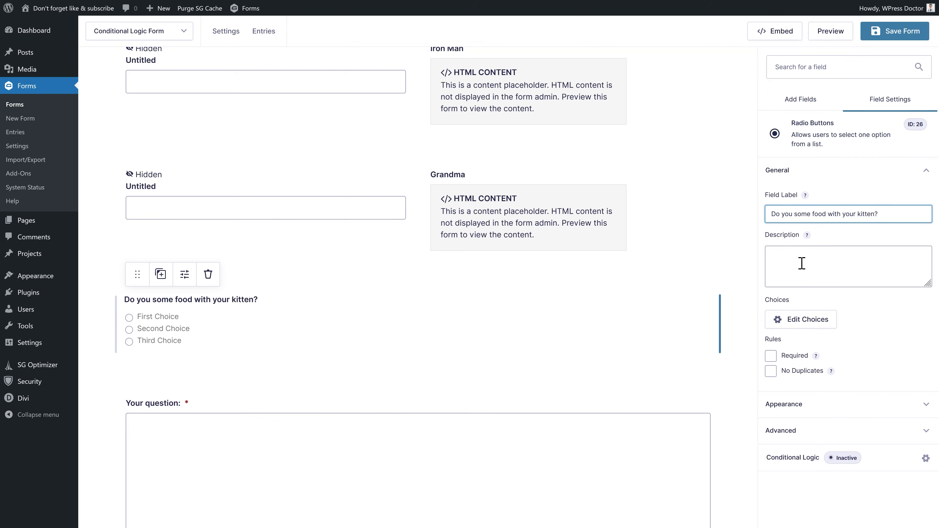
- Rename the choices to 'I'm good', 'For 1 week', 'For 2 weeks' and add a fourth choice
{"action": "left_click", "coordinate": [797, 320]}
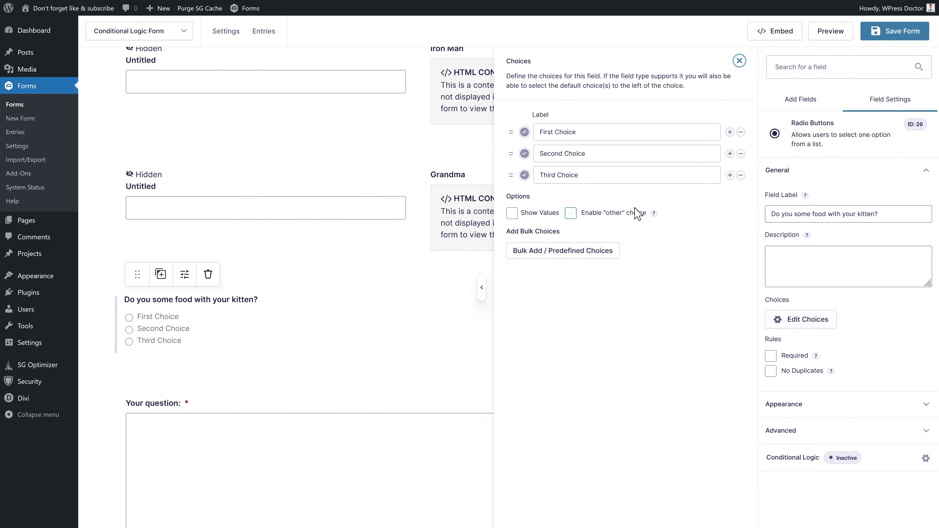
{"action": "left_click", "coordinate": [601, 132]}
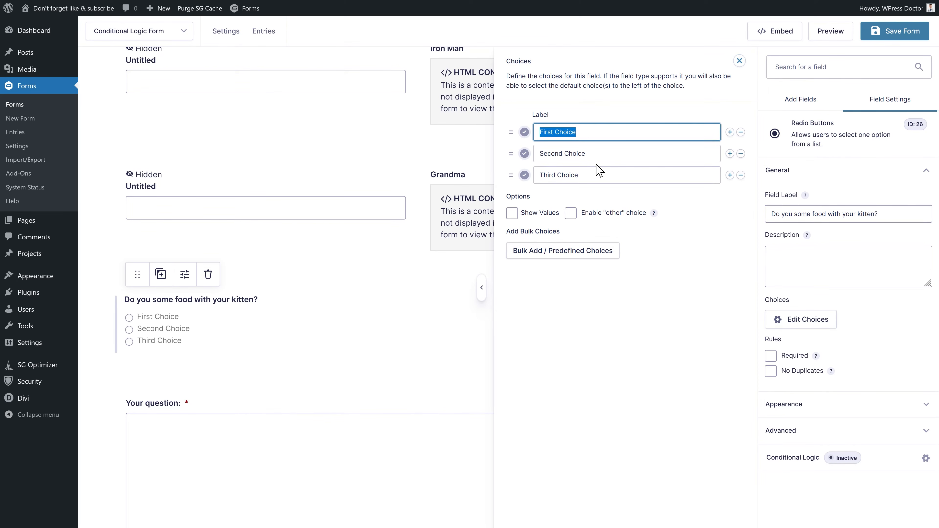
{"action": "type", "text": "Nope thanks i"}
{"action": "key", "text": "BackSpace"}
{"action": "type", "text": "I'm good"}
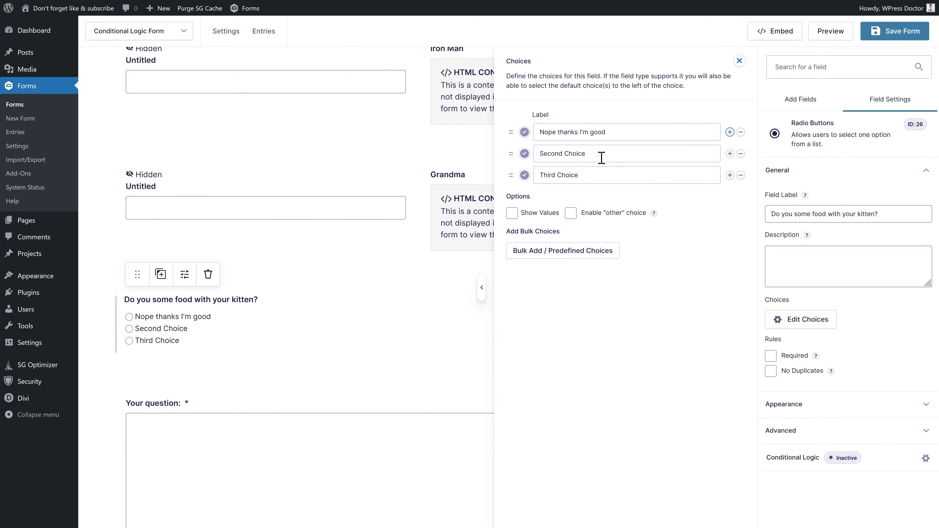
{"action": "left_click_drag", "start_coordinate": [602, 157], "coordinate": [530, 152]}
{"action": "type", "text": "For 1 week"}
{"action": "key", "text": "Tab"}
{"action": "left_click_drag", "start_coordinate": [581, 178], "coordinate": [539, 175]}
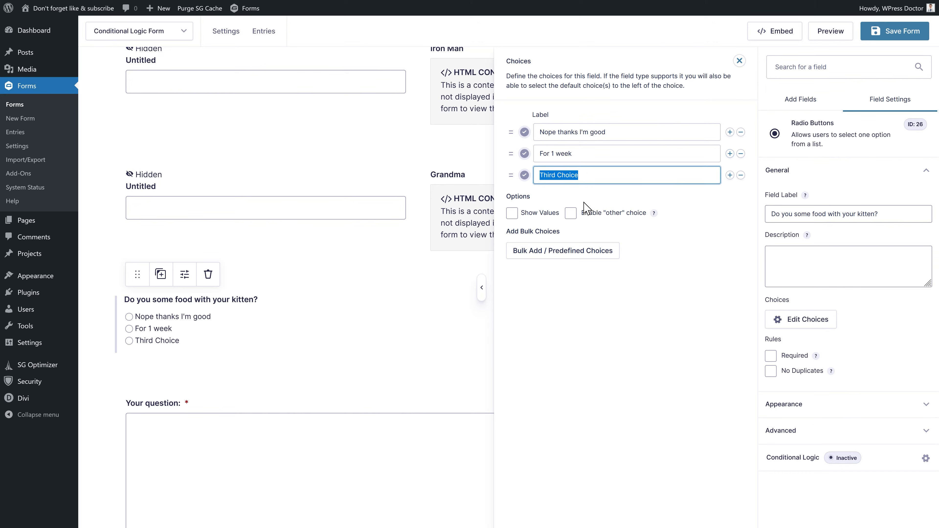
{"action": "type", "text": "For 2 weeks"}
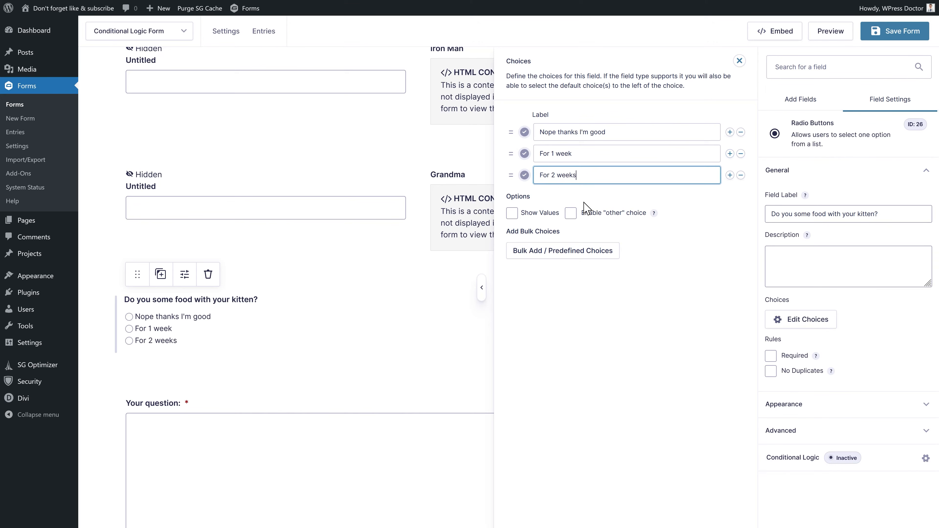
{"action": "left_click", "coordinate": [730, 175]}
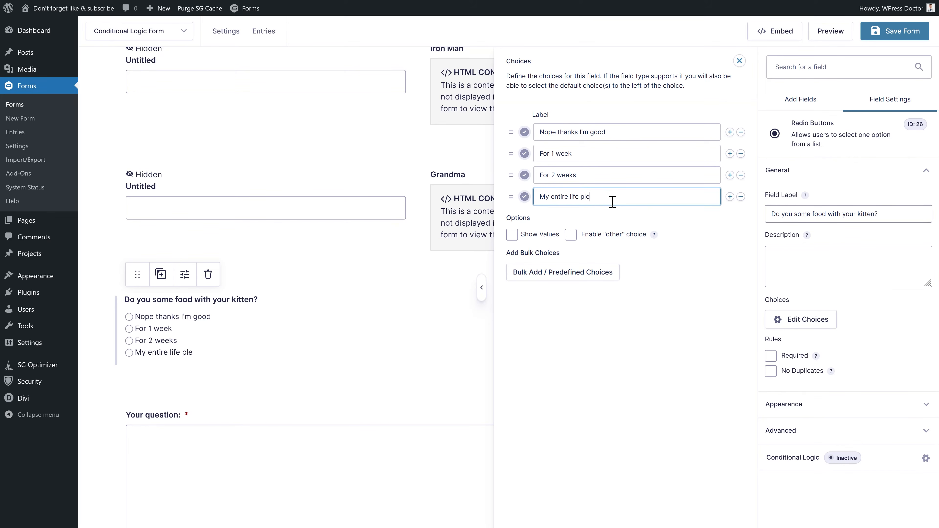
- Enable Show Values, give the choices values 0, 1, 2 and 5, and save the form
{"action": "left_click", "coordinate": [512, 234]}
{"action": "left_click_drag", "start_coordinate": [704, 132], "coordinate": [631, 176]}
{"action": "type", "text": "0"}
{"action": "type", "text": "1"}
{"action": "type", "text": "2"}
{"action": "left_click", "coordinate": [660, 200]}
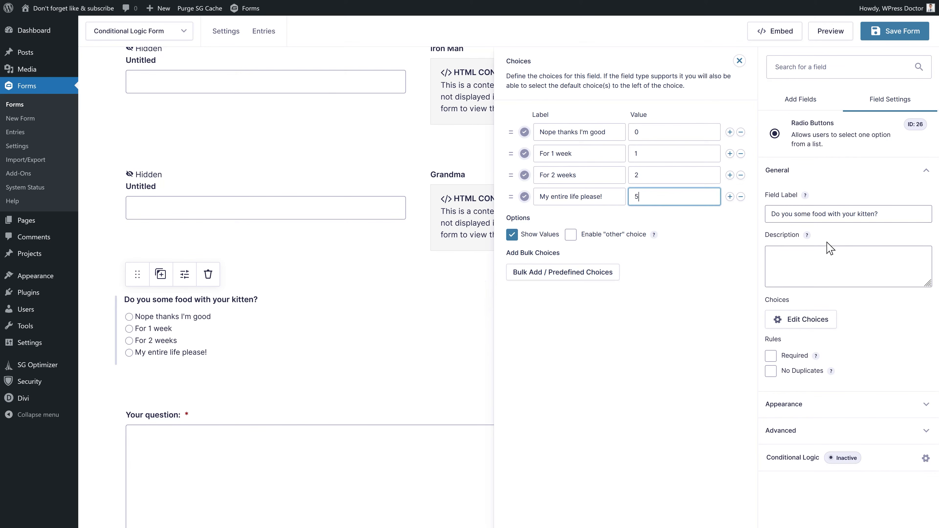
{"action": "left_click", "coordinate": [900, 33]}
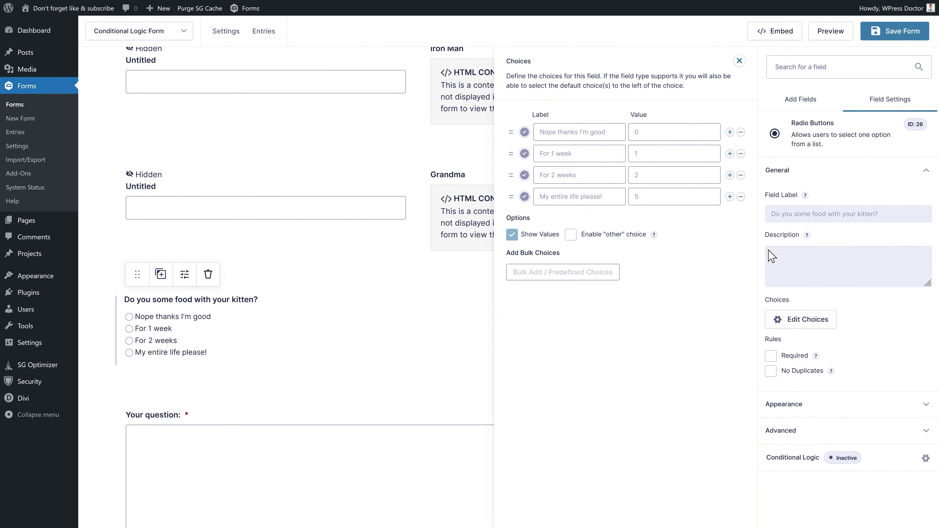
{"action": "left_click", "coordinate": [739, 61]}
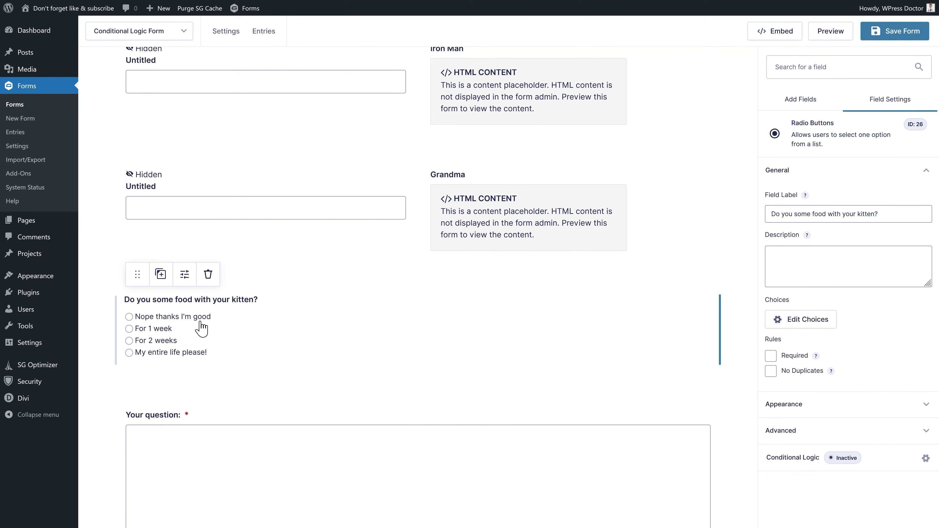
- Show the food question only when 'How many kittens would you like?' is greater than 0, then save
{"action": "left_click", "coordinate": [802, 458]}
{"action": "left_click", "coordinate": [467, 122]}
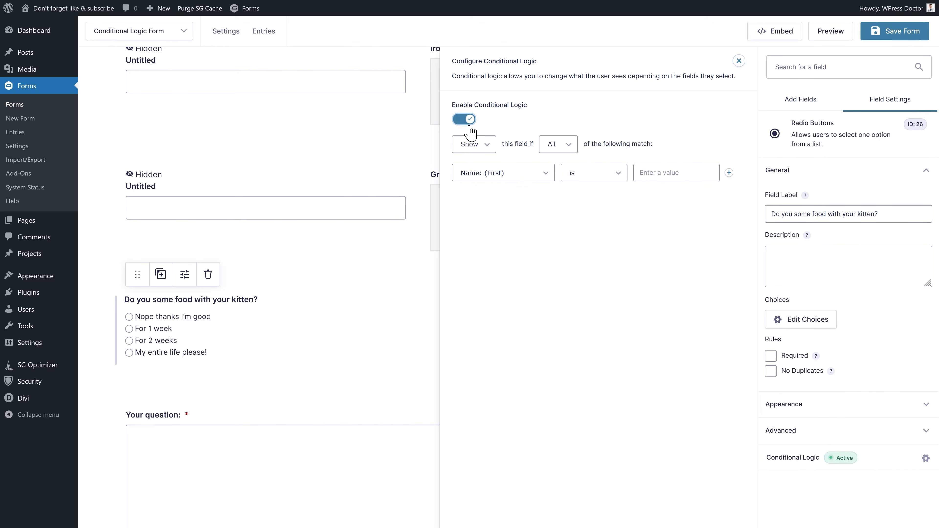
{"action": "left_click", "coordinate": [502, 177]}
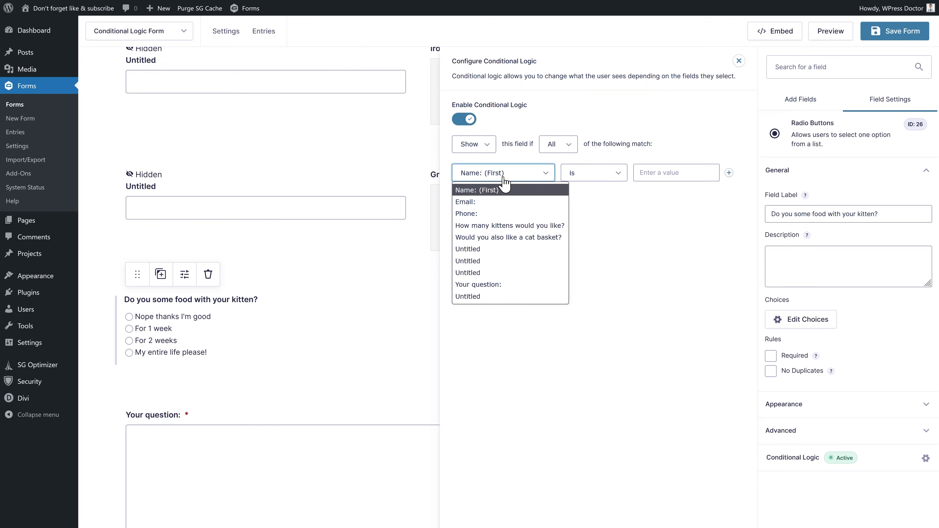
{"action": "left_click", "coordinate": [500, 227]}
{"action": "left_click", "coordinate": [575, 173]}
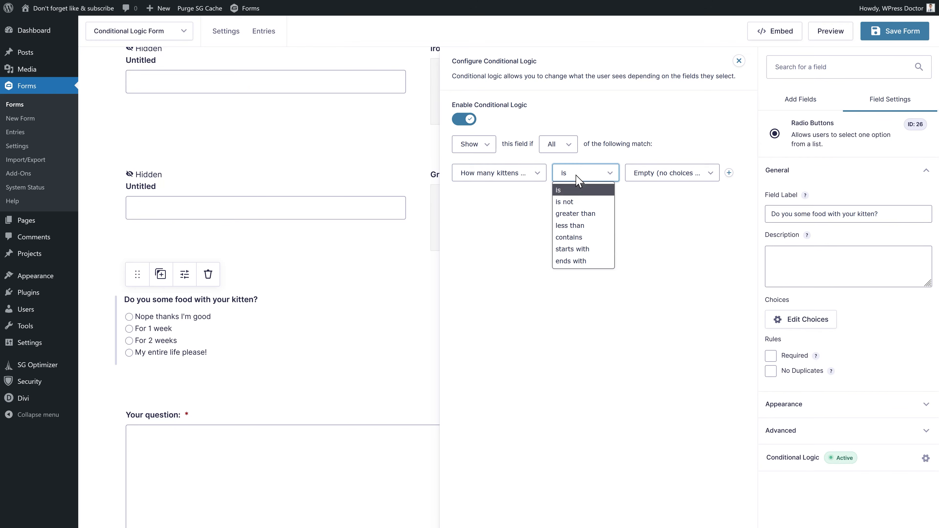
{"action": "left_click", "coordinate": [585, 219]}
{"action": "left_click", "coordinate": [672, 178]}
{"action": "left_click", "coordinate": [682, 234]}
{"action": "left_click", "coordinate": [898, 31]}
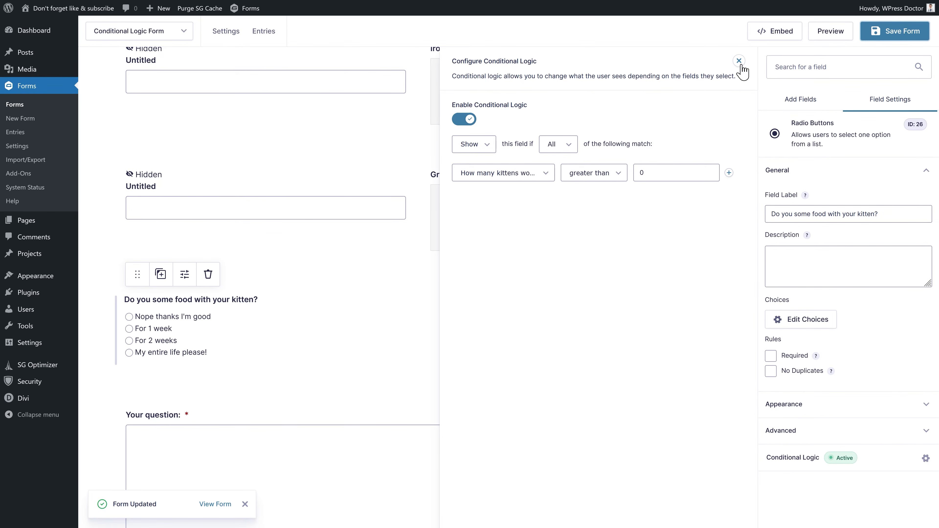
{"action": "left_click", "coordinate": [362, 187]}
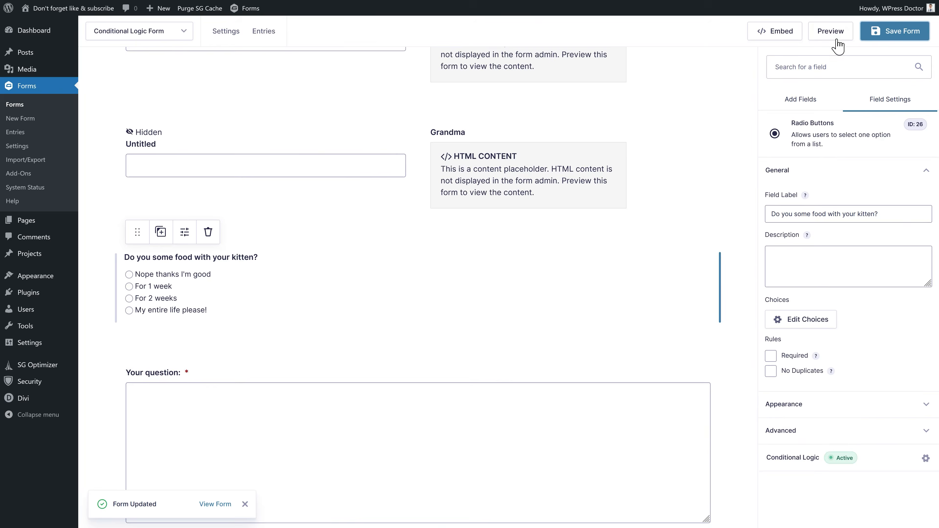
- Preview the form and choose One really sweet kitten
{"action": "left_click", "coordinate": [836, 42]}
{"action": "left_click", "coordinate": [523, 180]}
{"action": "left_click", "coordinate": [518, 211]}
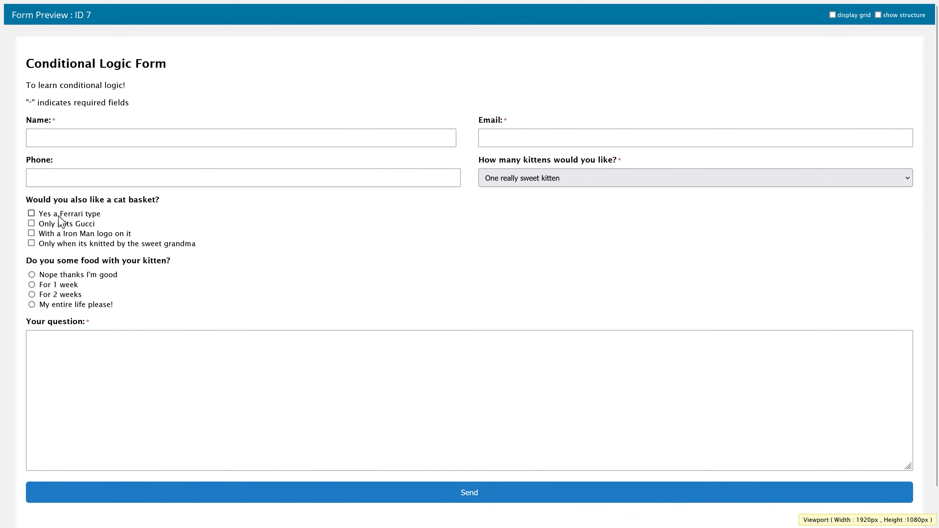
- Toggle the Ferrari and Gucci options, then switch the kitten count between two, four and two again
{"action": "left_click", "coordinate": [62, 215]}
{"action": "left_click", "coordinate": [57, 214]}
{"action": "left_click", "coordinate": [67, 224]}
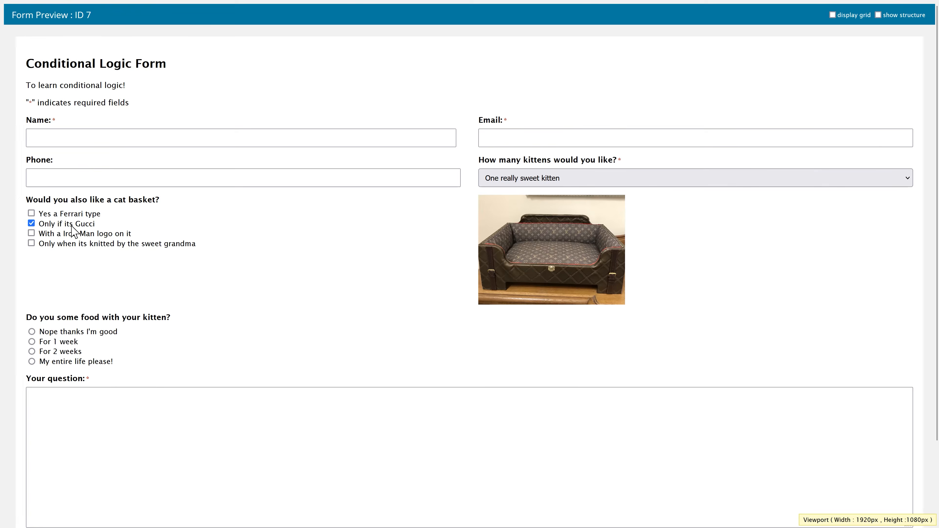
{"action": "left_click", "coordinate": [69, 224]}
{"action": "left_click", "coordinate": [534, 179]}
{"action": "left_click", "coordinate": [532, 223]}
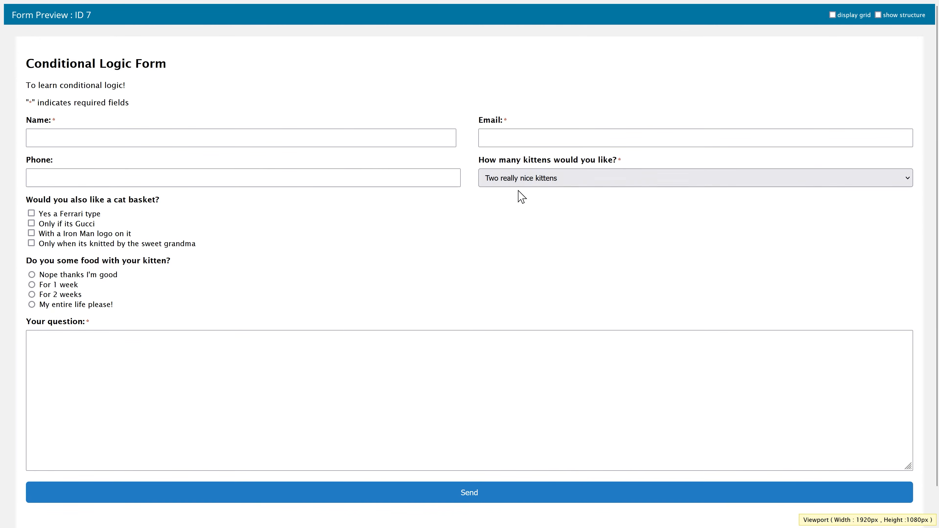
{"action": "left_click", "coordinate": [518, 181]}
{"action": "left_click", "coordinate": [504, 239]}
{"action": "left_click", "coordinate": [510, 180]}
{"action": "left_click", "coordinate": [507, 255]}
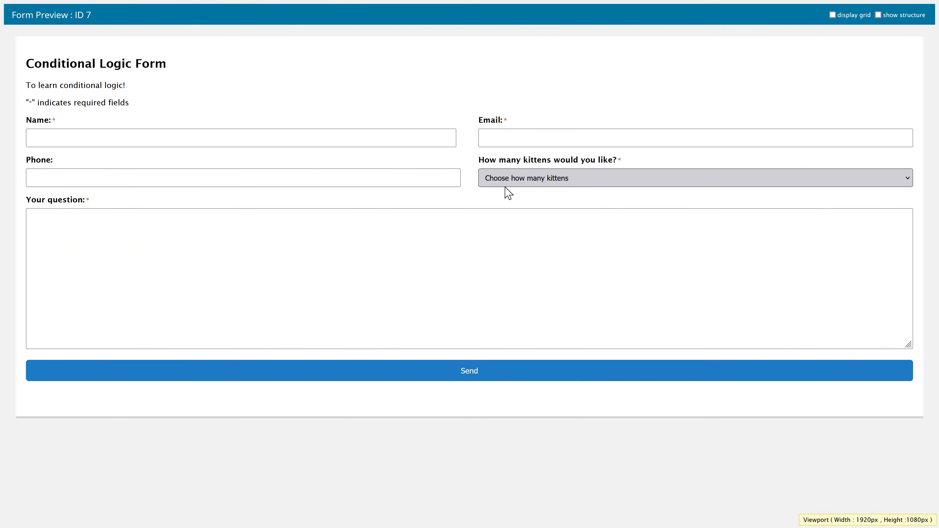
{"action": "left_click", "coordinate": [506, 185]}
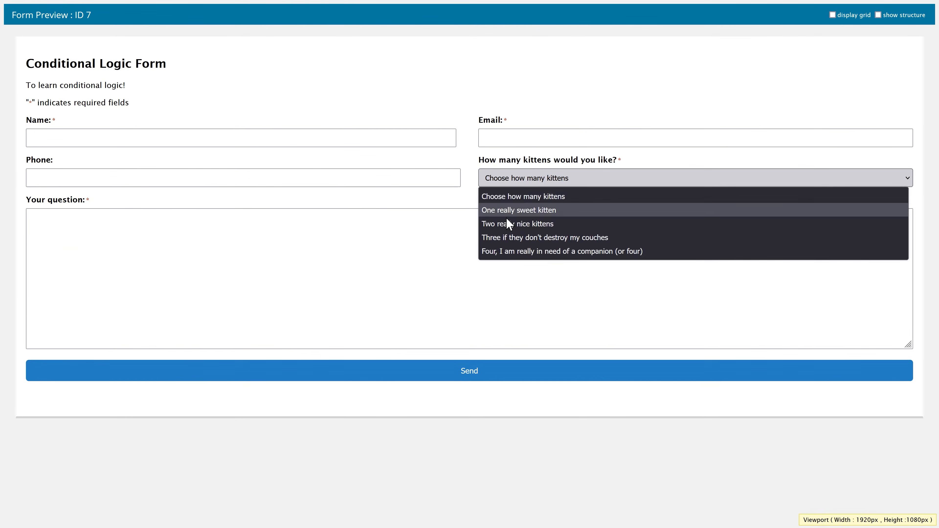
{"action": "left_click", "coordinate": [510, 224]}
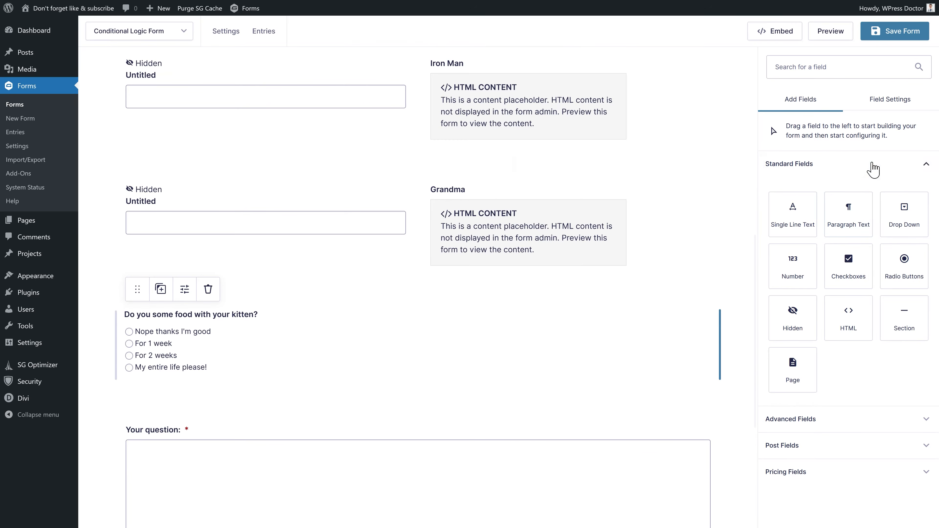
- Add a hidden field to the form and start replacing its label
{"action": "left_click_drag", "start_coordinate": [787, 318], "coordinate": [265, 361]}
{"action": "left_click", "coordinate": [216, 324]}
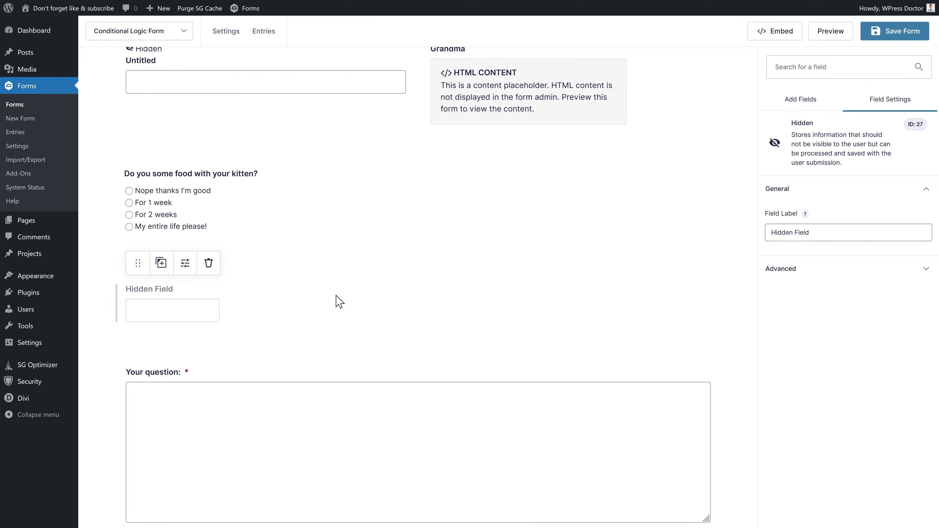
{"action": "triple_click", "coordinate": [829, 237]}
{"action": "type", "text": "Sa"}
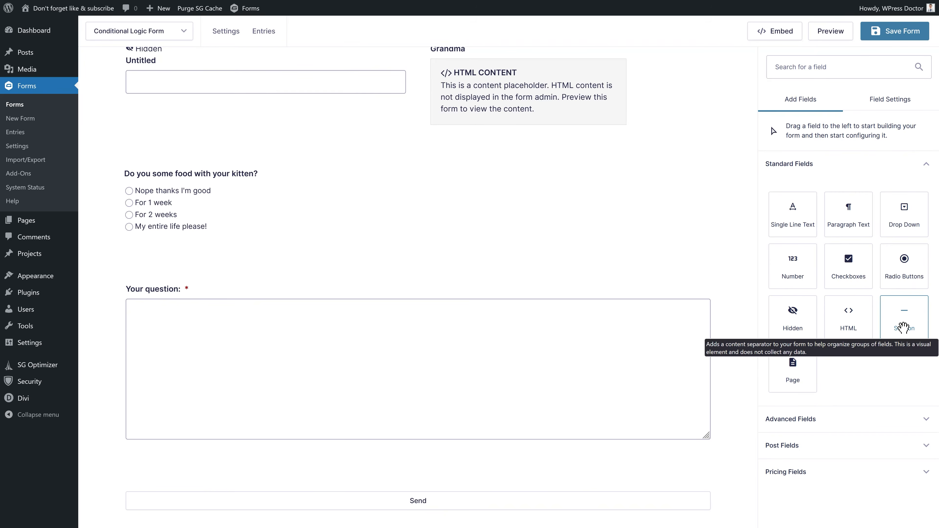
- Add a Section labelled 'Cat baskets' and move it above the cat basket question
{"action": "left_click_drag", "start_coordinate": [908, 327], "coordinate": [358, 293]}
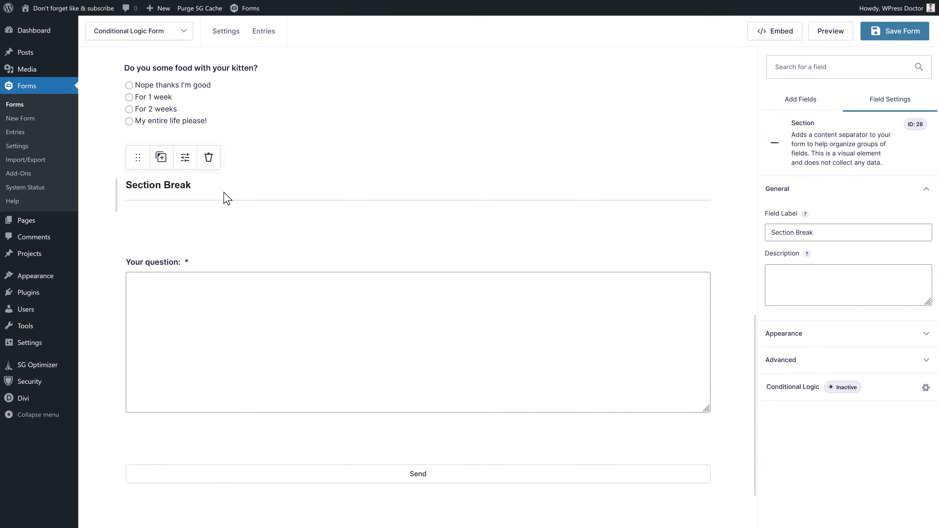
{"action": "left_click", "coordinate": [824, 230]}
{"action": "left_click_drag", "start_coordinate": [823, 230], "coordinate": [762, 238]}
{"action": "key", "text": "BackSpace"}
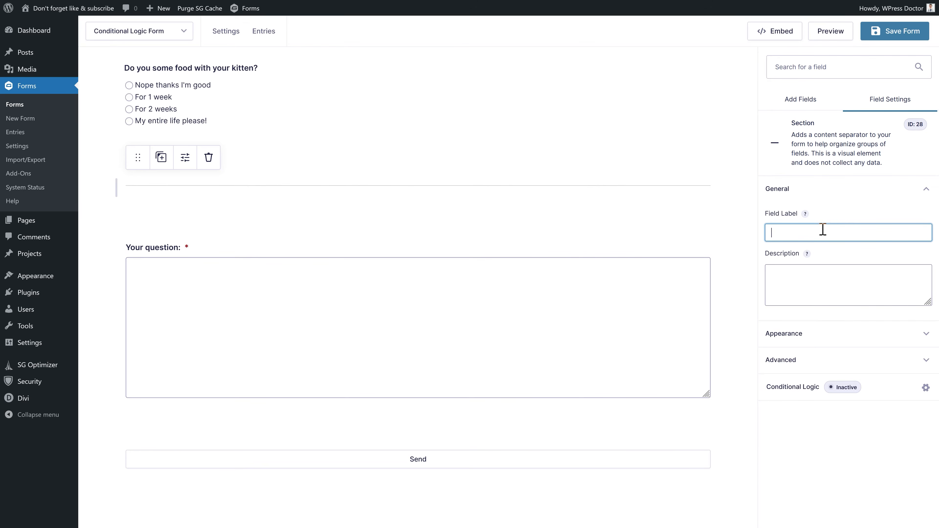
{"action": "type", "text": "Cat baskets"}
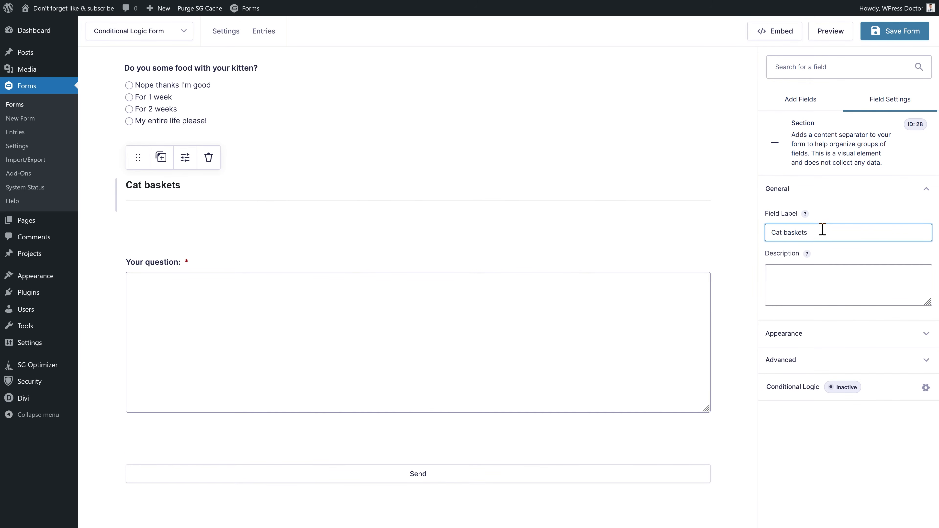
{"action": "left_click", "coordinate": [268, 202]}
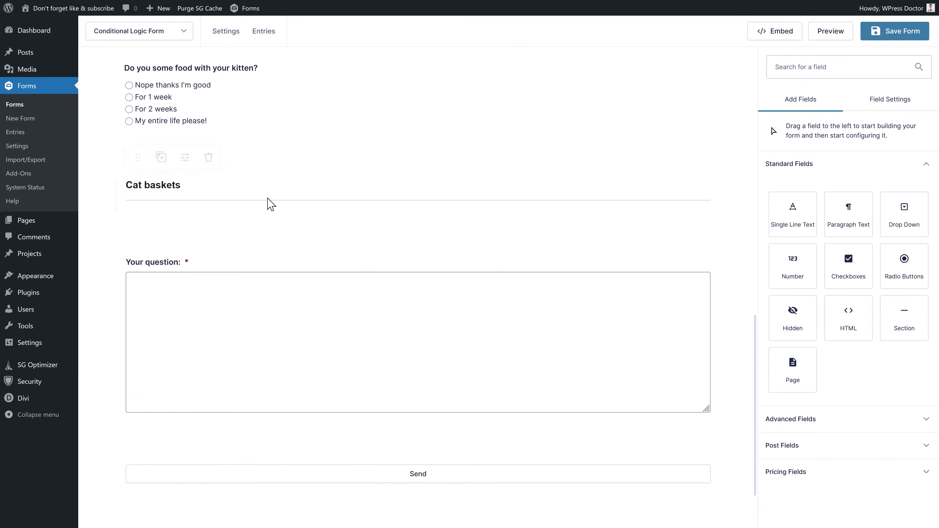
{"action": "left_click_drag", "start_coordinate": [135, 159], "coordinate": [173, 141]}
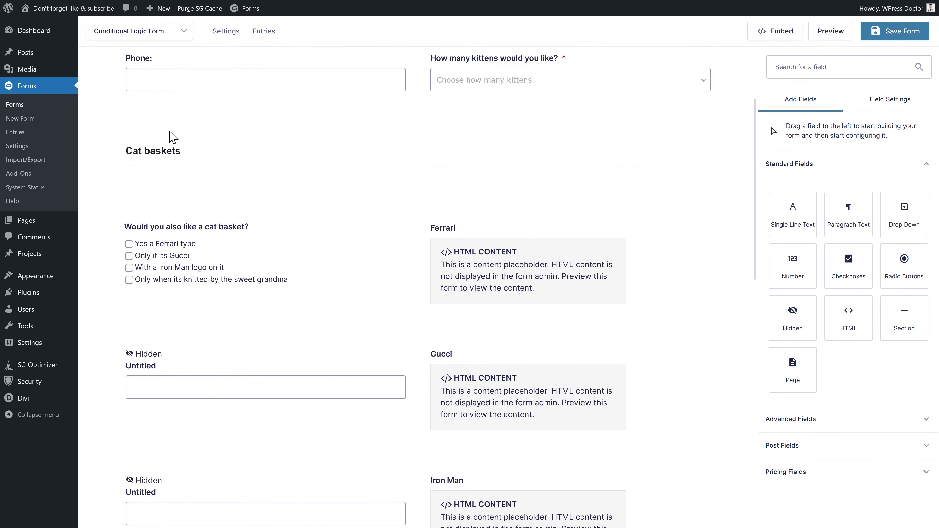
- Set Cat baskets to show when 'How many kittens would you like?' is greater than 0, then save
{"action": "double_click", "coordinate": [190, 152]}
{"action": "left_click", "coordinate": [185, 124]}
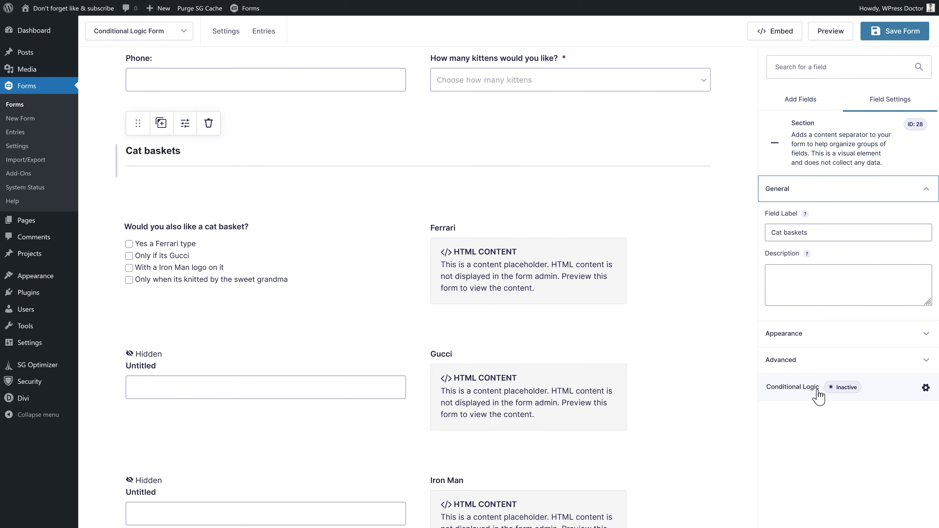
{"action": "left_click", "coordinate": [804, 394]}
{"action": "left_click", "coordinate": [464, 119]}
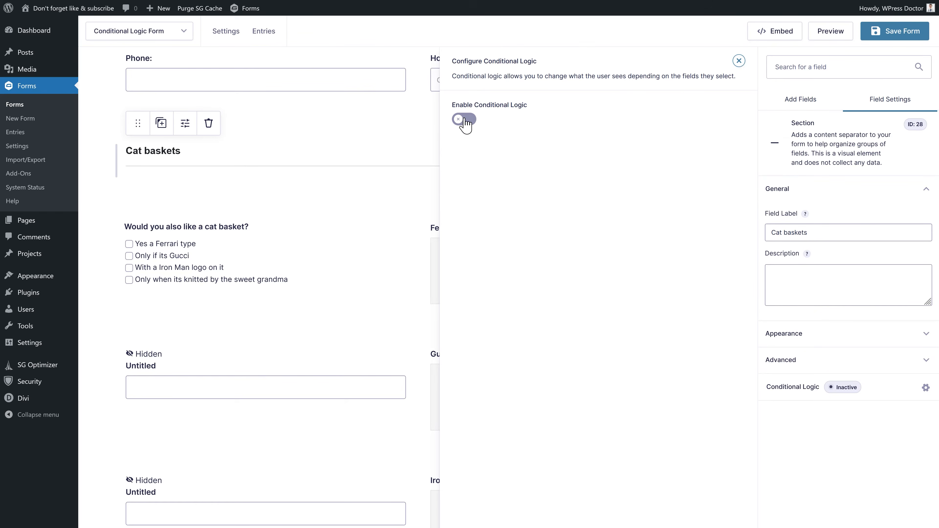
{"action": "left_click", "coordinate": [534, 177]}
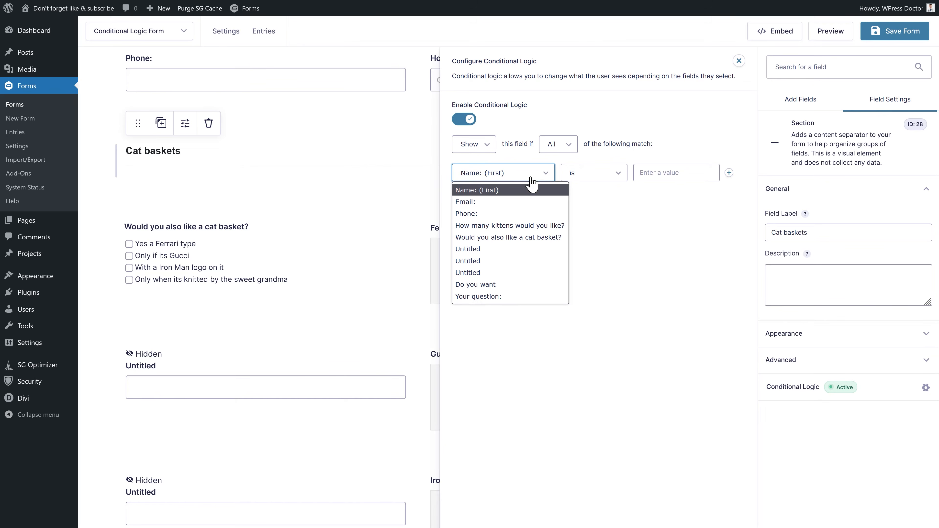
{"action": "left_click", "coordinate": [524, 225]}
{"action": "left_click", "coordinate": [584, 173]}
{"action": "left_click", "coordinate": [594, 217]}
{"action": "left_click", "coordinate": [655, 174]}
{"action": "type", "text": "0"}
{"action": "left_click", "coordinate": [899, 31]}
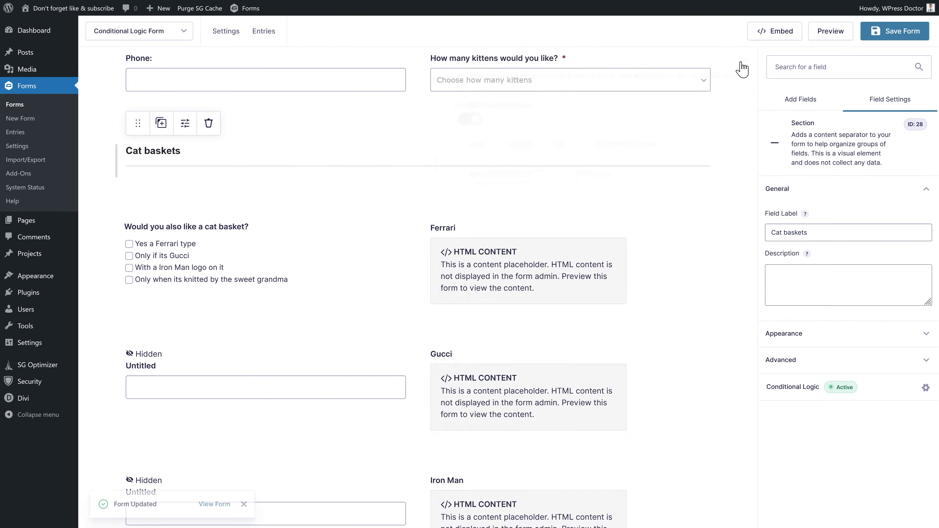
{"action": "left_click", "coordinate": [297, 233]}
{"action": "scroll", "coordinate": [296, 240], "scroll_direction": "down", "scroll_amount": 10}
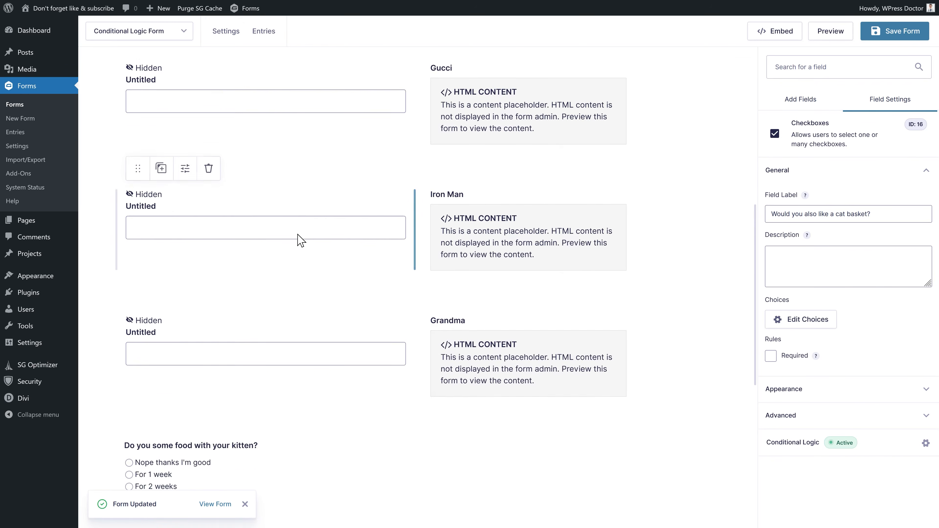
- Add a section above the food question and label it 'Kitten food'
{"action": "left_click", "coordinate": [791, 106]}
{"action": "left_click_drag", "start_coordinate": [907, 333], "coordinate": [171, 349]}
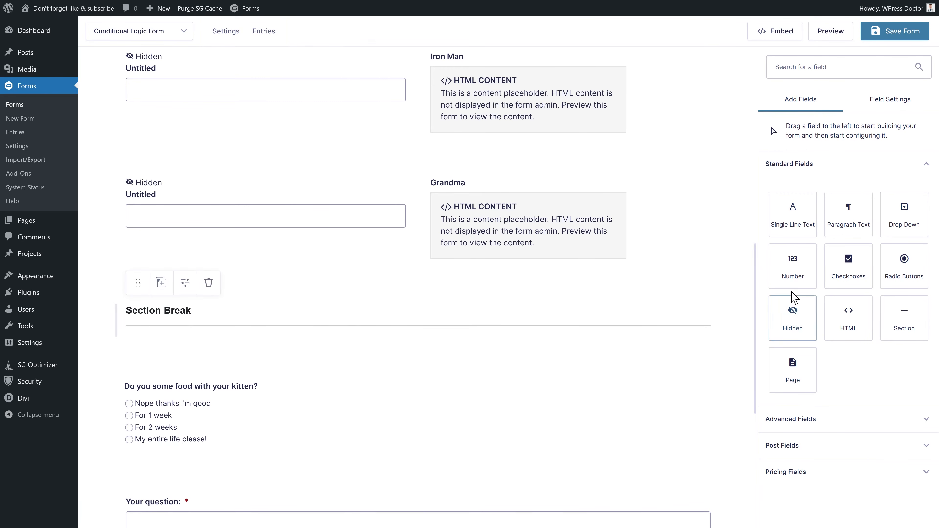
{"action": "triple_click", "coordinate": [769, 229]}
{"action": "type", "text": "Kitten food"}
- Show Kitten food only when How many kittens is greater than 0, and save the form
{"action": "left_click", "coordinate": [793, 387]}
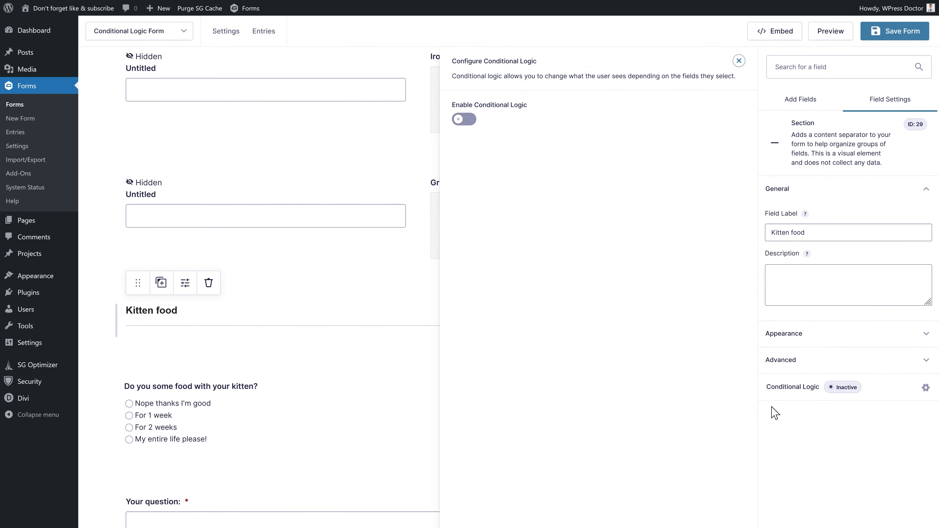
{"action": "left_click", "coordinate": [472, 125]}
{"action": "left_click", "coordinate": [497, 171]}
{"action": "left_click", "coordinate": [507, 233]}
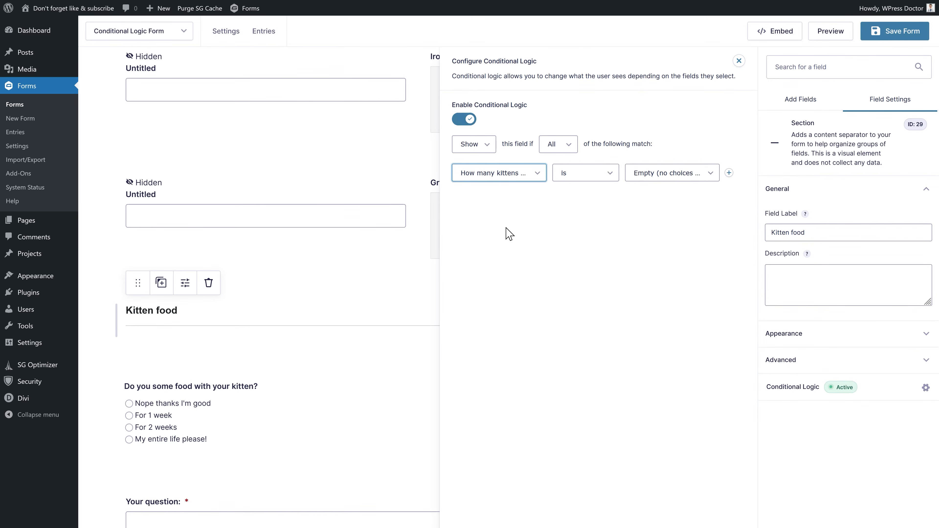
{"action": "left_click", "coordinate": [598, 178]}
{"action": "left_click", "coordinate": [575, 213]}
{"action": "left_click", "coordinate": [656, 174]}
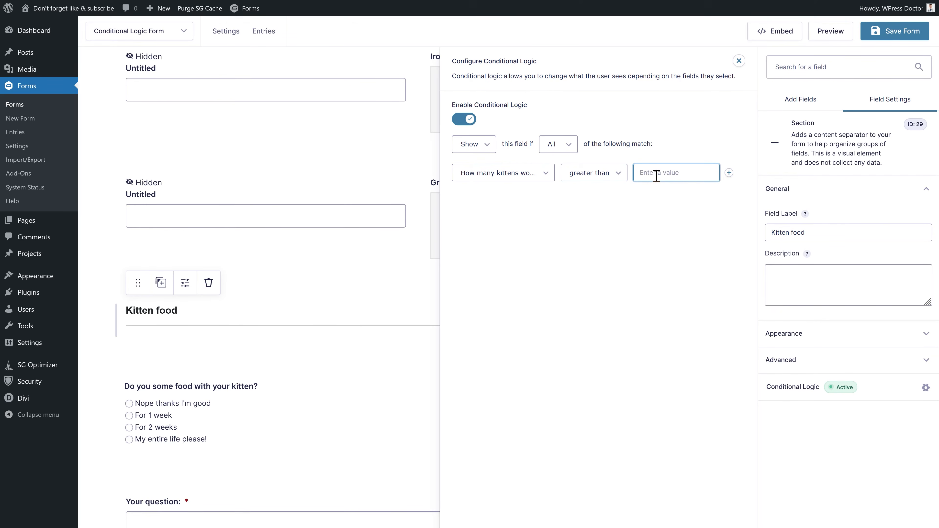
{"action": "left_click", "coordinate": [911, 33]}
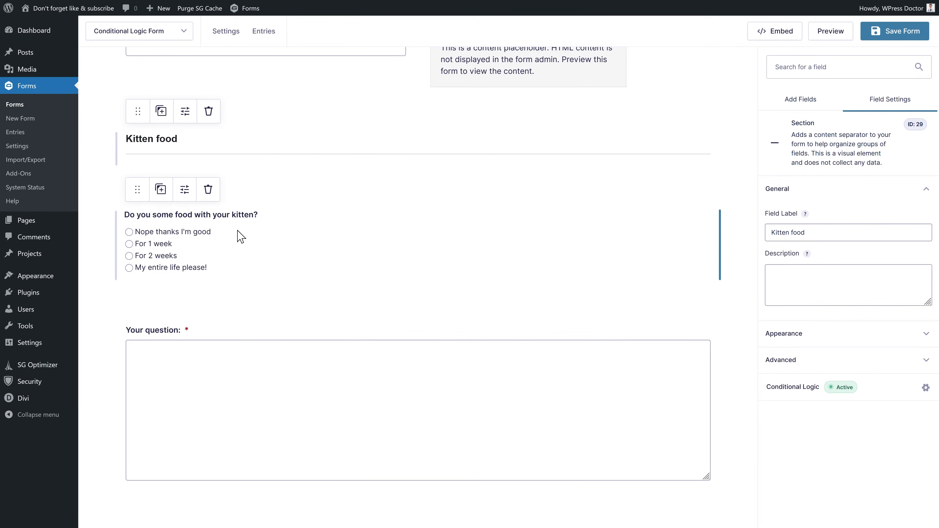
- Select the food question below the Kitten food section
{"action": "left_click", "coordinate": [216, 214]}
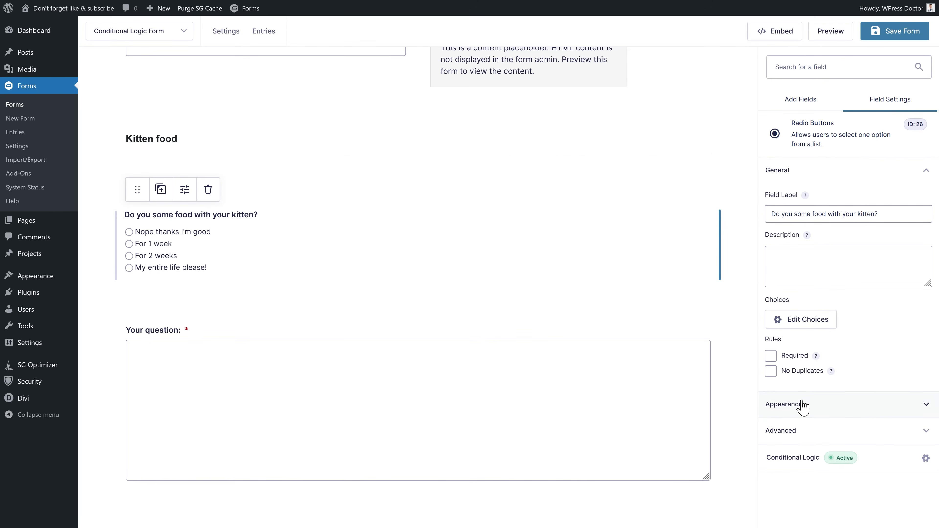
- Add an HTML block beside the food question with an h2 'ARE YOU SURE?' warning that kittens eat a LOT
{"action": "left_click", "coordinate": [818, 107]}
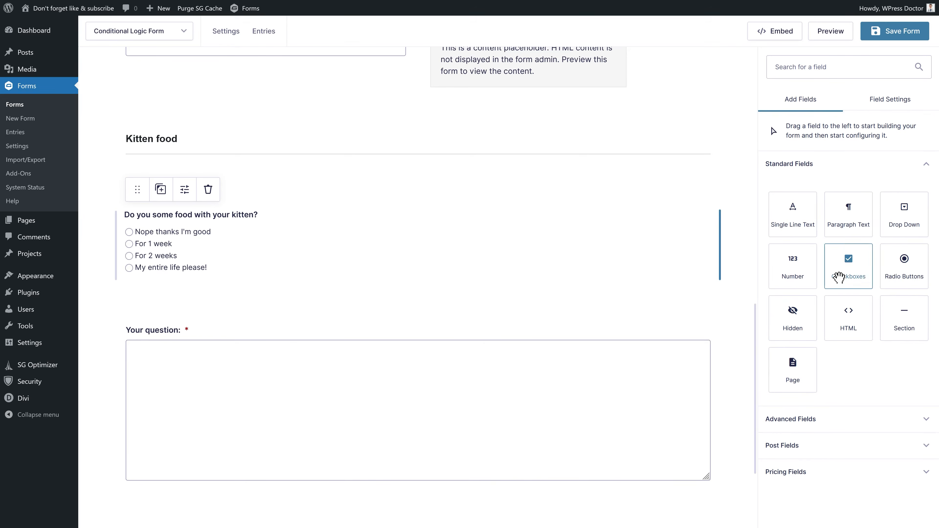
{"action": "left_click_drag", "start_coordinate": [852, 324], "coordinate": [595, 275]}
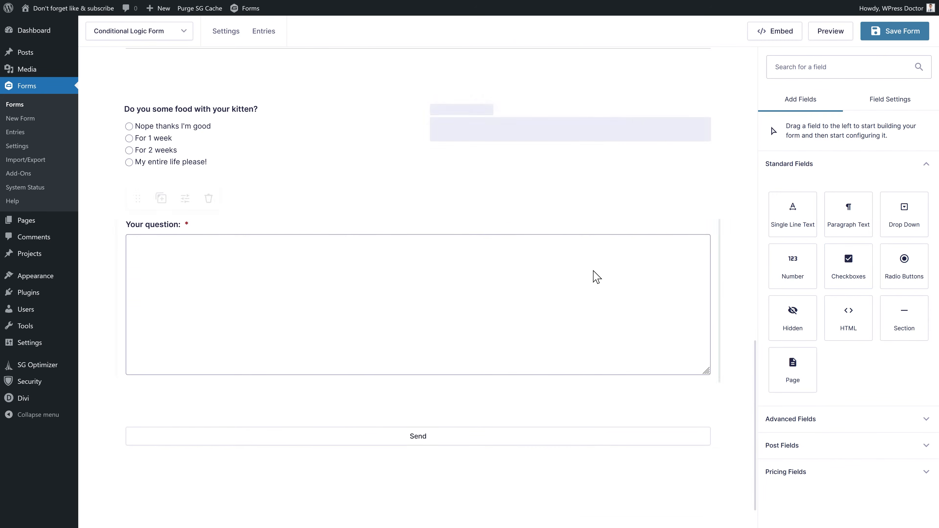
{"action": "left_click", "coordinate": [518, 144]}
{"action": "left_click", "coordinate": [797, 260]}
{"action": "type", "text": "<h2"}
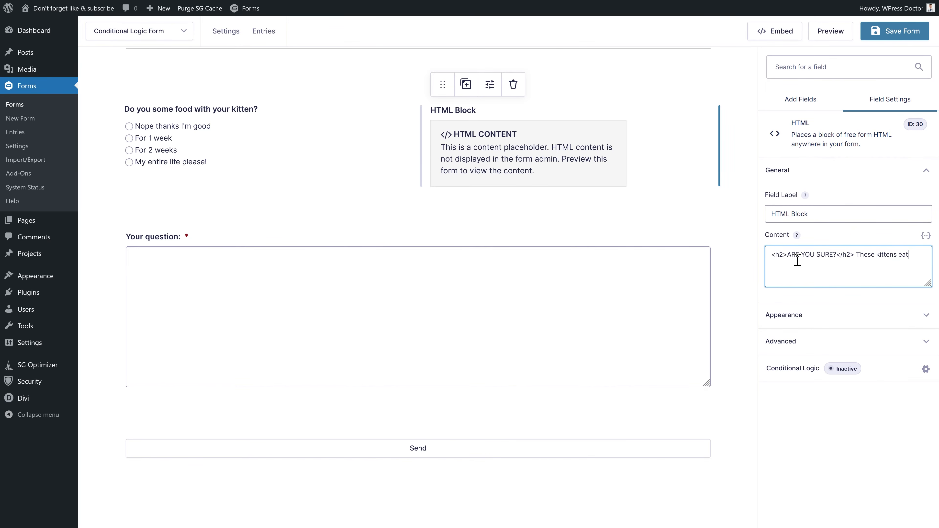
{"action": "type", "text": "f food and they CAN NOT eat from y"}
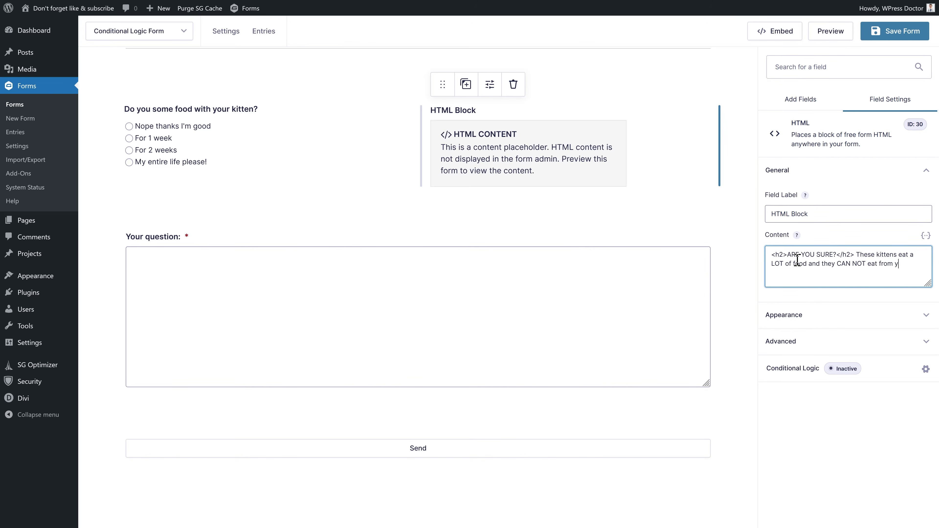
{"action": "type", "text": "le!"}
- Show the HTML warning only when Do you want is 'Nope thanks I'm good', then save
{"action": "left_click", "coordinate": [792, 368]}
{"action": "left_click", "coordinate": [465, 122]}
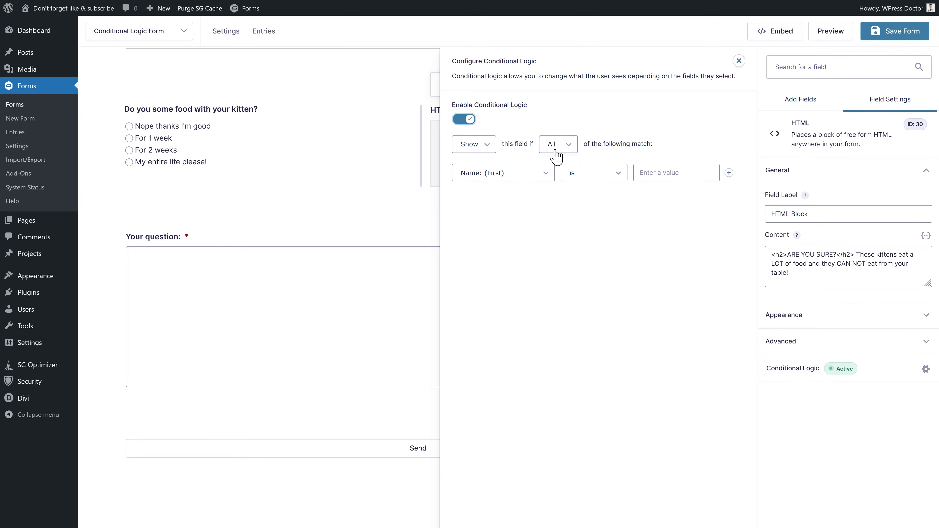
{"action": "left_click", "coordinate": [523, 175]}
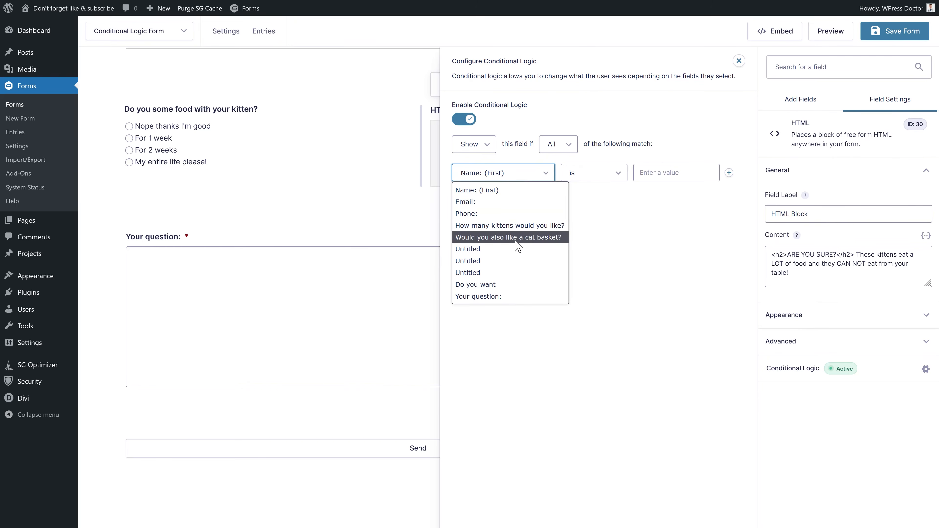
{"action": "left_click", "coordinate": [492, 285]}
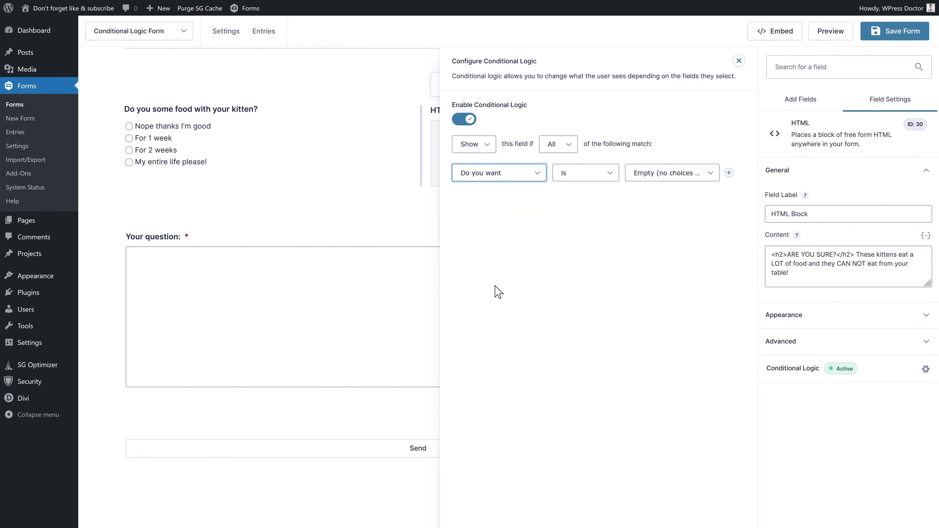
{"action": "left_click", "coordinate": [576, 180]}
{"action": "left_click", "coordinate": [650, 173]}
{"action": "left_click", "coordinate": [659, 202]}
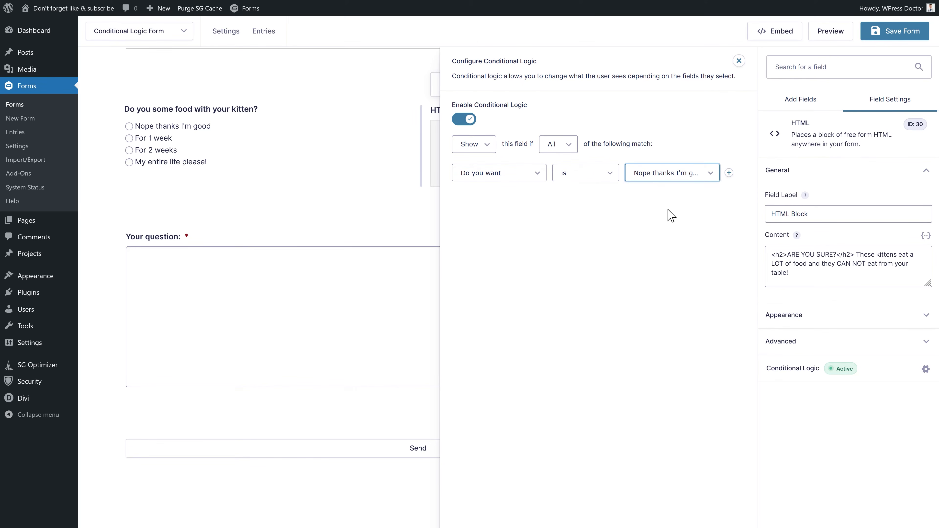
{"action": "left_click", "coordinate": [891, 37]}
- Preview with one kitten and toggle Nope thanks I'm good / For 1 week to test the warning
{"action": "left_click", "coordinate": [825, 36]}
{"action": "left_click", "coordinate": [518, 181]}
{"action": "left_click", "coordinate": [513, 213]}
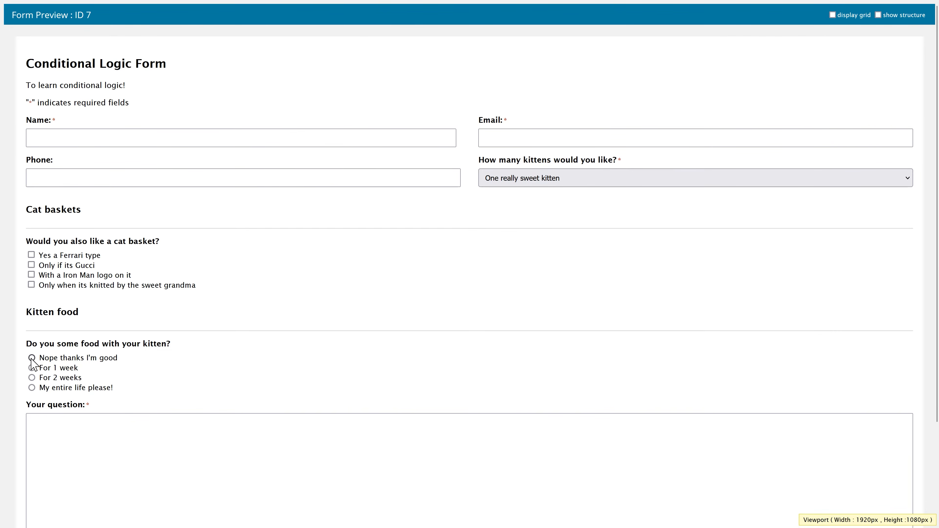
{"action": "left_click", "coordinate": [32, 358]}
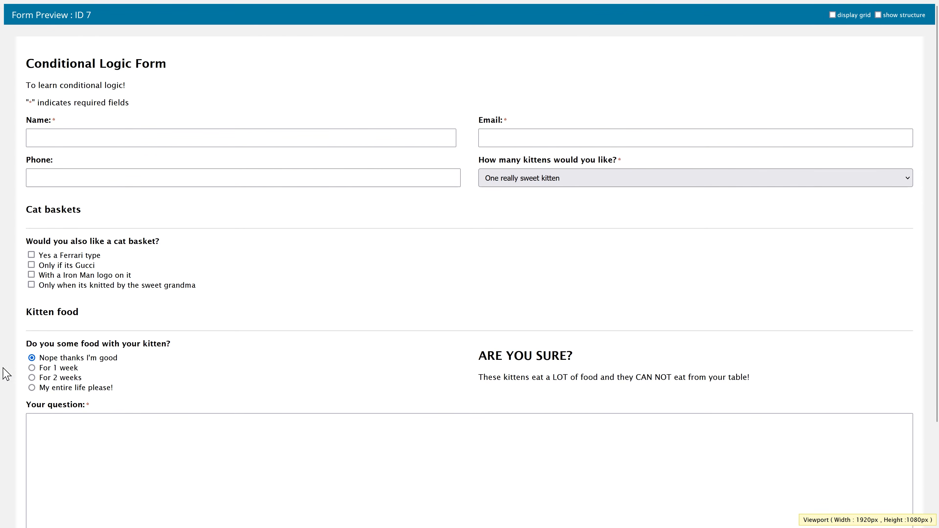
{"action": "left_click", "coordinate": [32, 368]}
{"action": "left_click", "coordinate": [31, 358]}
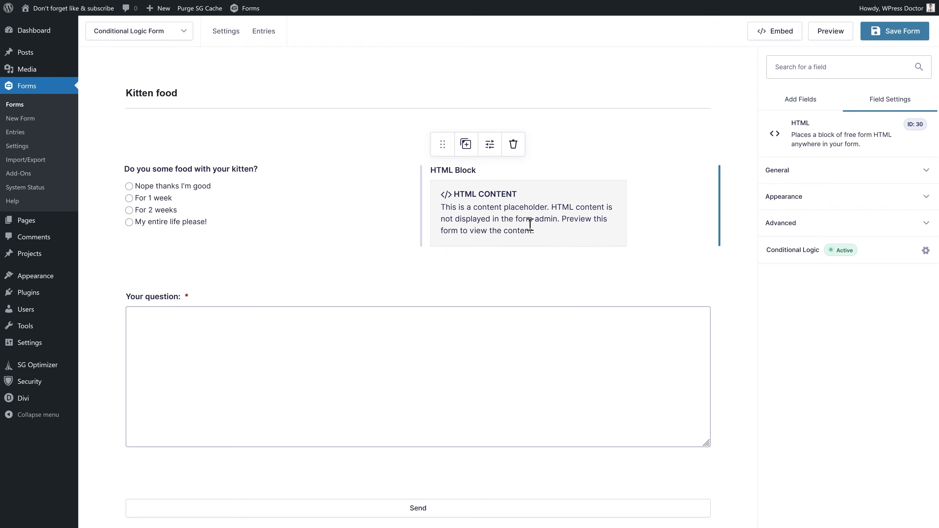
- Review the HTML block's Show rule and add a second condition to it
{"action": "left_click", "coordinate": [782, 256]}
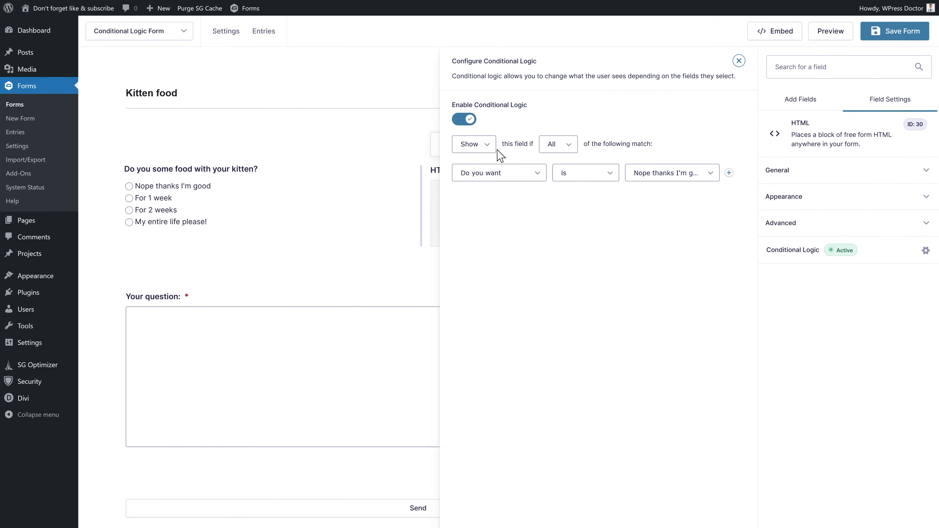
{"action": "left_click", "coordinate": [487, 145]}
{"action": "left_click", "coordinate": [525, 198]}
{"action": "left_click", "coordinate": [729, 173]}
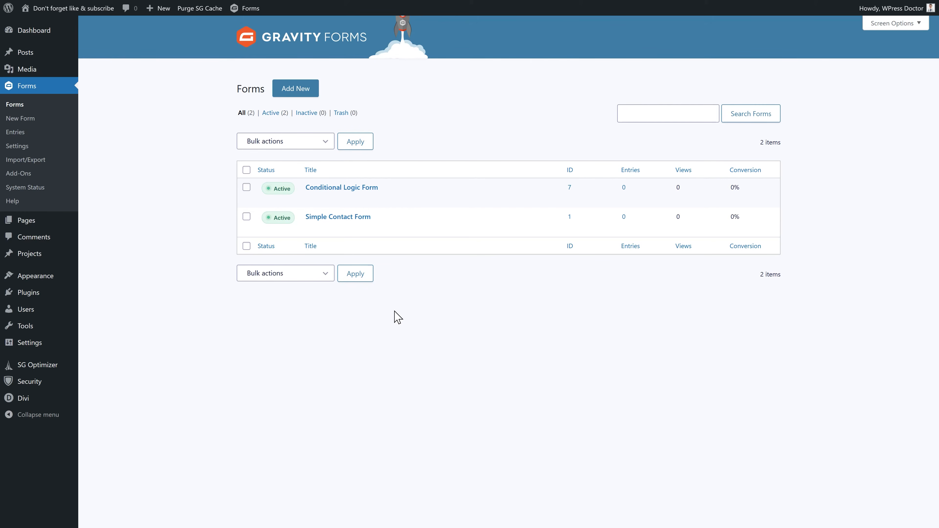
- Duplicate the Conditional Logic Form and bring up the copy's form settings
{"action": "left_click", "coordinate": [411, 200]}
{"action": "mouse_move", "coordinate": [332, 240]}
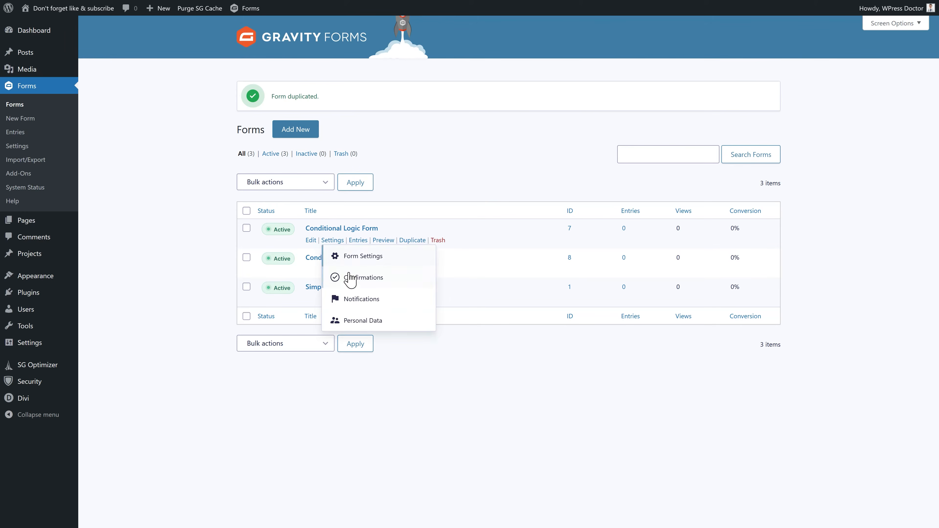
{"action": "mouse_move", "coordinate": [334, 269]}
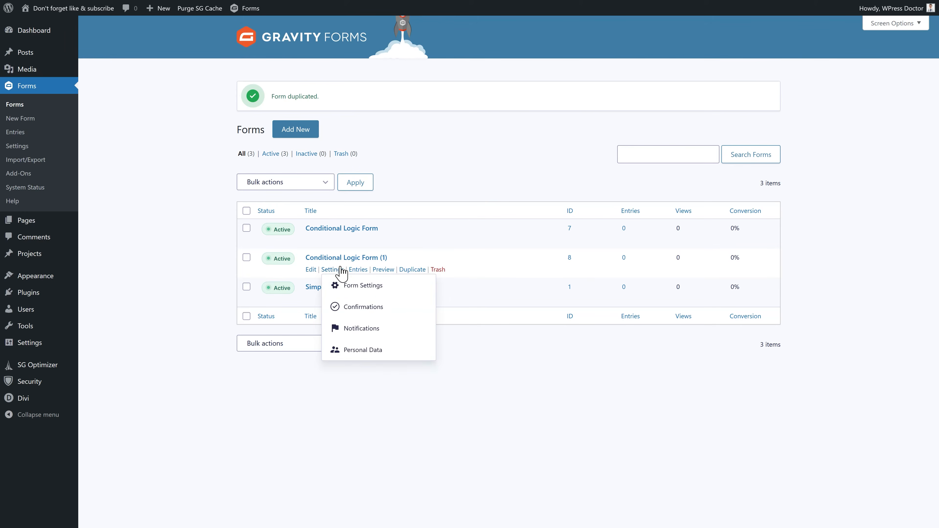
{"action": "left_click", "coordinate": [353, 286]}
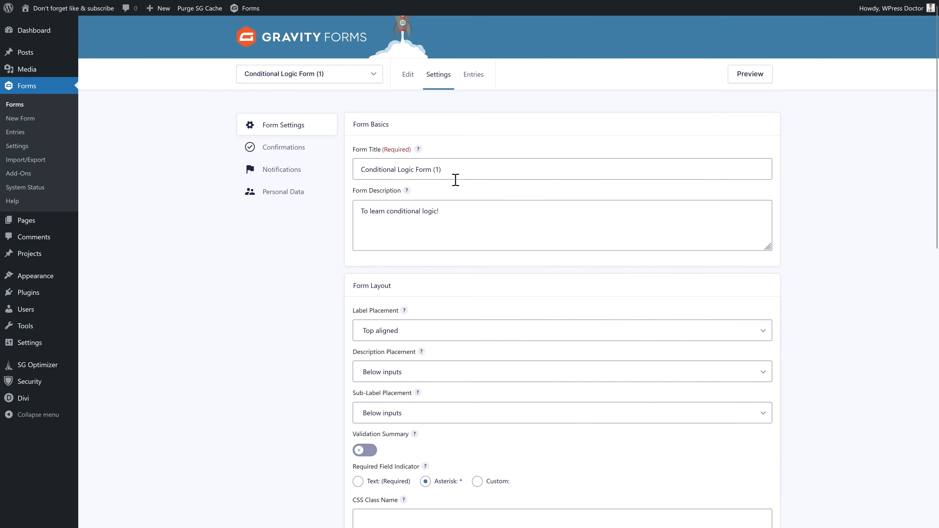
- Retitle the copy 'All fields form' with description 'To learn every single field!'
{"action": "left_click_drag", "start_coordinate": [440, 169], "coordinate": [353, 174]}
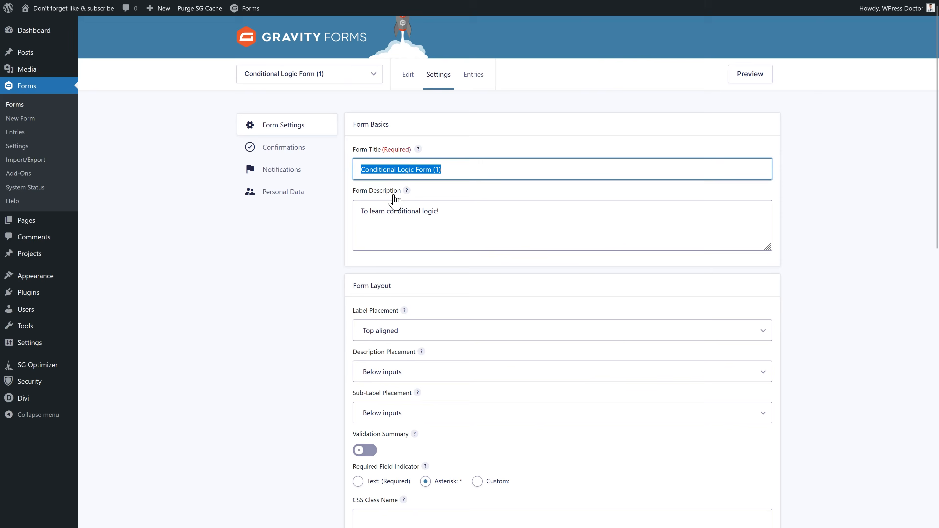
{"action": "type", "text": "All fields form"}
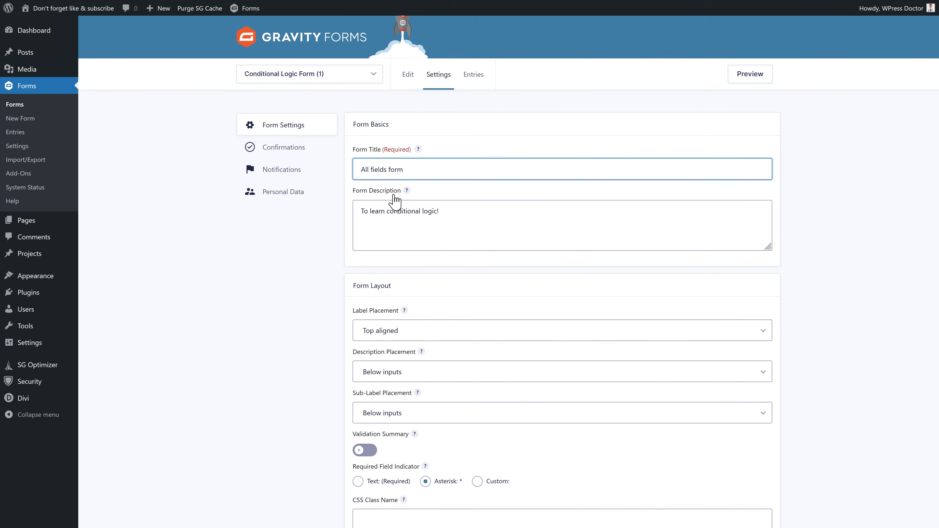
{"action": "left_click_drag", "start_coordinate": [439, 212], "coordinate": [391, 219]}
{"action": "type", "text": "every sin"}
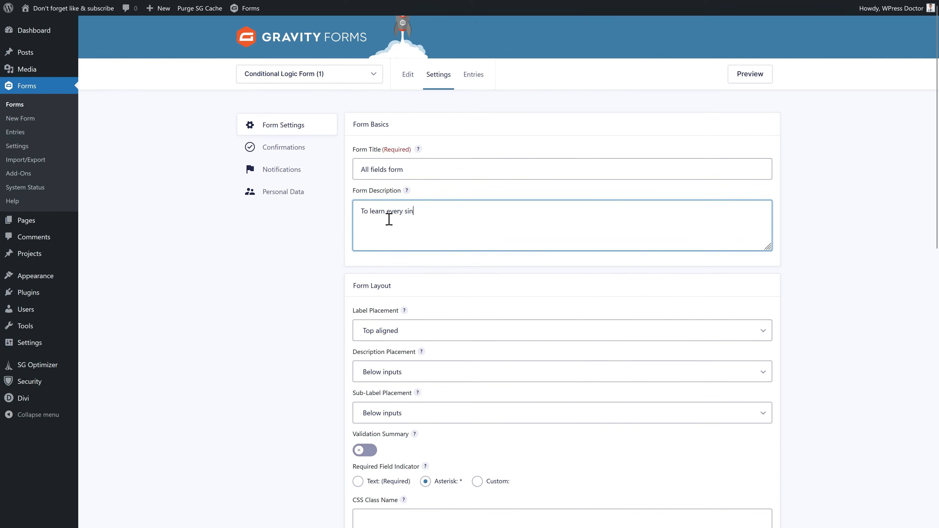
{"action": "type", "text": "gle field!"}
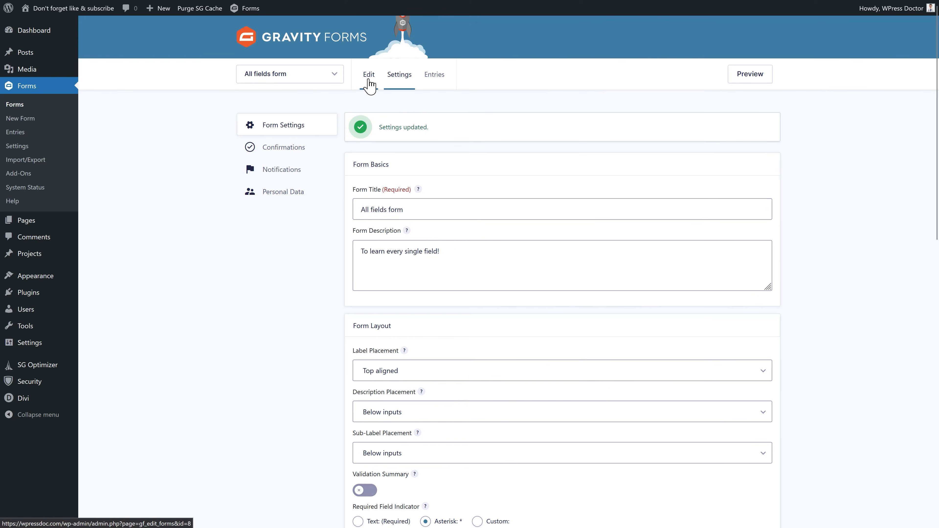
{"action": "left_click", "coordinate": [368, 80]}
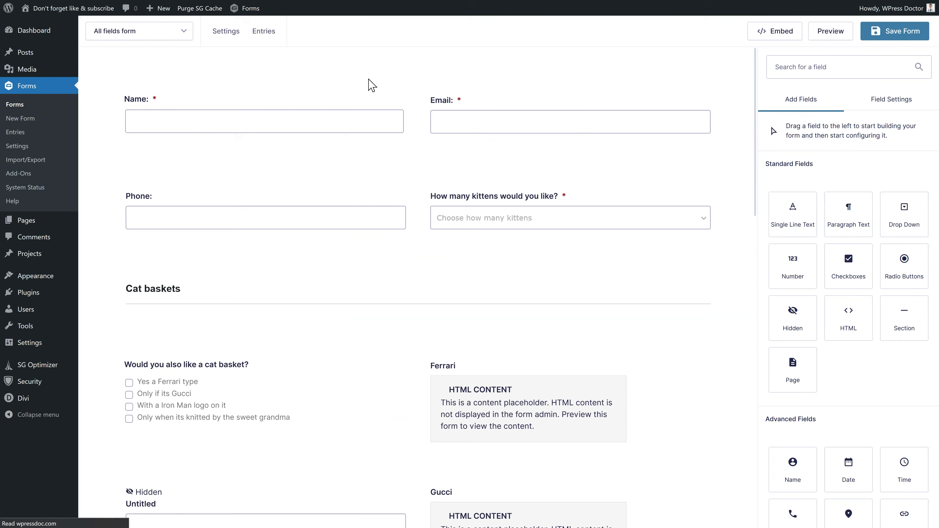
- Insert a page break and move it below the kittens question, just before Cat baskets
{"action": "scroll", "coordinate": [746, 251], "scroll_direction": "down", "scroll_amount": 15}
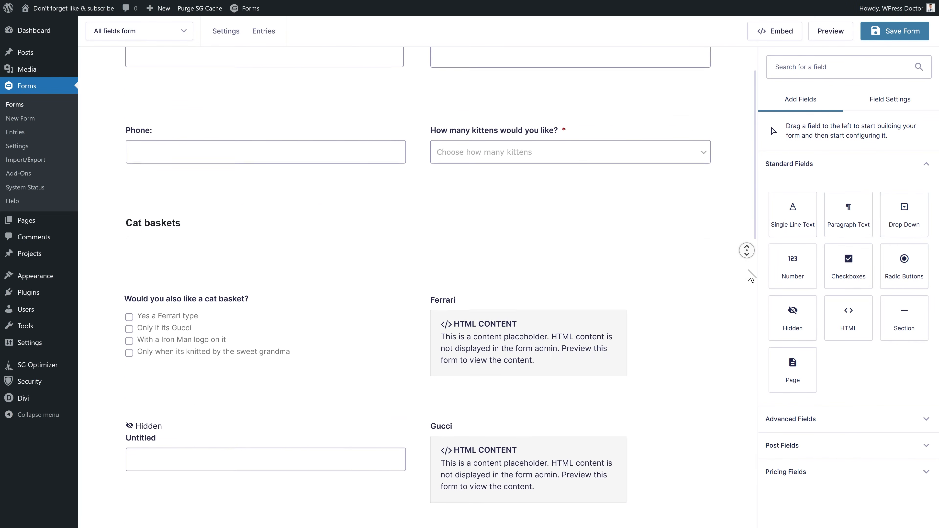
{"action": "scroll", "coordinate": [656, 210], "scroll_direction": "up", "scroll_amount": 6}
{"action": "scroll", "coordinate": [654, 222], "scroll_direction": "up", "scroll_amount": 10}
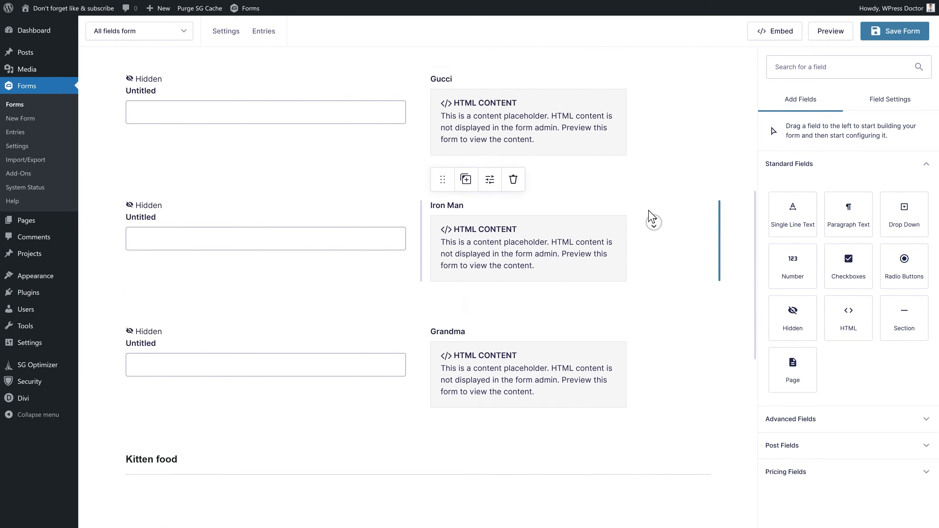
{"action": "middle_click", "coordinate": [642, 206]}
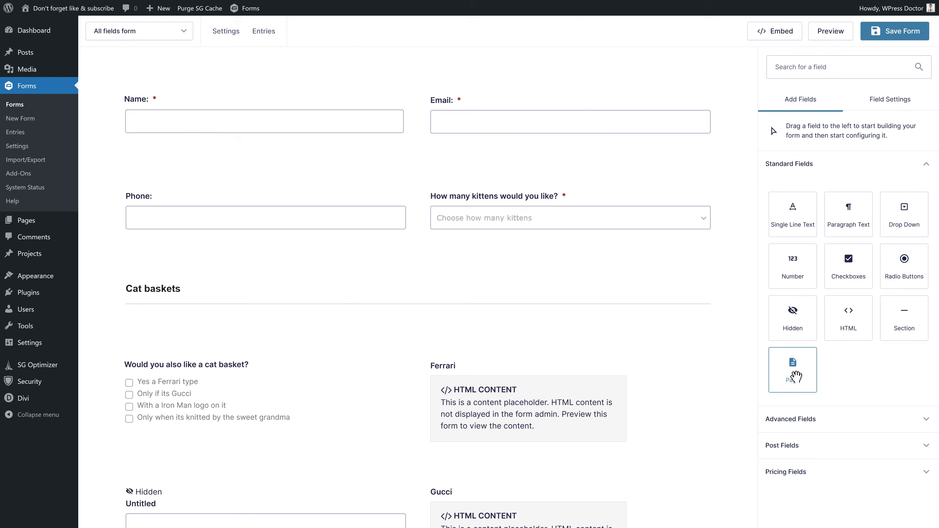
{"action": "left_click_drag", "start_coordinate": [800, 385], "coordinate": [169, 105]}
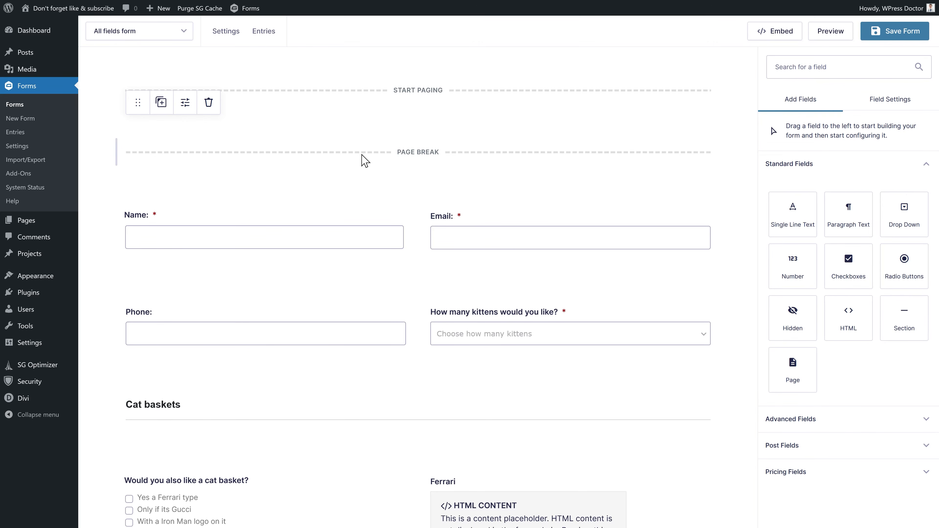
{"action": "left_click_drag", "start_coordinate": [134, 104], "coordinate": [141, 381]}
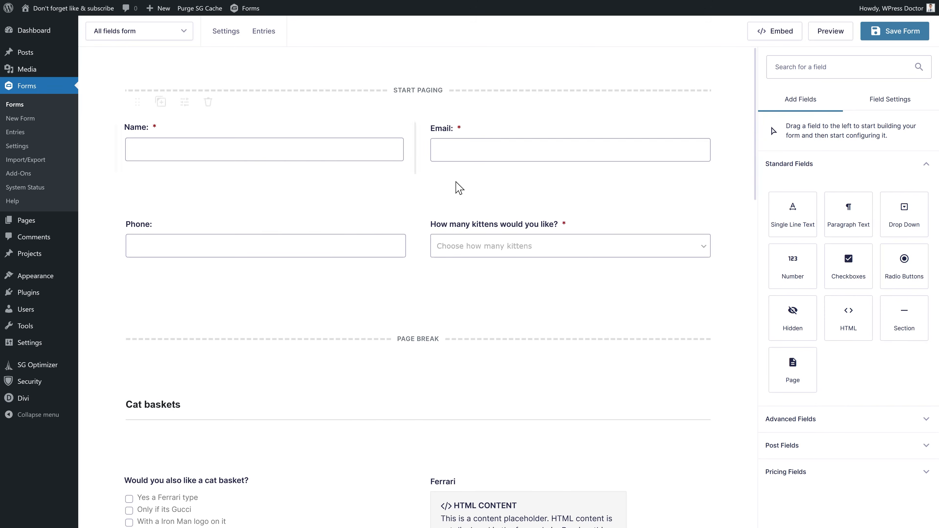
- Insert a page break above the Kitten food section
{"action": "left_click", "coordinate": [476, 255]}
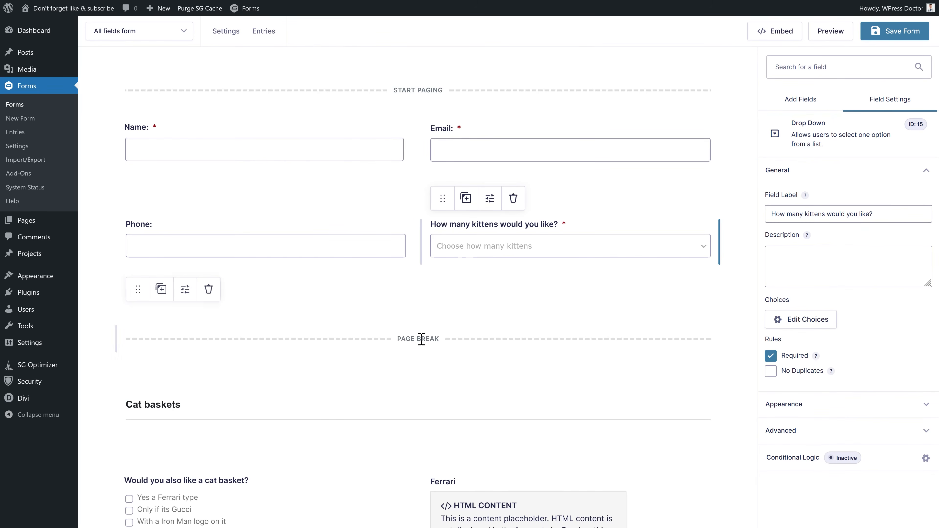
{"action": "scroll", "coordinate": [255, 360], "scroll_direction": "down", "scroll_amount": 4}
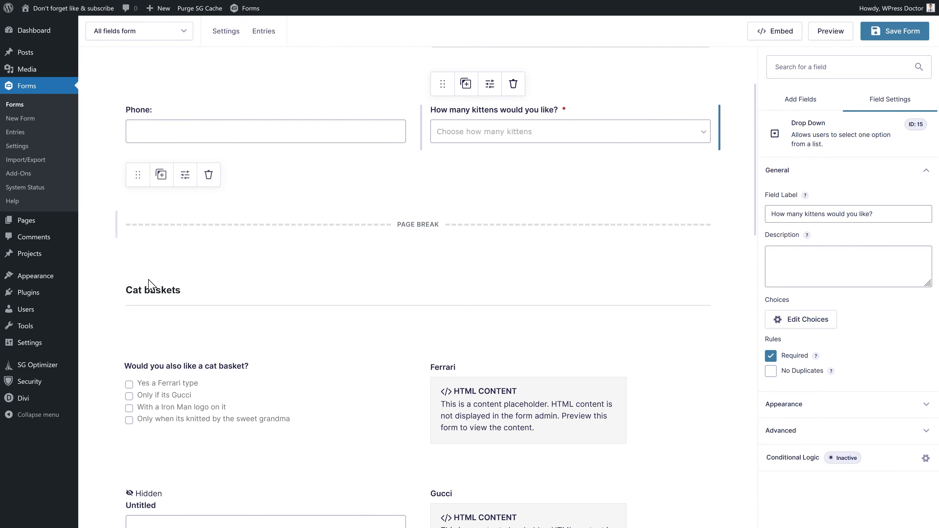
{"action": "scroll", "coordinate": [292, 283], "scroll_direction": "down", "scroll_amount": 4}
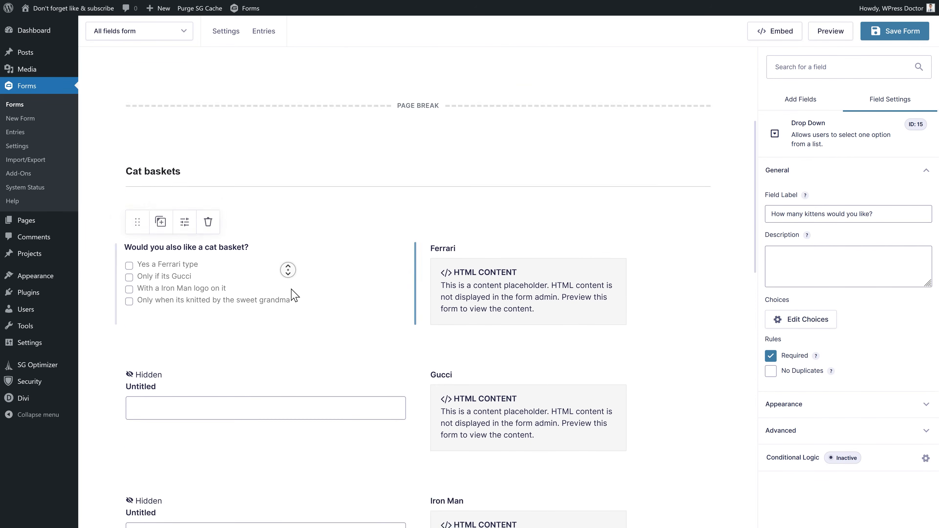
{"action": "middle_click", "coordinate": [269, 261]}
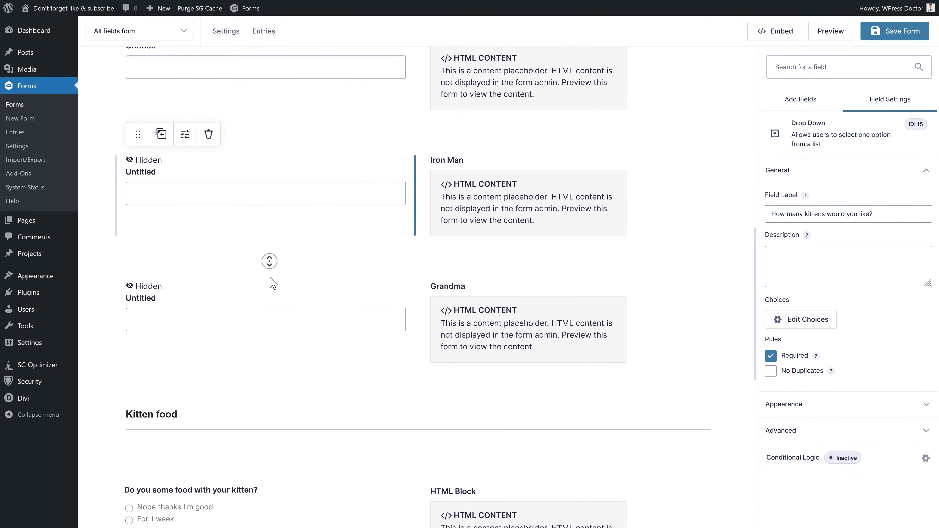
{"action": "middle_click", "coordinate": [269, 268]}
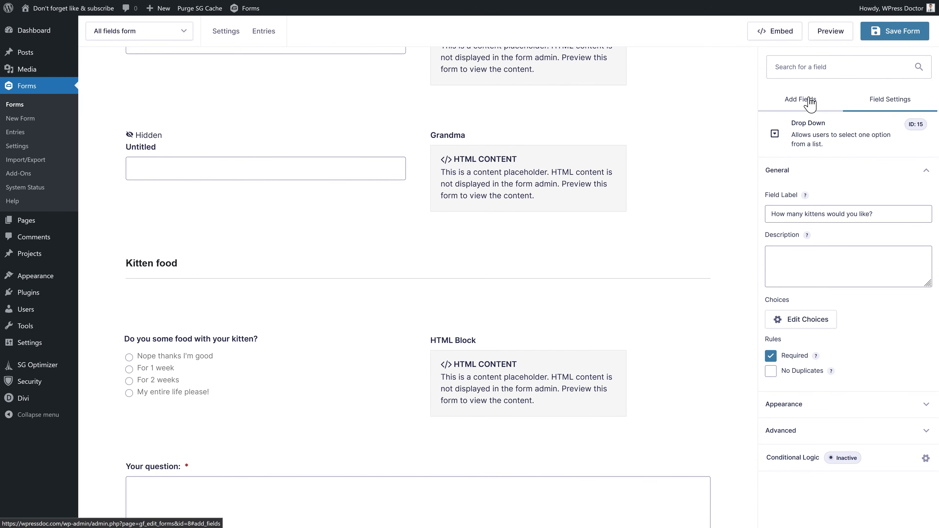
{"action": "left_click", "coordinate": [802, 100]}
{"action": "left_click_drag", "start_coordinate": [792, 366], "coordinate": [224, 288]}
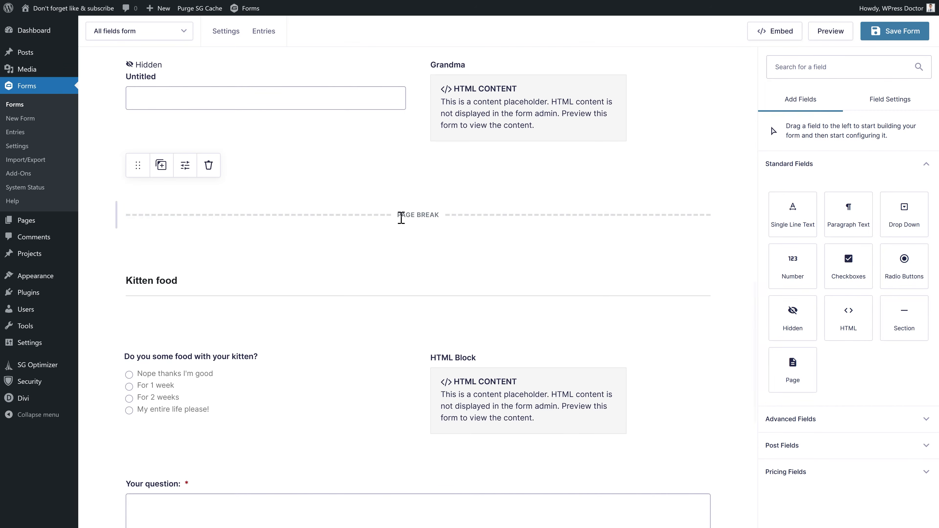
- Insert another page break above Your question and save the four-page form
{"action": "scroll", "coordinate": [413, 233], "scroll_direction": "down", "scroll_amount": 6}
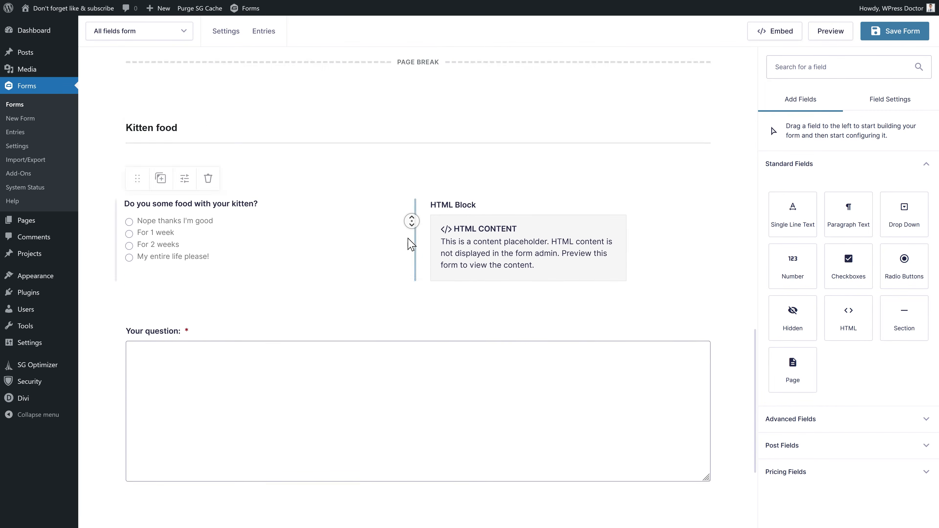
{"action": "left_click_drag", "start_coordinate": [795, 378], "coordinate": [159, 305]}
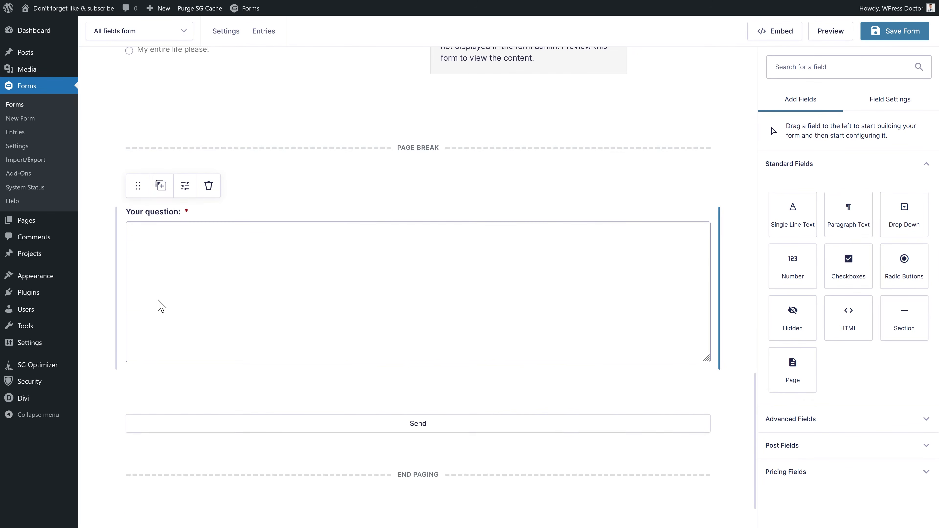
{"action": "middle_click", "coordinate": [383, 204]}
{"action": "scroll", "coordinate": [383, 203], "scroll_direction": "up", "scroll_amount": 15}
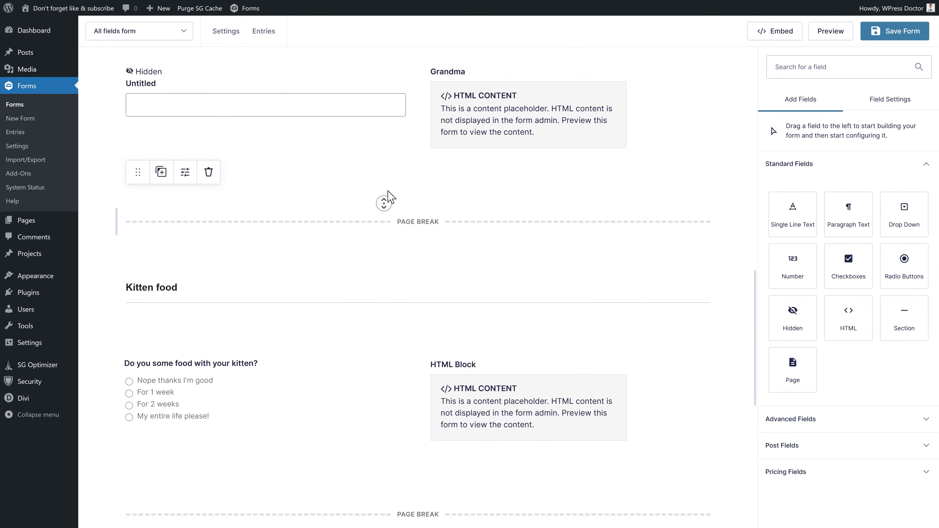
{"action": "scroll", "coordinate": [381, 167], "scroll_direction": "up", "scroll_amount": 13}
{"action": "middle_click", "coordinate": [380, 156]}
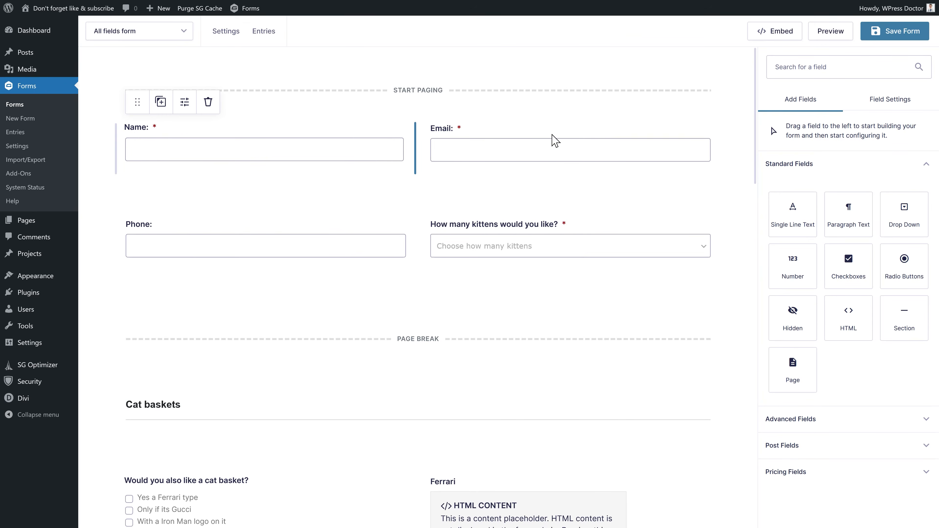
{"action": "left_click", "coordinate": [892, 33]}
- Preview the form, try each kittens choice ending on Three, and advance to page 2
{"action": "left_click", "coordinate": [830, 33]}
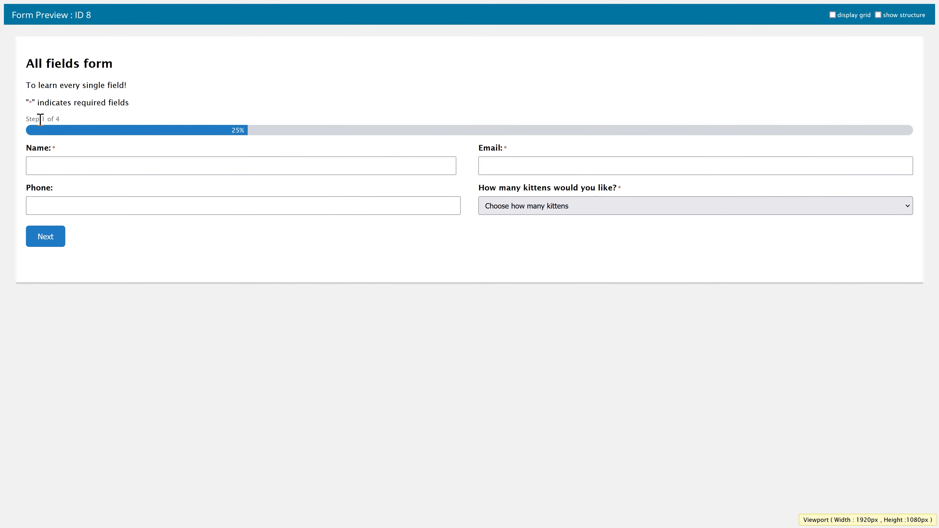
{"action": "left_click", "coordinate": [239, 198]}
{"action": "left_click", "coordinate": [555, 215]}
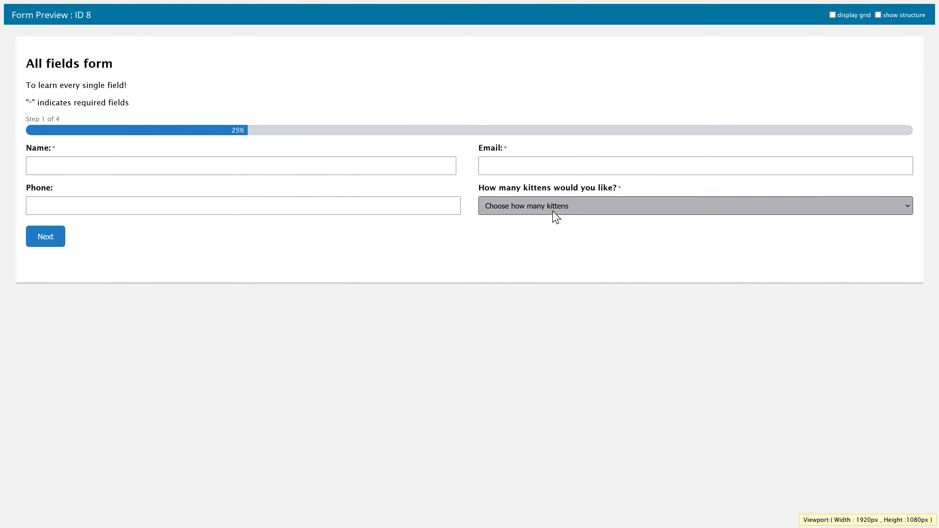
{"action": "left_click", "coordinate": [532, 241]}
{"action": "left_click", "coordinate": [522, 211]}
{"action": "left_click", "coordinate": [524, 250]}
{"action": "left_click", "coordinate": [516, 210]}
{"action": "left_click", "coordinate": [488, 265]}
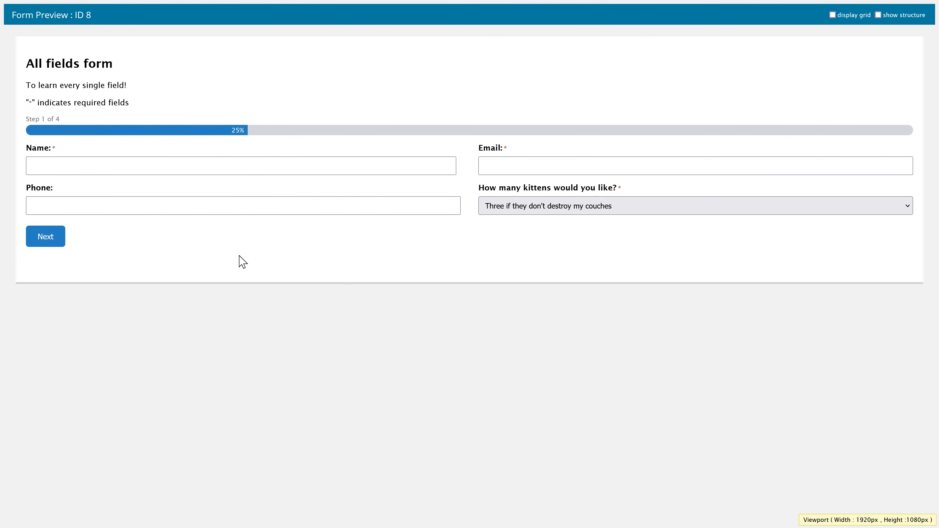
{"action": "left_click", "coordinate": [85, 171]}
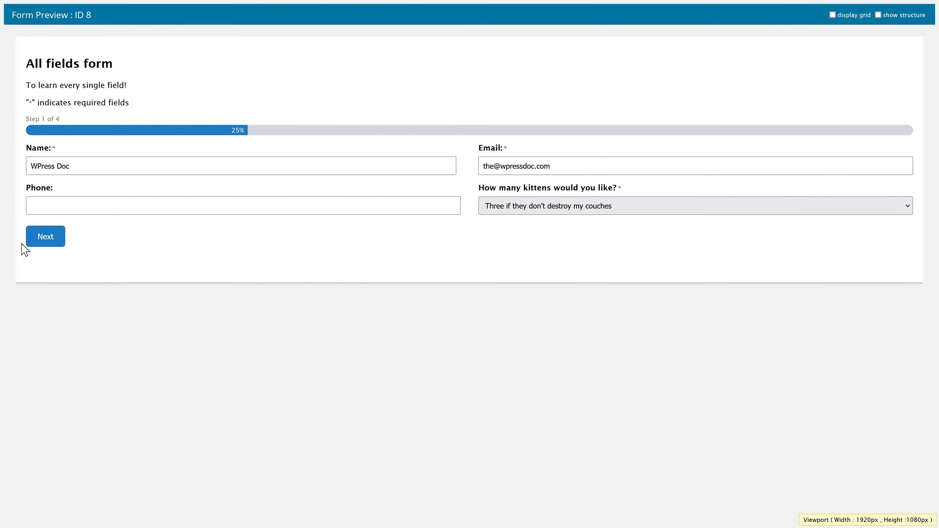
{"action": "left_click", "coordinate": [43, 242]}
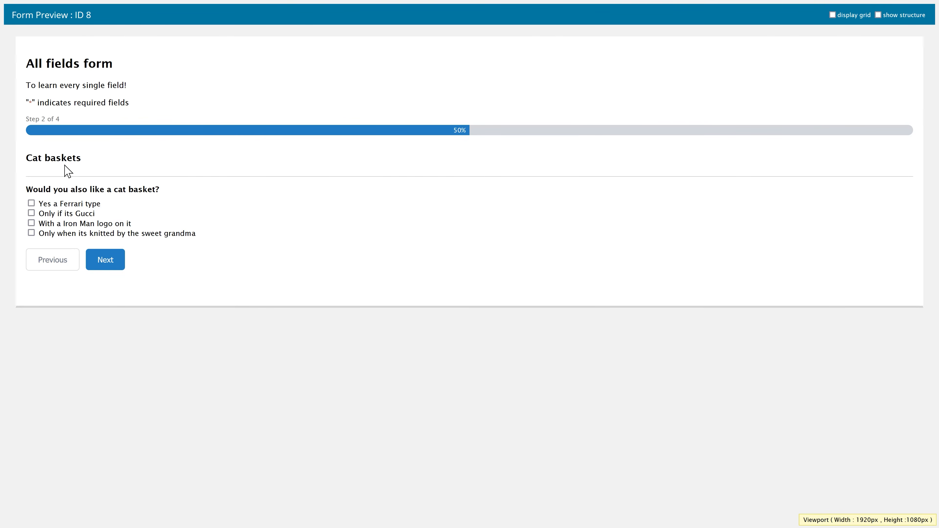
- Try the Ferrari, Gucci and Iron Man baskets, keep knitted-by-grandma, and continue to Kitten food
{"action": "left_click", "coordinate": [45, 205]}
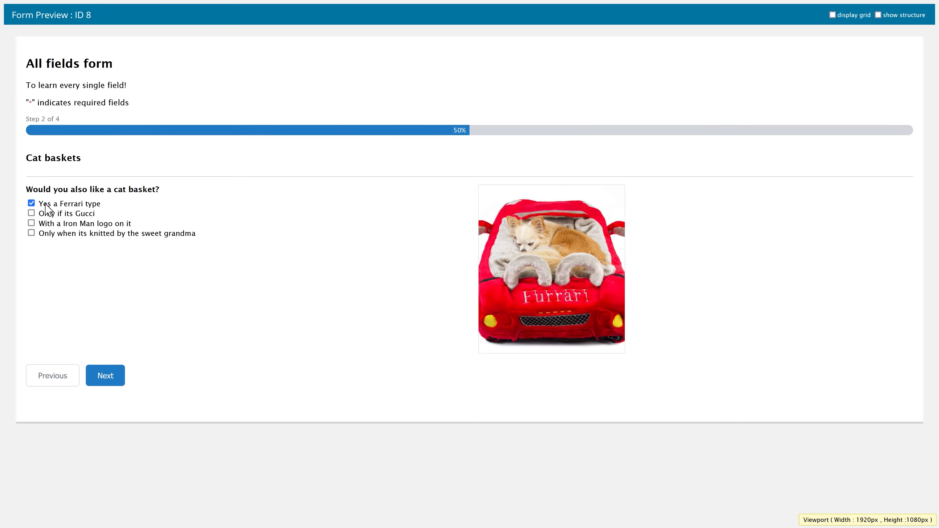
{"action": "left_click", "coordinate": [47, 204]}
{"action": "left_click", "coordinate": [48, 216]}
{"action": "left_click", "coordinate": [49, 216]}
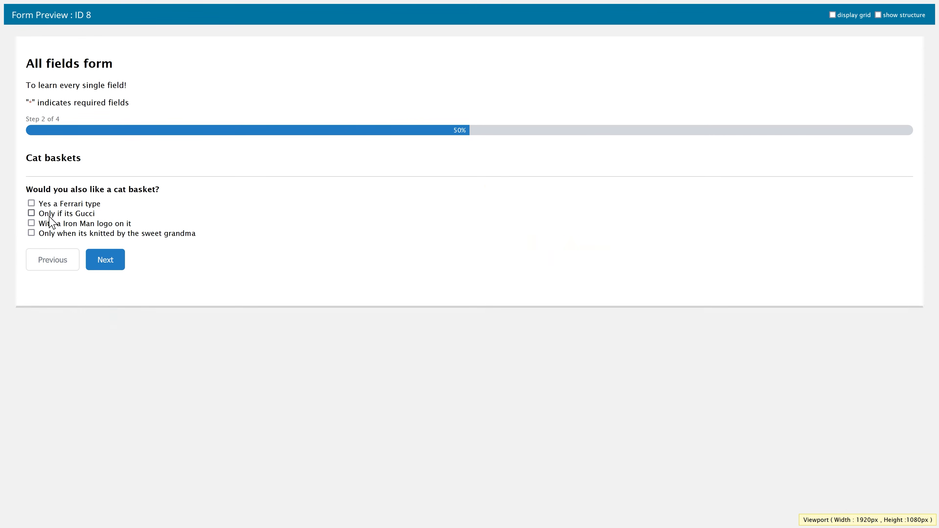
{"action": "left_click", "coordinate": [51, 226]}
{"action": "left_click", "coordinate": [60, 226]}
{"action": "left_click", "coordinate": [61, 234]}
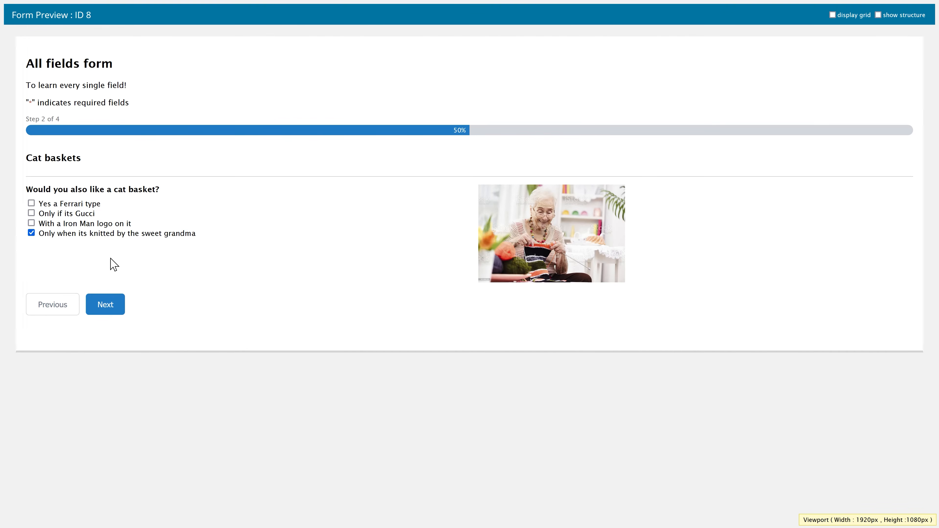
{"action": "left_click", "coordinate": [105, 312]}
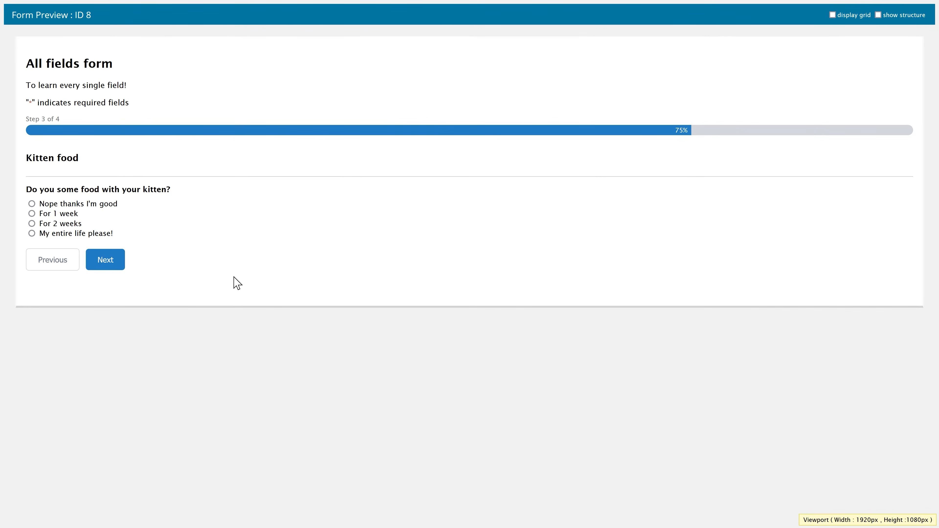
- Try the food answers, settle on an entire life, reach the final question page, and return to the editor
{"action": "left_click", "coordinate": [72, 204]}
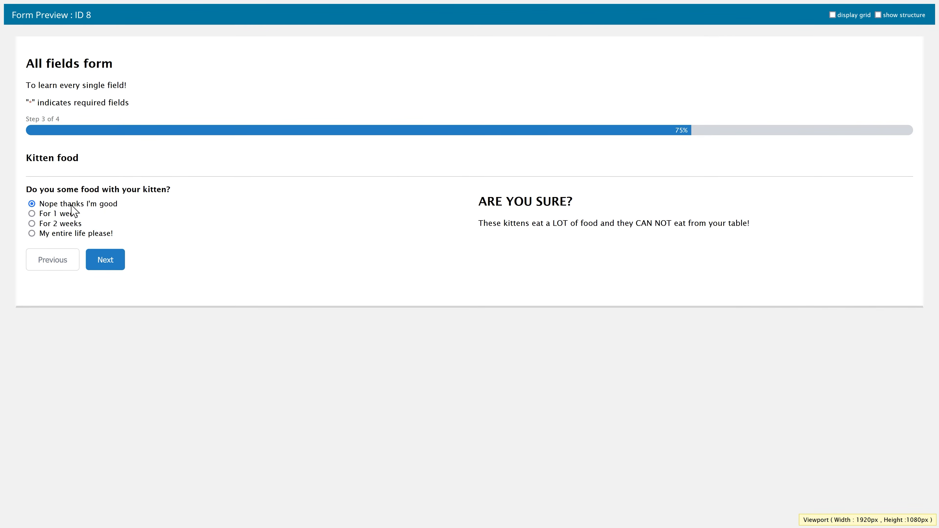
{"action": "left_click", "coordinate": [67, 223]}
{"action": "left_click", "coordinate": [67, 233]}
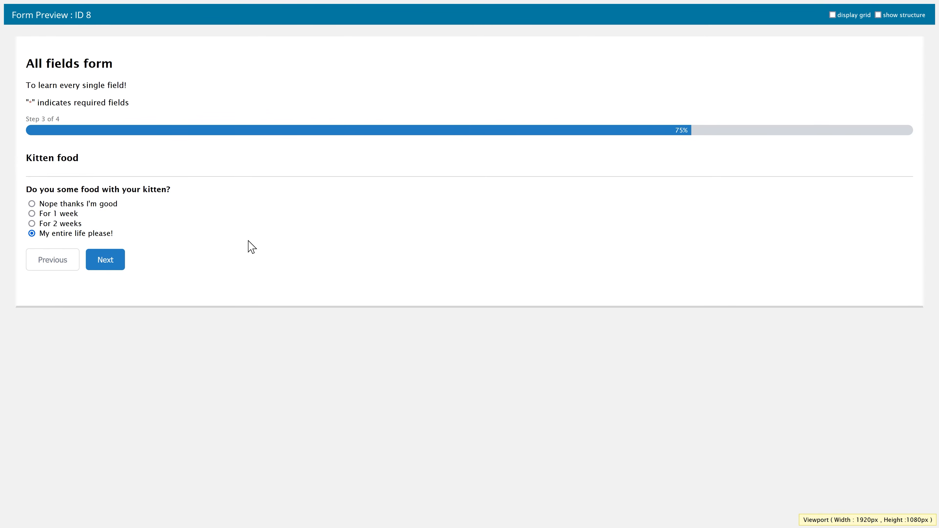
{"action": "left_click", "coordinate": [112, 263]}
{"action": "left_click", "coordinate": [274, 249]}
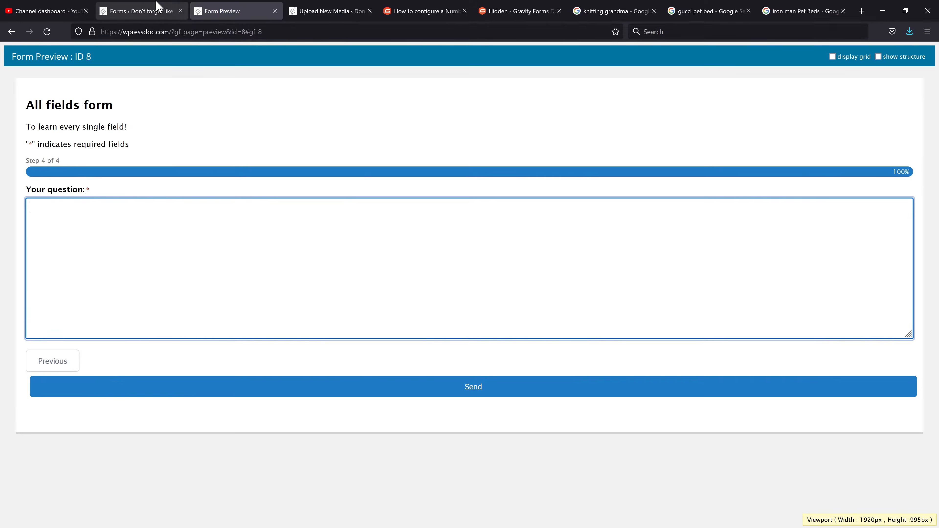
{"action": "left_click", "coordinate": [156, 7]}
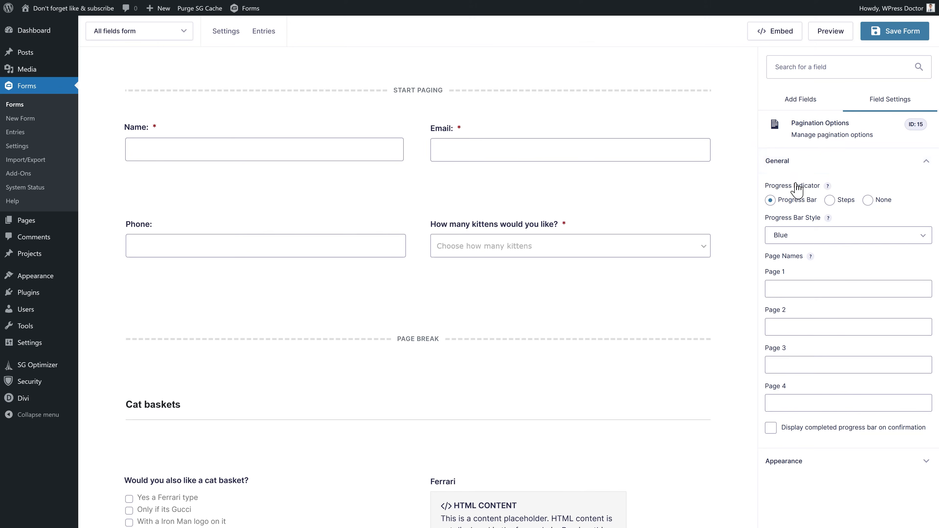
- Switch the form's progress indicator to Steps
{"action": "left_click", "coordinate": [831, 202]}
{"action": "left_click", "coordinate": [869, 201]}
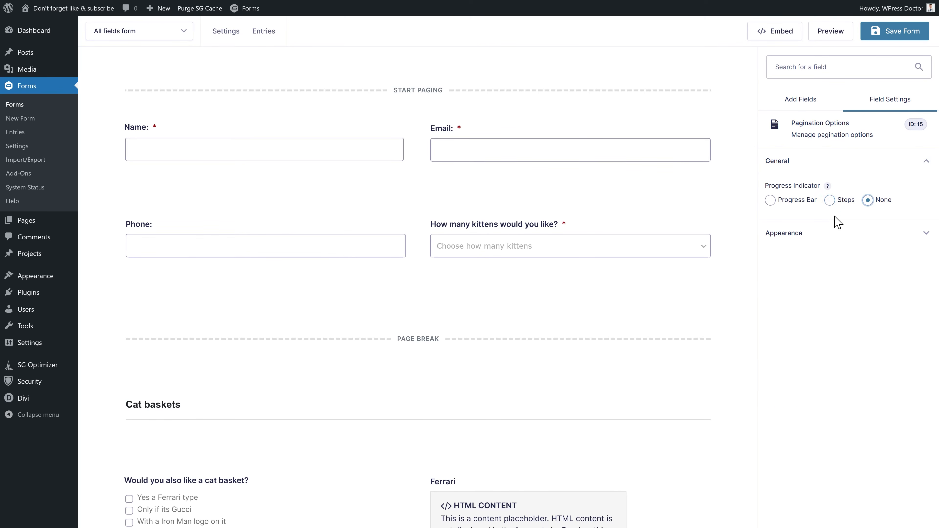
{"action": "left_click", "coordinate": [830, 204]}
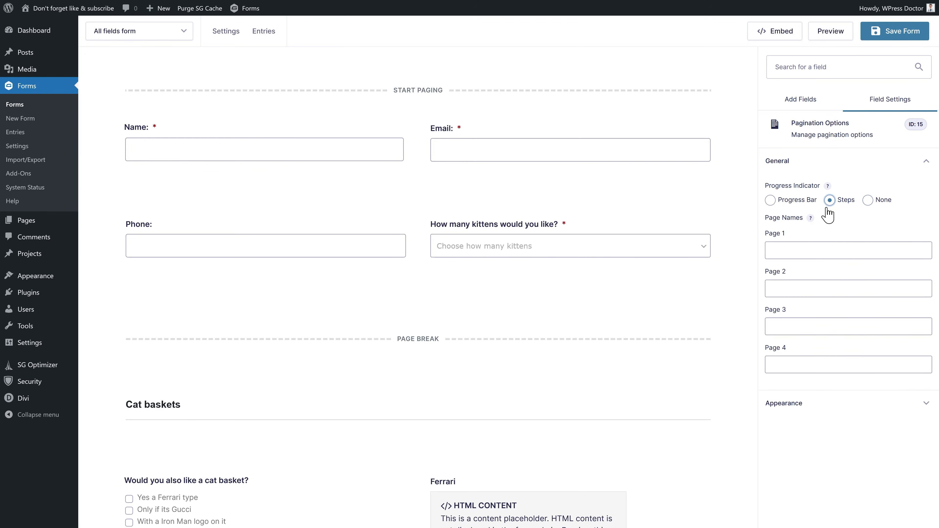
- Name the four pages General info, Baskets, Food and Question, then save and preview the form
{"action": "left_click", "coordinate": [813, 250]}
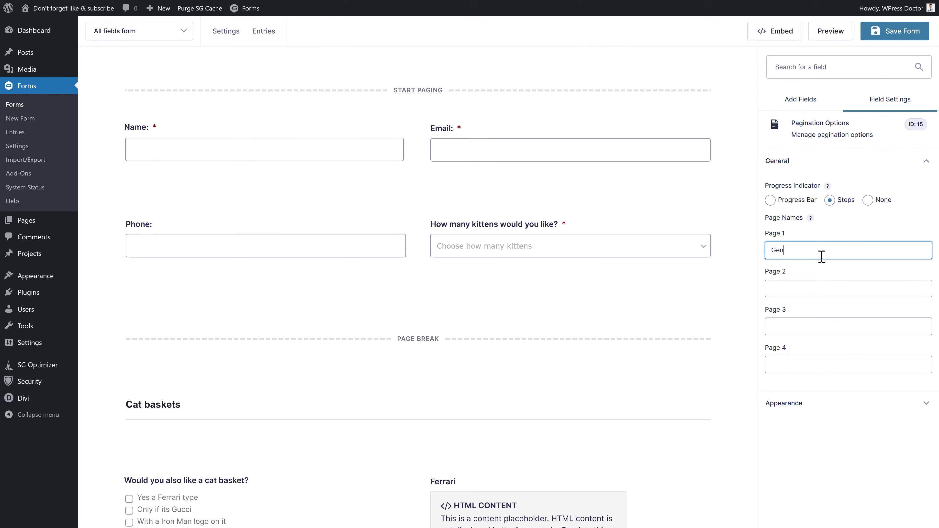
{"action": "type", "text": "General info"}
{"action": "key", "text": "Tab"}
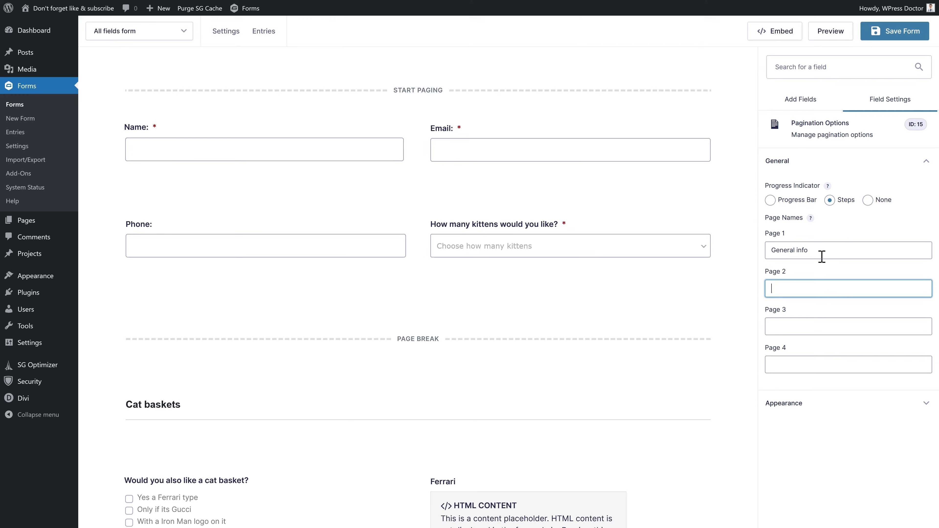
{"action": "type", "text": "Baskets"}
{"action": "key", "text": "Tab"}
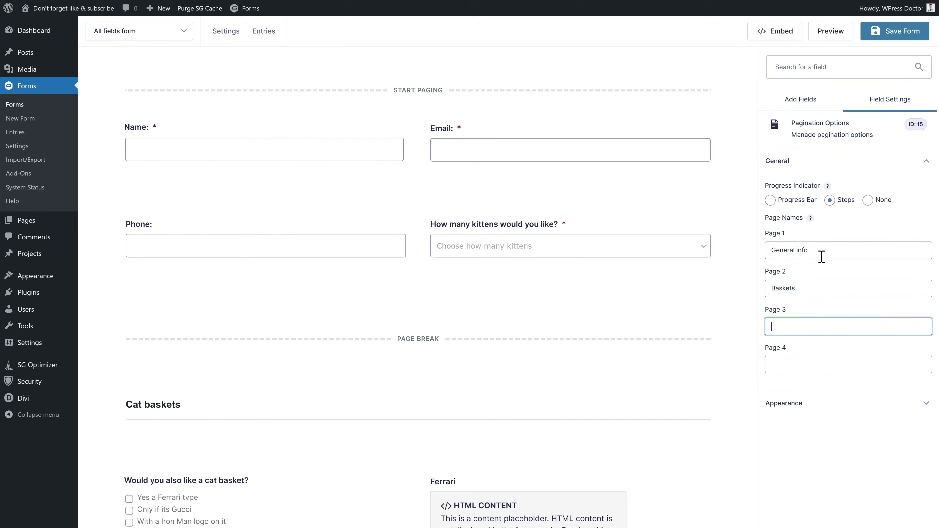
{"action": "type", "text": "Food"}
{"action": "key", "text": "Tab"}
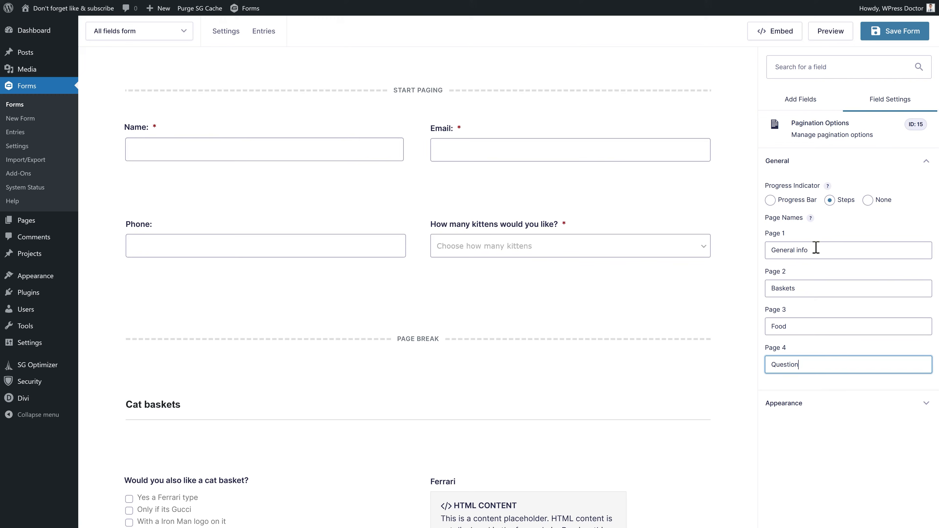
{"action": "type", "text": "Question"}
{"action": "left_click", "coordinate": [894, 34]}
{"action": "left_click", "coordinate": [827, 37]}
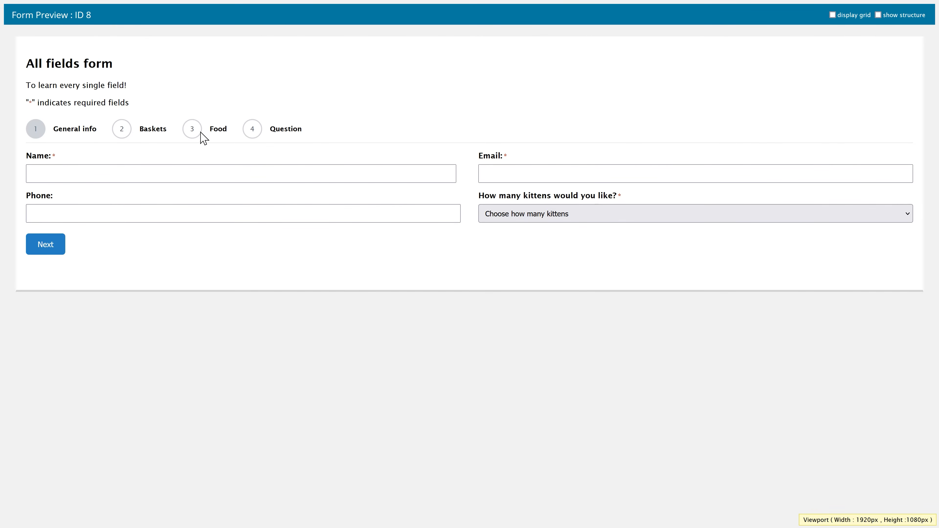
- In the preview, enter a name, tick the Ferrari basket, decline food and reach the Question step
{"action": "left_click", "coordinate": [241, 173]}
{"action": "type", "text": "N"}
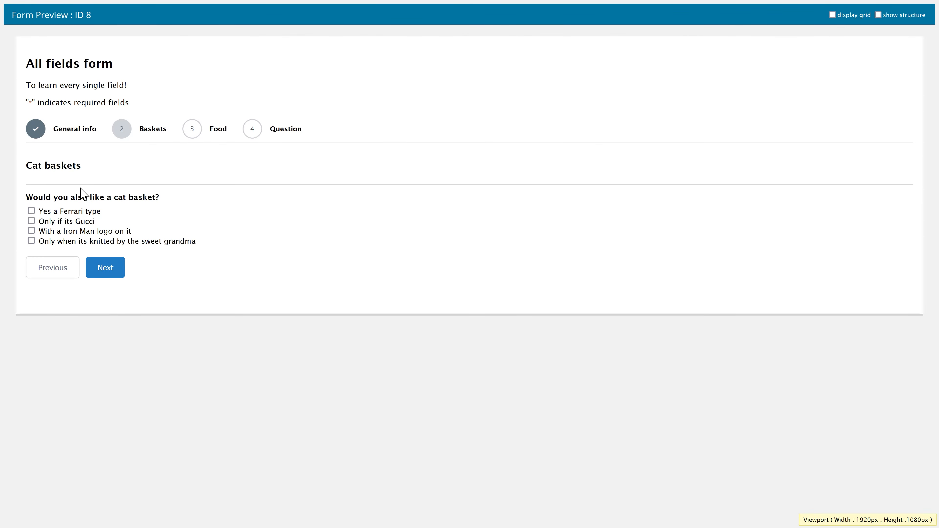
{"action": "left_click", "coordinate": [64, 213]}
{"action": "left_click", "coordinate": [108, 382]}
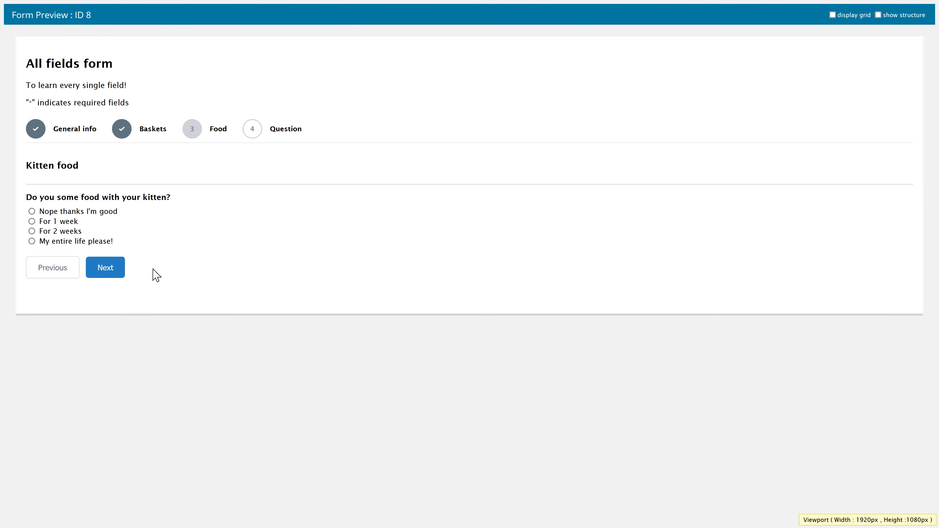
{"action": "left_click", "coordinate": [75, 216]}
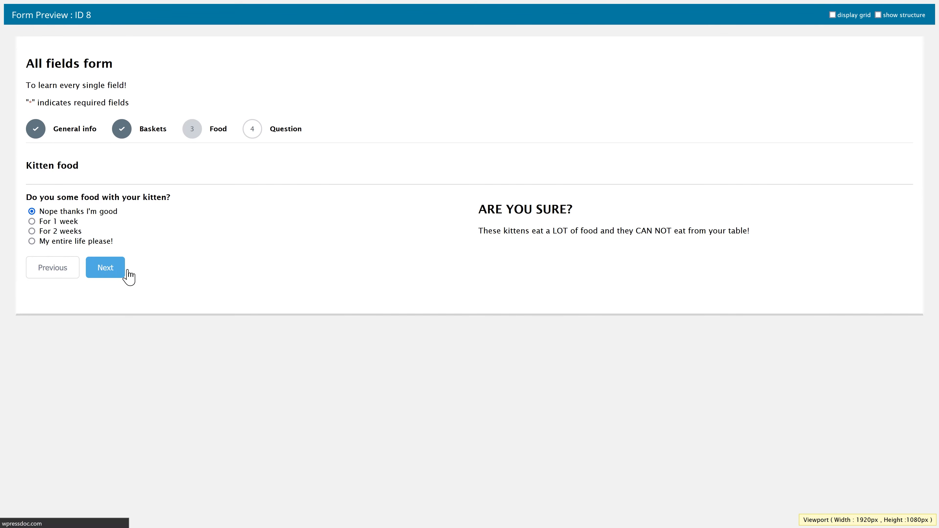
{"action": "left_click", "coordinate": [120, 272]}
{"action": "left_click", "coordinate": [203, 190]}
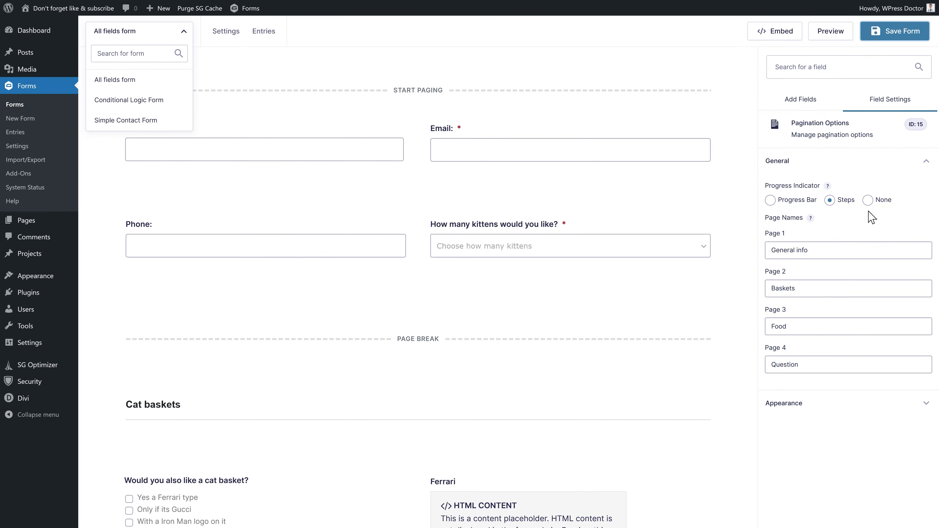
- Set the progress indicator to None, save, and try the form's preview without steps
{"action": "left_click", "coordinate": [867, 201]}
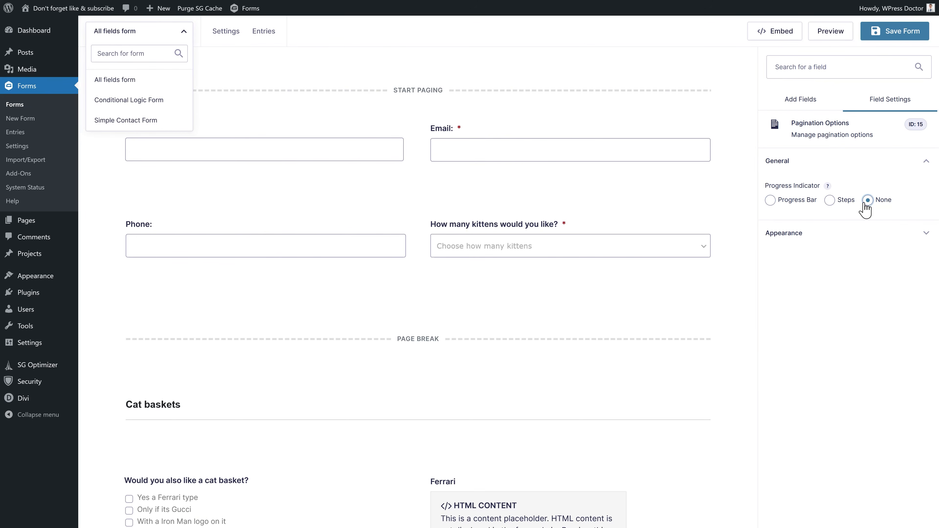
{"action": "left_click", "coordinate": [885, 36]}
{"action": "left_click", "coordinate": [832, 35]}
{"action": "left_click", "coordinate": [170, 144]}
{"action": "left_click", "coordinate": [323, 182]}
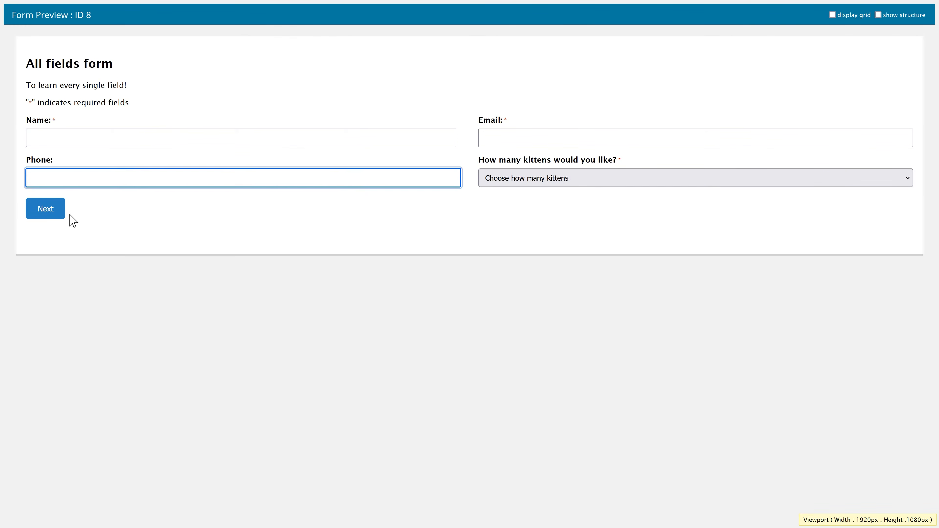
{"action": "left_click", "coordinate": [92, 138]}
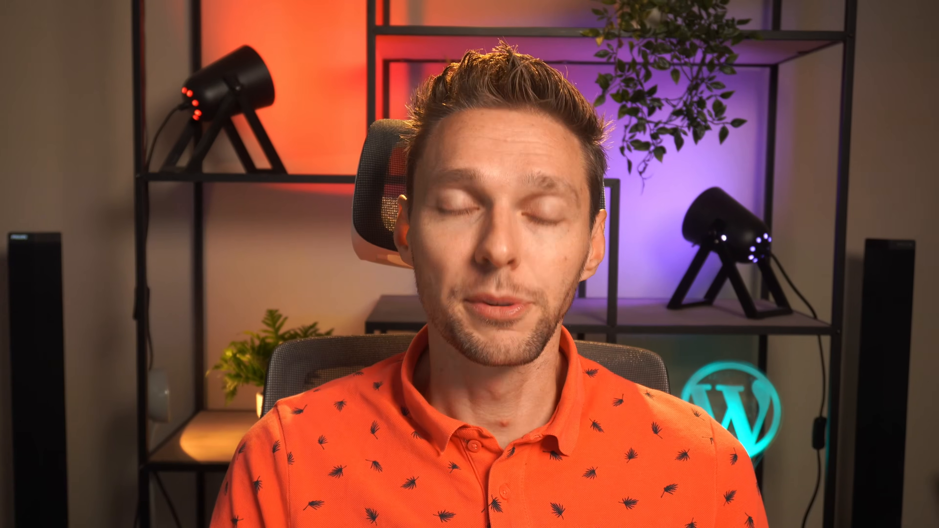
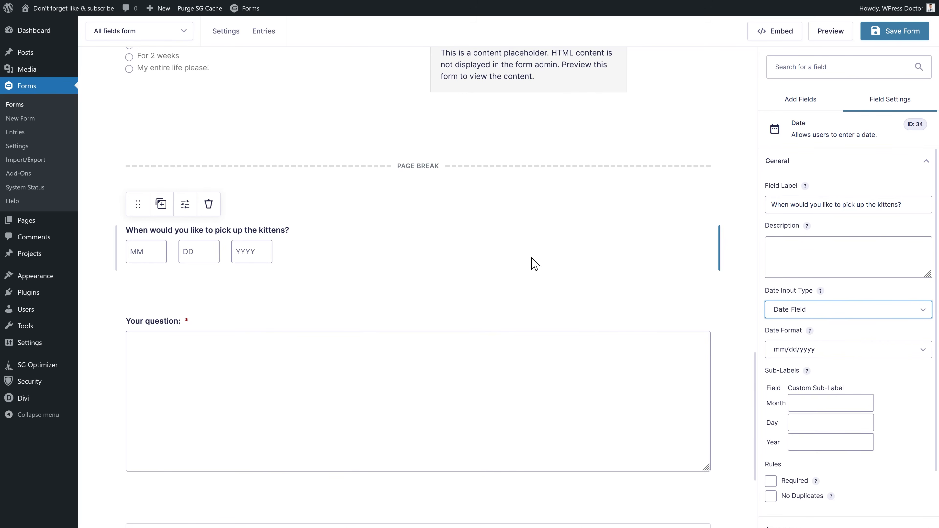
- Switch the pick-up date's input type to Date Picker after briefly trying drop-downs
{"action": "left_click", "coordinate": [794, 310]}
{"action": "left_click", "coordinate": [805, 358]}
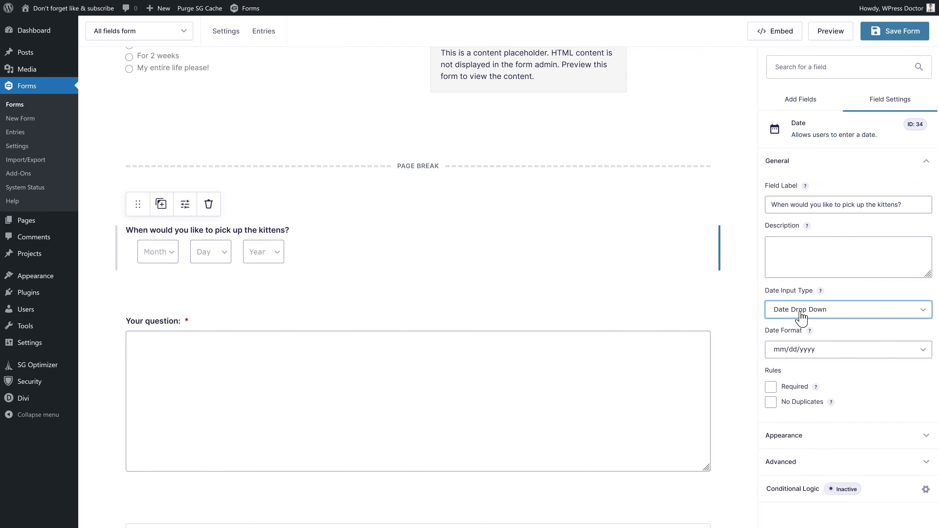
{"action": "left_click", "coordinate": [800, 310]}
{"action": "left_click", "coordinate": [805, 339]}
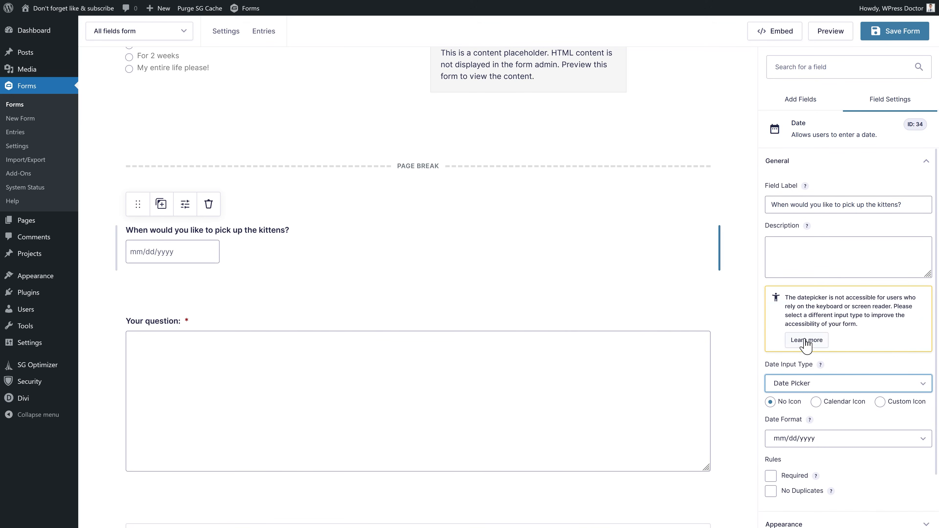
{"action": "left_click_drag", "start_coordinate": [808, 303], "coordinate": [782, 308]}
{"action": "left_click_drag", "start_coordinate": [861, 327], "coordinate": [786, 302]}
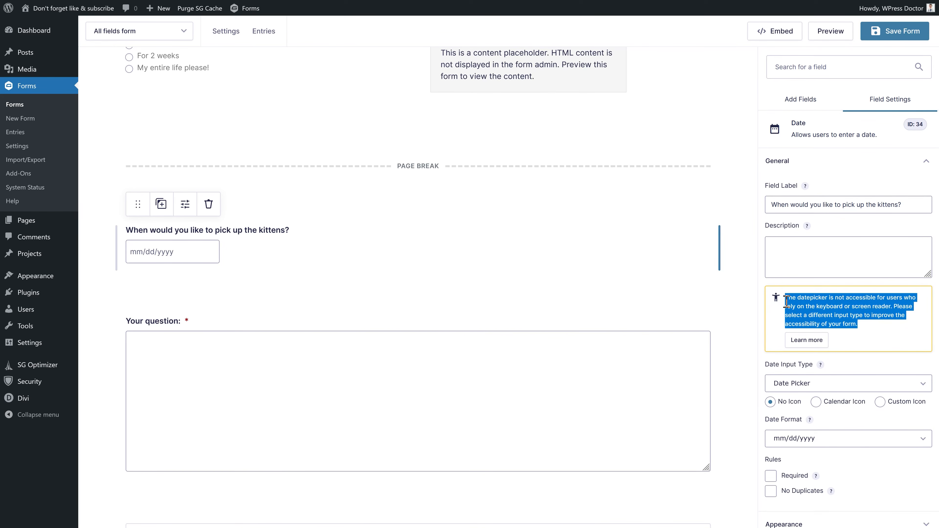
{"action": "left_click", "coordinate": [810, 310]}
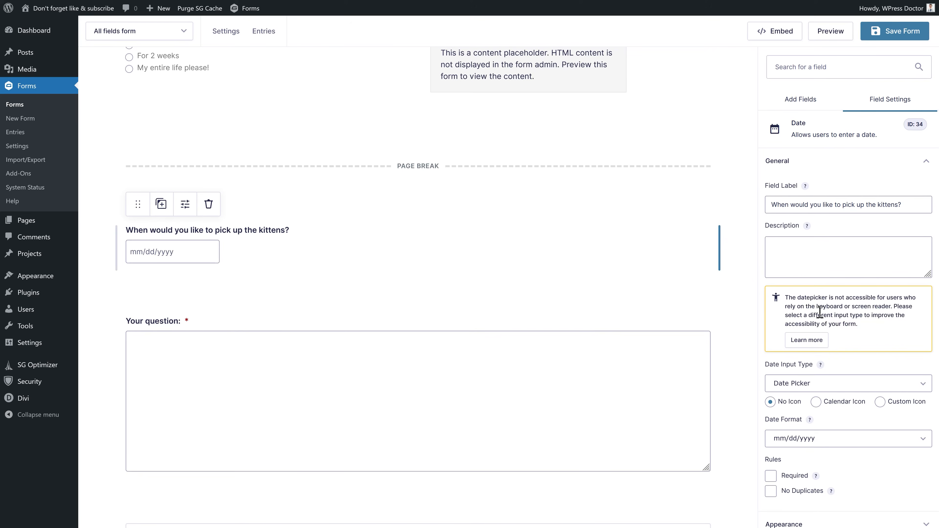
{"action": "left_click_drag", "start_coordinate": [871, 327], "coordinate": [805, 307]}
{"action": "left_click", "coordinate": [805, 307]}
- Show a calendar icon, keep the mm/dd/yyyy format, and make the pick-up date required
{"action": "scroll", "coordinate": [815, 322], "scroll_direction": "down", "scroll_amount": 2}
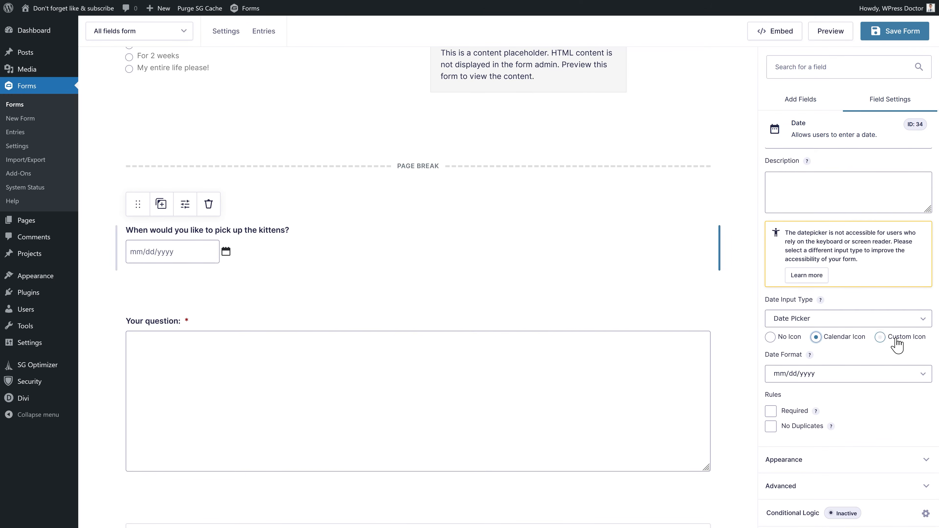
{"action": "left_click", "coordinate": [881, 337]}
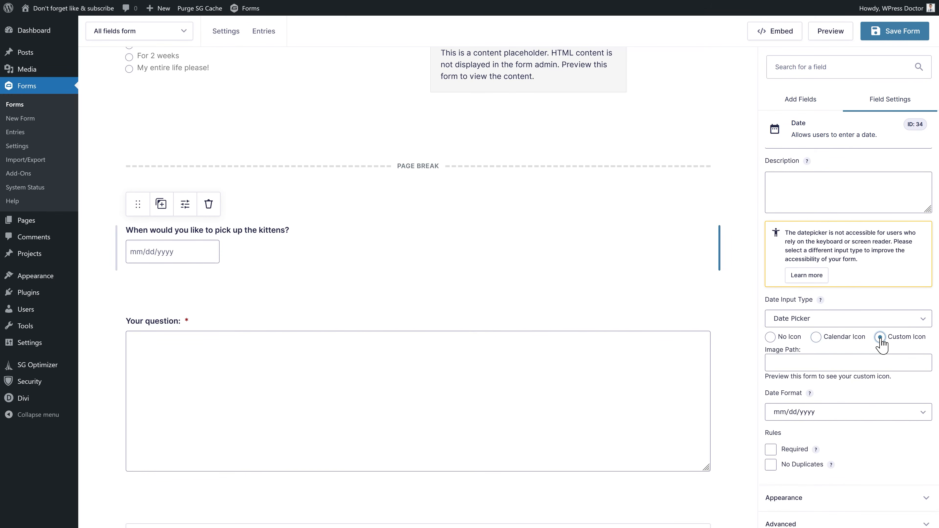
{"action": "left_click", "coordinate": [815, 336]}
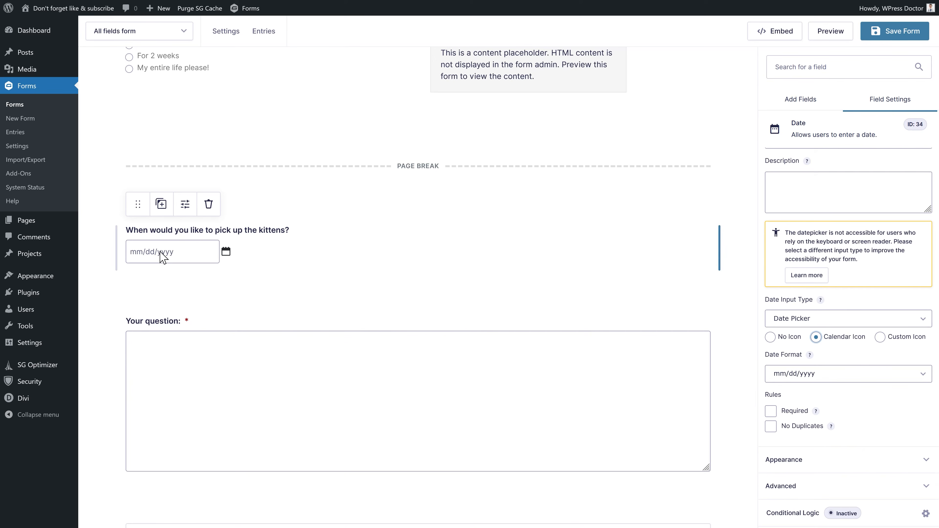
{"action": "left_click", "coordinate": [809, 374]}
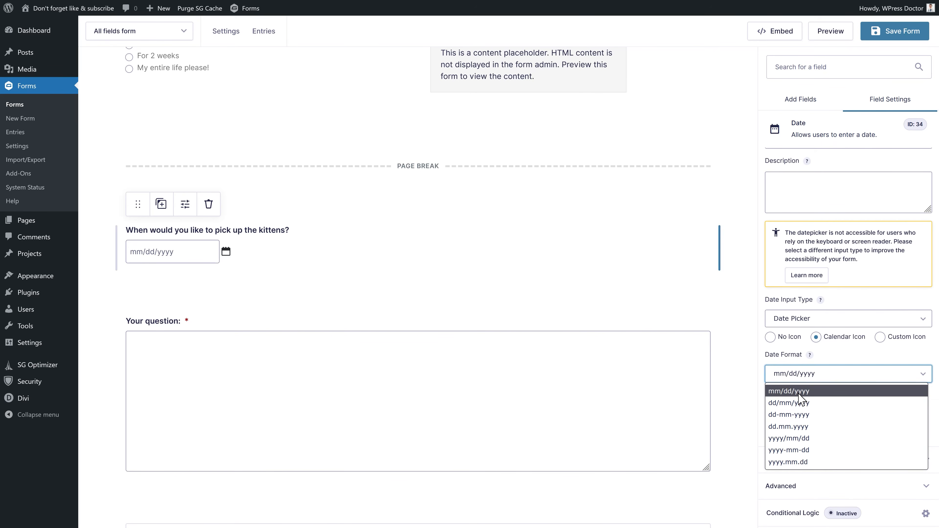
{"action": "left_click", "coordinate": [802, 416]}
{"action": "left_click", "coordinate": [813, 378]}
{"action": "left_click", "coordinate": [807, 395]}
{"action": "left_click", "coordinate": [771, 411]}
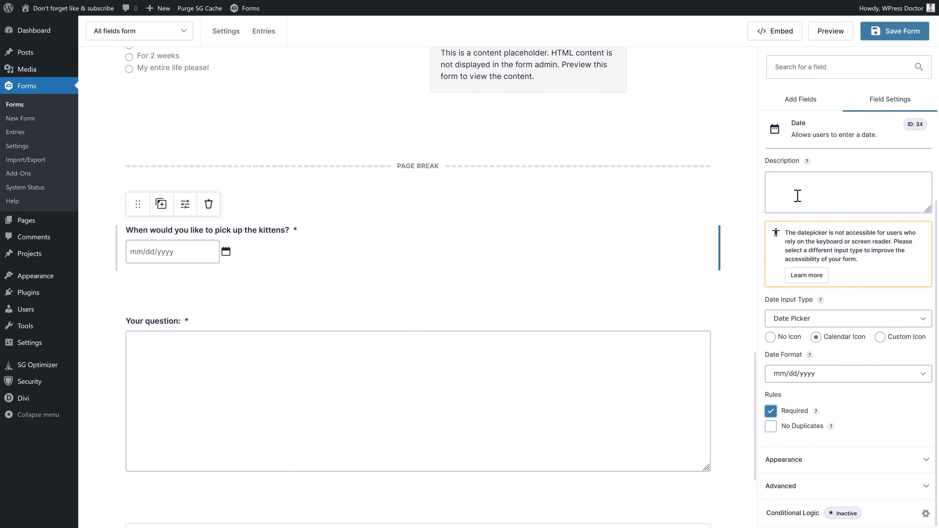
{"action": "left_click", "coordinate": [799, 111]}
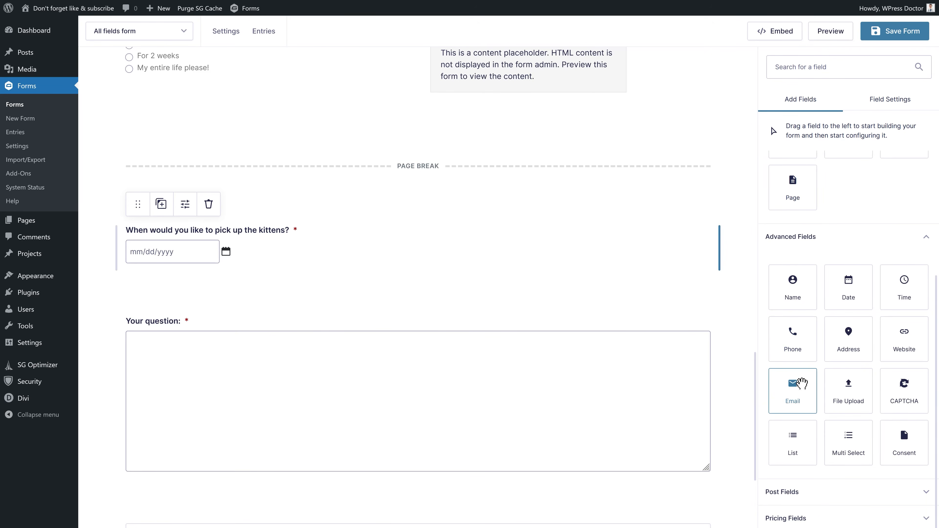
- Add a date field beside the pick-up date labelled 'Your date of birth'
{"action": "left_click_drag", "start_coordinate": [847, 287], "coordinate": [654, 292]}
{"action": "scroll", "coordinate": [379, 280], "scroll_direction": "down", "scroll_amount": 5}
{"action": "left_click", "coordinate": [472, 92]}
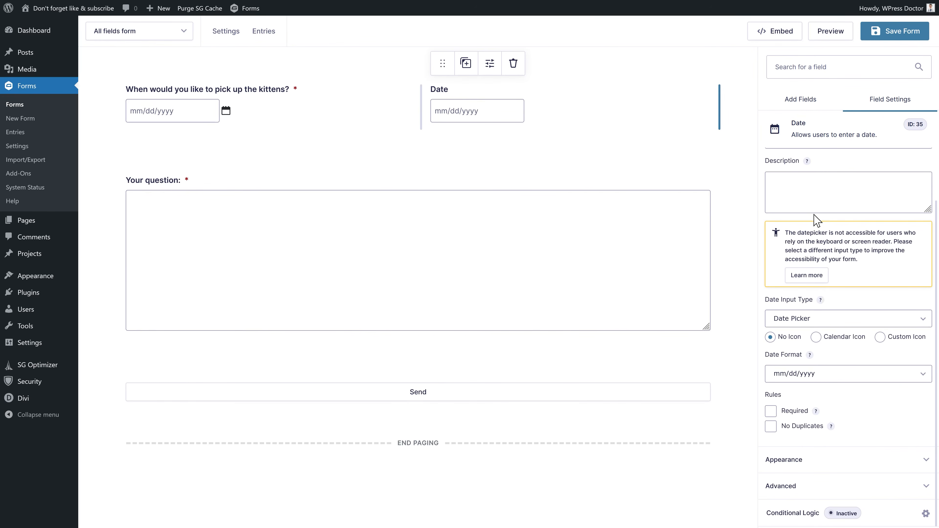
{"action": "scroll", "coordinate": [826, 220], "scroll_direction": "up", "scroll_amount": 2}
{"action": "triple_click", "coordinate": [813, 205]}
{"action": "type", "text": "Your date of birth"}
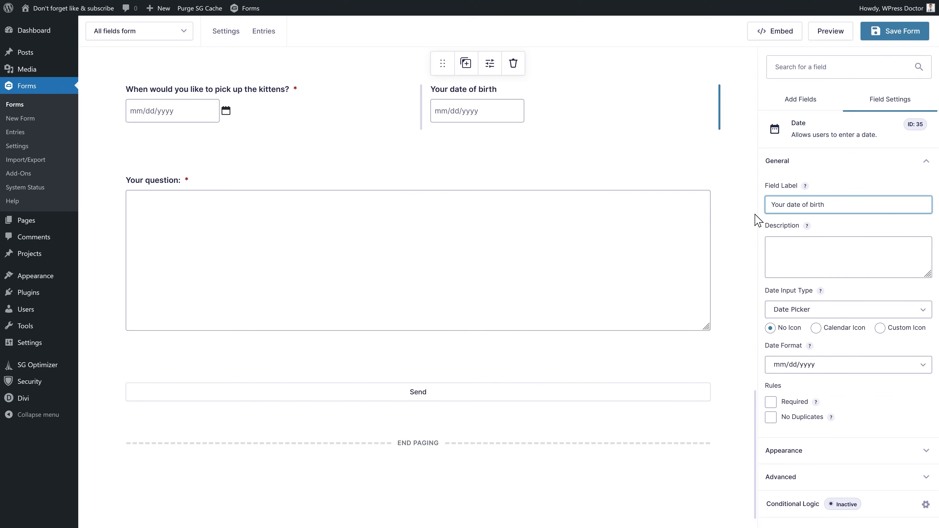
- Give date of birth separate month, day and year boxes, and add a Time field
{"action": "left_click", "coordinate": [803, 309]}
{"action": "left_click", "coordinate": [798, 327]}
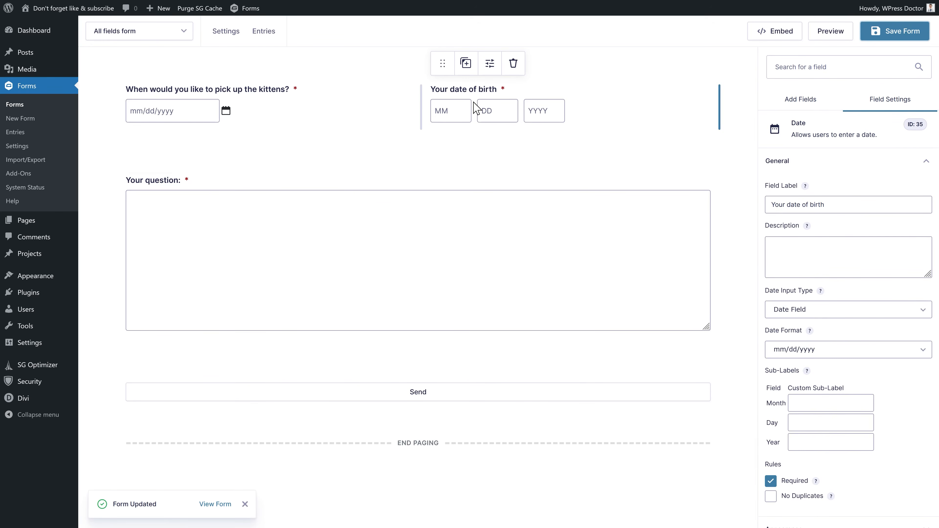
{"action": "left_click", "coordinate": [800, 99]}
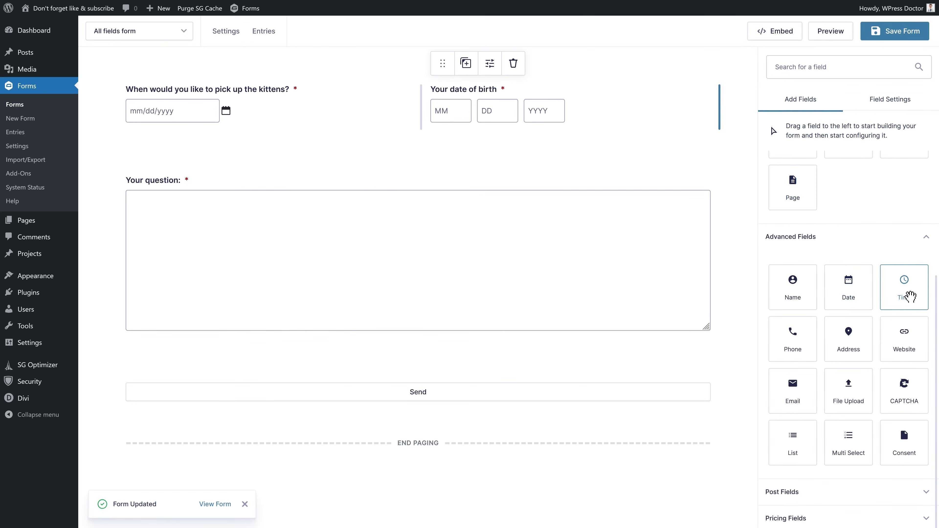
{"action": "left_click_drag", "start_coordinate": [907, 301], "coordinate": [265, 213]}
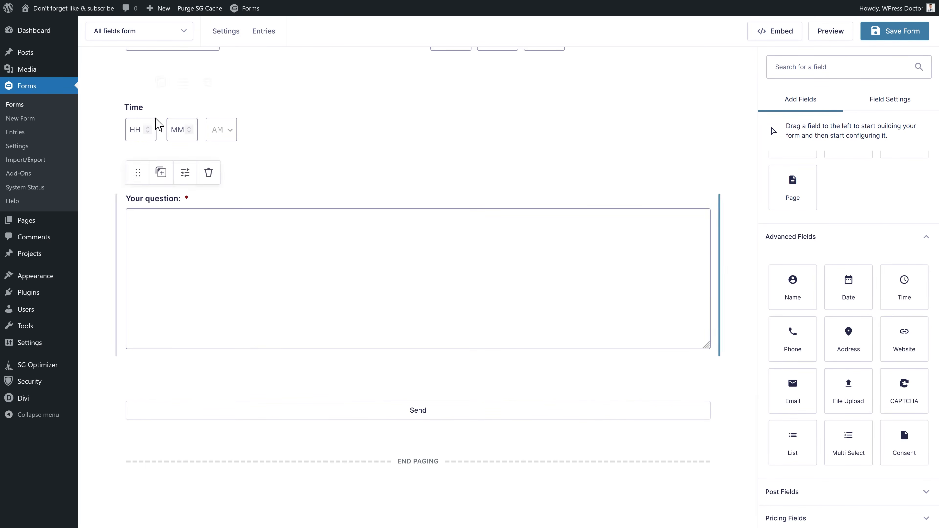
- Set the time question's format back to 12 hour after trying 24 hour
{"action": "left_click", "coordinate": [255, 141]}
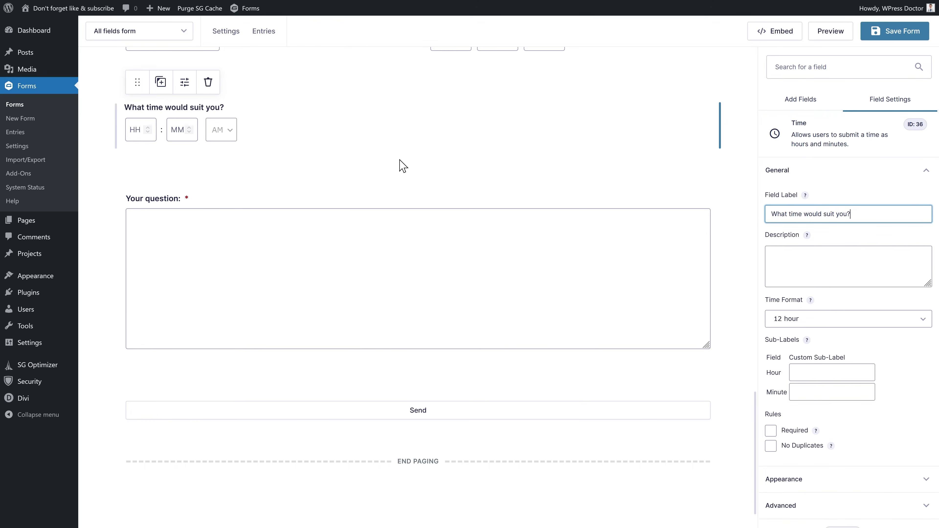
{"action": "scroll", "coordinate": [356, 172], "scroll_direction": "up", "scroll_amount": 5}
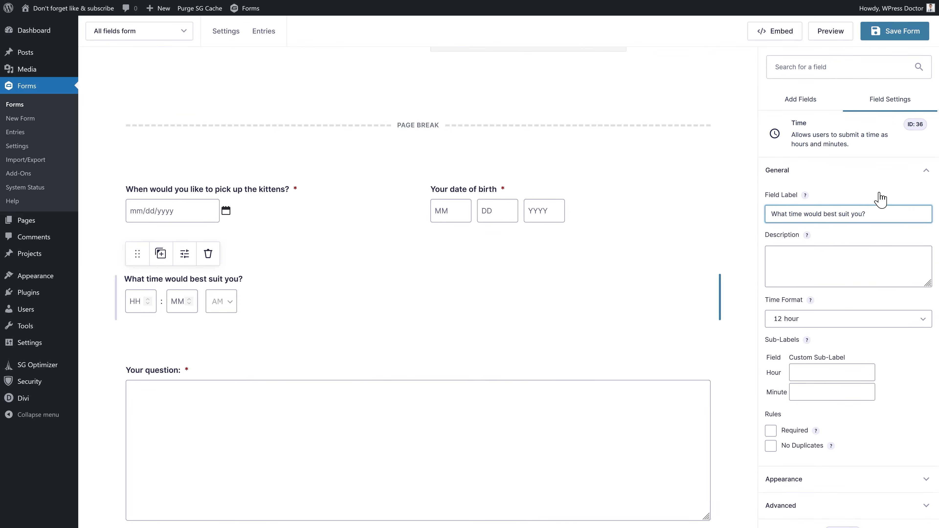
{"action": "key", "text": "ctrl+a"}
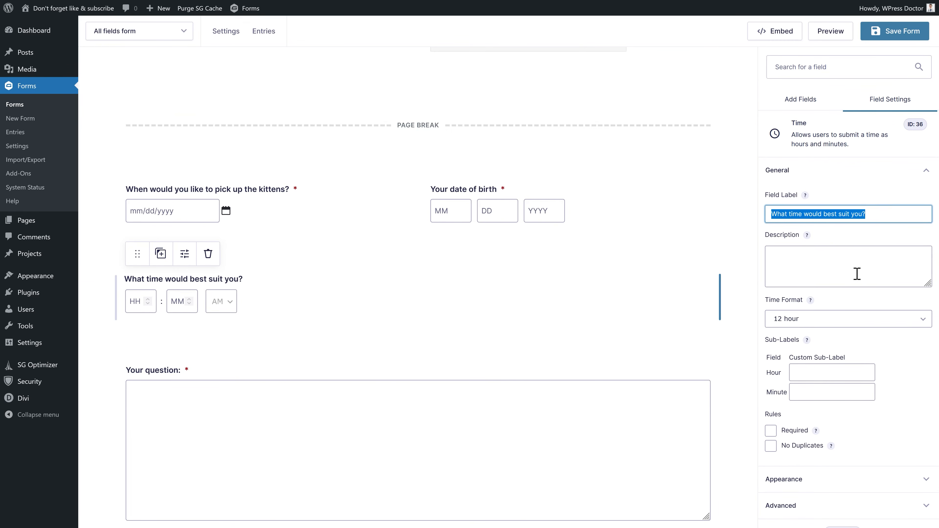
{"action": "left_click", "coordinate": [819, 318]}
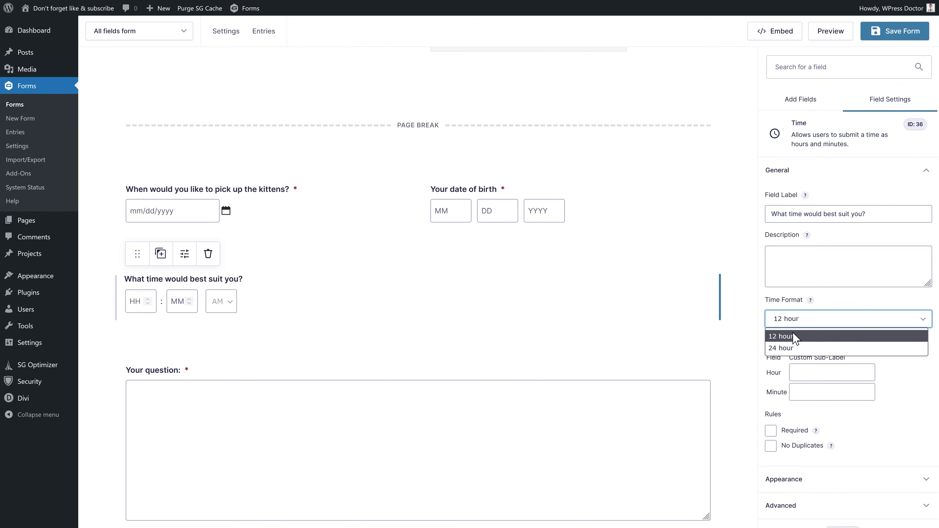
{"action": "left_click", "coordinate": [795, 347]}
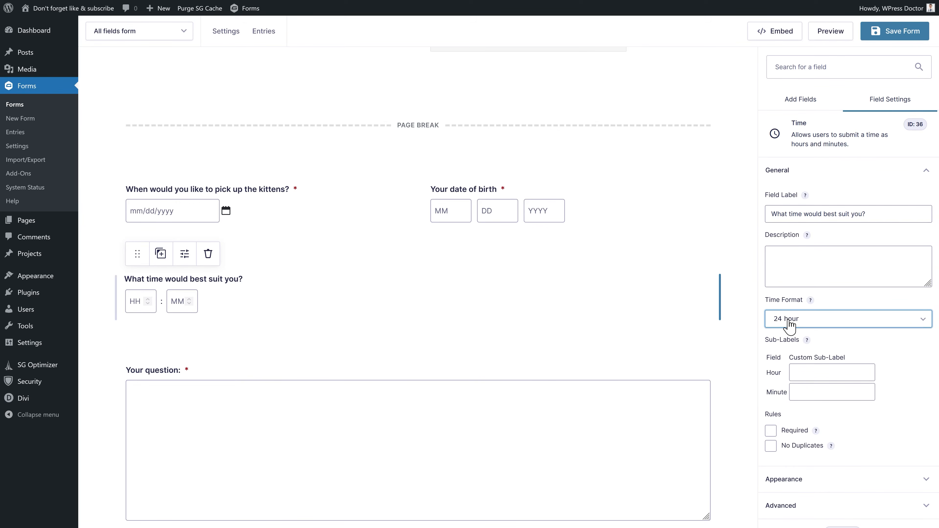
{"action": "left_click", "coordinate": [789, 325]}
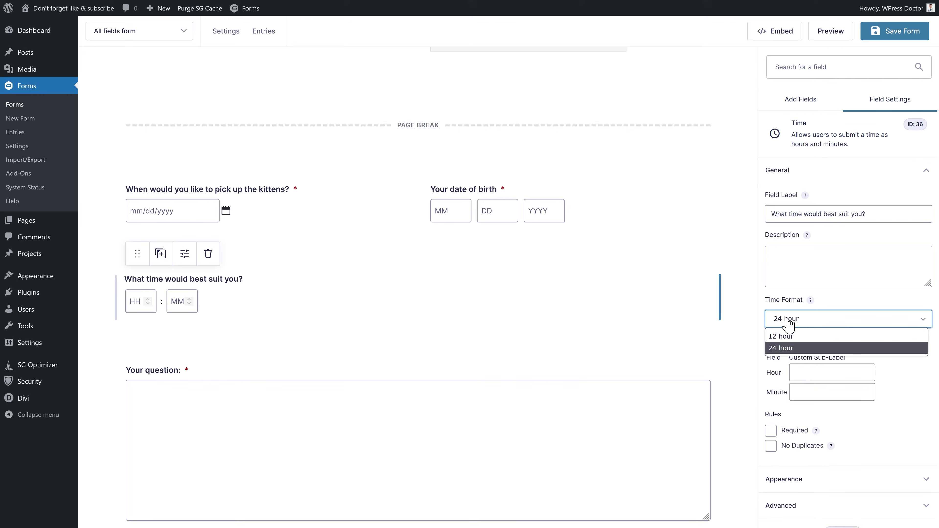
{"action": "left_click", "coordinate": [781, 347]}
{"action": "left_click", "coordinate": [906, 342]}
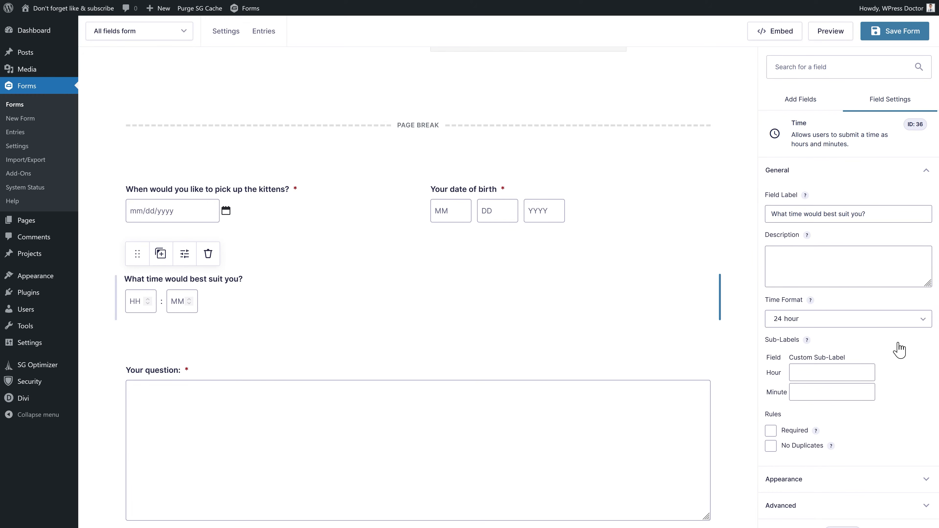
{"action": "left_click", "coordinate": [865, 329]}
{"action": "left_click", "coordinate": [846, 336]}
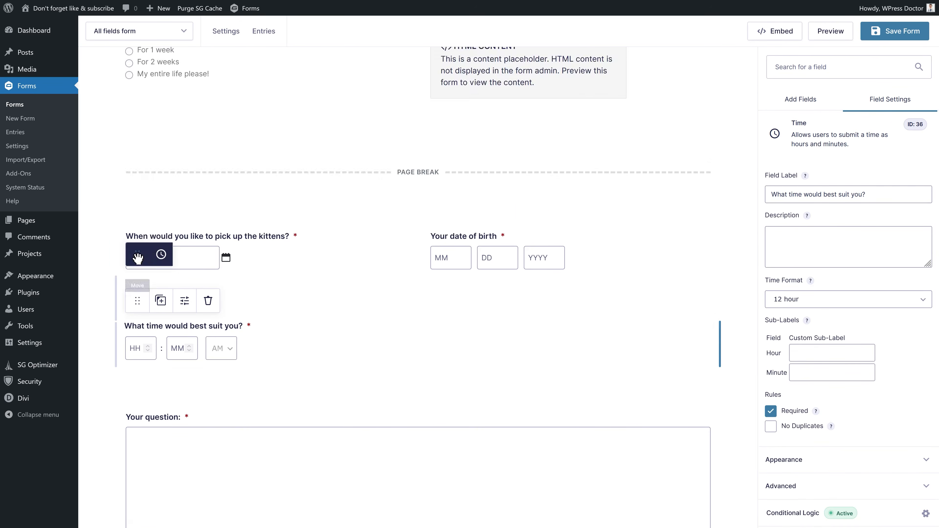
- Move the time question beside the pick-up date and date of birth under Phone
{"action": "left_click_drag", "start_coordinate": [140, 256], "coordinate": [413, 294]}
{"action": "scroll", "coordinate": [460, 187], "scroll_direction": "up", "scroll_amount": 2}
{"action": "mouse_move", "coordinate": [622, 128]}
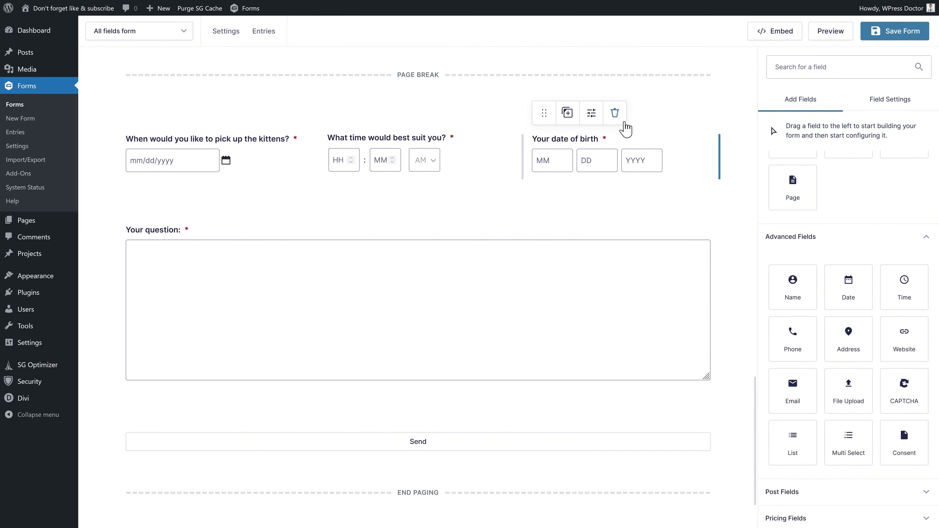
{"action": "left_click_drag", "start_coordinate": [545, 117], "coordinate": [476, 334]}
{"action": "middle_click", "coordinate": [471, 316]}
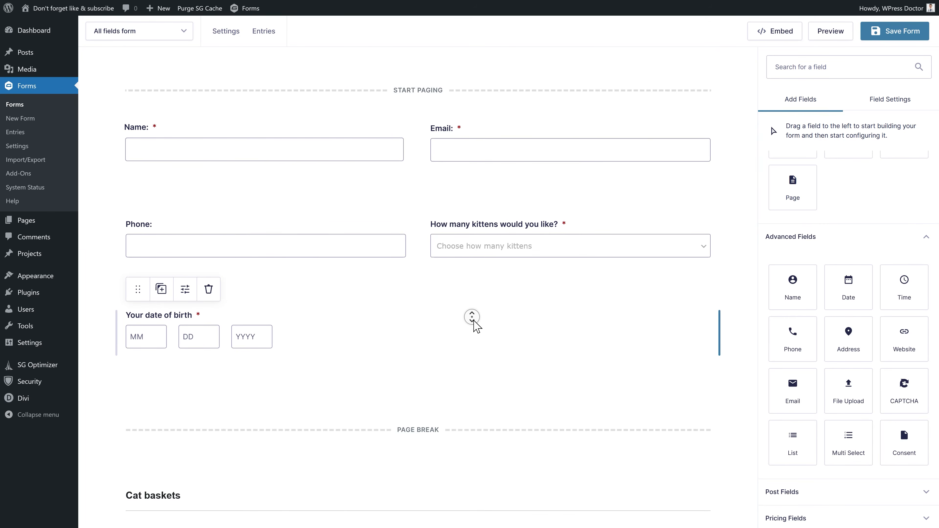
{"action": "middle_click", "coordinate": [450, 346]}
{"action": "scroll", "coordinate": [435, 266], "scroll_direction": "up", "scroll_amount": 1}
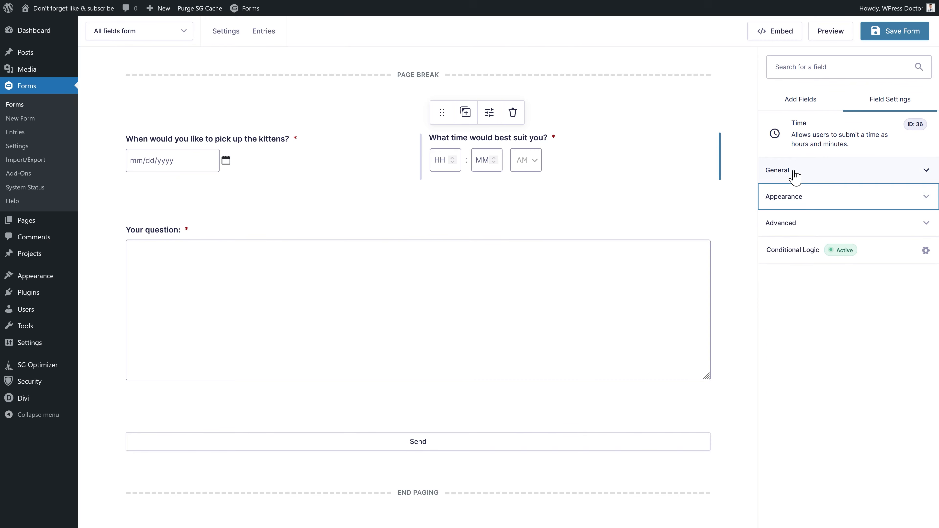
- Describe pickup hours 10:00 to 15:00 above the time inputs, then save
{"action": "left_click", "coordinate": [795, 177]}
{"action": "left_click", "coordinate": [803, 268]}
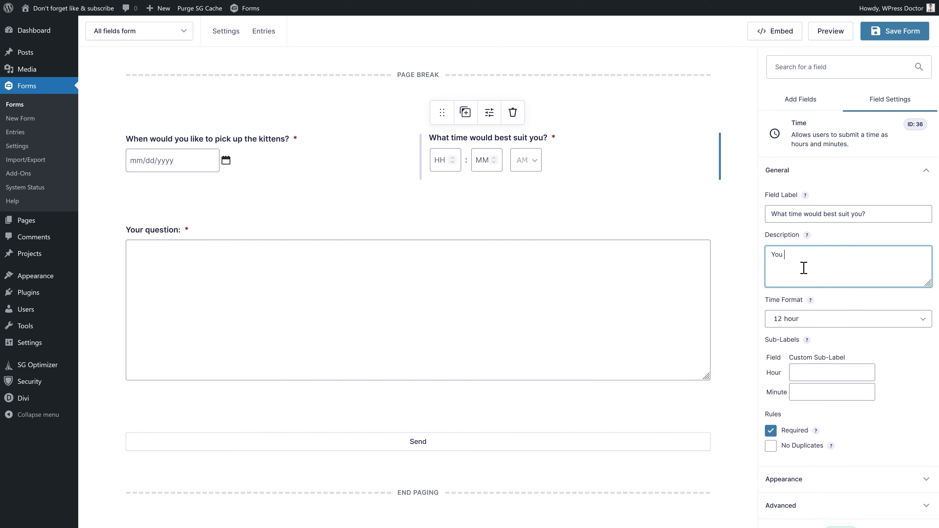
{"action": "type", "text": "You can pick them up between 10:00 and 15:00 hours."}
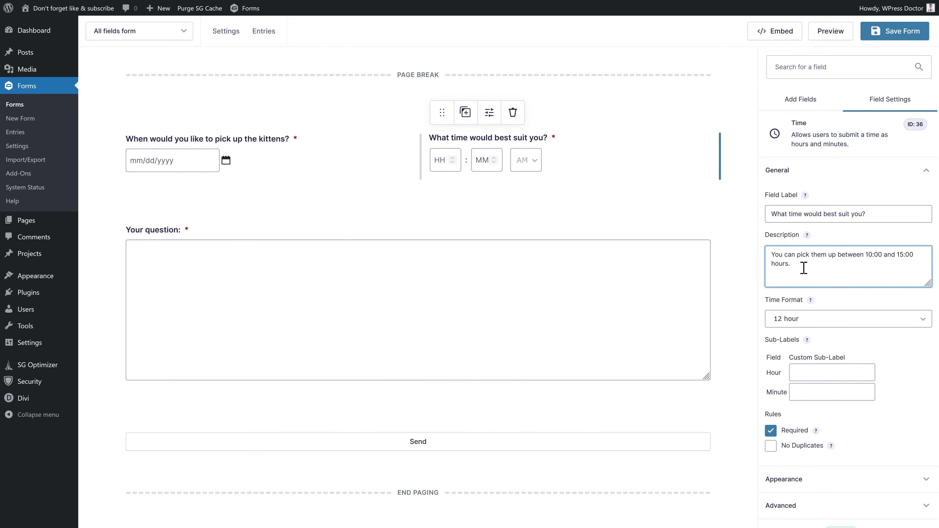
{"action": "left_click", "coordinate": [615, 181]}
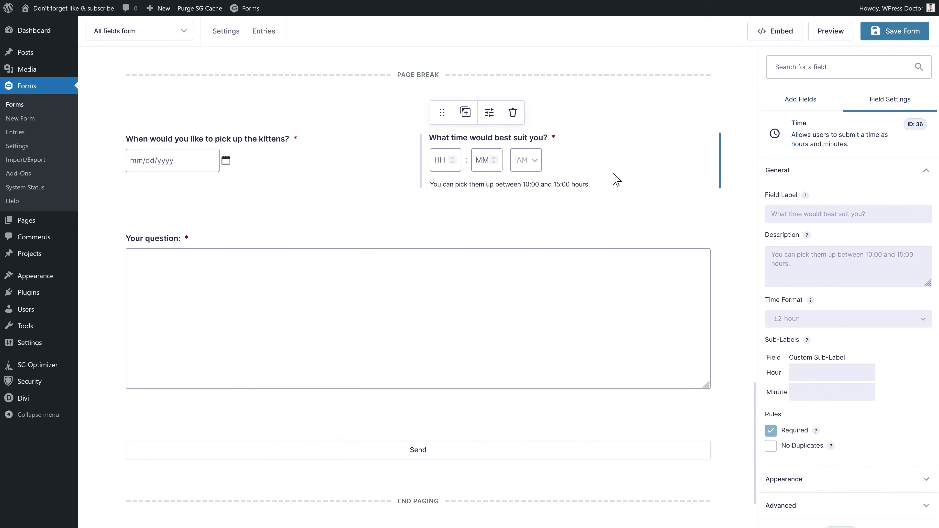
{"action": "left_click", "coordinate": [817, 481]}
{"action": "left_click", "coordinate": [784, 358]}
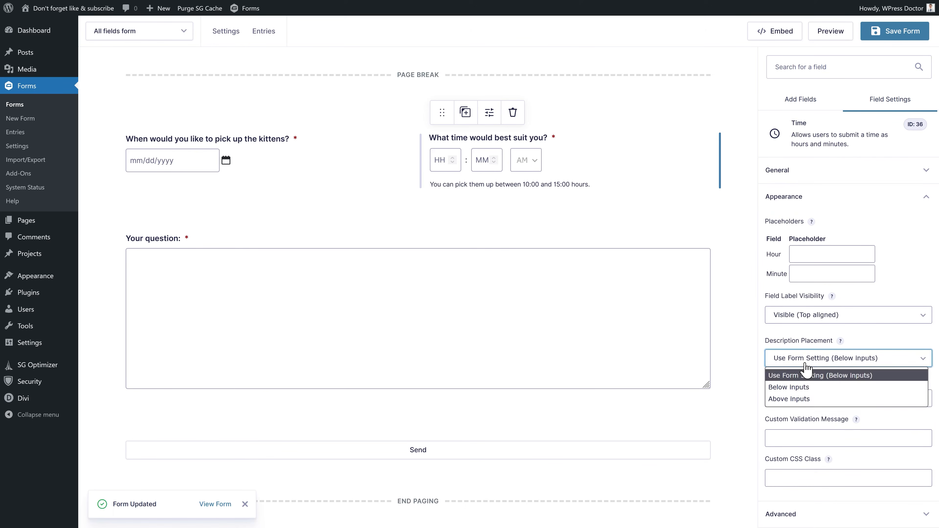
{"action": "left_click", "coordinate": [797, 387]}
{"action": "left_click", "coordinate": [799, 361]}
{"action": "left_click", "coordinate": [805, 399]}
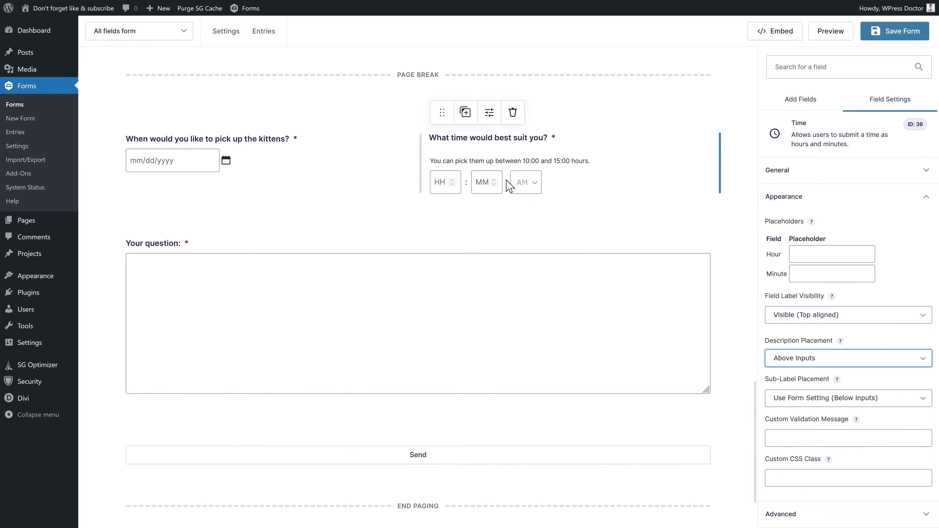
{"action": "left_click", "coordinate": [884, 39]}
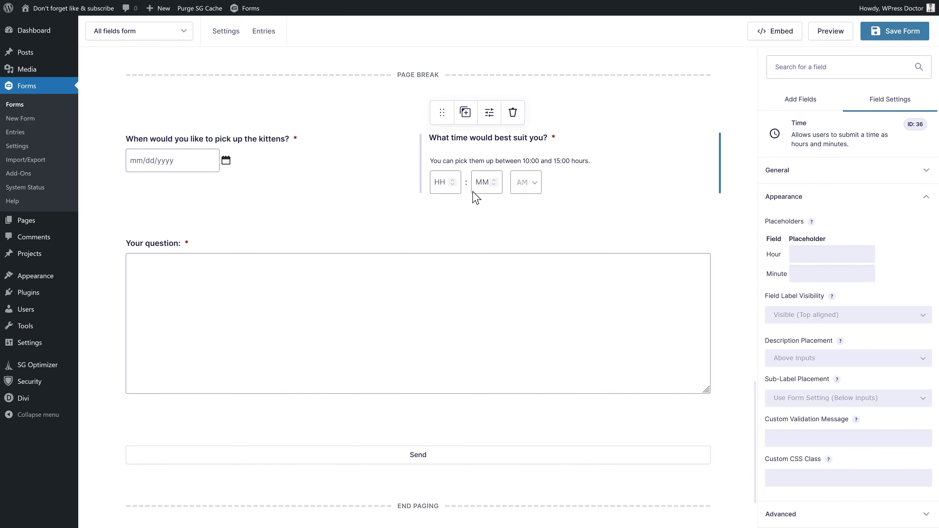
- Add the pickup-day description above the date input and save the form
{"action": "left_click", "coordinate": [320, 169]}
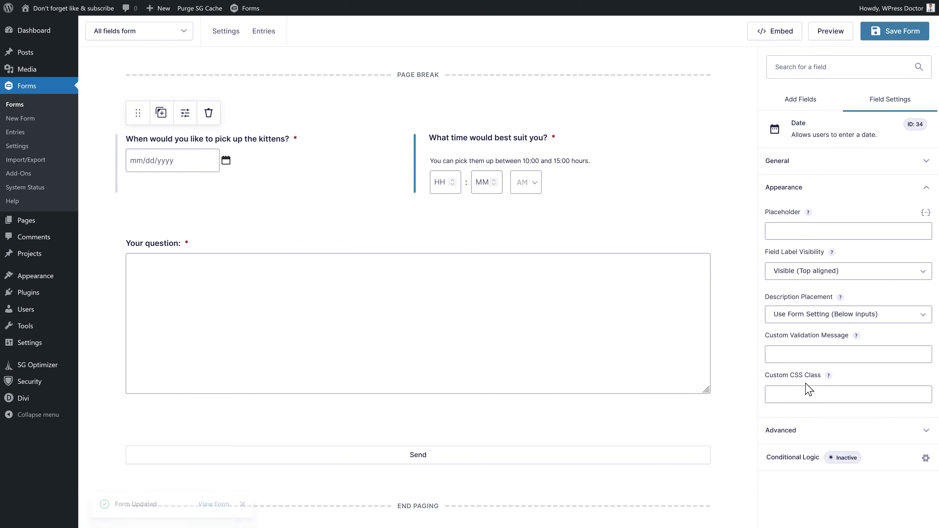
{"action": "left_click", "coordinate": [807, 162]}
{"action": "left_click", "coordinate": [811, 247]}
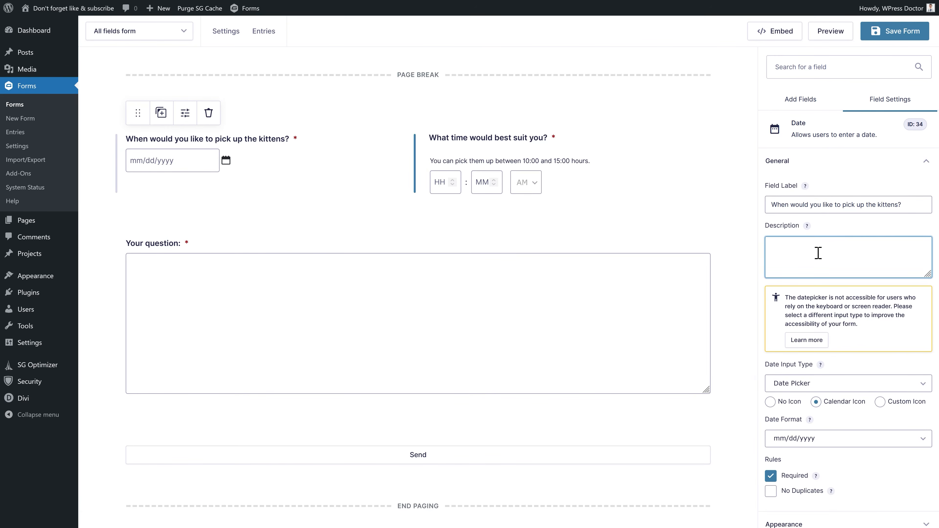
{"action": "type", "text": "You can pick them up on monday till"}
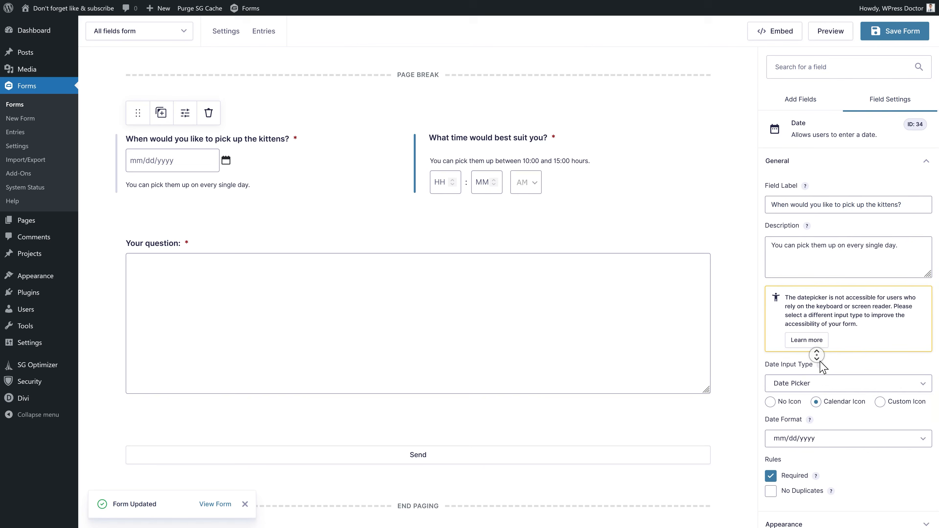
{"action": "scroll", "coordinate": [819, 360], "scroll_direction": "down", "scroll_amount": 2}
{"action": "left_click", "coordinate": [793, 459]}
{"action": "left_click", "coordinate": [809, 315]}
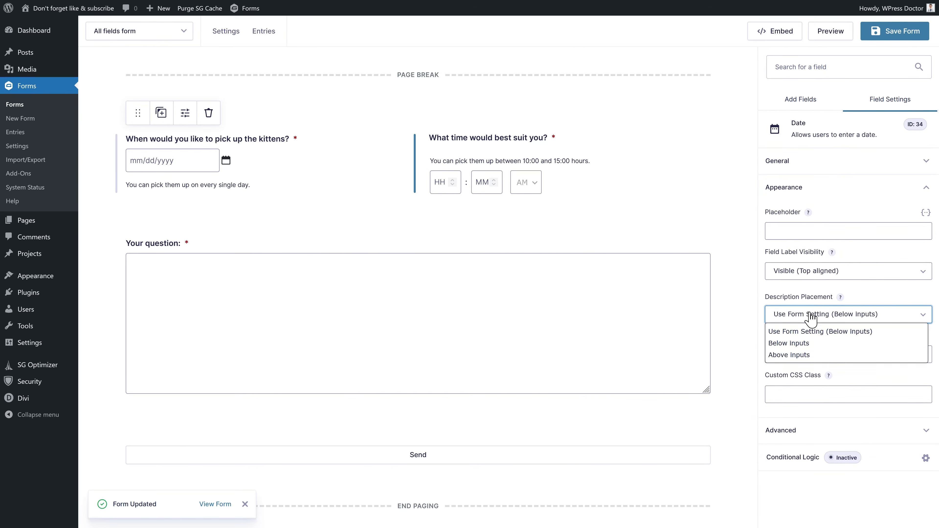
{"action": "left_click", "coordinate": [808, 355]}
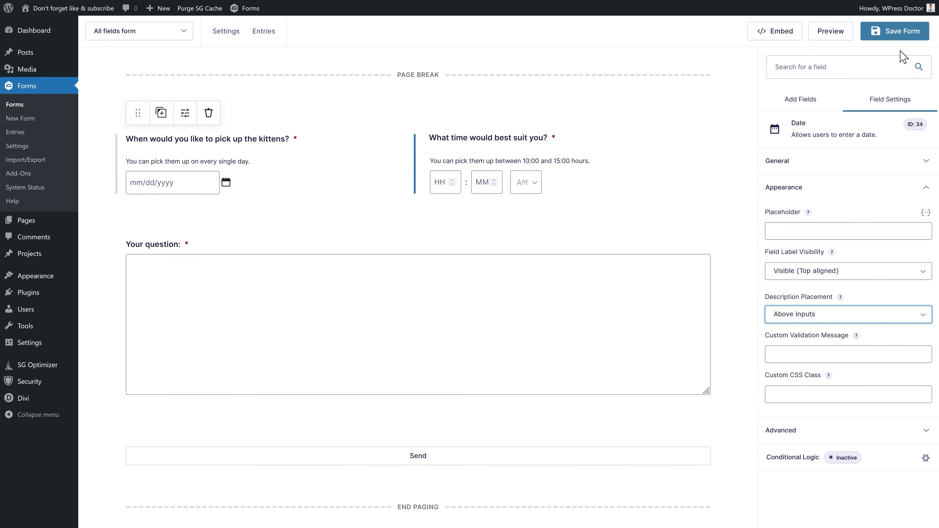
{"action": "left_click", "coordinate": [897, 34]}
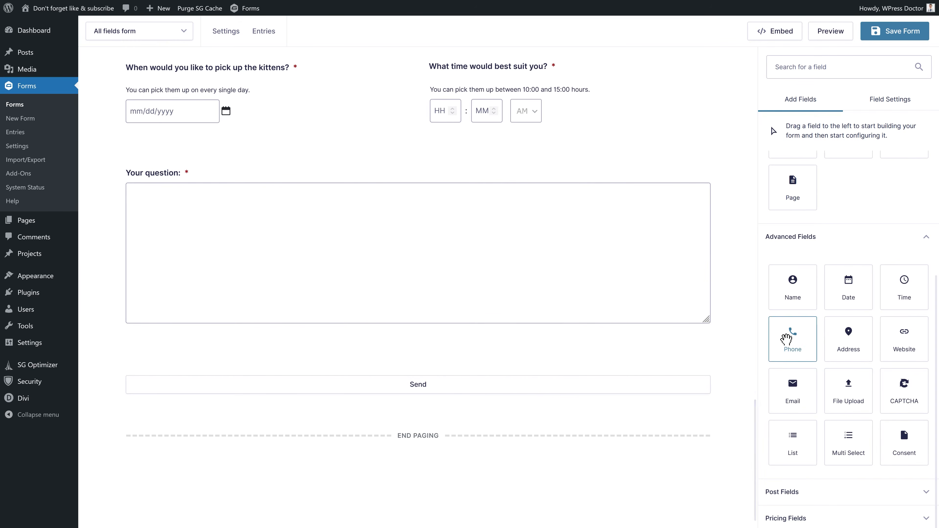
- Add an Address field below Phone labelled 'What is your adress:'
{"action": "middle_click", "coordinate": [612, 228]}
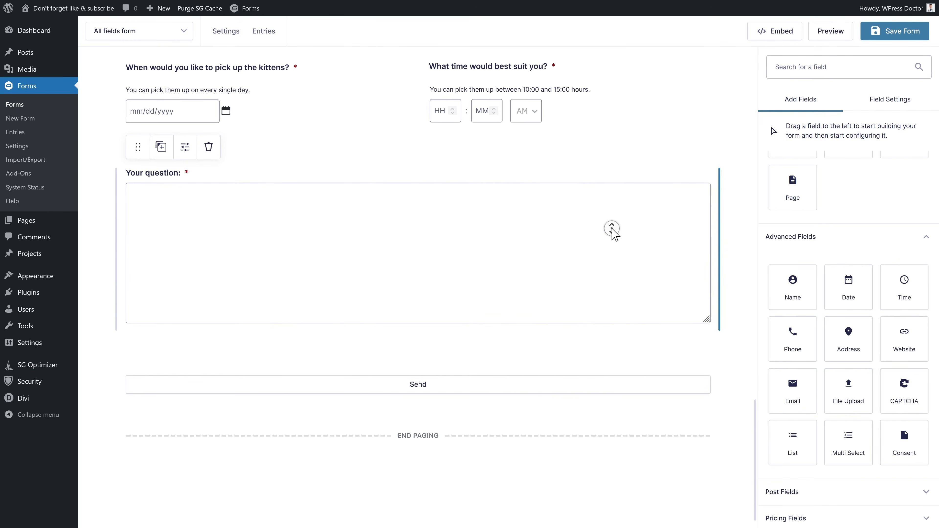
{"action": "middle_click", "coordinate": [606, 159]}
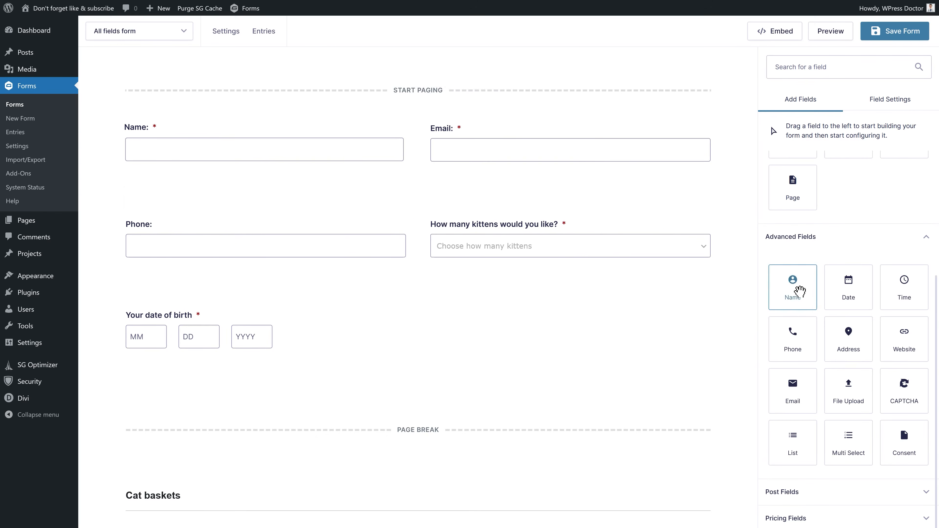
{"action": "left_click_drag", "start_coordinate": [833, 327], "coordinate": [273, 300]}
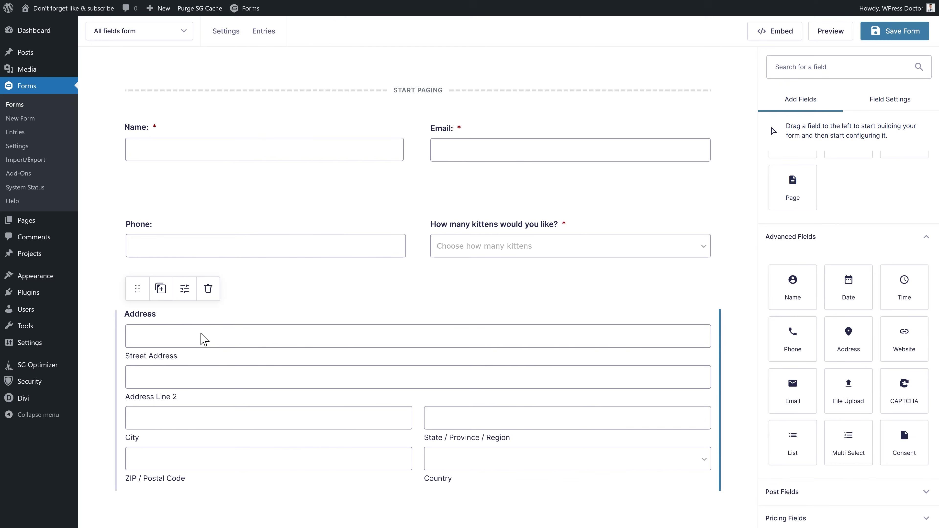
{"action": "left_click", "coordinate": [183, 264]}
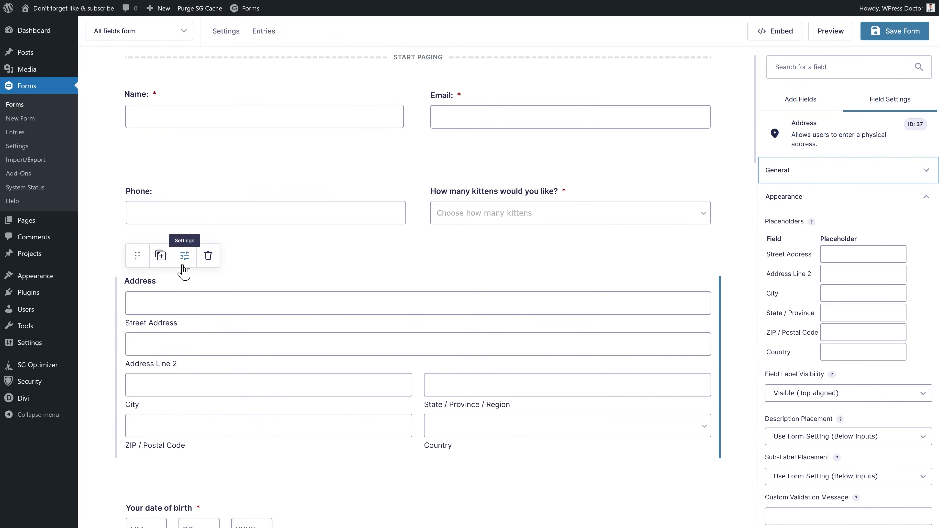
{"action": "left_click", "coordinate": [791, 174]}
{"action": "left_click_drag", "start_coordinate": [815, 214], "coordinate": [763, 231]}
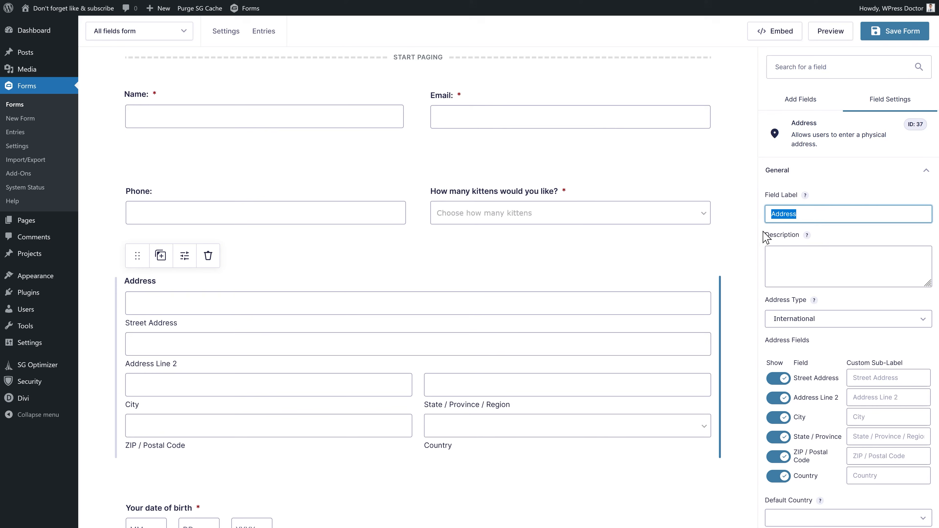
{"action": "type", "text": "What is your a"}
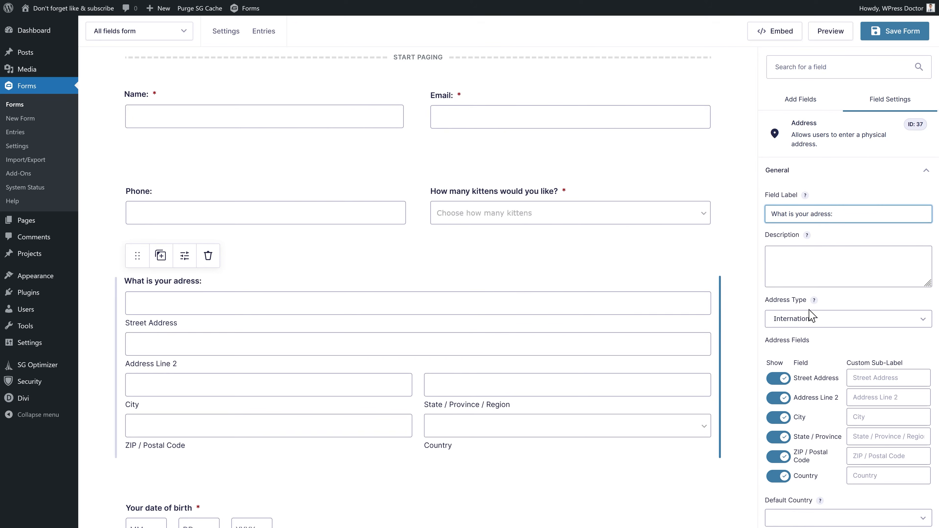
{"action": "type", "text": "dress:"}
- Try United States and Canadian address types, then settle on International
{"action": "left_click", "coordinate": [820, 319]}
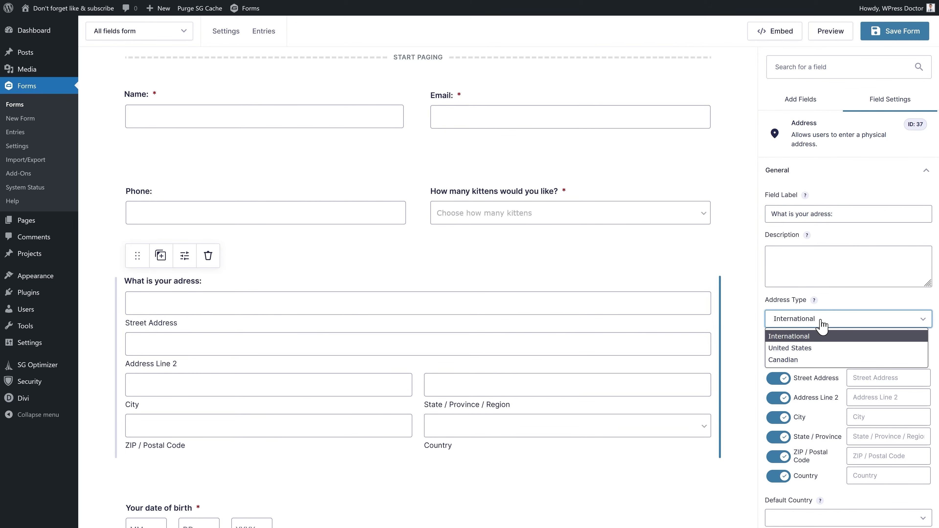
{"action": "left_click", "coordinate": [805, 348]}
{"action": "left_click", "coordinate": [804, 327]}
{"action": "left_click", "coordinate": [800, 360]}
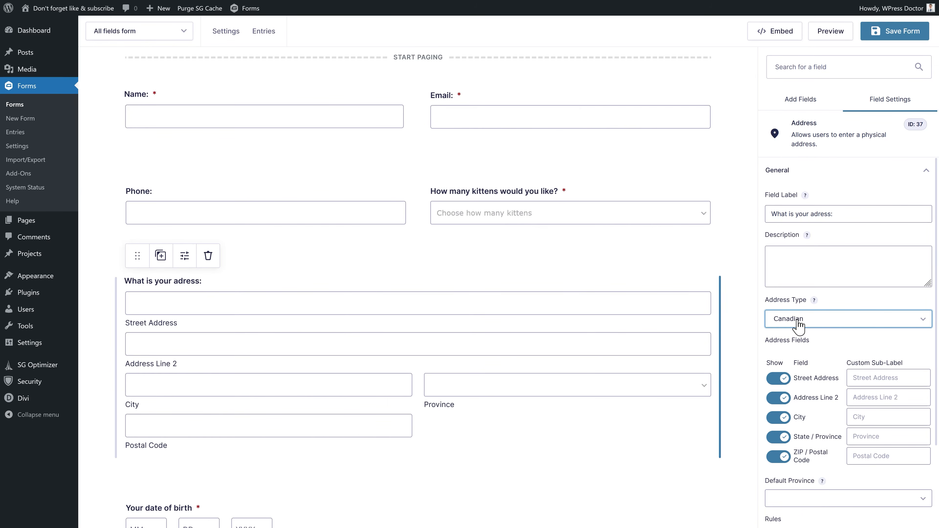
{"action": "left_click", "coordinate": [819, 324]}
{"action": "left_click", "coordinate": [812, 345]}
{"action": "left_click", "coordinate": [815, 316]}
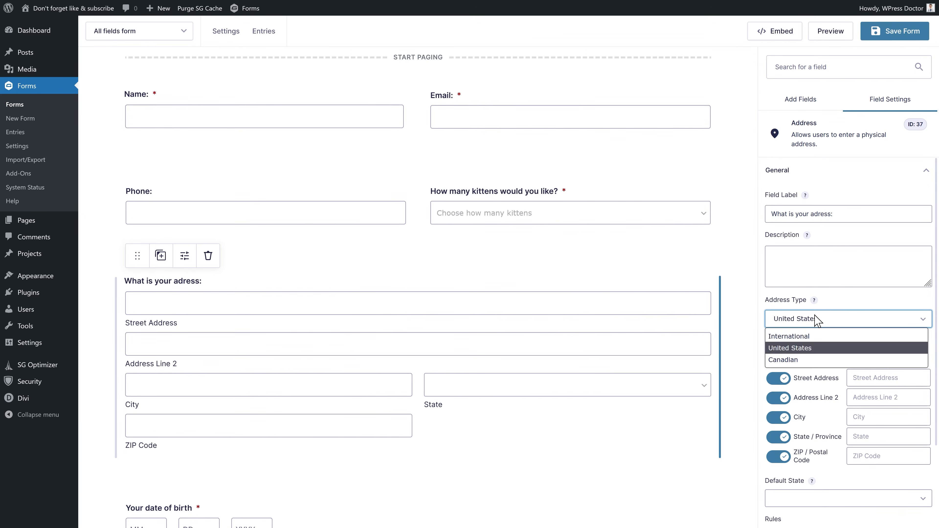
{"action": "left_click", "coordinate": [810, 337]}
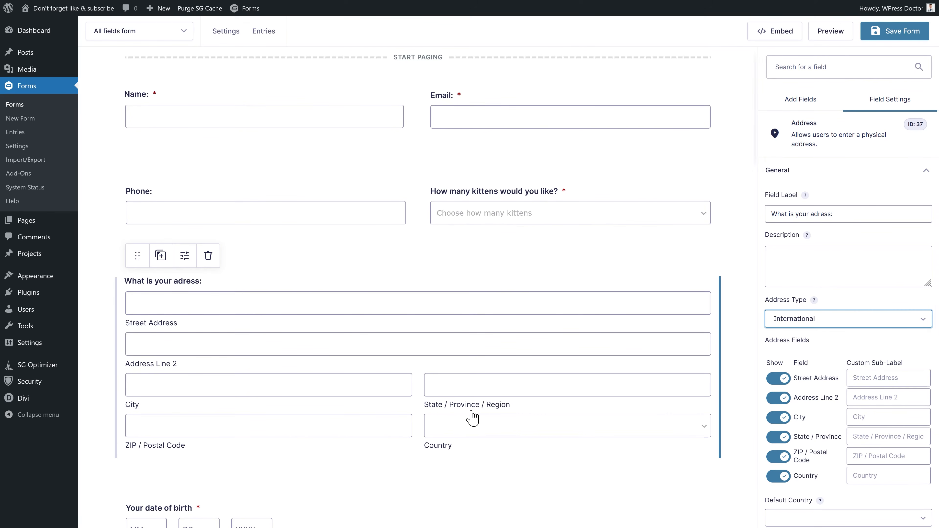
- Hide the Address Line 2, State / Province and Country inputs
{"action": "scroll", "coordinate": [801, 266], "scroll_direction": "down", "scroll_amount": 3}
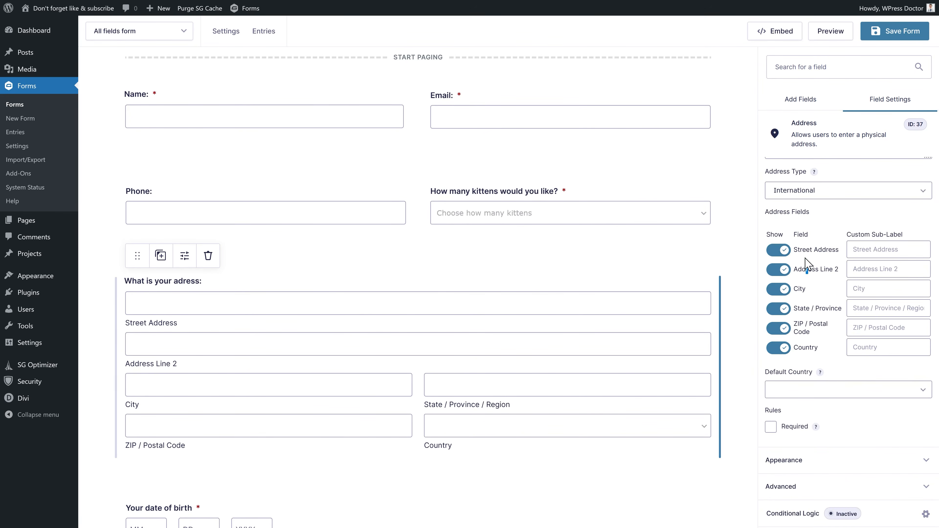
{"action": "left_click", "coordinate": [779, 273]}
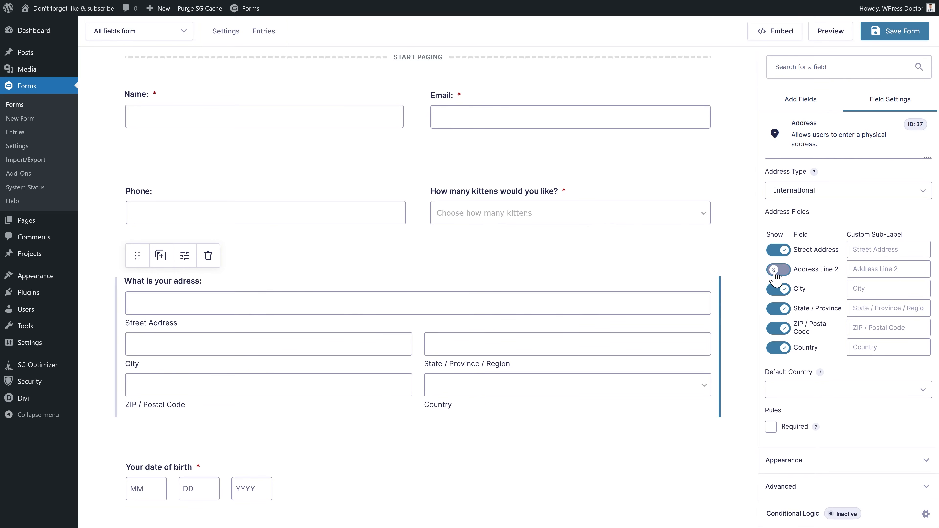
{"action": "left_click", "coordinate": [780, 310]}
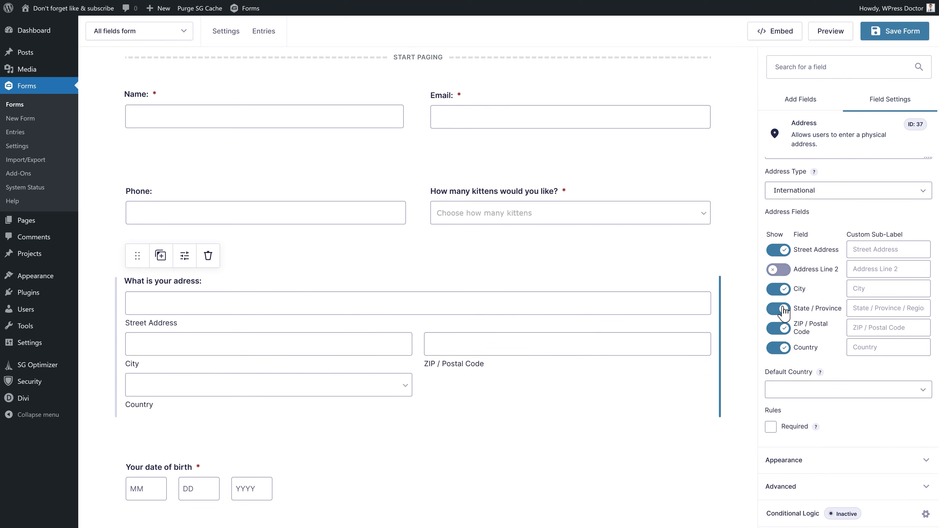
{"action": "left_click", "coordinate": [780, 348]}
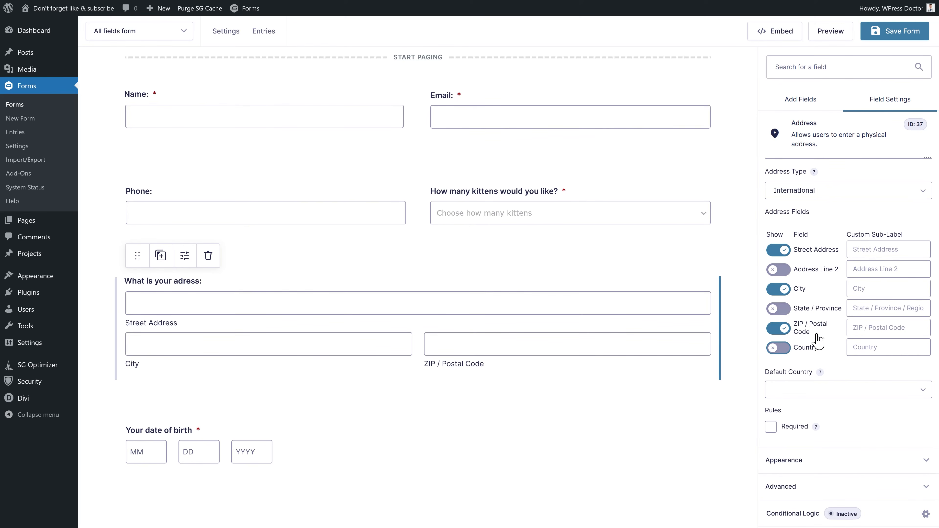
- Leave the default country blank after trying Cambodia, and open the address's appearance options
{"action": "left_click", "coordinate": [795, 392]}
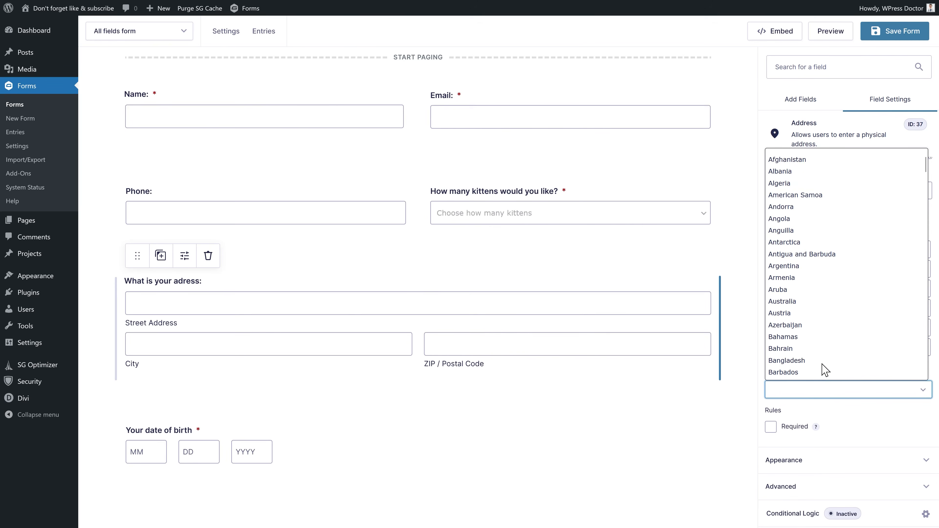
{"action": "scroll", "coordinate": [819, 240], "scroll_direction": "down", "scroll_amount": 5}
{"action": "left_click", "coordinate": [817, 315]}
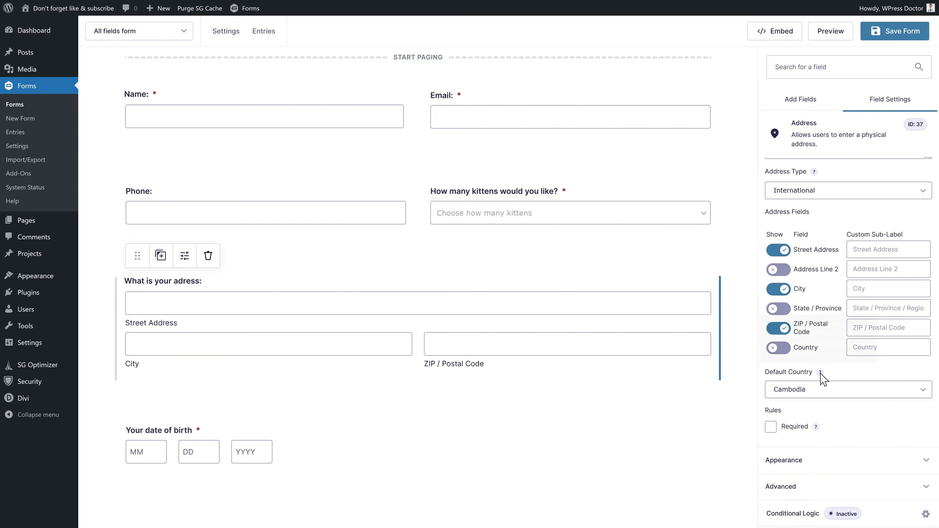
{"action": "left_click", "coordinate": [829, 391]}
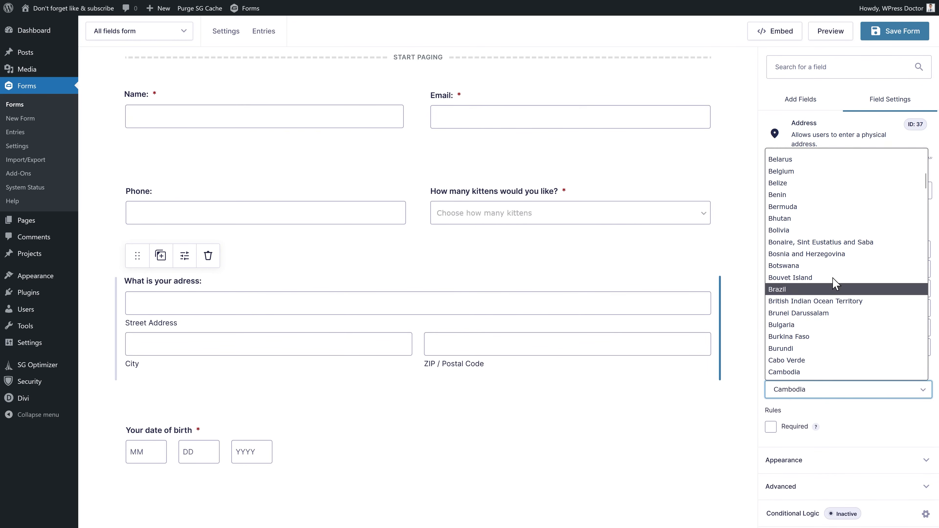
{"action": "scroll", "coordinate": [793, 162], "scroll_direction": "up", "scroll_amount": 5}
{"action": "left_click", "coordinate": [798, 159]}
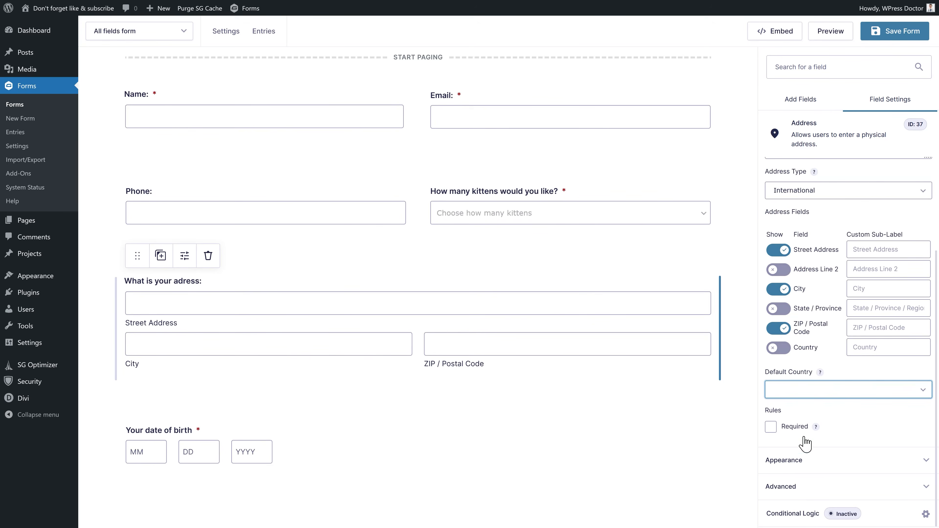
{"action": "left_click", "coordinate": [798, 465]}
{"action": "left_click", "coordinate": [855, 254]}
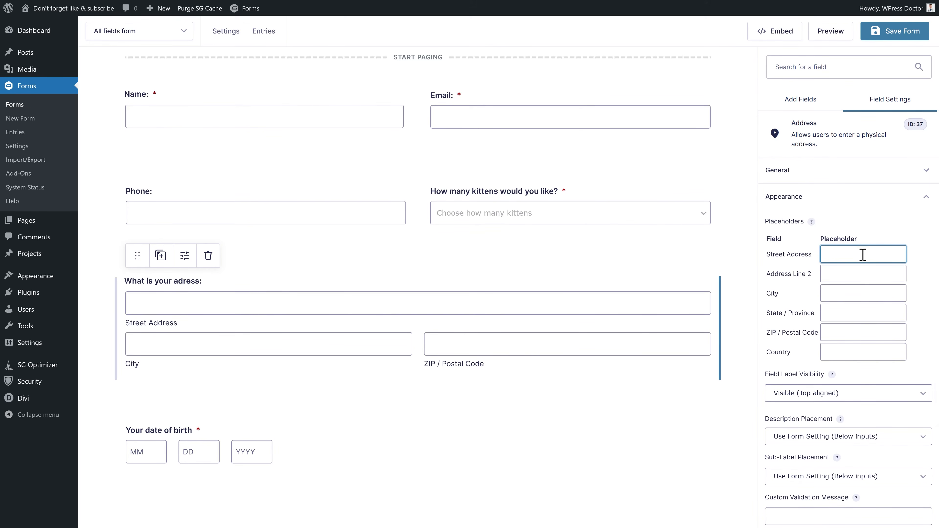
{"action": "left_click", "coordinate": [800, 100]}
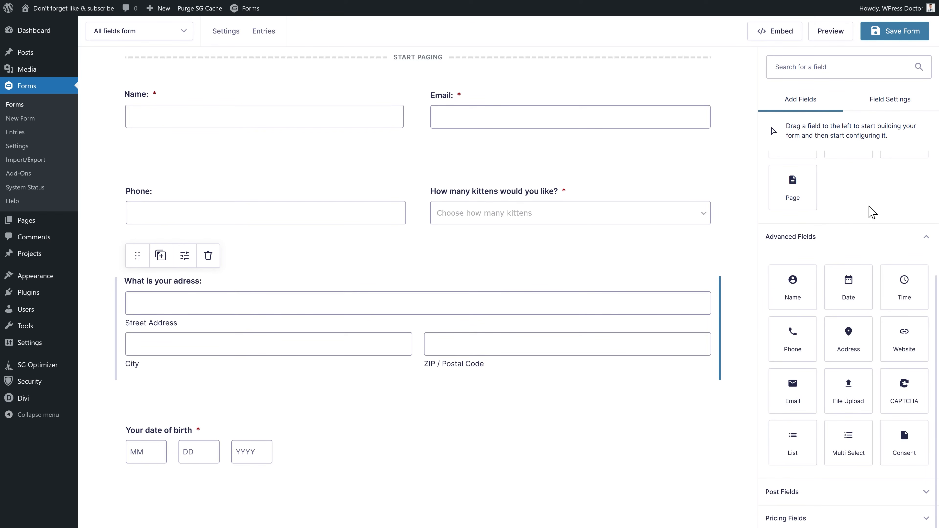
- Add a Website field below the address labelled 'Do you want me to review / audit your website?'
{"action": "left_click_drag", "start_coordinate": [903, 348], "coordinate": [172, 456]}
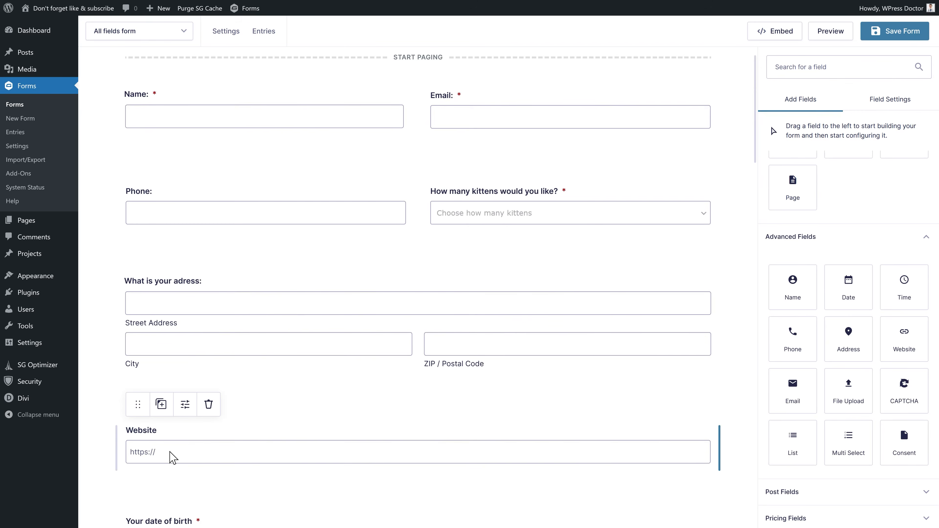
{"action": "left_click_drag", "start_coordinate": [816, 215], "coordinate": [763, 227]}
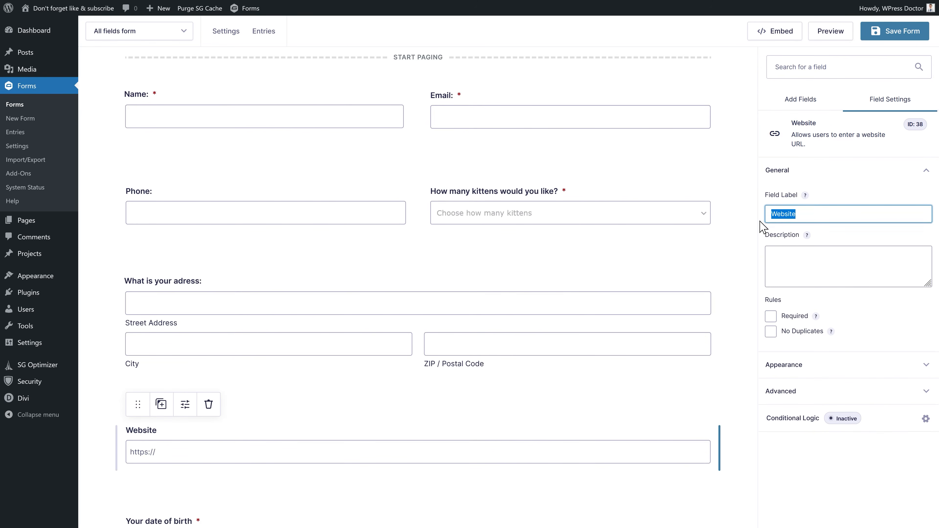
{"action": "type", "text": "Do you want me to review / audit your website?"}
{"action": "left_click", "coordinate": [803, 256]}
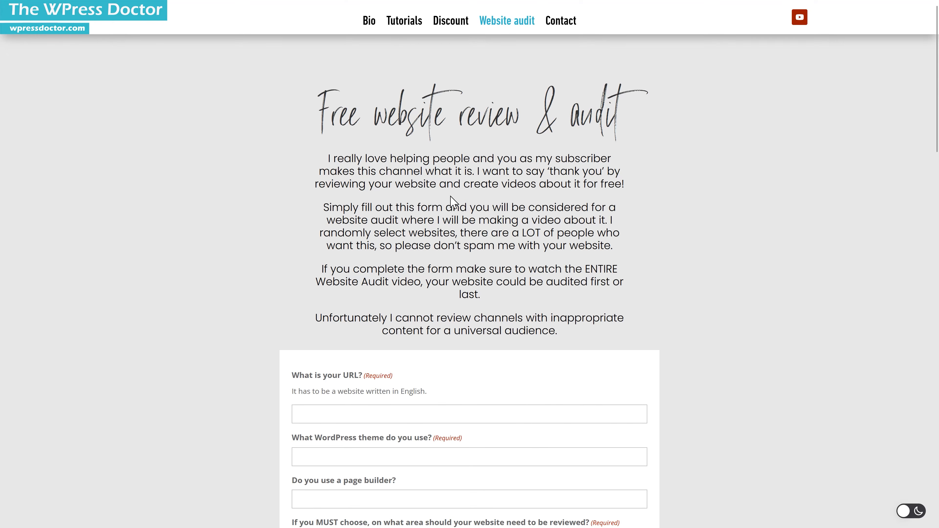
- Scroll through the wpressdoctor.com website review & audit form as an example
{"action": "middle_click", "coordinate": [465, 177]}
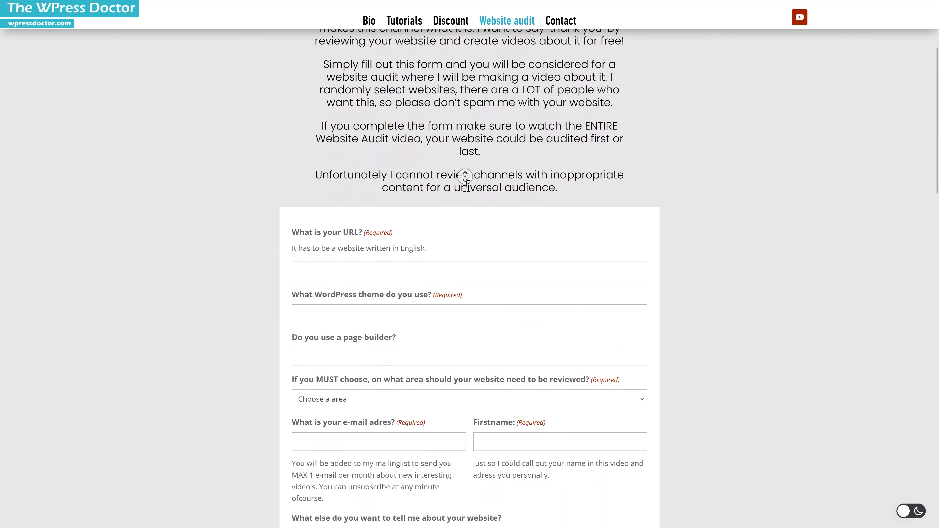
{"action": "middle_click", "coordinate": [466, 186]}
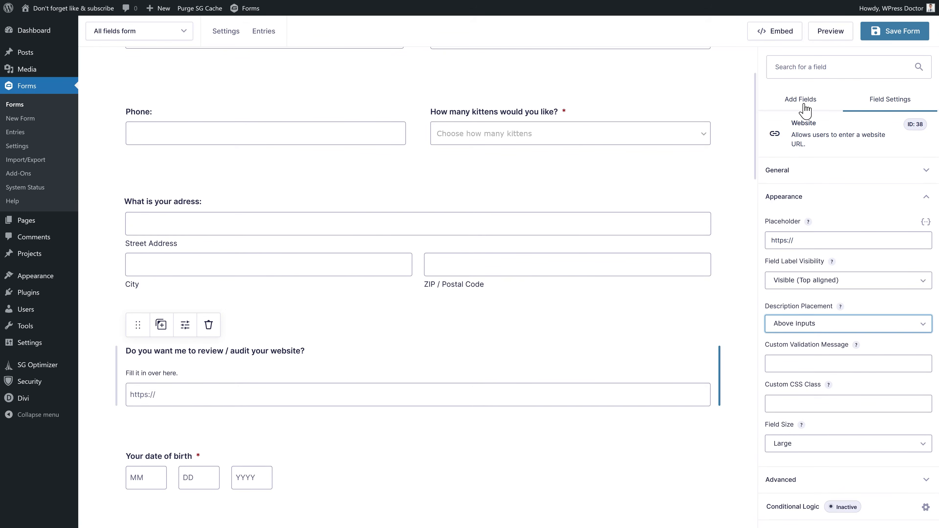
{"action": "left_click", "coordinate": [802, 103]}
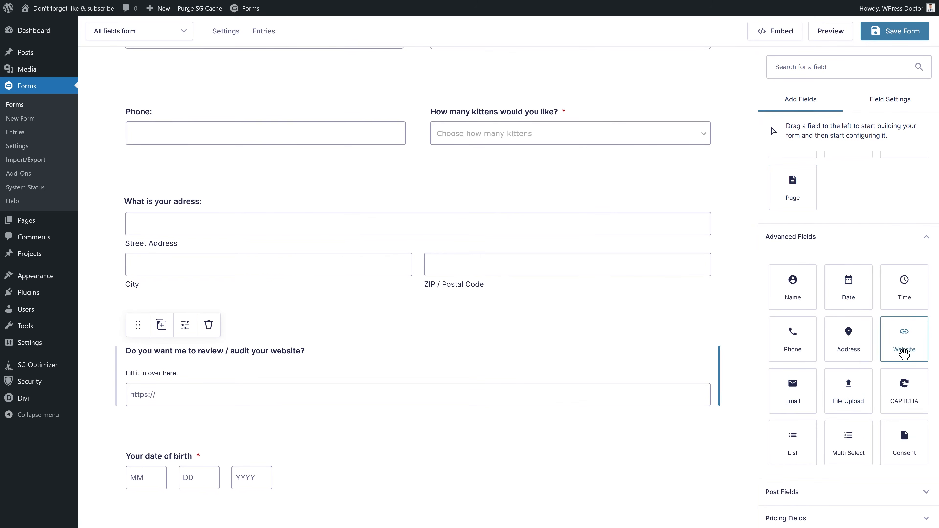
- Add a File Upload field above Your question with a before-and-after description
{"action": "scroll", "coordinate": [492, 209], "scroll_direction": "up", "scroll_amount": 3}
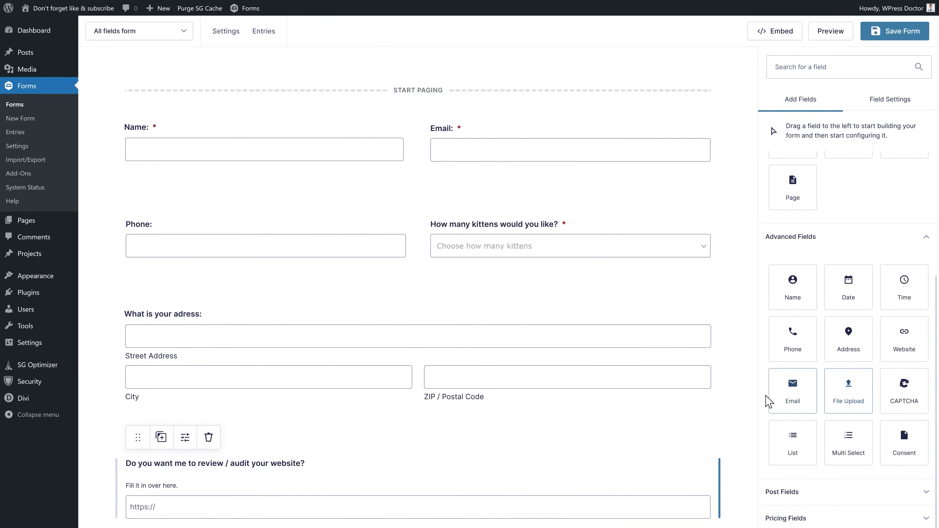
{"action": "middle_click", "coordinate": [626, 304]}
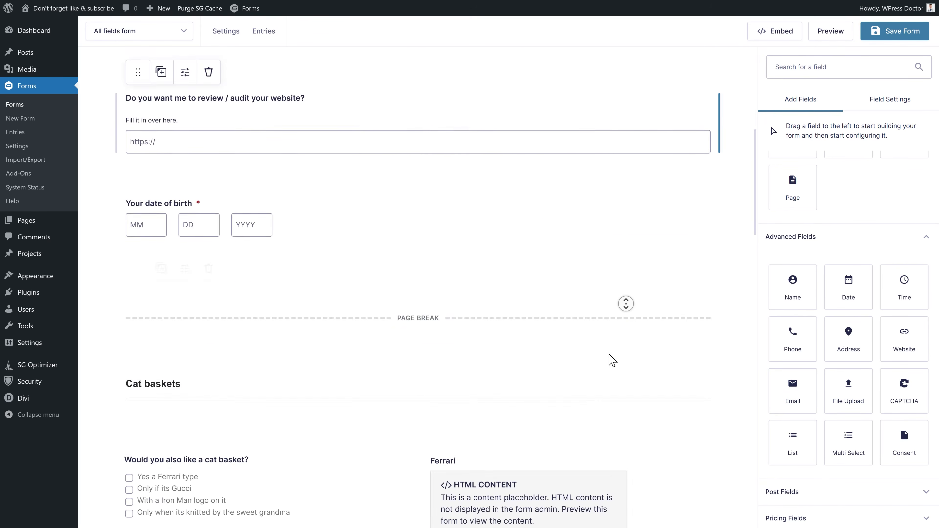
{"action": "middle_click", "coordinate": [611, 352]}
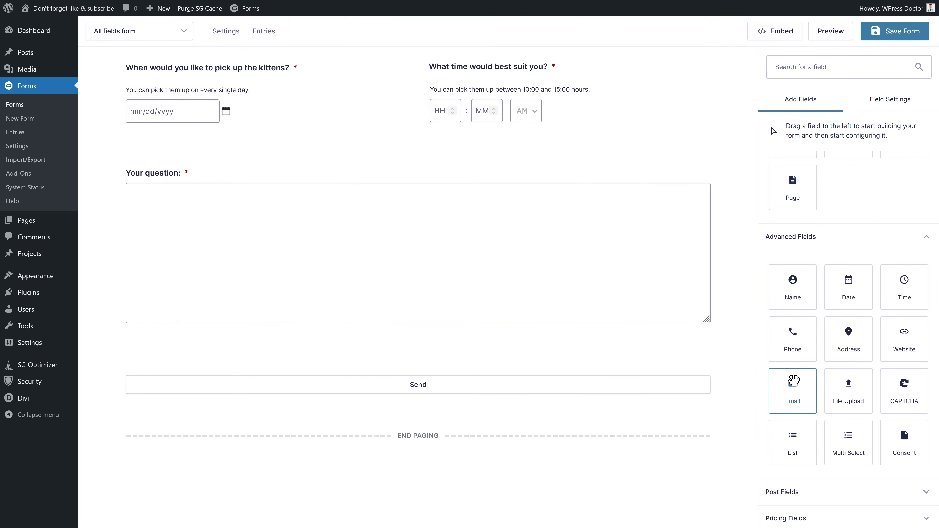
{"action": "left_click_drag", "start_coordinate": [850, 398], "coordinate": [233, 233]}
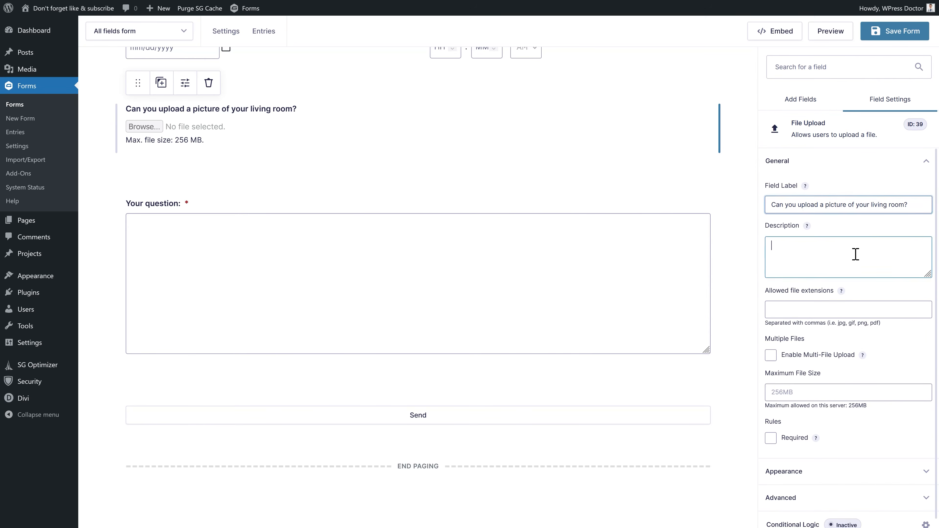
{"action": "left_click", "coordinate": [856, 255]}
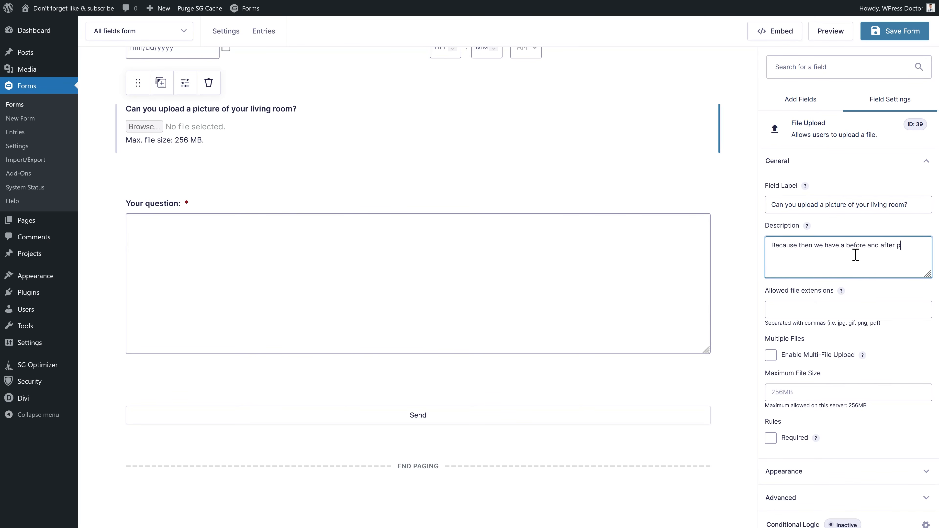
{"action": "type", "text": "re :)"}
- Allow only .jpg, .jpeg, .heic, .png and .pdf files in the upload field
{"action": "left_click", "coordinate": [811, 313]}
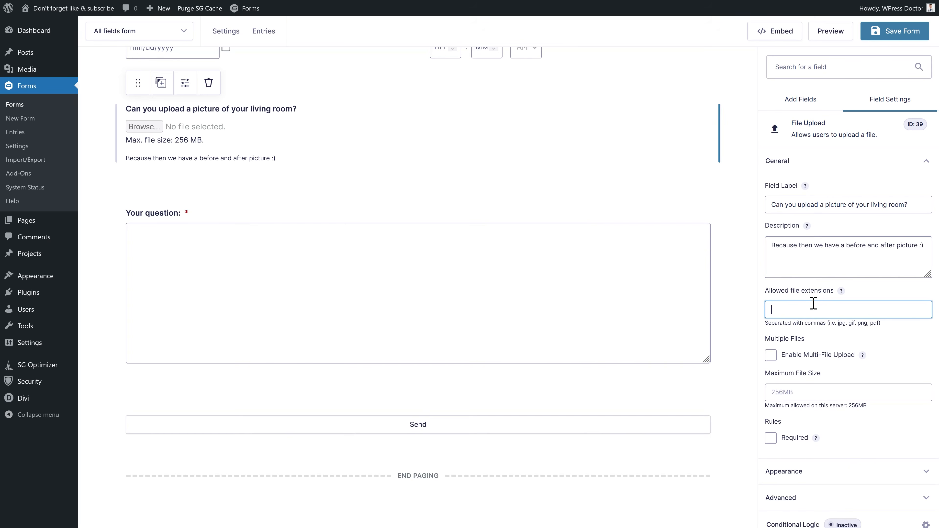
{"action": "scroll", "coordinate": [861, 308], "scroll_direction": "down", "scroll_amount": 1}
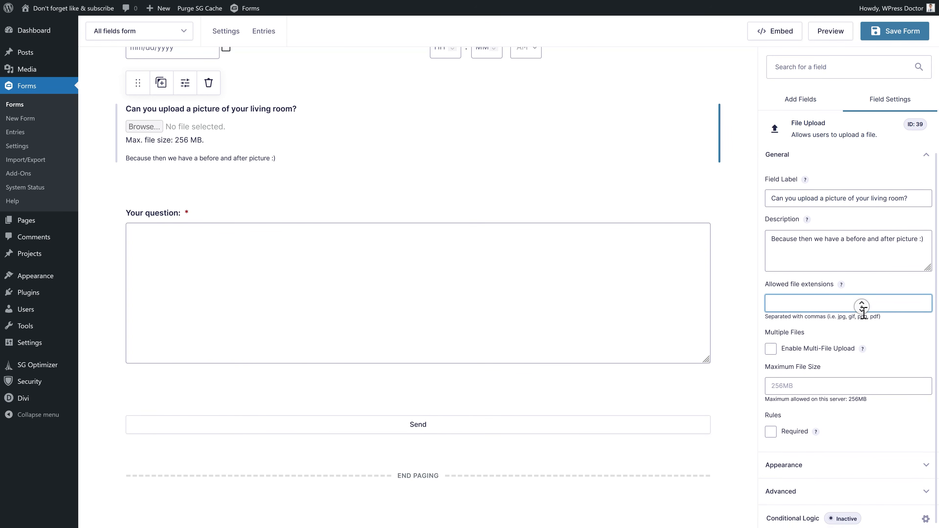
{"action": "left_click", "coordinate": [863, 315]}
{"action": "left_click", "coordinate": [832, 303]}
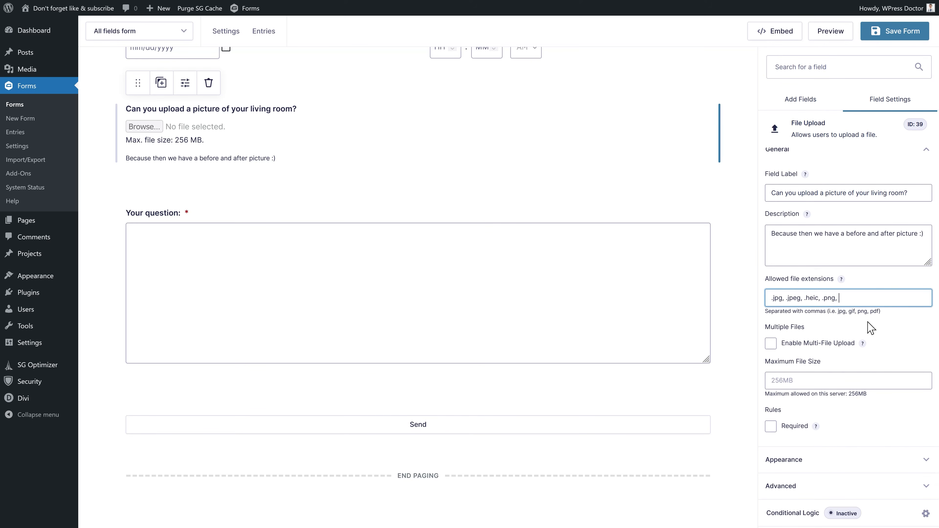
{"action": "key", "text": "BackSpace"}
{"action": "type", "text": "df"}
- Keep the living-room upload single-file and enter 5MB as its maximum file size
{"action": "left_click", "coordinate": [864, 326]}
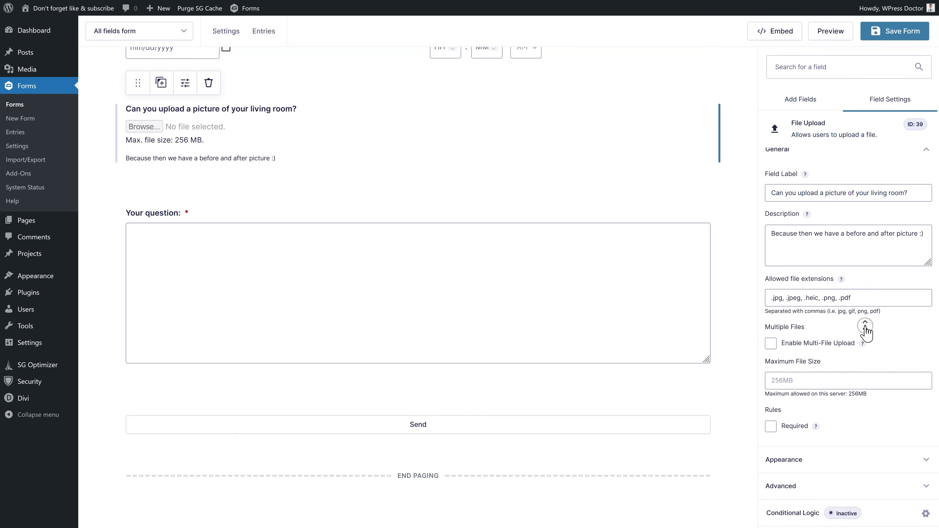
{"action": "left_click", "coordinate": [772, 344]}
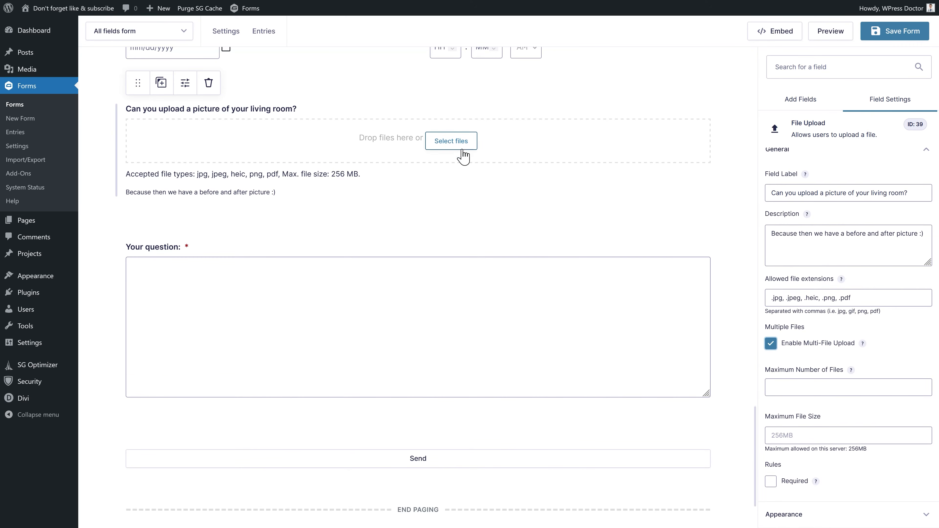
{"action": "left_click", "coordinate": [772, 345]}
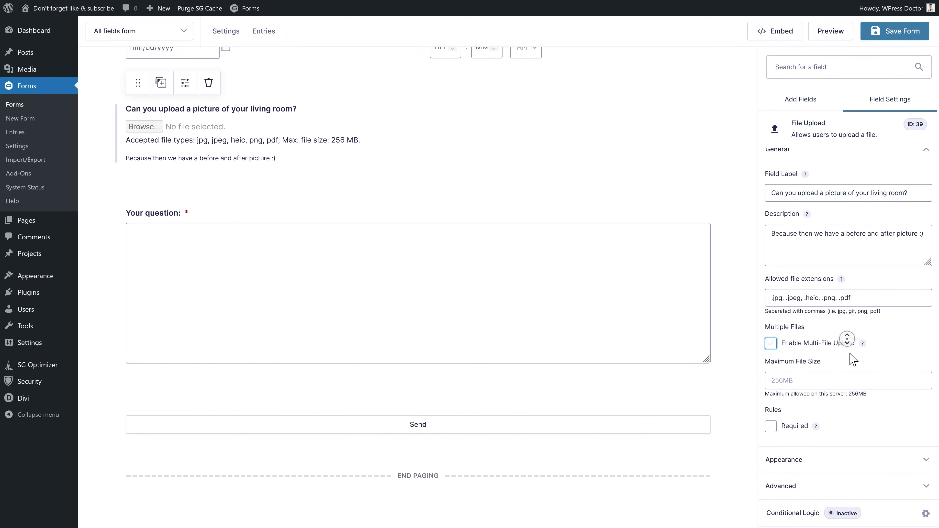
{"action": "left_click", "coordinate": [842, 383]}
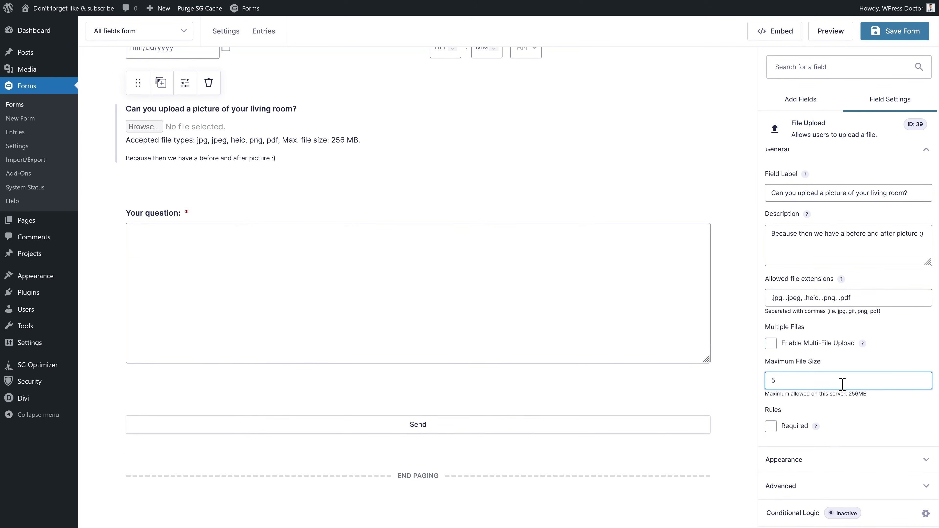
{"action": "left_click_drag", "start_coordinate": [775, 383], "coordinate": [767, 393]}
{"action": "left_click", "coordinate": [794, 379]}
{"action": "middle_click", "coordinate": [882, 398]}
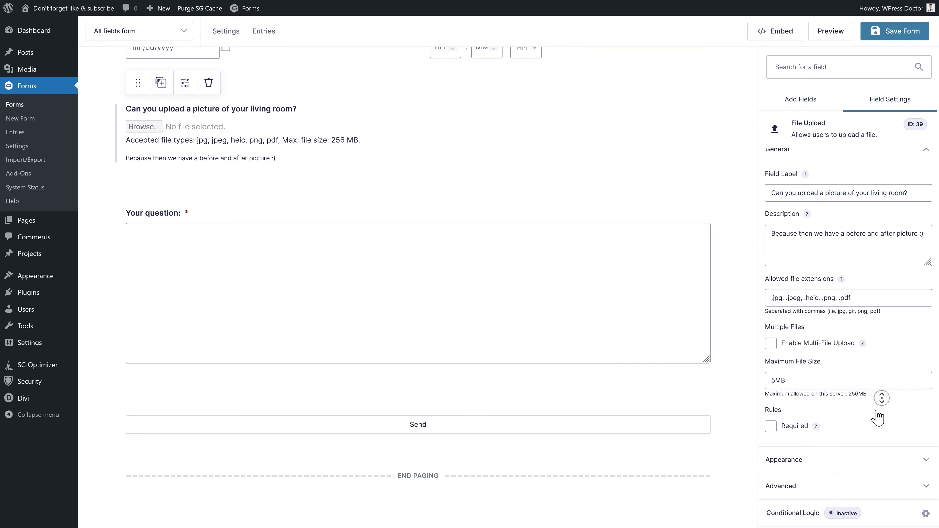
{"action": "middle_click", "coordinate": [637, 282]}
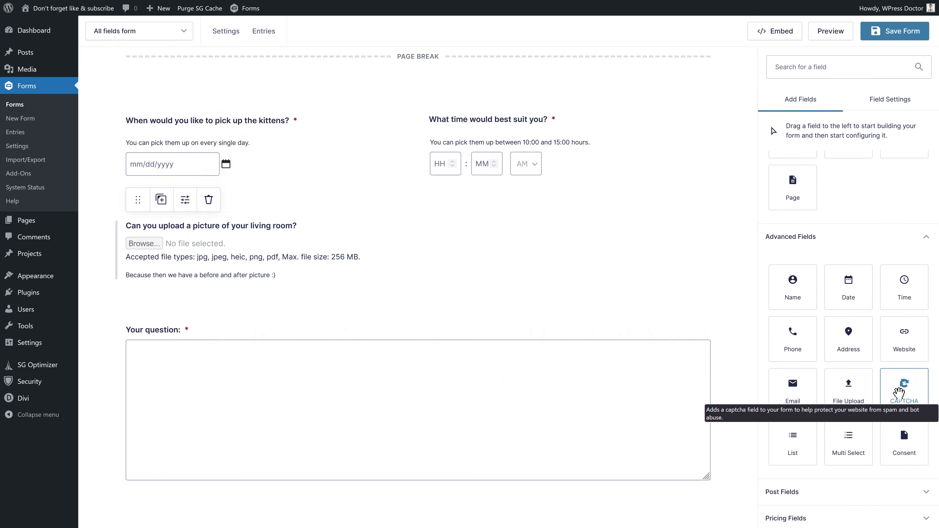
{"action": "scroll", "coordinate": [819, 394], "scroll_direction": "down", "scroll_amount": 3}
- Place a List field beside the picture upload, labelled 'Sum up characteristics you want the kitten to have:', and save
{"action": "left_click_drag", "start_coordinate": [795, 452], "coordinate": [478, 176]}
{"action": "left_click", "coordinate": [535, 94]}
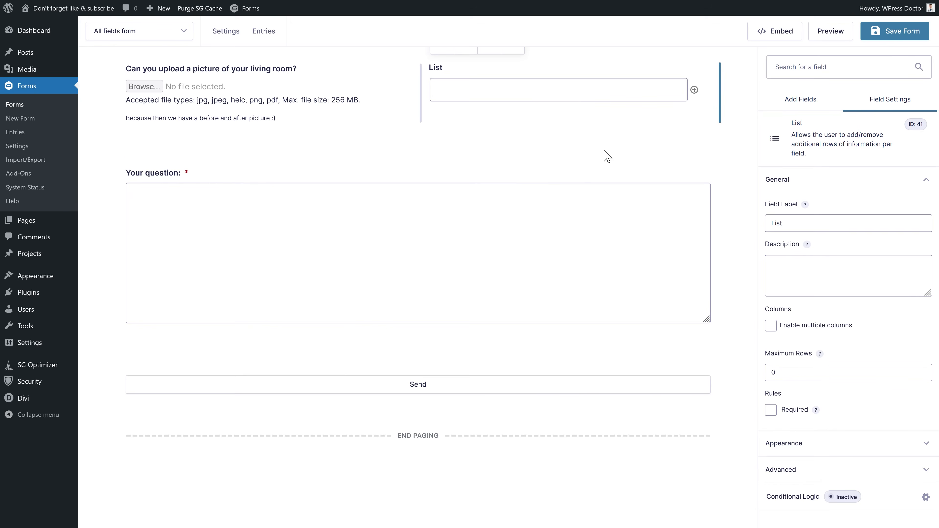
{"action": "scroll", "coordinate": [607, 155], "scroll_direction": "up", "scroll_amount": 2}
{"action": "left_click", "coordinate": [867, 32]}
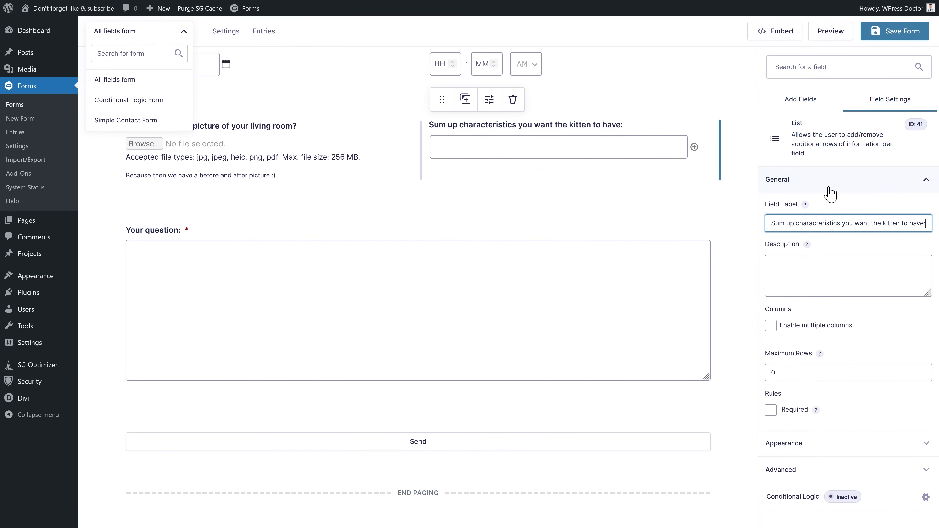
{"action": "left_click", "coordinate": [895, 33]}
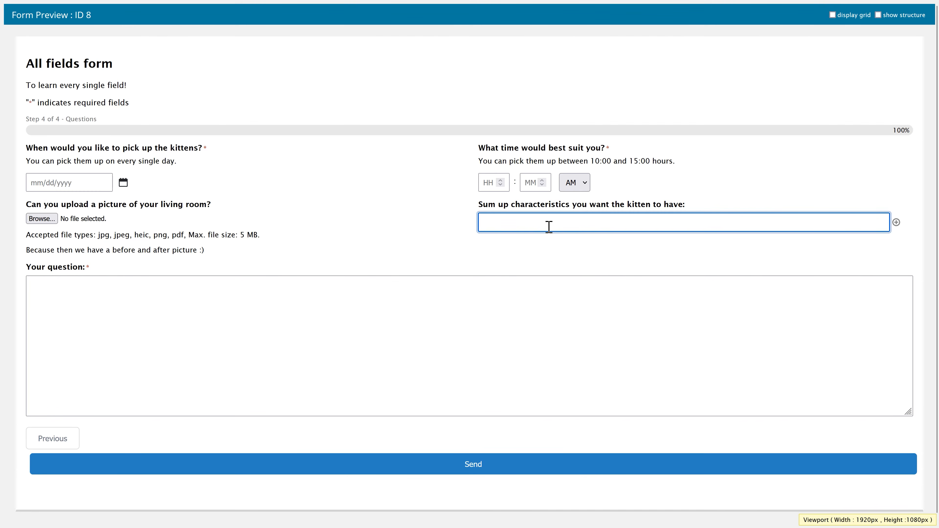
- Fill four characteristics rows in preview, ending with 'Kittenlike', then add a Multi Select field above Your question
{"action": "type", "text": "Sweet"}
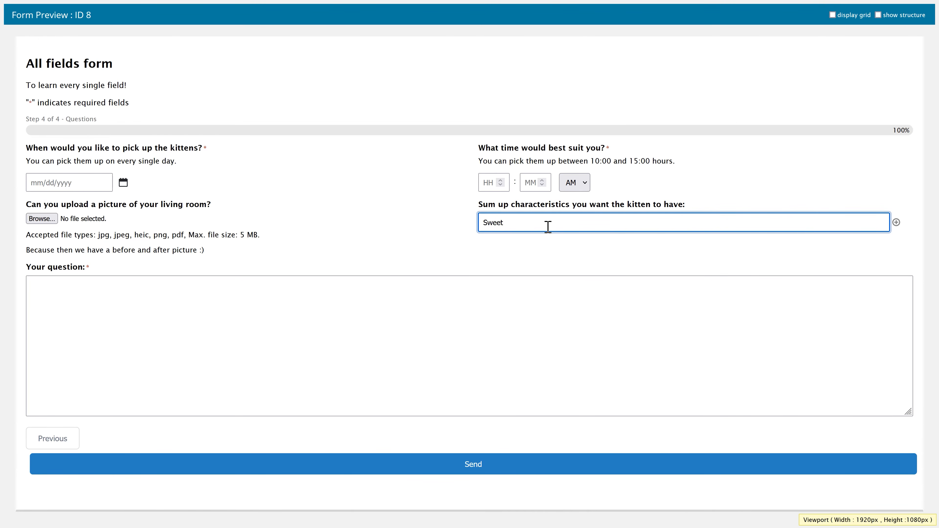
{"action": "left_click", "coordinate": [896, 222]}
{"action": "left_click", "coordinate": [783, 250]}
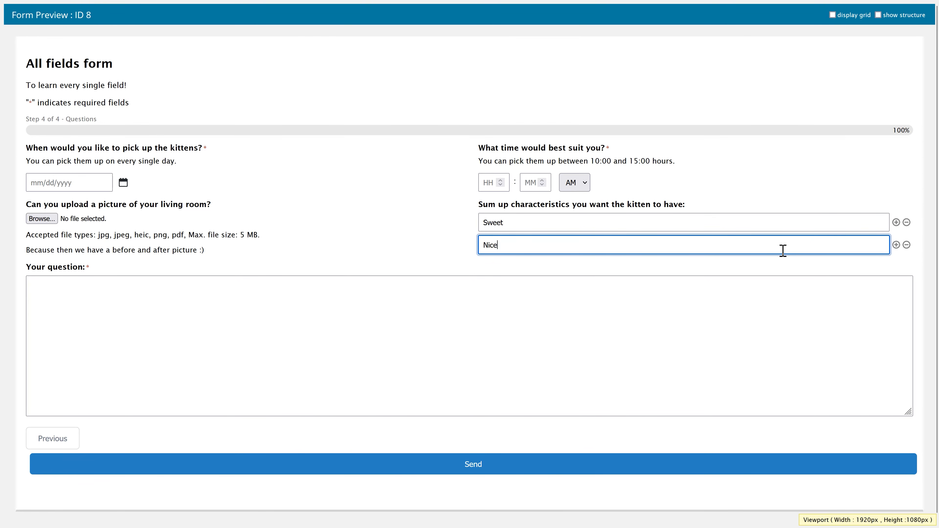
{"action": "left_click", "coordinate": [896, 245]}
{"action": "left_click", "coordinate": [702, 269]}
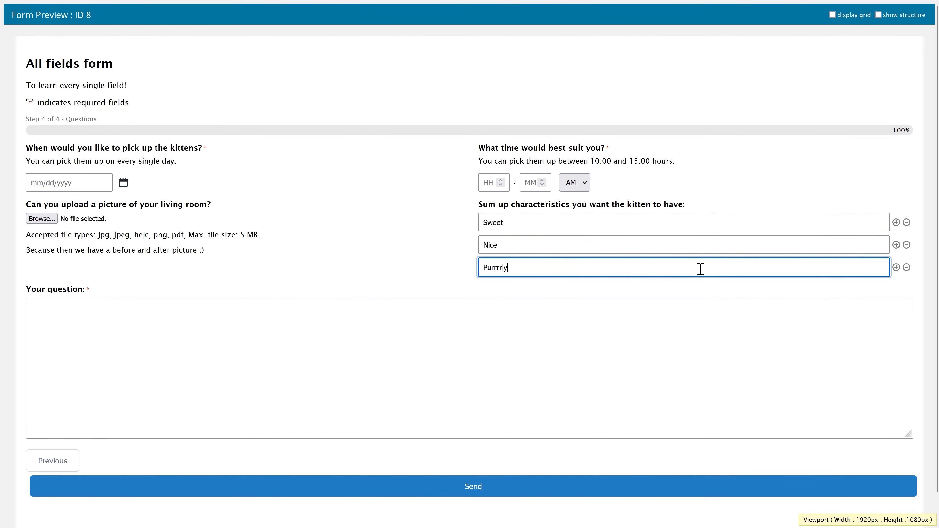
{"action": "left_click", "coordinate": [896, 267]}
{"action": "left_click", "coordinate": [671, 288]}
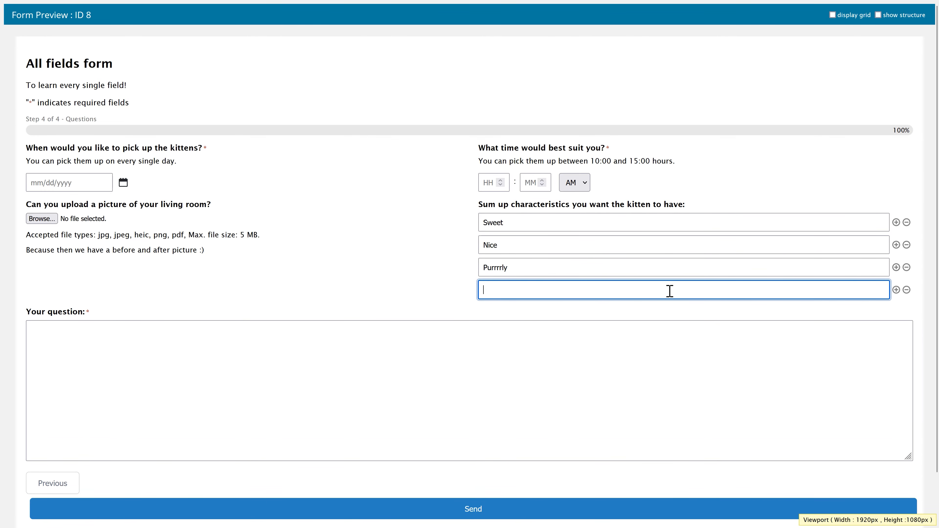
{"action": "type", "text": "Kittenlike"}
{"action": "left_click", "coordinate": [591, 356]}
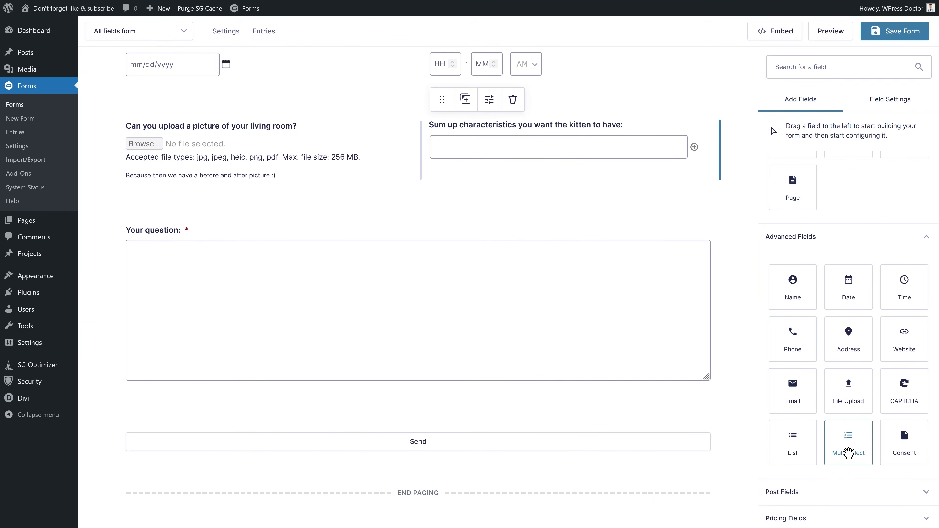
{"action": "left_click_drag", "start_coordinate": [848, 451], "coordinate": [302, 319]}
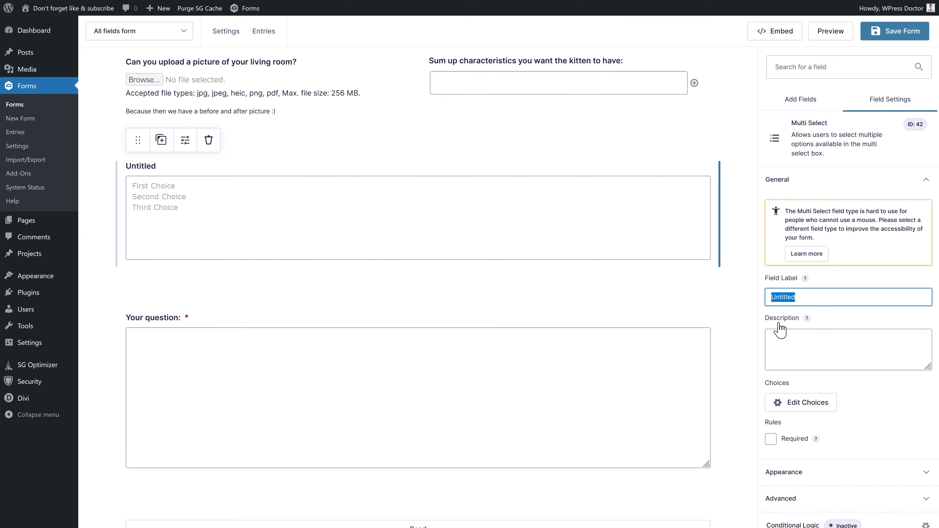
- Label the multi-select 'Choose from the list below of kittens:' and rename its choices Browny, Blondy, Whitey, plus a fourth
{"action": "type", "text": "Choose from the list below of kittens:"}
{"action": "left_click", "coordinate": [824, 337]}
{"action": "left_click", "coordinate": [805, 405]}
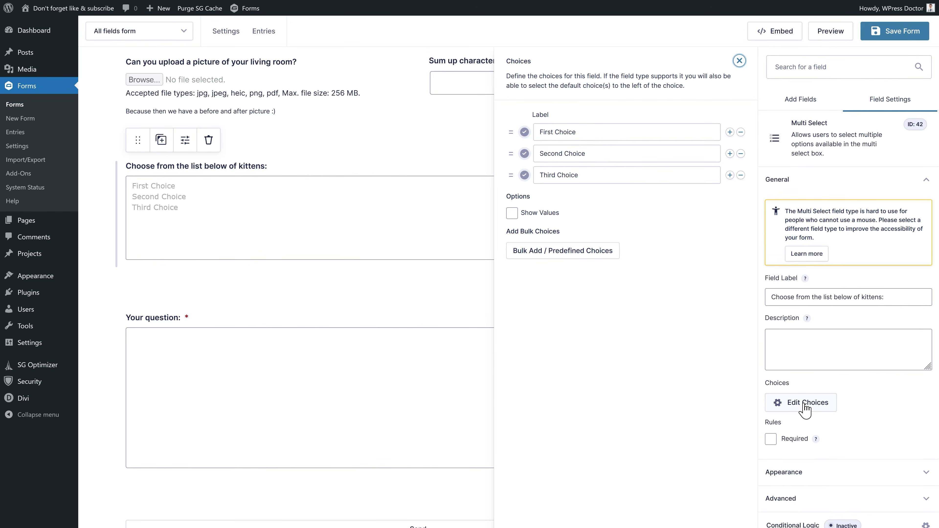
{"action": "left_click", "coordinate": [599, 137]}
{"action": "key", "text": "ctrl+a"}
{"action": "type", "text": "Br"}
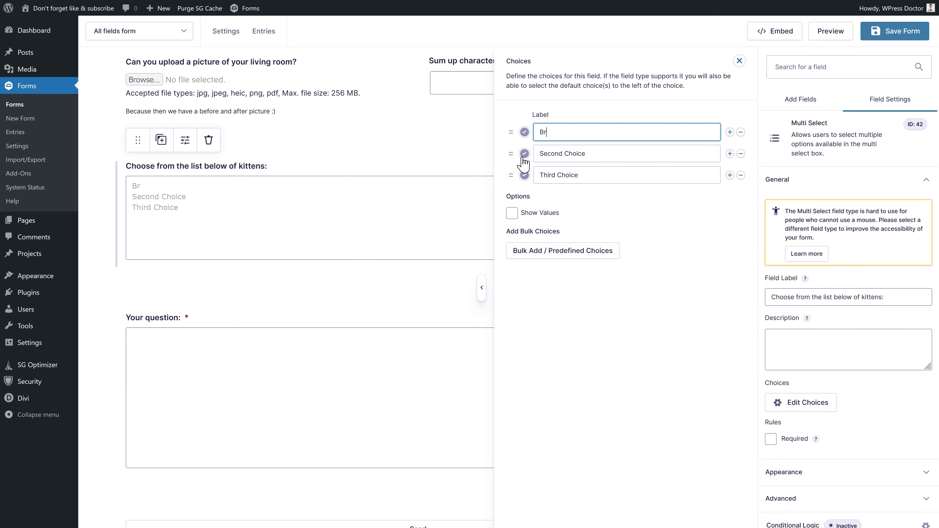
{"action": "type", "text": "owny"}
{"action": "key", "text": "Tab"}
{"action": "type", "text": "Blondy"}
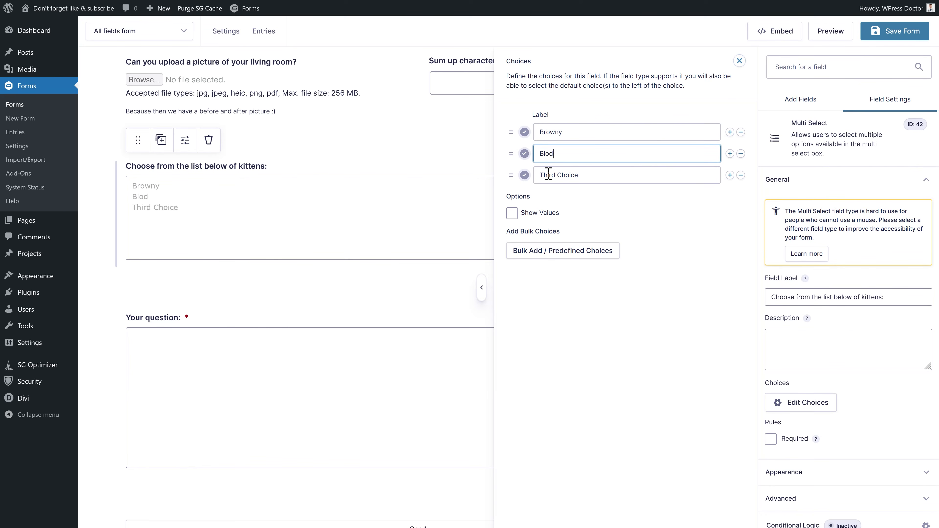
{"action": "key", "text": "Tab"}
{"action": "type", "text": "W"}
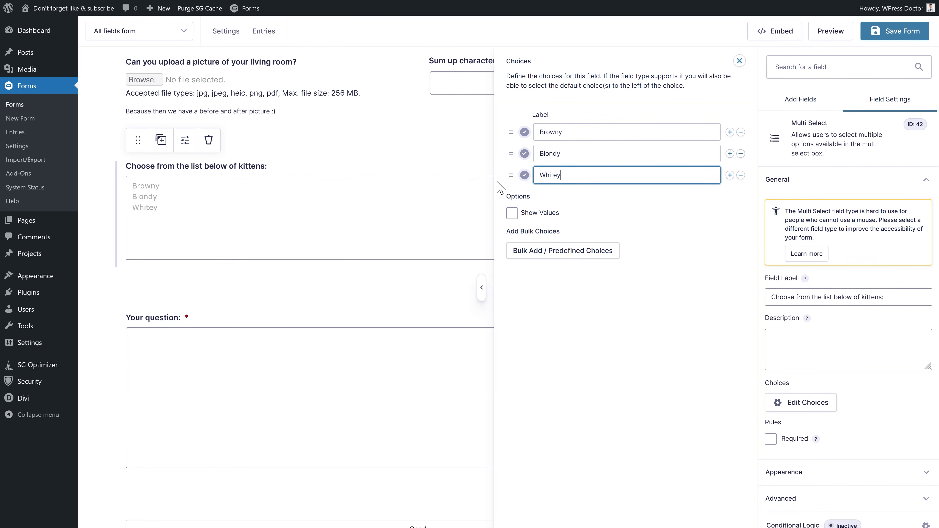
{"action": "key", "text": "Return"}
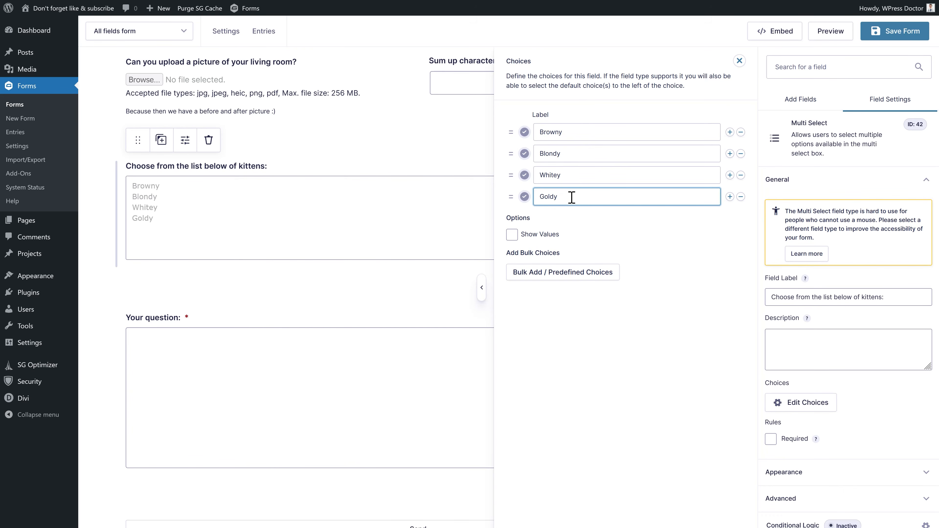
- Enable Show Values and give the choices values 400, 600 and 100
{"action": "left_click", "coordinate": [513, 235]}
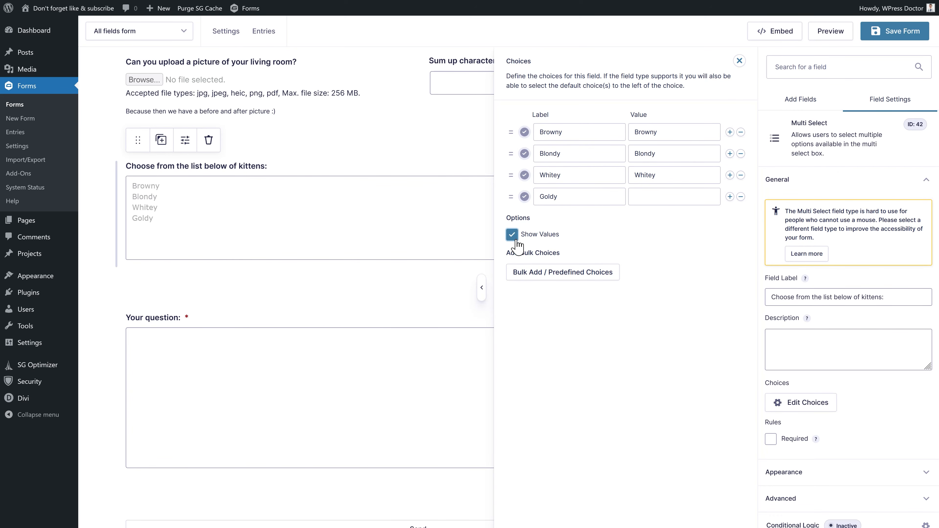
{"action": "left_click_drag", "start_coordinate": [665, 134], "coordinate": [630, 144]}
{"action": "left_click", "coordinate": [665, 156]}
{"action": "double_click", "coordinate": [656, 140]}
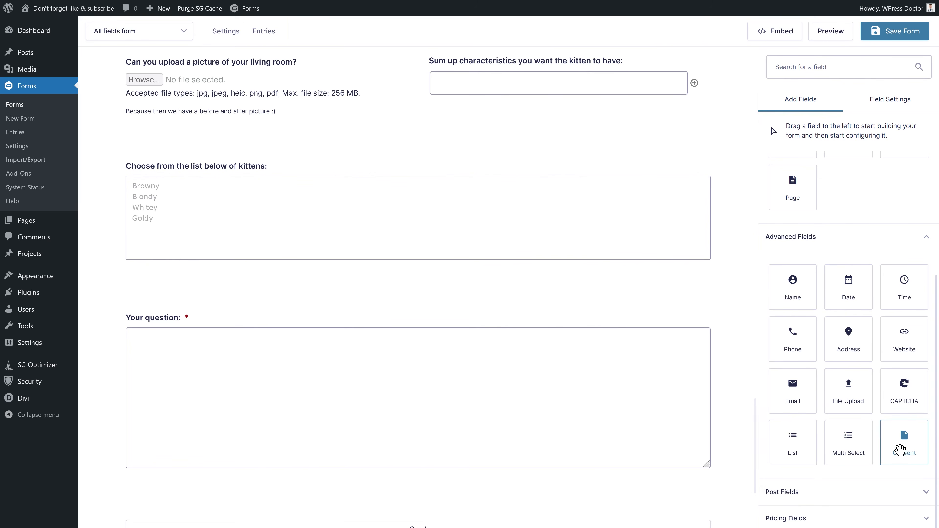
- Add a Consent field above Your question and select it
{"action": "left_click_drag", "start_coordinate": [901, 448], "coordinate": [231, 353]}
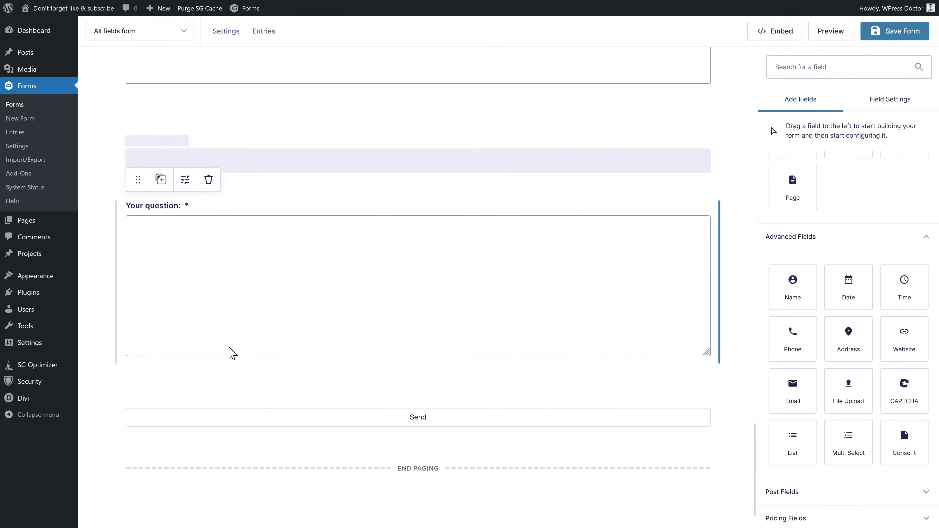
{"action": "left_click", "coordinate": [201, 275]}
{"action": "left_click", "coordinate": [180, 160]}
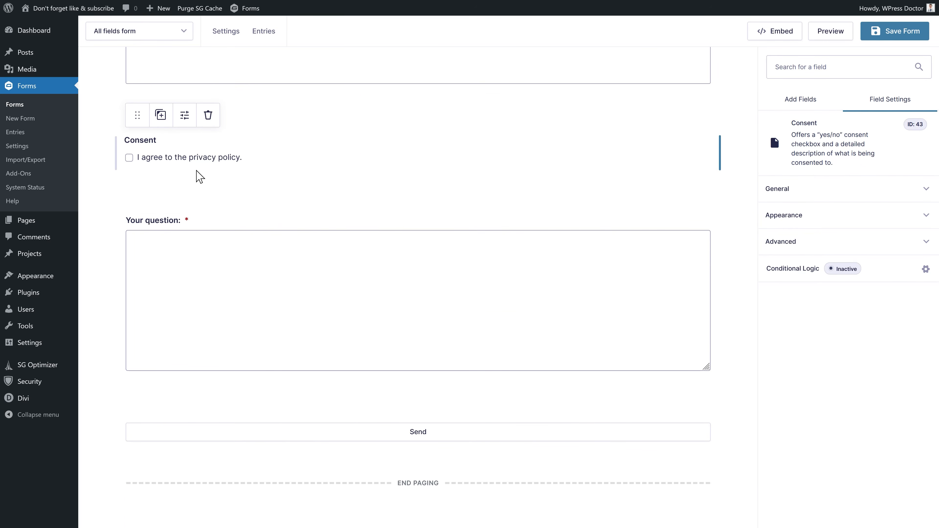
- Set the consent text to '...love the kitten... for the rest of its beautiful life!' and make it required
{"action": "left_click", "coordinate": [811, 194]}
{"action": "left_click", "coordinate": [875, 274]}
{"action": "left_click_drag", "start_coordinate": [878, 272], "coordinate": [801, 274]}
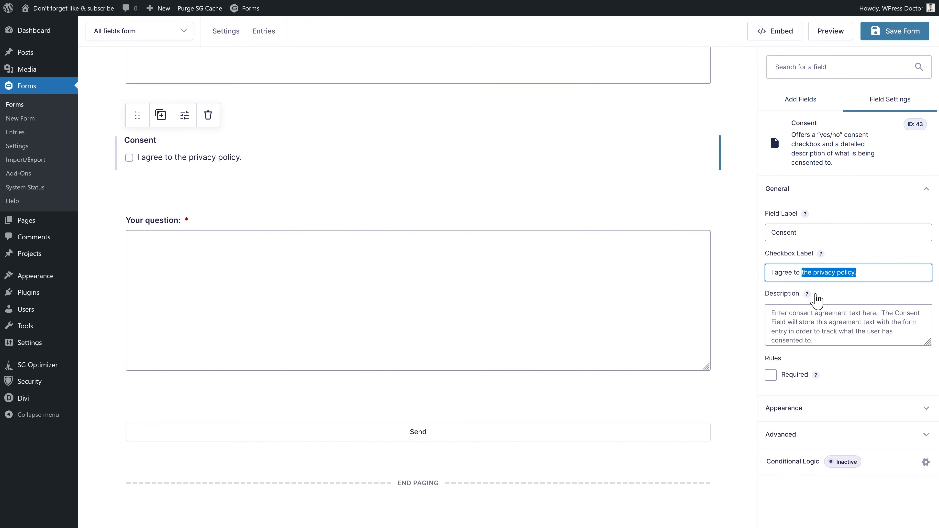
{"action": "type", "text": "love"}
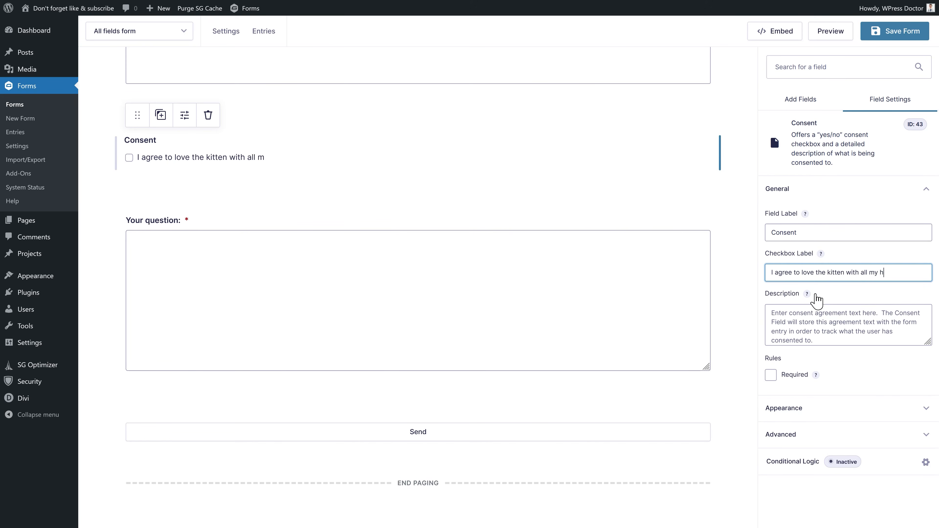
{"action": "type", "text": " rest of its"}
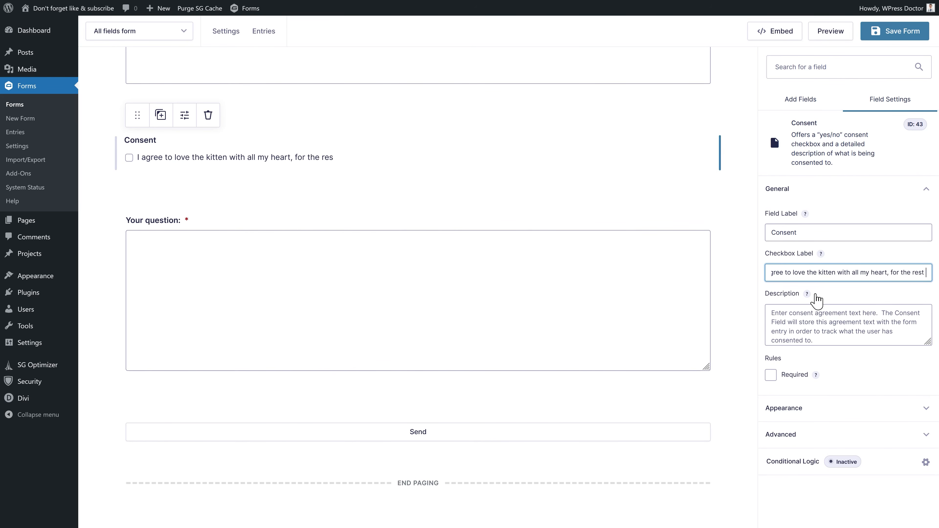
{"action": "type", "text": " beautifull lif"}
{"action": "key", "text": "BackSpace"}
{"action": "key", "text": "BackSpace"}
{"action": "key", "text": "BackSpace"}
{"action": "key", "text": "BackSpace"}
{"action": "key", "text": "BackSpace"}
{"action": "type", "text": "life!"}
{"action": "left_click", "coordinate": [771, 375]}
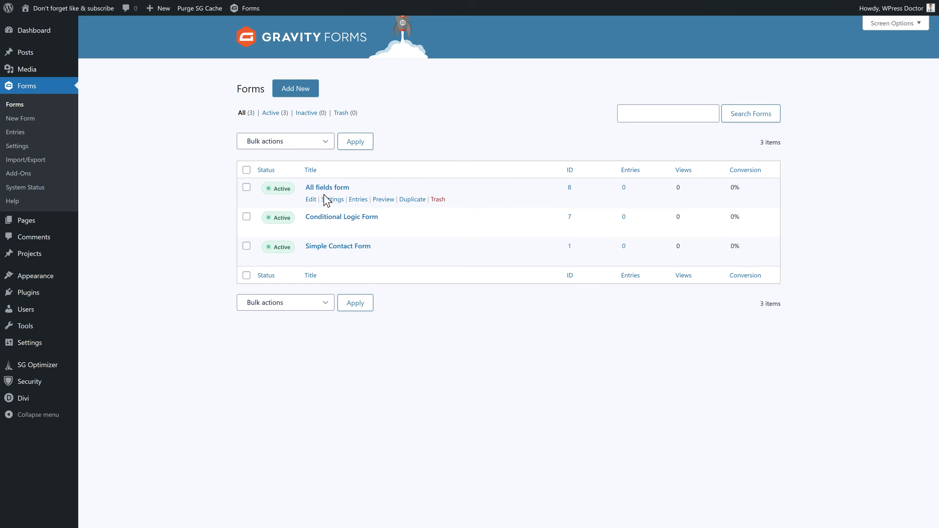
- Duplicate the All fields form and open the copy's form settings
{"action": "left_click", "coordinate": [413, 200]}
{"action": "mouse_move", "coordinate": [332, 240]}
{"action": "mouse_move", "coordinate": [332, 270]}
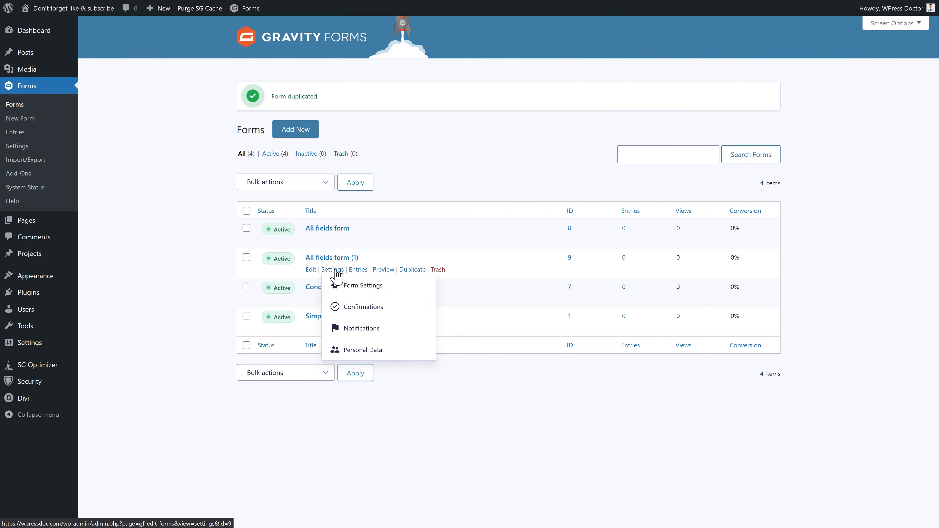
{"action": "left_click", "coordinate": [356, 295]}
- Retitle the copy 'Pricing form' with description 'To learn the pricing fields' and save the settings
{"action": "left_click", "coordinate": [438, 168]}
{"action": "key", "text": "ctrl+a"}
{"action": "type", "text": "P"}
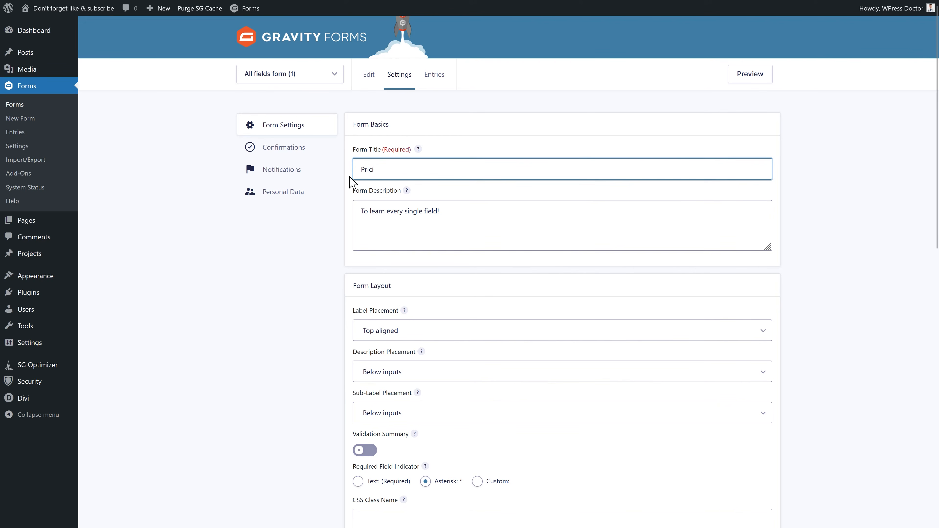
{"action": "left_click_drag", "start_coordinate": [447, 210], "coordinate": [409, 216]}
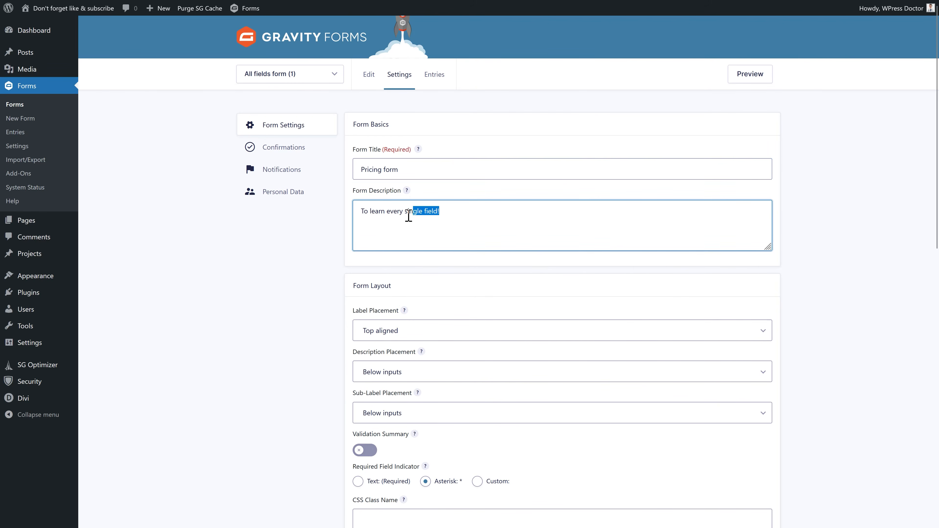
{"action": "type", "text": "the pricing fields"}
{"action": "middle_click", "coordinate": [311, 263]}
{"action": "left_click", "coordinate": [371, 452]}
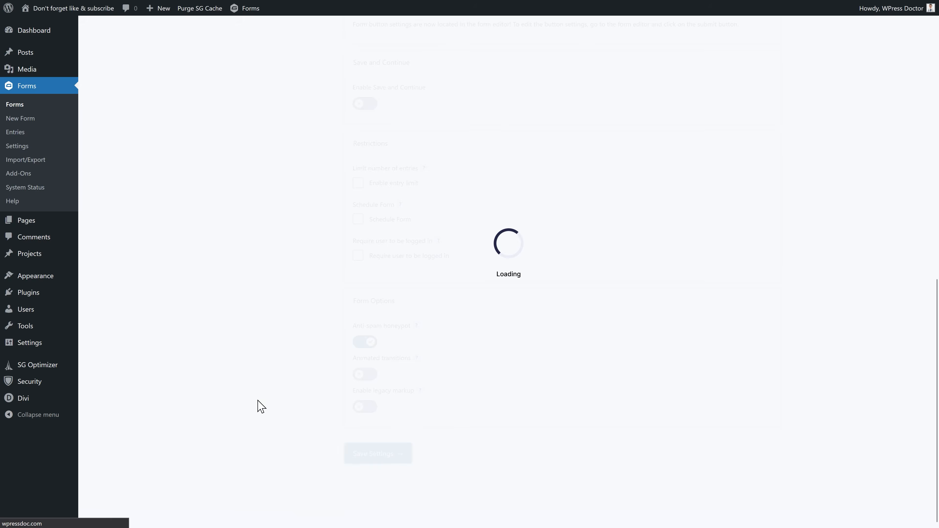
{"action": "left_click", "coordinate": [365, 79]}
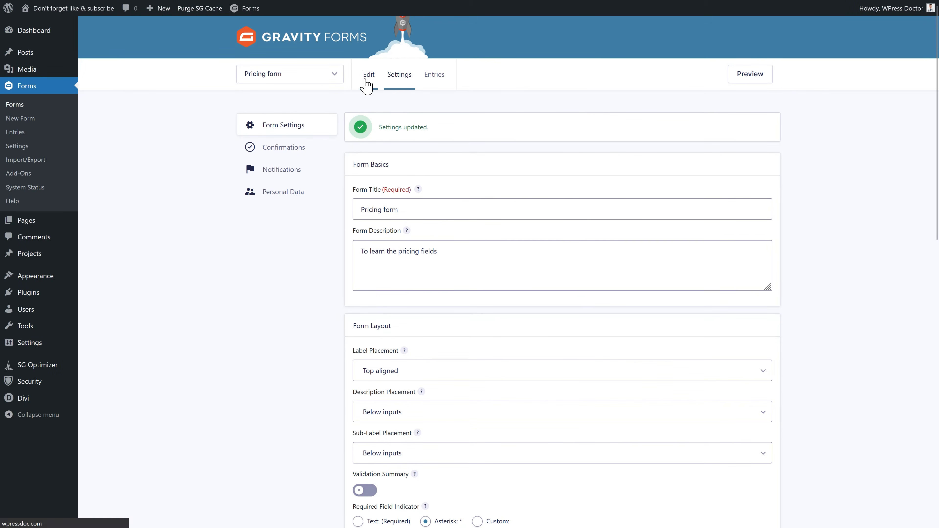
- Add a Product pricing field to the form and edit its label
{"action": "middle_click", "coordinate": [724, 182]}
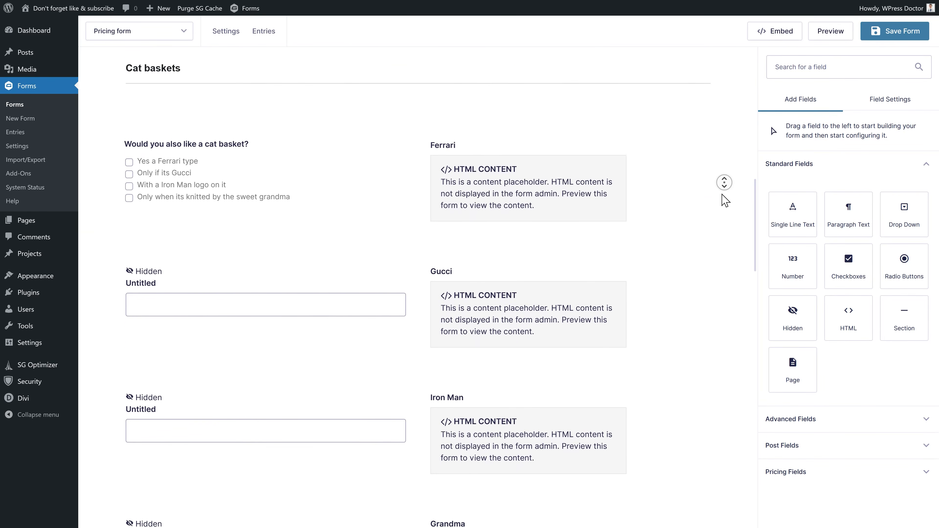
{"action": "middle_click", "coordinate": [719, 203]}
{"action": "left_click", "coordinate": [788, 474]}
{"action": "middle_click", "coordinate": [858, 386]}
{"action": "scroll", "coordinate": [667, 327], "scroll_direction": "up", "scroll_amount": 6}
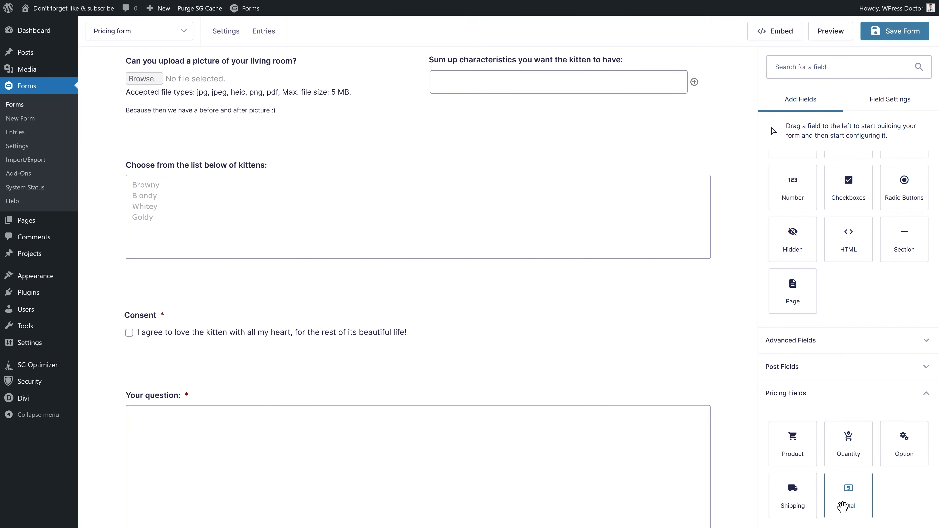
{"action": "left_click_drag", "start_coordinate": [786, 449], "coordinate": [227, 434]}
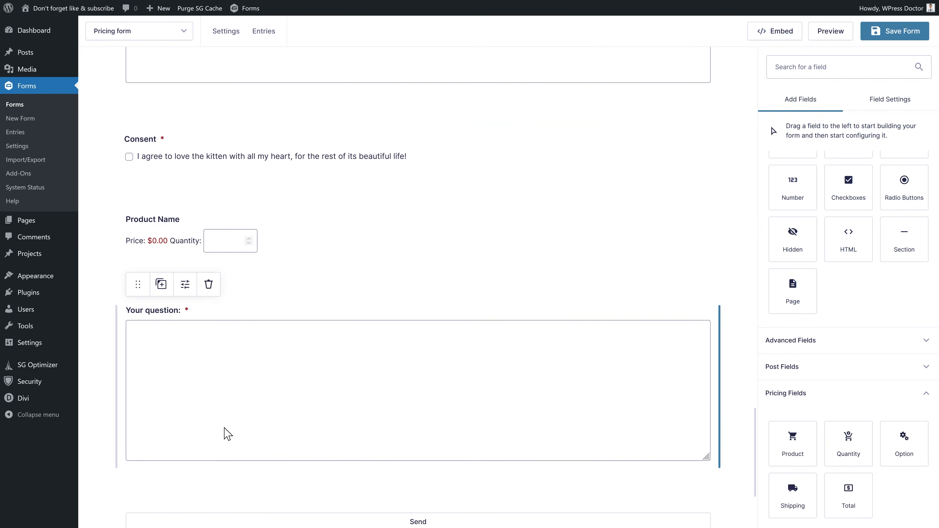
{"action": "left_click", "coordinate": [148, 240]}
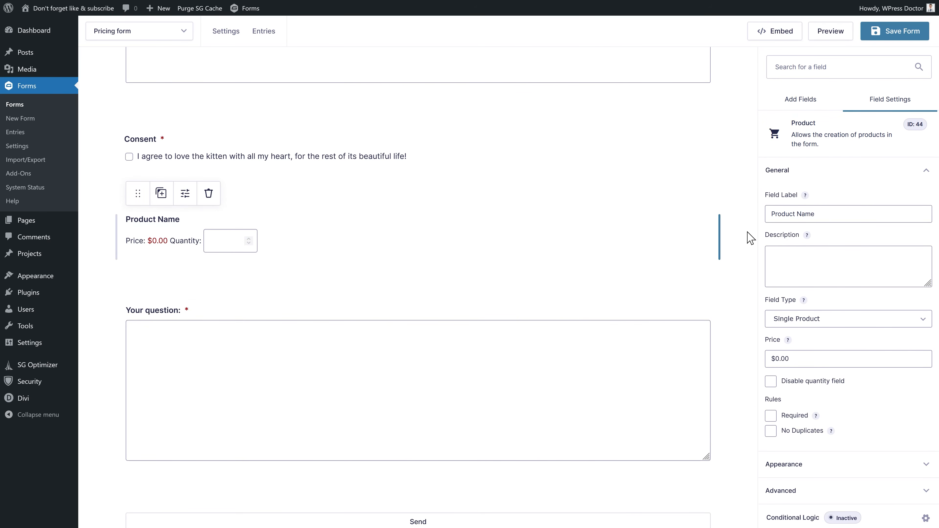
{"action": "triple_click", "coordinate": [826, 213]}
{"action": "type", "text": "Kitten browney"}
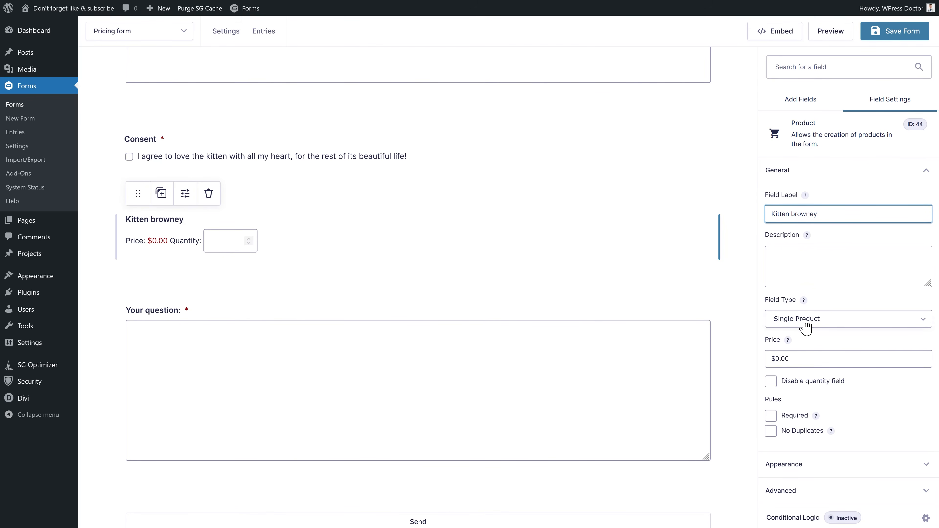
- Try the radio, user-defined price, hidden and calculation product types, then settle on Drop Down
{"action": "left_click", "coordinate": [819, 325]}
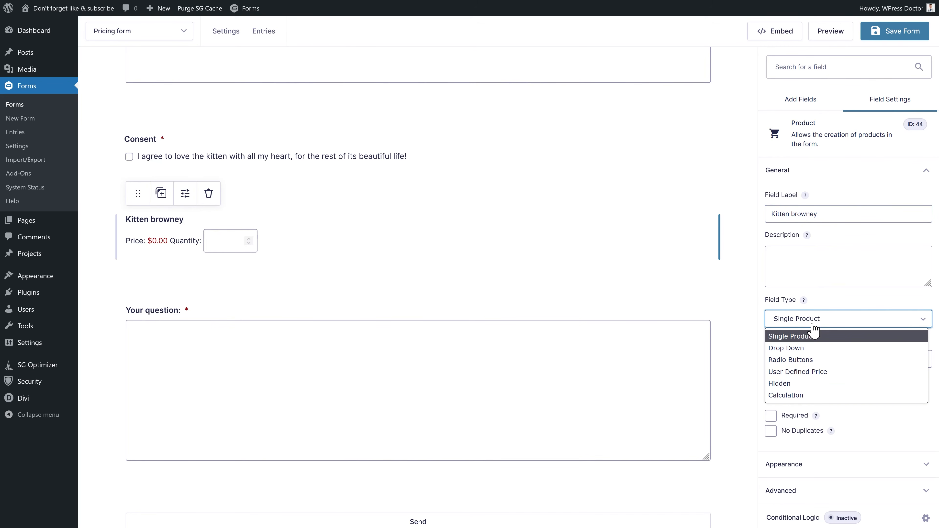
{"action": "left_click", "coordinate": [795, 348]}
{"action": "left_click", "coordinate": [808, 325]}
{"action": "left_click", "coordinate": [803, 360]}
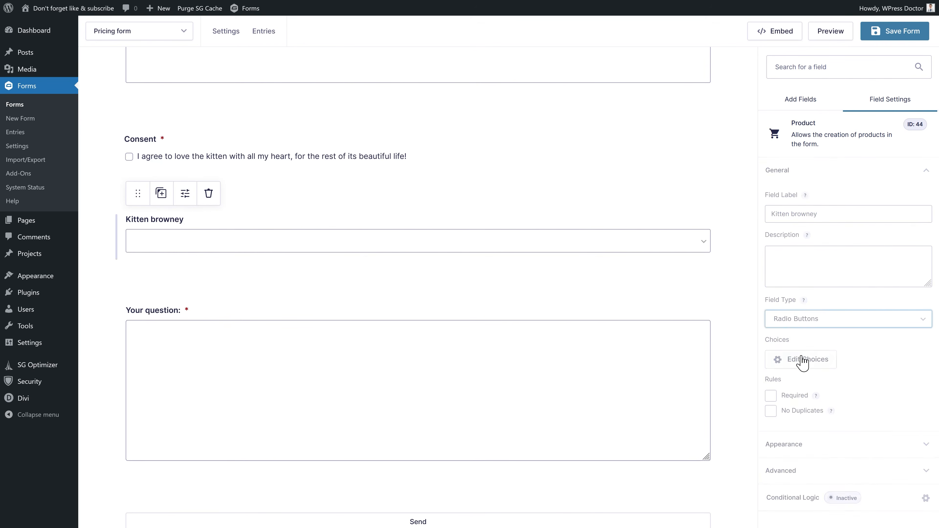
{"action": "left_click", "coordinate": [803, 326]}
{"action": "left_click", "coordinate": [798, 371]}
{"action": "left_click", "coordinate": [808, 325]}
{"action": "left_click", "coordinate": [791, 383]}
{"action": "left_click", "coordinate": [803, 326]}
{"action": "left_click", "coordinate": [792, 394]}
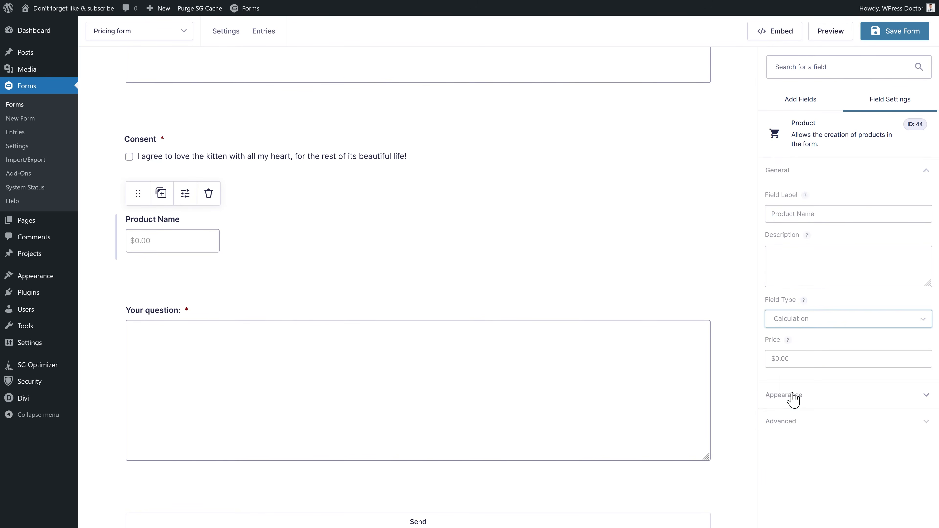
{"action": "left_click", "coordinate": [803, 327]}
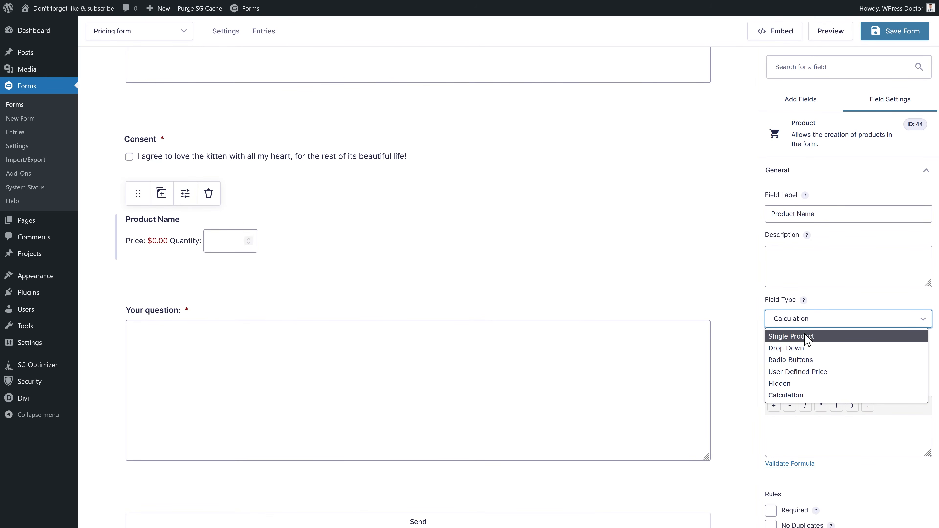
{"action": "left_click", "coordinate": [780, 348]}
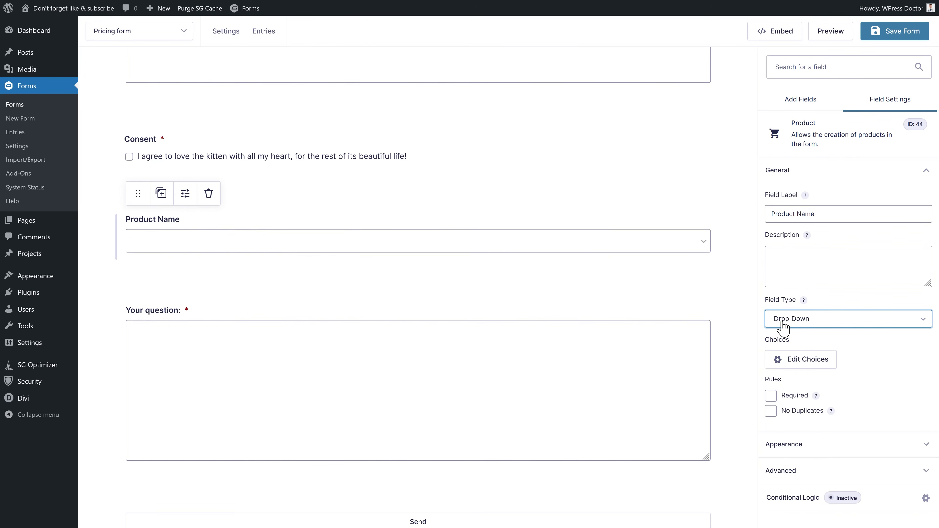
- Move the Product Name drop-down above the kittens list
{"action": "triple_click", "coordinate": [822, 216]}
{"action": "scroll", "coordinate": [610, 222], "scroll_direction": "up", "scroll_amount": 5}
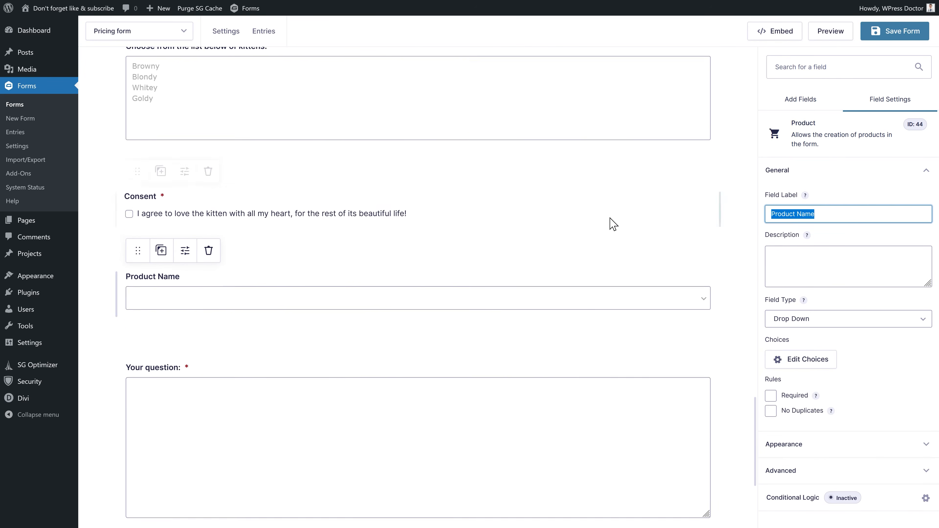
{"action": "left_click_drag", "start_coordinate": [137, 422], "coordinate": [145, 276]}
{"action": "scroll", "coordinate": [222, 185], "scroll_direction": "up", "scroll_amount": 1}
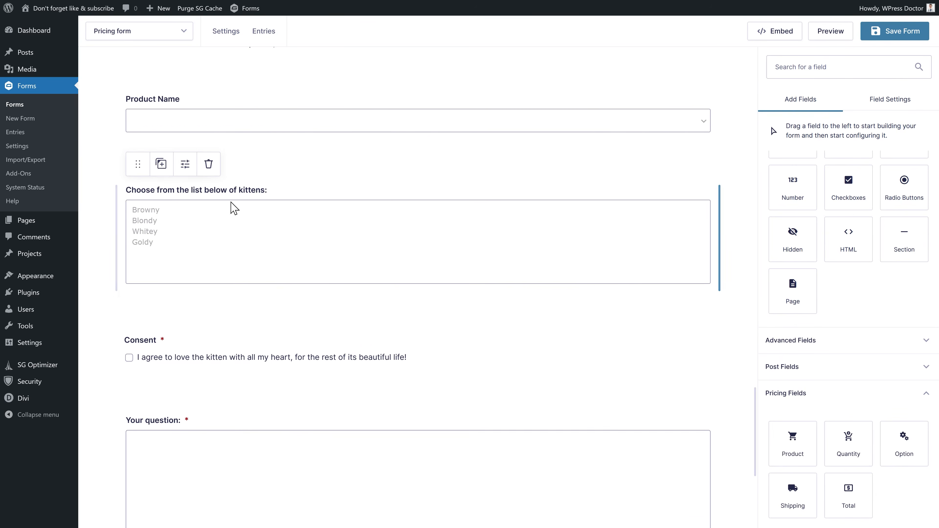
- Add a fourth Product Name choice, Goldy, priced $15,000
{"action": "left_click", "coordinate": [209, 127]}
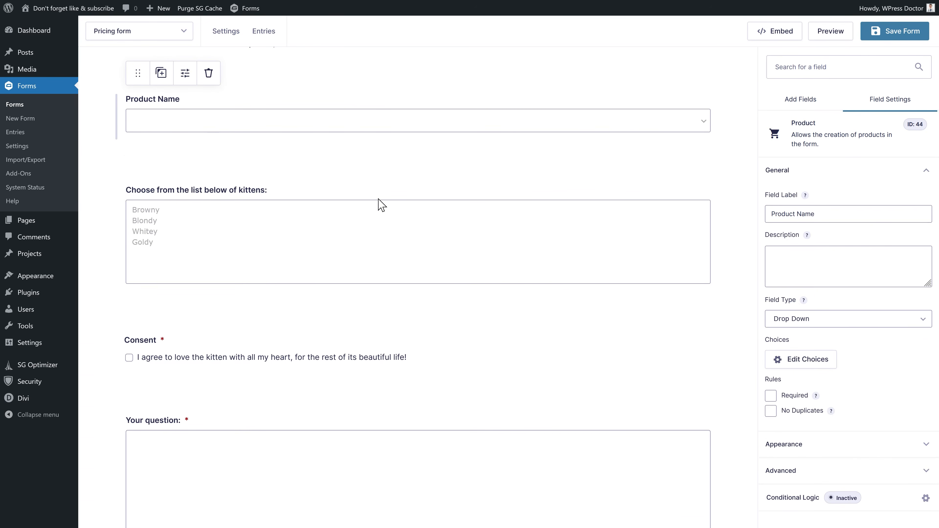
{"action": "left_click", "coordinate": [808, 360]}
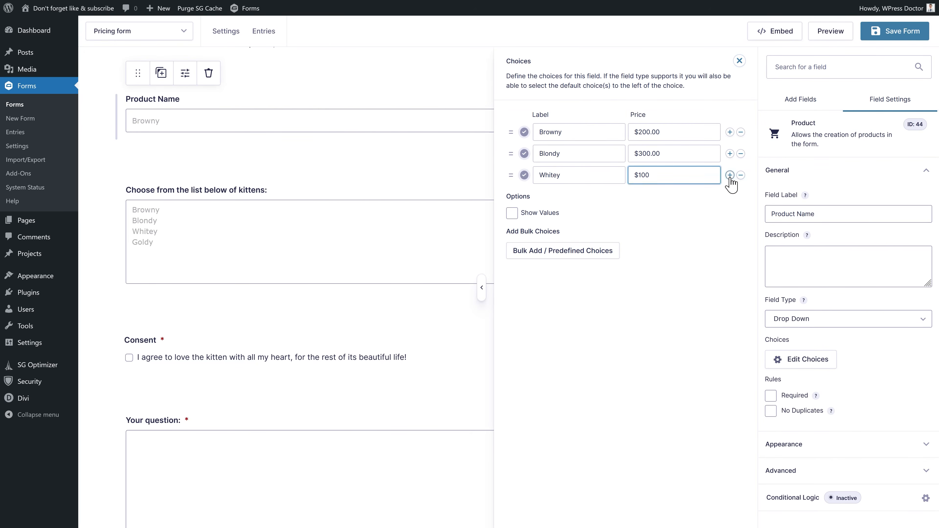
{"action": "left_click", "coordinate": [730, 176]}
{"action": "left_click", "coordinate": [594, 200]}
{"action": "type", "text": "Goldy"}
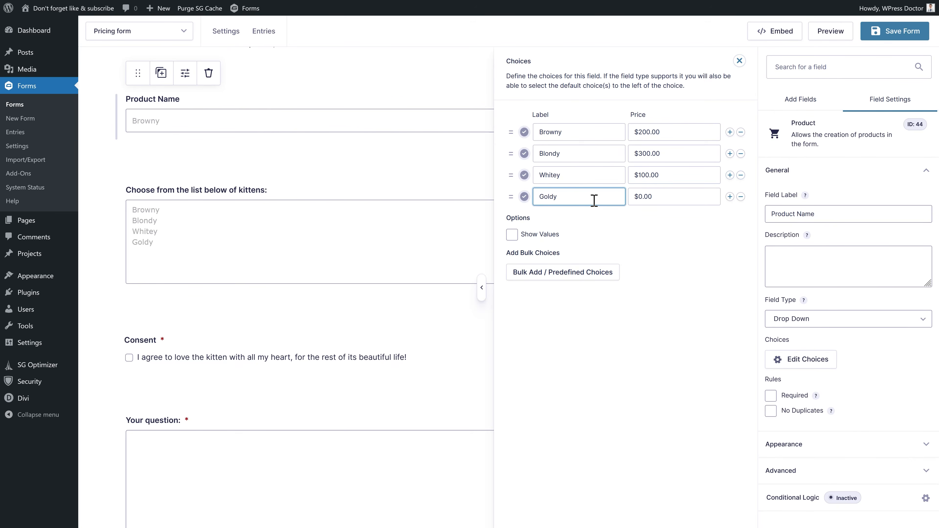
{"action": "left_click", "coordinate": [690, 195]}
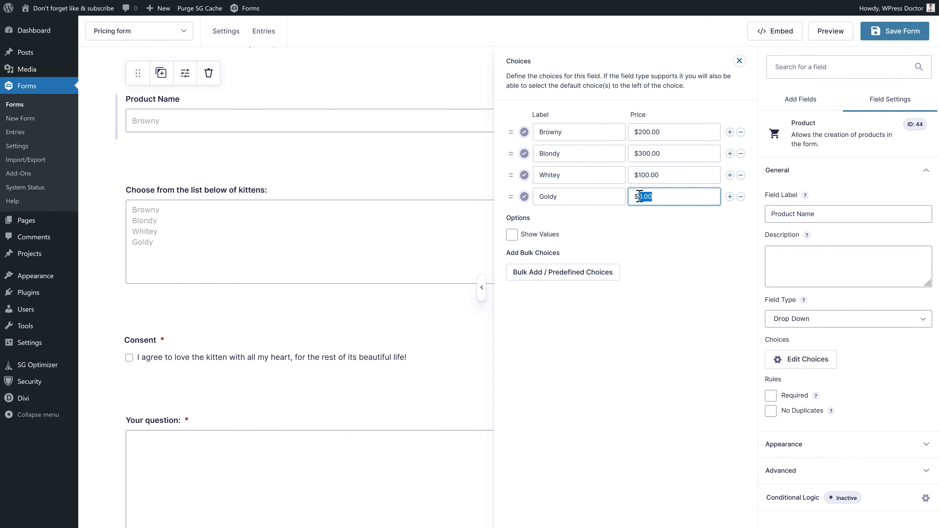
{"action": "type", "text": "000"}
{"action": "key", "text": "Tab"}
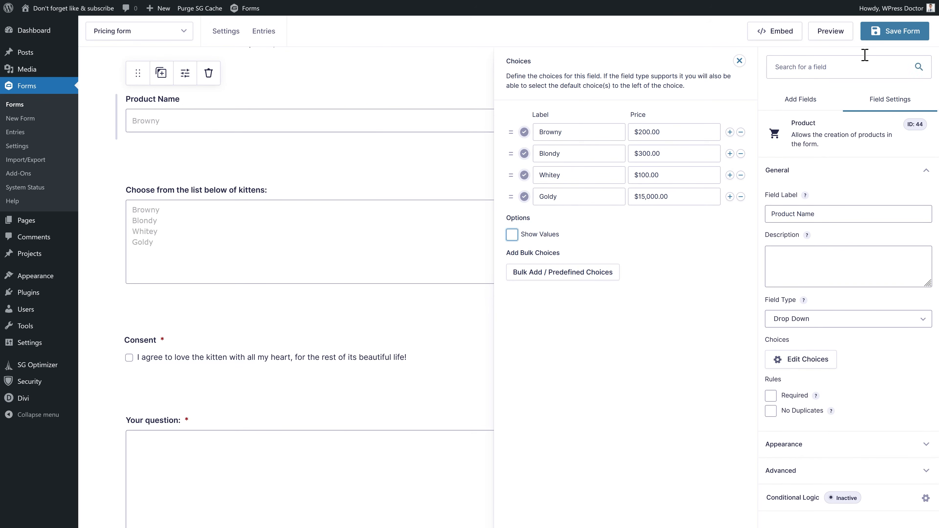
- Save the form and make the Product Name drop-down required
{"action": "left_click", "coordinate": [887, 35]}
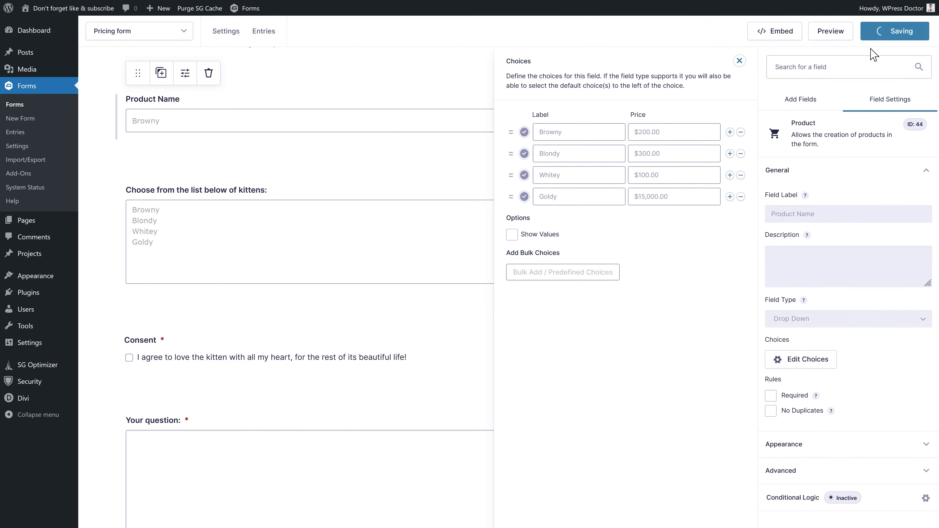
{"action": "left_click", "coordinate": [740, 61]}
{"action": "scroll", "coordinate": [438, 287], "scroll_direction": "up", "scroll_amount": 4}
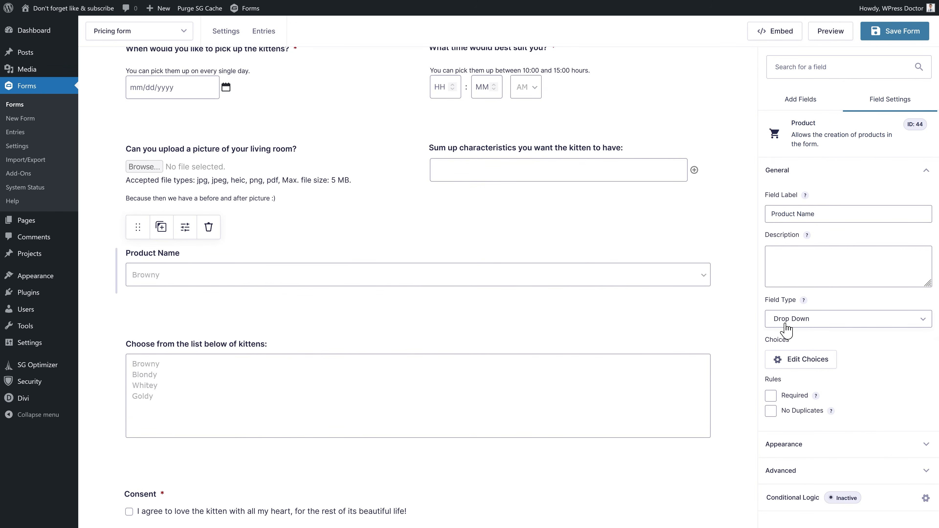
{"action": "left_click", "coordinate": [771, 396]}
- Delete the kittens multi-select field
{"action": "left_click", "coordinate": [526, 401]}
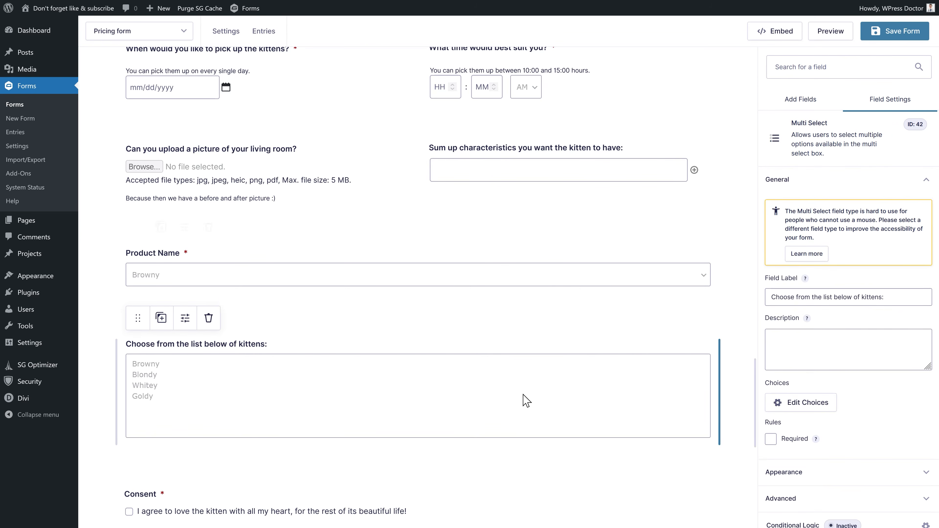
{"action": "left_click", "coordinate": [208, 319]}
{"action": "left_click", "coordinate": [515, 287]}
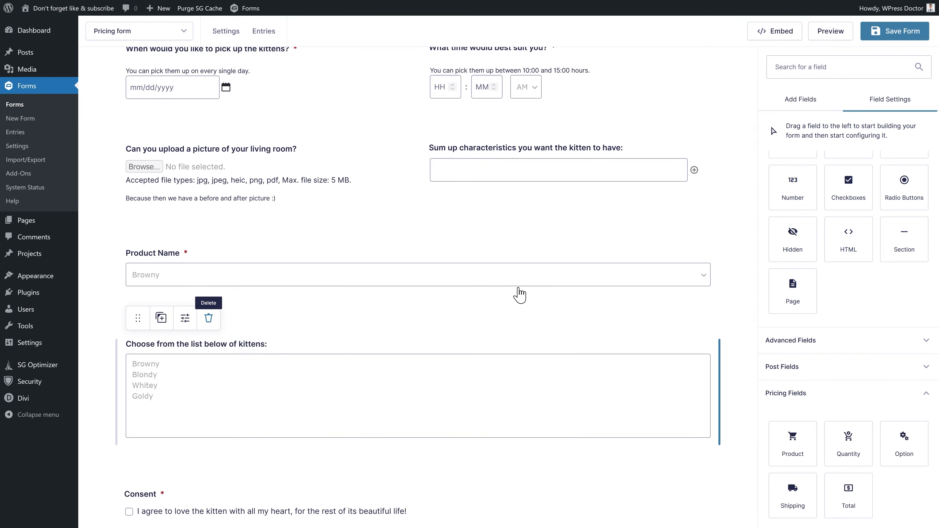
{"action": "scroll", "coordinate": [824, 378], "scroll_direction": "down", "scroll_amount": 1}
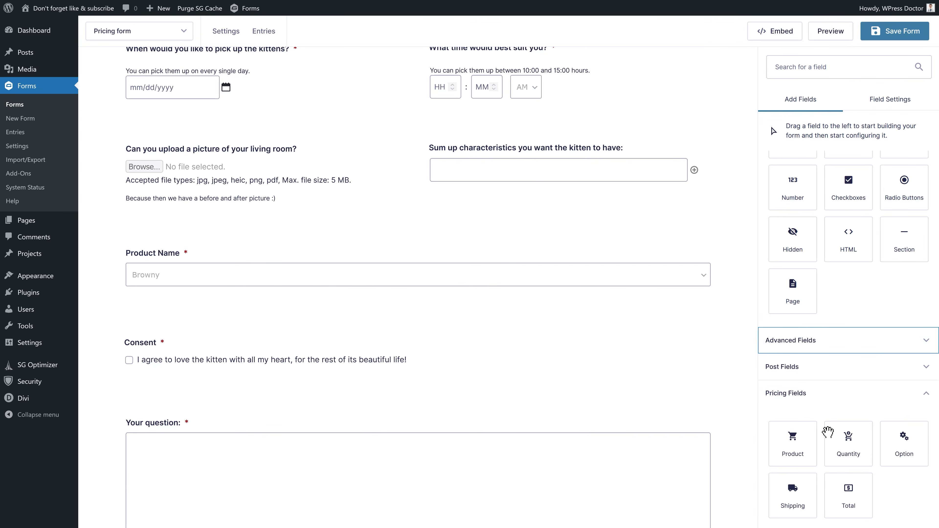
- Add a Quantity field next to Product Name, labelled 'How many would you like?', tied to Product Name
{"action": "left_click_drag", "start_coordinate": [851, 457], "coordinate": [677, 259]}
{"action": "scroll", "coordinate": [606, 237], "scroll_direction": "up", "scroll_amount": 5}
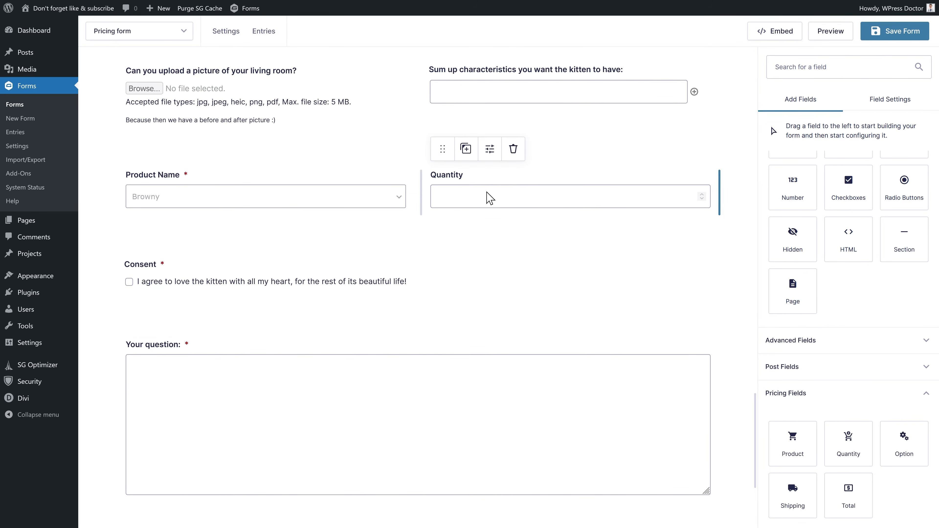
{"action": "left_click", "coordinate": [495, 195]}
{"action": "left_click_drag", "start_coordinate": [800, 215], "coordinate": [758, 233]}
{"action": "type", "text": "How many would you lk"}
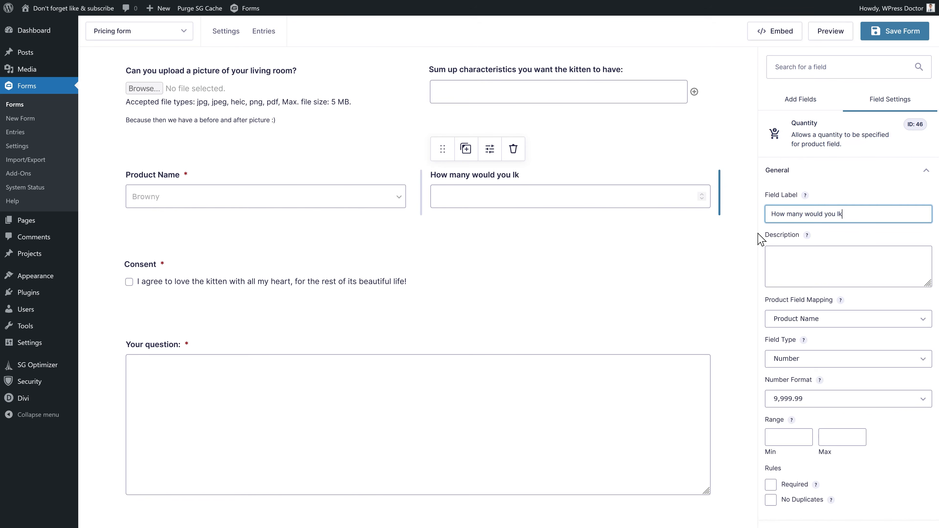
{"action": "key", "text": "BackSpace"}
{"action": "key", "text": "BackSpace"}
{"action": "key", "text": "BackSpace"}
{"action": "type", "text": "ike?"}
{"action": "left_click", "coordinate": [827, 320]}
{"action": "left_click", "coordinate": [826, 329]}
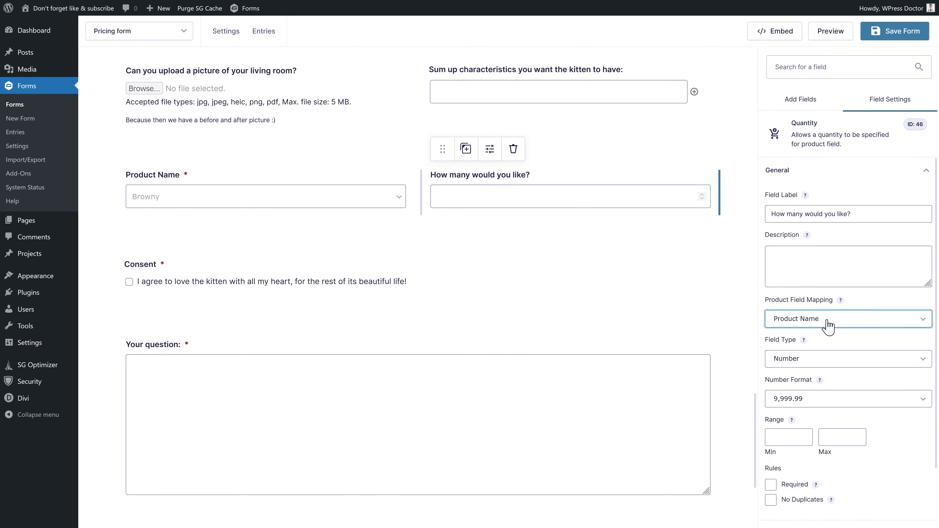
- Relabel the product drop-down 'Chose your kitten:'
{"action": "left_click", "coordinate": [363, 203]}
{"action": "left_click", "coordinate": [829, 213]}
{"action": "triple_click", "coordinate": [829, 213]}
{"action": "type", "text": "Chose your kitten:"}
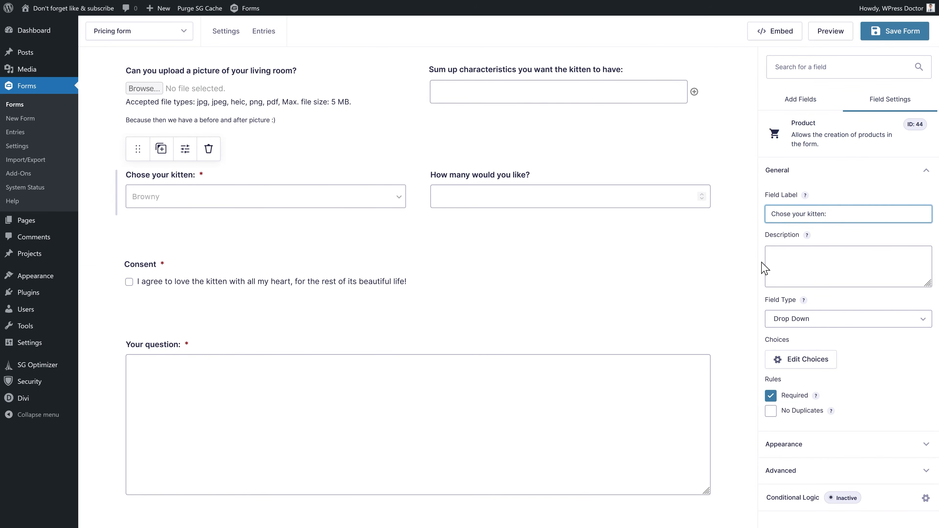
- Keep the quantity as a Number with range 1 to 3, and save the form
{"action": "left_click", "coordinate": [472, 188]}
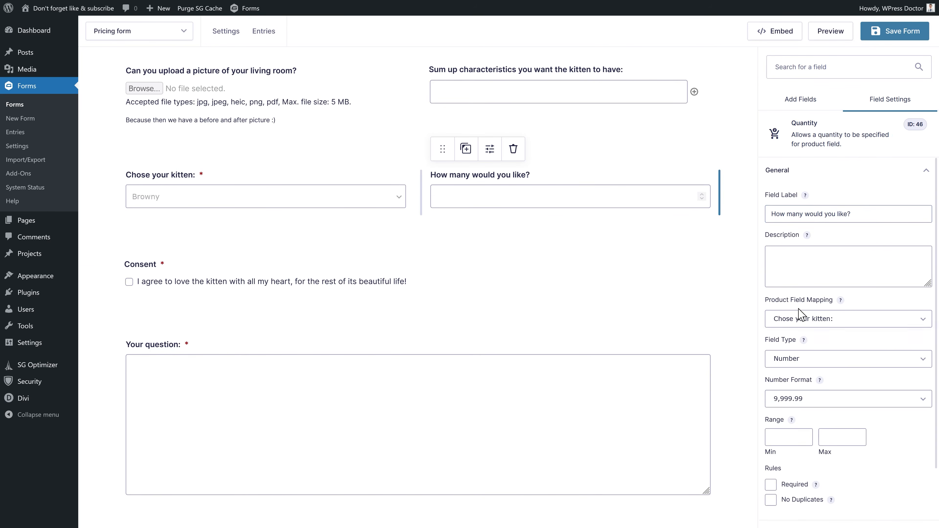
{"action": "left_click", "coordinate": [813, 359]}
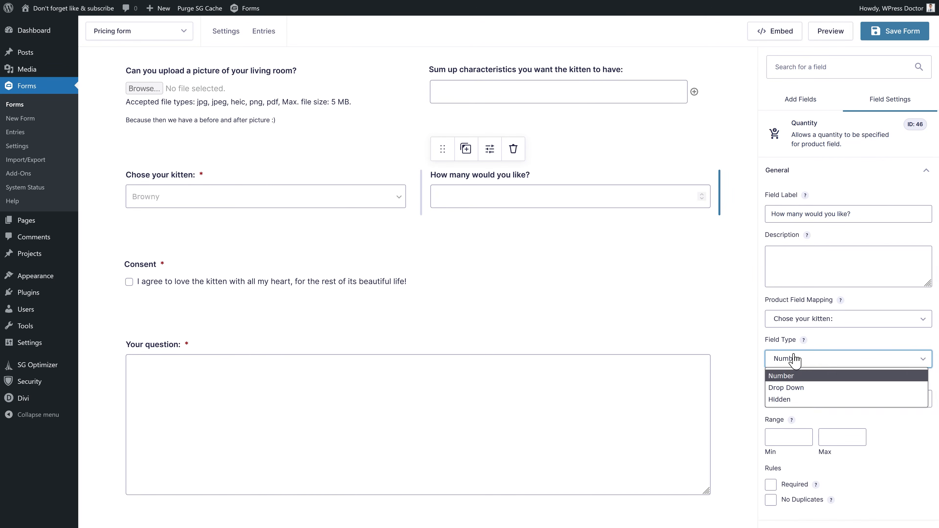
{"action": "left_click", "coordinate": [798, 377]}
{"action": "left_click_drag", "start_coordinate": [779, 437], "coordinate": [754, 443]}
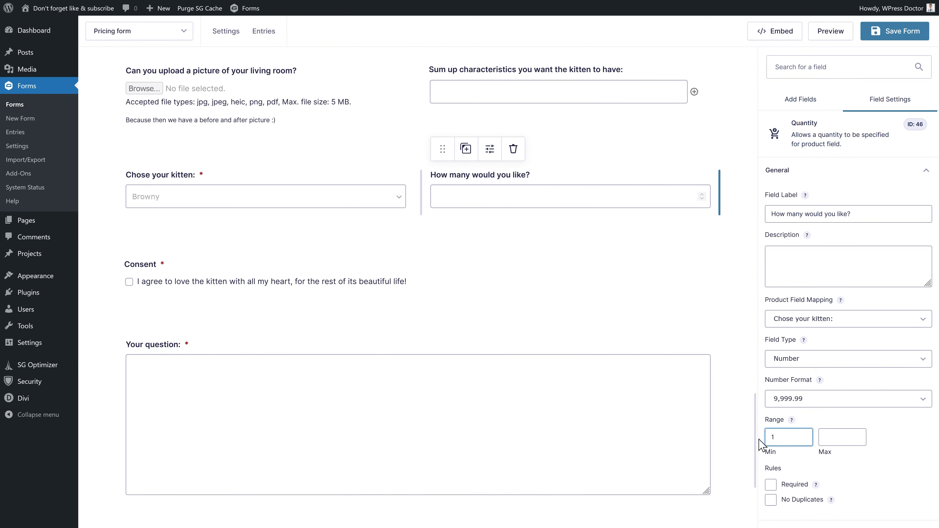
{"action": "type", "text": "1"}
{"action": "left_click", "coordinate": [835, 438]}
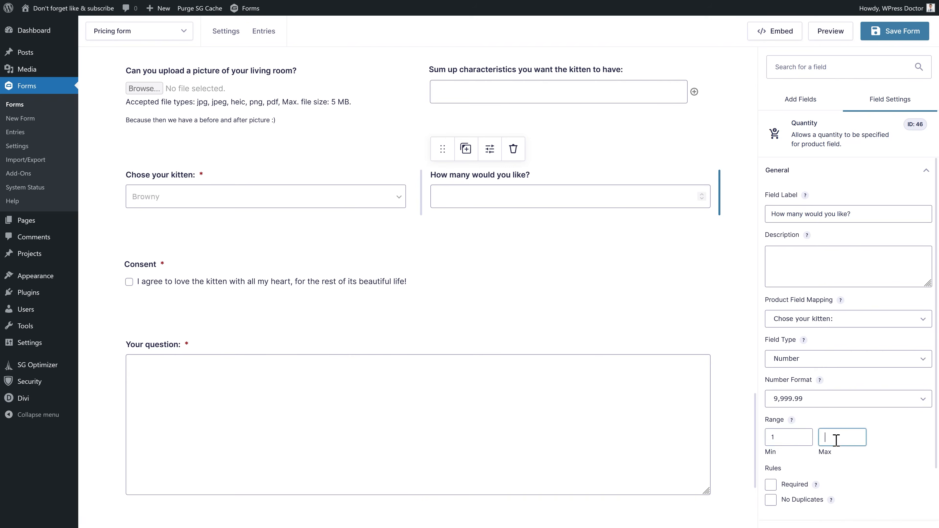
{"action": "left_click", "coordinate": [896, 444]}
{"action": "left_click", "coordinate": [887, 36]}
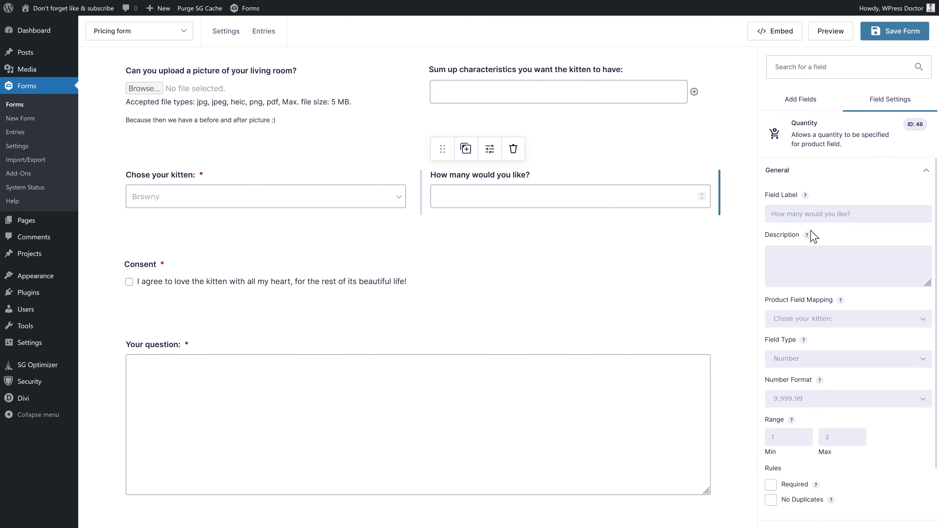
{"action": "left_click", "coordinate": [791, 107]}
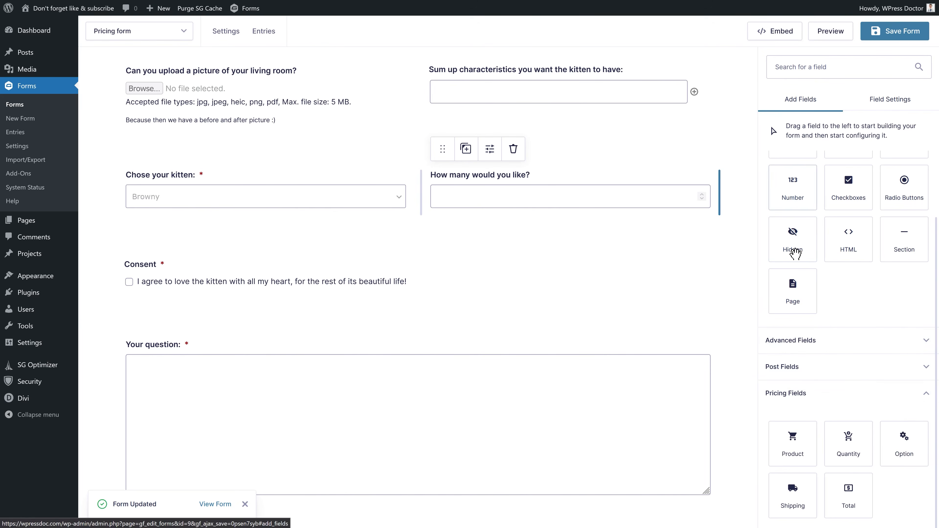
- Add an Option field above Consent labelled 'What would you like to have more?' using Checkboxes
{"action": "left_click_drag", "start_coordinate": [905, 457], "coordinate": [219, 314]}
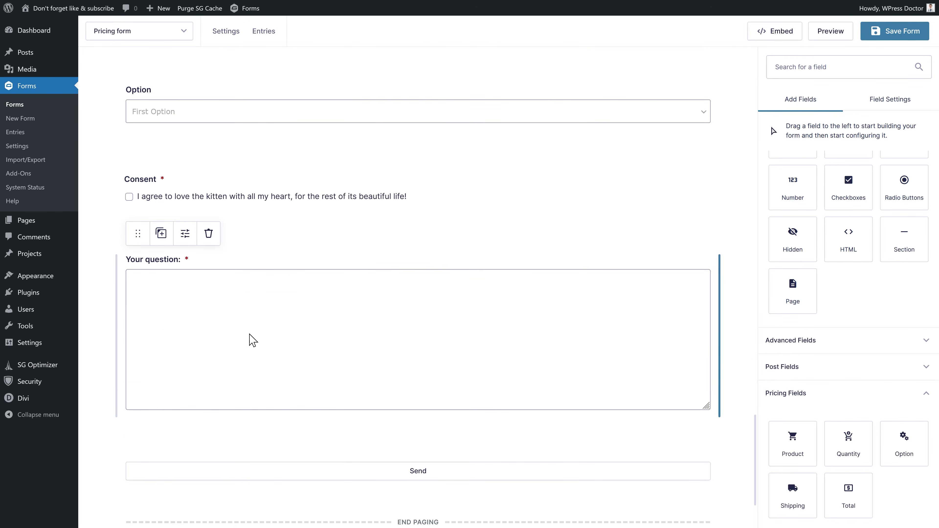
{"action": "double_click", "coordinate": [782, 231]}
{"action": "type", "text": "What would"}
{"action": "key", "text": "BackSpace"}
{"action": "type", "text": "ld you like to have more?"}
{"action": "left_click", "coordinate": [815, 368]}
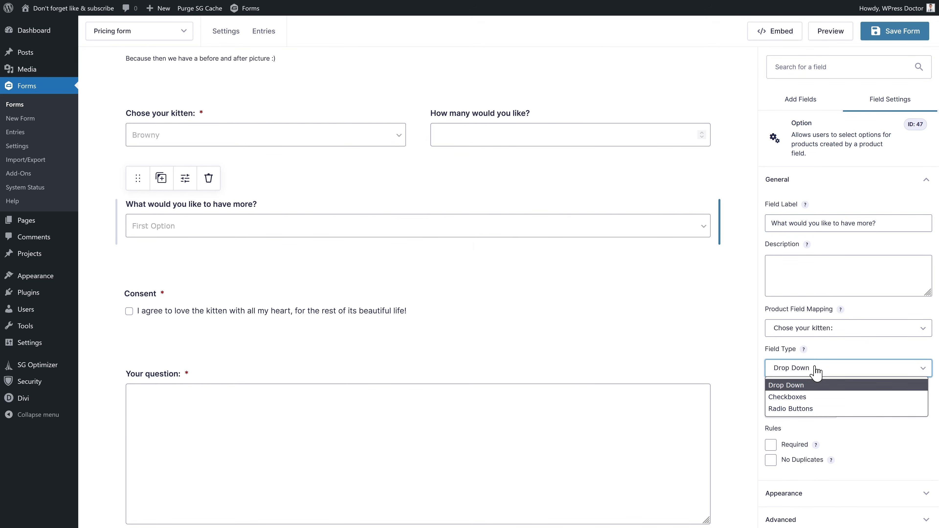
{"action": "left_click", "coordinate": [807, 397]}
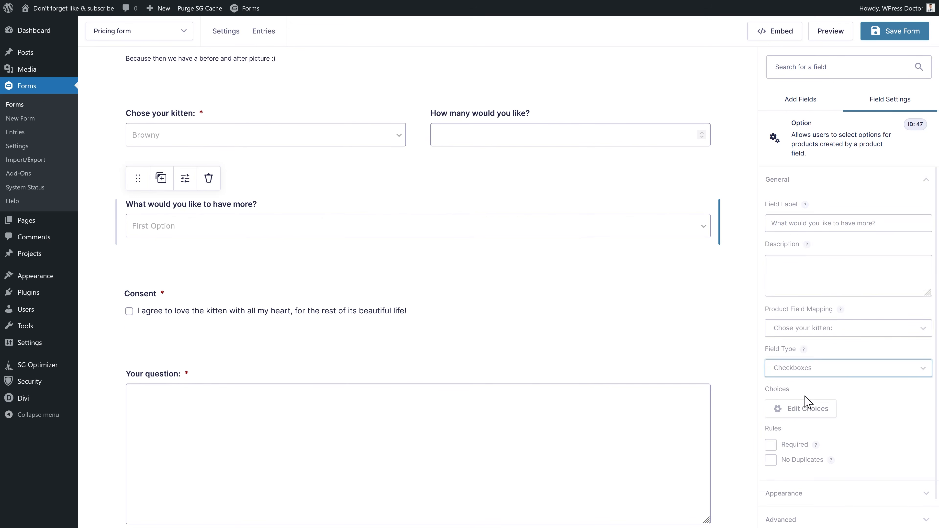
- Set the choices Harnas $30, Cat Collar $5 and Cat Rocket Scooter $800, then save
{"action": "left_click", "coordinate": [816, 411]}
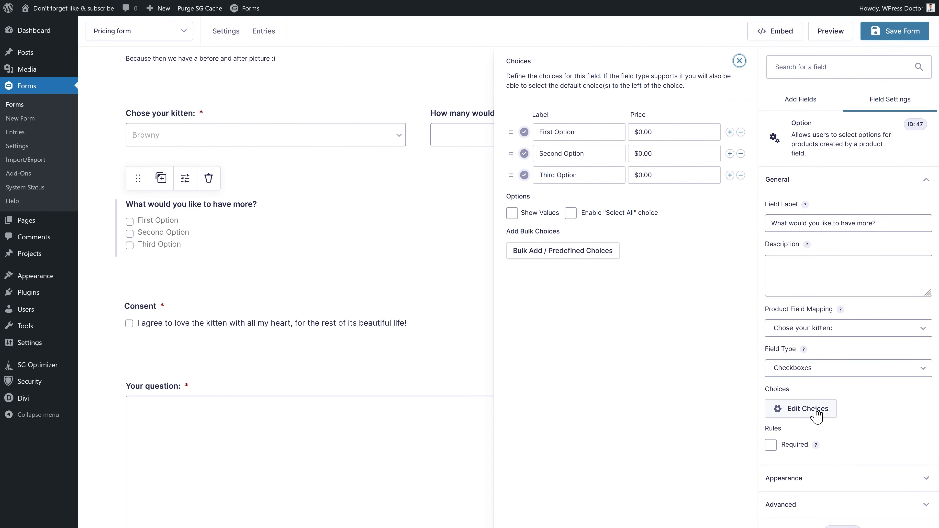
{"action": "left_click_drag", "start_coordinate": [583, 133], "coordinate": [537, 136]}
{"action": "type", "text": "Harnas"}
{"action": "key", "text": "Tab"}
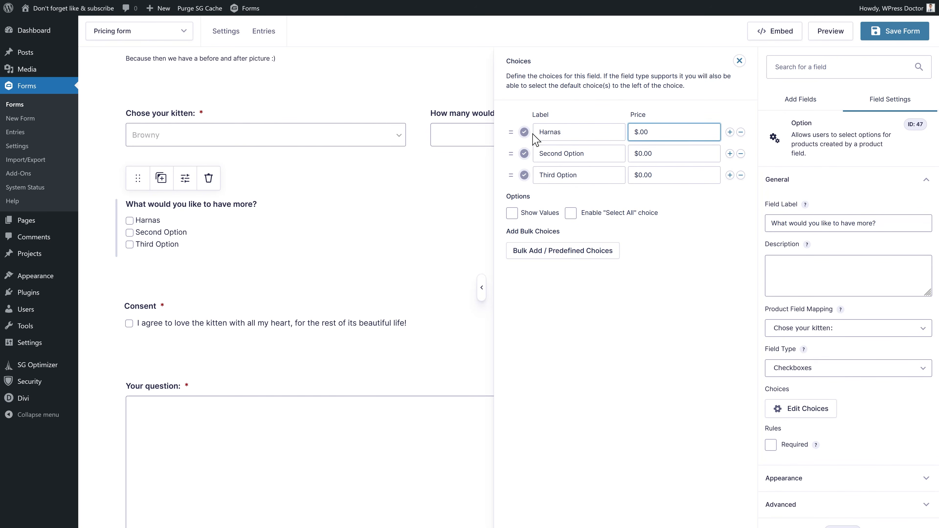
{"action": "left_click_drag", "start_coordinate": [585, 153], "coordinate": [542, 152]}
{"action": "type", "text": "Cat Collar"}
{"action": "left_click_drag", "start_coordinate": [642, 154], "coordinate": [638, 154]}
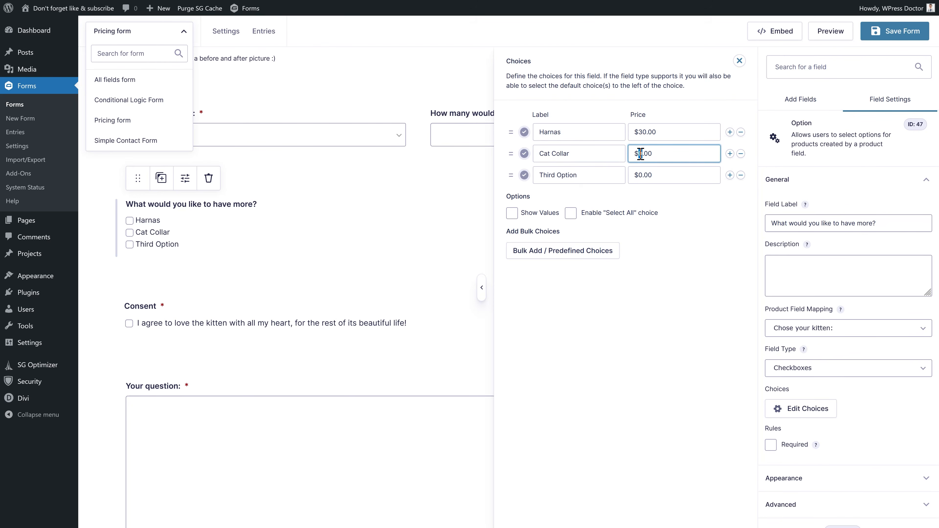
{"action": "left_click_drag", "start_coordinate": [579, 176], "coordinate": [541, 198]}
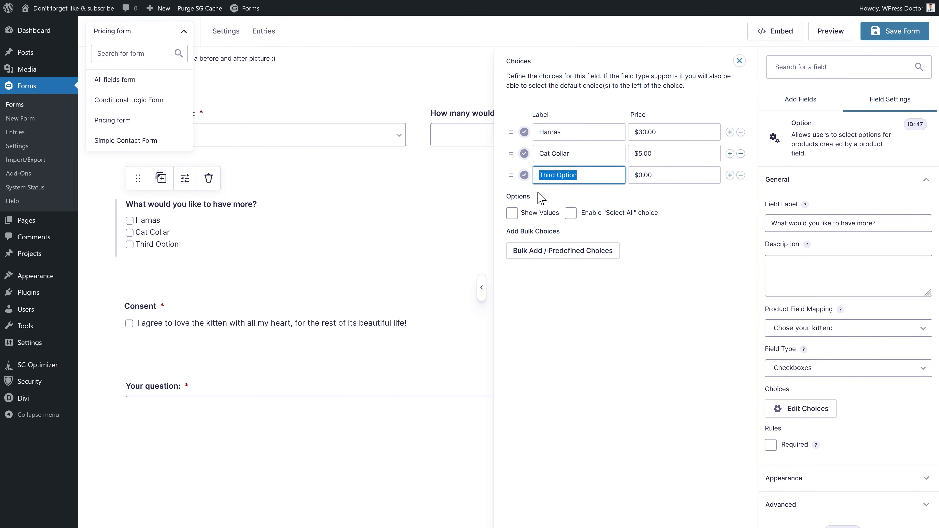
{"action": "type", "text": "Cat Rocket Scooter"}
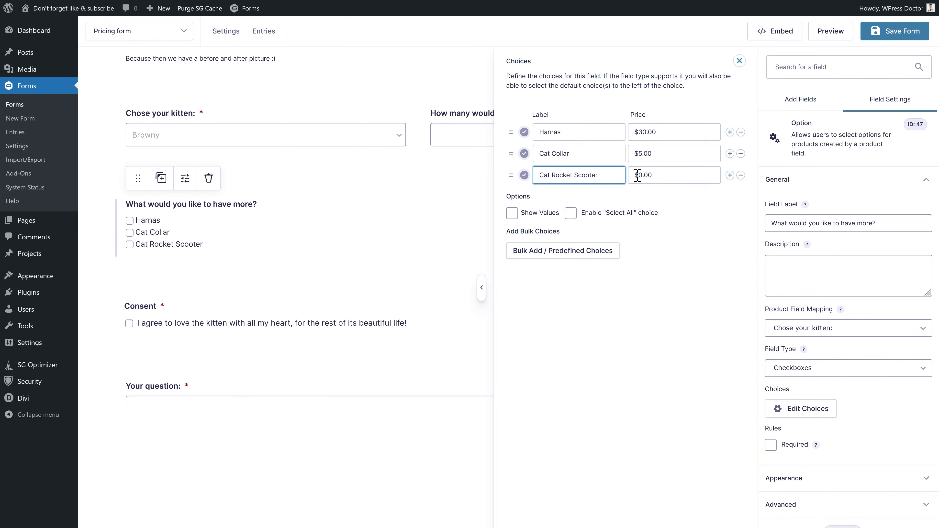
{"action": "left_click_drag", "start_coordinate": [637, 175], "coordinate": [643, 175]}
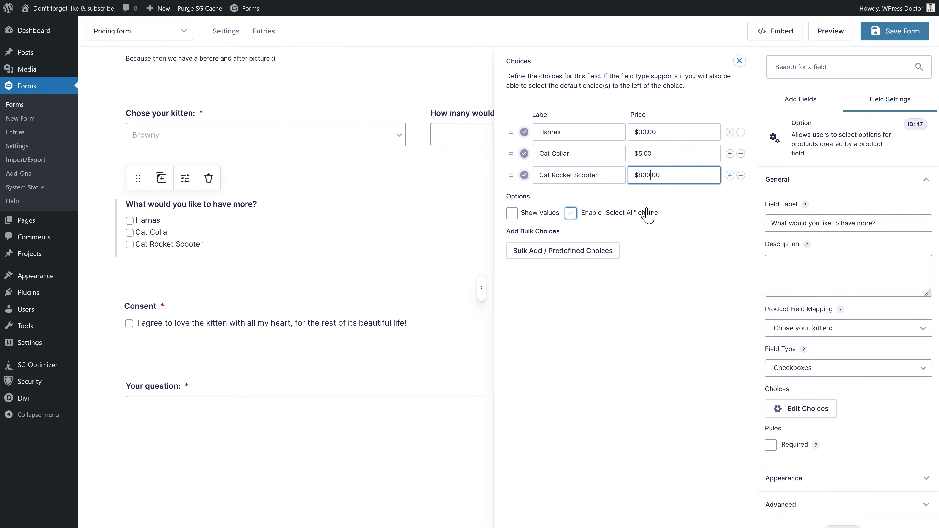
{"action": "left_click", "coordinate": [658, 202]}
{"action": "left_click", "coordinate": [893, 36]}
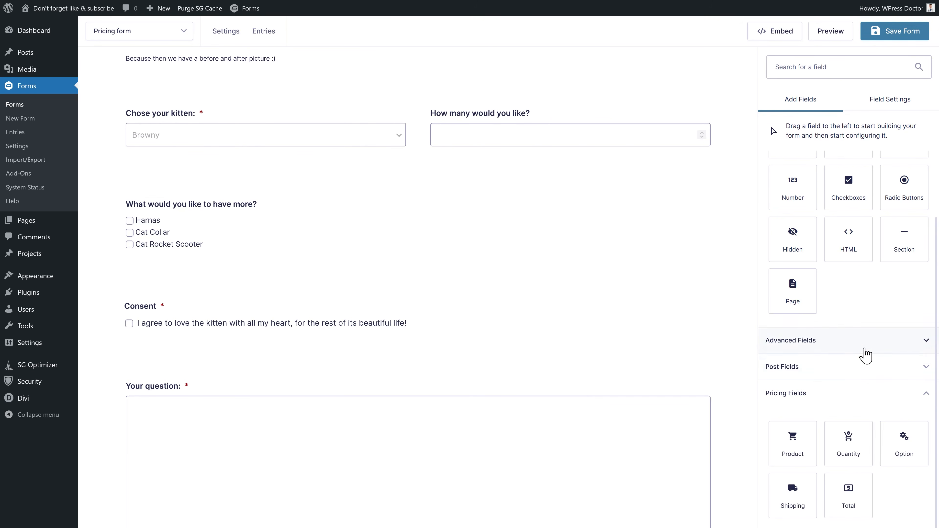
- Add a Shipping field labelled 'Administrative costs' as a single fixed fee of $200.00
{"action": "left_click_drag", "start_coordinate": [793, 494], "coordinate": [476, 193]}
{"action": "double_click", "coordinate": [771, 215]}
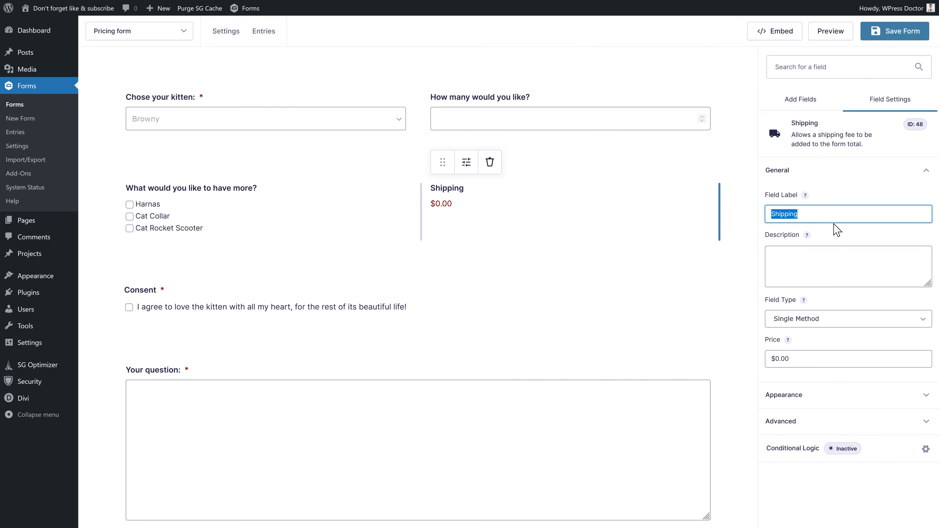
{"action": "type", "text": "Administrative costs"}
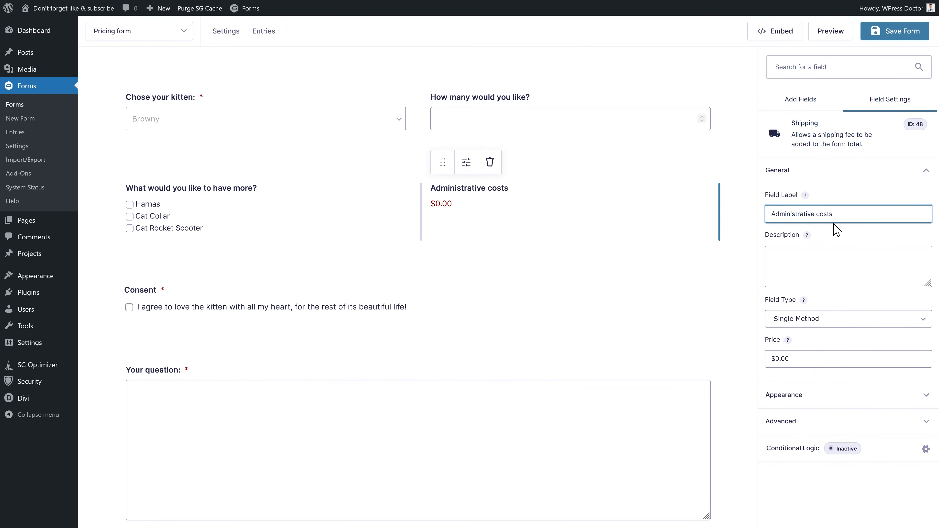
{"action": "left_click", "coordinate": [819, 315]}
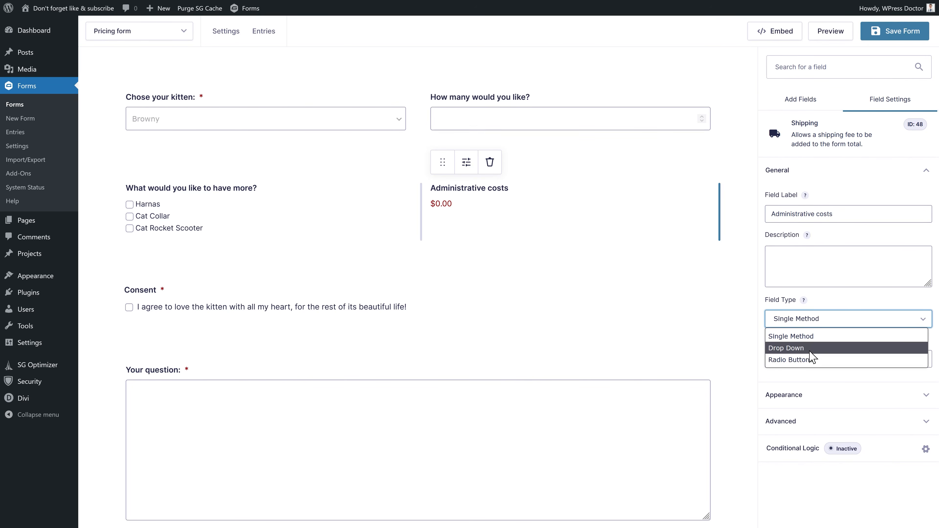
{"action": "left_click", "coordinate": [805, 336]}
{"action": "left_click", "coordinate": [779, 358]}
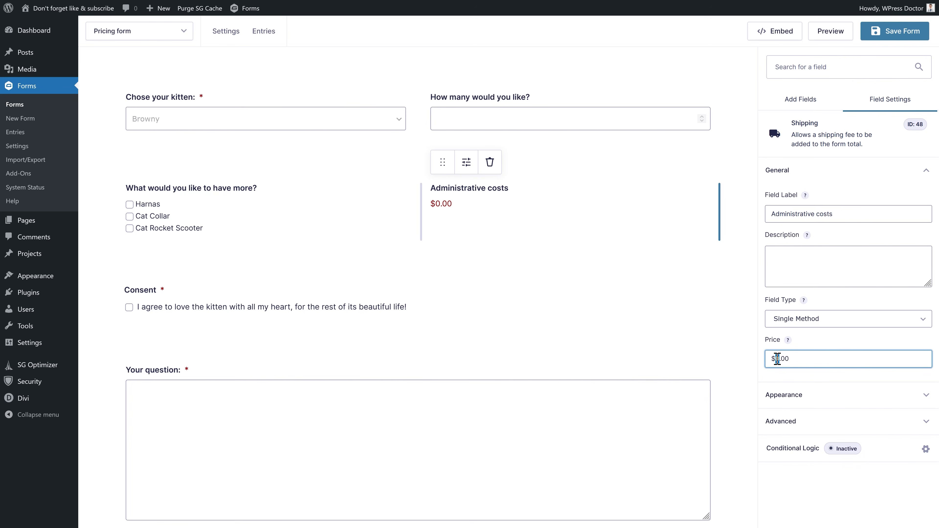
{"action": "left_click", "coordinate": [848, 347]}
{"action": "left_click", "coordinate": [836, 252]}
{"action": "left_click", "coordinate": [833, 234]}
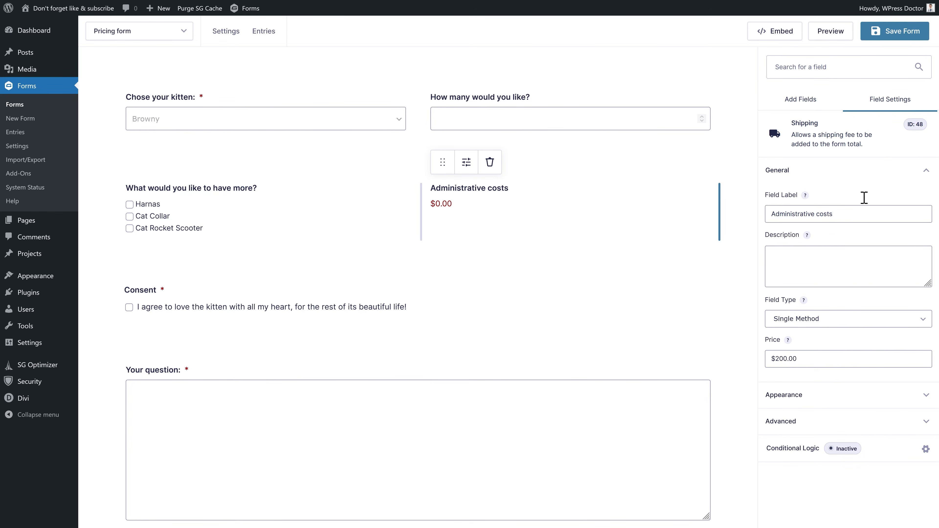
- Add a Total field labelled 'Total costs for some kitten love:'
{"action": "left_click", "coordinate": [801, 99]}
{"action": "left_click_drag", "start_coordinate": [845, 498], "coordinate": [168, 327]}
{"action": "scroll", "coordinate": [241, 277], "scroll_direction": "up", "scroll_amount": 3}
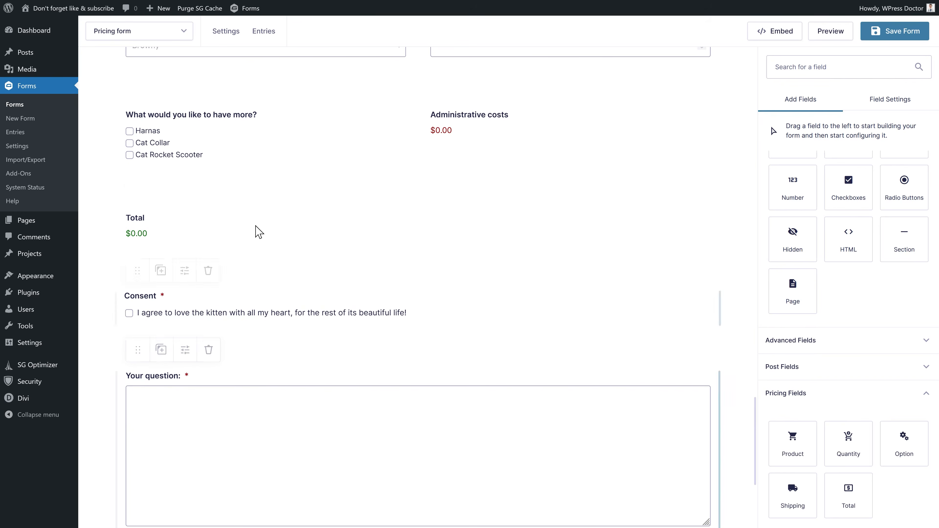
{"action": "left_click", "coordinate": [160, 225]}
{"action": "left_click", "coordinate": [802, 204]}
{"action": "type", "text": "inve"}
{"action": "key", "text": "BackSpace"}
{"action": "key", "text": "BackSpace"}
{"action": "key", "text": "BackSpace"}
{"action": "key", "text": "BackSpace"}
{"action": "type", "text": "costs for some kitten love"}
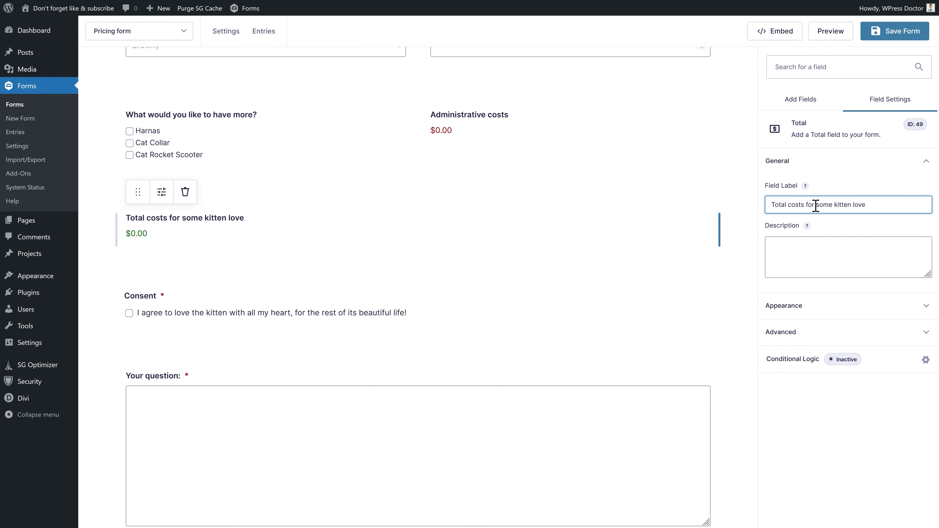
{"action": "type", "text": ":"}
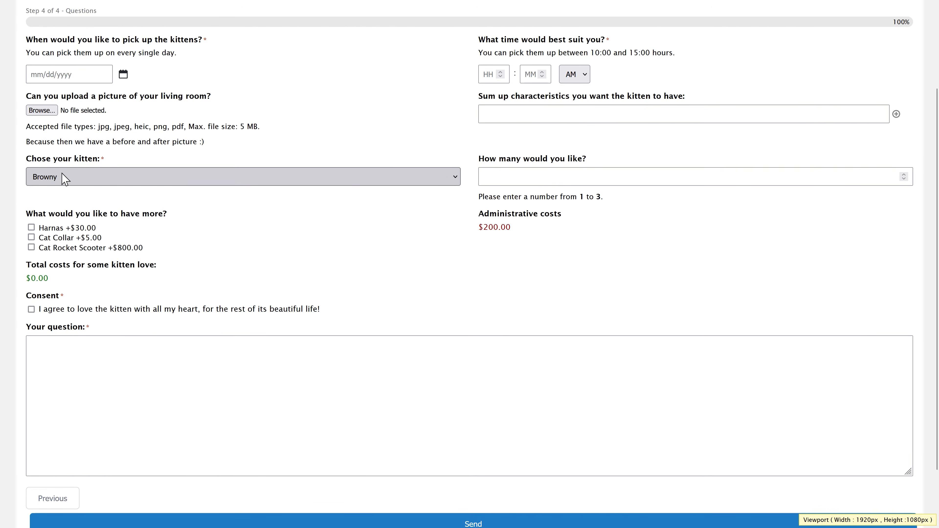
- Enter a kitten quantity of 1 and check that the total shows $400.00
{"action": "left_click", "coordinate": [543, 175]}
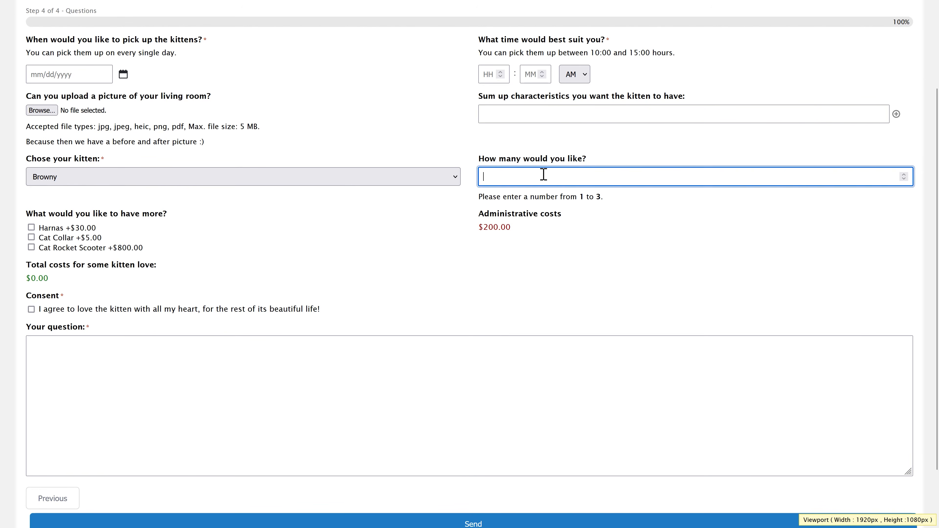
{"action": "type", "text": "1"}
{"action": "left_click_drag", "start_coordinate": [60, 278], "coordinate": [26, 278]}
{"action": "left_click", "coordinate": [538, 174]}
- Tick Harnas, Cat Collar and Cat Rocket Scooter, bringing the total to $1,235.00
{"action": "left_click", "coordinate": [65, 228]}
{"action": "left_click", "coordinate": [60, 238]}
{"action": "left_click", "coordinate": [59, 249]}
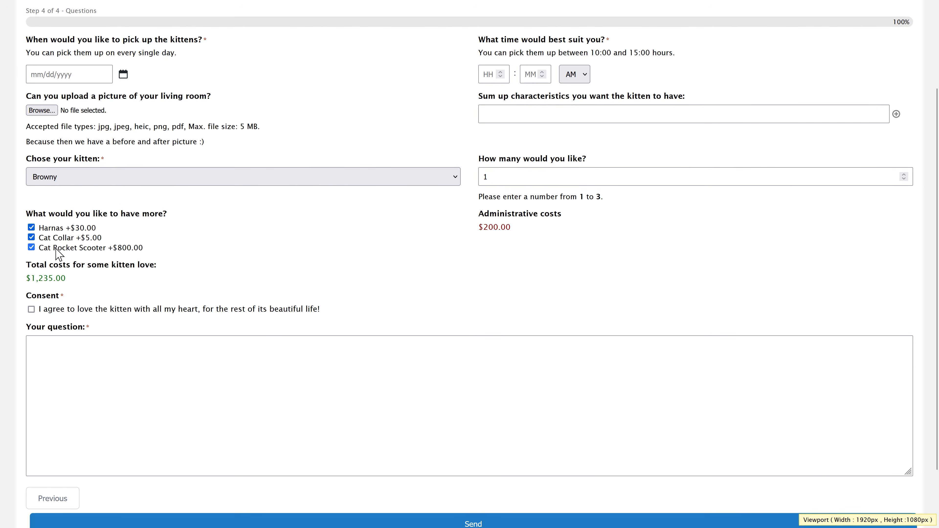
{"action": "double_click", "coordinate": [64, 278]}
{"action": "left_click", "coordinate": [56, 287]}
- Switch the kitten to Goldy, try quantity 2 then 1, and clear the quantity
{"action": "left_click", "coordinate": [428, 181]}
{"action": "left_click", "coordinate": [263, 236]}
{"action": "left_click", "coordinate": [904, 174]}
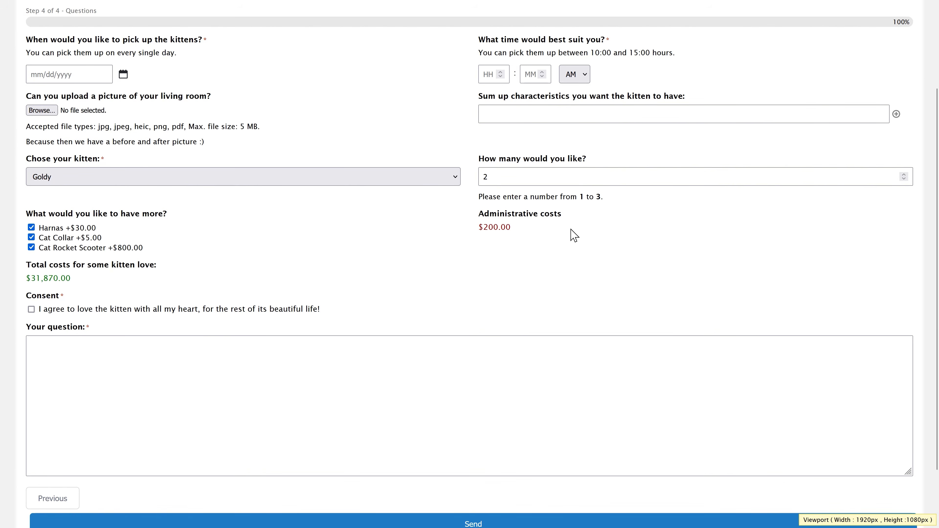
{"action": "left_click", "coordinate": [904, 180]}
{"action": "left_click", "coordinate": [525, 183]}
{"action": "key", "text": "BackSpace"}
- Untick all three extras, then tick Harnas again
{"action": "left_click", "coordinate": [46, 228]}
{"action": "left_click", "coordinate": [50, 238]}
{"action": "left_click", "coordinate": [52, 248]}
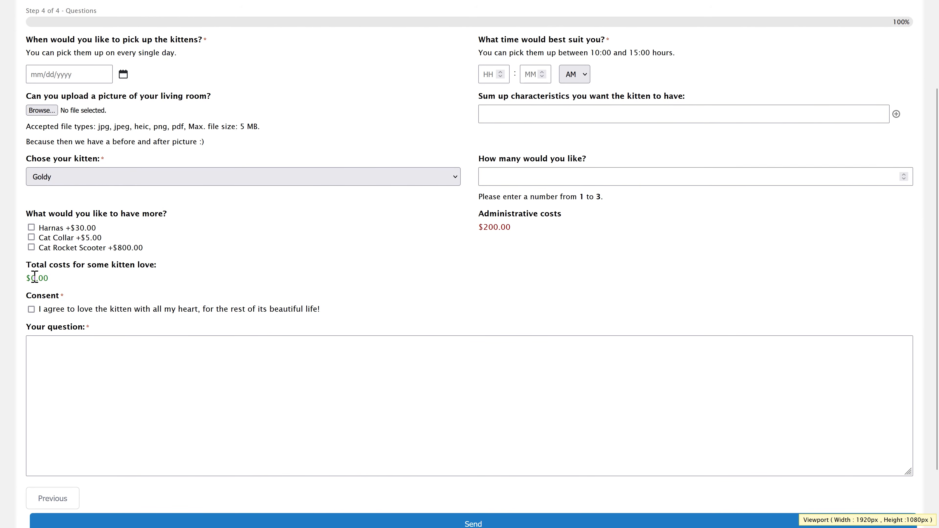
{"action": "left_click", "coordinate": [31, 227]}
- Set quantity 1 with the Browny kitten and confirm the $430.00 total
{"action": "left_click", "coordinate": [518, 178]}
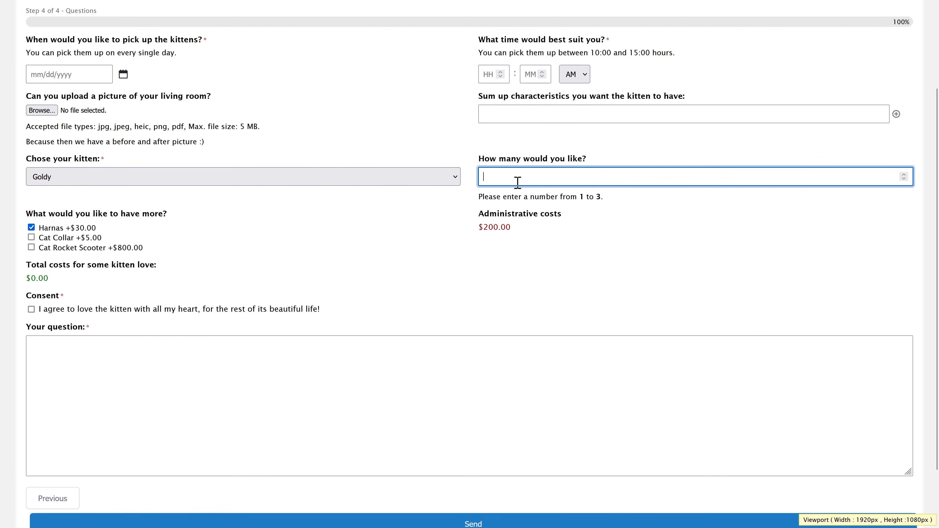
{"action": "type", "text": "1"}
{"action": "left_click", "coordinate": [377, 177]}
{"action": "left_click", "coordinate": [267, 195]}
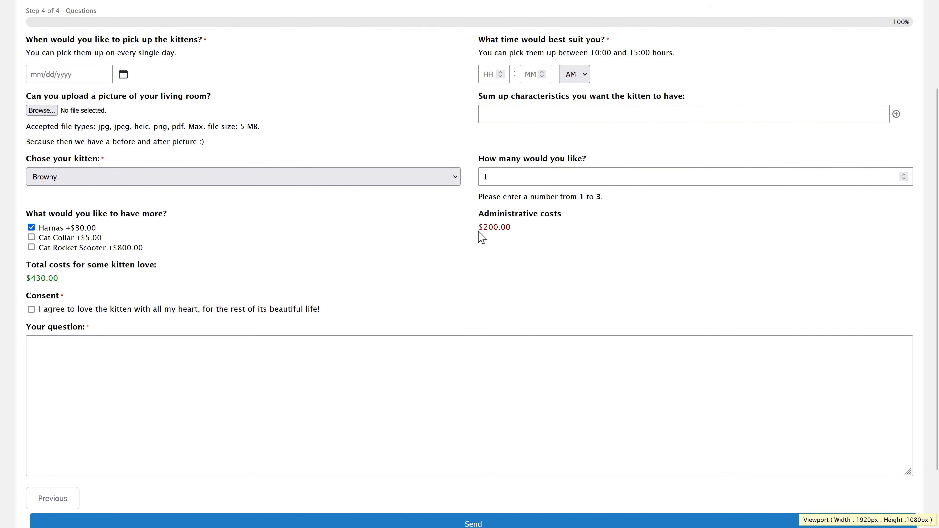
{"action": "left_click_drag", "start_coordinate": [49, 281], "coordinate": [33, 280]}
{"action": "left_click", "coordinate": [36, 282]}
{"action": "scroll", "coordinate": [267, 274], "scroll_direction": "down", "scroll_amount": 2}
{"action": "left_click", "coordinate": [375, 294]}
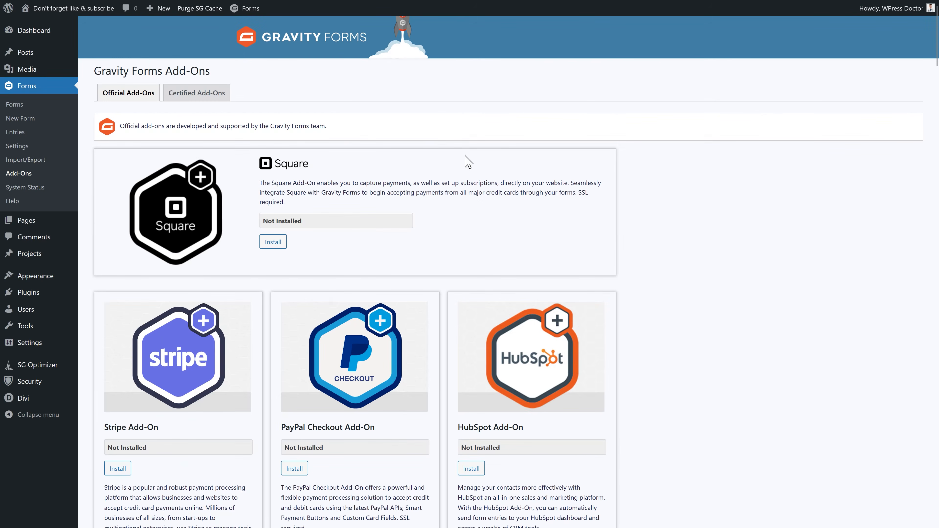
- Scroll the Official Add-Ons list down to Square, Stripe, PayPal Checkout and HubSpot
{"action": "scroll", "coordinate": [470, 166], "scroll_direction": "down", "scroll_amount": 3}
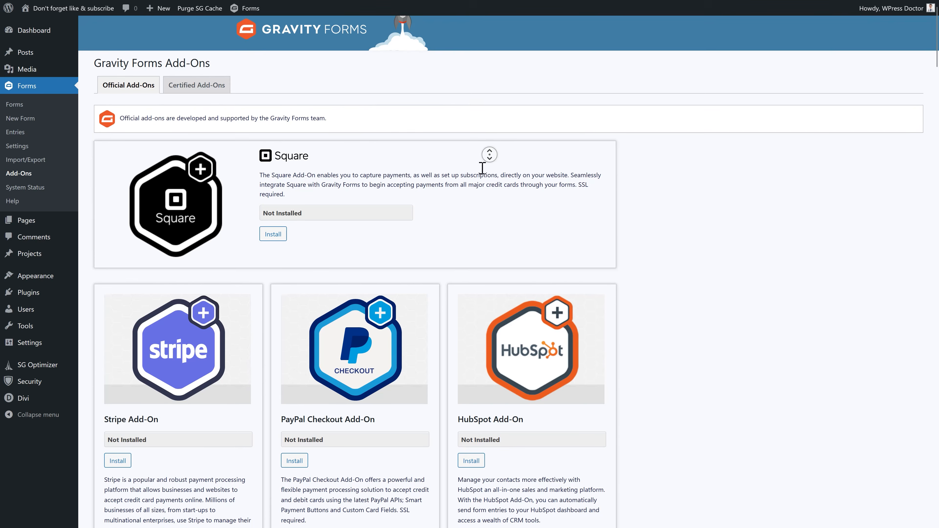
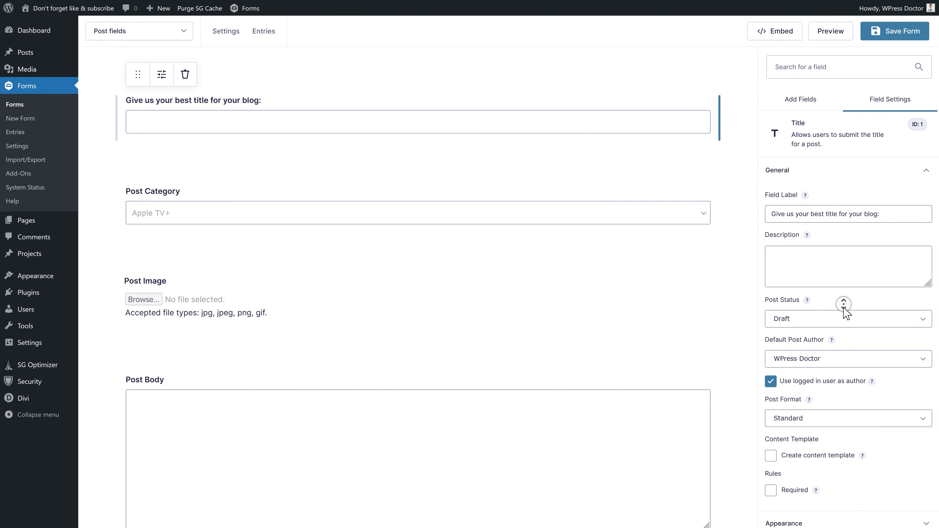
- Change the Title field's Post Status from Draft to Pending Review
{"action": "left_click", "coordinate": [807, 259]}
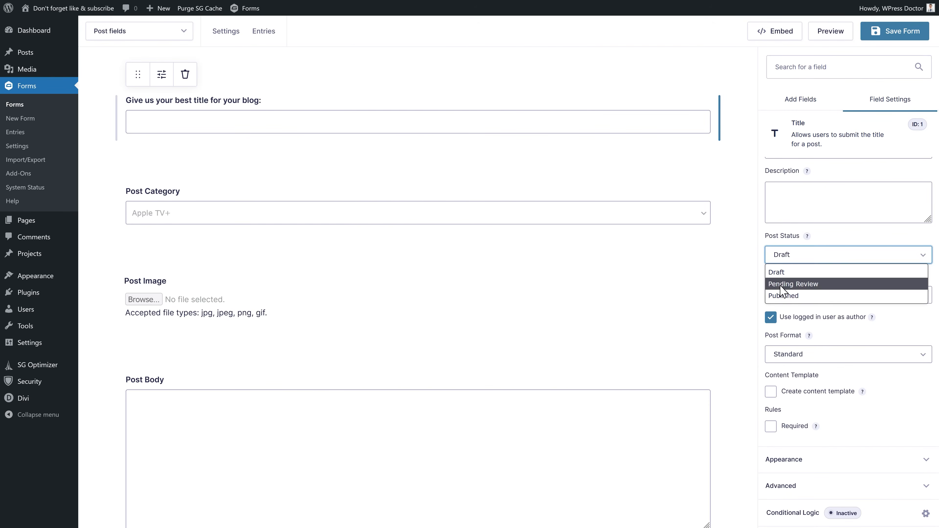
{"action": "left_click", "coordinate": [781, 284]}
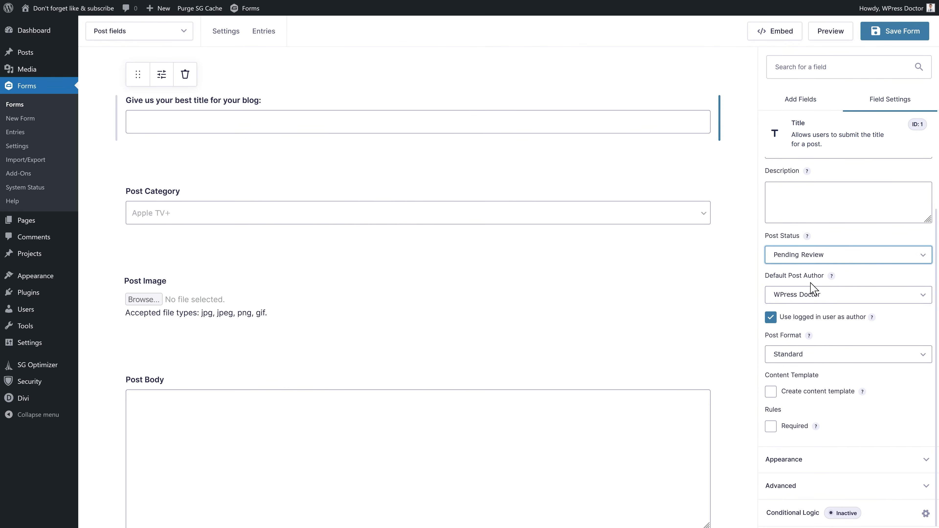
- Keep the default post author and untick 'Use logged in user as author'
{"action": "left_click", "coordinate": [861, 280]}
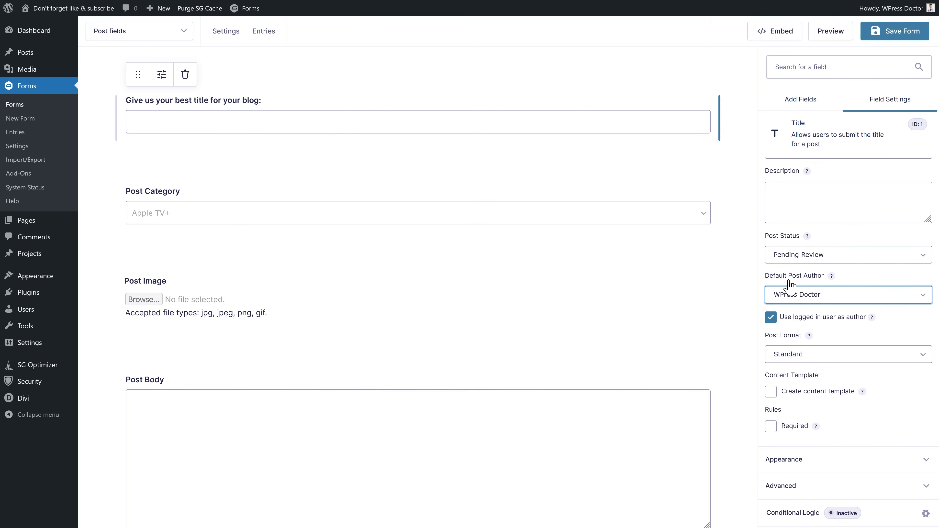
{"action": "left_click", "coordinate": [805, 298]}
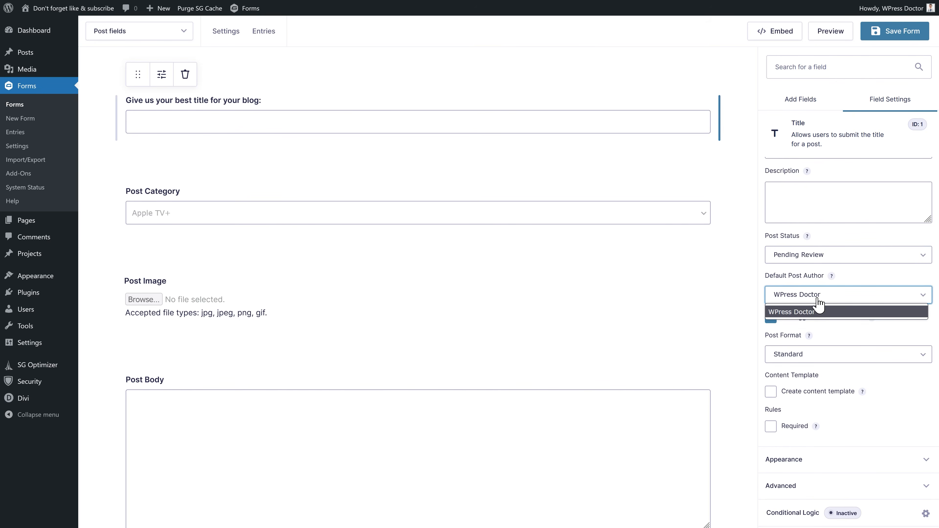
{"action": "left_click", "coordinate": [809, 315]}
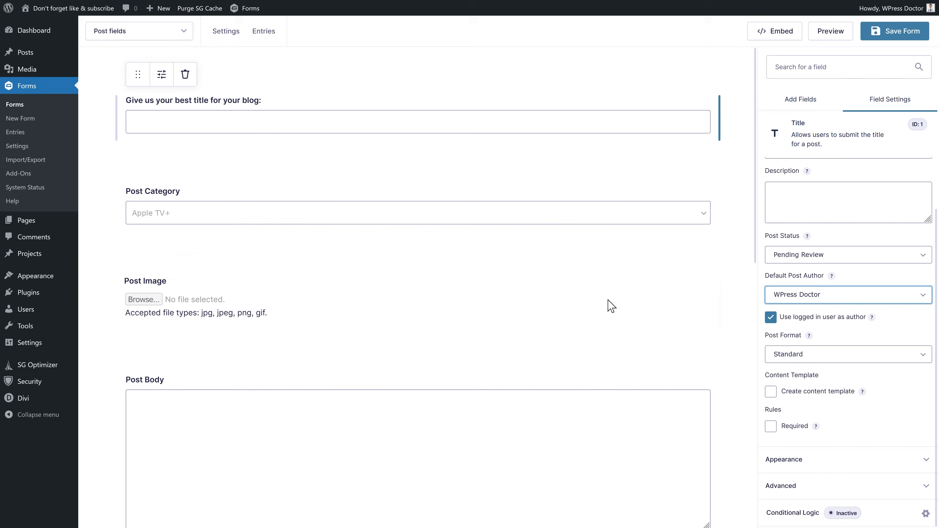
{"action": "mouse_move", "coordinate": [39, 316]}
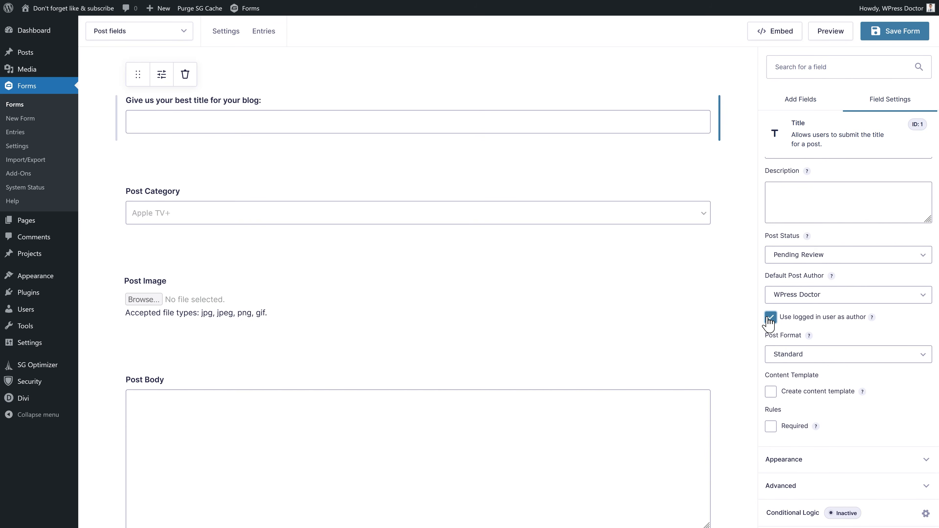
{"action": "left_click", "coordinate": [773, 321]}
{"action": "left_click", "coordinate": [819, 300]}
{"action": "left_click", "coordinate": [822, 301]}
- Keep the Standard post format with no content template, and expand the Title field's Appearance section
{"action": "middle_click", "coordinate": [882, 332]}
{"action": "left_click", "coordinate": [803, 354]}
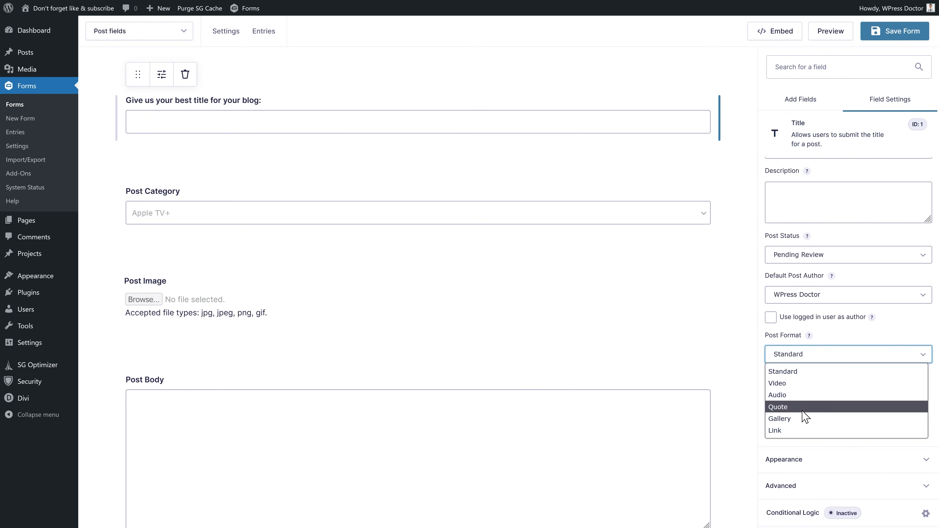
{"action": "left_click", "coordinate": [791, 372]}
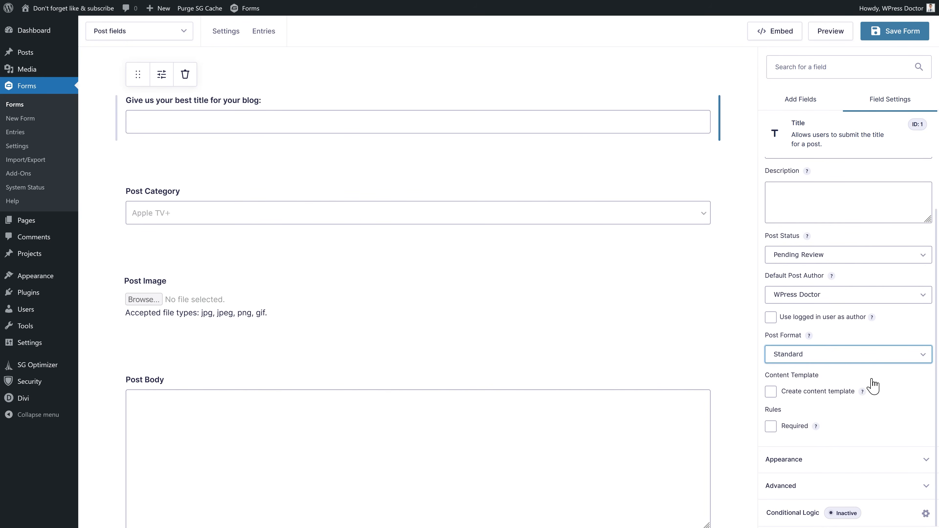
{"action": "left_click", "coordinate": [794, 393]}
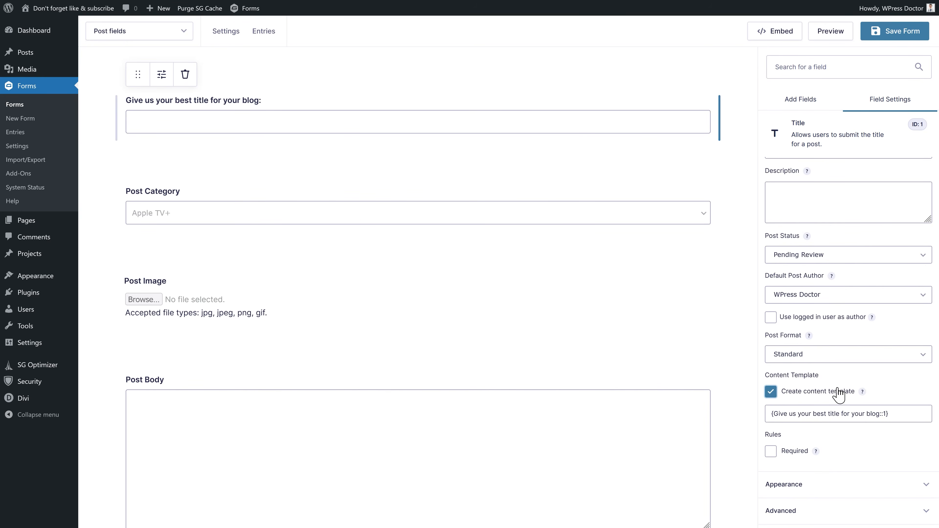
{"action": "left_click", "coordinate": [795, 394]}
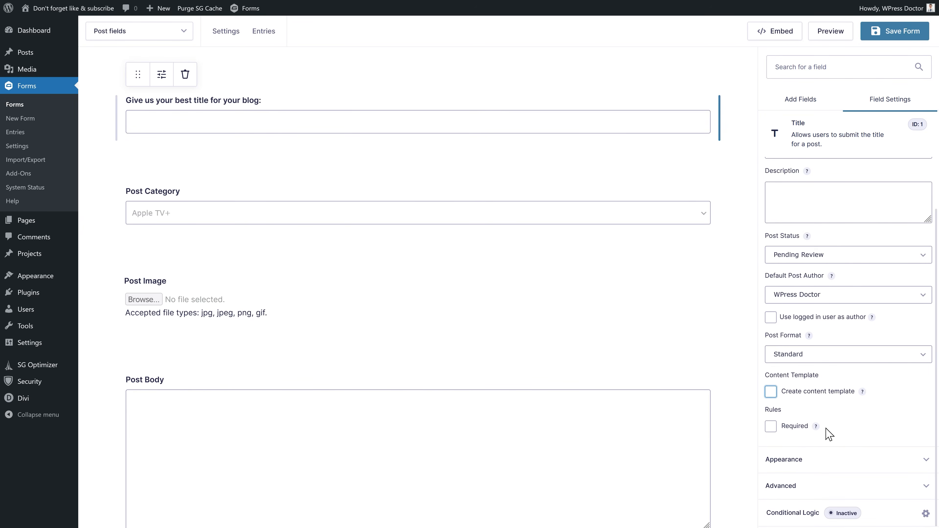
{"action": "left_click", "coordinate": [834, 458]}
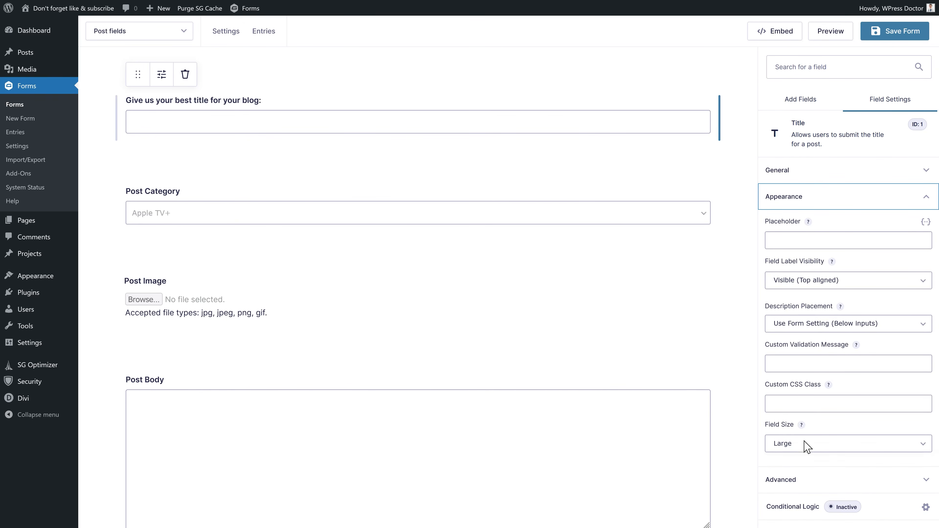
- Set the Post Category field type to Checkboxes after trying Radio Buttons and Multi Select
{"action": "left_click", "coordinate": [162, 195]}
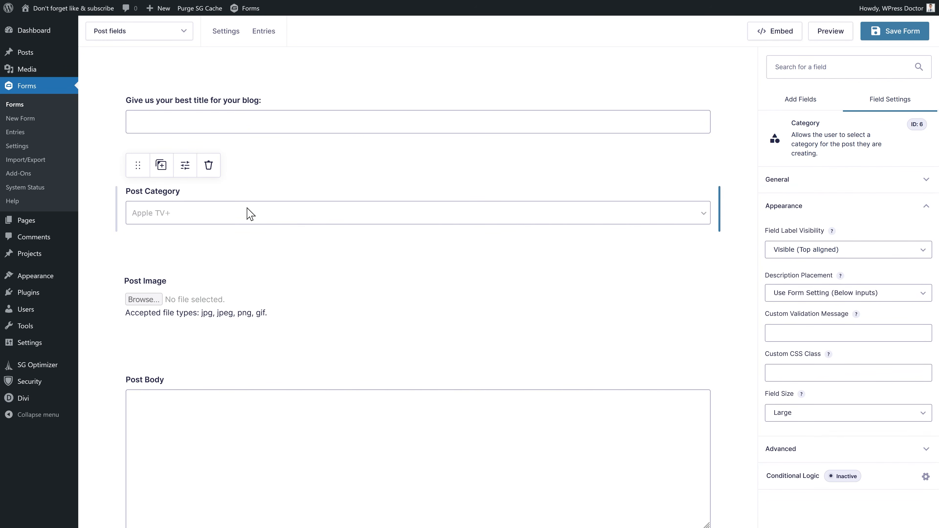
{"action": "left_click", "coordinate": [793, 181]}
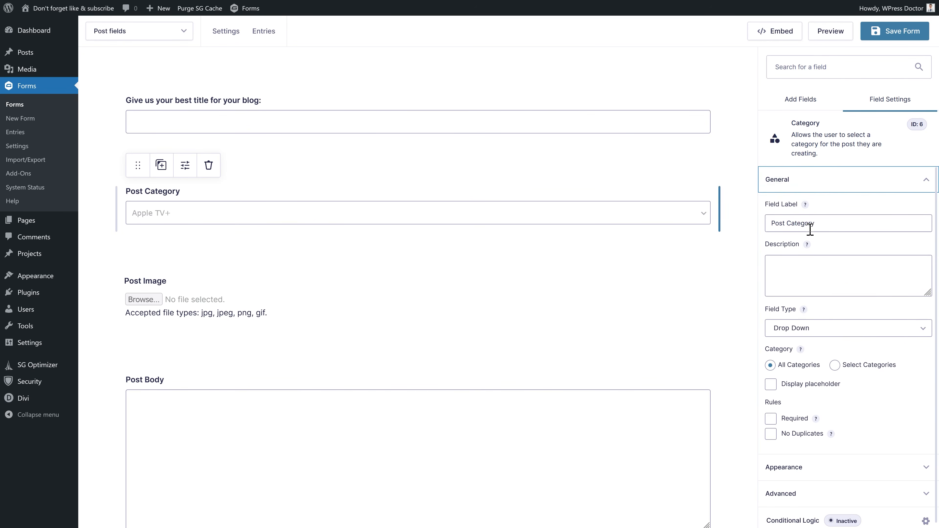
{"action": "left_click", "coordinate": [821, 328]}
{"action": "left_click", "coordinate": [807, 358]}
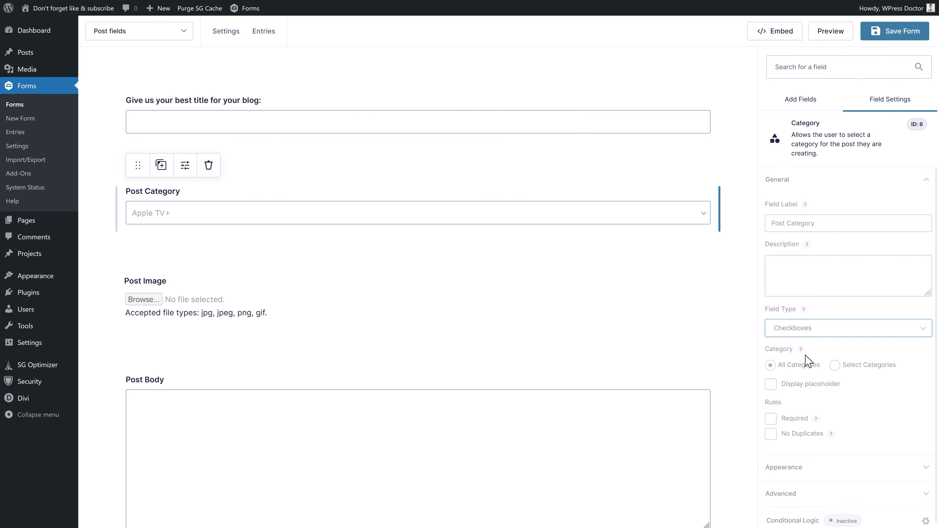
{"action": "left_click", "coordinate": [805, 332]}
{"action": "left_click", "coordinate": [809, 369]}
{"action": "left_click", "coordinate": [821, 332]}
{"action": "left_click", "coordinate": [798, 381]}
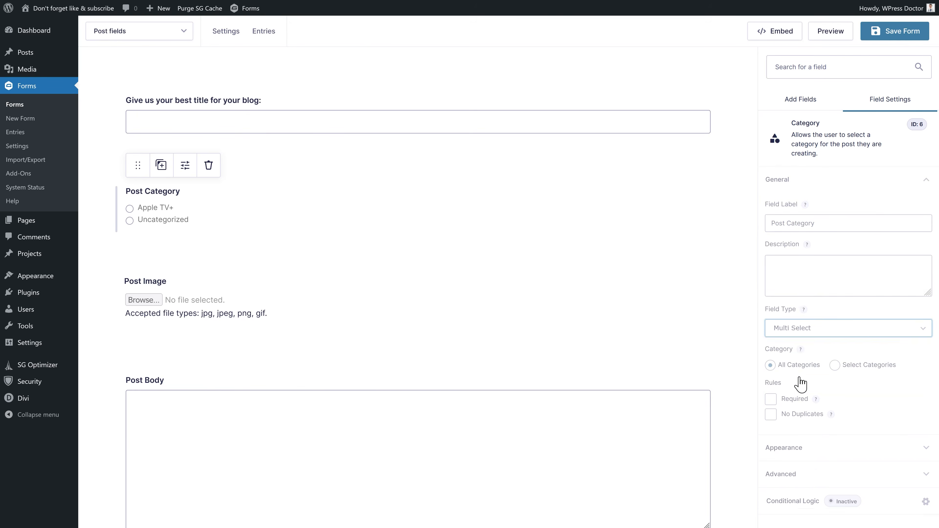
{"action": "left_click", "coordinate": [815, 330]}
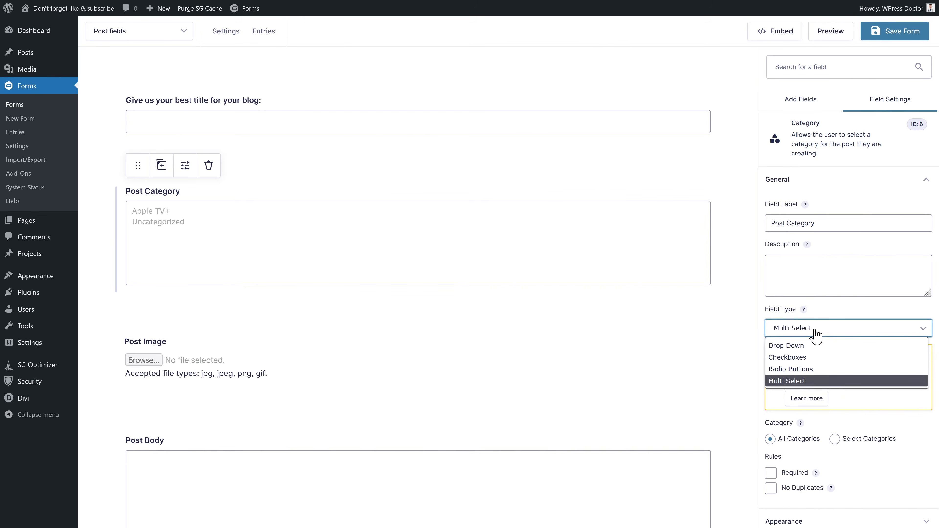
{"action": "left_click", "coordinate": [803, 358]}
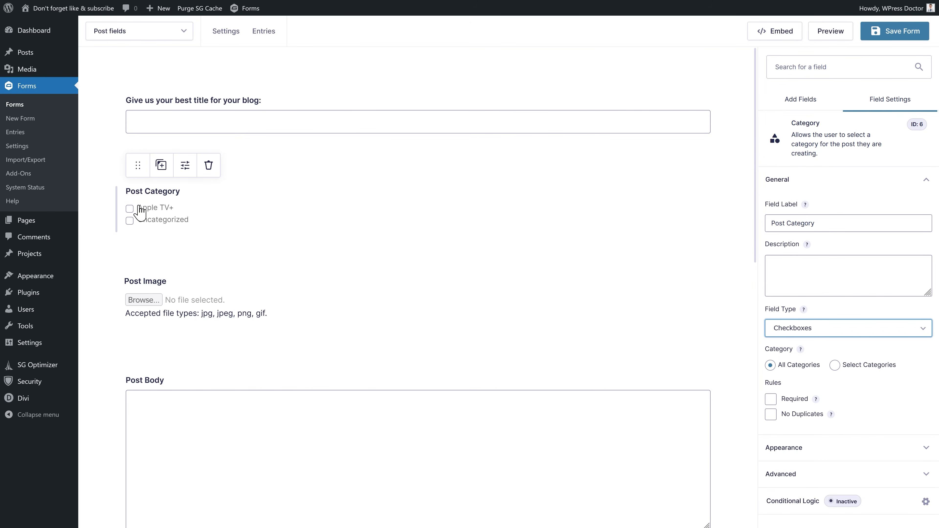
{"action": "left_click", "coordinate": [774, 326]}
{"action": "left_click", "coordinate": [788, 345]}
{"action": "mouse_move", "coordinate": [799, 350]}
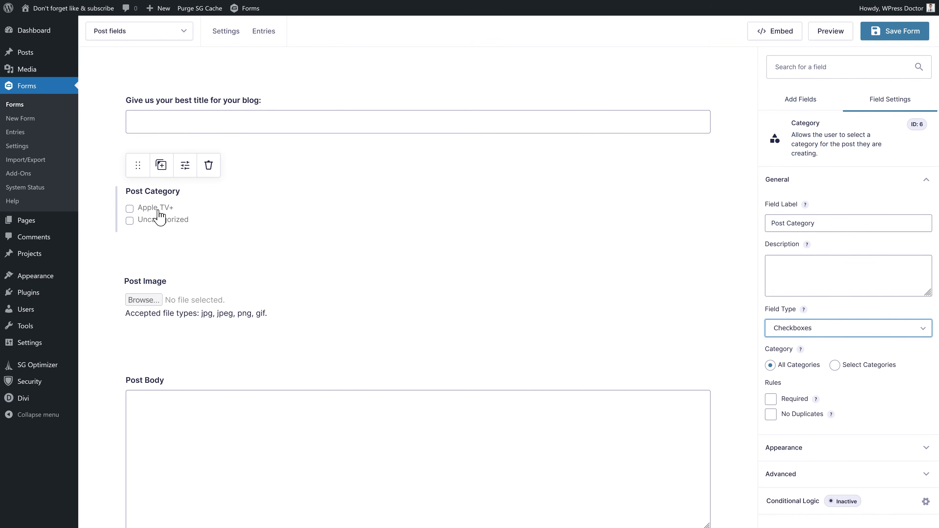
- Expand the category's Appearance section, then open the Post Image field's General settings
{"action": "left_click", "coordinate": [785, 453]}
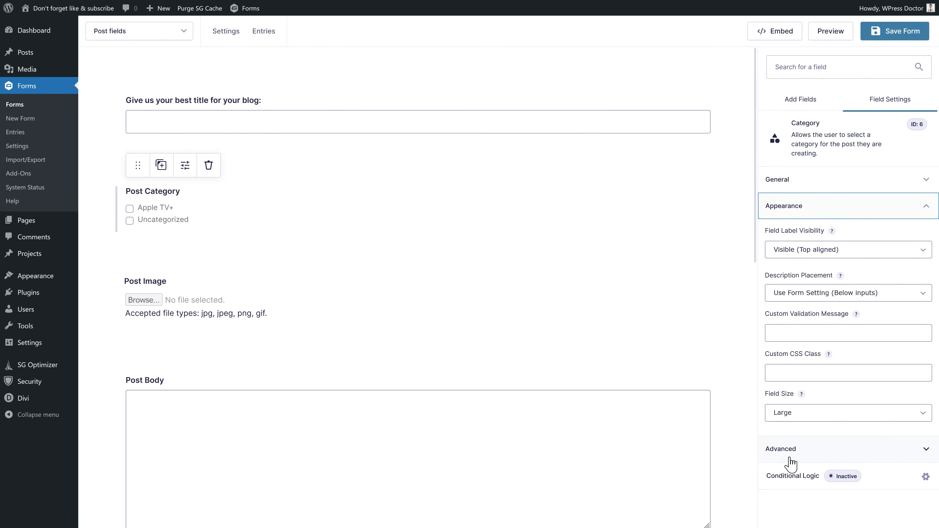
{"action": "left_click", "coordinate": [200, 293]}
{"action": "left_click", "coordinate": [787, 193]}
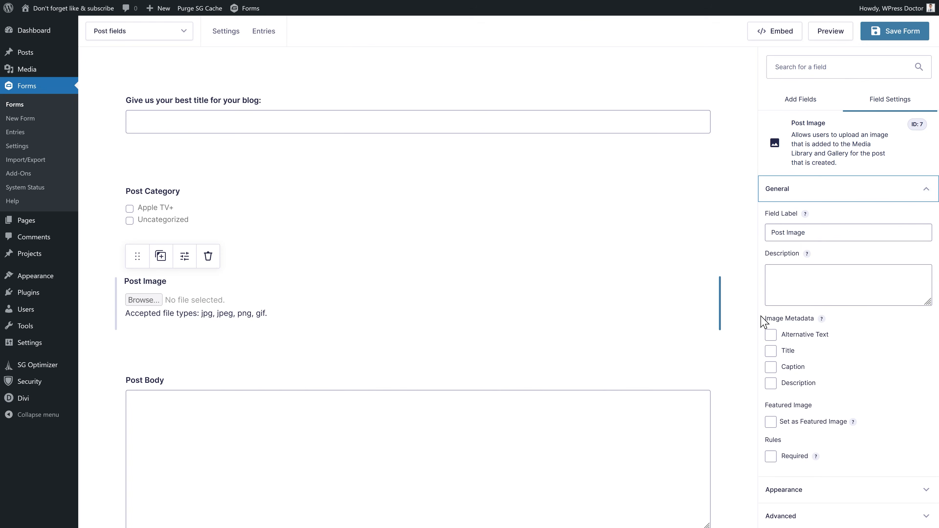
- Tick Alternative Text under Image Metadata, then review the Post Body label and description
{"action": "left_click", "coordinate": [772, 336]}
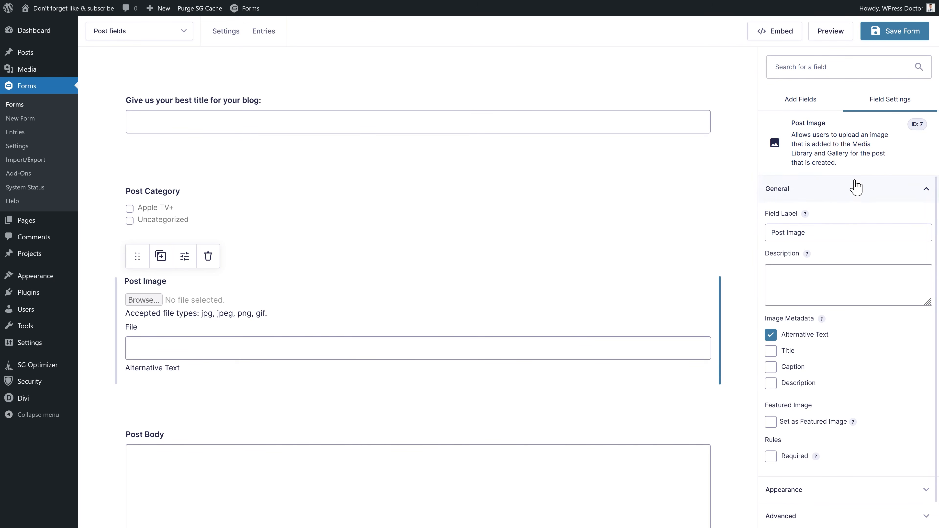
{"action": "middle_click", "coordinate": [845, 193]}
{"action": "left_click", "coordinate": [153, 445]}
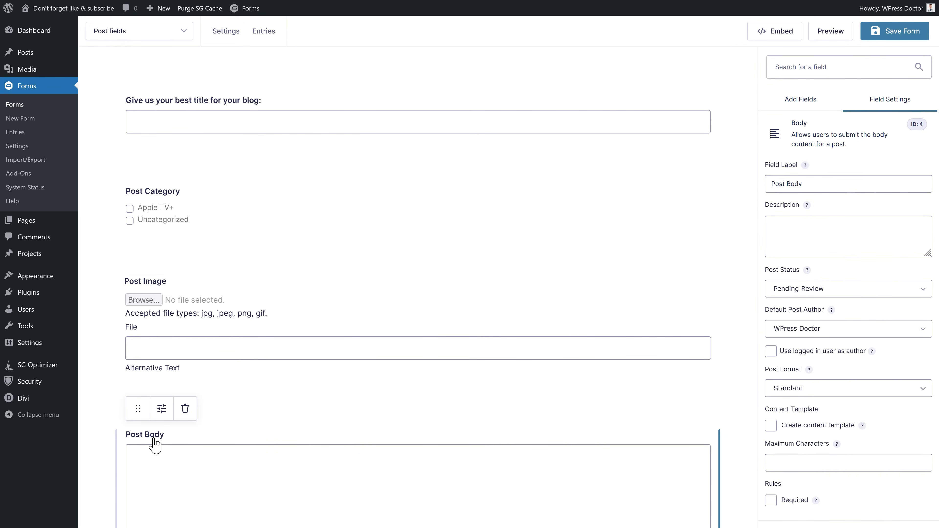
{"action": "triple_click", "coordinate": [835, 180]}
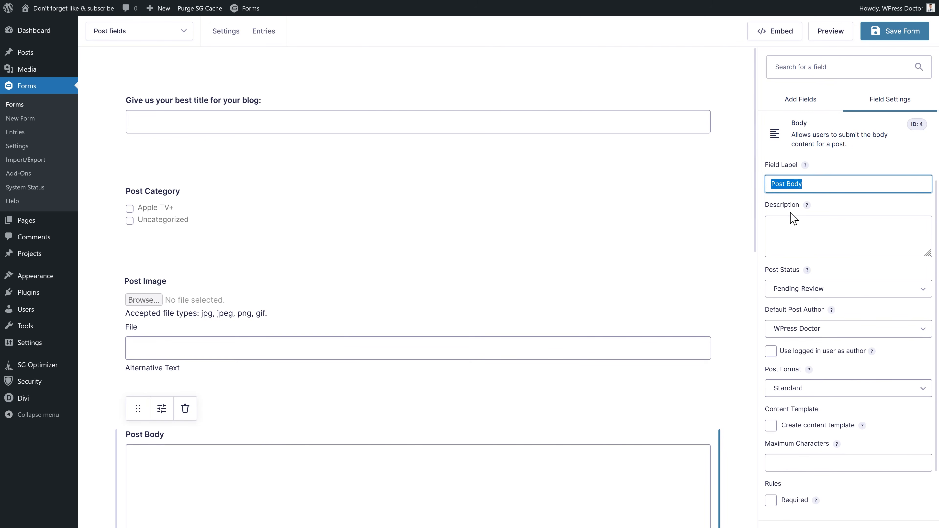
{"action": "left_click", "coordinate": [804, 223]}
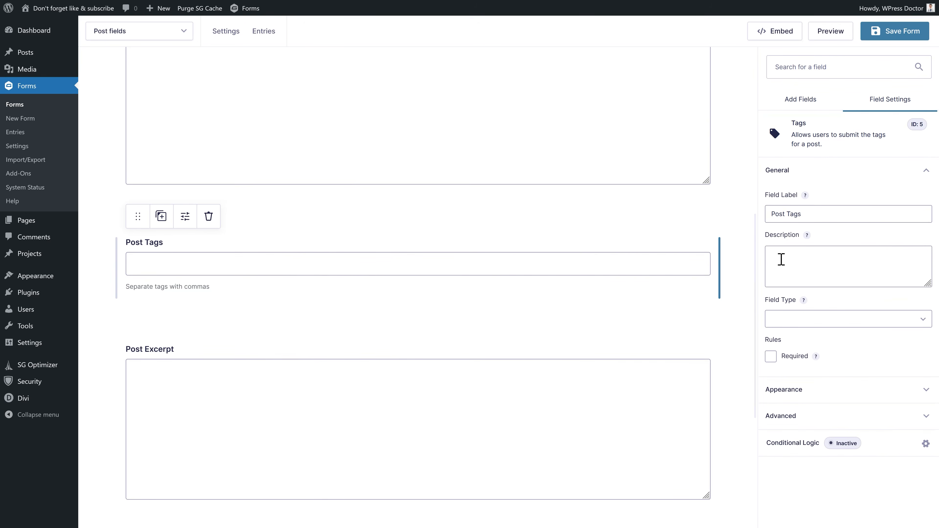
- Review the Post Excerpt field, then set the Post Custom Field type to Radio Buttons
{"action": "left_click", "coordinate": [407, 349]}
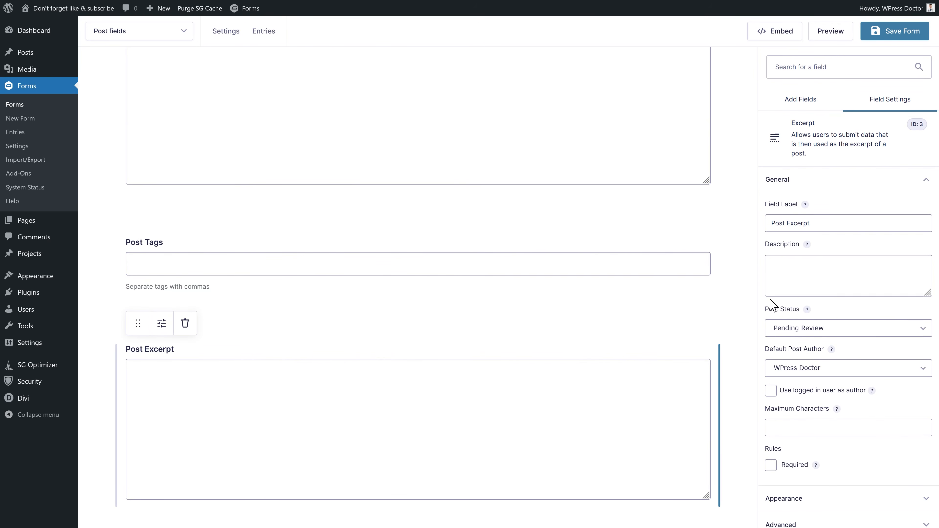
{"action": "left_click", "coordinate": [808, 280]}
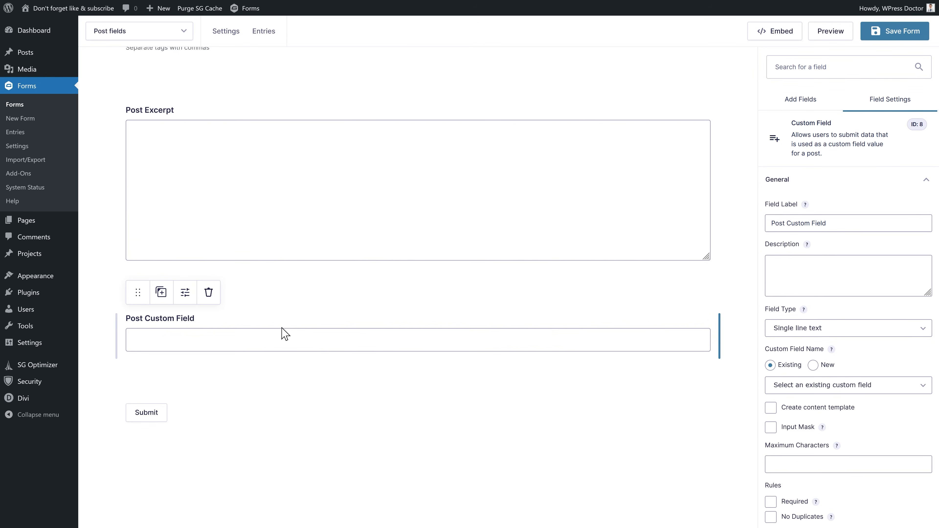
{"action": "left_click", "coordinate": [805, 328]}
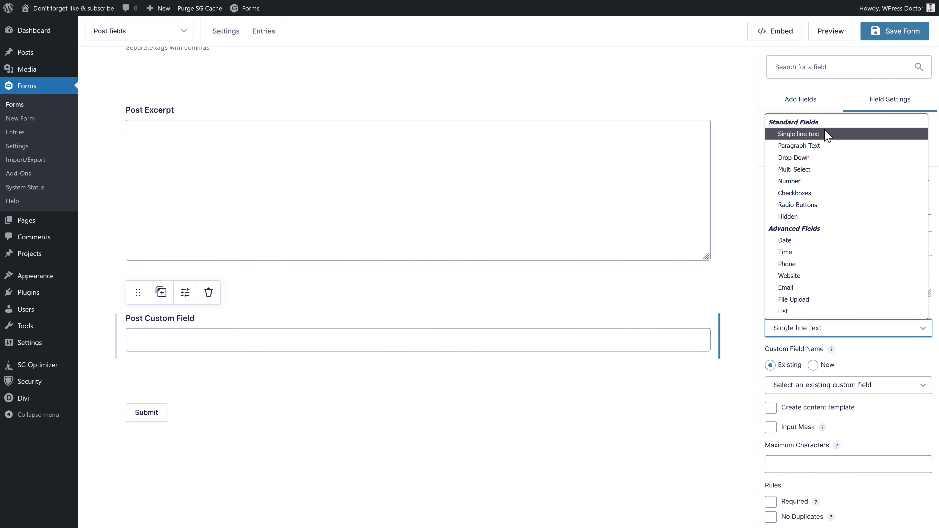
{"action": "left_click", "coordinate": [806, 205]}
- Change the Post Custom Field's type to Email
{"action": "left_click_drag", "start_coordinate": [136, 354], "coordinate": [163, 332]}
{"action": "left_click", "coordinate": [325, 330]}
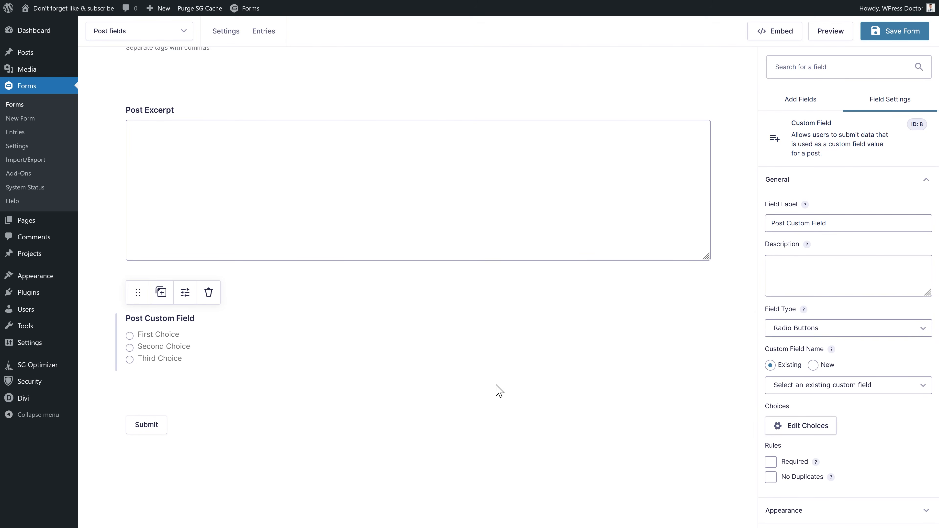
{"action": "left_click", "coordinate": [862, 330]}
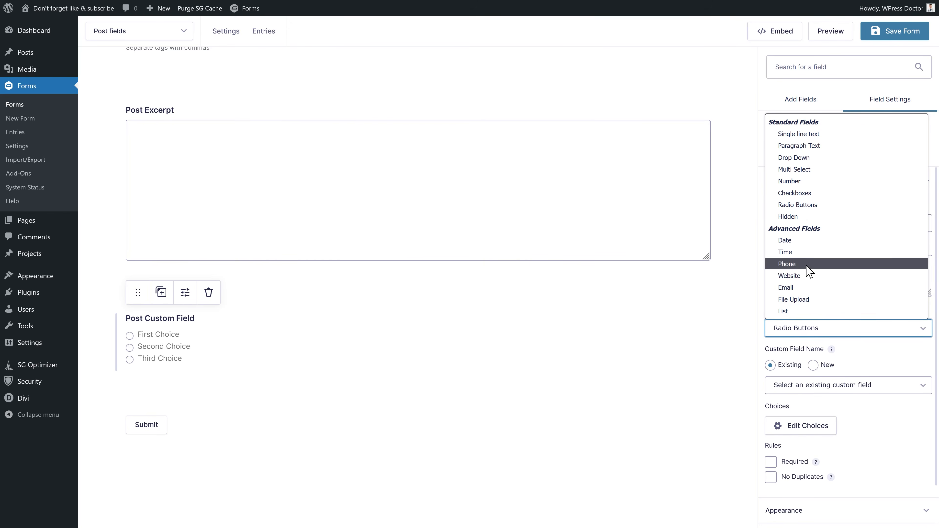
{"action": "left_click", "coordinate": [797, 291]}
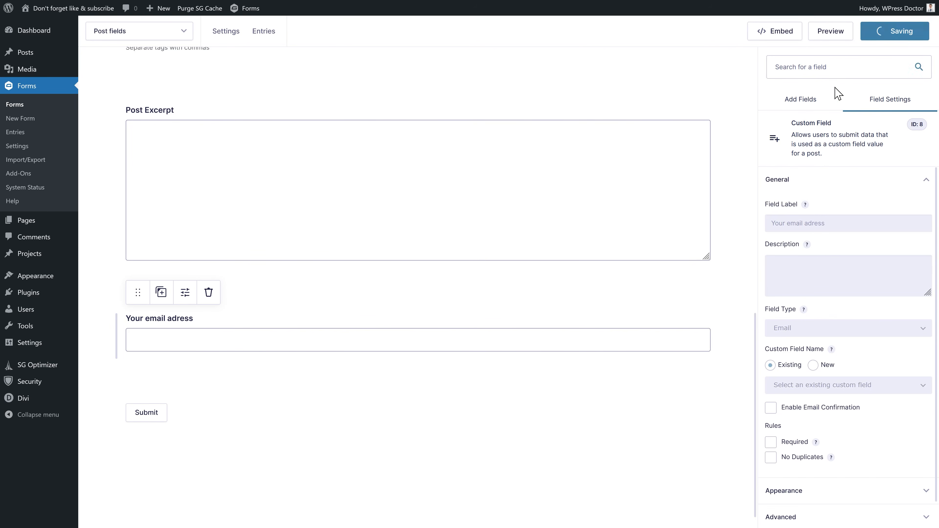
- Preview the form, then copy its embed shortcode
{"action": "left_click", "coordinate": [823, 35]}
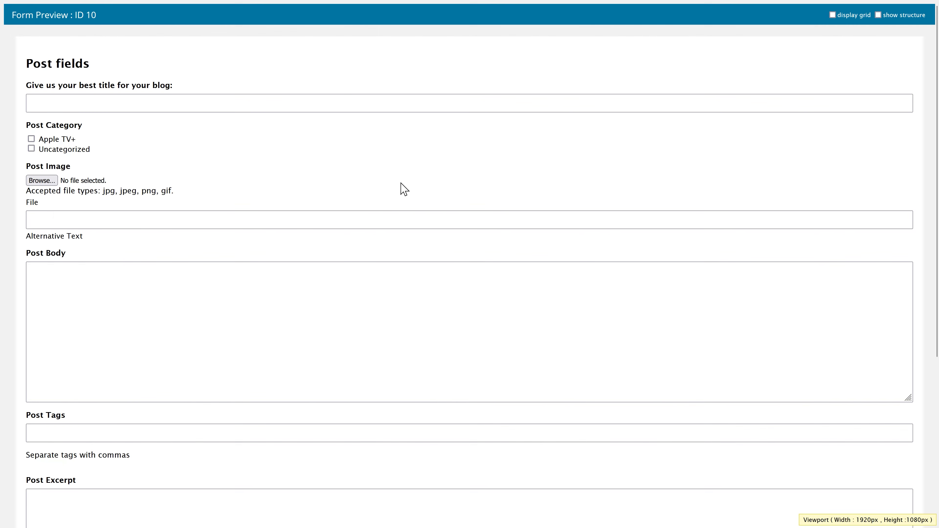
{"action": "scroll", "coordinate": [400, 183], "scroll_direction": "down", "scroll_amount": 5}
{"action": "scroll", "coordinate": [401, 196], "scroll_direction": "up", "scroll_amount": 5}
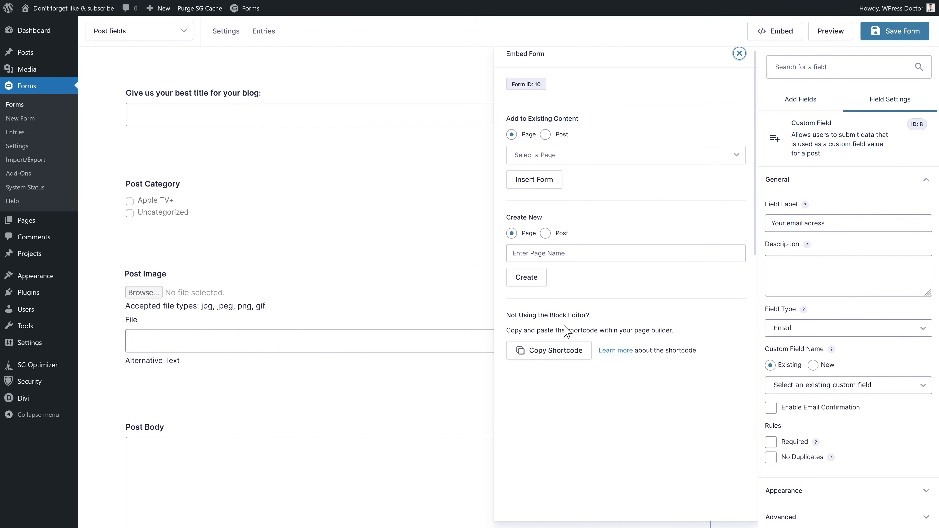
{"action": "left_click", "coordinate": [542, 355]}
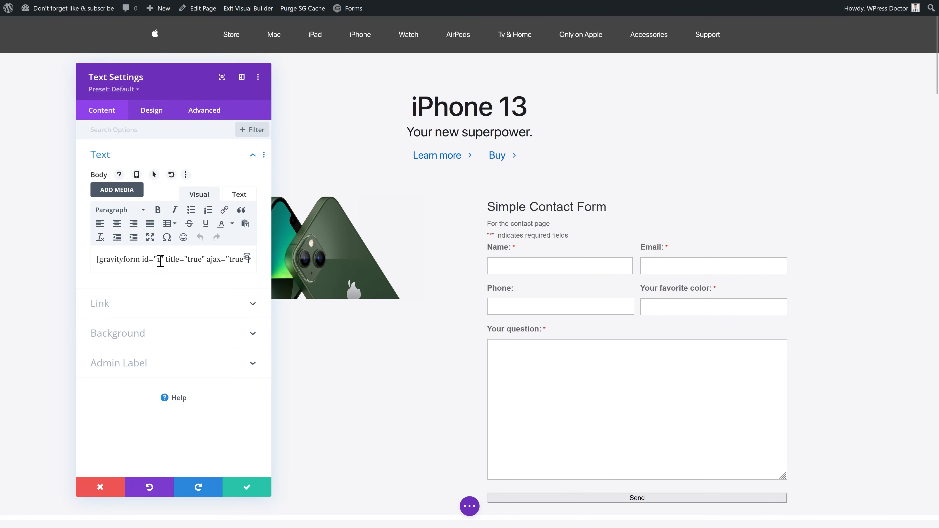
- Correct the pasted shortcode to form id 10, save the Text module, and exit the Visual Builder
{"action": "left_click", "coordinate": [162, 260]}
{"action": "type", "text": "0\" title=\"true\""}
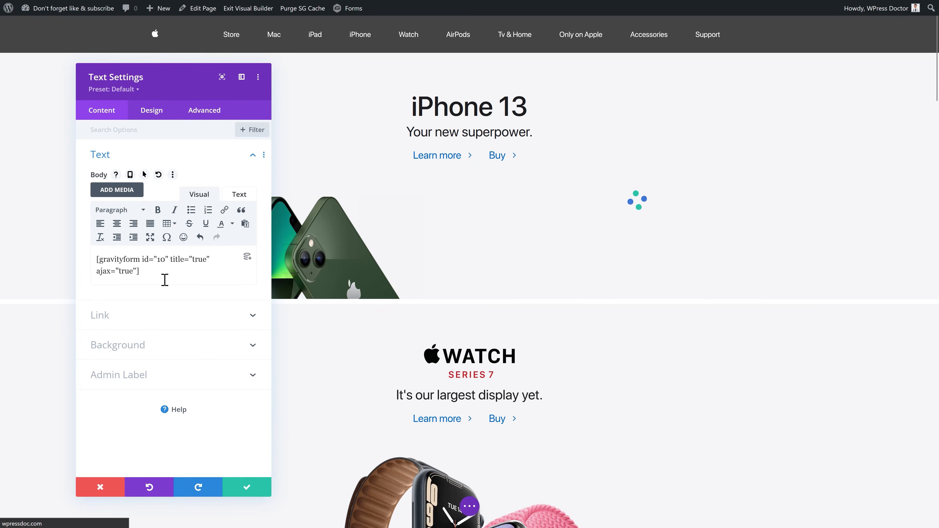
{"action": "left_click", "coordinate": [260, 486]}
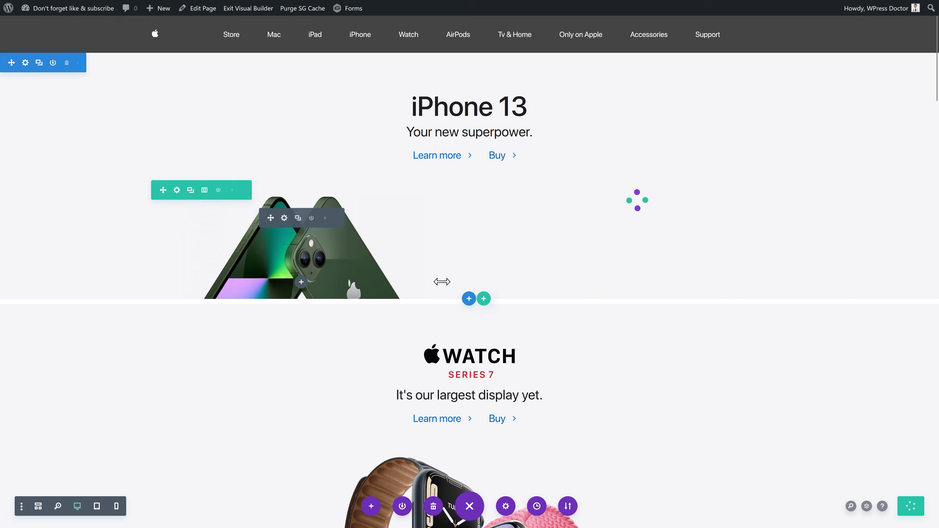
{"action": "left_click", "coordinate": [248, 8]}
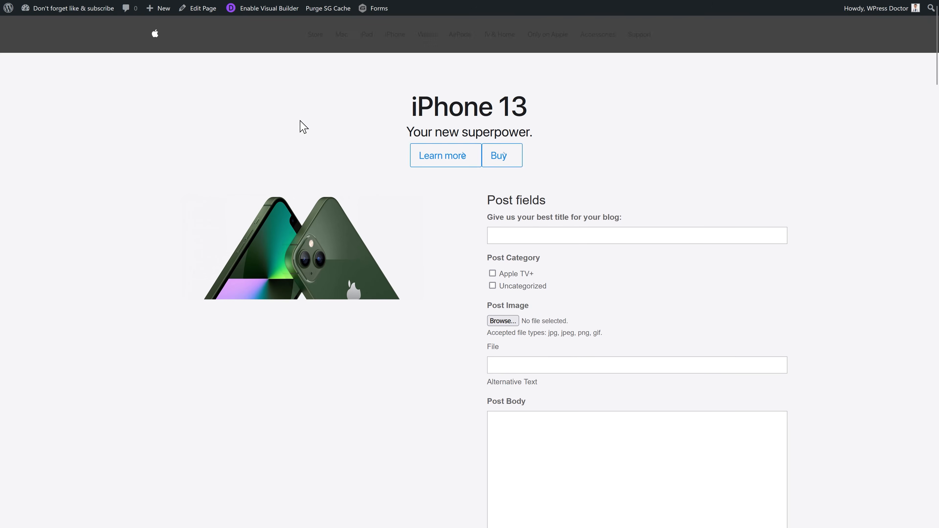
{"action": "middle_click", "coordinate": [676, 197]}
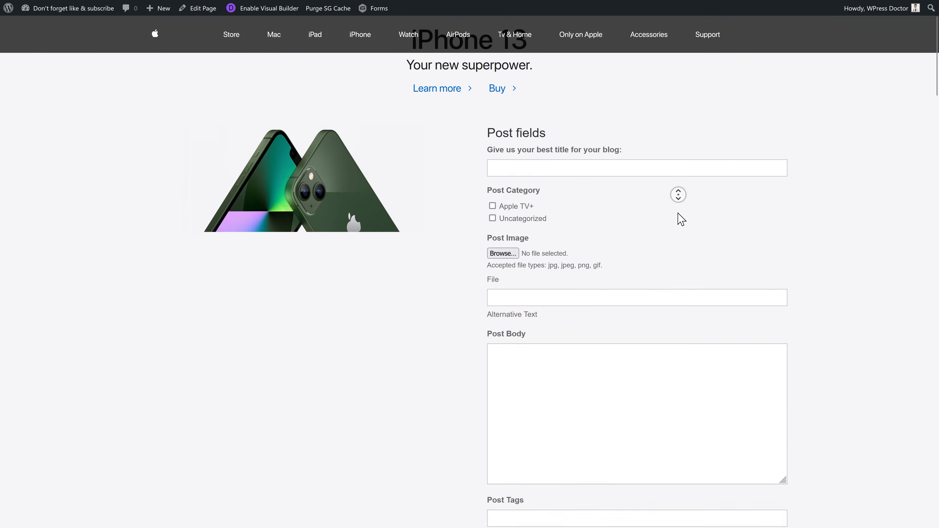
- Enter the post title, tick Apple TV+, choose an image, and add alt text 'Grandma Smliling'
{"action": "left_click", "coordinate": [600, 120]}
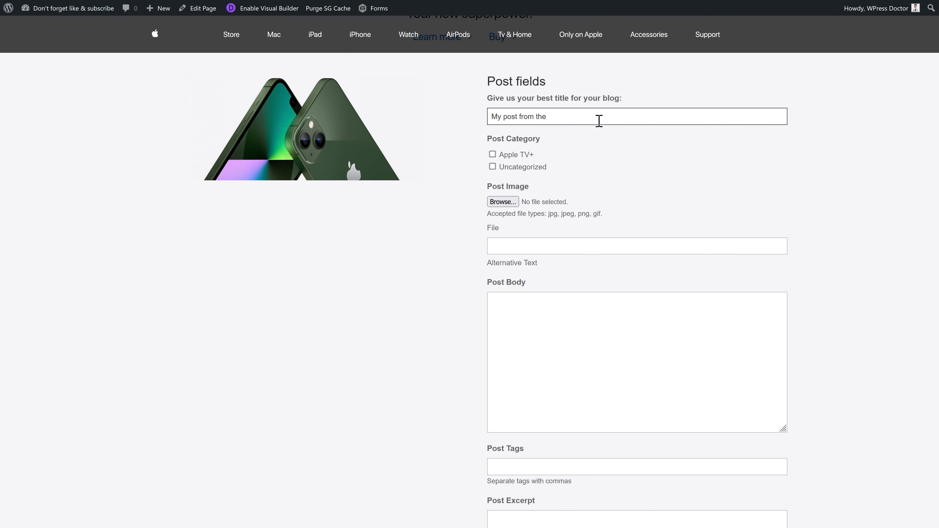
{"action": "left_click", "coordinate": [492, 154]}
{"action": "left_click", "coordinate": [502, 201]}
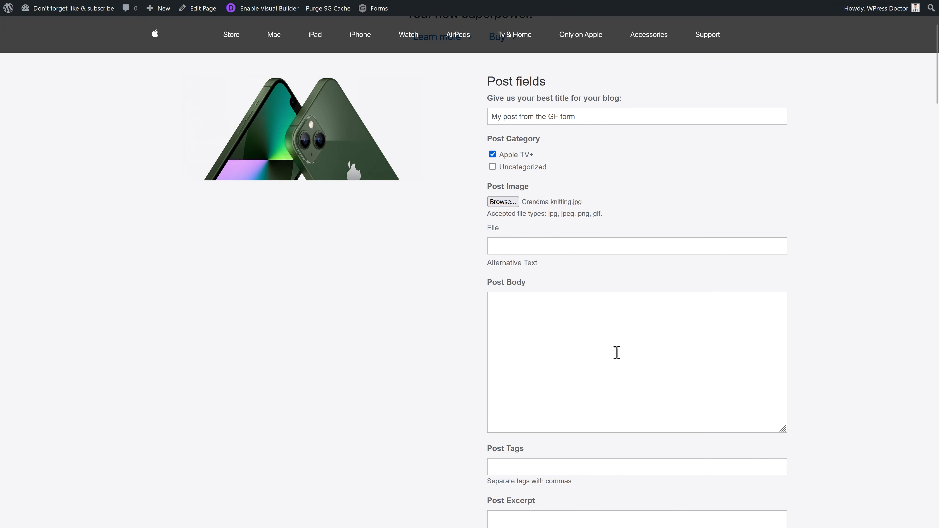
{"action": "left_click", "coordinate": [537, 252]}
{"action": "type", "text": "Grandma Smliling"}
- Fill in the post body and the tag 'Grandma', then submit the form
{"action": "key", "text": "Tab"}
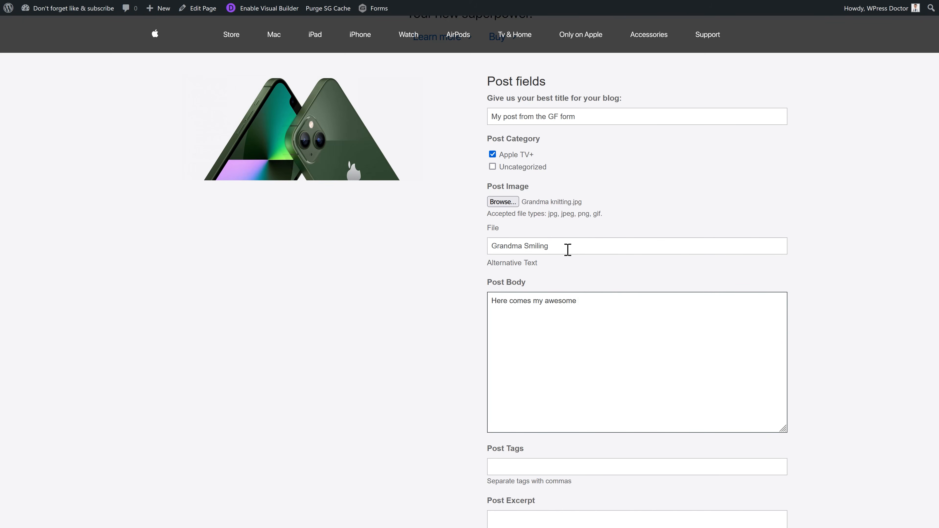
{"action": "type", "text": "with some more e"}
{"action": "scroll", "coordinate": [567, 249], "scroll_direction": "down", "scroll_amount": 3}
{"action": "left_click", "coordinate": [544, 362]}
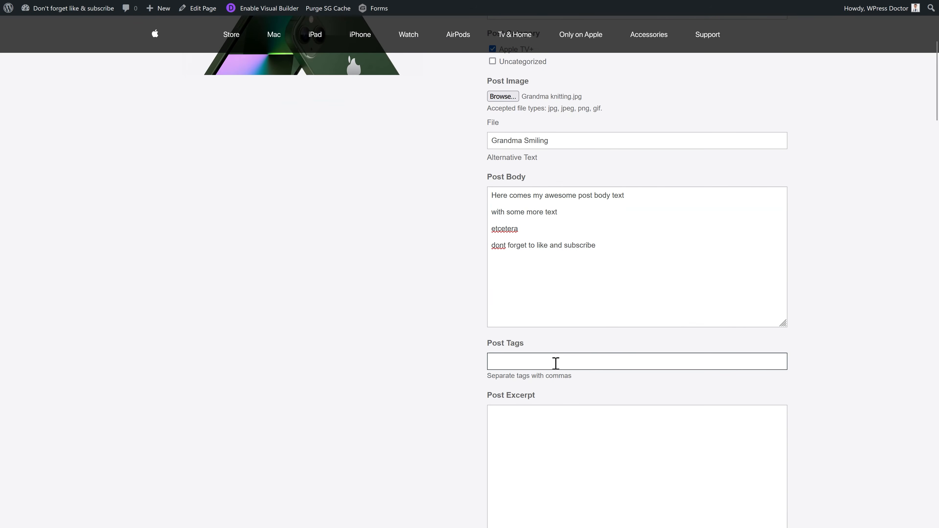
{"action": "type", "text": "Grandma, smling, knitting"}
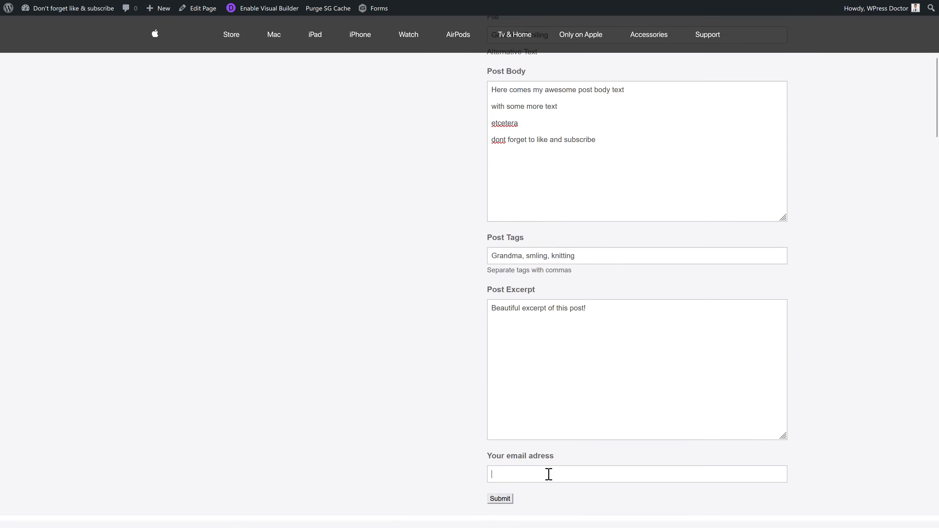
{"action": "scroll", "coordinate": [551, 466], "scroll_direction": "down", "scroll_amount": 3}
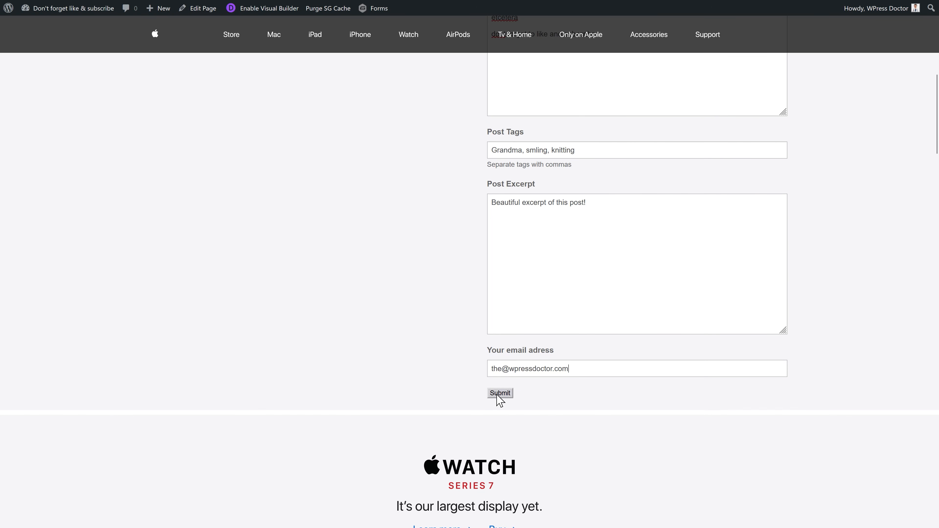
{"action": "left_click", "coordinate": [497, 395]}
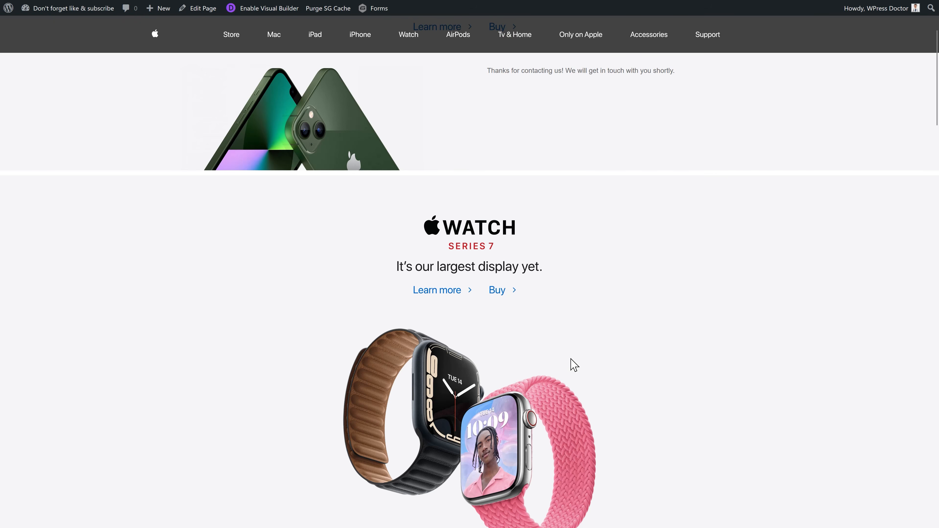
- Review the form's thank-you confirmation message
{"action": "left_click", "coordinate": [606, 330]}
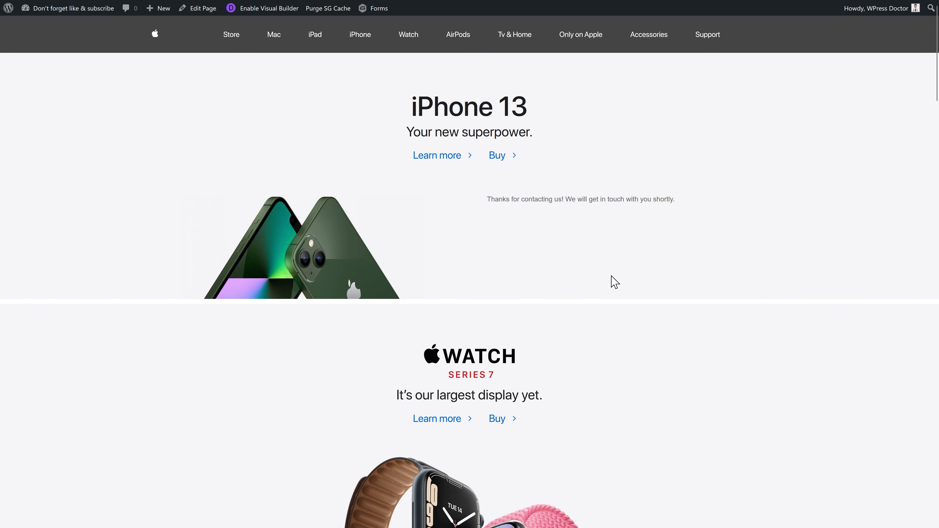
{"action": "left_click_drag", "start_coordinate": [680, 202], "coordinate": [518, 210]}
{"action": "left_click", "coordinate": [515, 224]}
{"action": "left_click", "coordinate": [520, 213]}
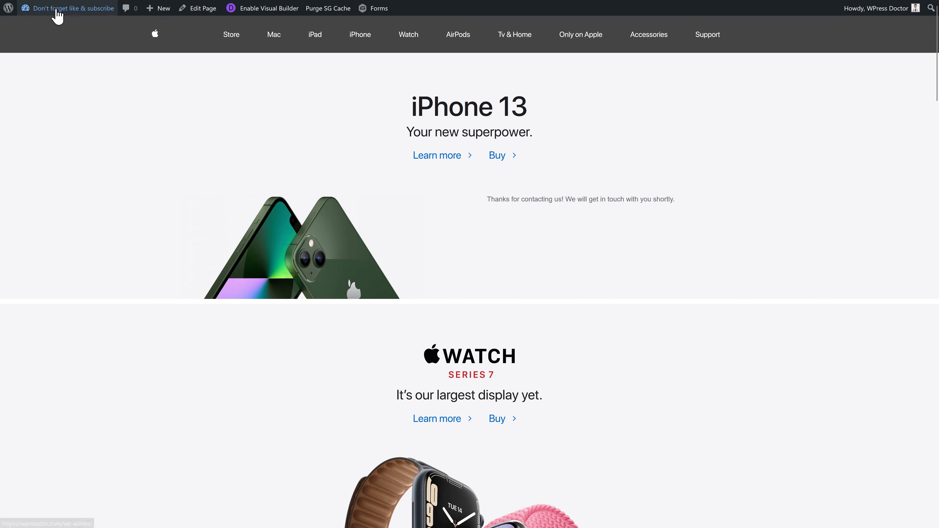
- Go to Dashboard > All Posts and open the pending 'My post from the GF form' for editing
{"action": "mouse_move", "coordinate": [59, 9]}
{"action": "left_click", "coordinate": [45, 28]}
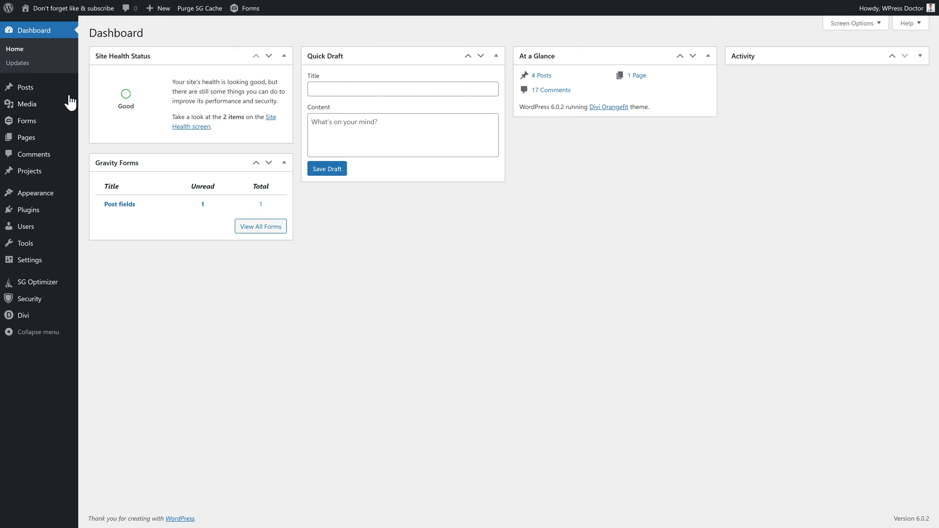
{"action": "mouse_move", "coordinate": [29, 93]}
{"action": "left_click", "coordinate": [99, 91]}
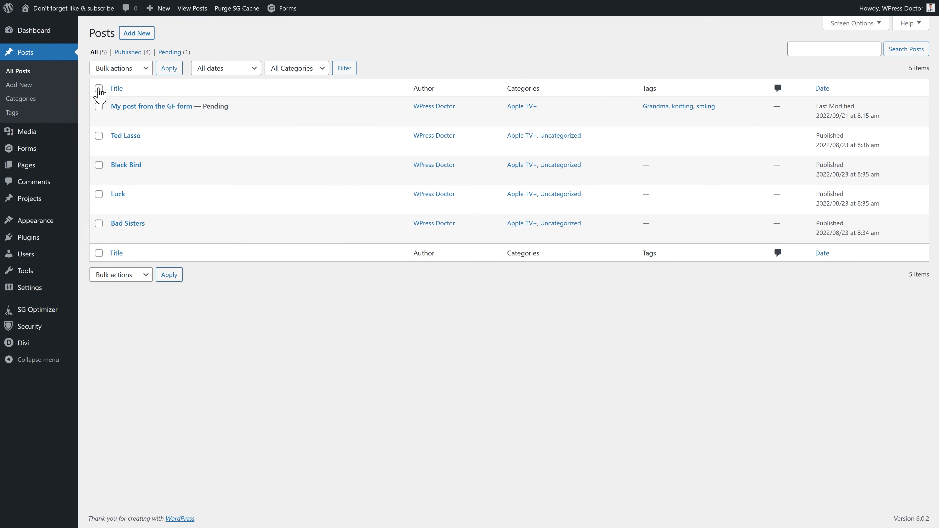
{"action": "mouse_move", "coordinate": [126, 111]}
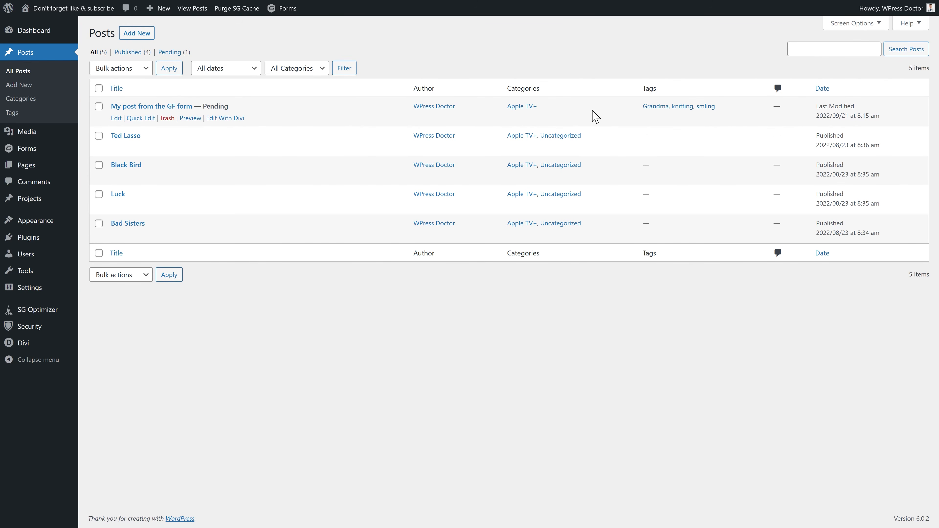
{"action": "left_click", "coordinate": [117, 119]}
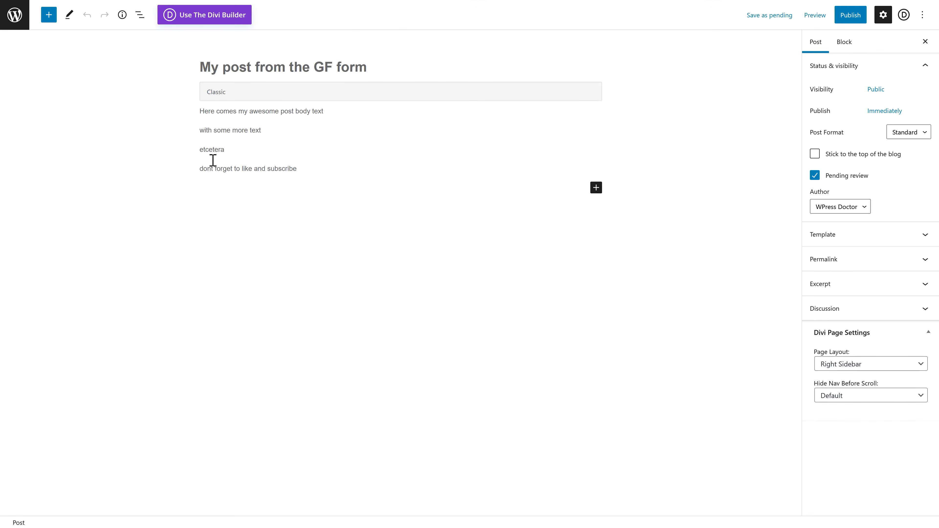
- Check the submitted post's body text, then open the Media Library
{"action": "left_click_drag", "start_coordinate": [206, 116], "coordinate": [312, 174]}
{"action": "left_click", "coordinate": [351, 169]}
{"action": "left_click", "coordinate": [474, 77]}
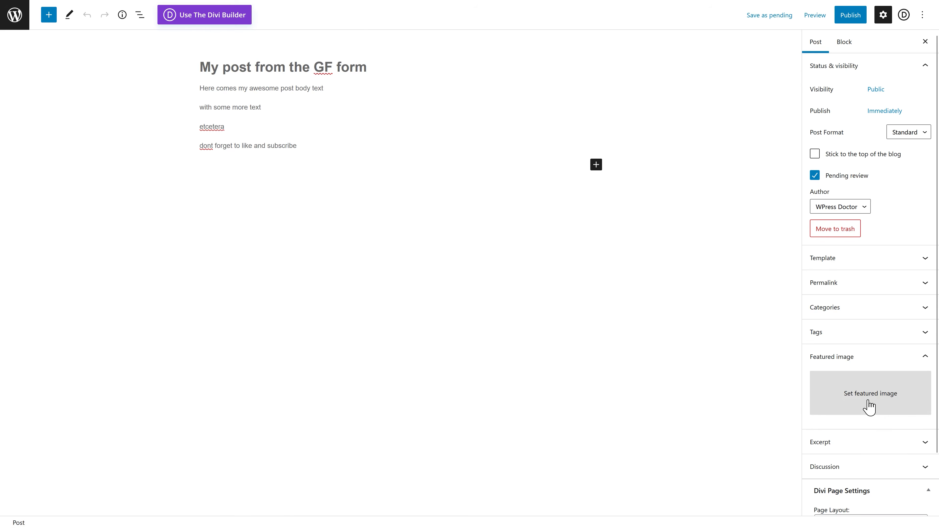
{"action": "left_click", "coordinate": [16, 24]}
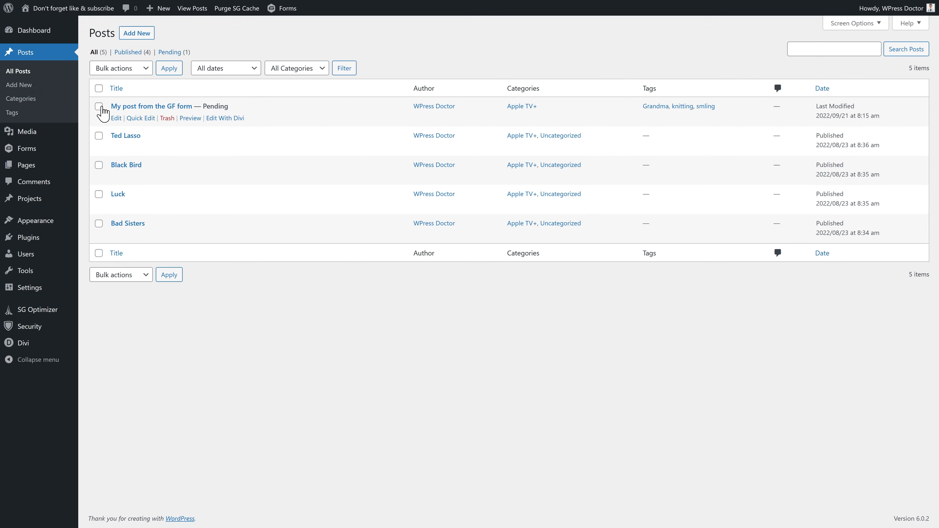
{"action": "left_click", "coordinate": [95, 134]}
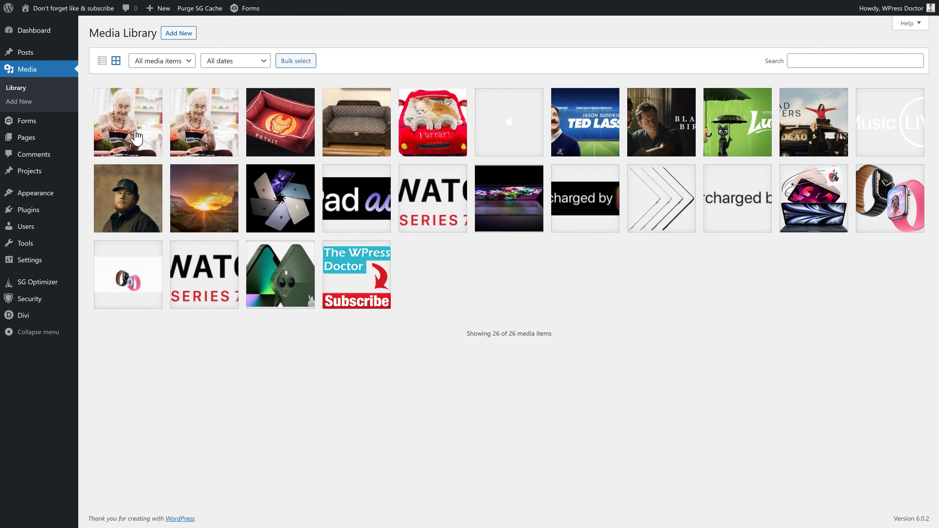
- Check the grandma image's alt text and title, then tick Set as Featured Image for Post Image
{"action": "left_click", "coordinate": [137, 137]}
{"action": "left_click_drag", "start_coordinate": [809, 136], "coordinate": [714, 142]}
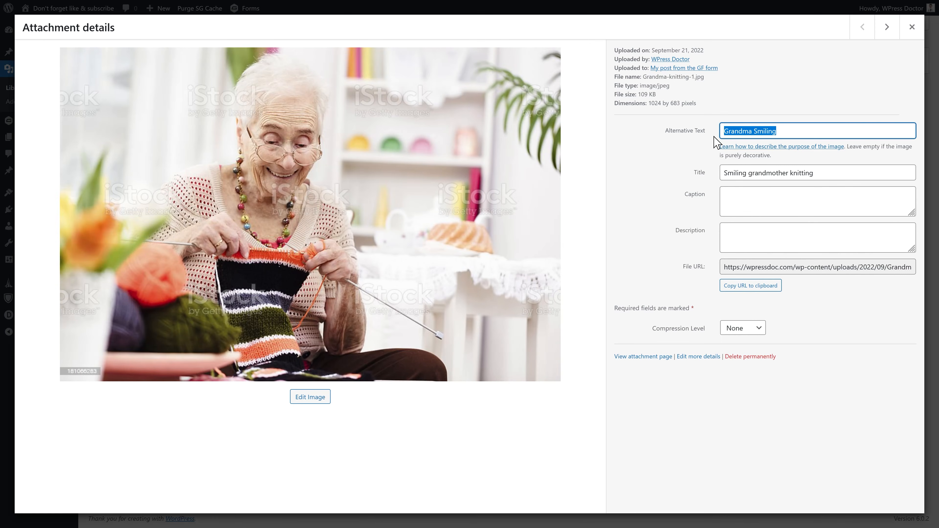
{"action": "left_click_drag", "start_coordinate": [816, 181], "coordinate": [716, 180]}
{"action": "key", "text": "Escape"}
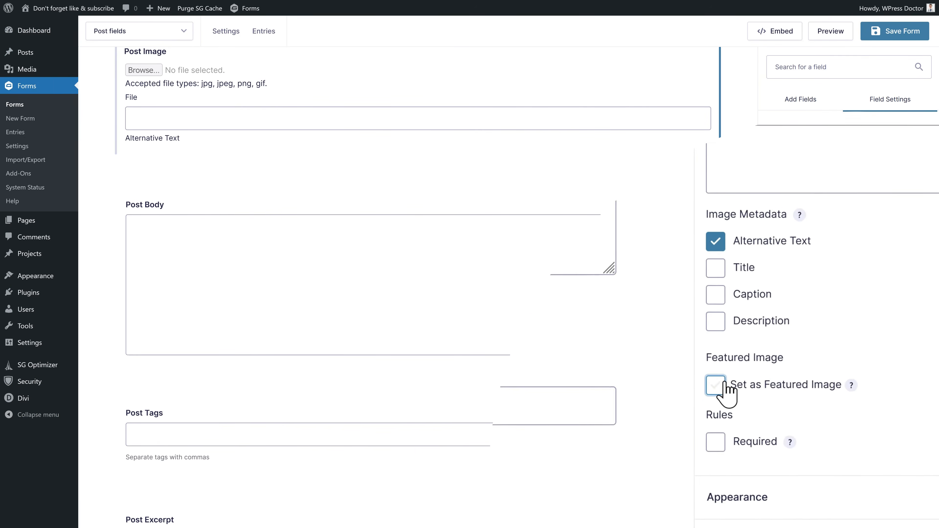
{"action": "left_click", "coordinate": [723, 385]}
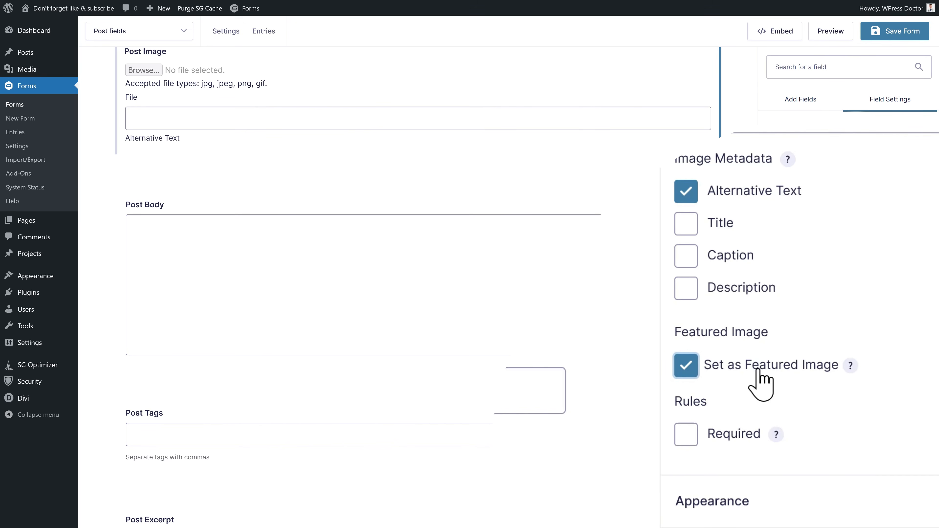
{"action": "middle_click", "coordinate": [885, 246]}
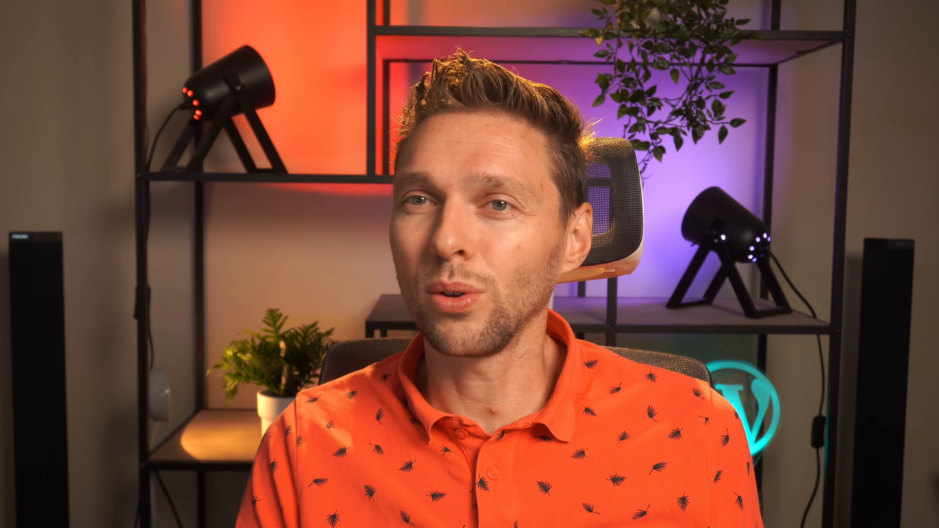